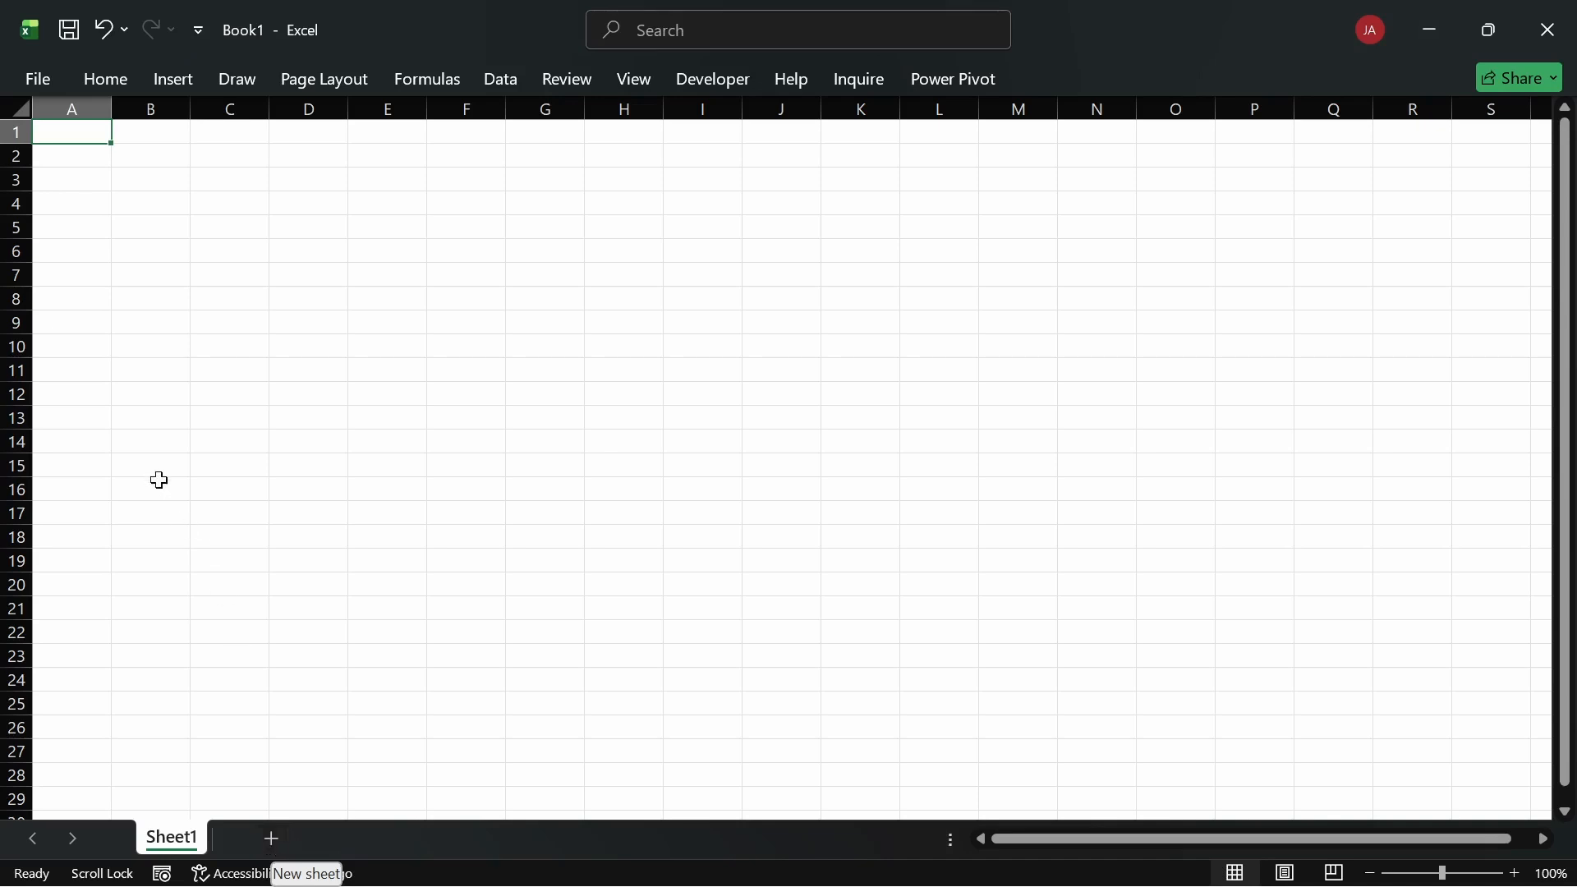
Step: Expand the Home ribbon and view the text Orientation options without choosing one
click(120, 70)
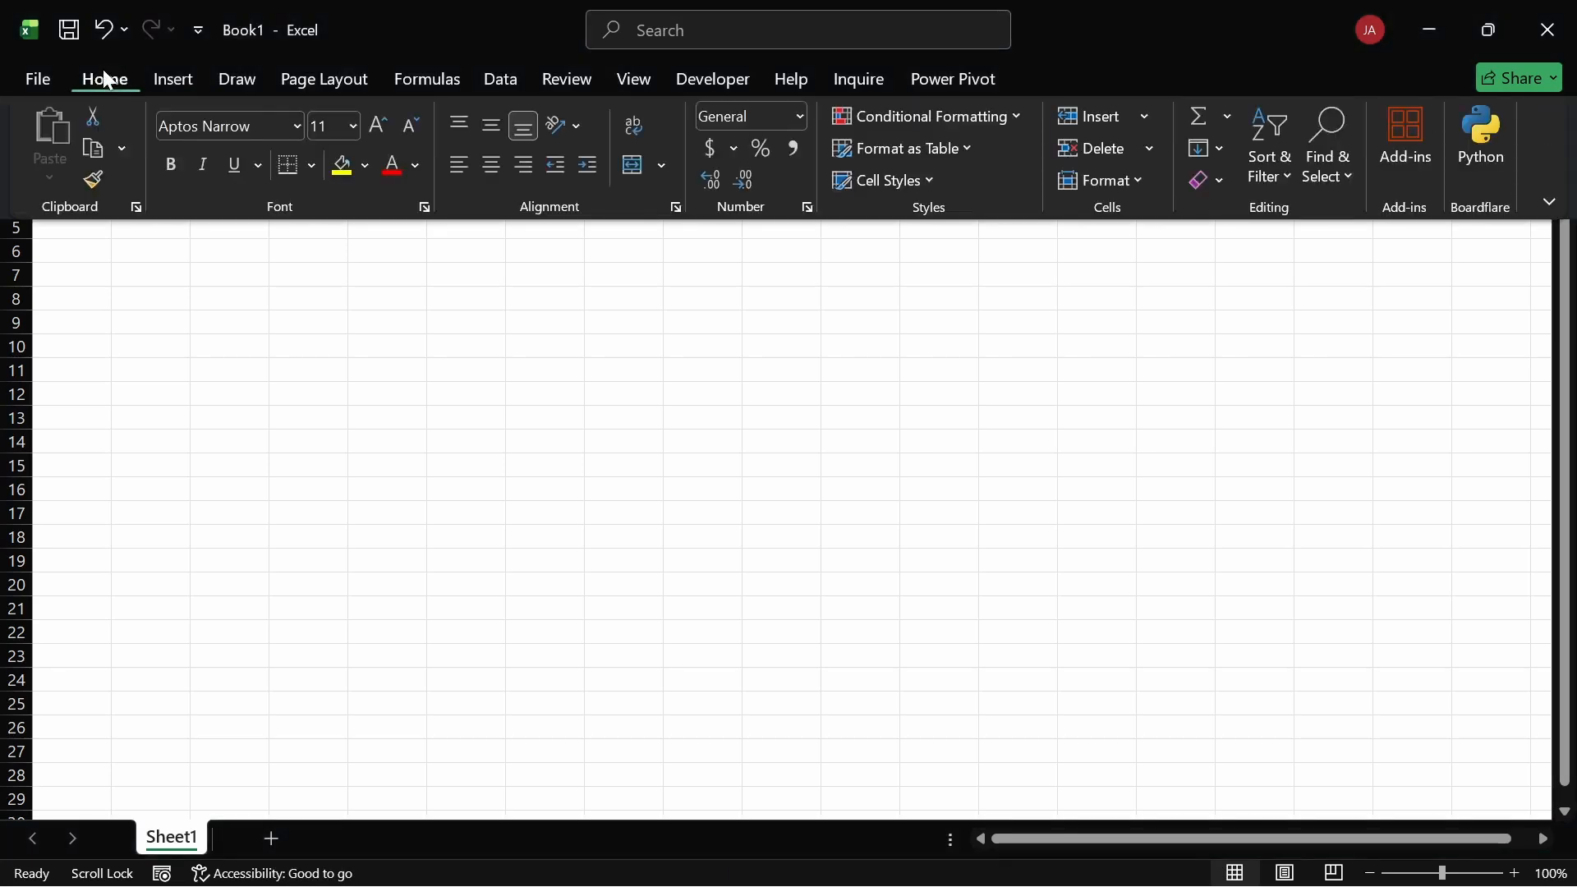
click(574, 127)
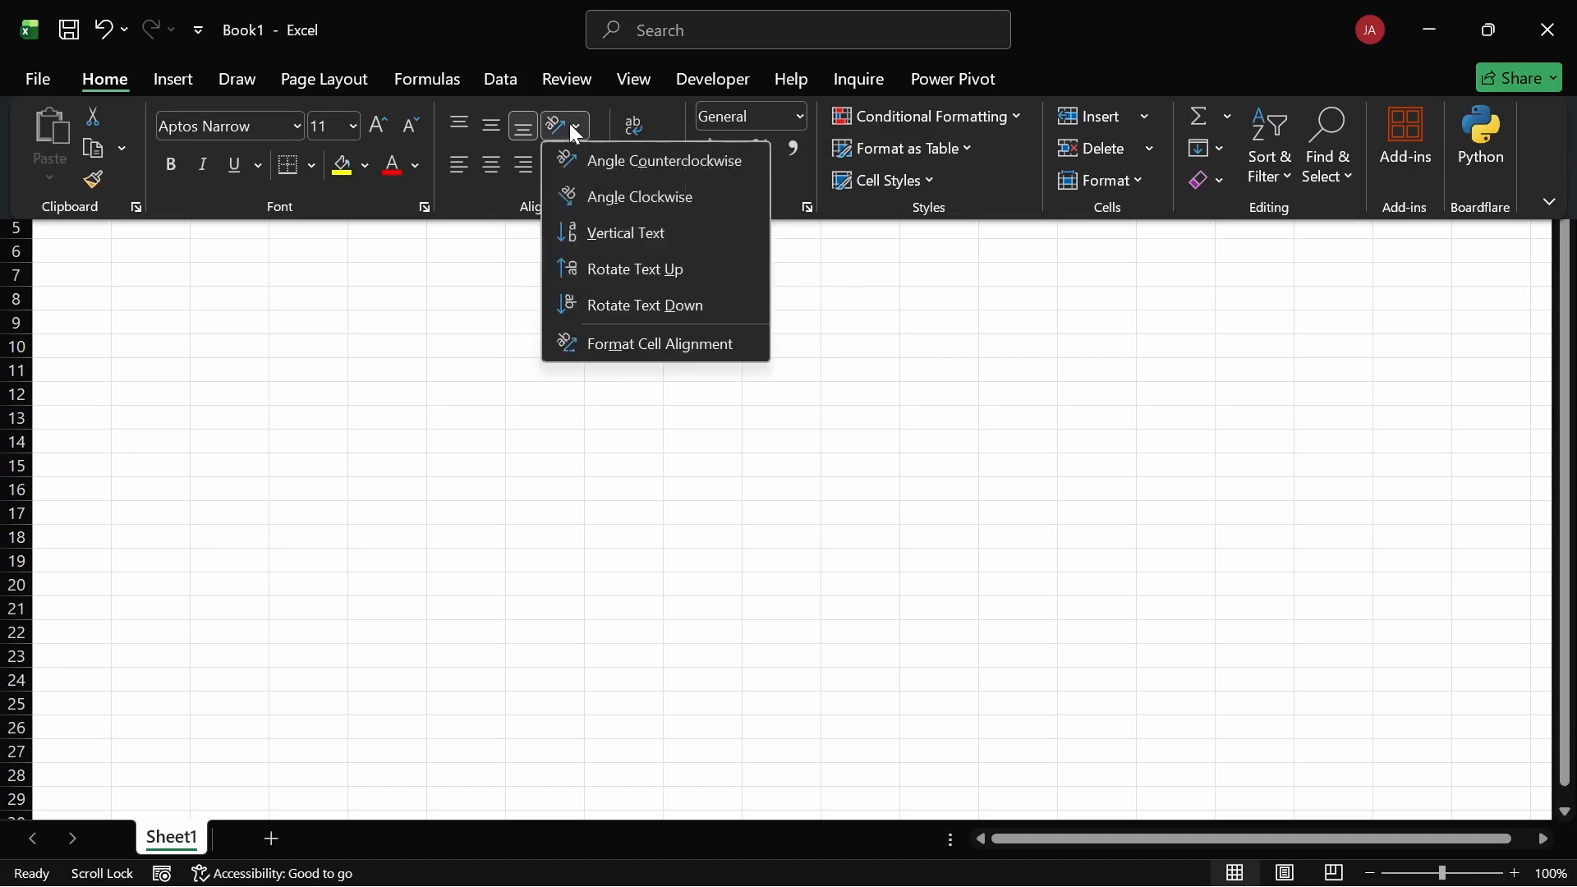
click(451, 343)
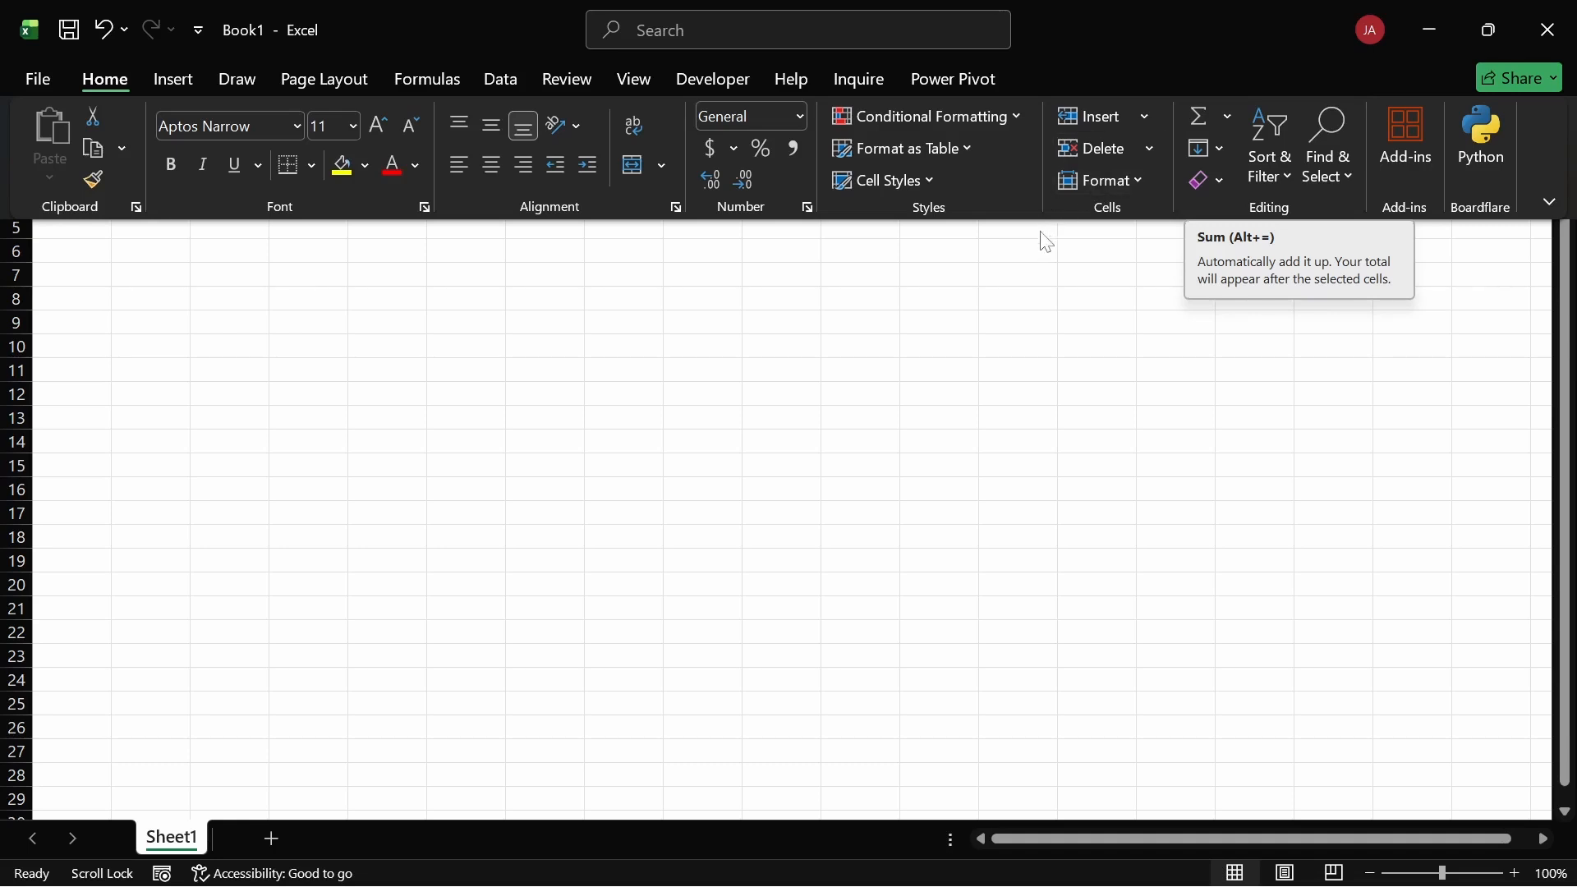
Step: Enter 5, 4, 3, 2 and 1 down cells M6 to M10
click(1006, 250)
click(1008, 250)
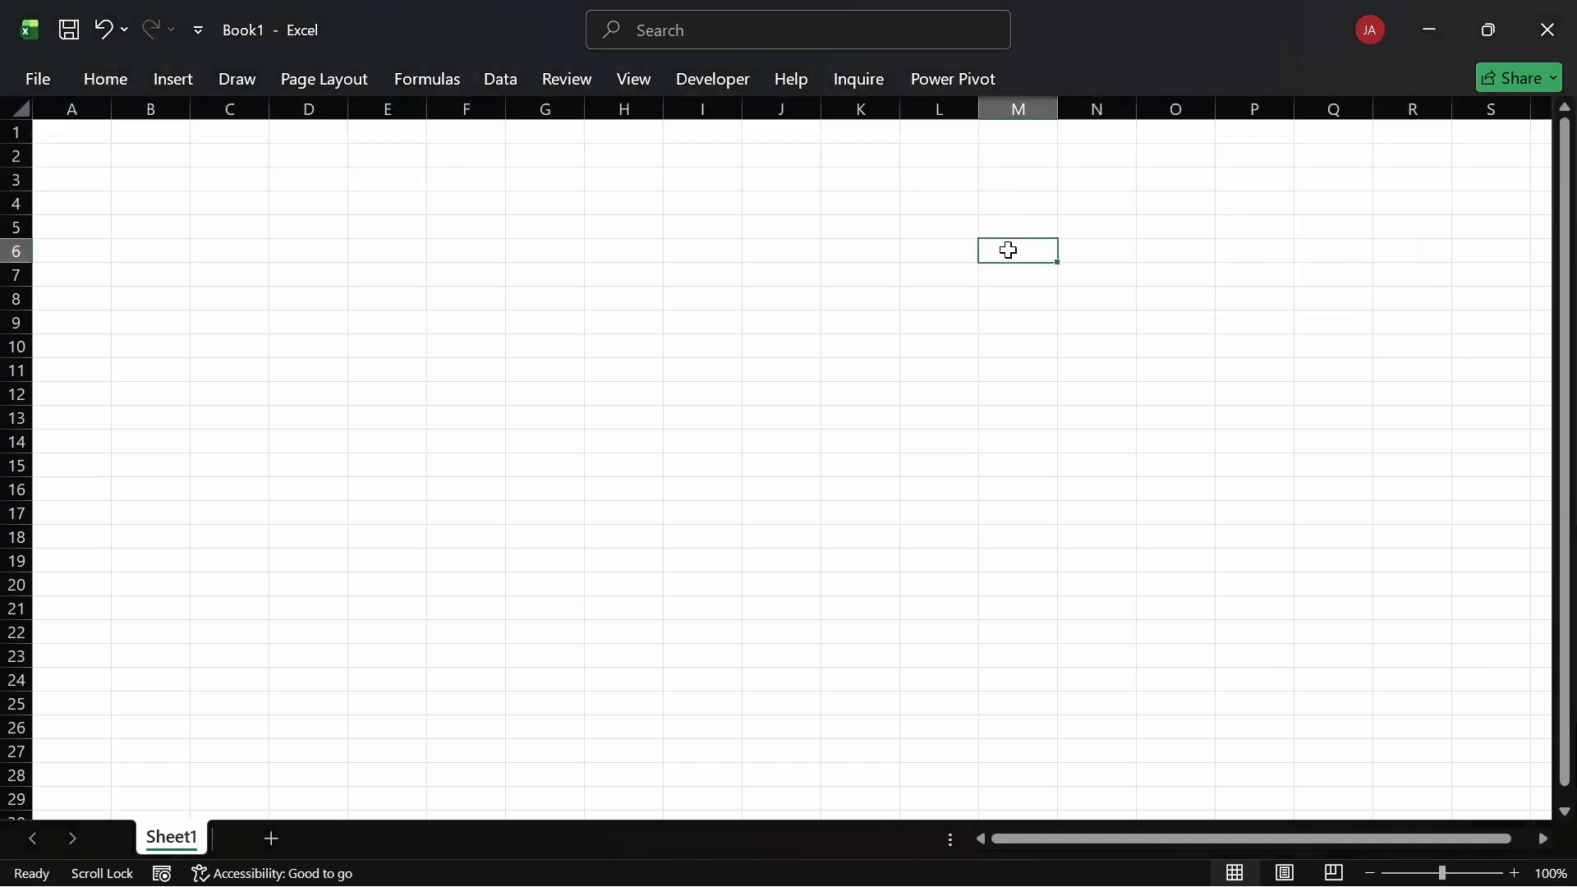
text(5)
key(Return)
text(4)
key(Return)
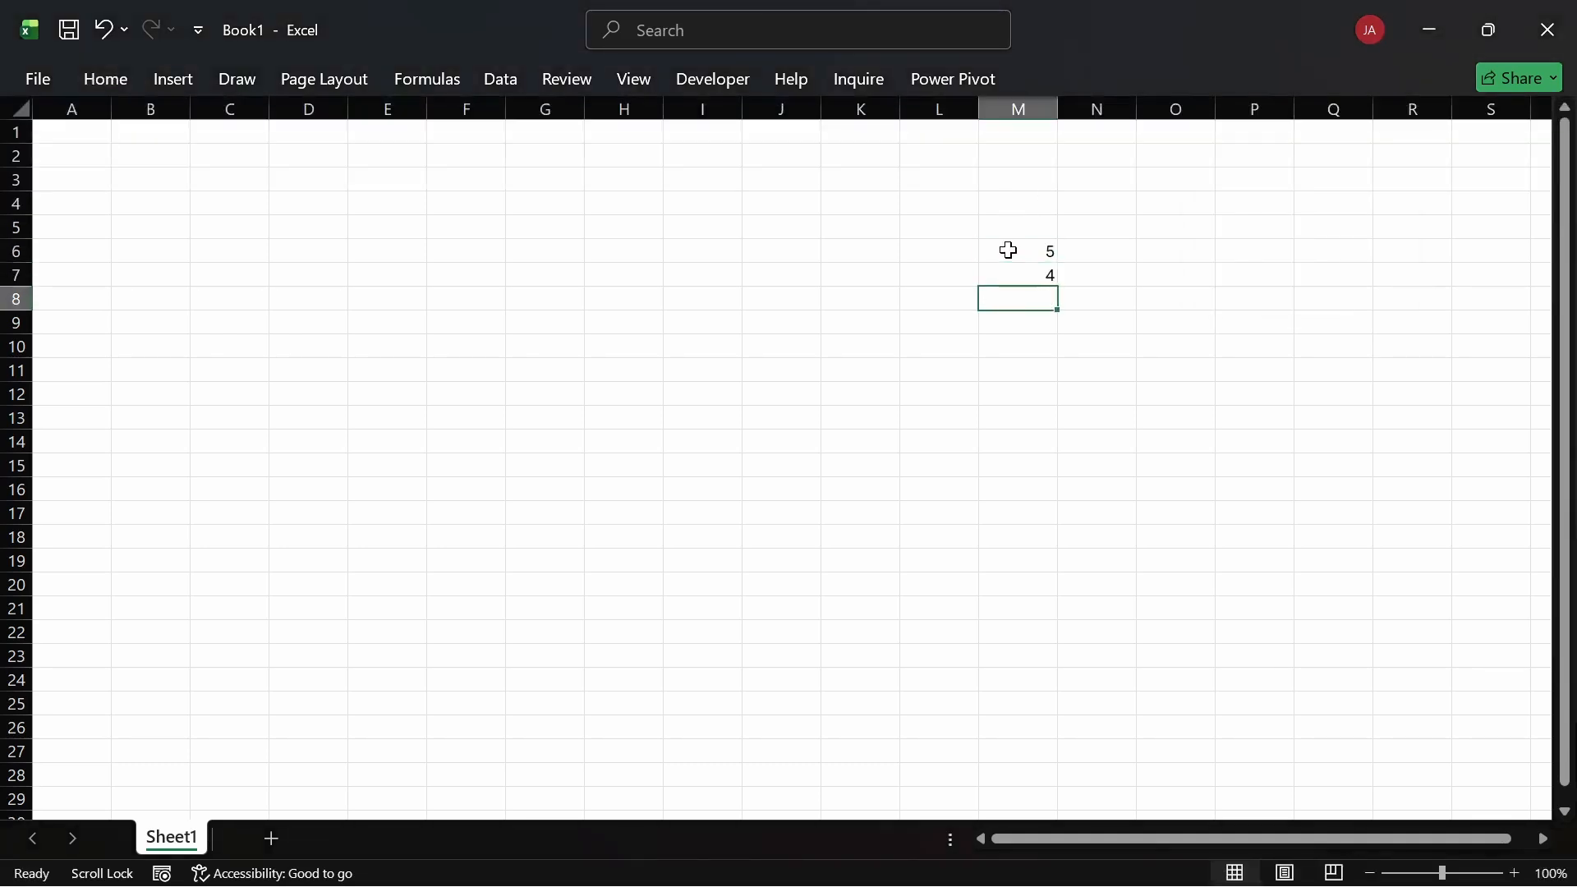
text(3)
key(Return)
text(2)
key(Return)
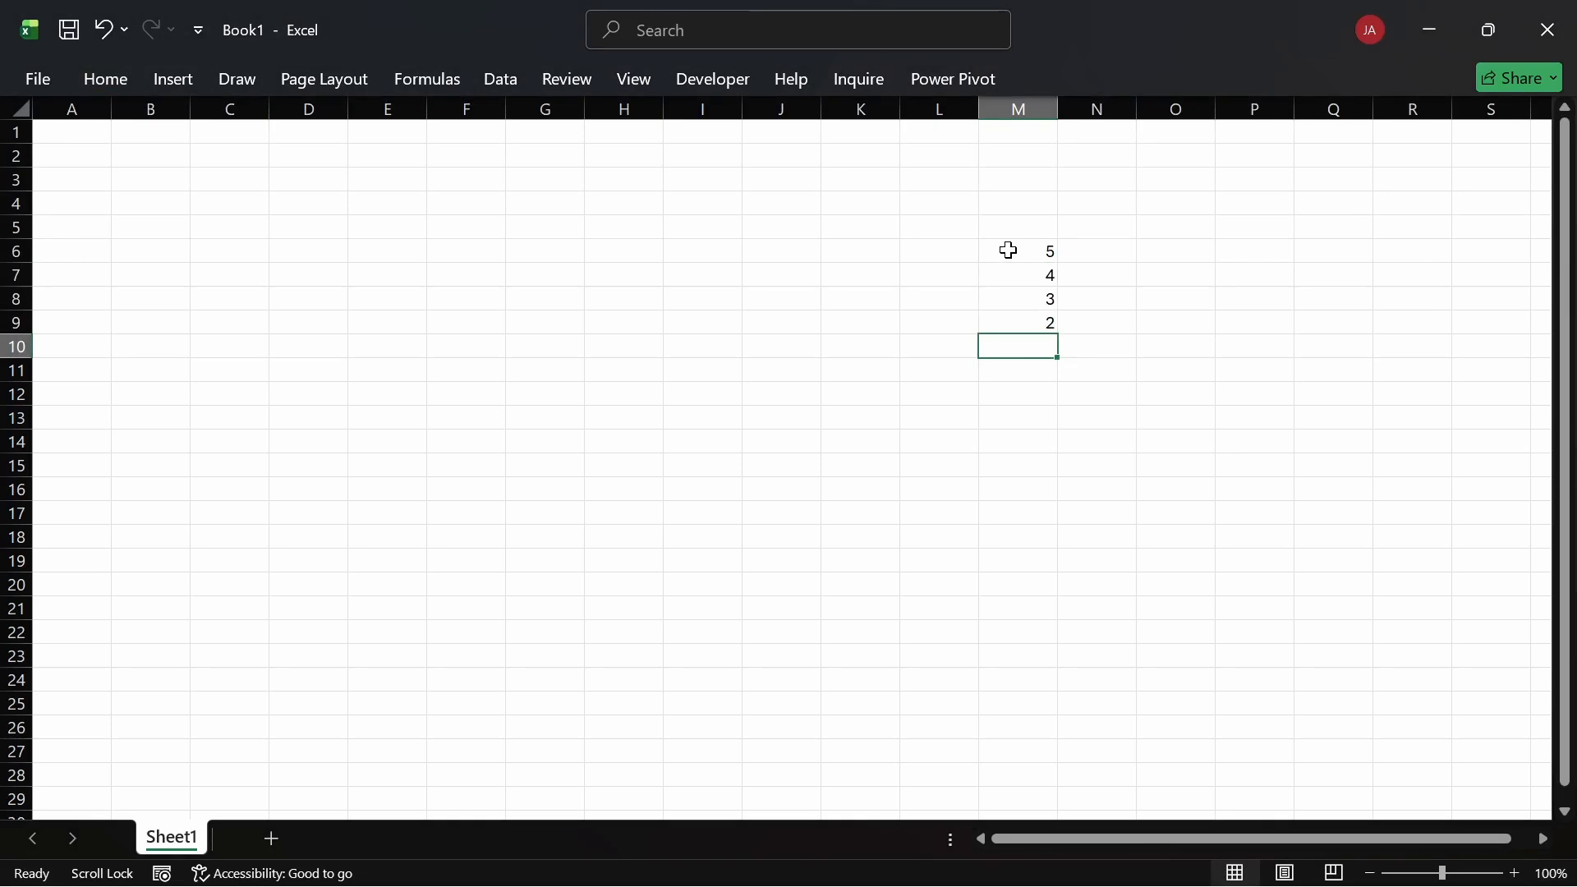
text(1)
key(Return)
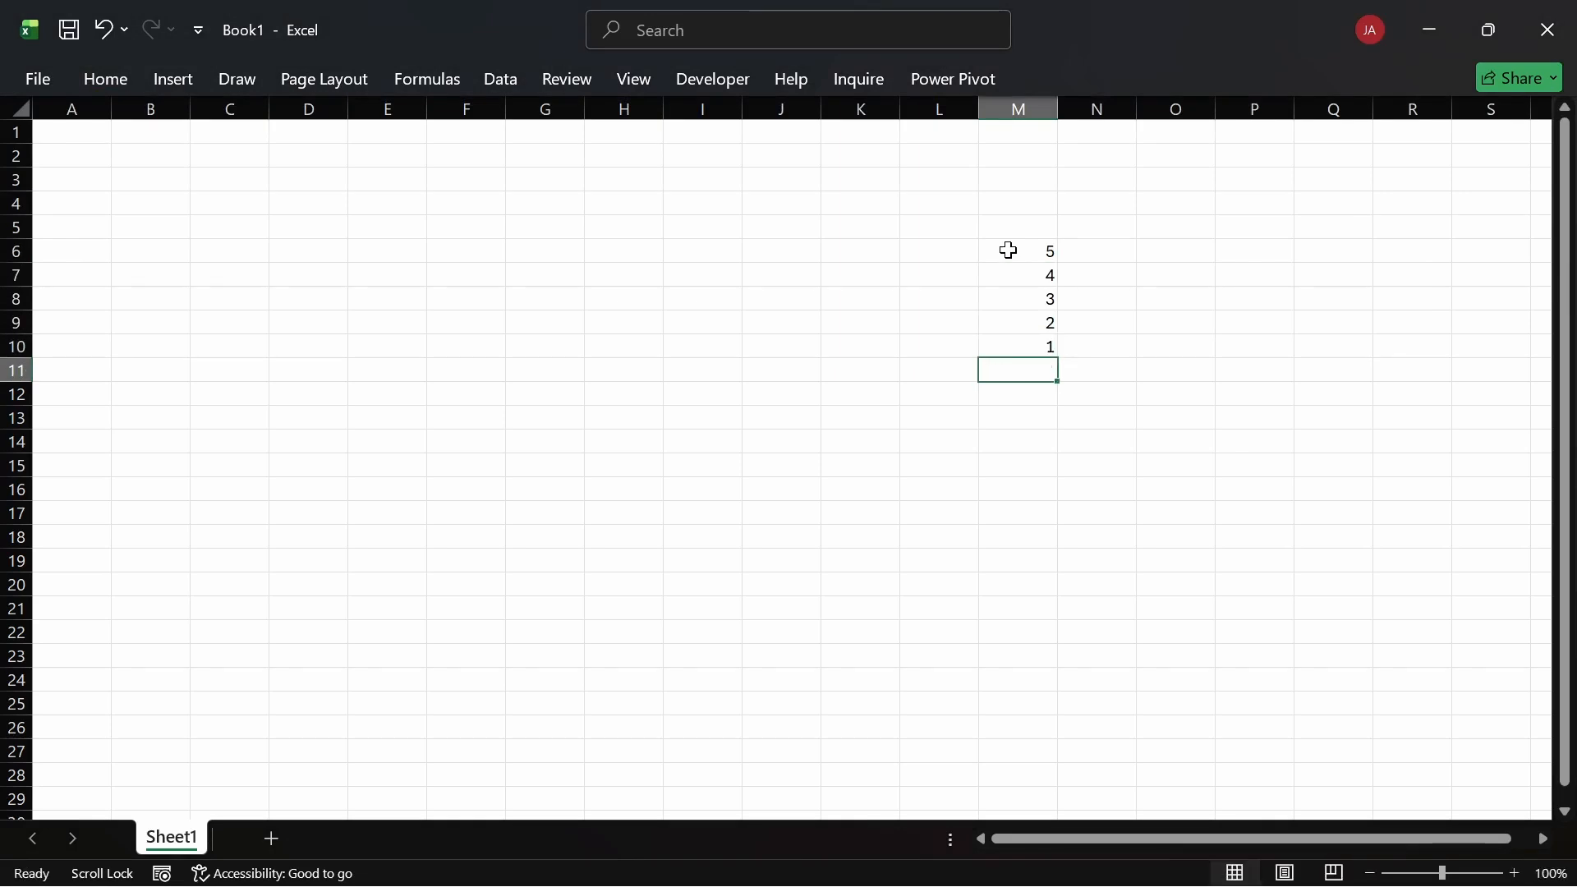
Step: AutoSum M6:M10 to 15 in M11, then clear the block and undo to restore it
key(alt+equal)
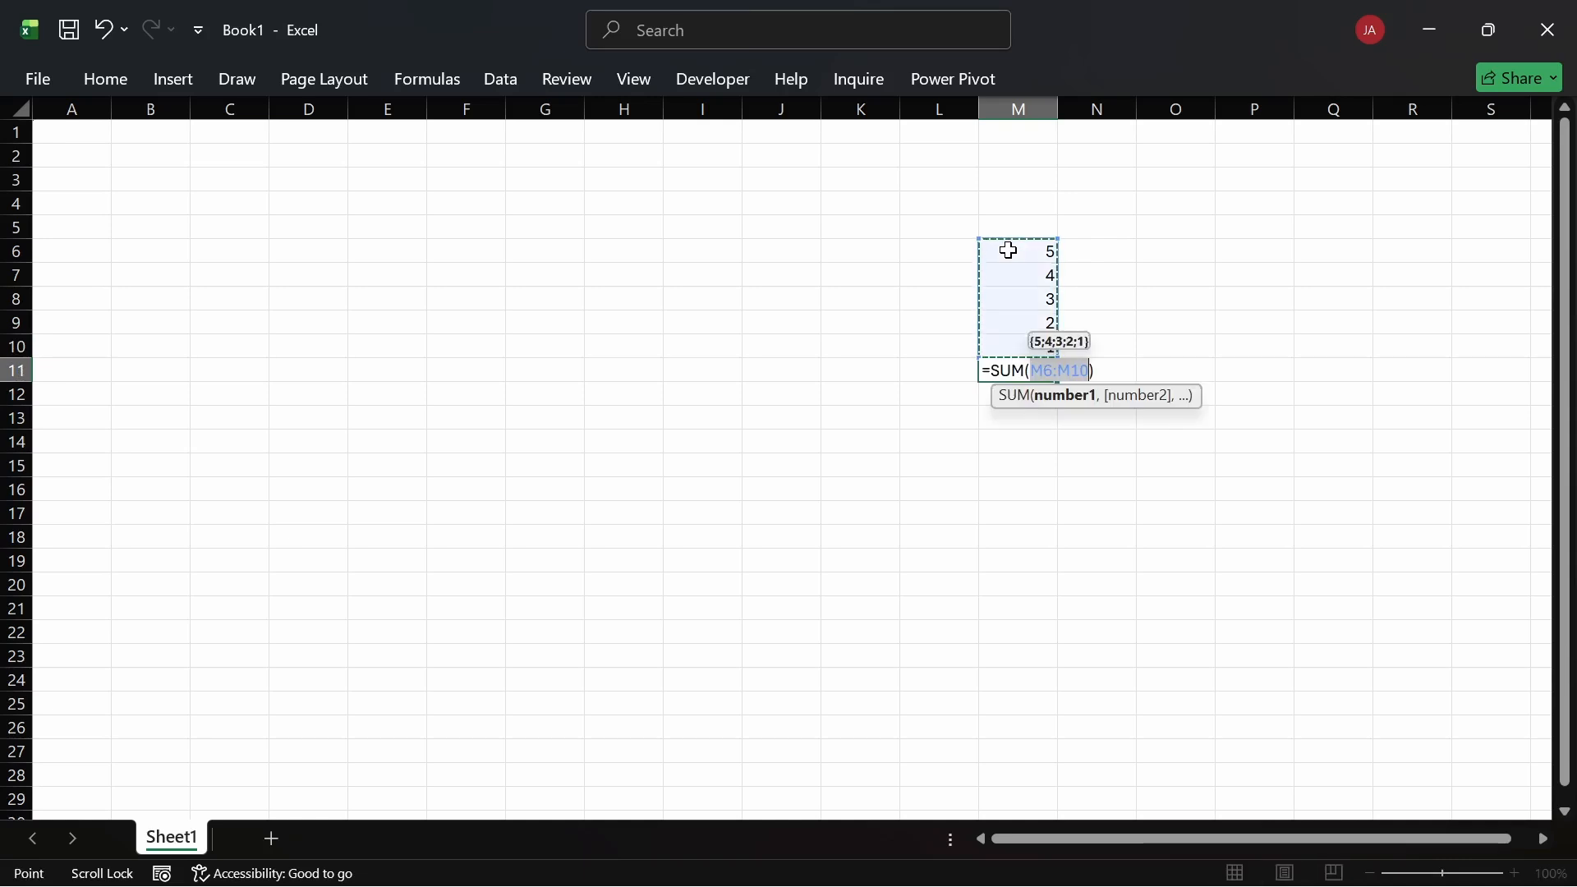
key(Return)
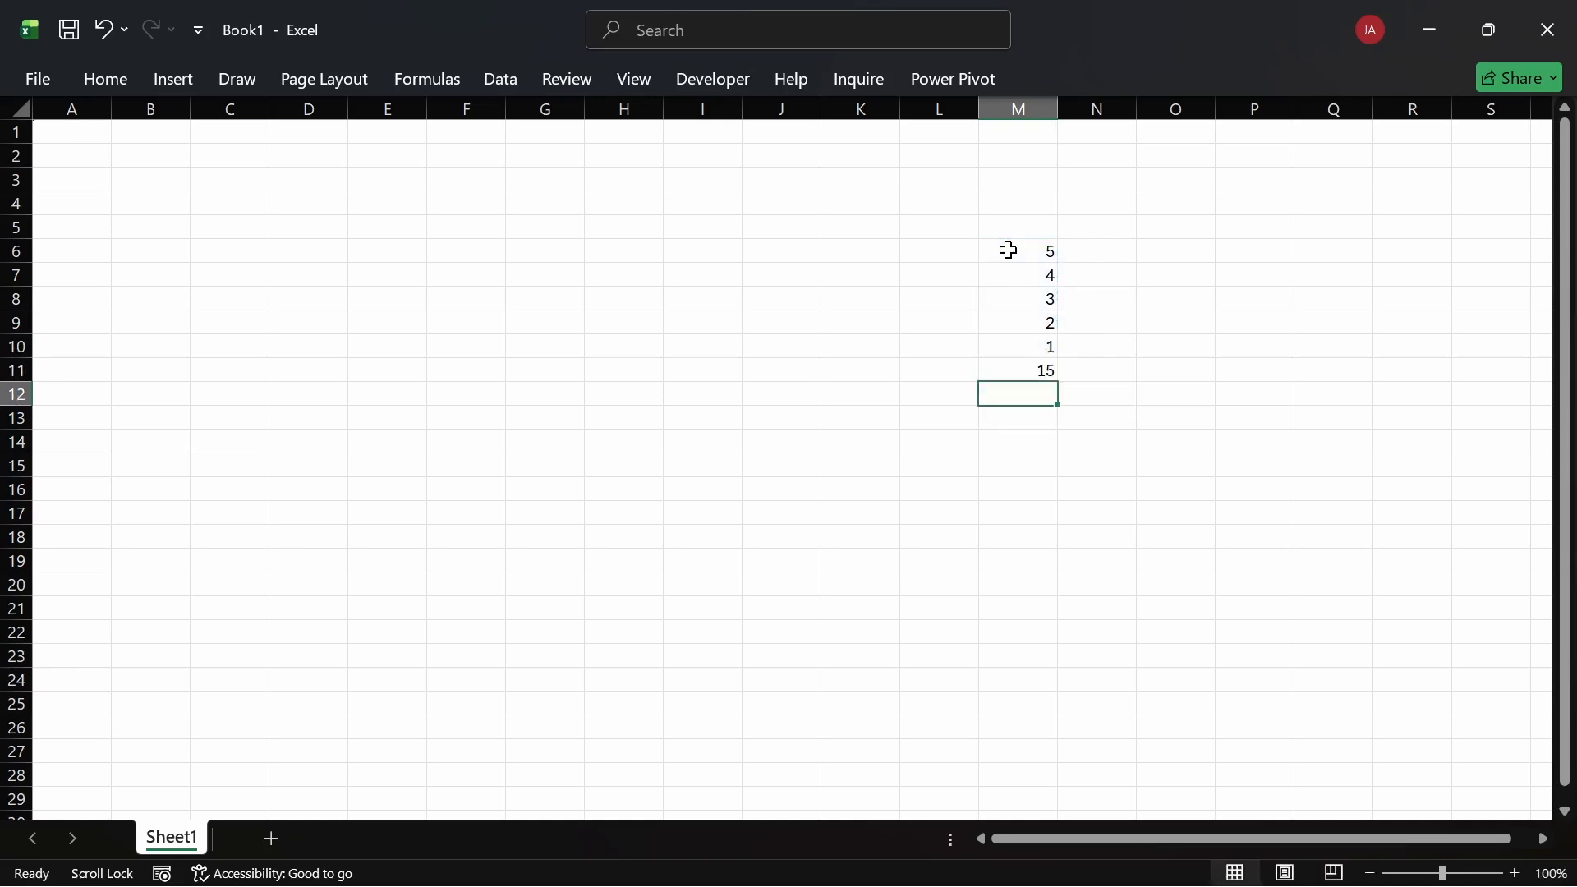
drag(1019, 371, 1019, 261)
key(Delete)
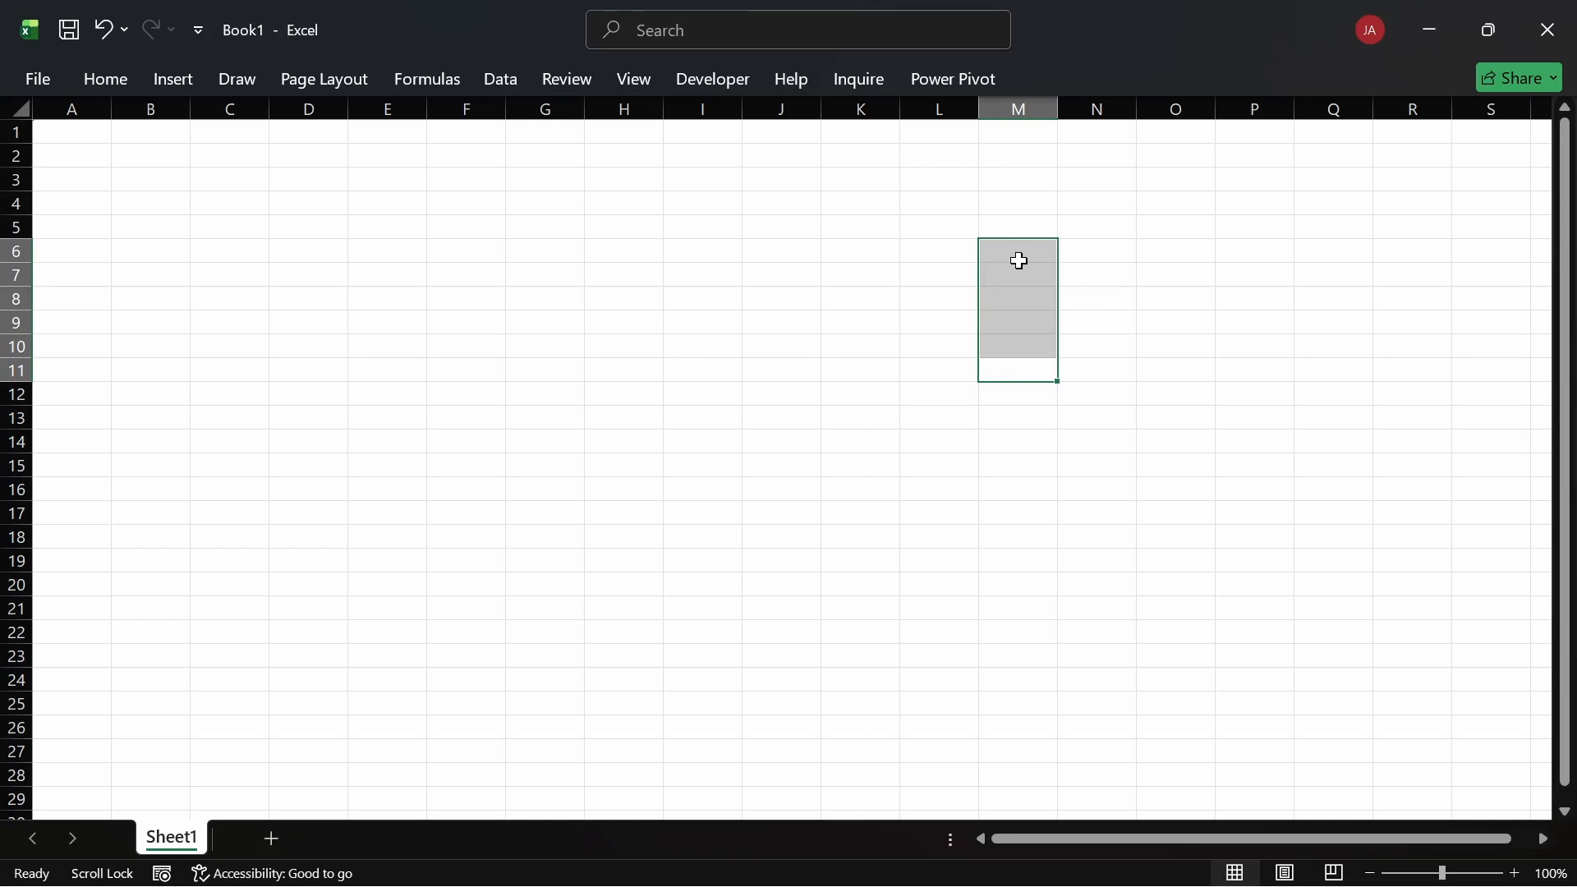
key(ctrl+z)
Step: Delete the total of 15 from M11
click(856, 260)
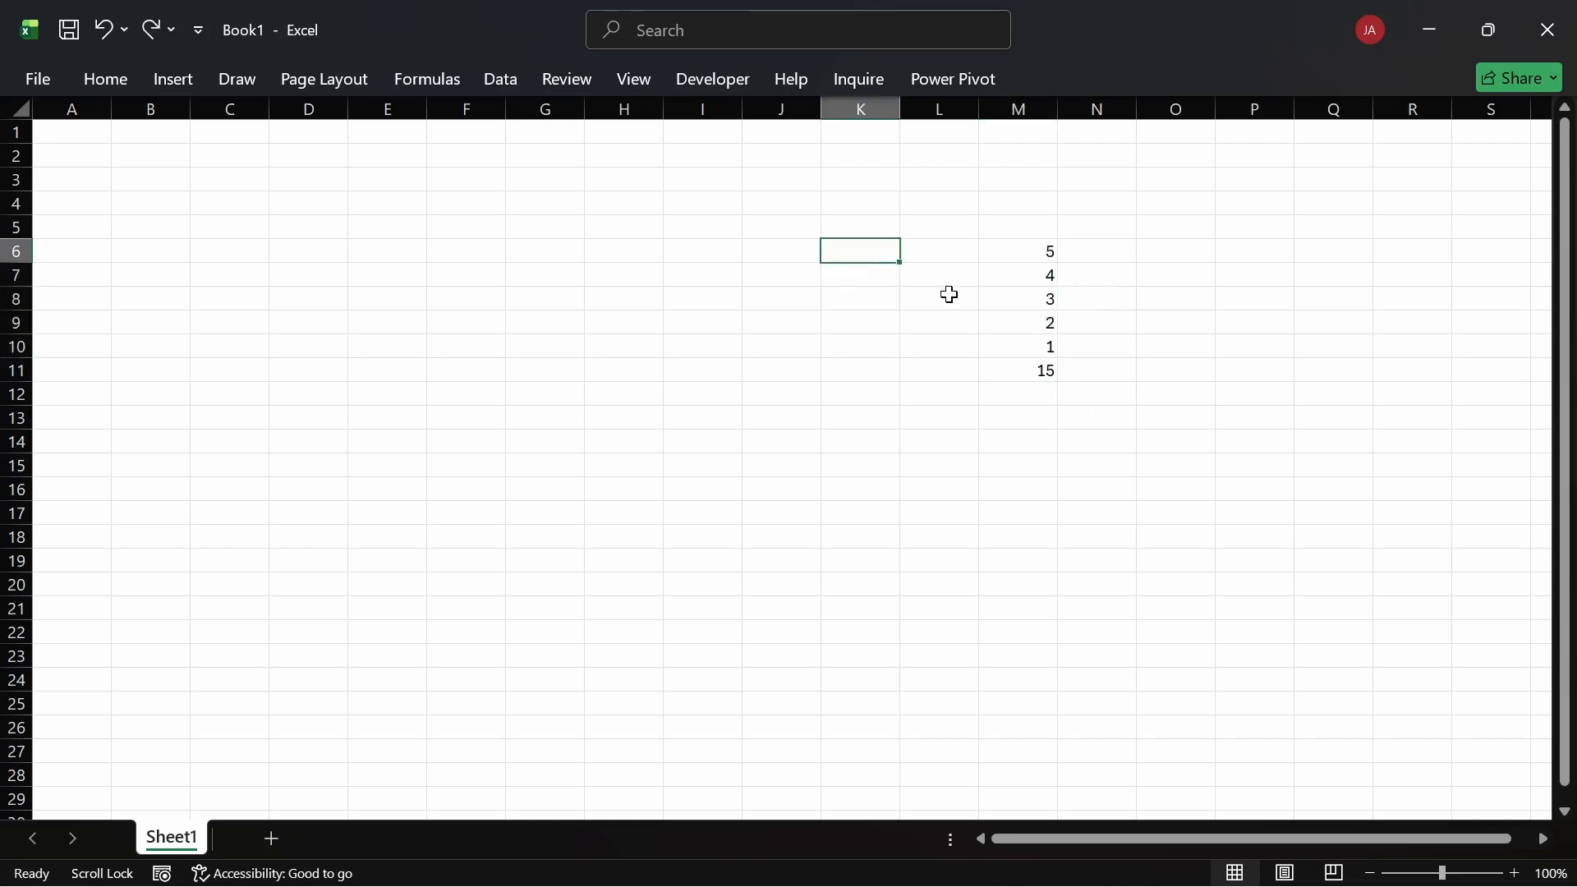
click(1020, 372)
key(Delete)
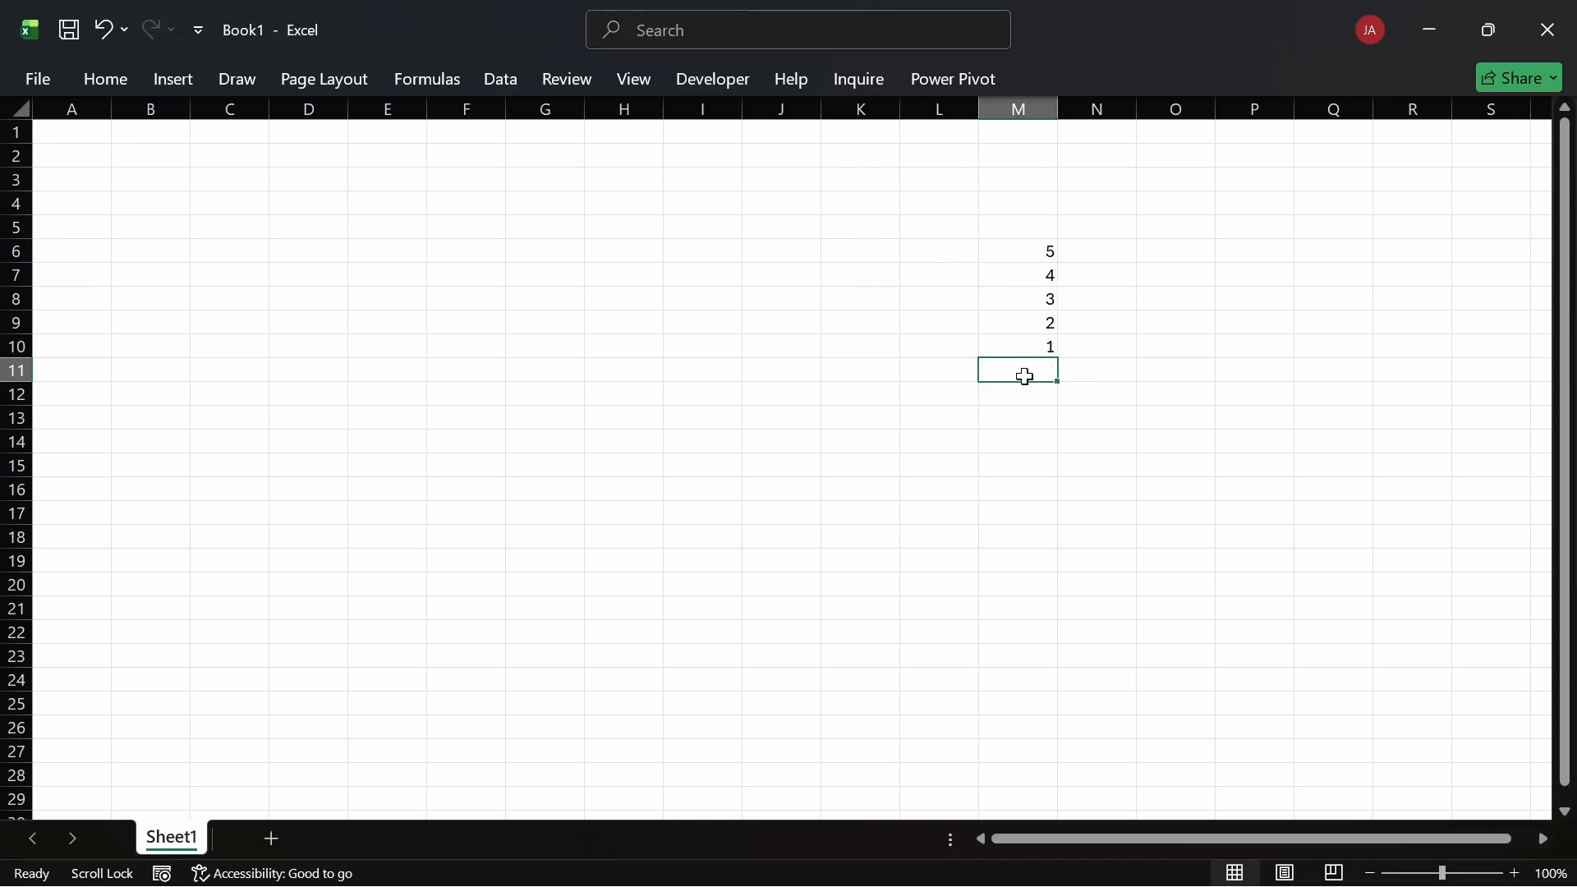
Step: Convert the number list into a table headed Column1 and add a total of 15 below it
click(1028, 299)
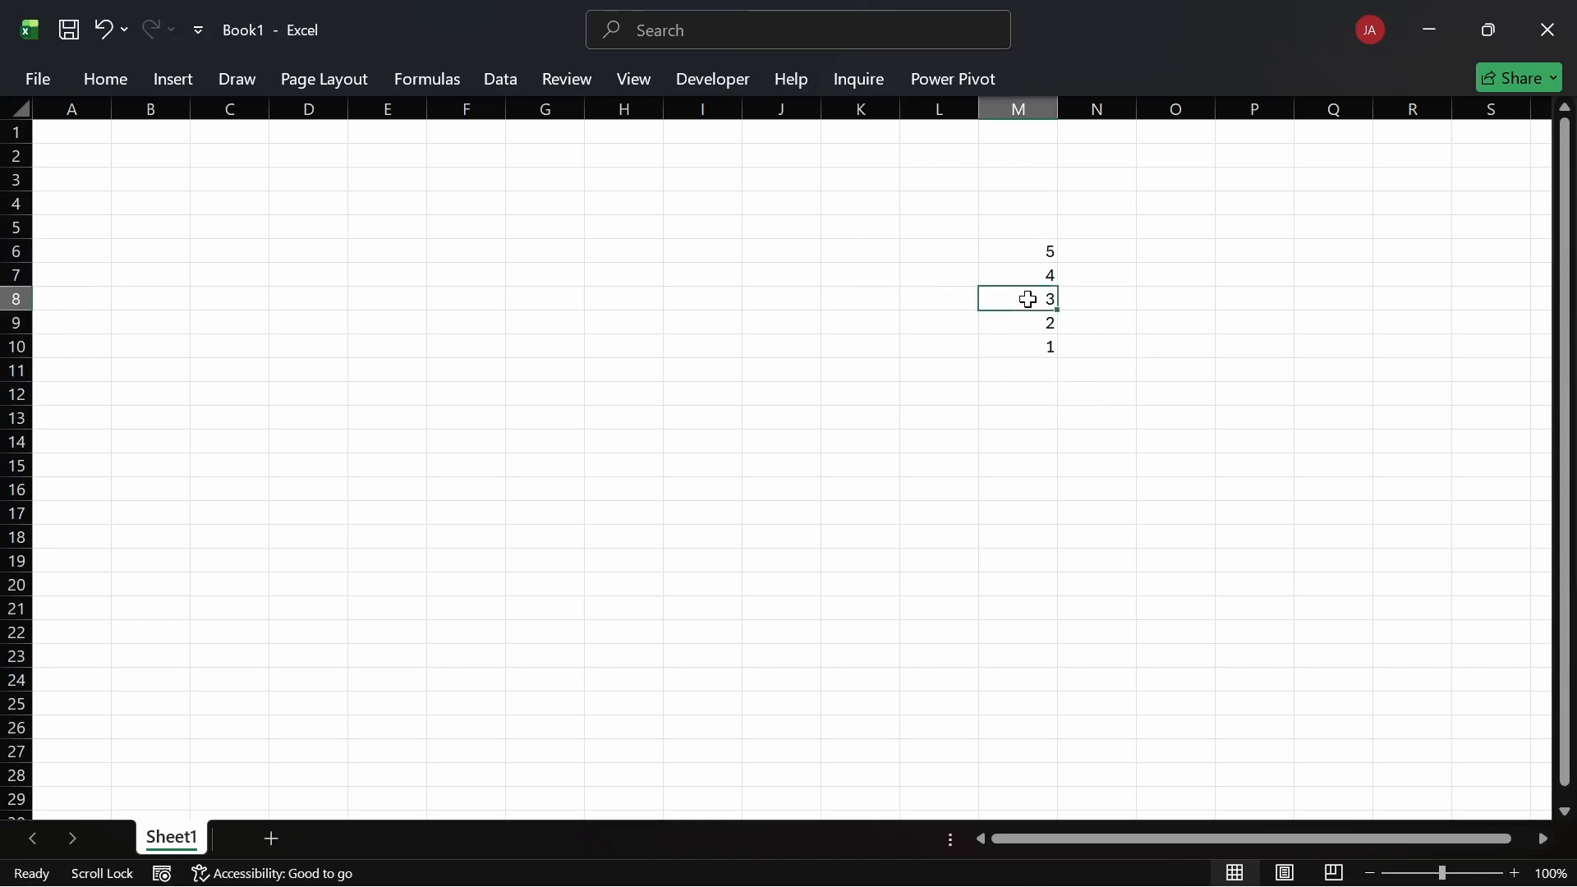
key(ctrl+t)
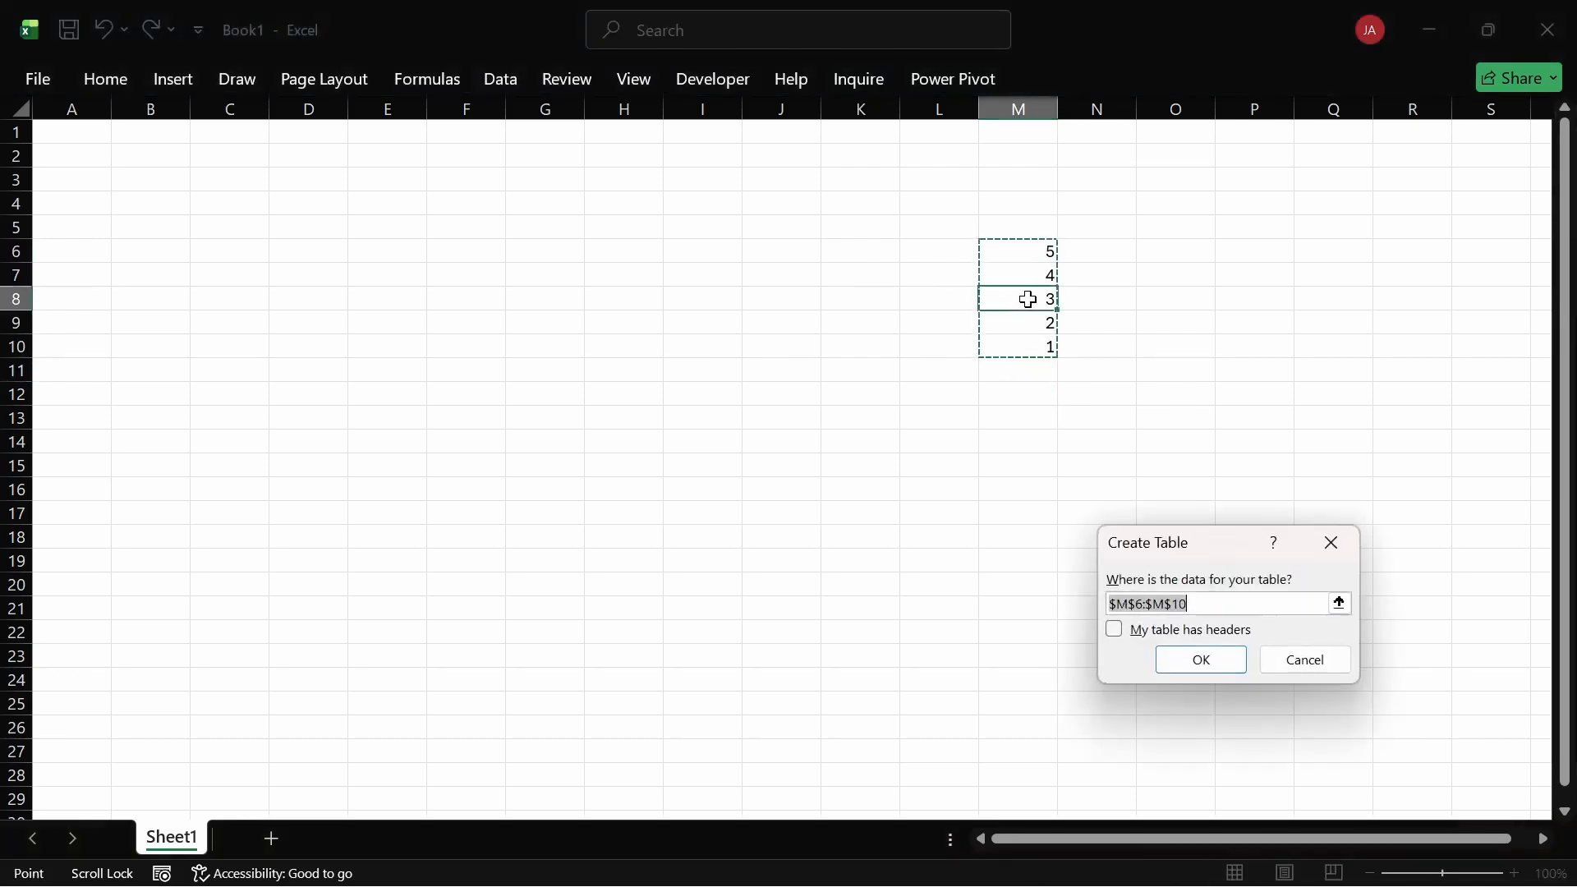
key(Return)
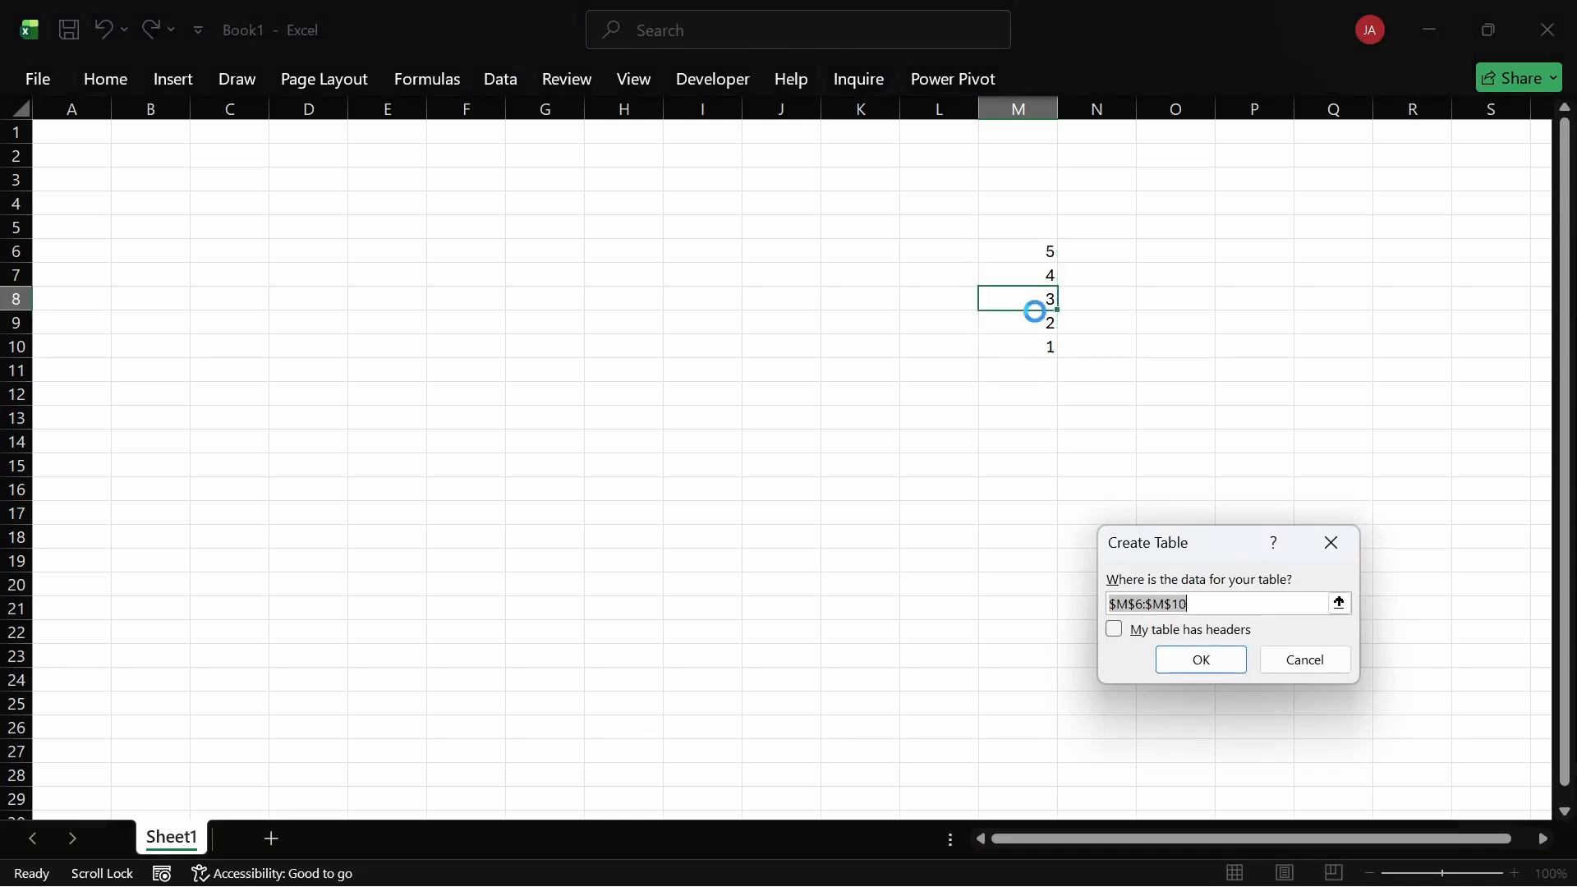
click(1034, 394)
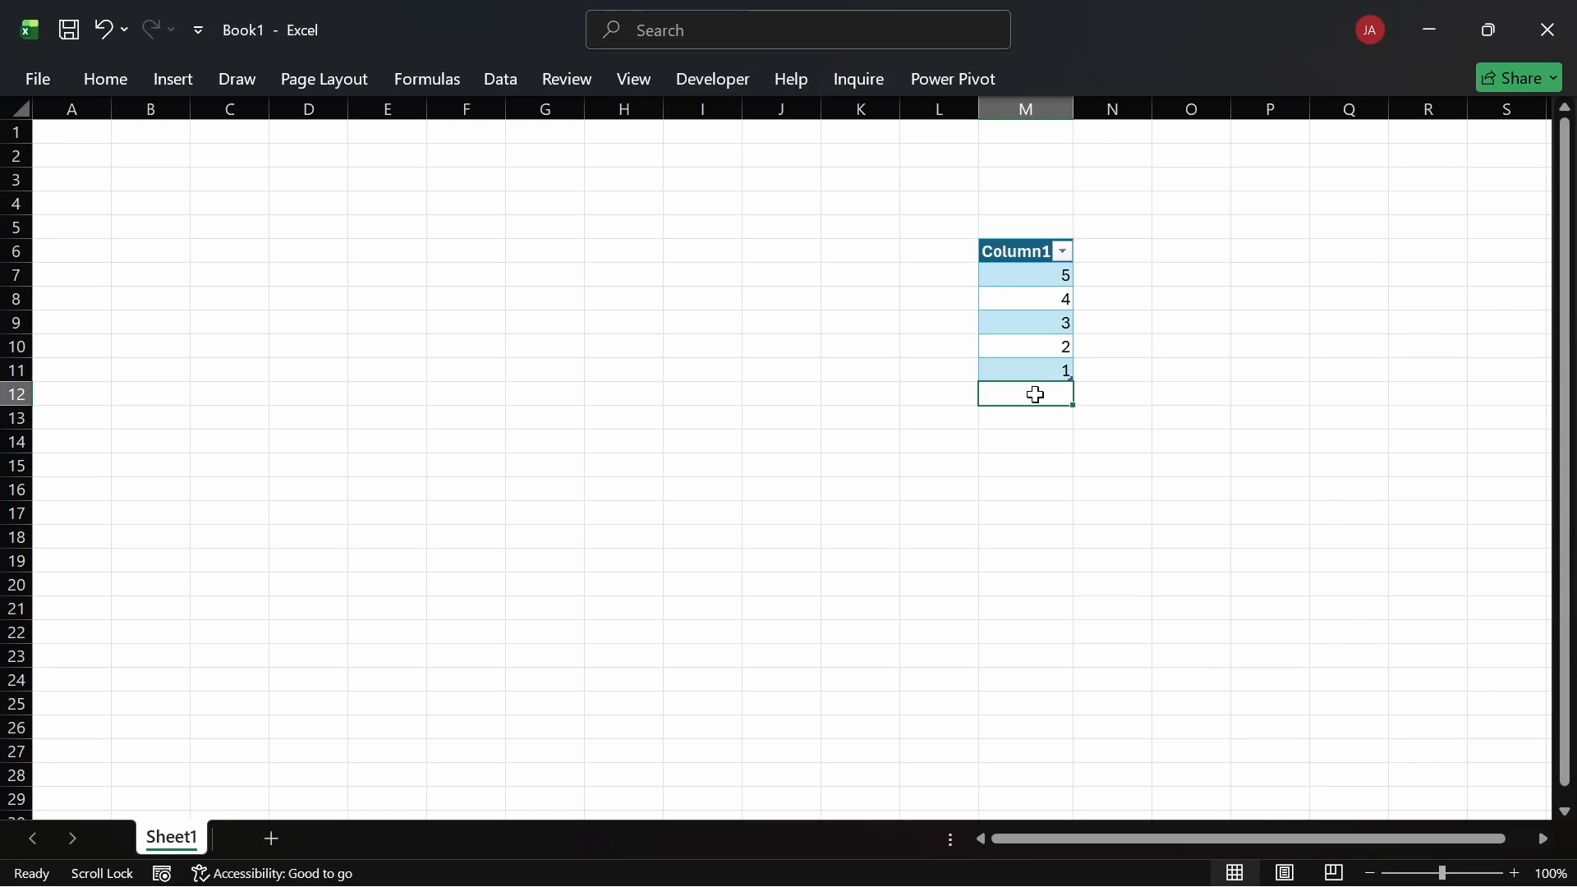
key(alt+equal)
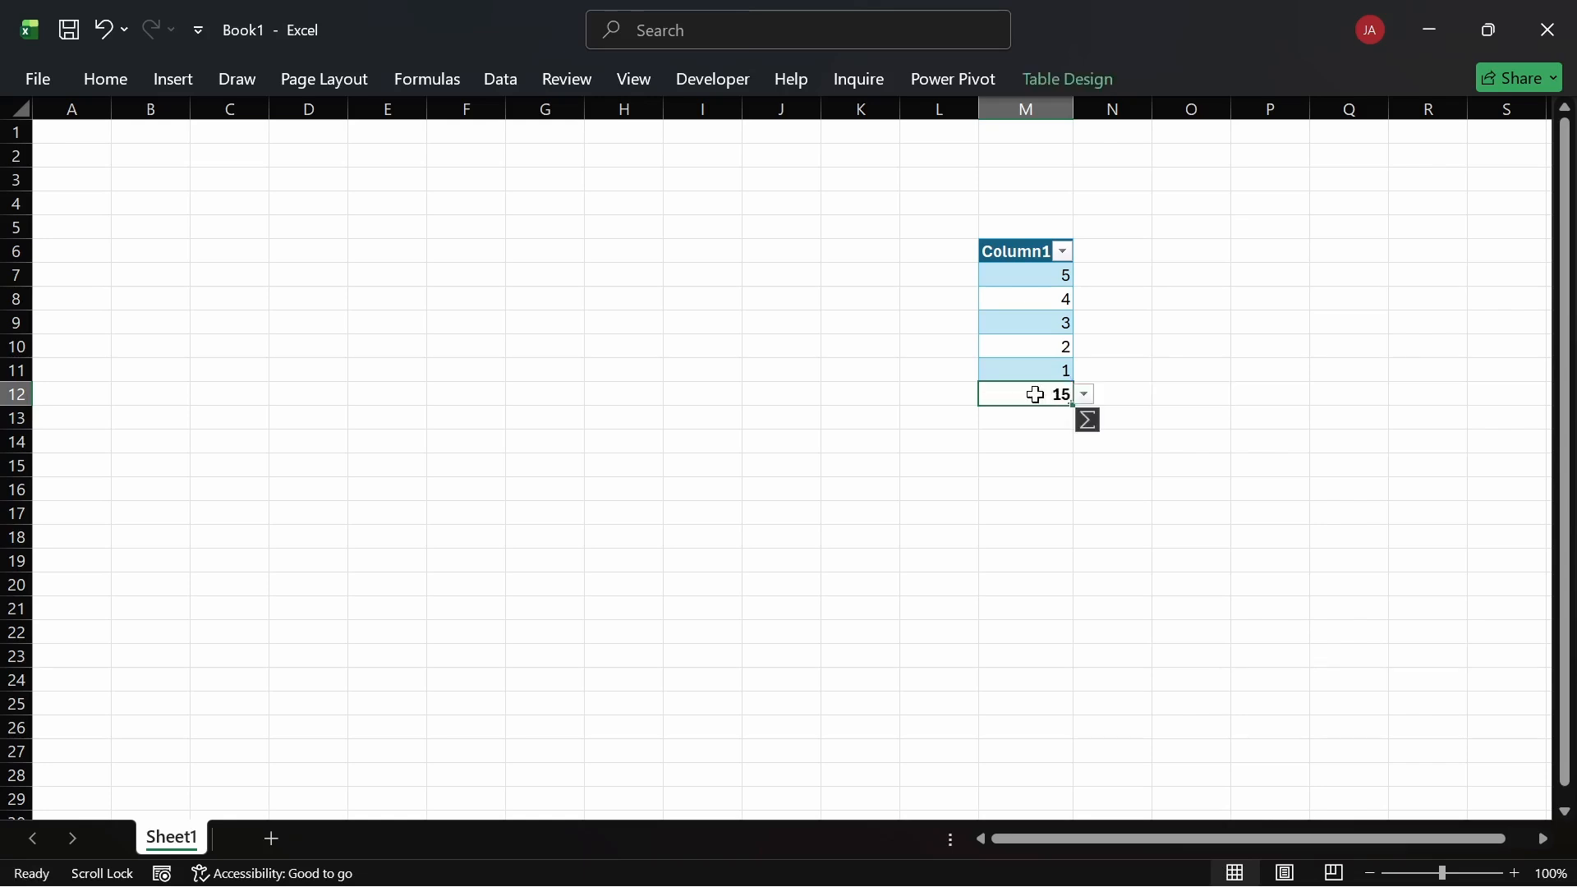
Step: Copy the table's values 5 to 1 and paste them as values only into K7:K11
drag(1031, 279, 1031, 368)
key(ctrl+c)
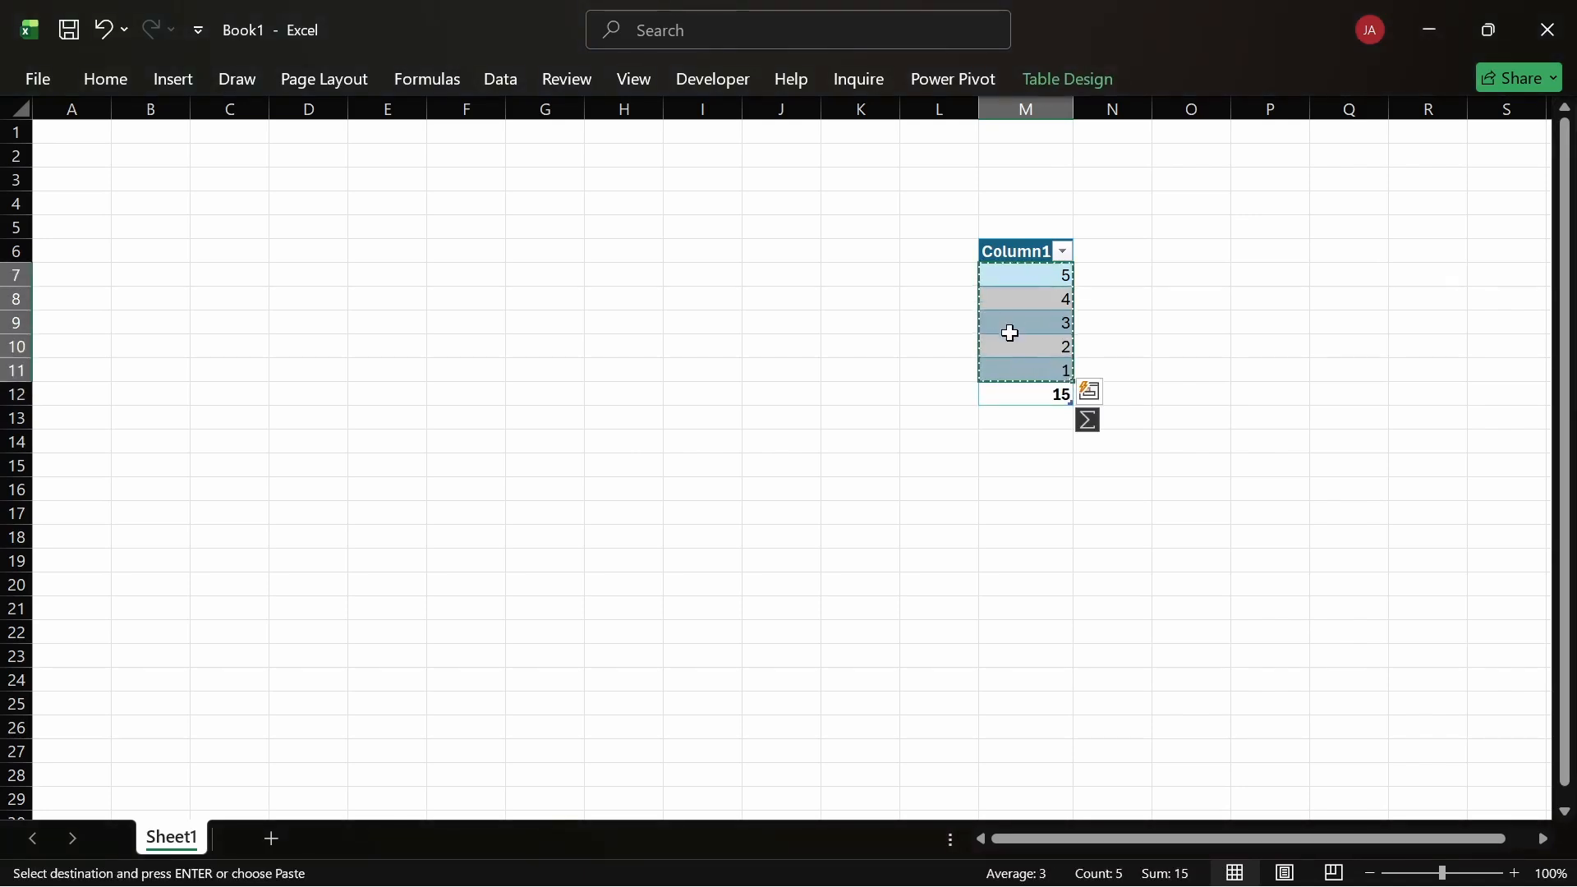
click(856, 273)
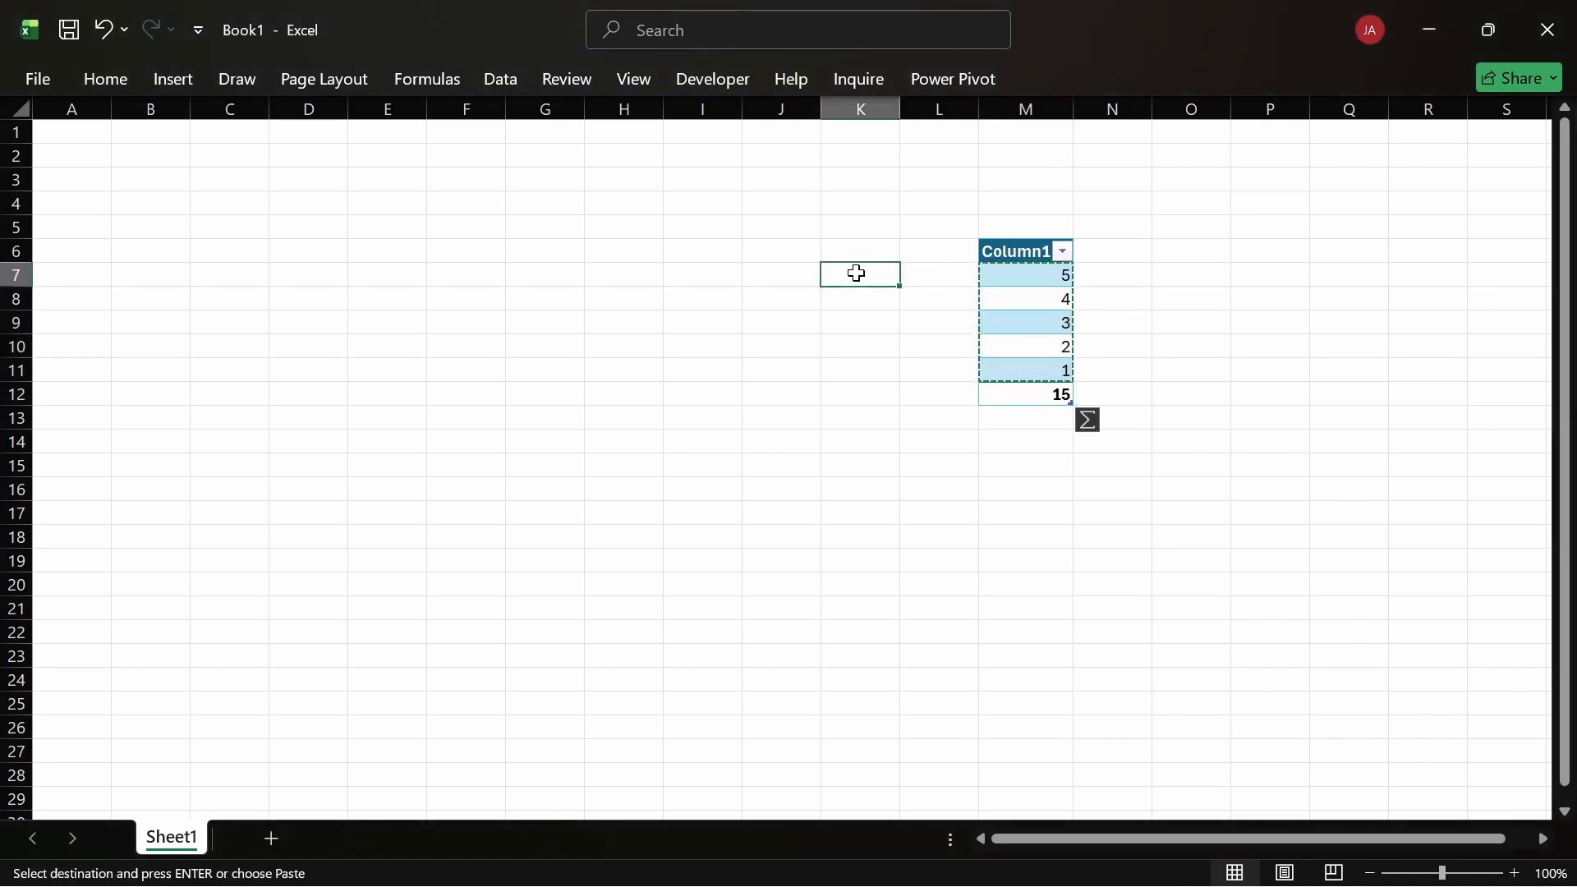
key(ctrl+alt+v)
key(Down)
key(Down)
key(Return)
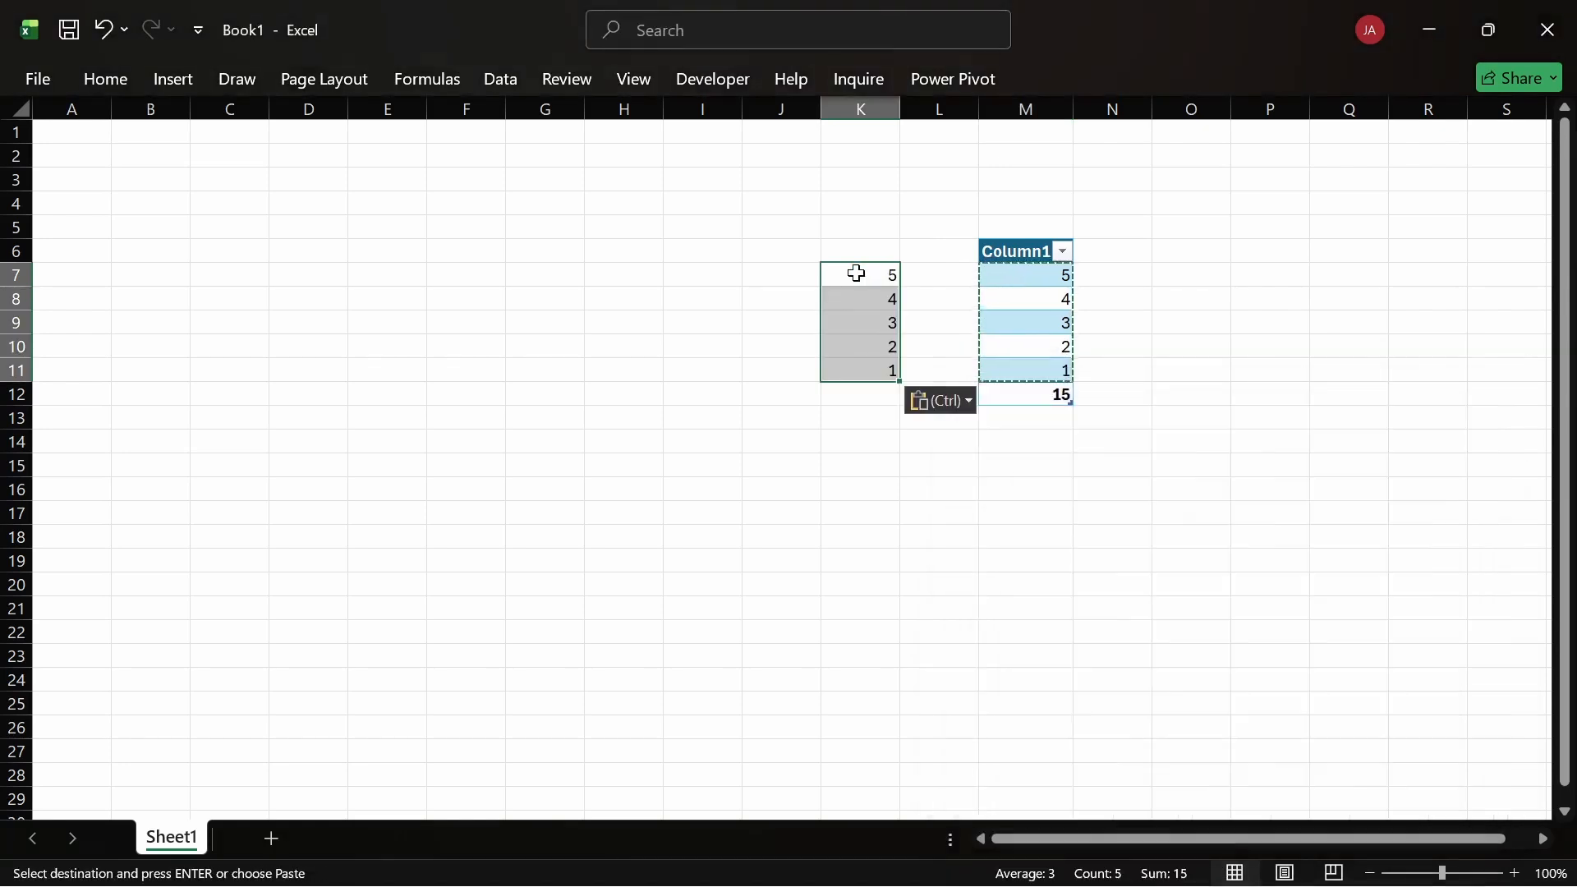
Step: Sum K7:K11 to 15 in K12 and clear the table's total cell M12
click(866, 395)
key(alt+equal)
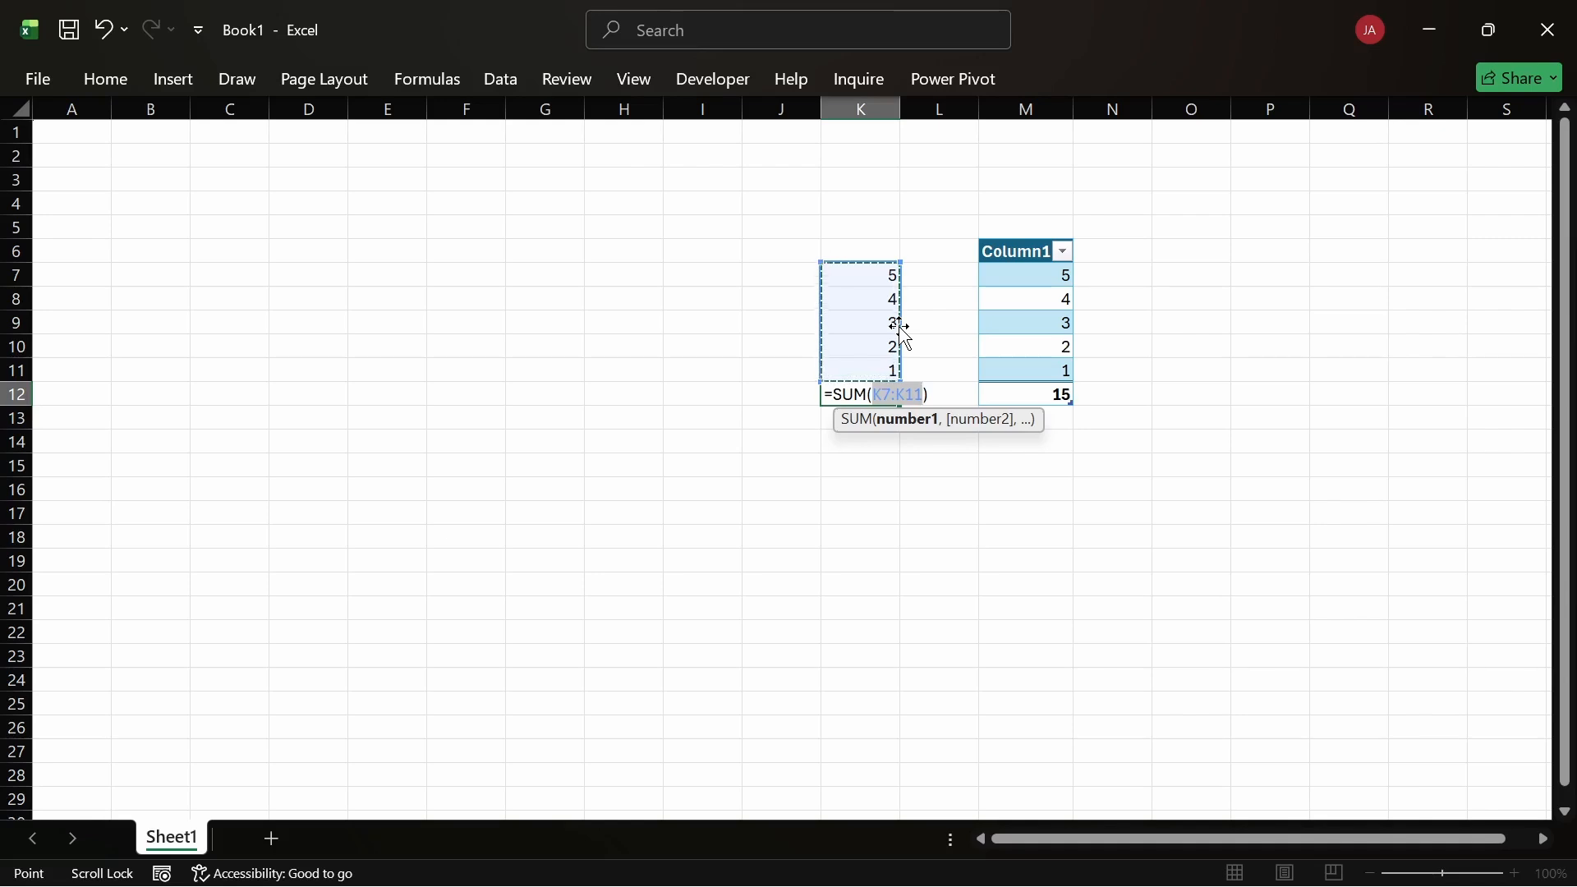
key(Return)
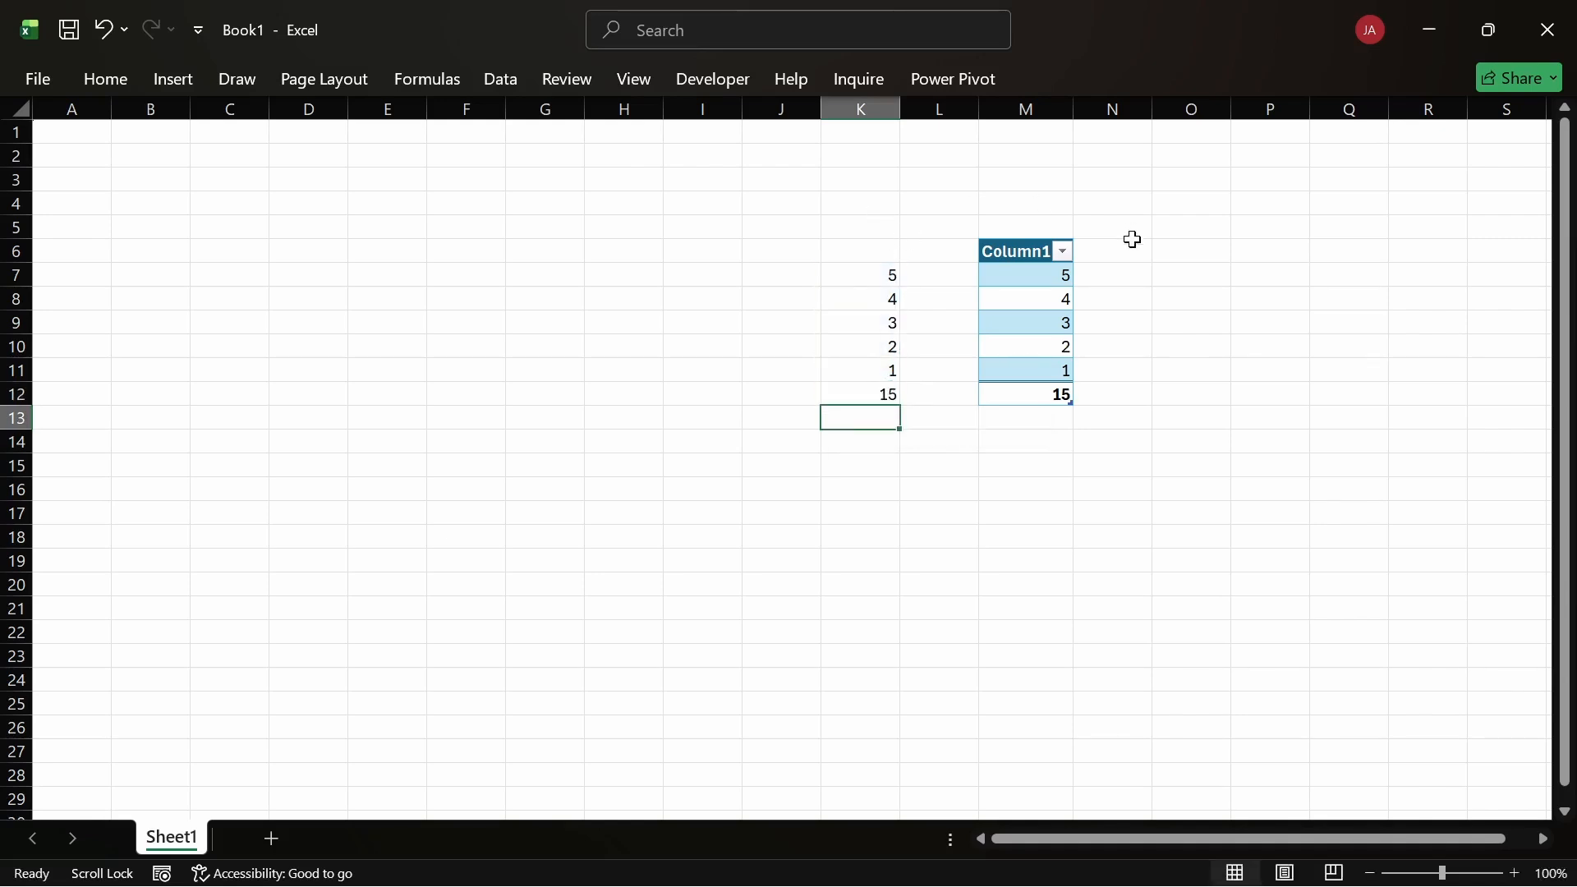
click(1038, 401)
key(Delete)
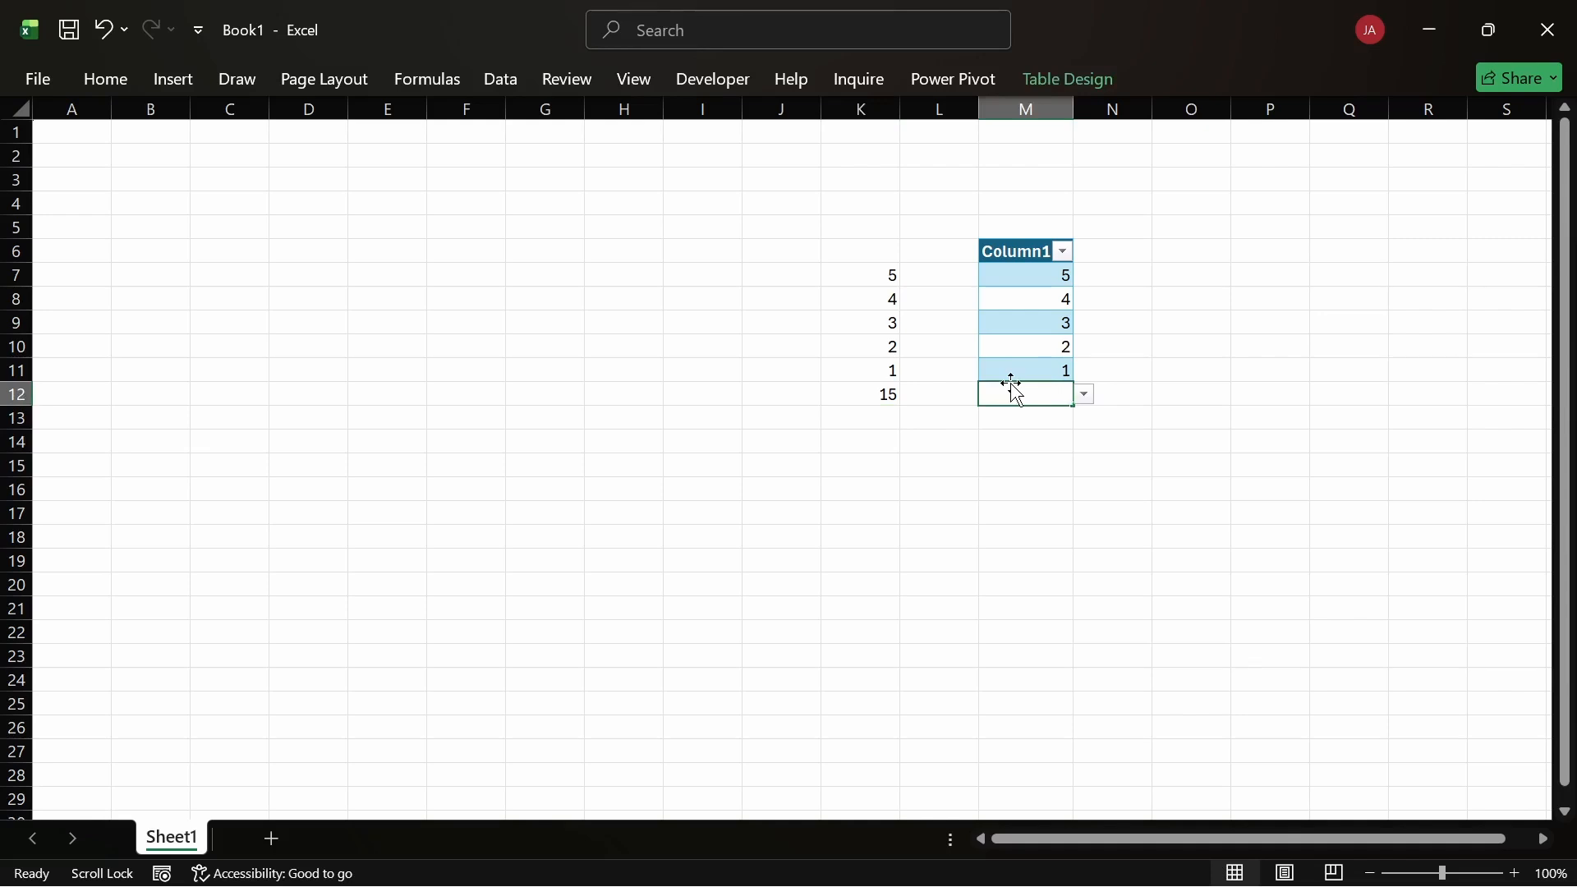
Step: Restore the M12 total and inspect its SUBTOTAL formula without editing it
key(ctrl+z)
double_click(1019, 393)
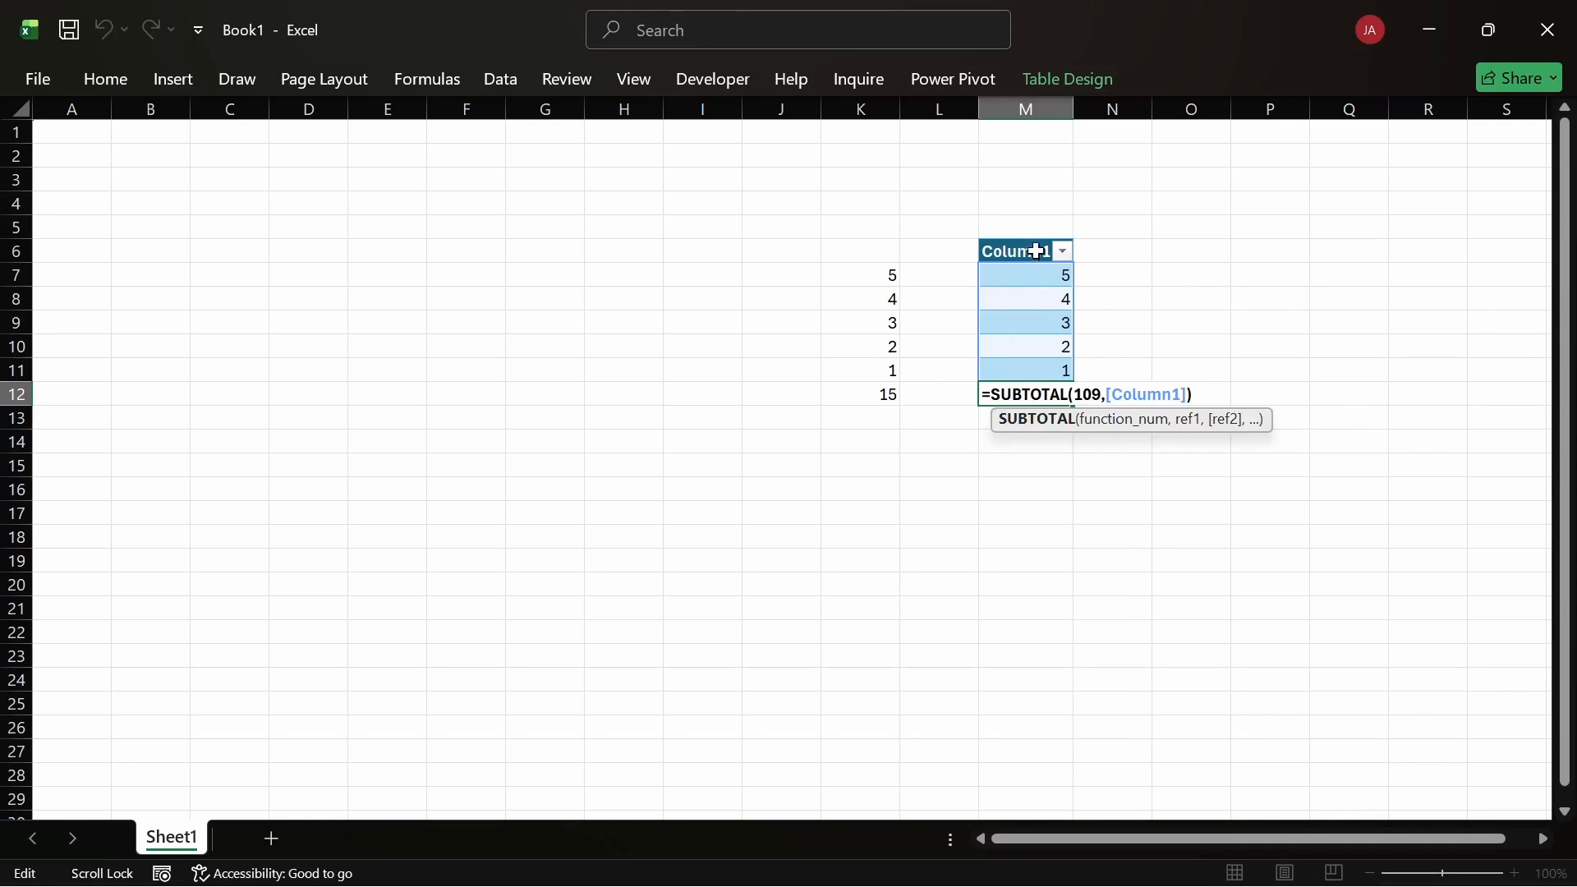
key(Escape)
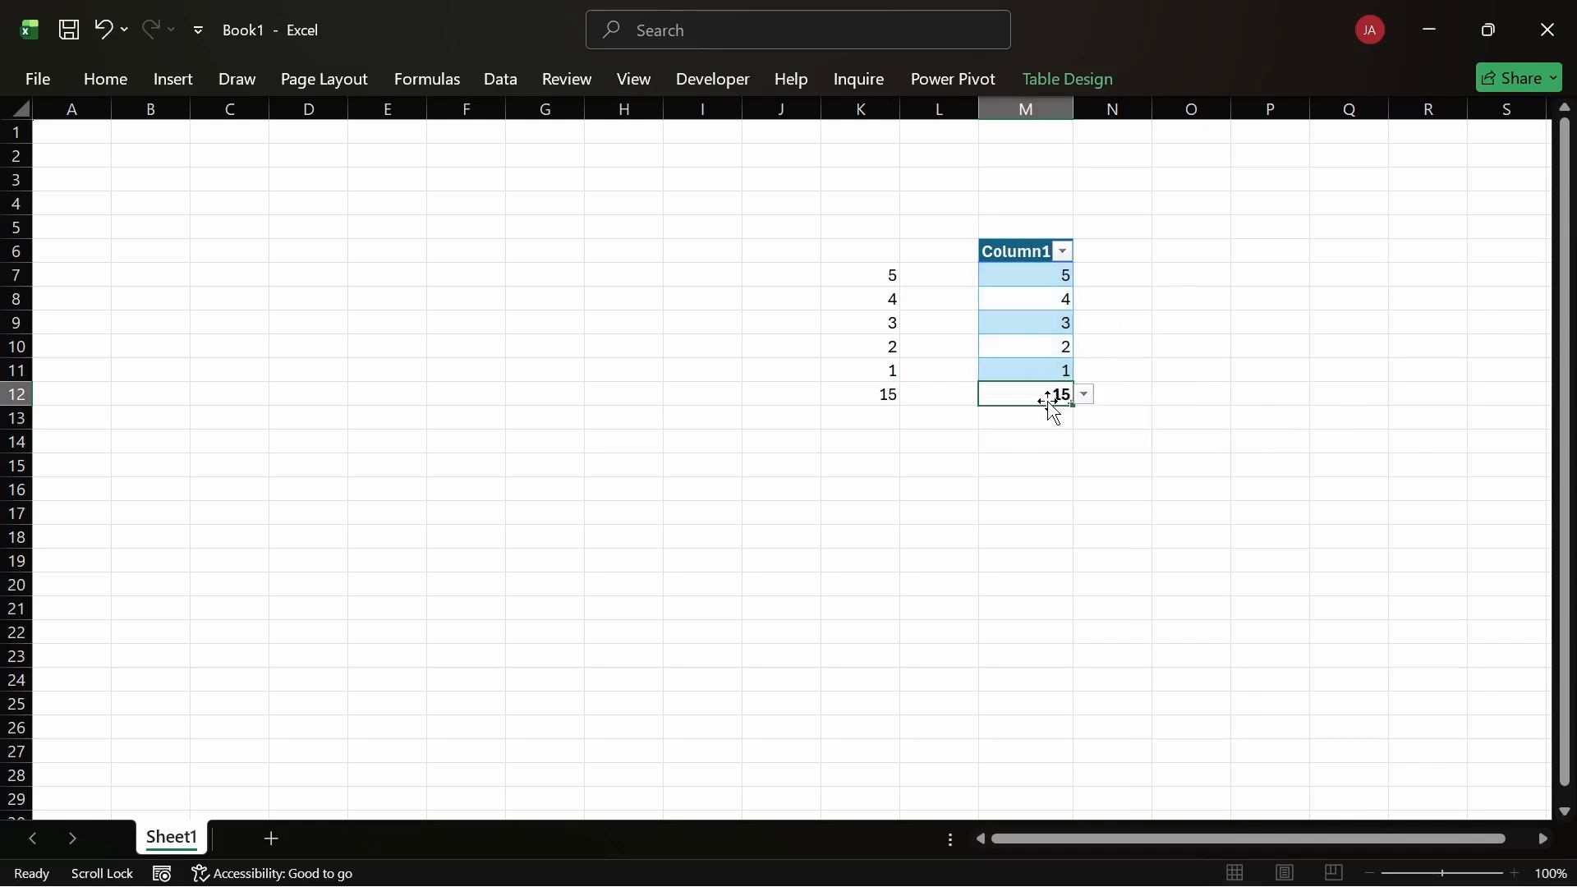
Step: Clear everything in J5:N14, then select G5
drag(1144, 447, 784, 199)
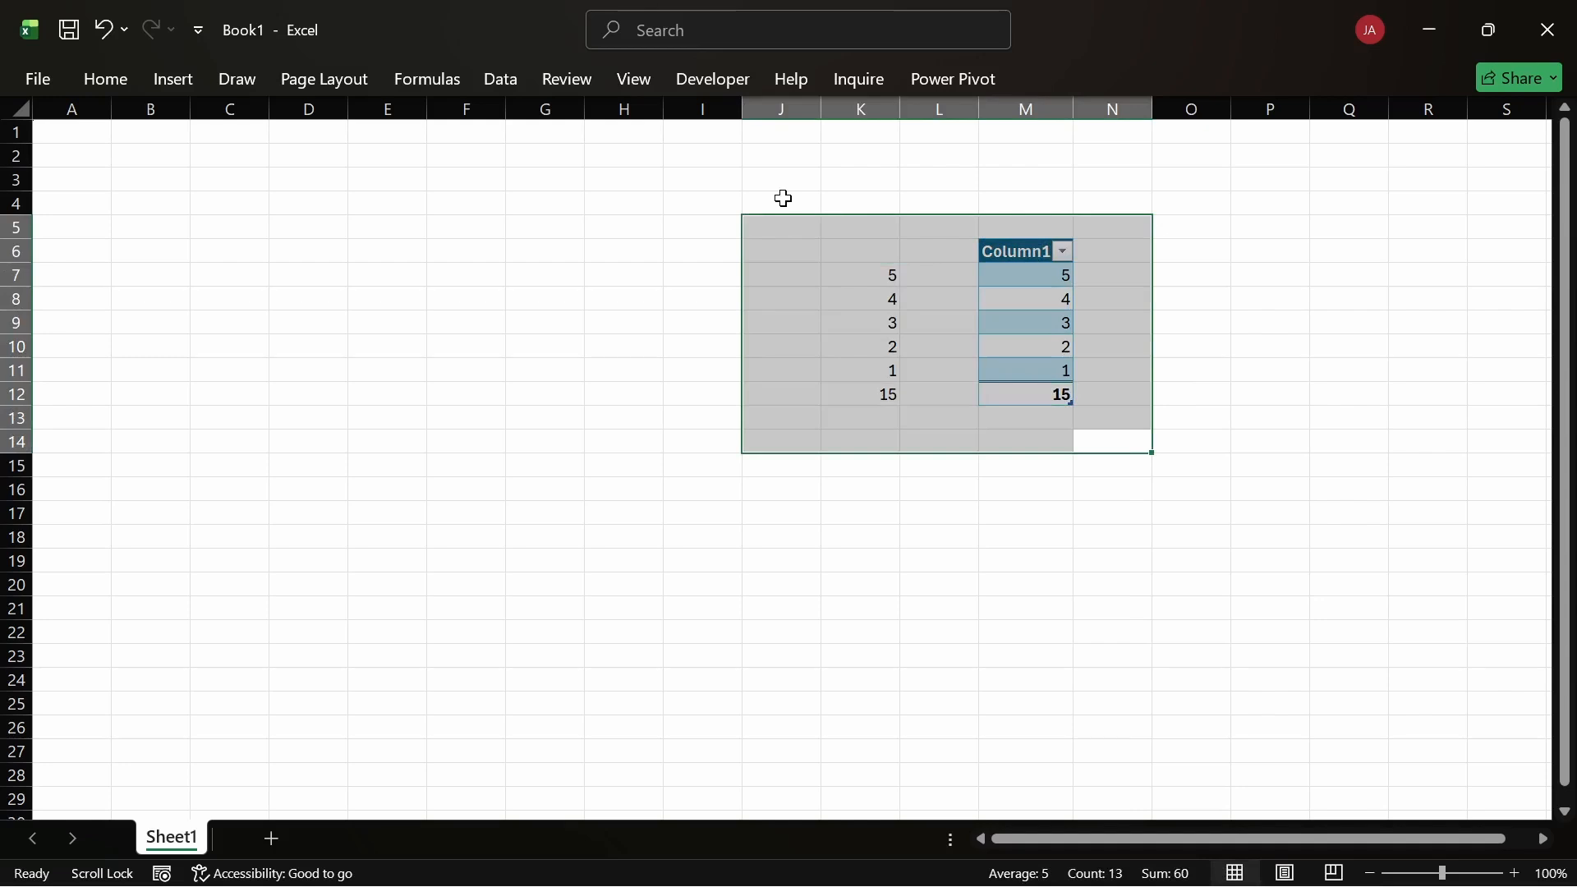
key(Delete)
click(559, 235)
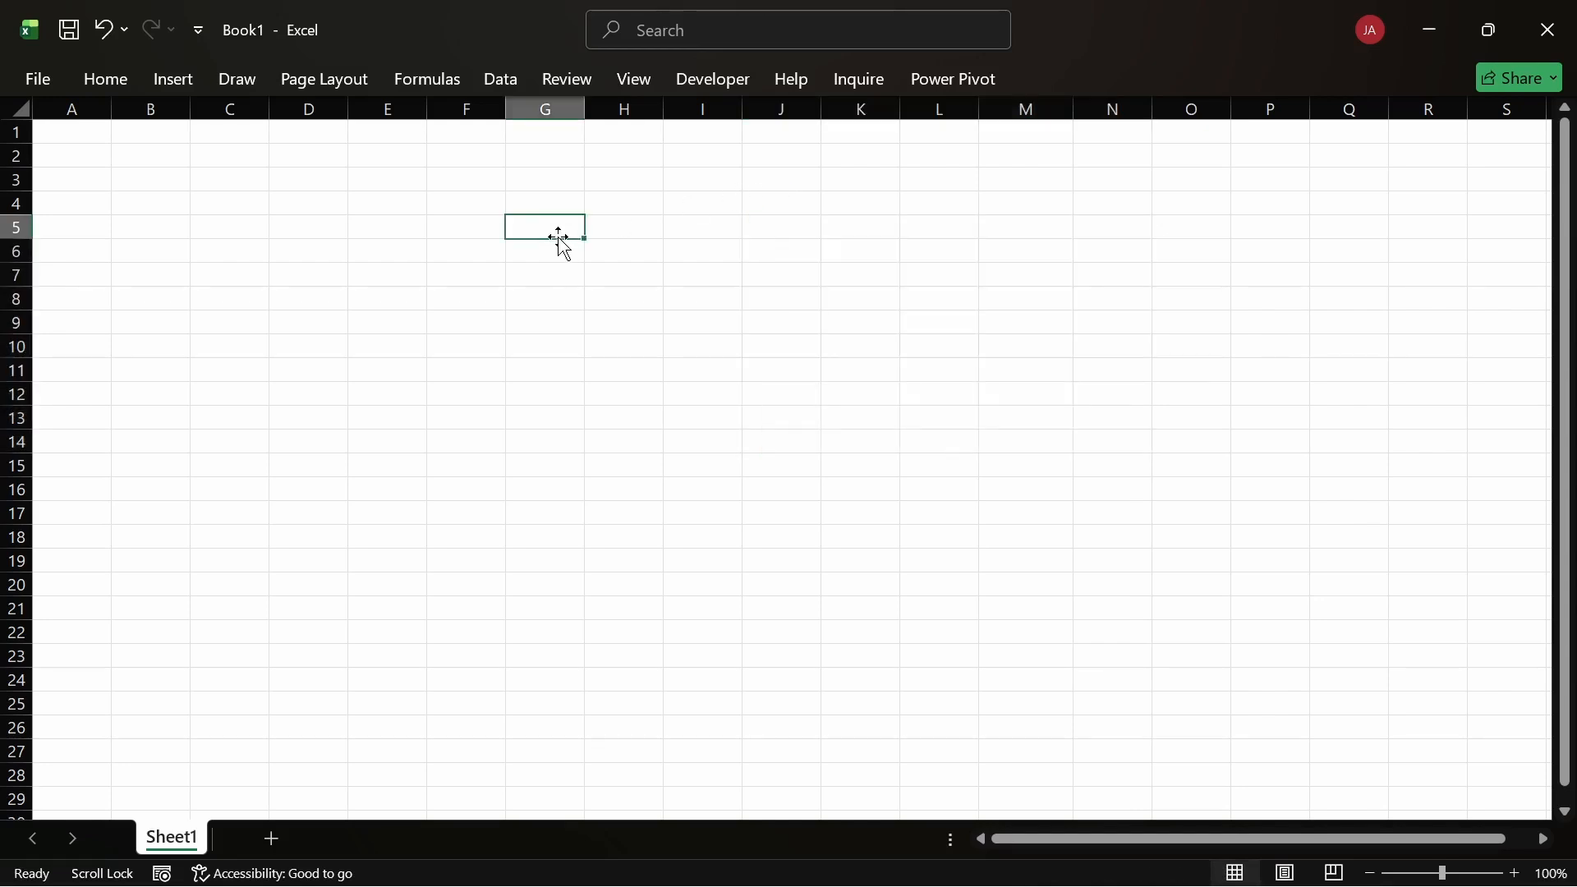
Step: Add a blank Sheet2, then rename Sheet1 to 'First Sheet' and select C23
click(271, 839)
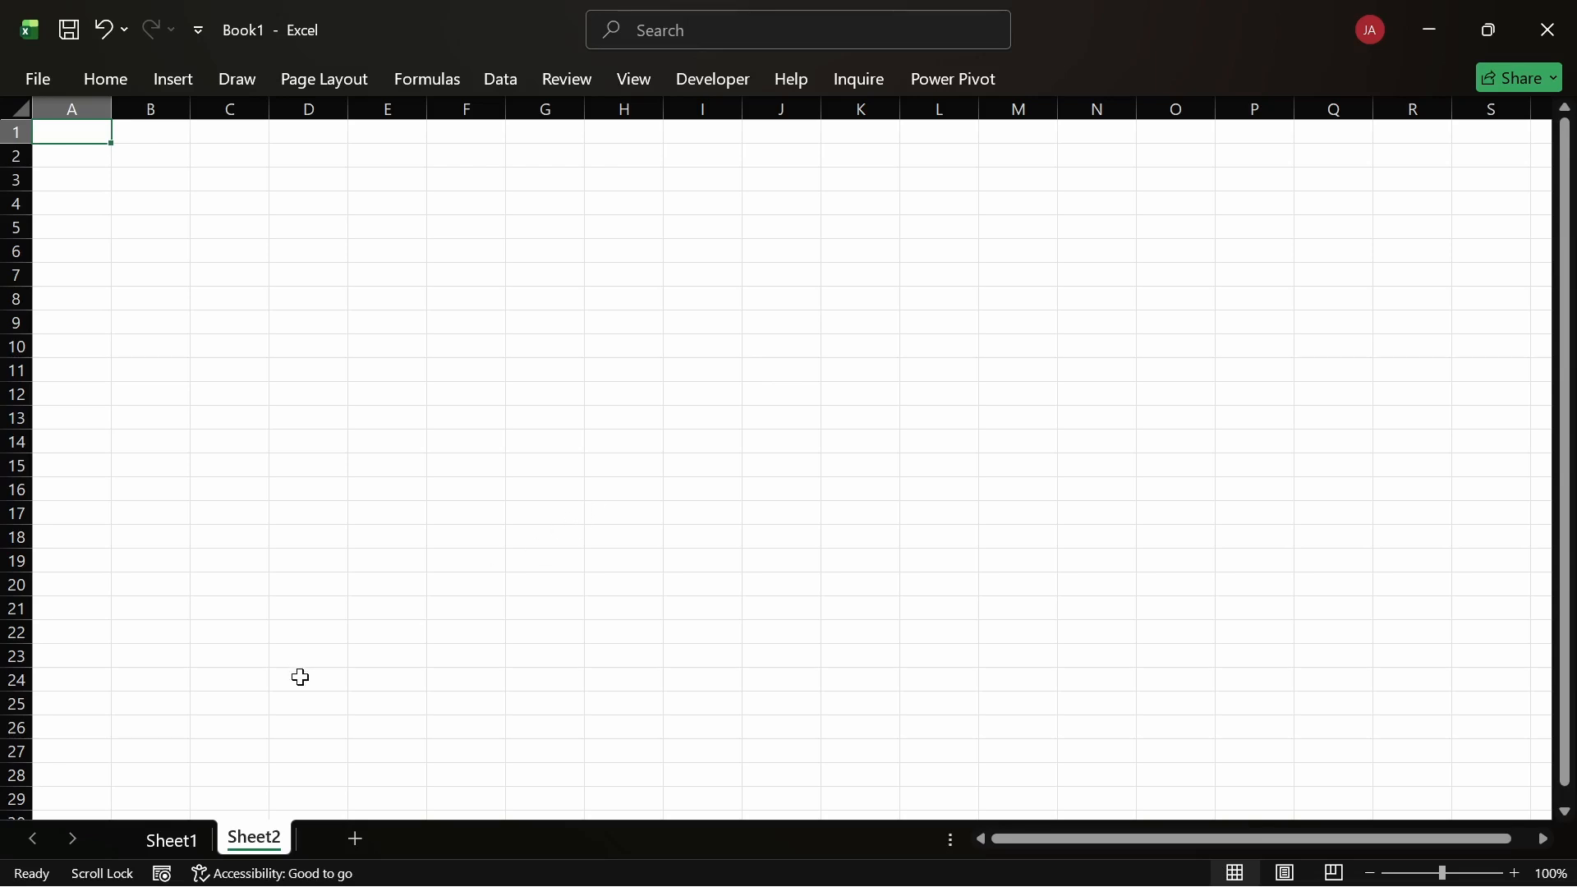
click(179, 846)
double_click(178, 841)
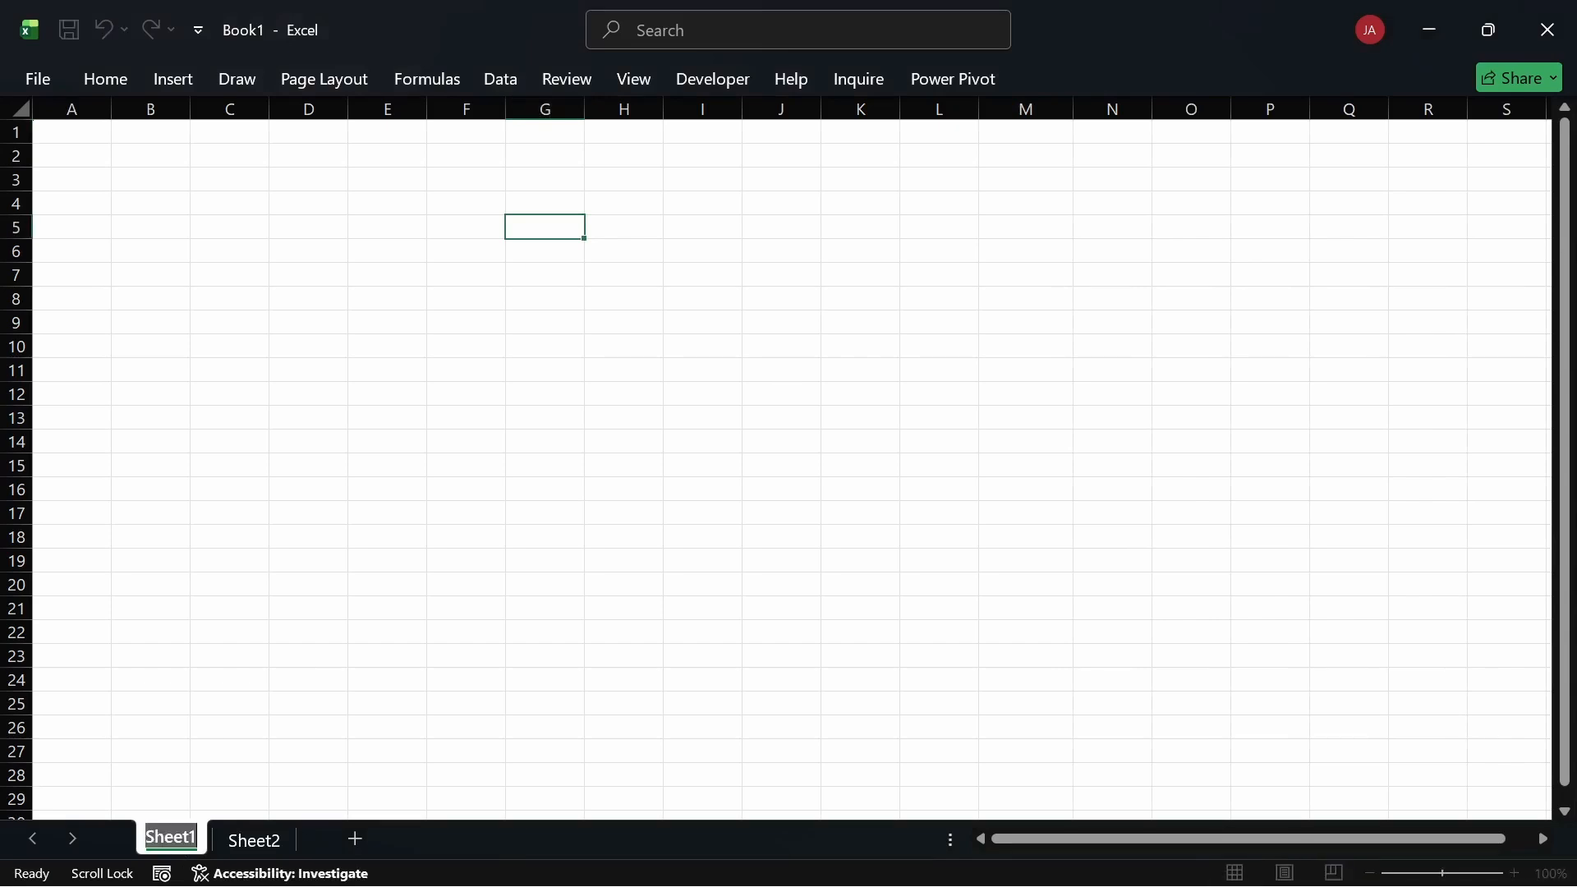
text(First A)
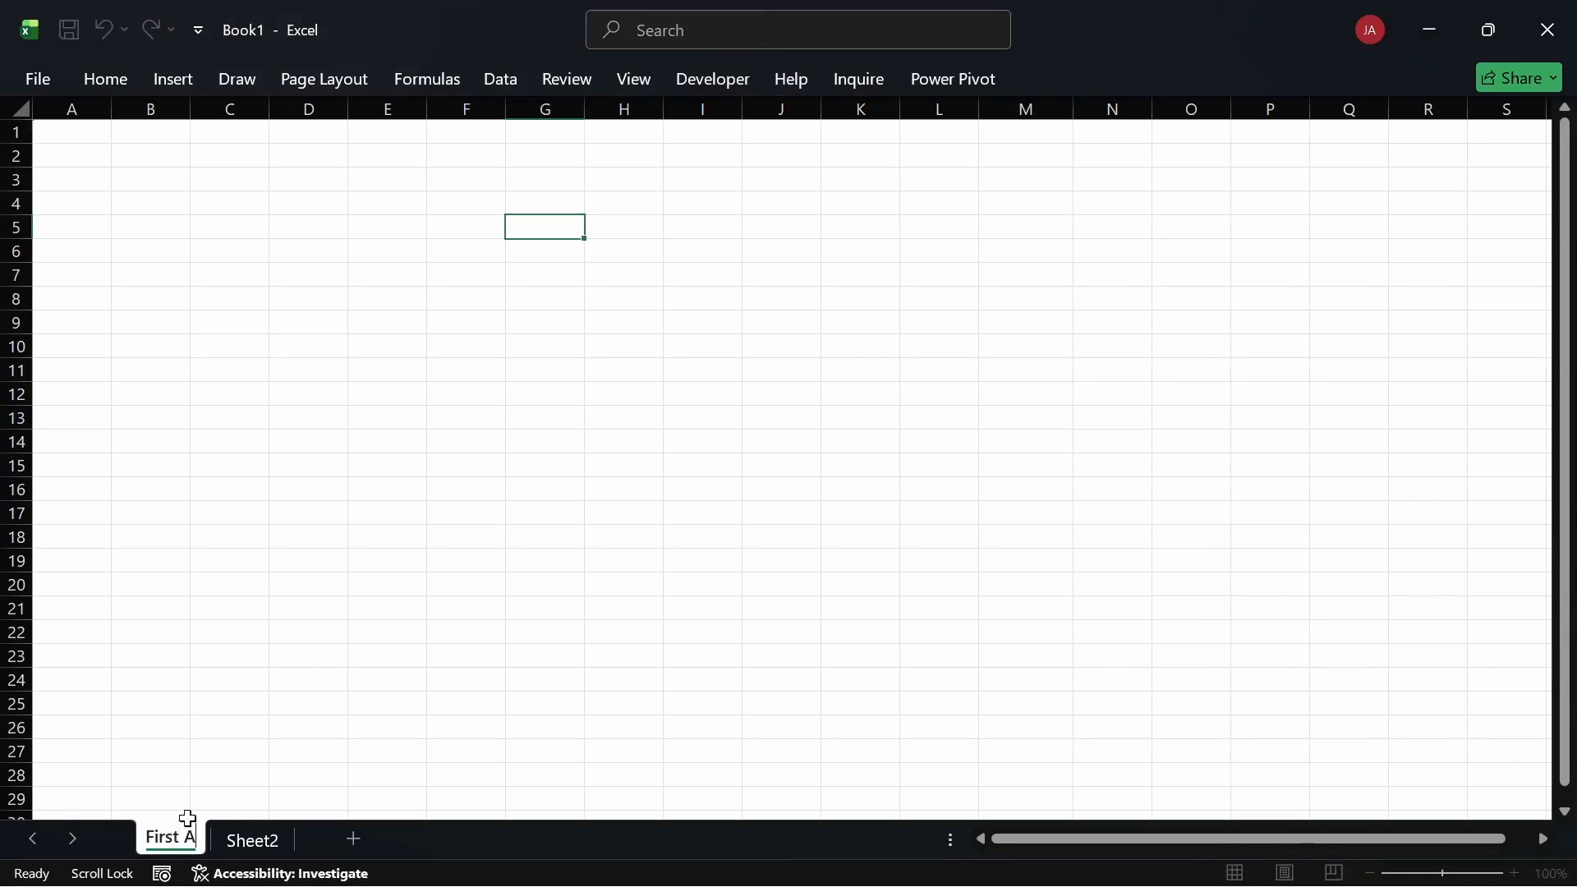
key(BackSpace)
text(Shet)
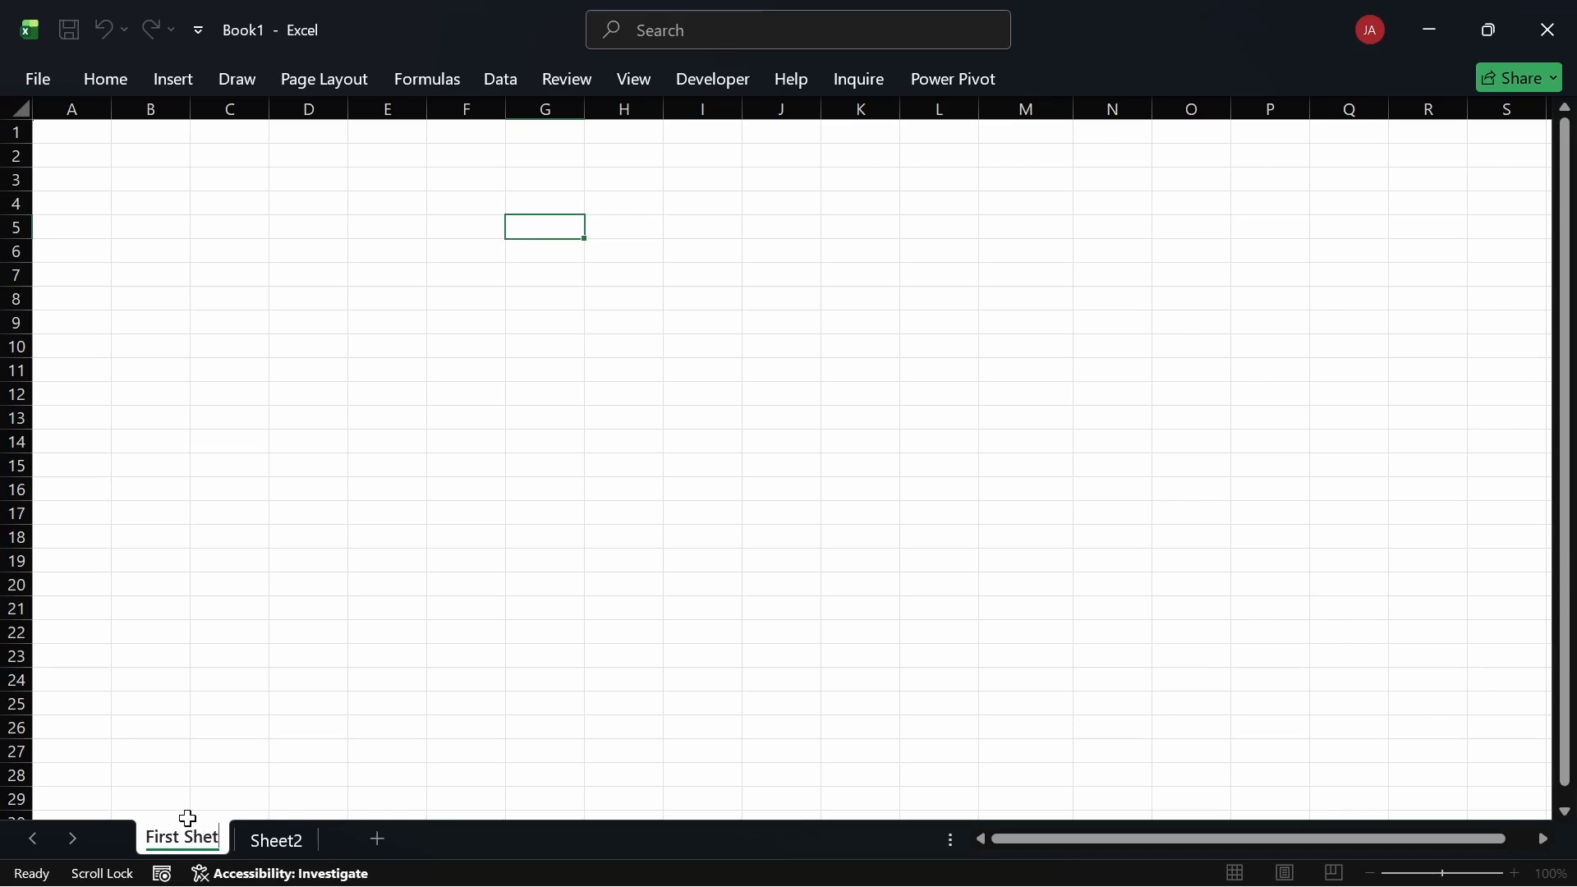
key(BackSpace)
text(et)
key(Return)
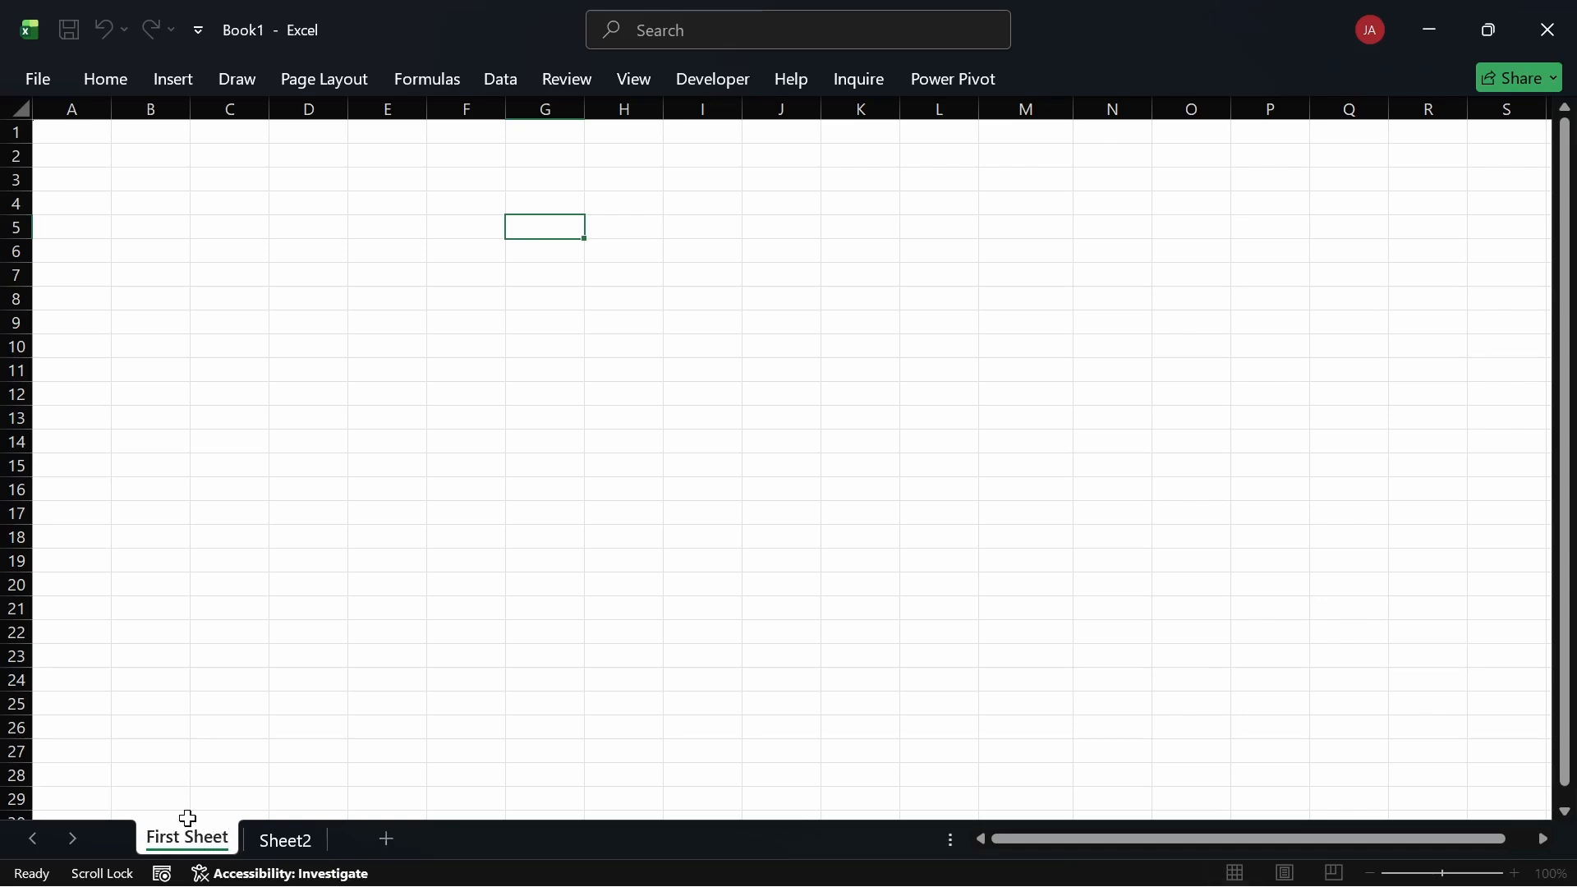
click(239, 661)
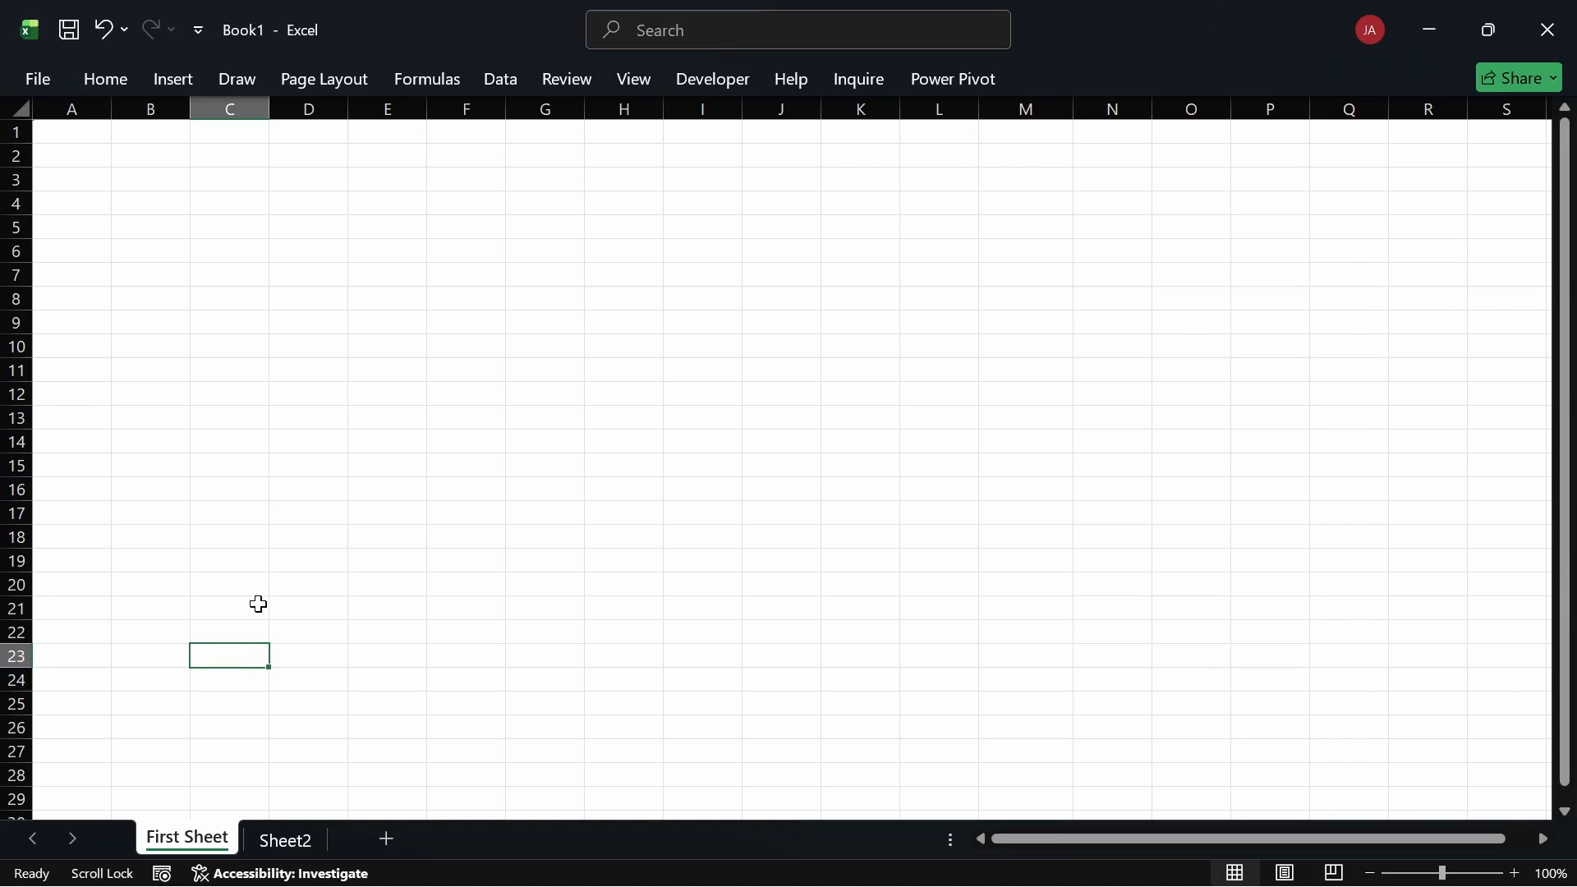
Step: Rename Sheet2 to 'Second Sheet' and drag its tab ahead of First Sheet
double_click(278, 843)
text(Se)
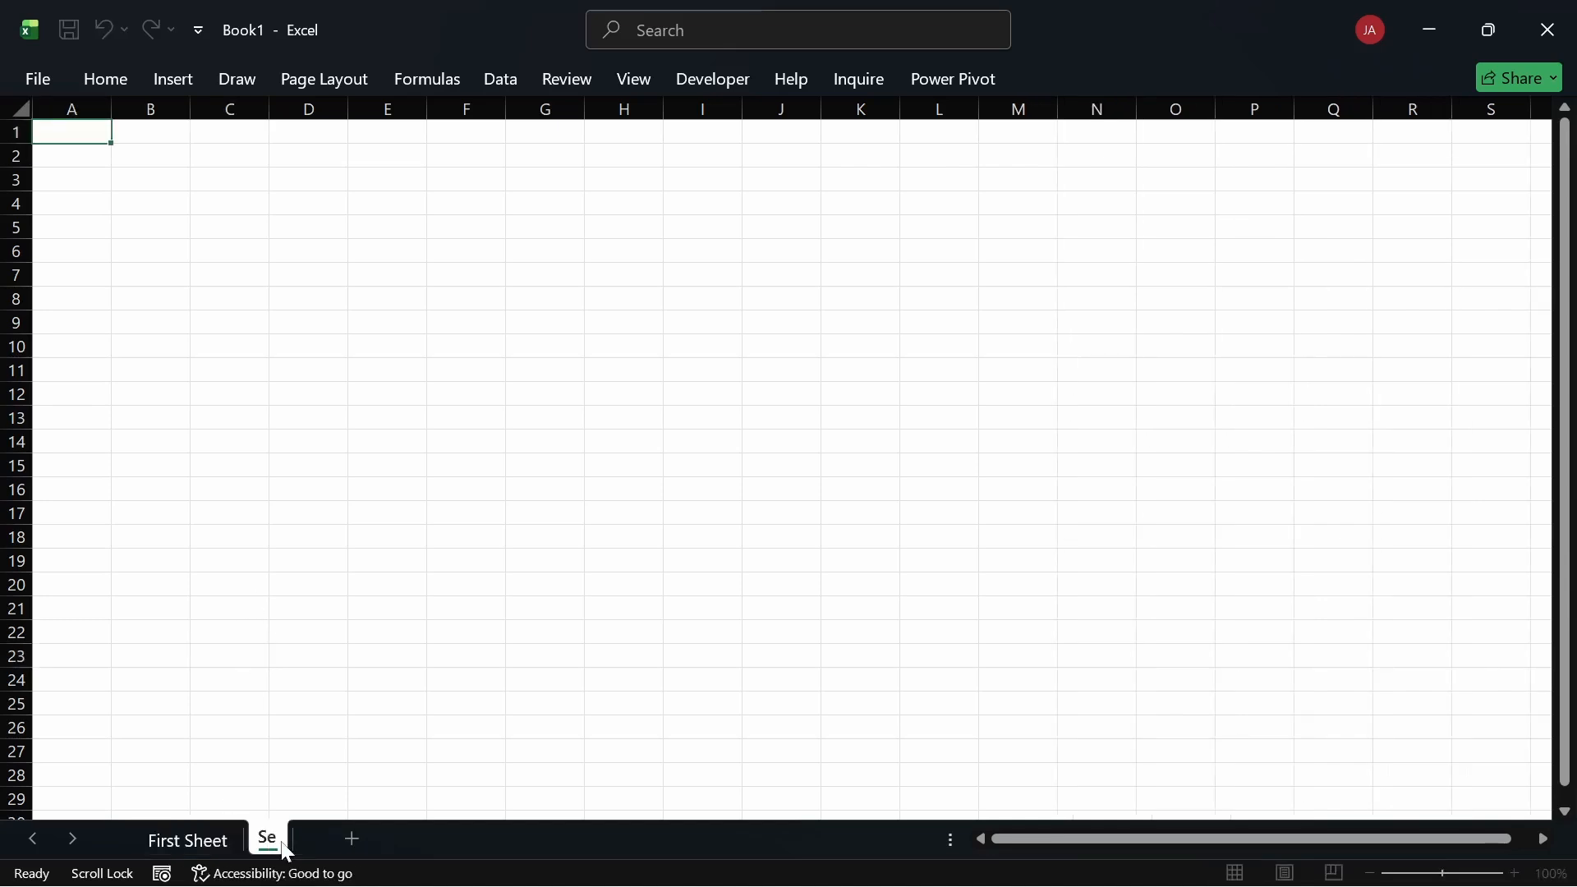
text(cond Sheet)
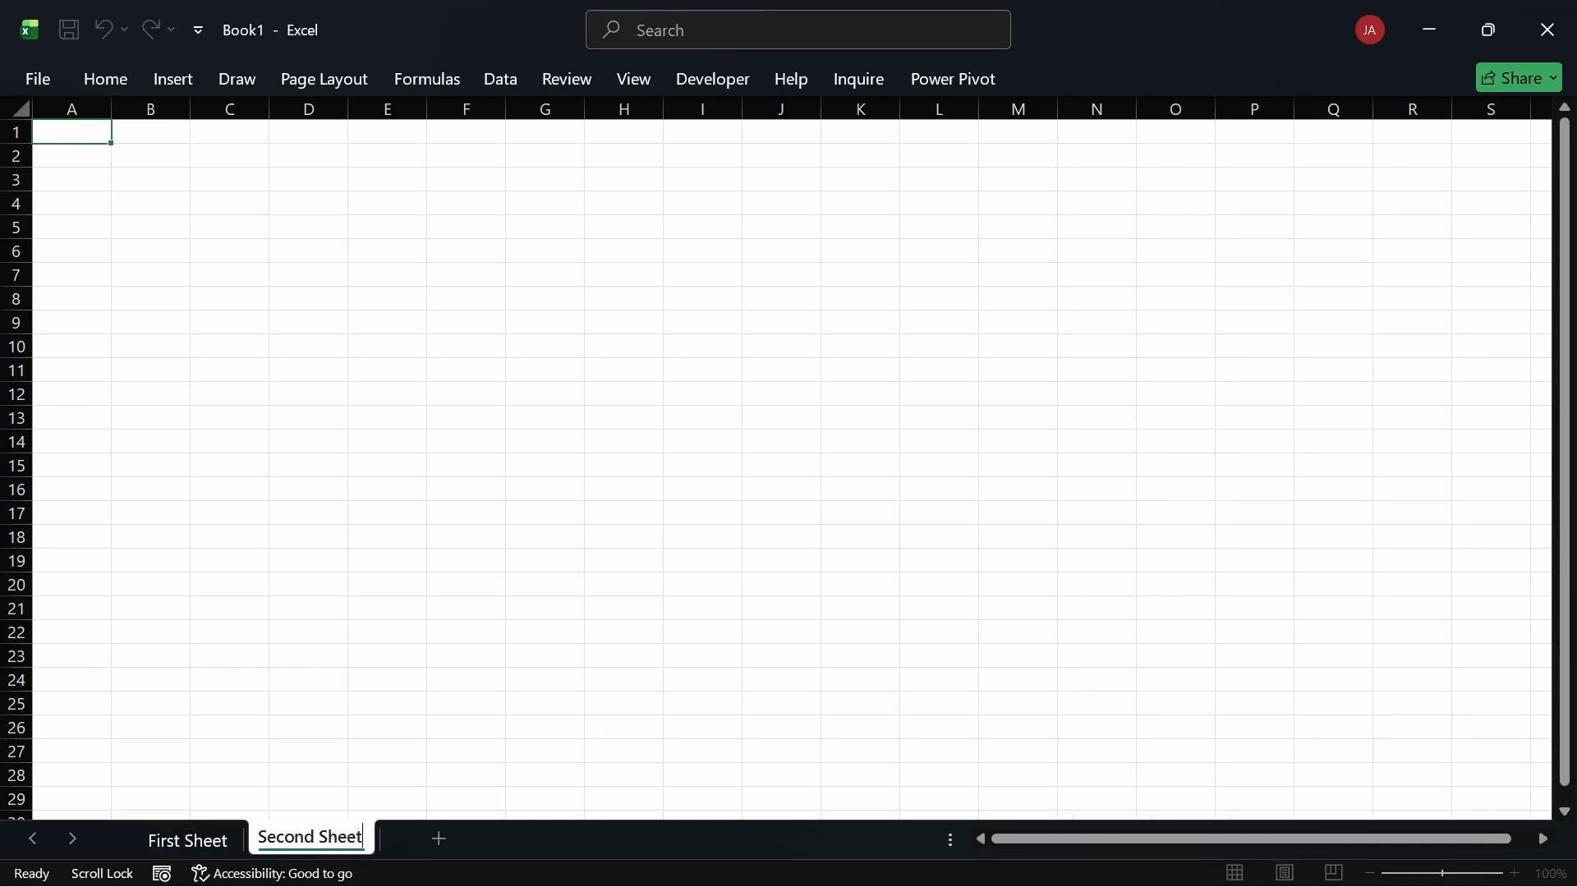
key(Return)
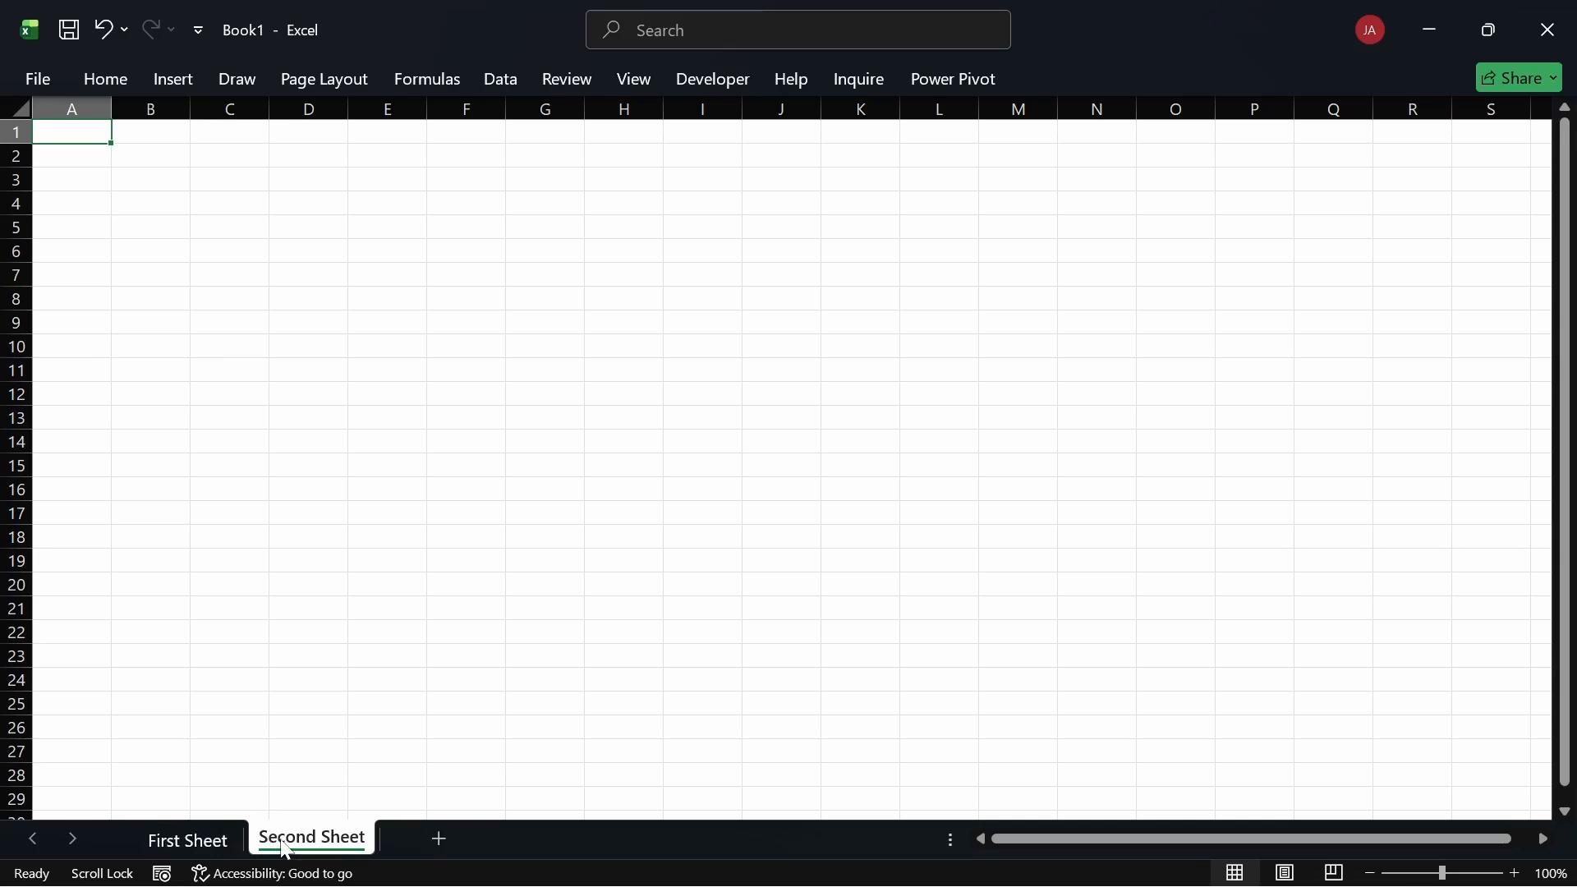
drag(286, 850, 152, 836)
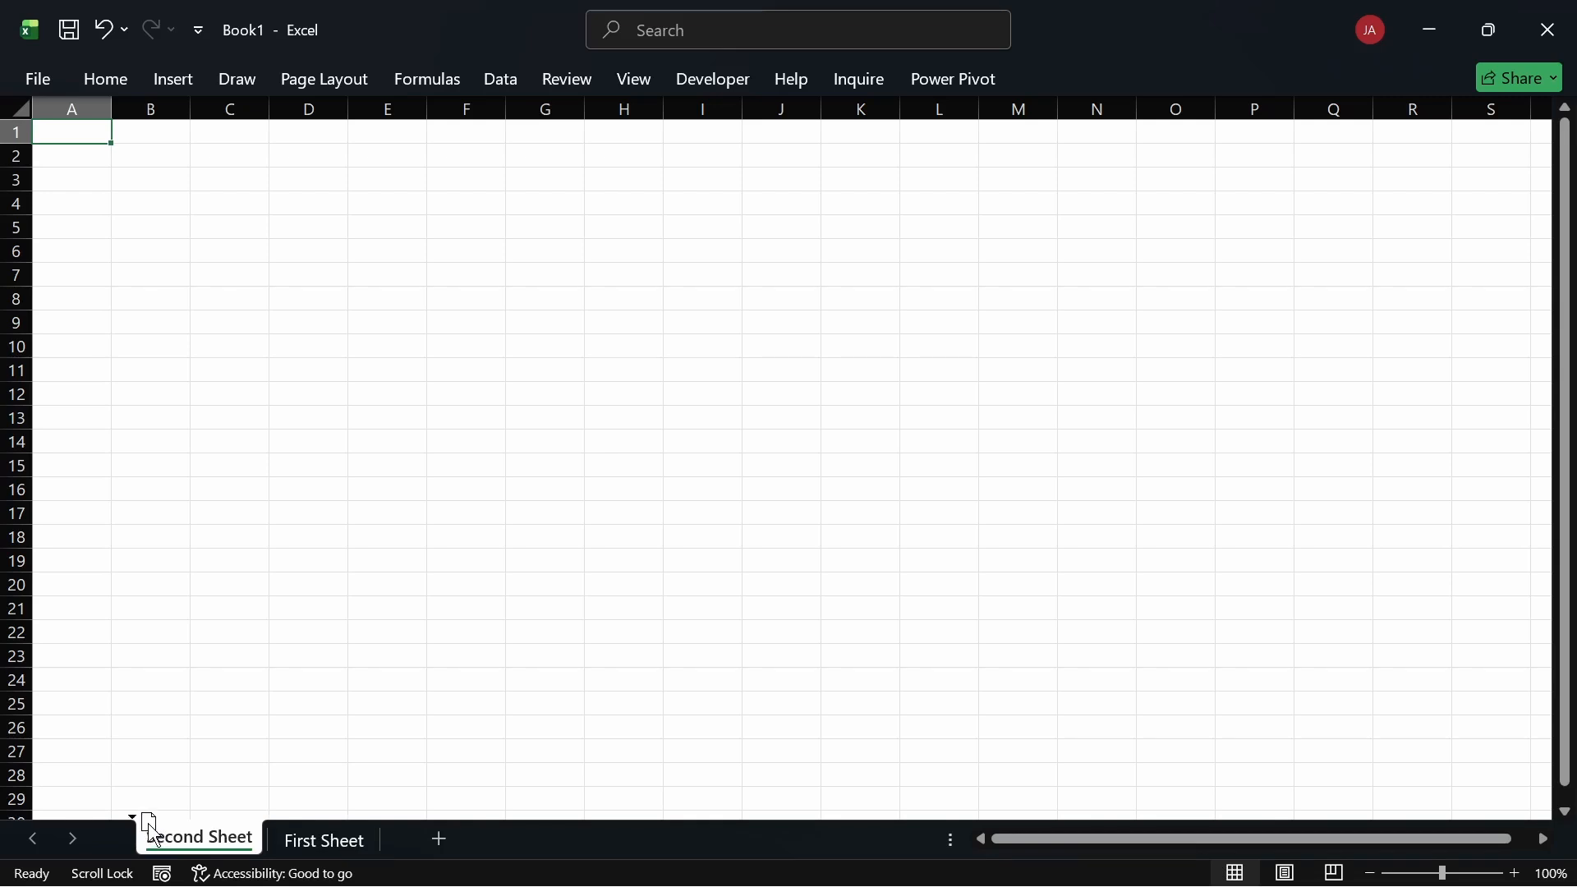
drag(152, 831, 156, 834)
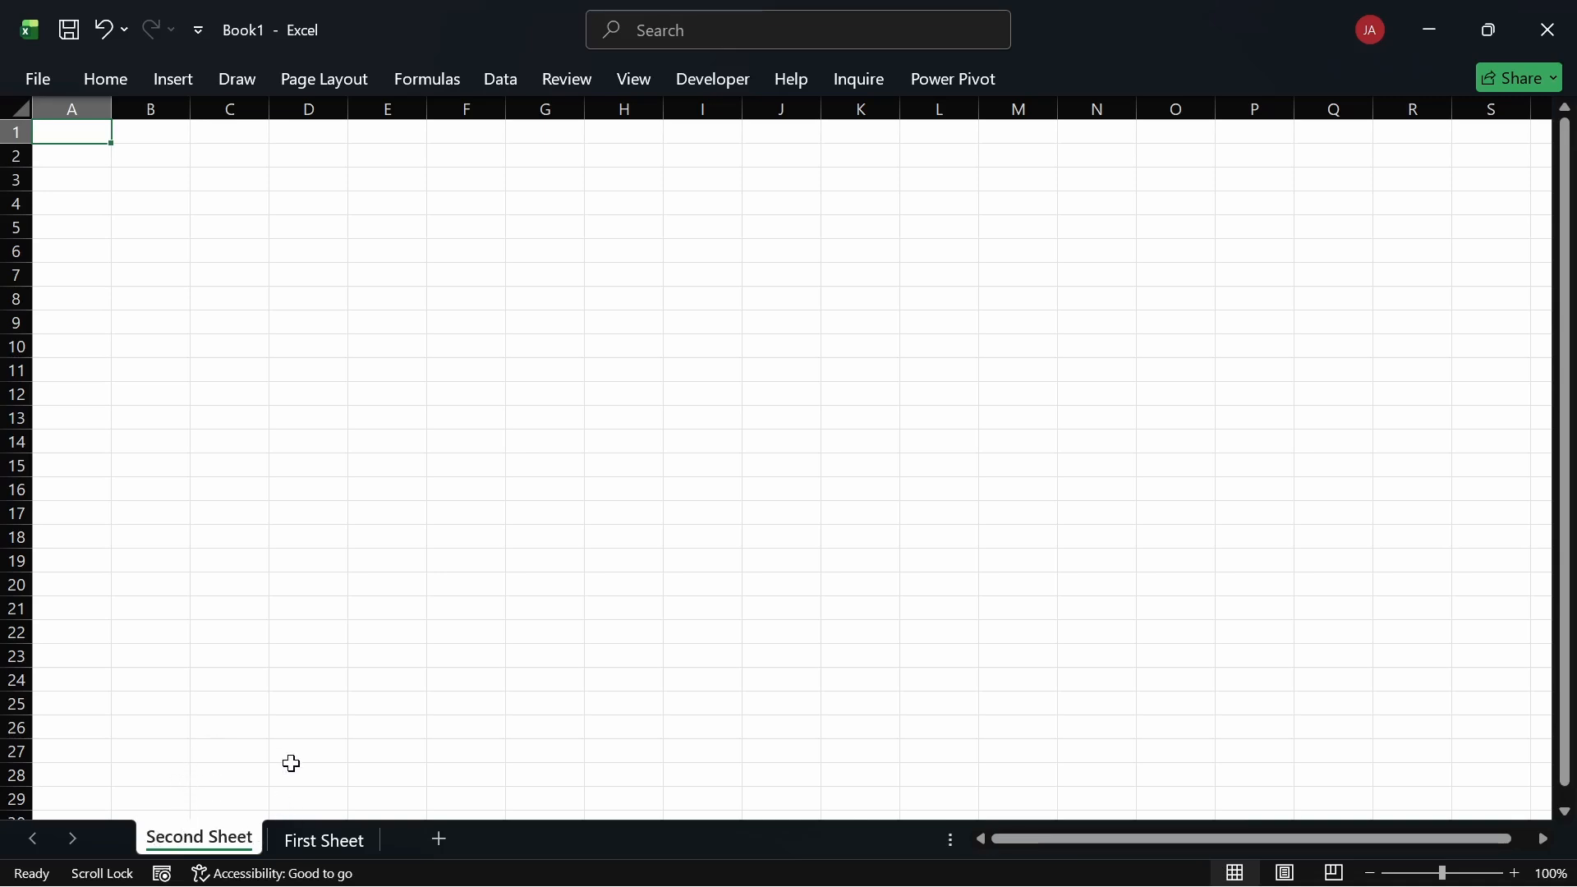
Step: Select cells D26, D23, D21, D20 and D21 in turn
click(303, 727)
click(311, 655)
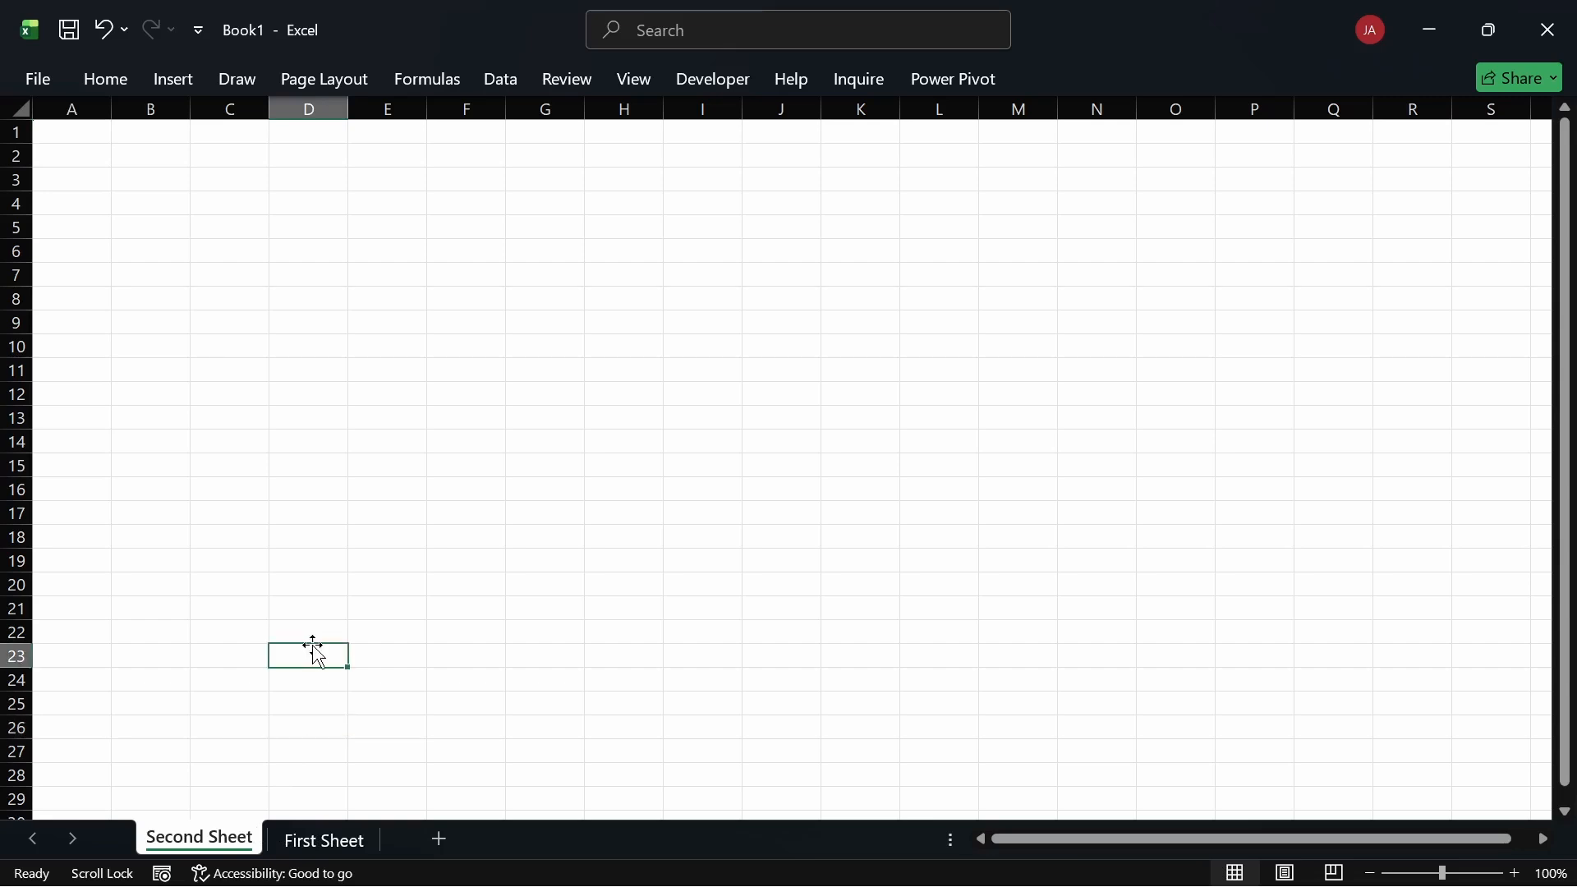
click(319, 607)
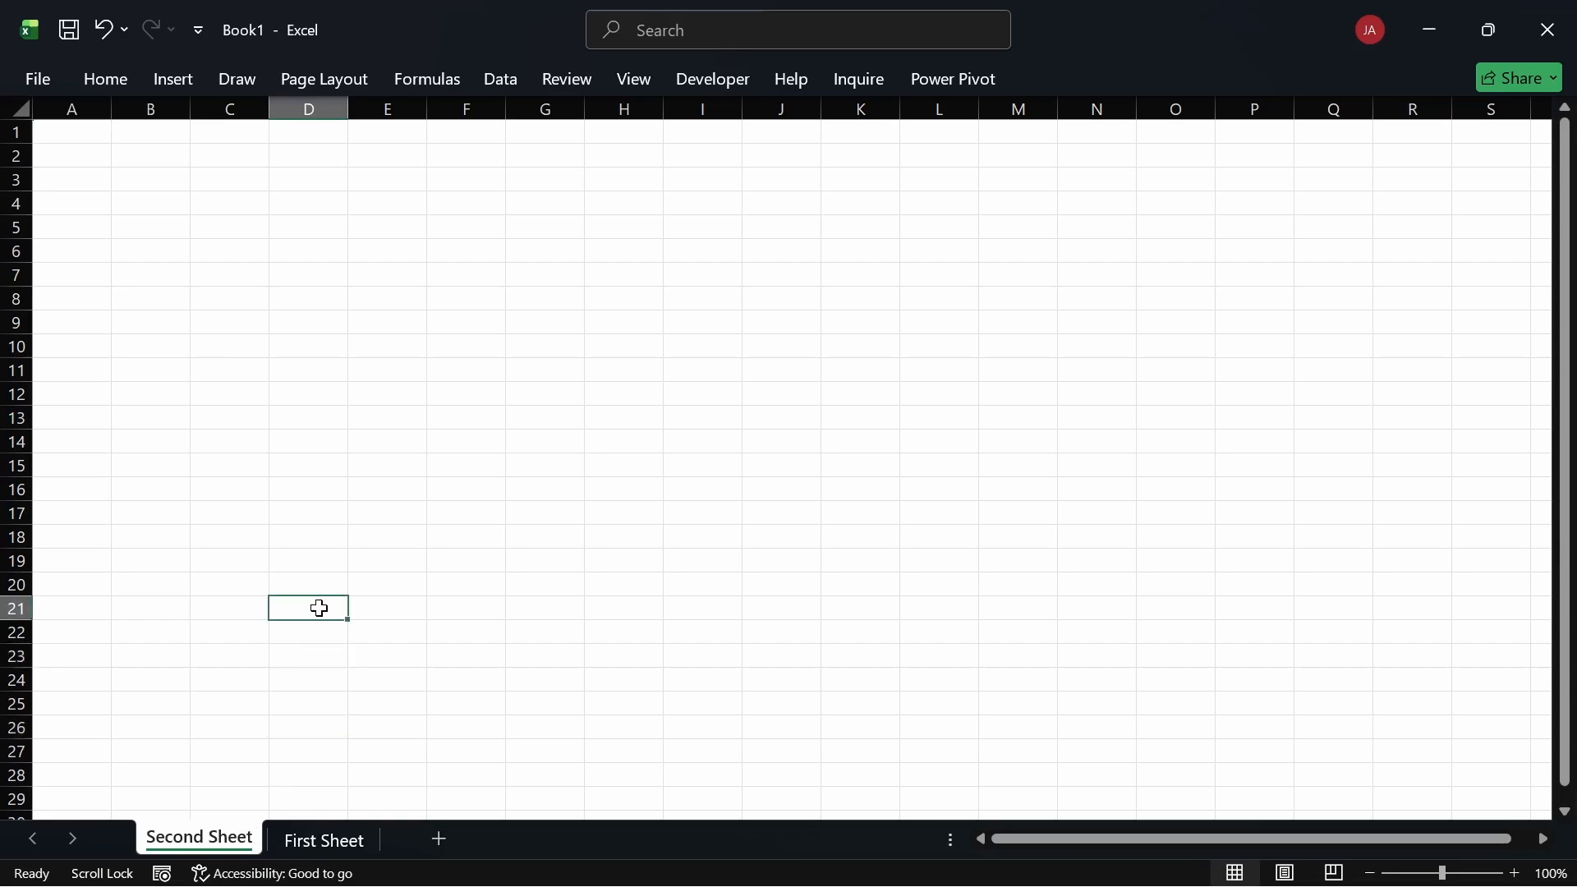
click(314, 588)
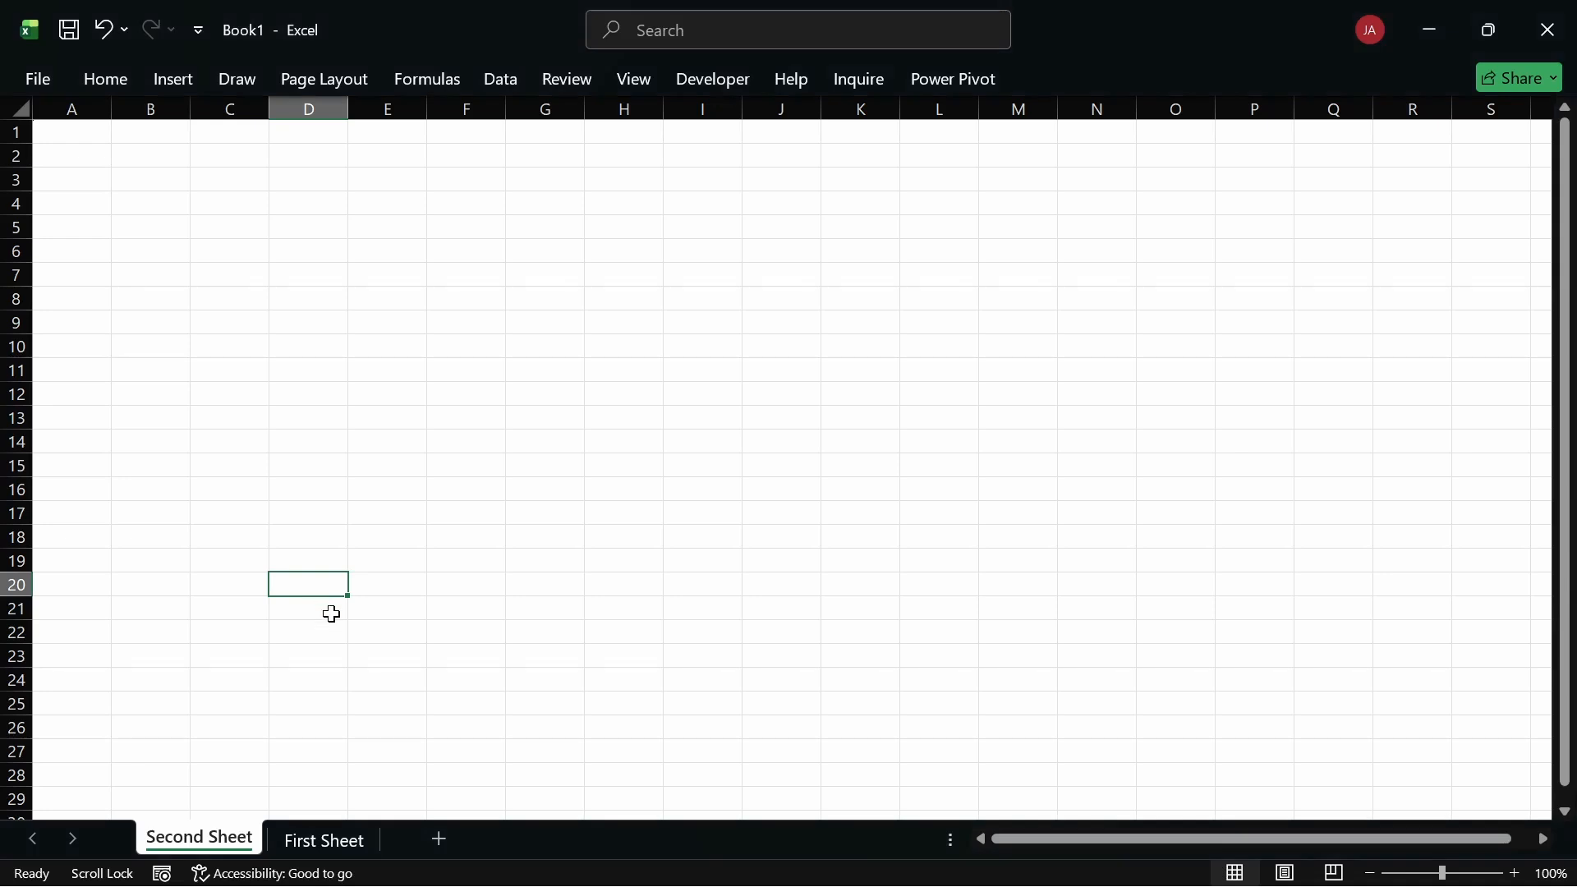
click(331, 614)
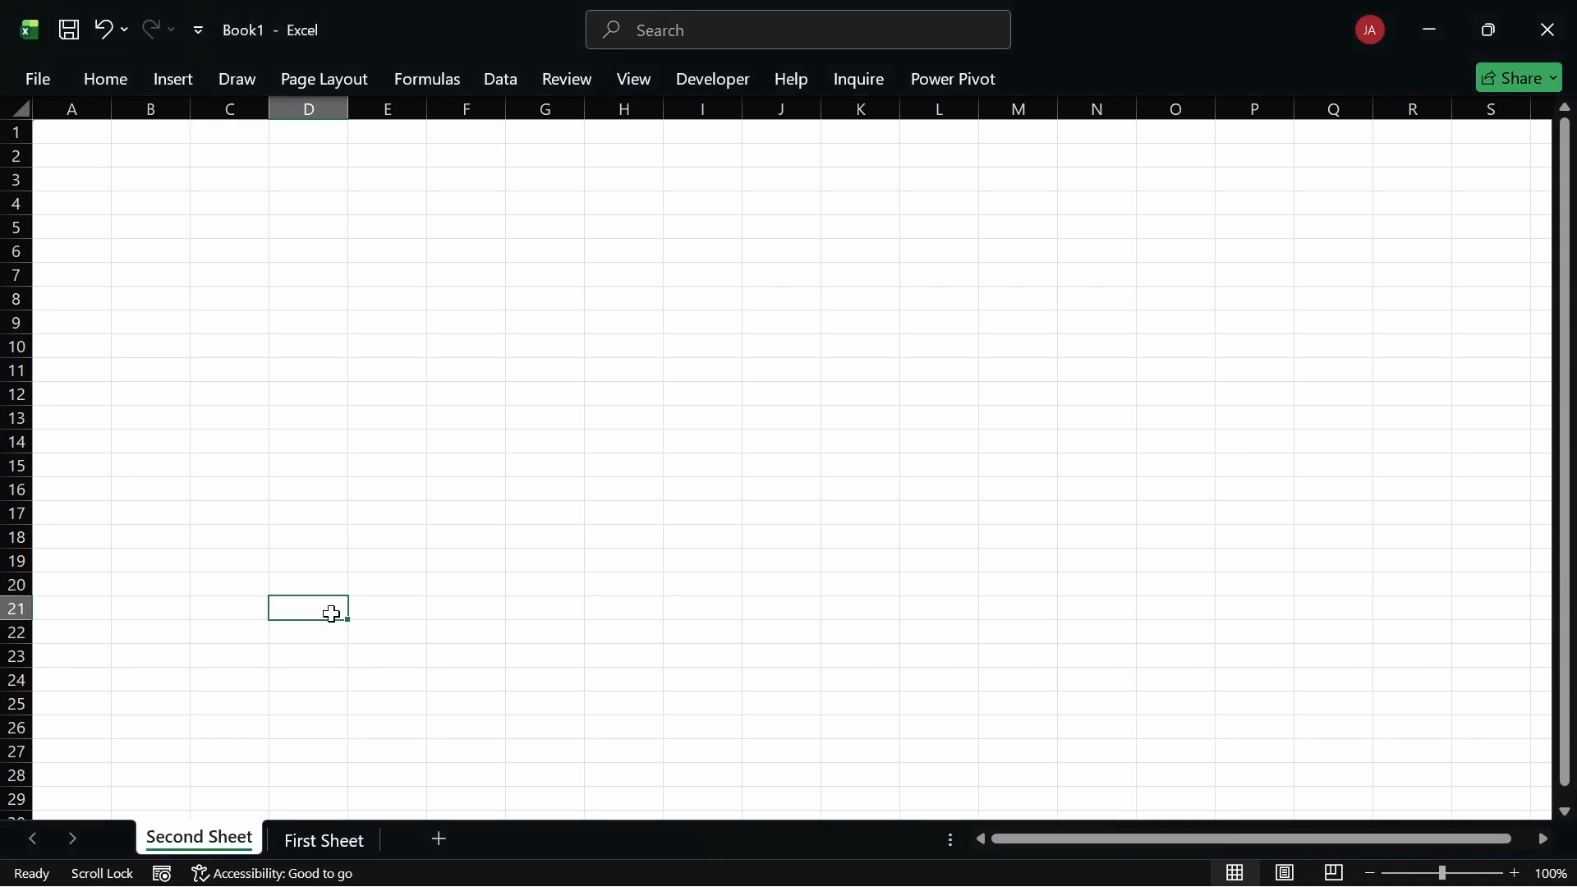
Step: Switch to First Sheet, keep its name unchanged, and try dragging it in the tab order
click(323, 836)
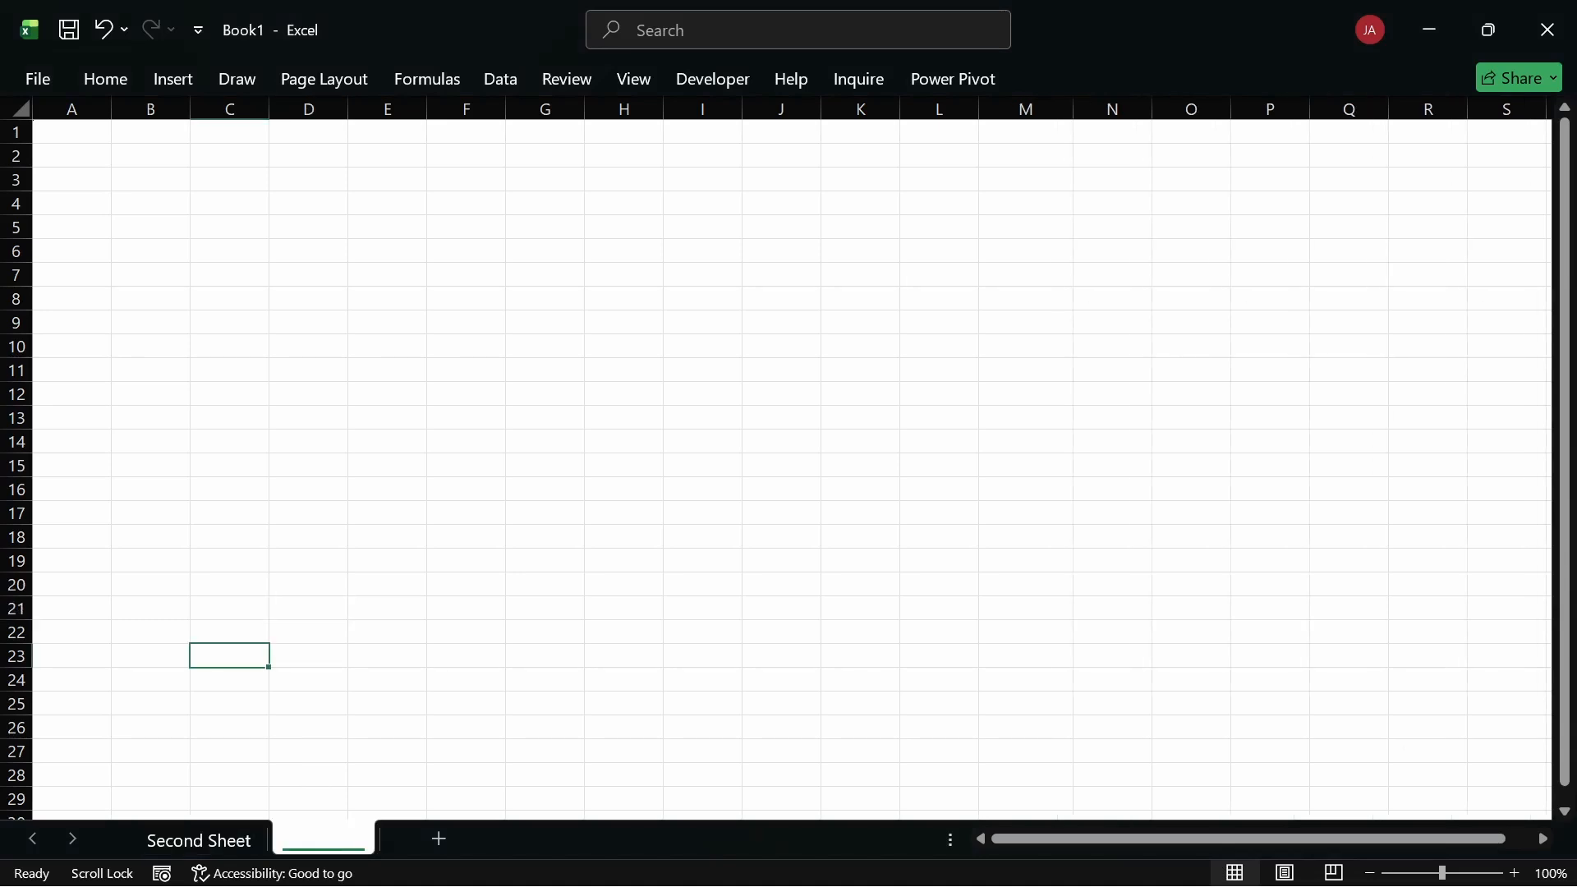
double_click(323, 836)
click(324, 836)
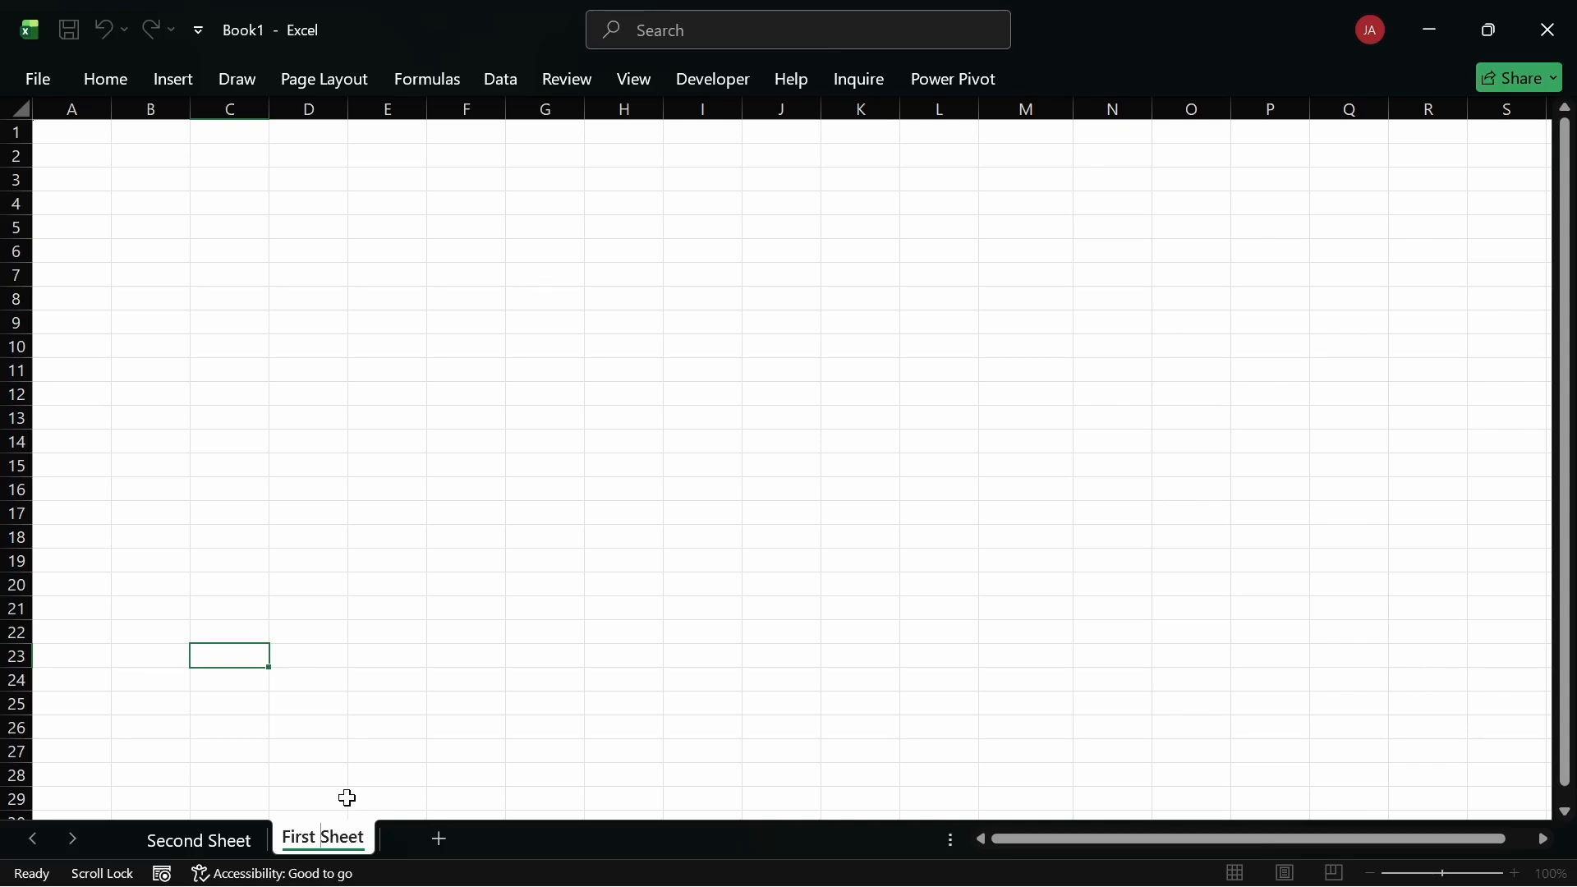
key(Return)
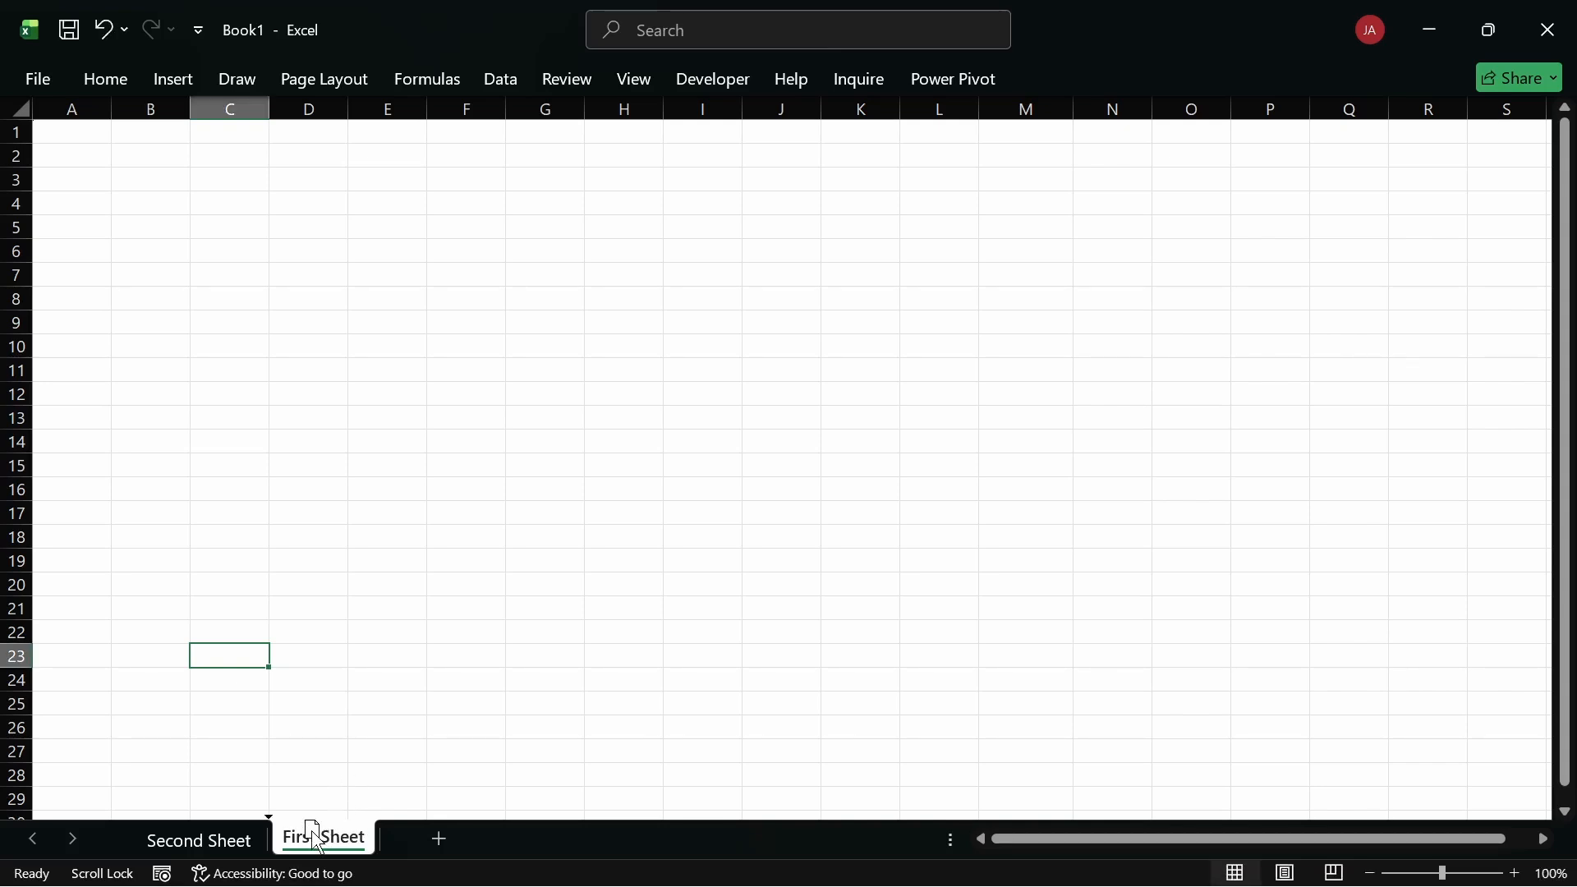
mouse_move(314, 836)
mouse_down()
mouse_move(151, 850)
mouse_move(412, 767)
mouse_move(348, 781)
mouse_move(454, 543)
mouse_move(616, 362)
mouse_move(784, 315)
mouse_move(633, 349)
mouse_move(539, 342)
mouse_move(353, 719)
mouse_move(122, 850)
mouse_move(189, 833)
mouse_up()
Step: Select cells E26, H44 and E42 on First Sheet
click(354, 718)
click(611, 590)
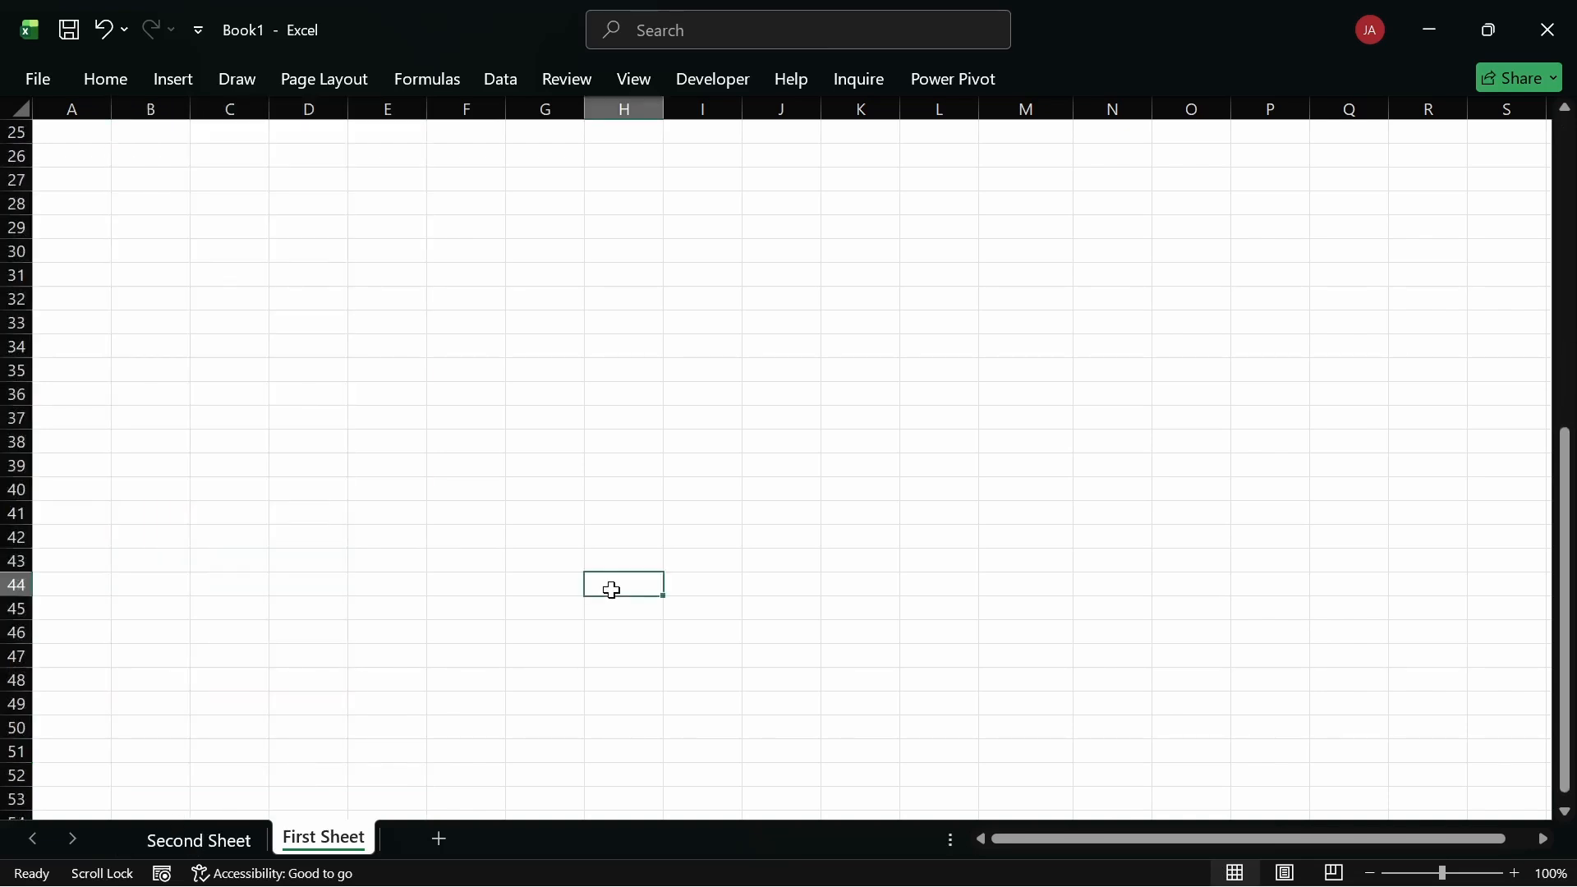
scroll(612, 590, up, 2)
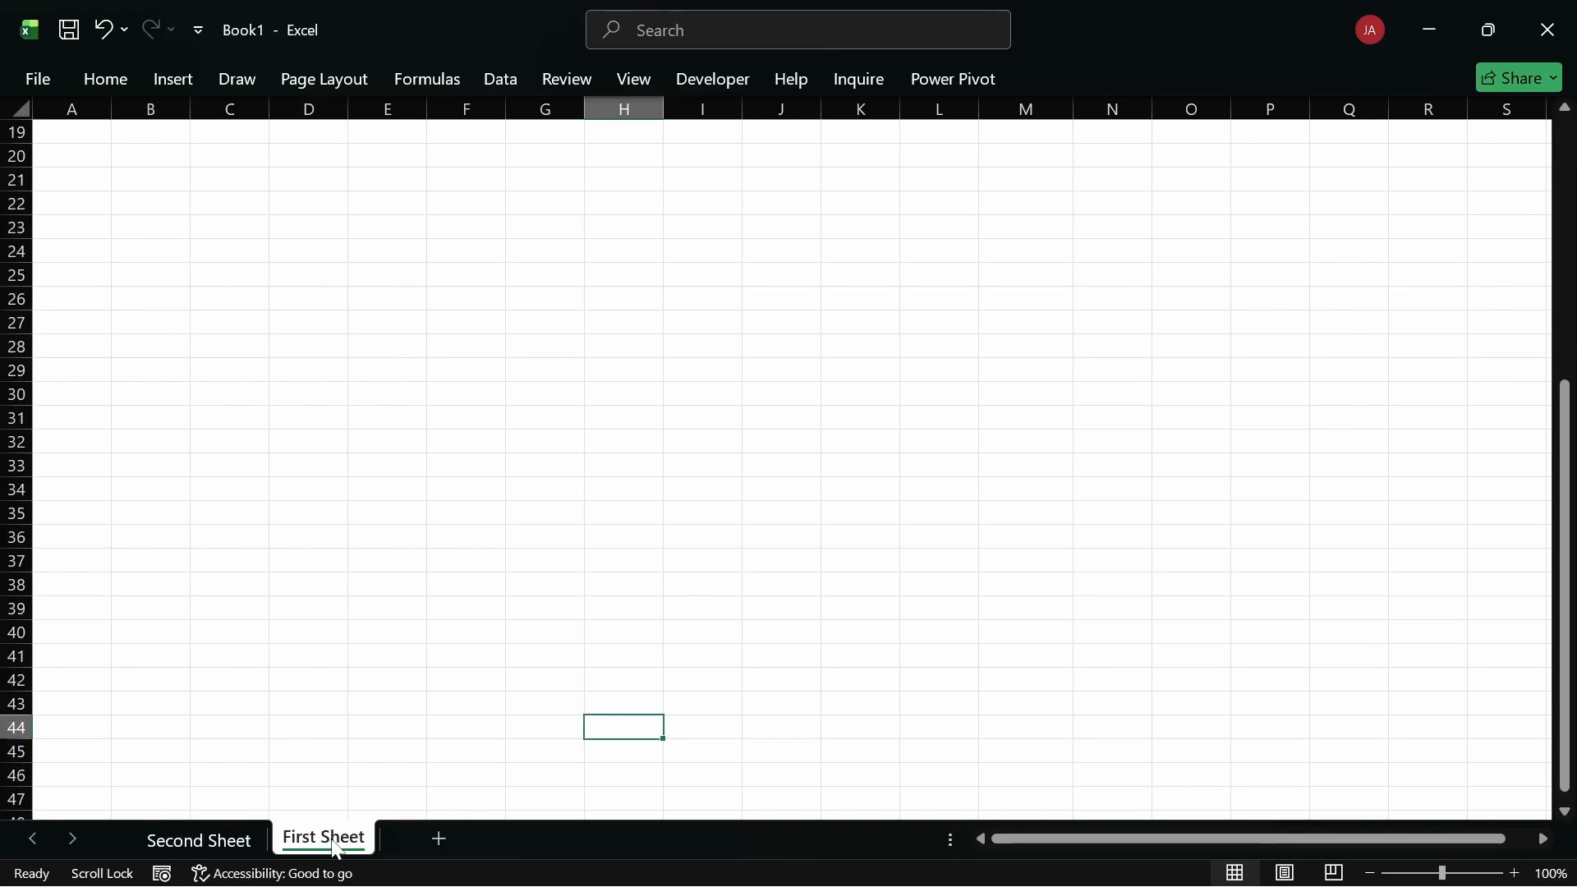
click(407, 679)
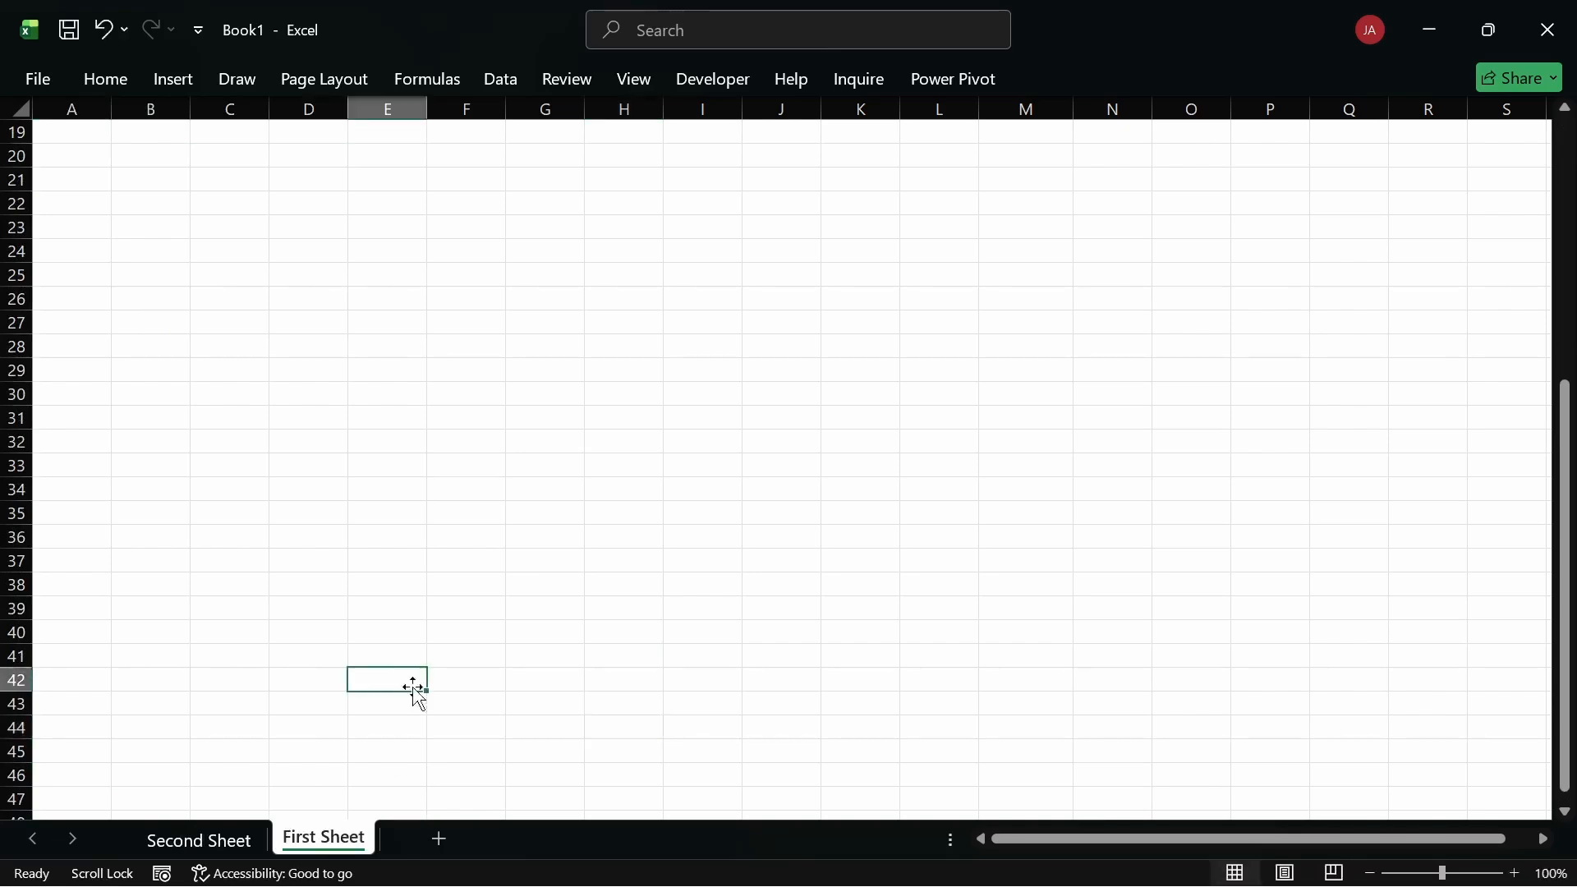
Step: Insert a new Sheet3, erase its whole name and commit the blank name
click(438, 841)
double_click(441, 848)
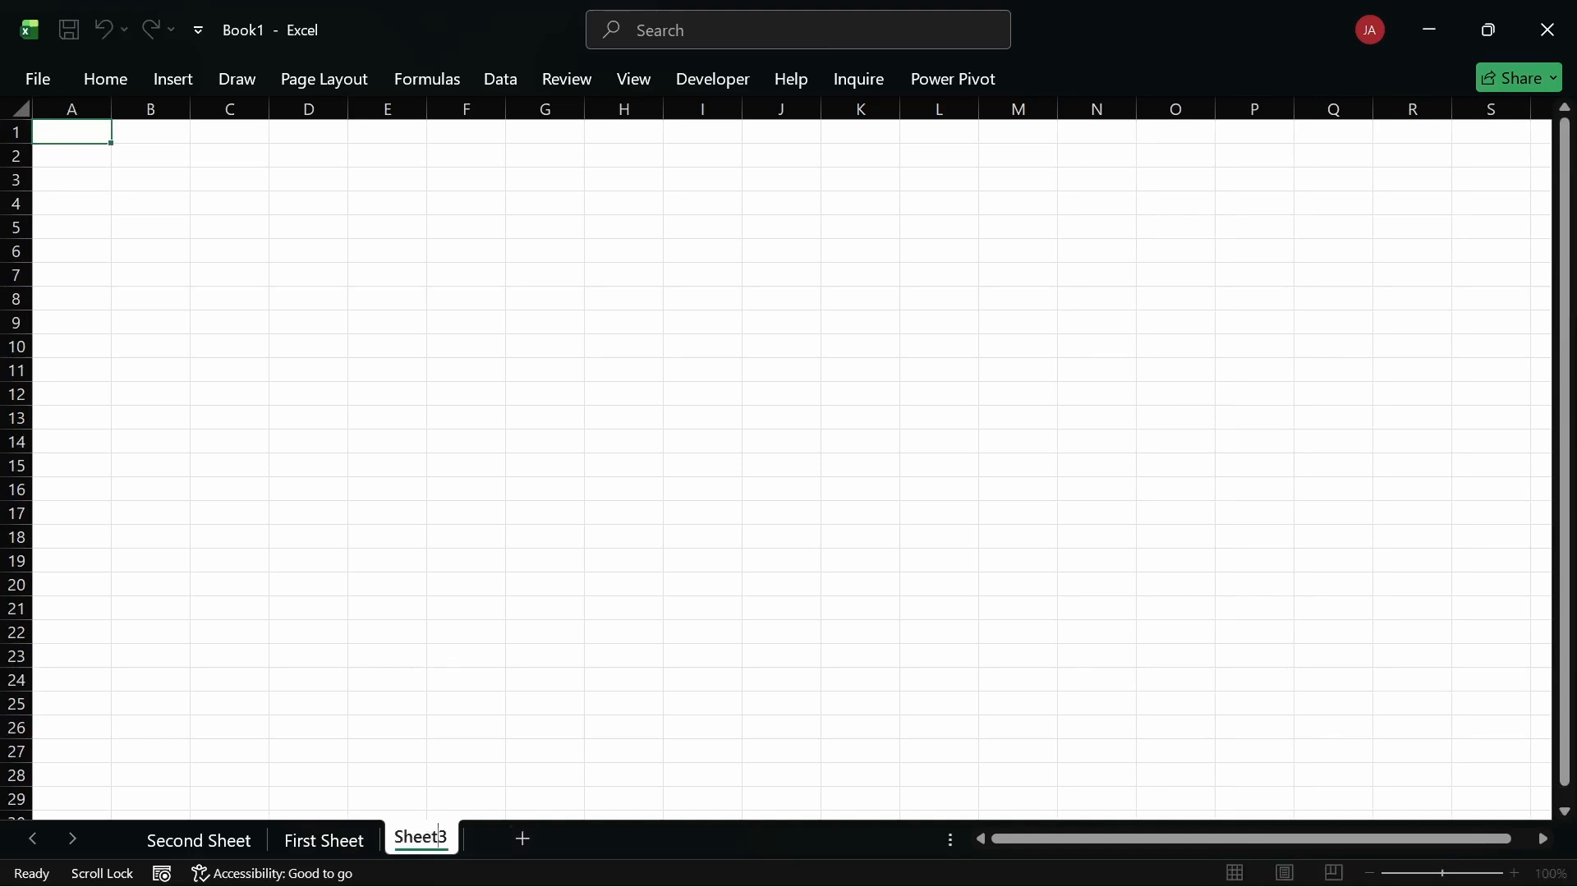
key(ctrl+a)
key(BackSpace)
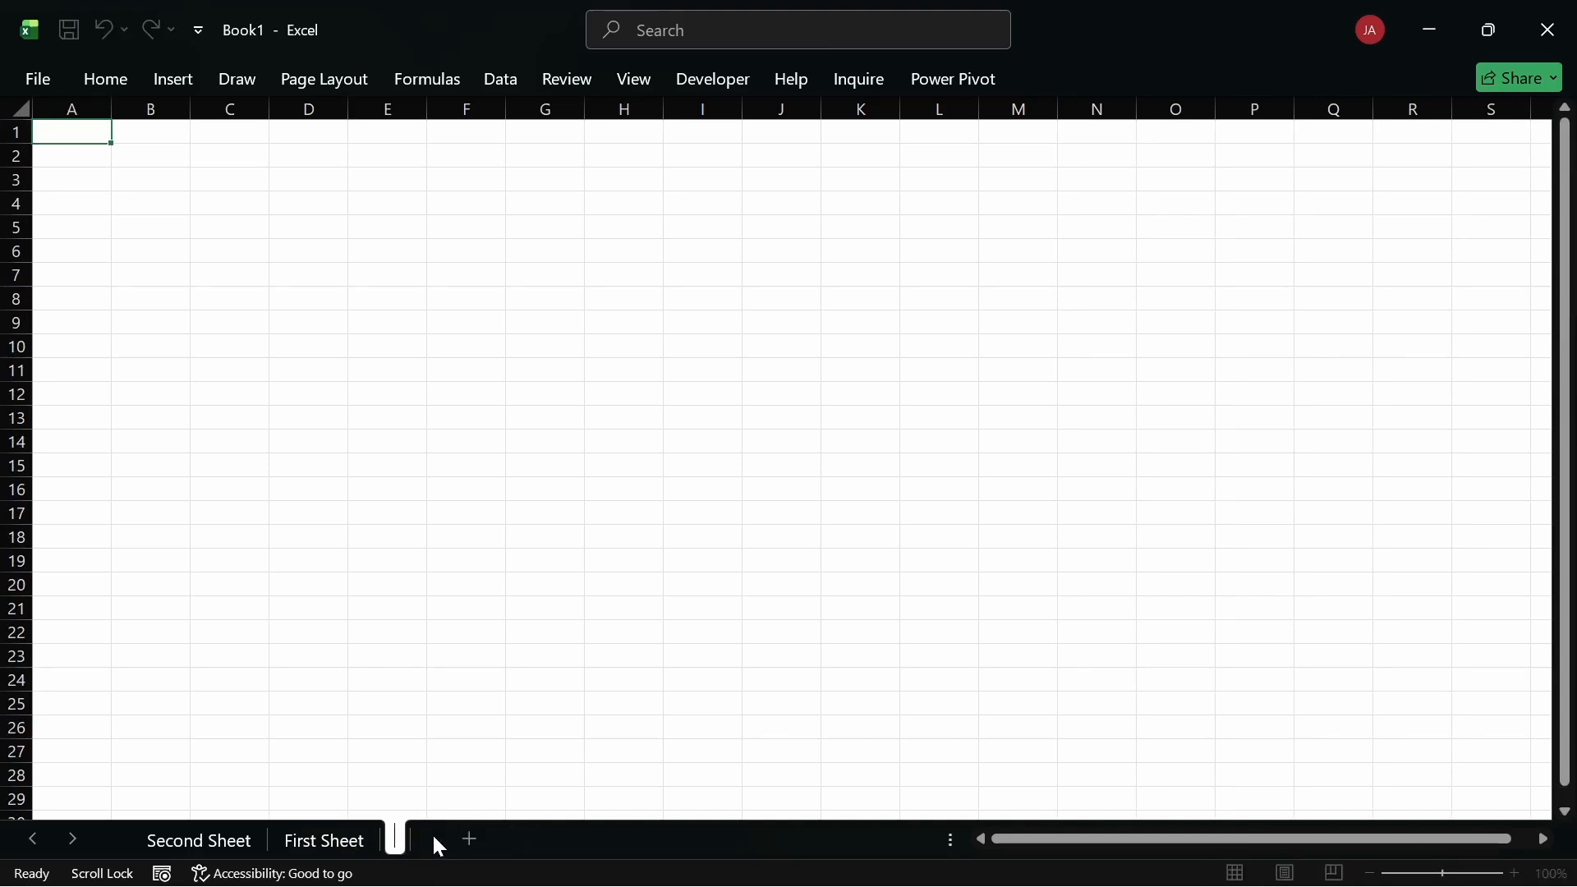
click(658, 394)
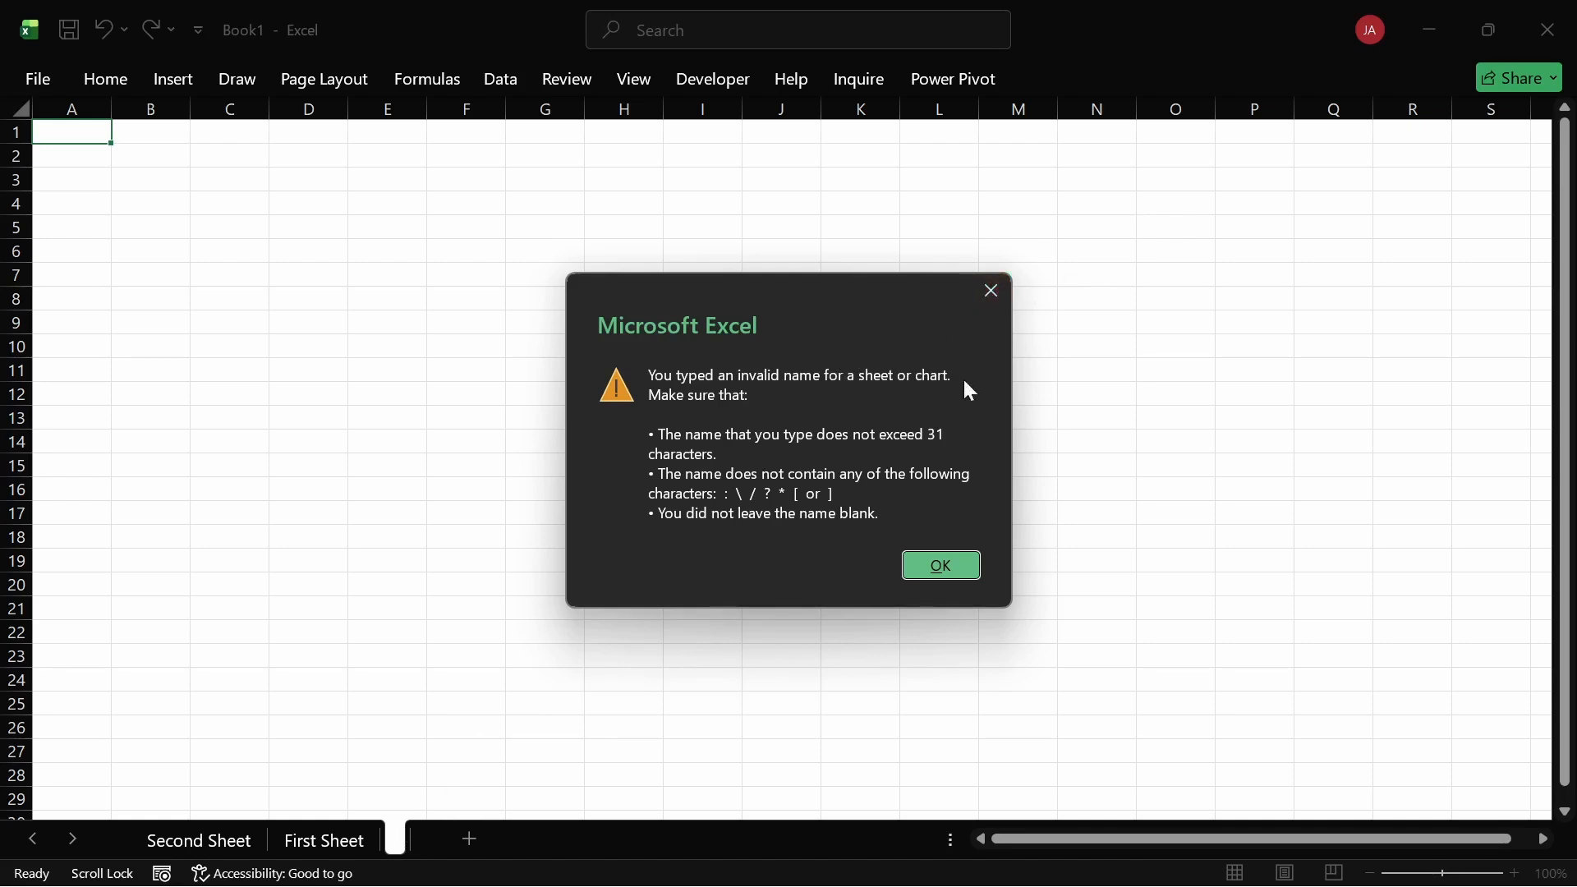
Step: Dismiss the invalid sheet-name warning, which reappears after repeated blank-name attempts
click(932, 567)
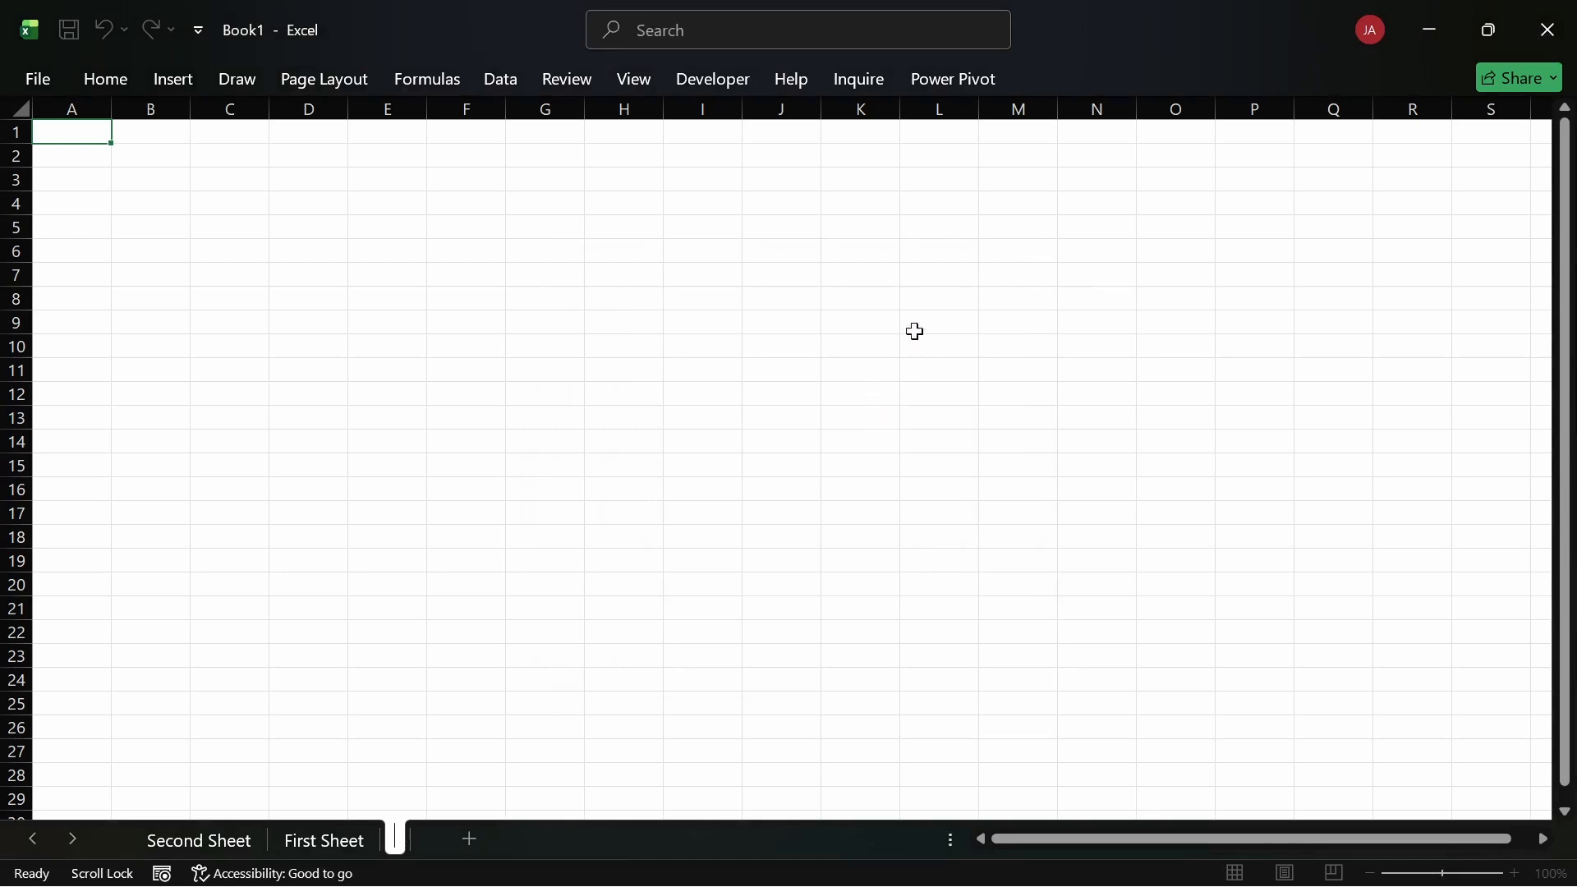
click(1086, 246)
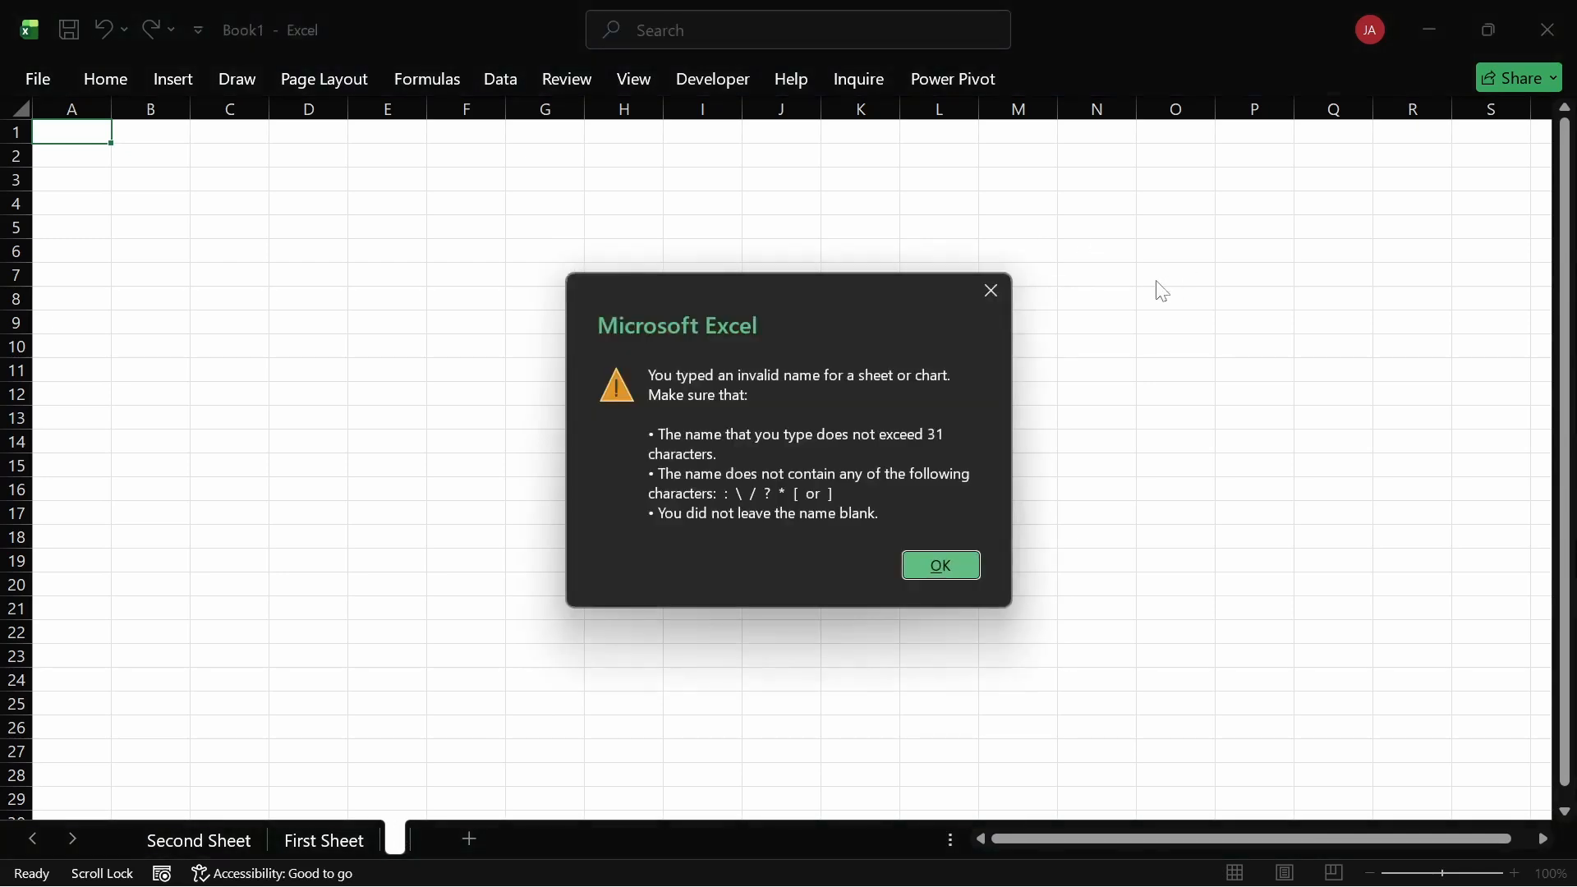
click(929, 564)
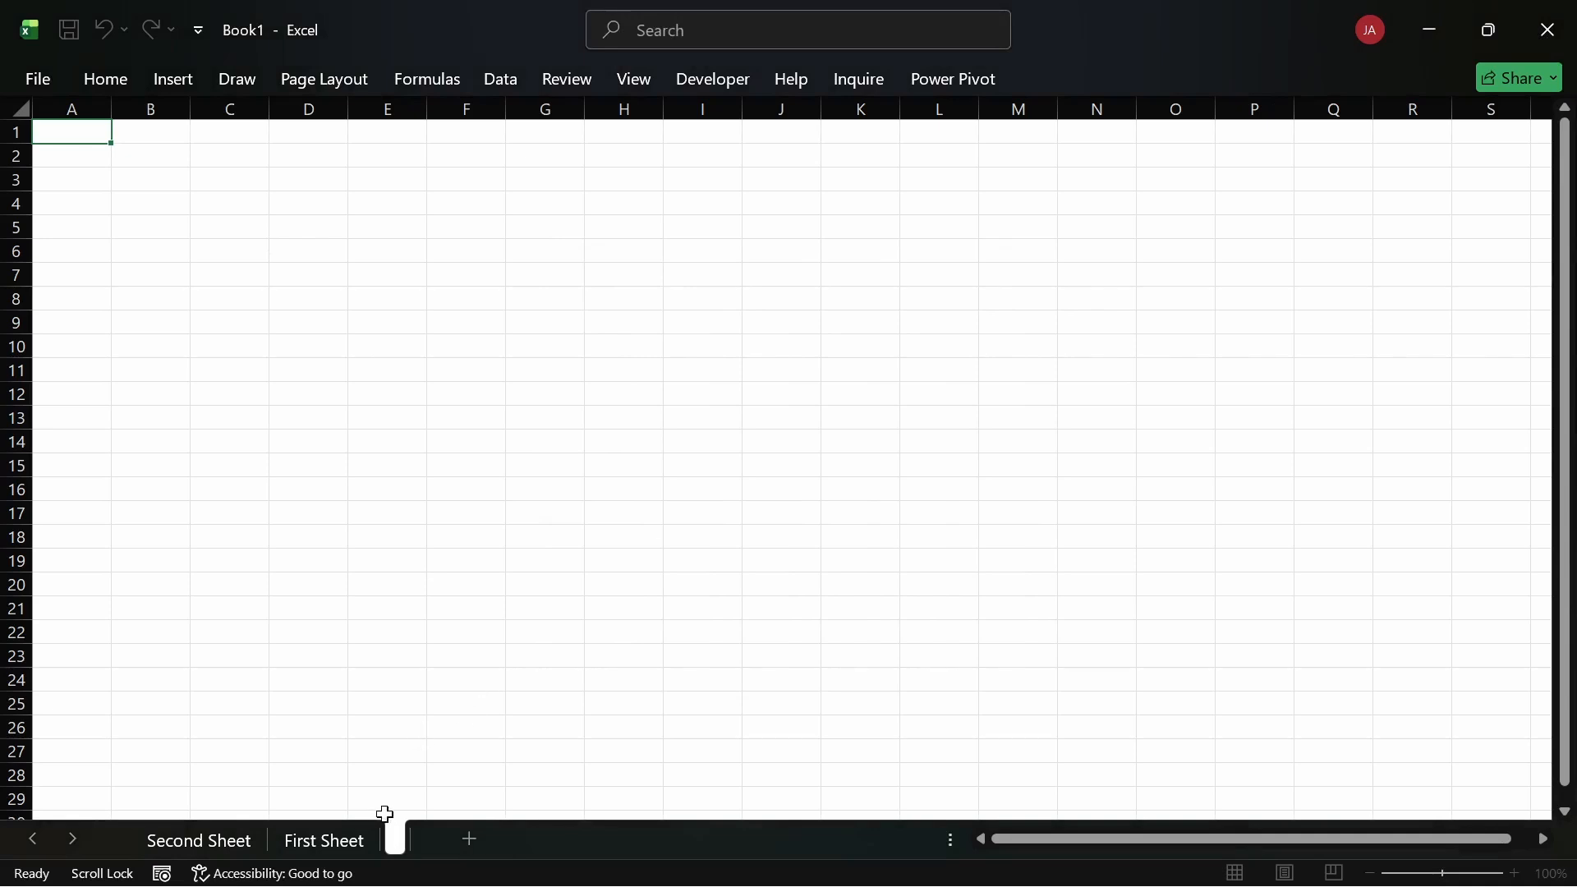
click(588, 489)
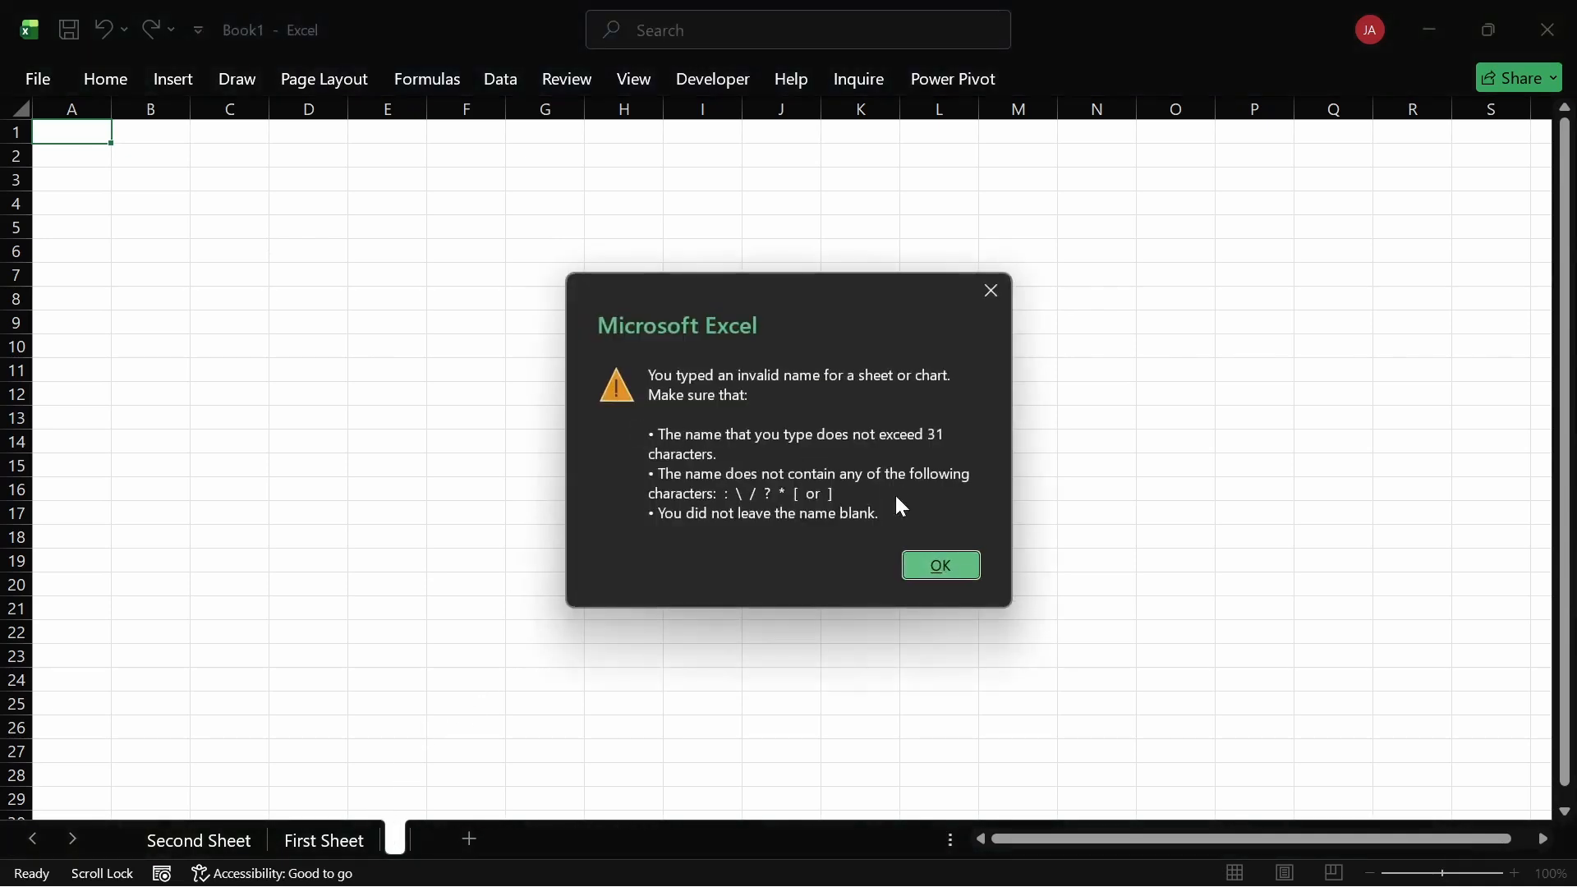
click(934, 567)
click(813, 384)
click(990, 294)
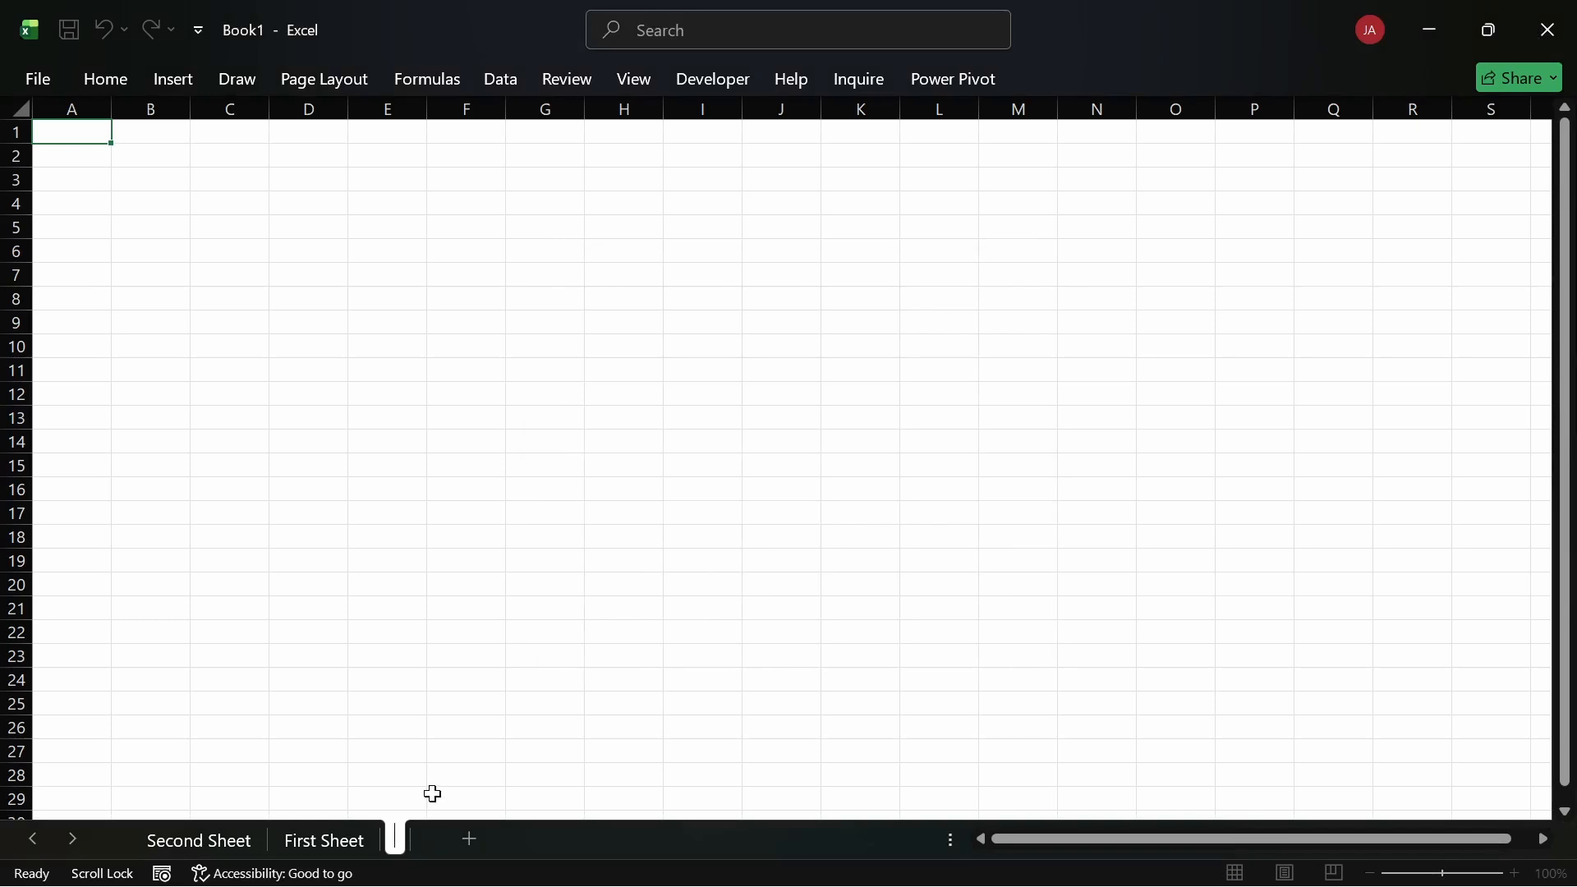
Step: Name the new worksheet 'Third Sheet'
text(THI)
key(BackSpace)
key(BackSpace)
text(hird)
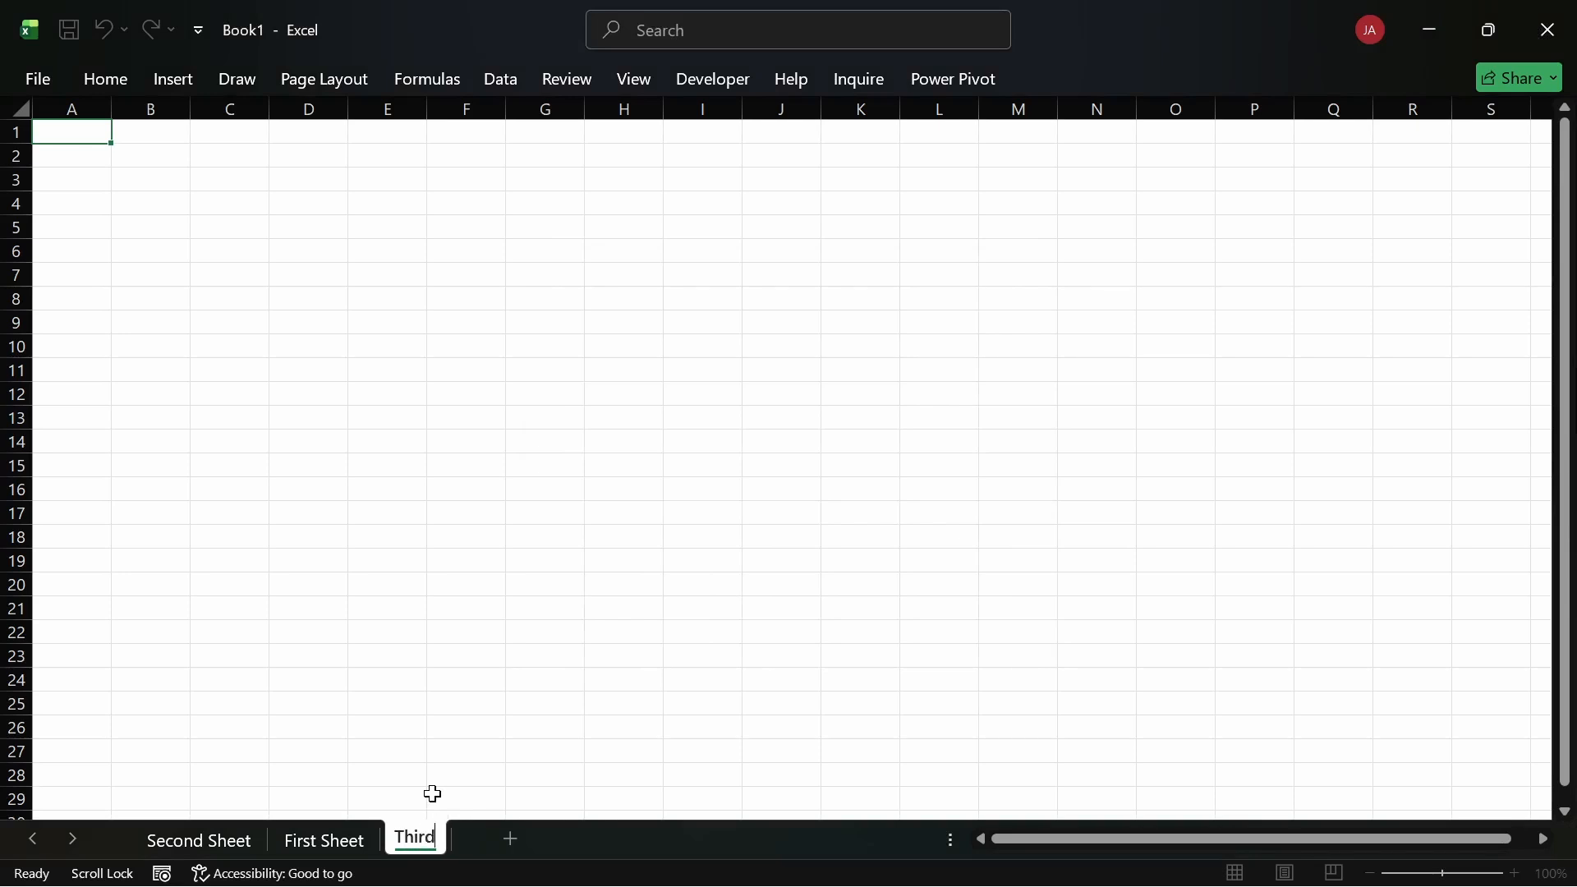
text( Sheet)
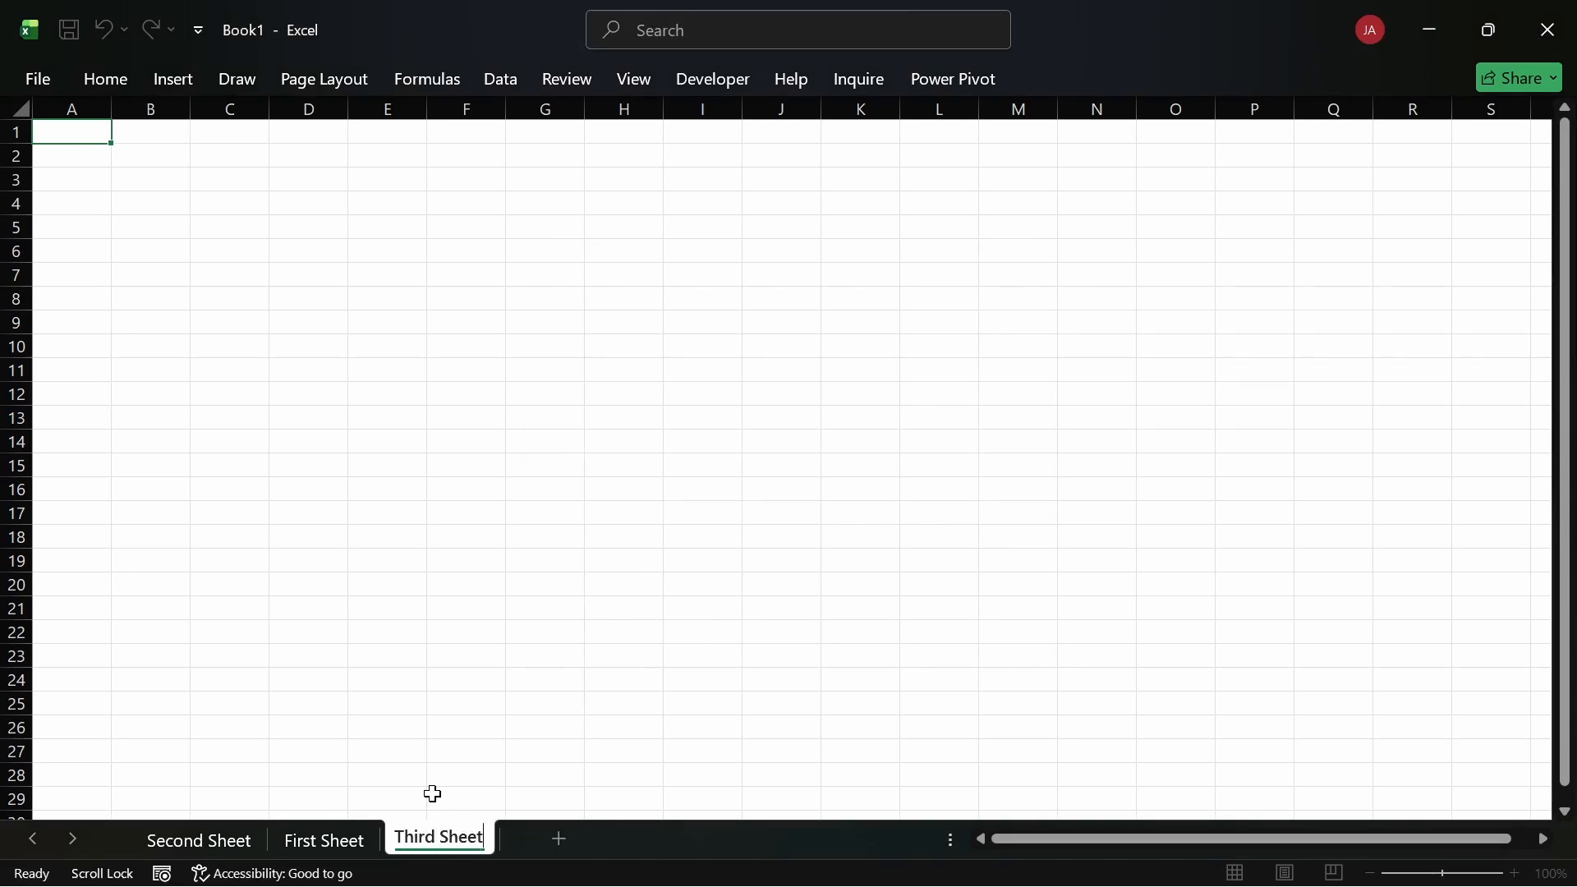
key(Return)
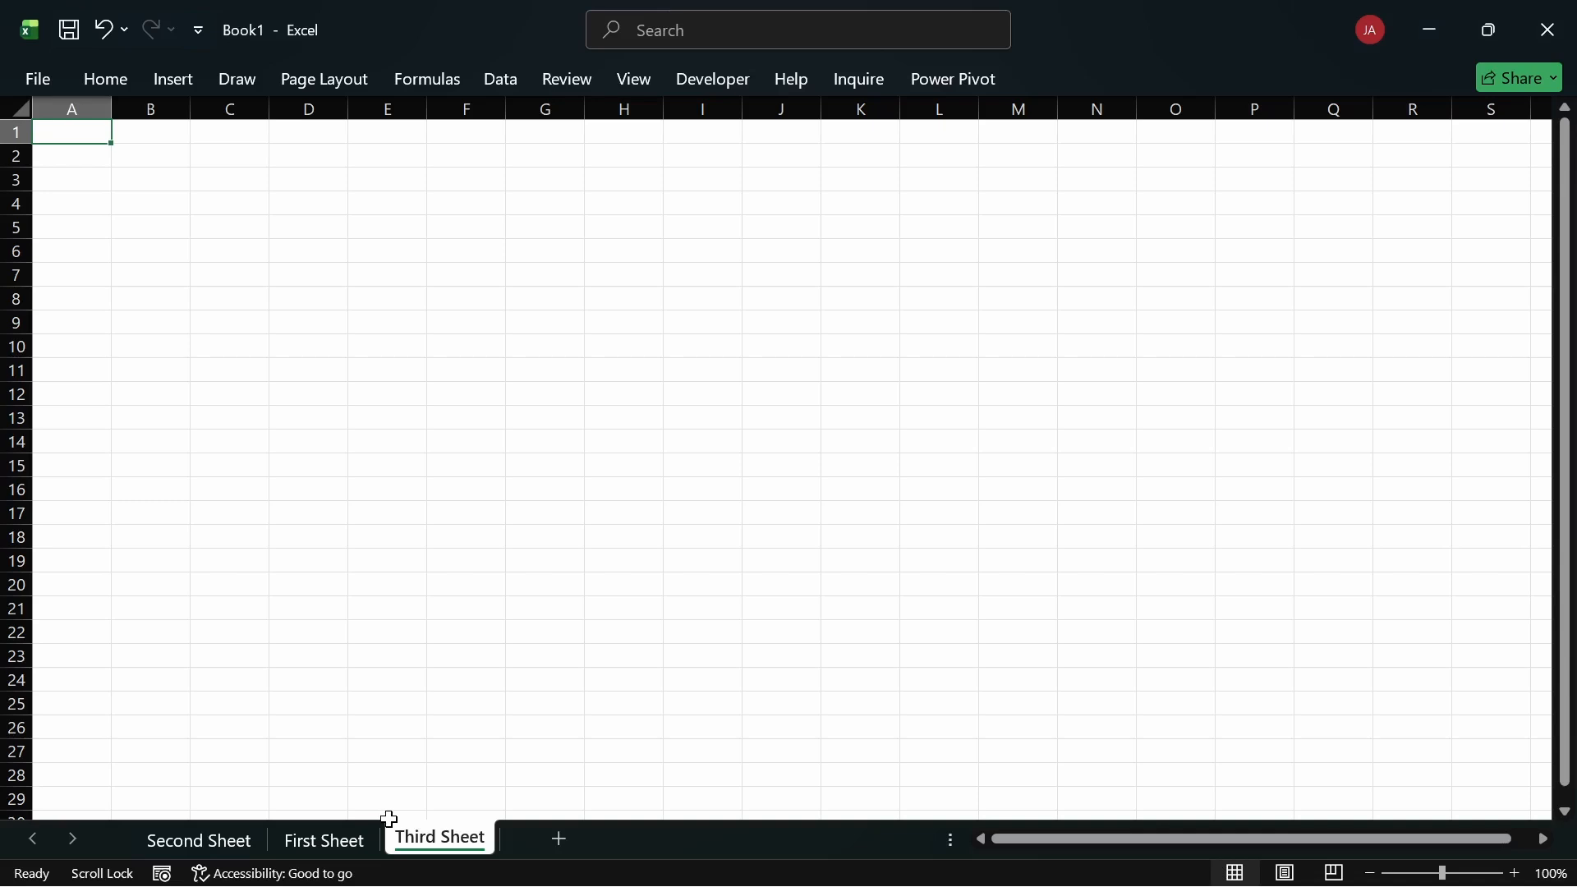
Step: Remove Third Sheet through its tab's context menu after one cancelled attempt
right_click(421, 844)
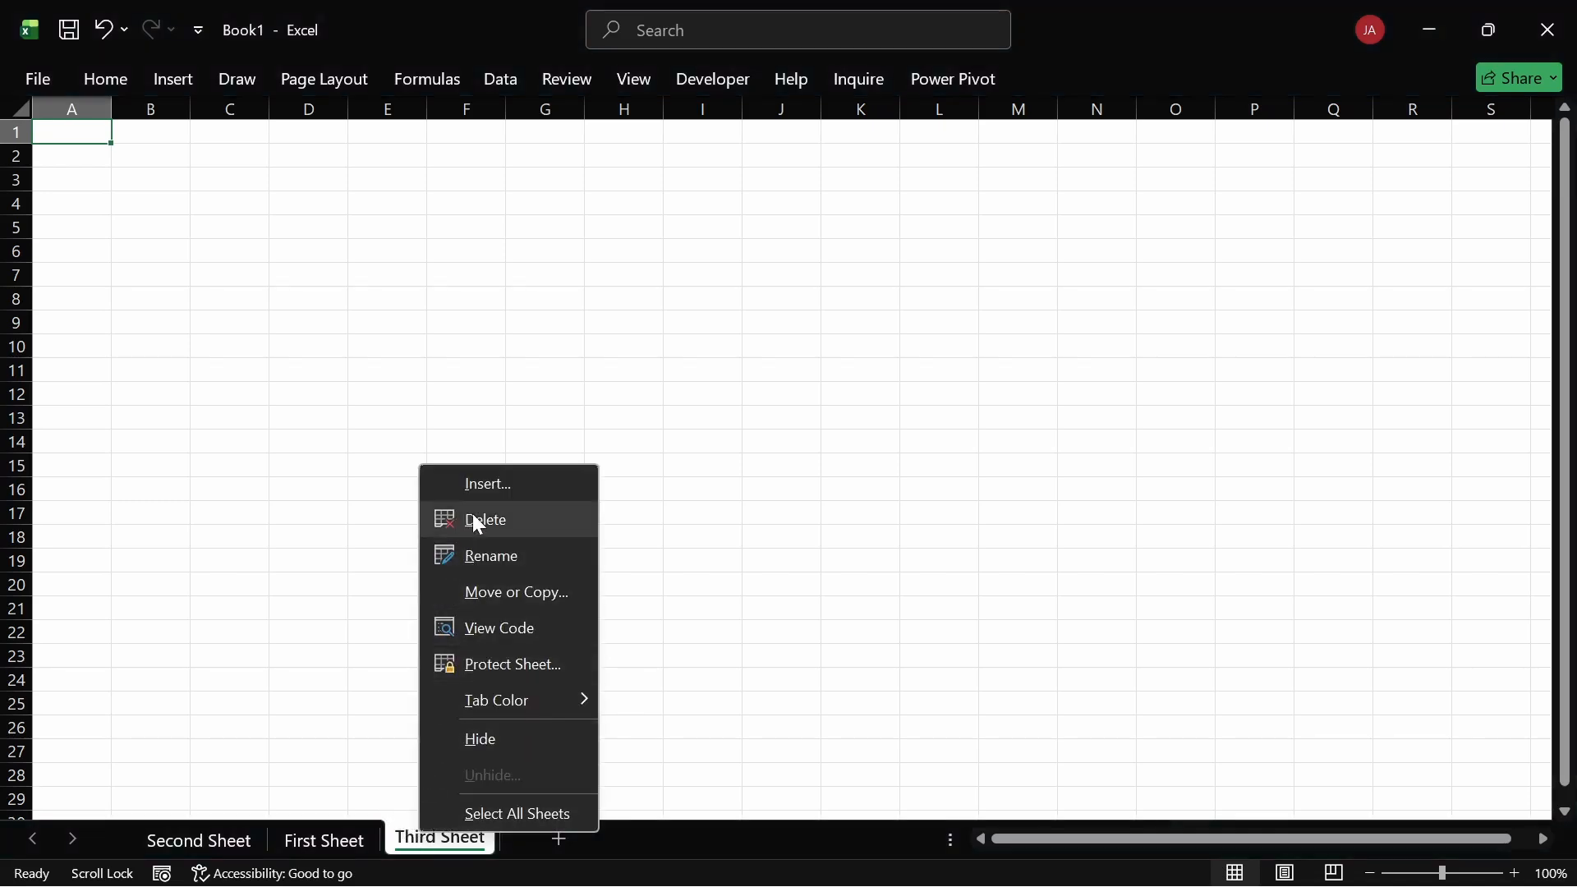
click(357, 619)
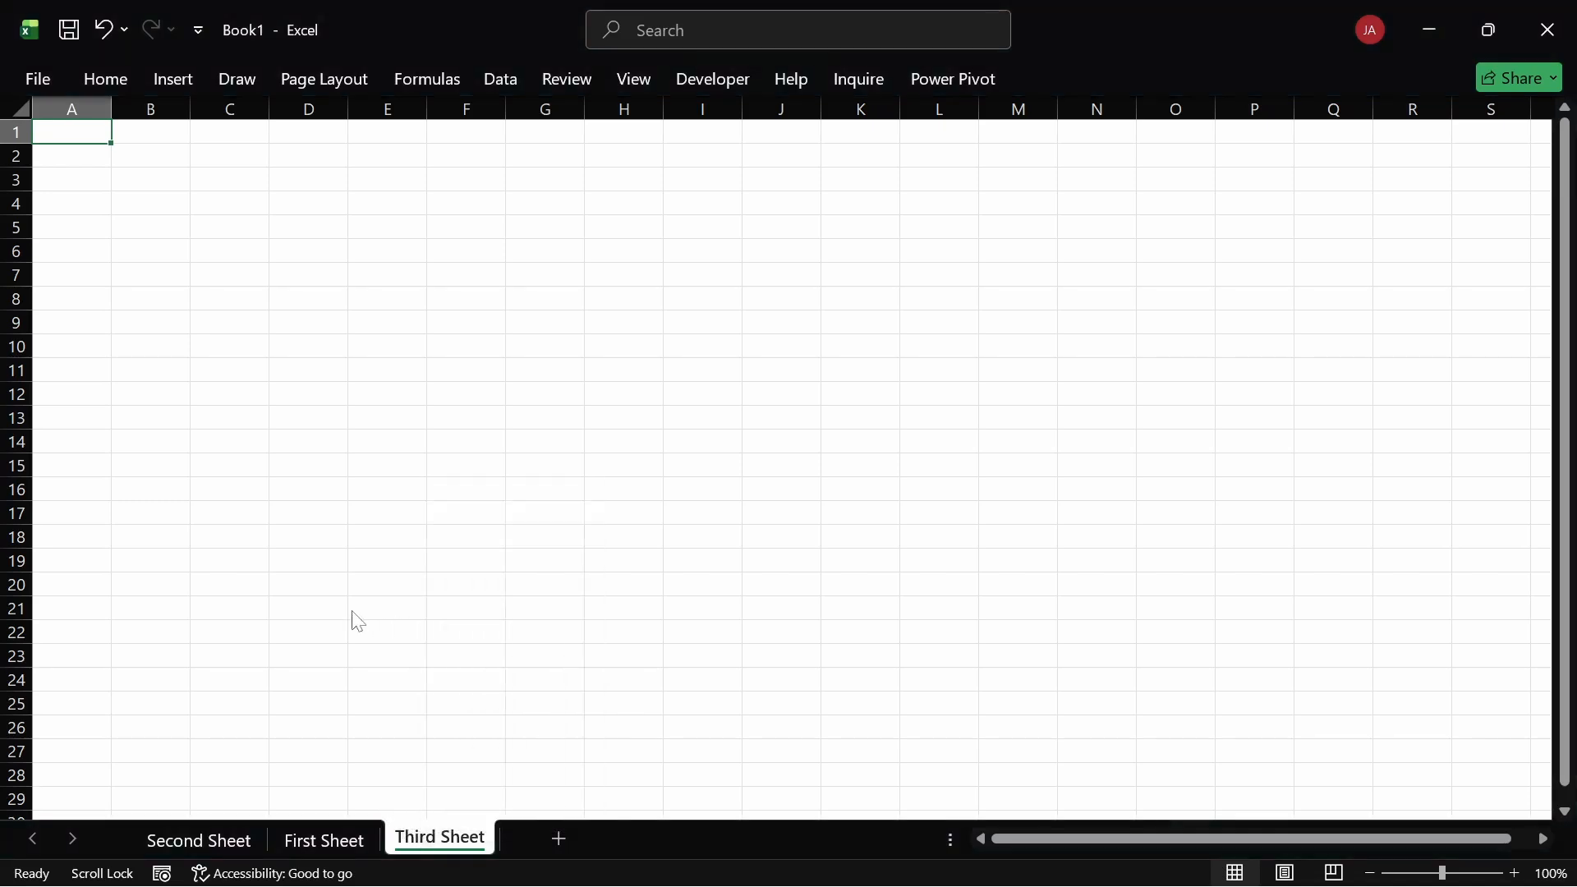
right_click(438, 843)
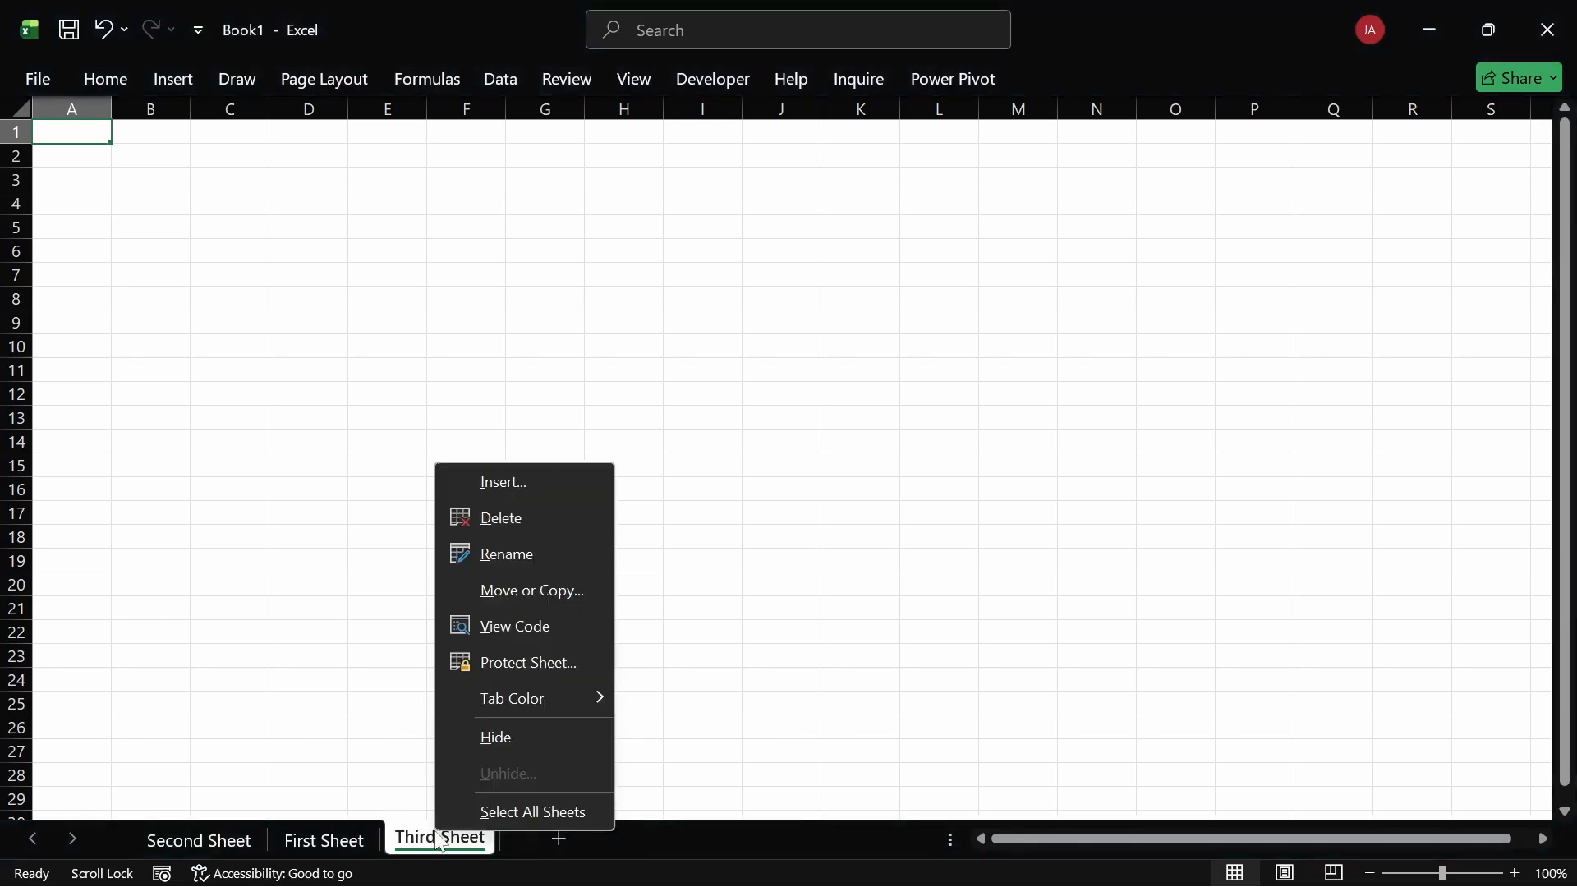
click(499, 519)
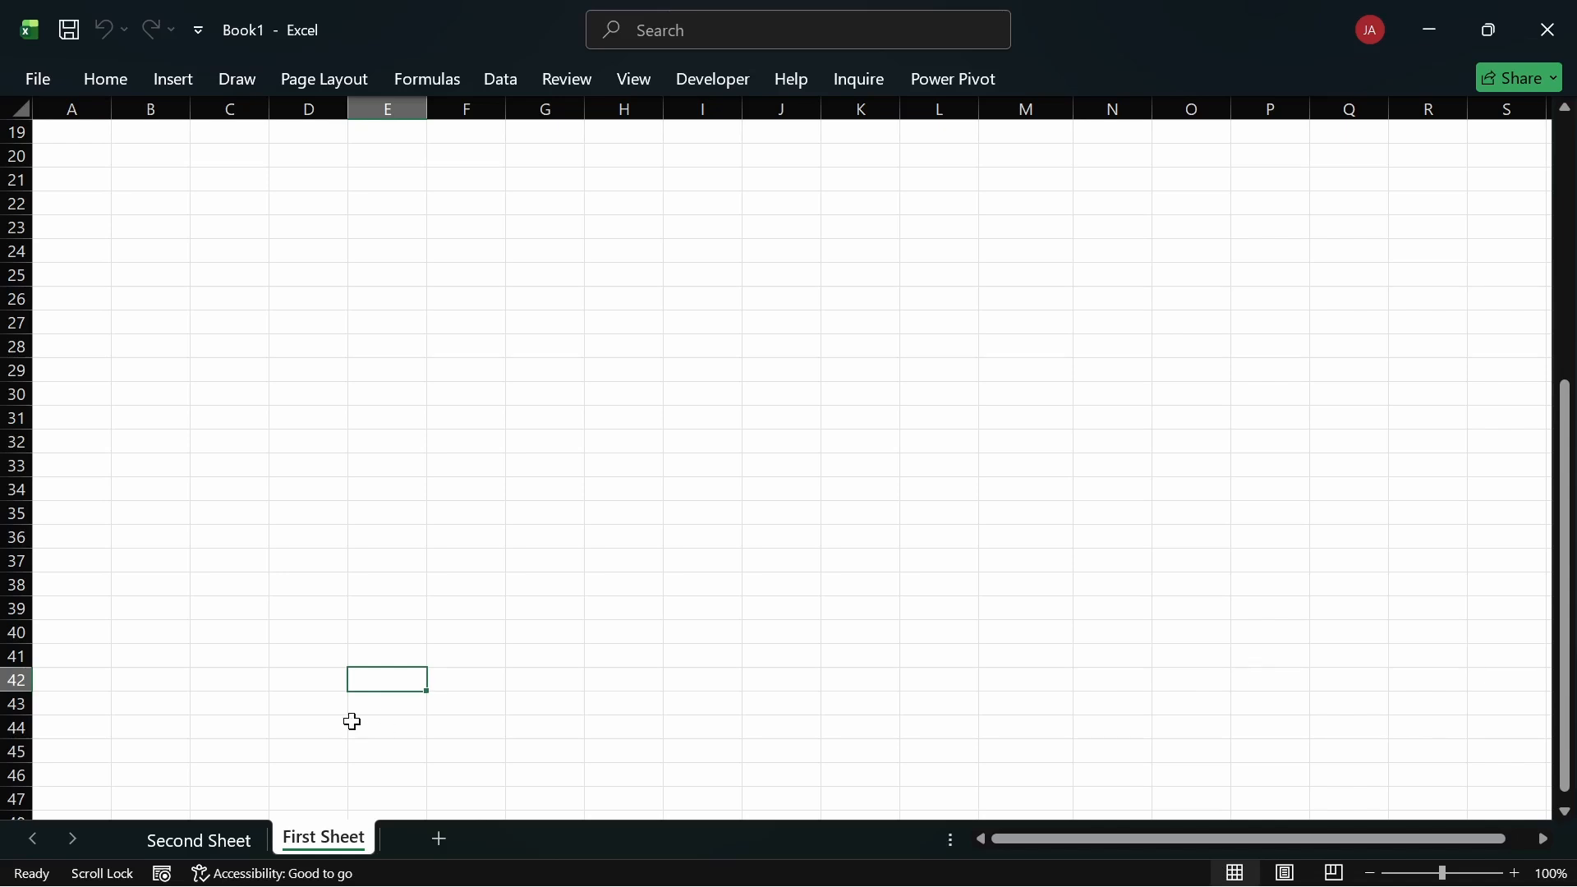
Step: Hide the First Sheet tab after briefly entering rename mode, so only Second Sheet shows
right_click(321, 844)
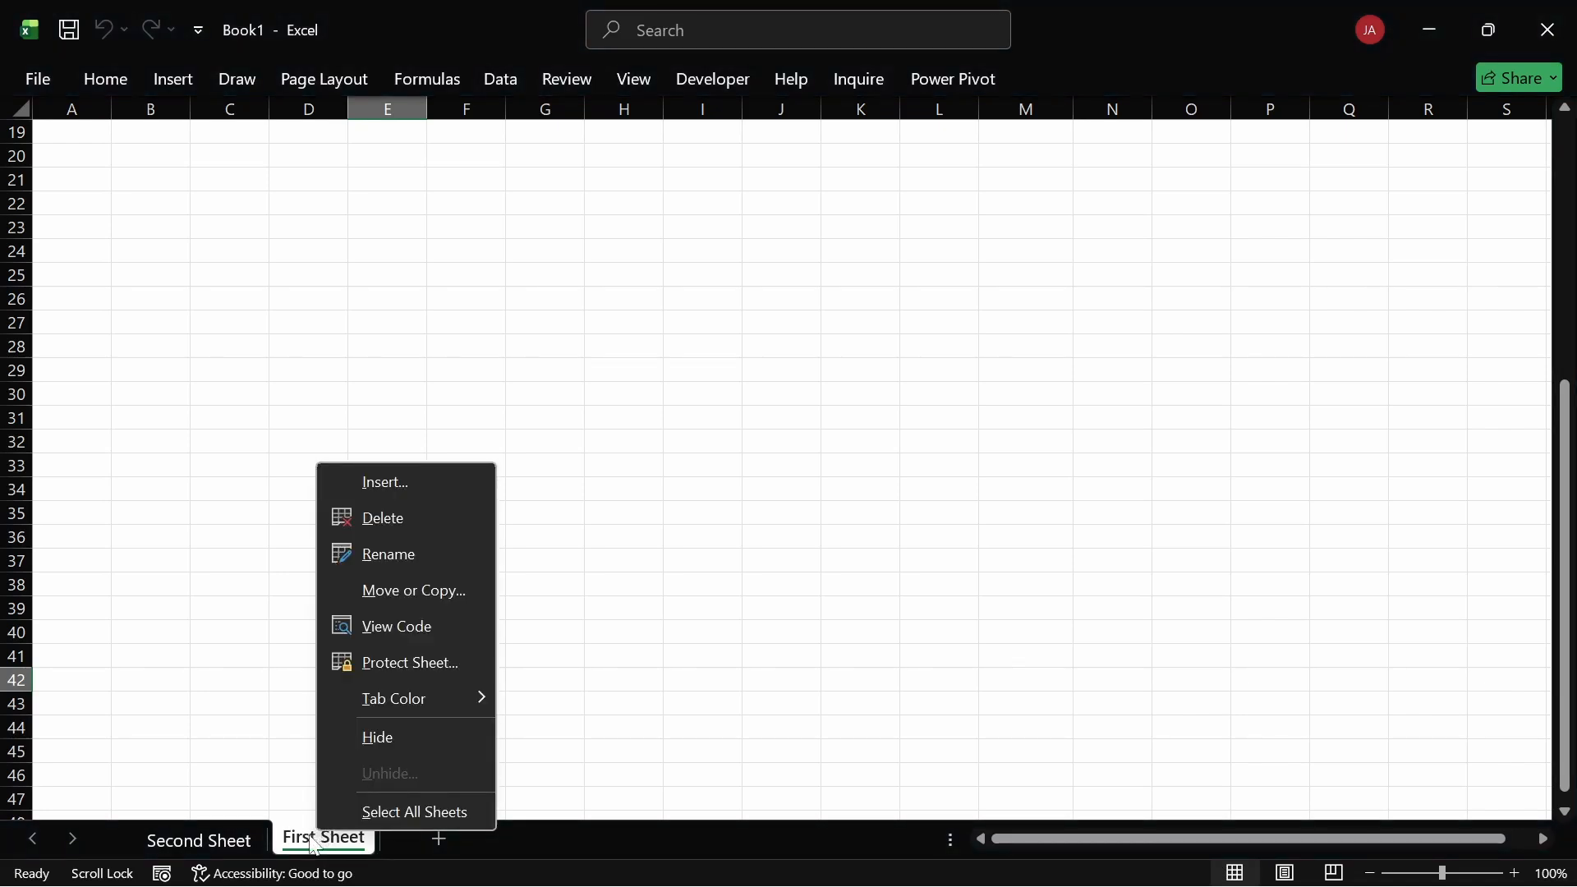
click(295, 781)
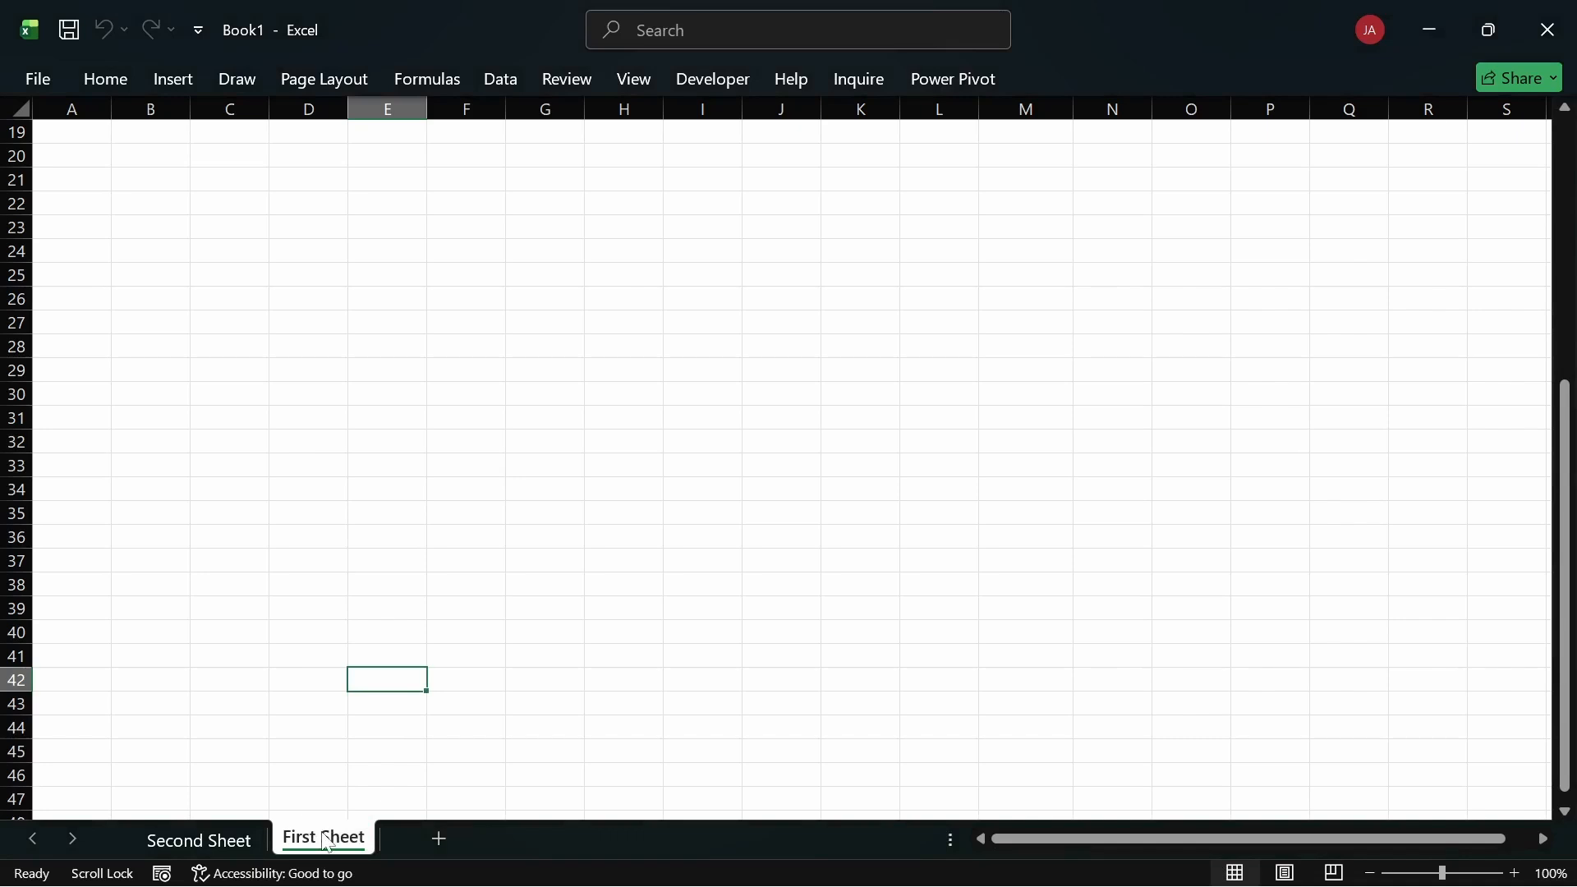
double_click(326, 840)
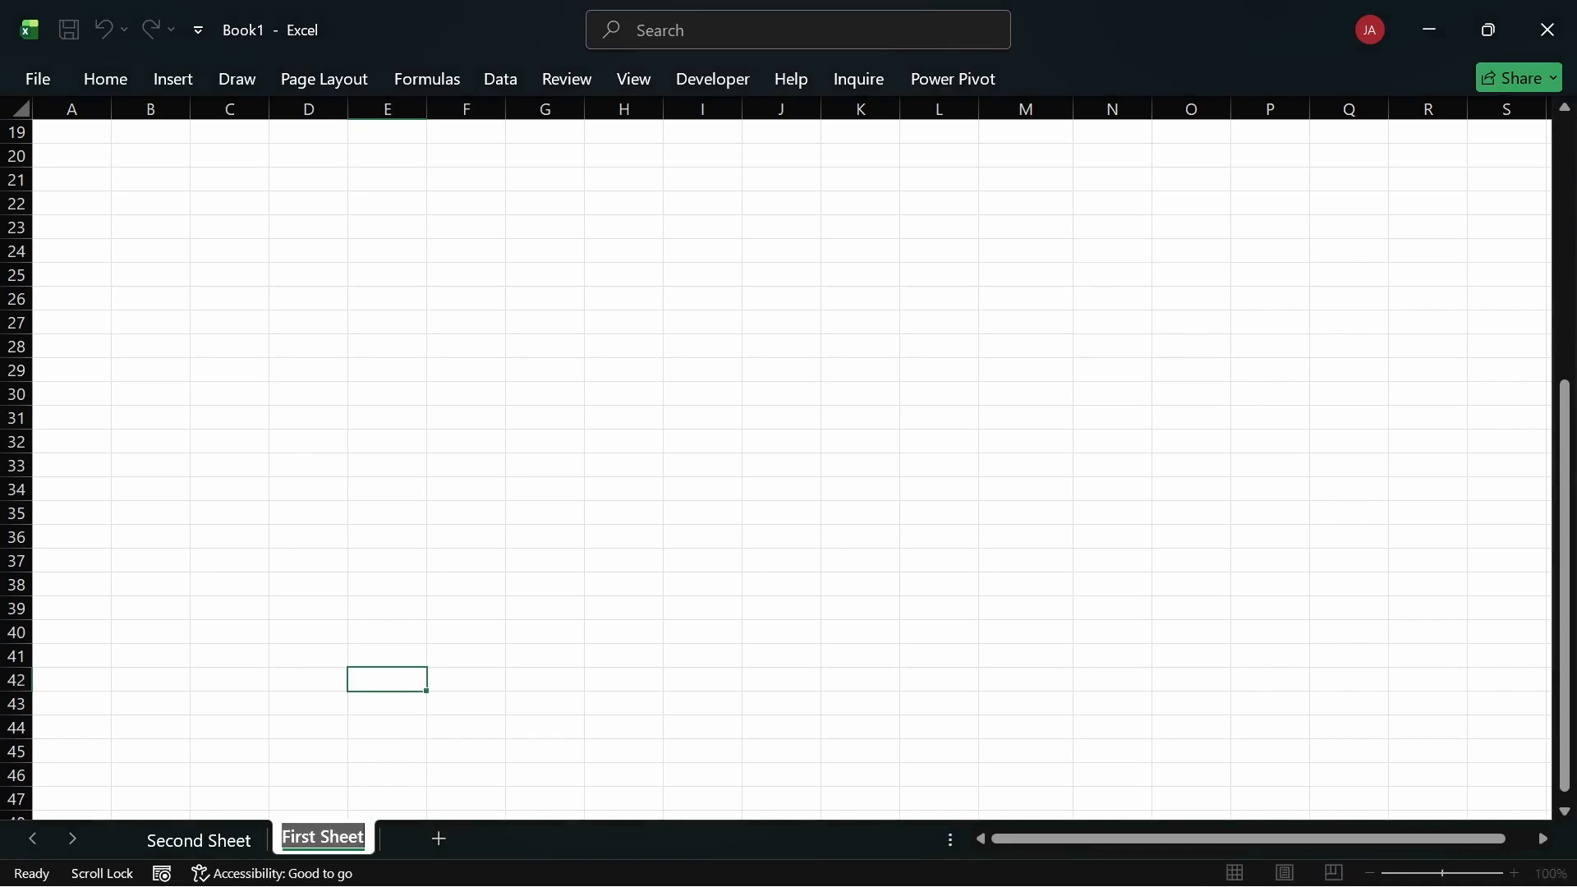
click(348, 836)
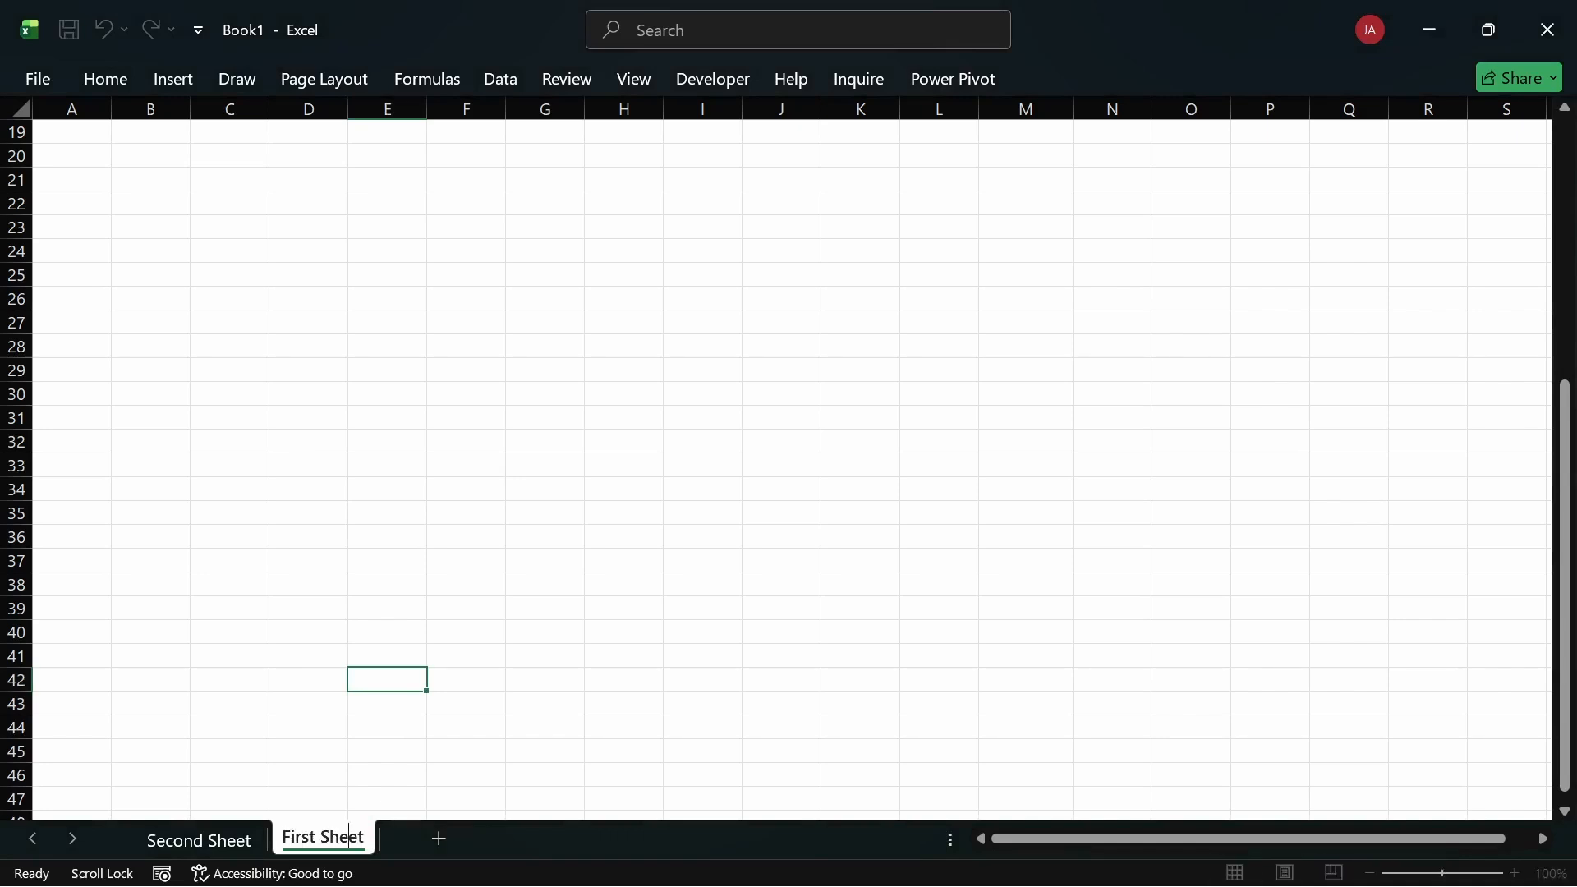
right_click(322, 847)
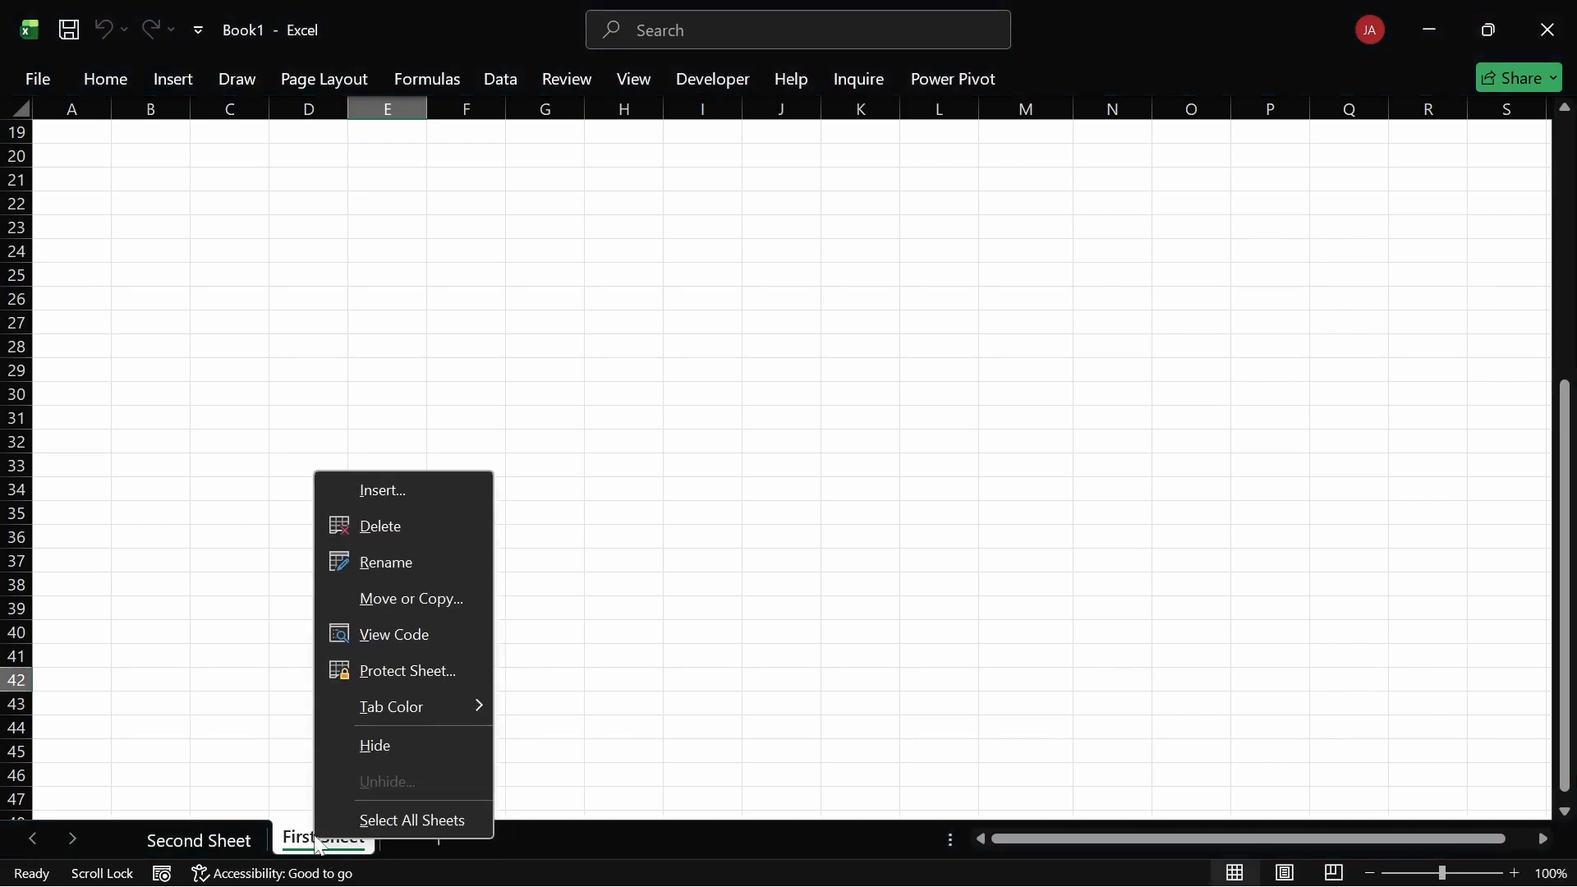
click(304, 761)
double_click(321, 846)
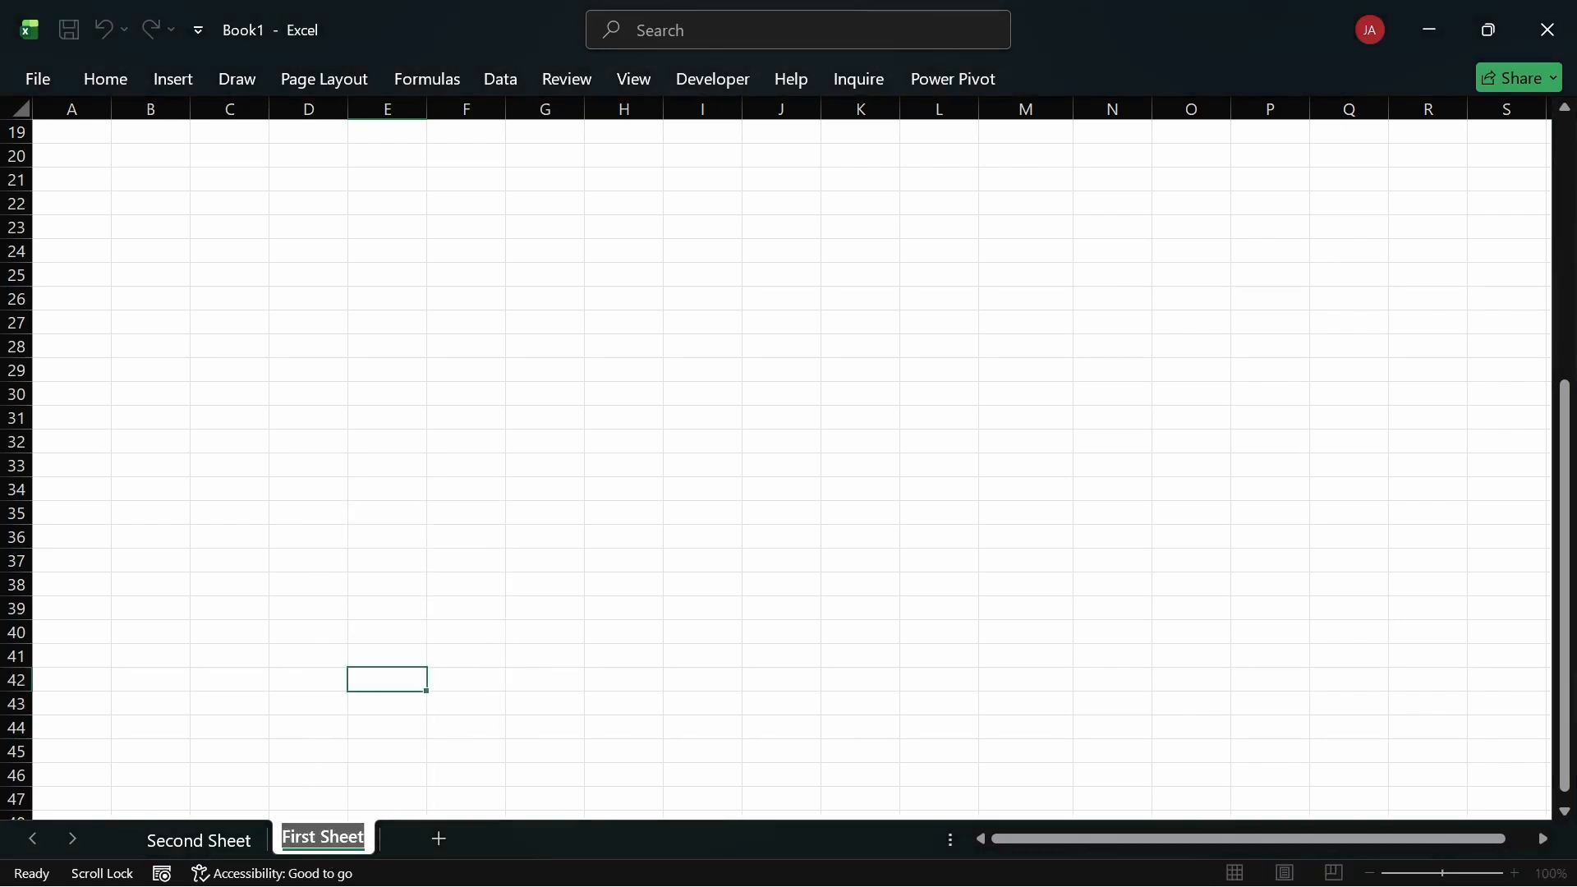
click(329, 836)
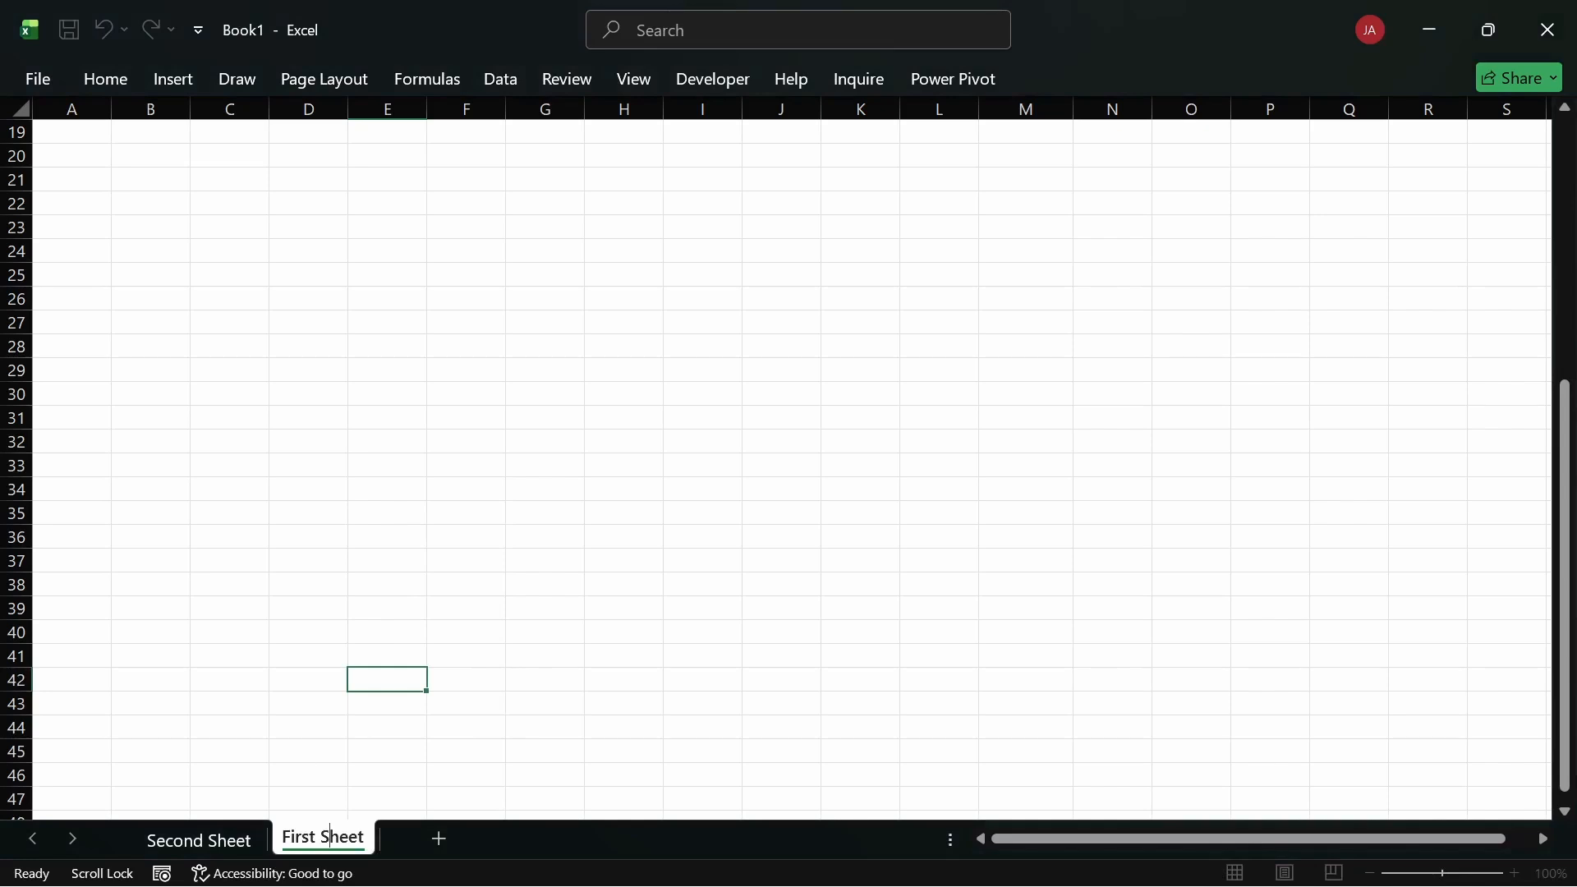
click(343, 782)
click(382, 757)
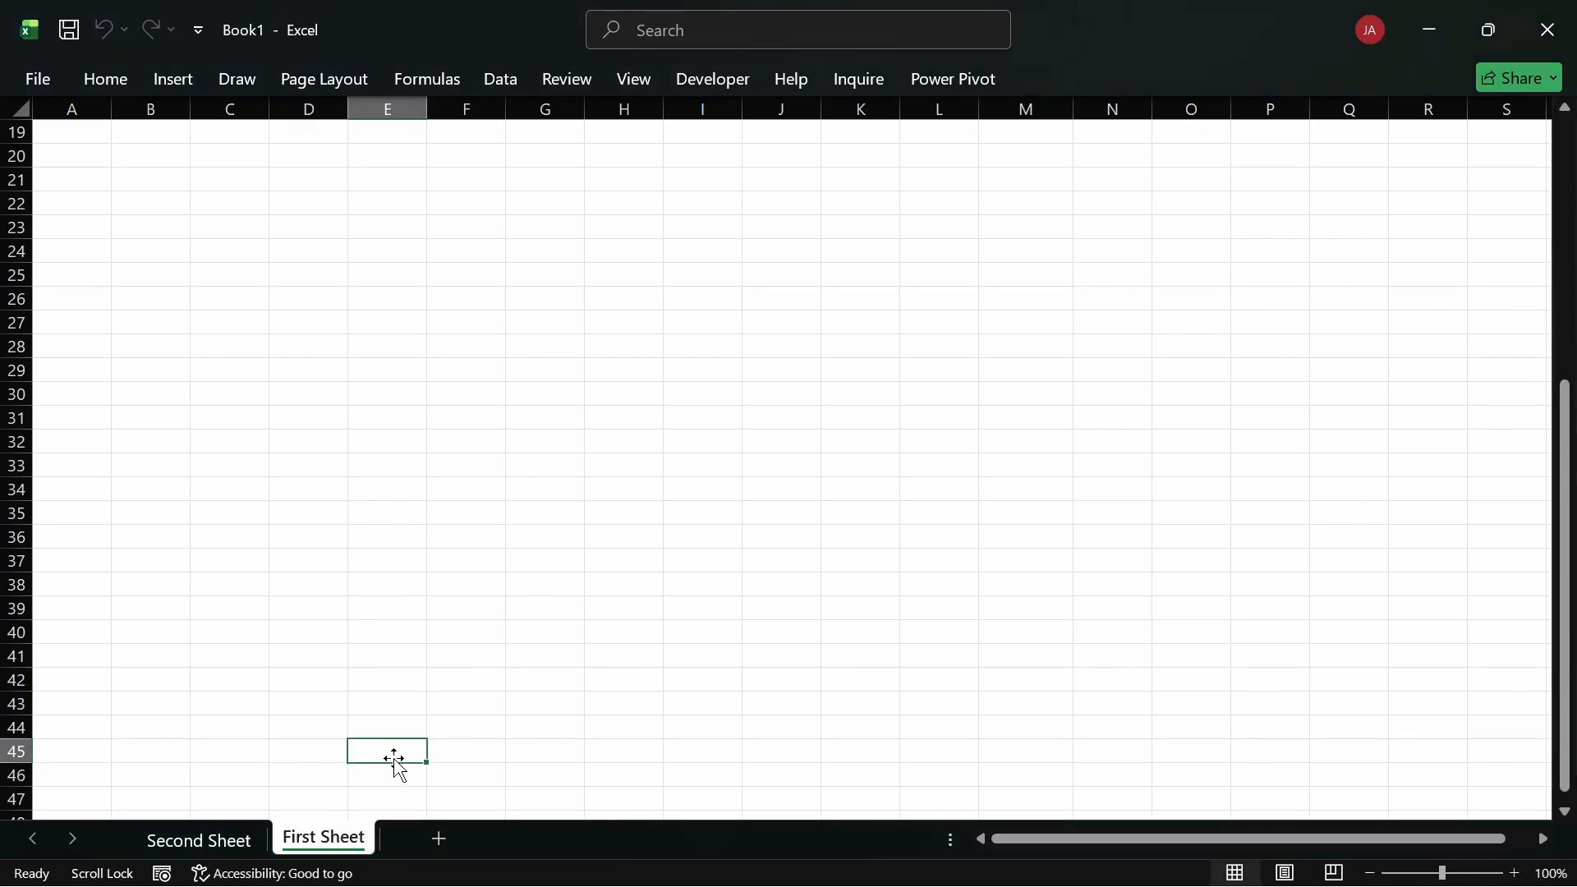
right_click(346, 842)
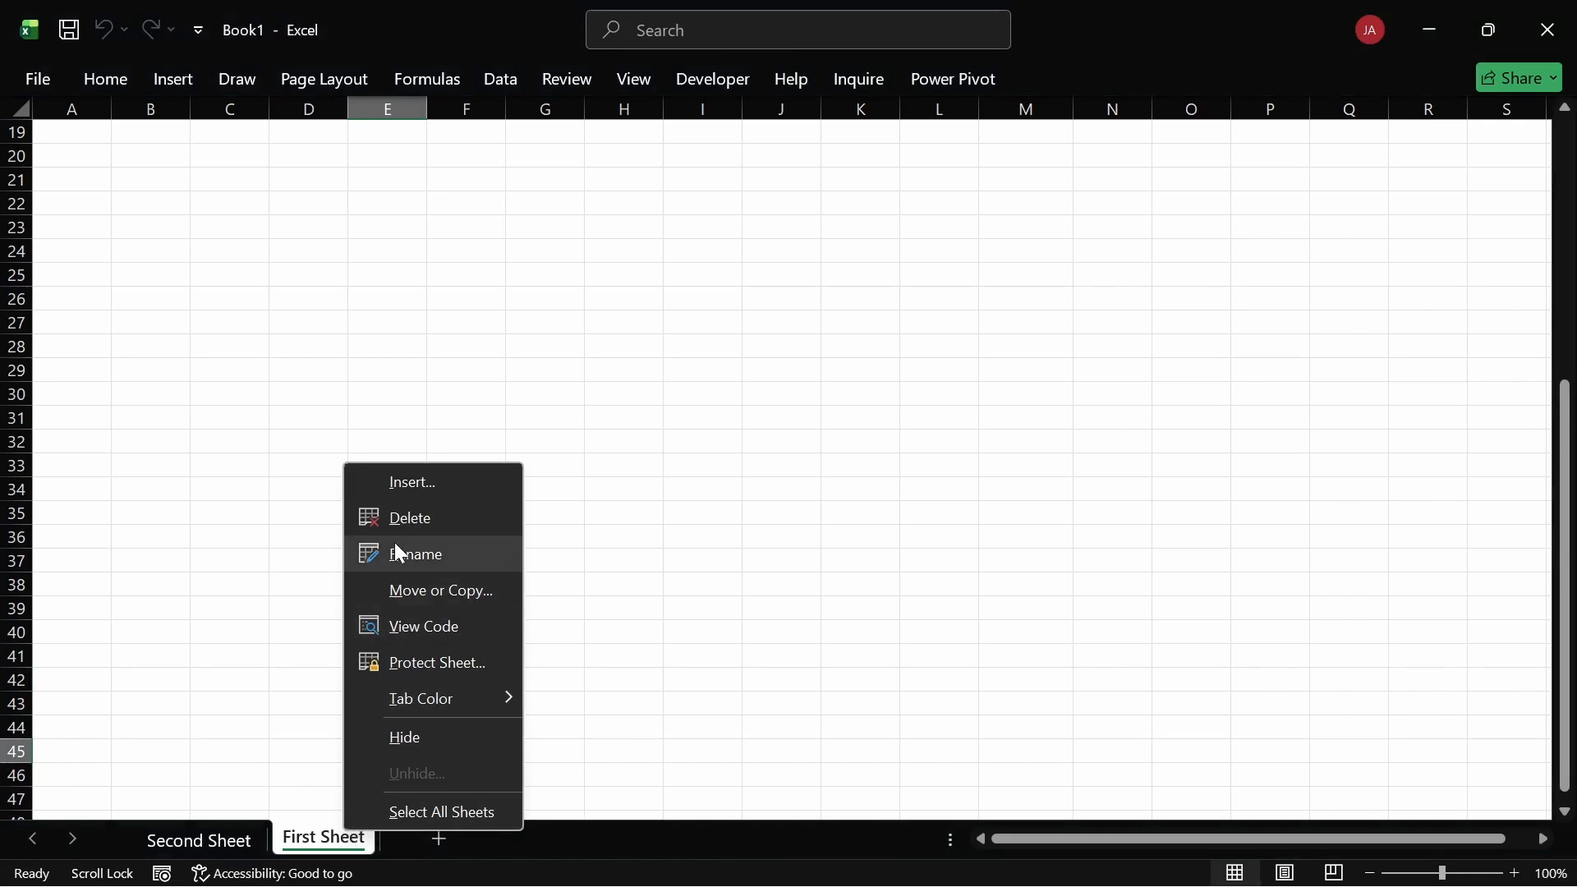
click(417, 731)
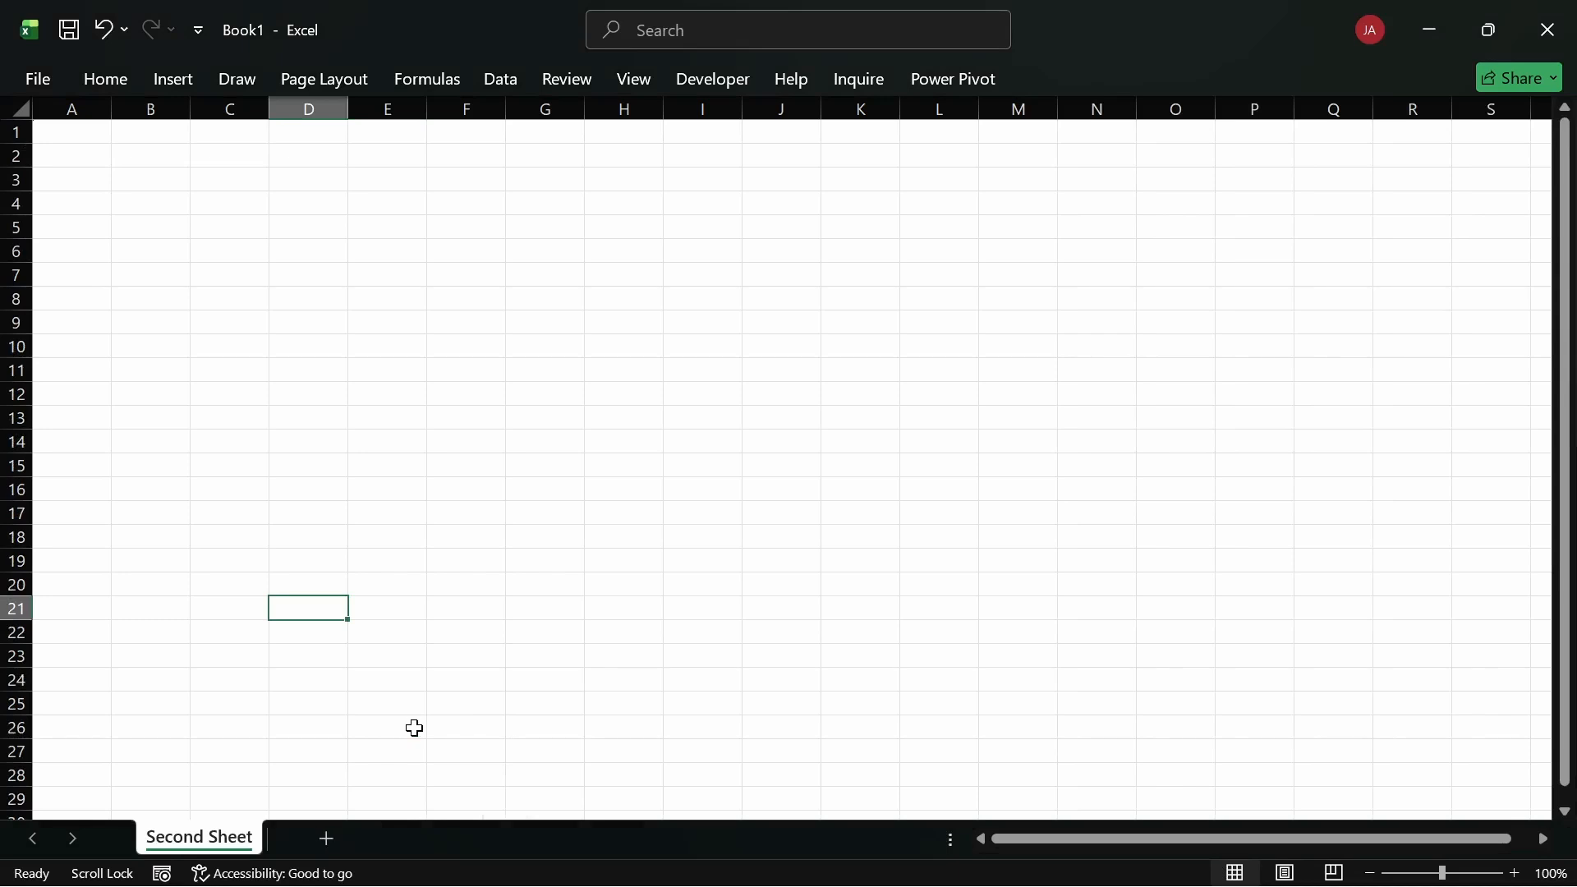
Step: Try hiding Second Sheet too and acknowledge the warning that one sheet must stay visible
right_click(244, 838)
click(310, 732)
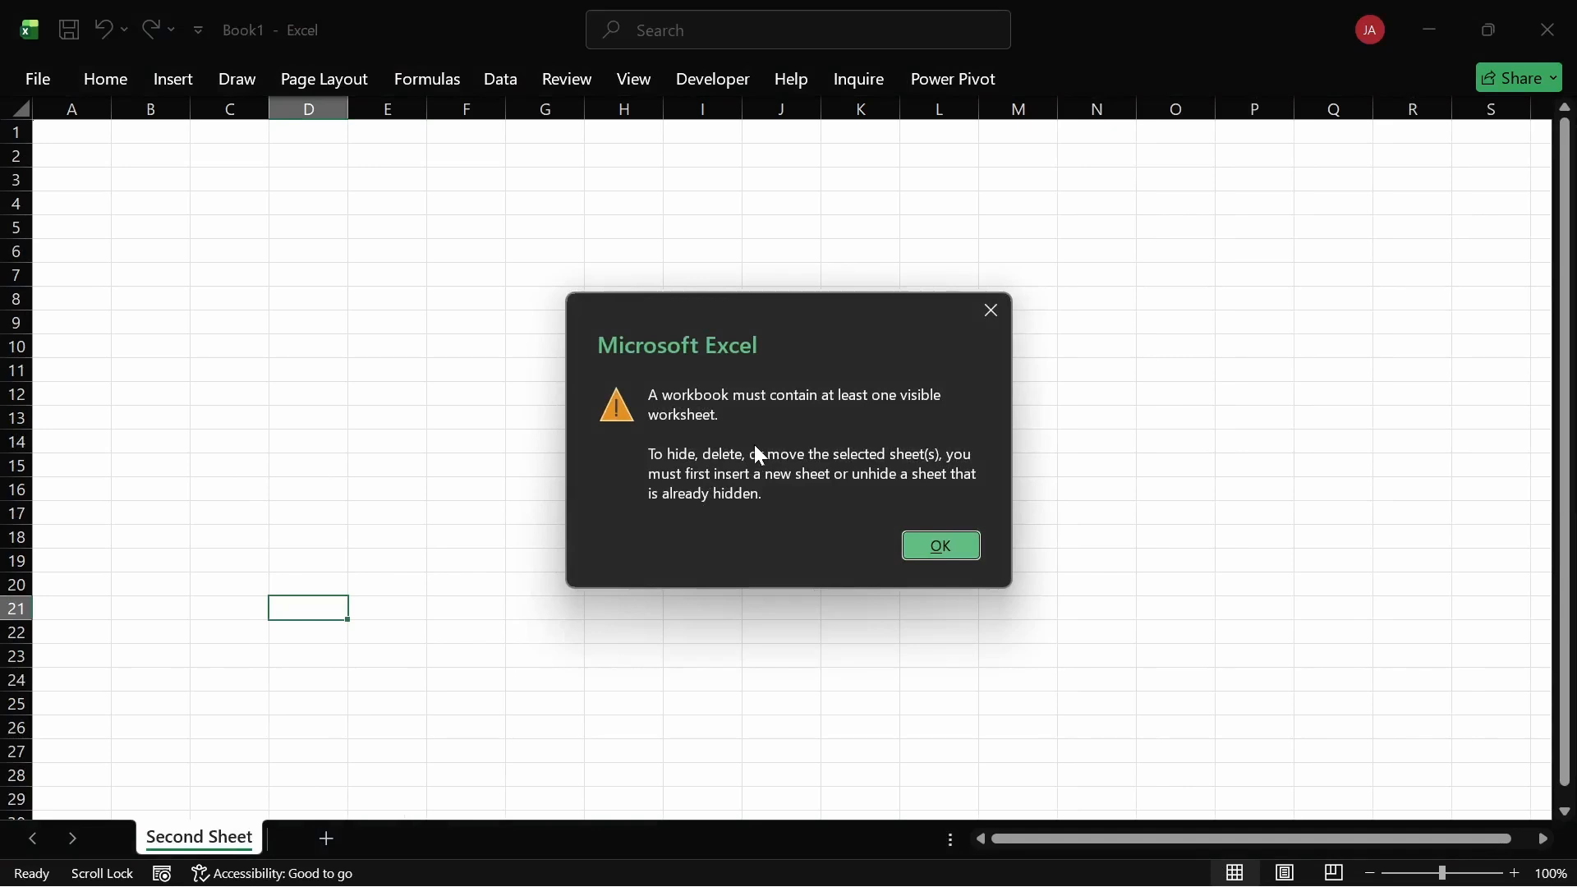
click(936, 546)
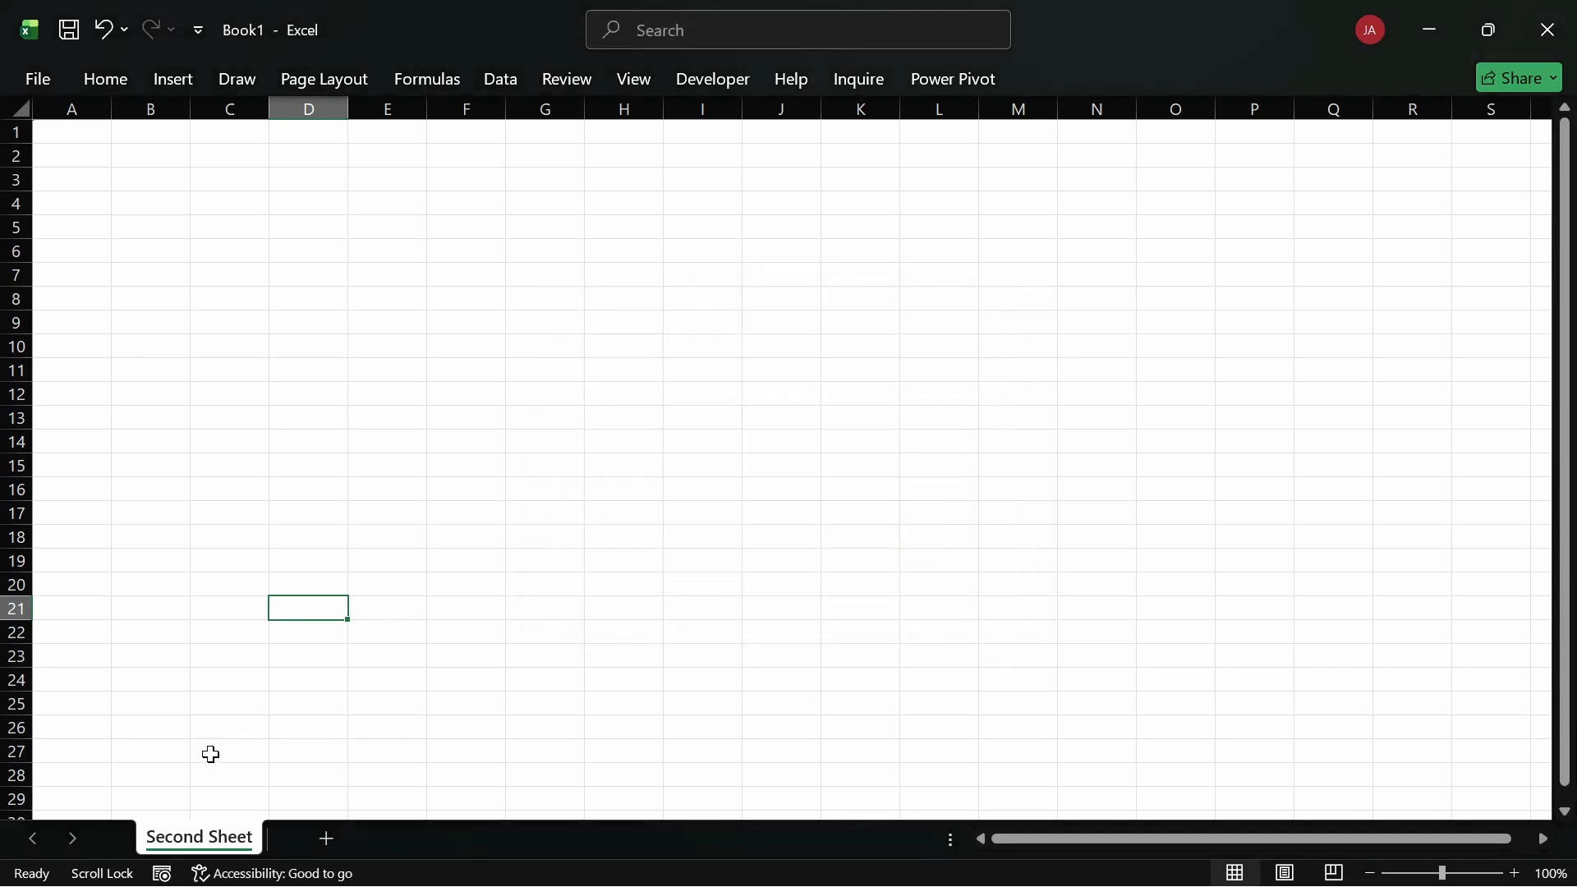
Step: Unhide First Sheet from the Unhide list so both tabs show again
right_click(220, 846)
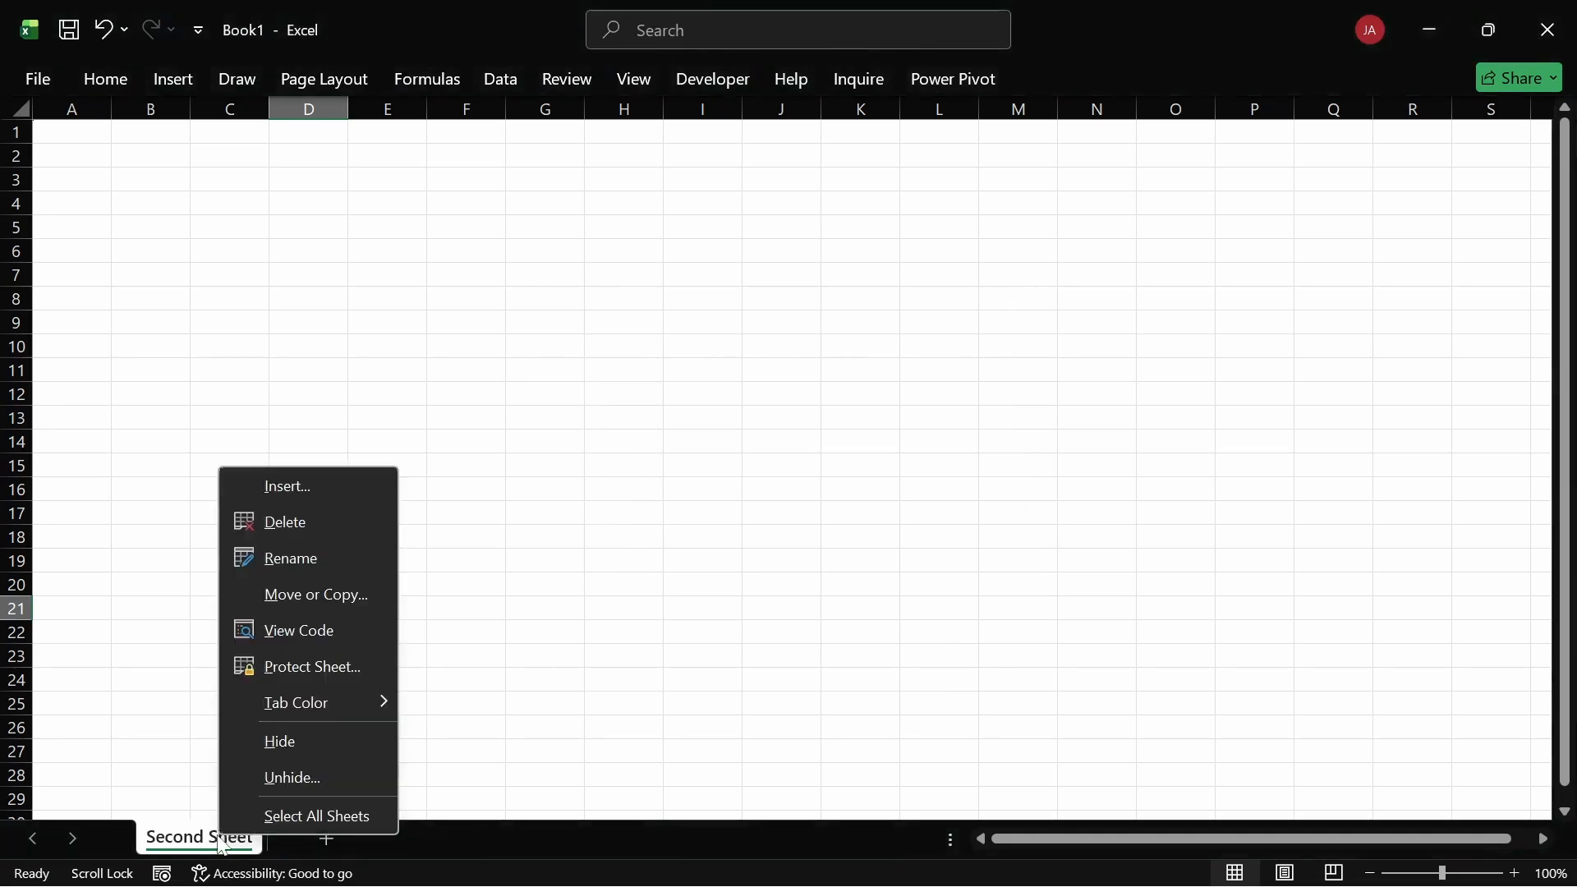
click(285, 780)
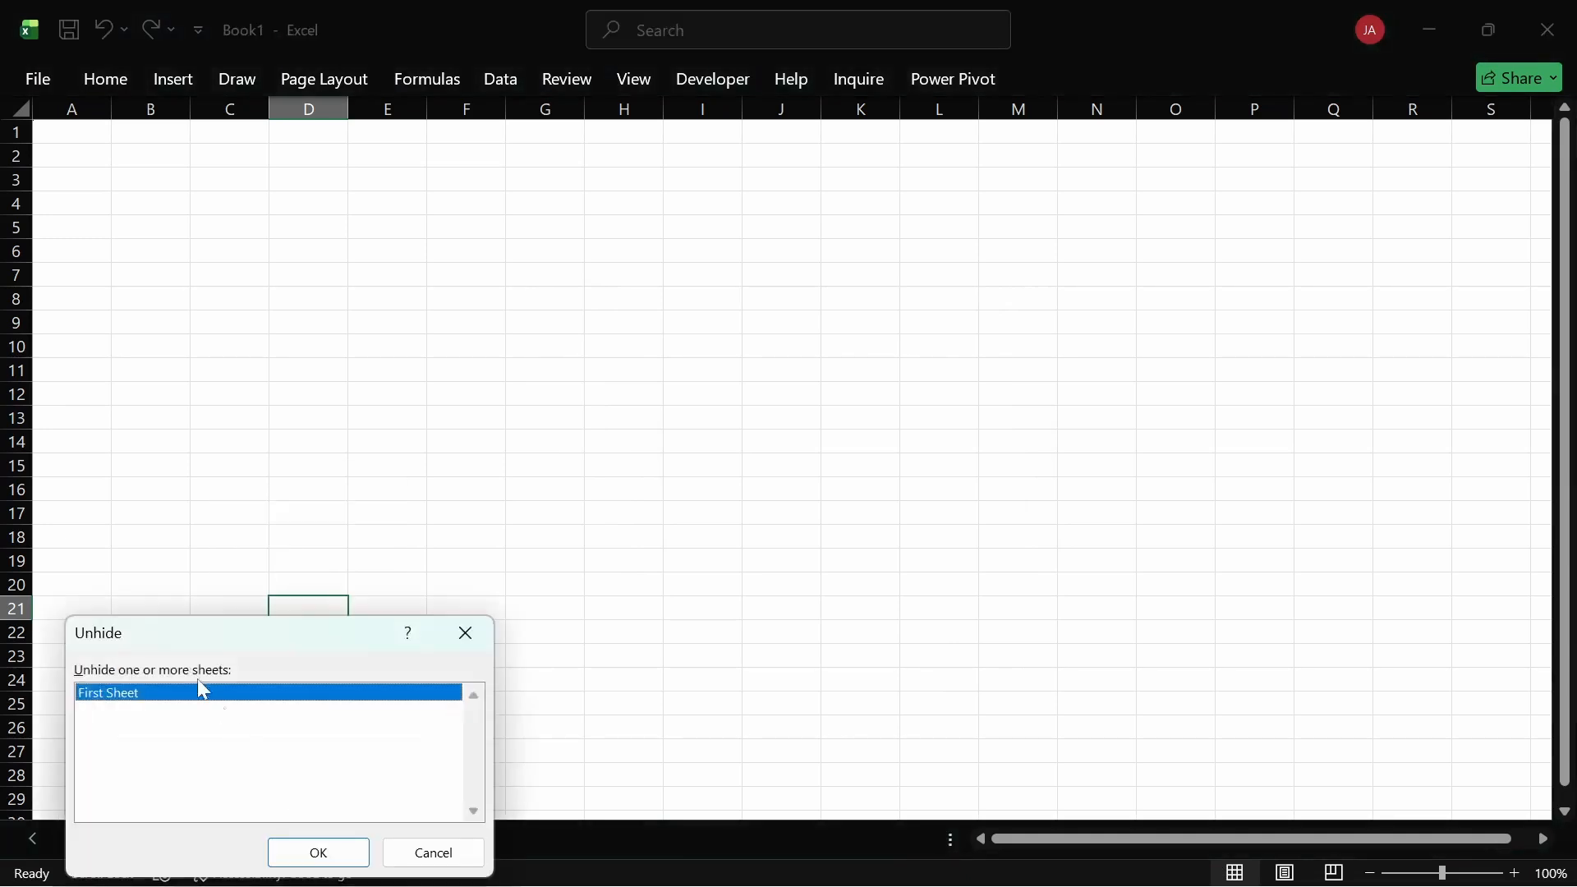
drag(156, 629, 159, 583)
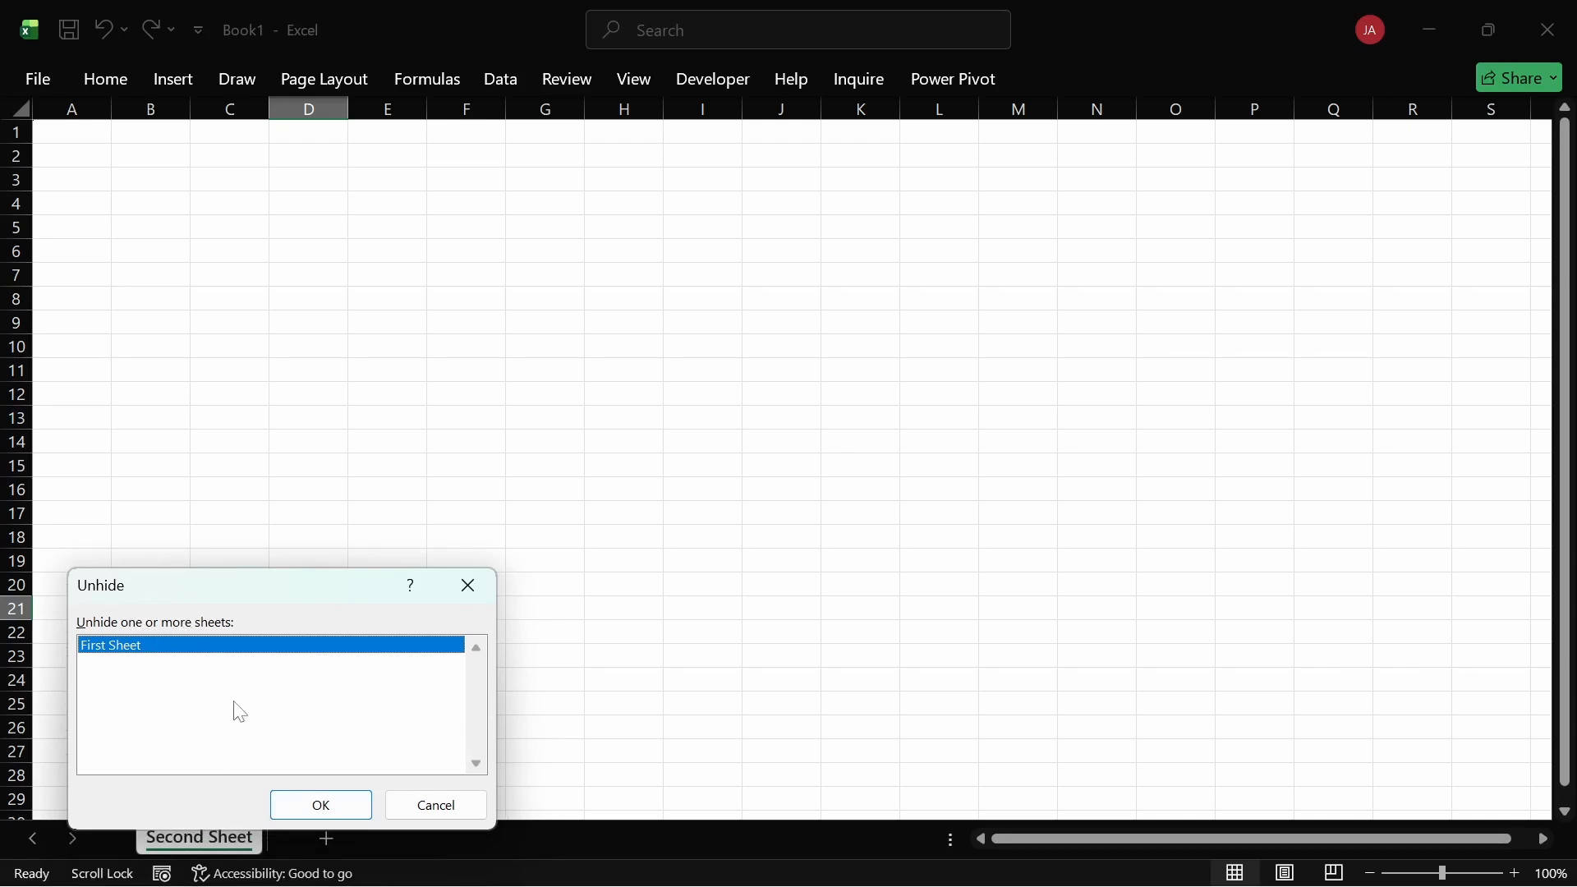
click(328, 804)
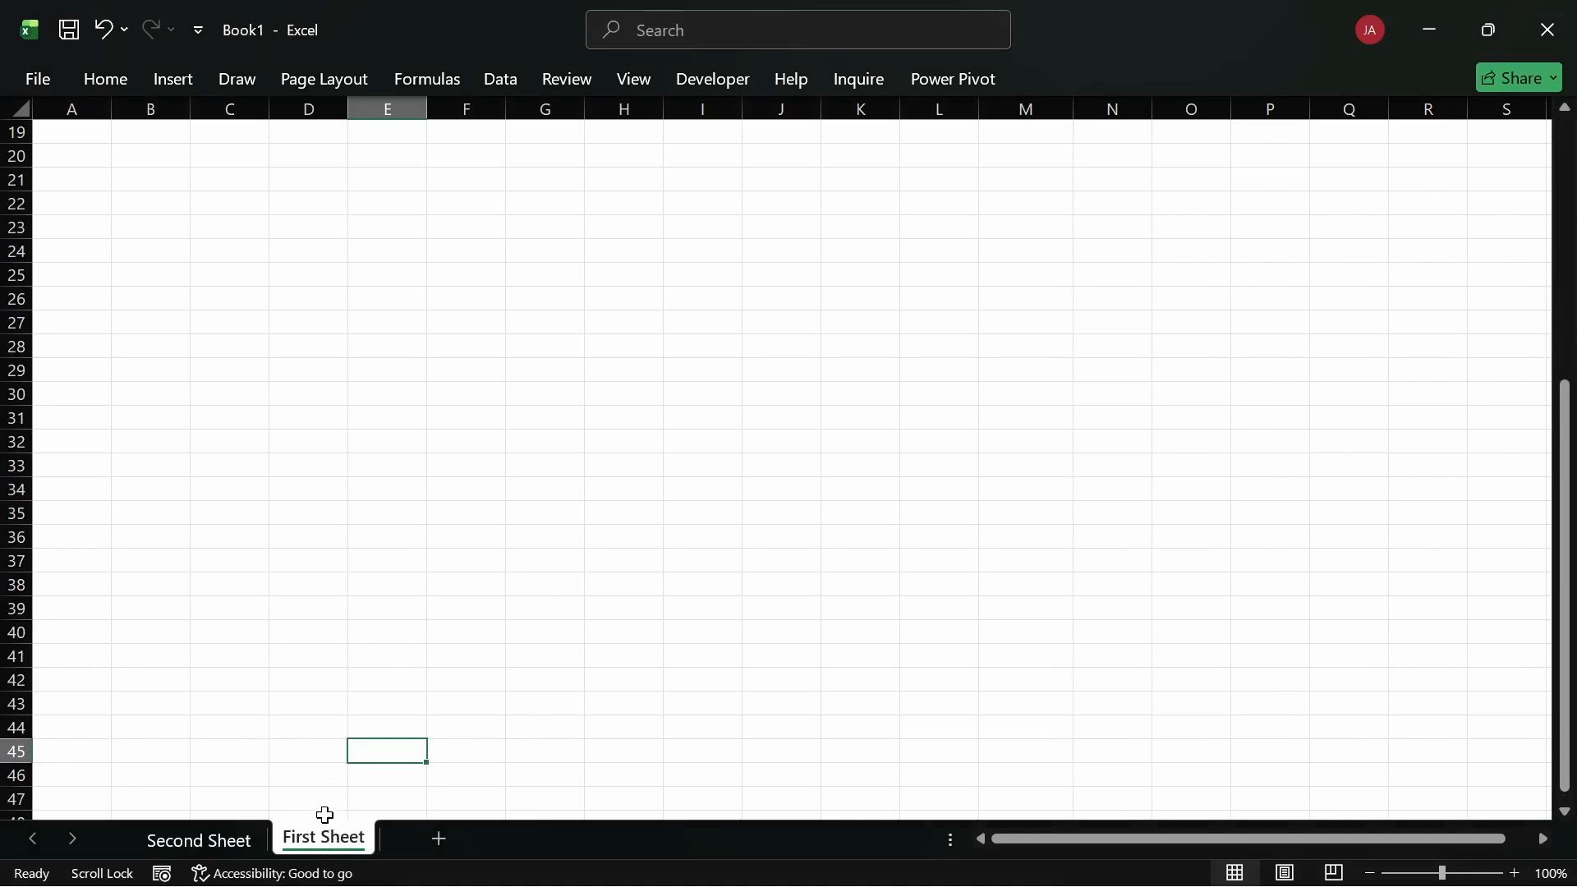
Step: Give the Second Sheet tab the gold standard tab colour
right_click(323, 838)
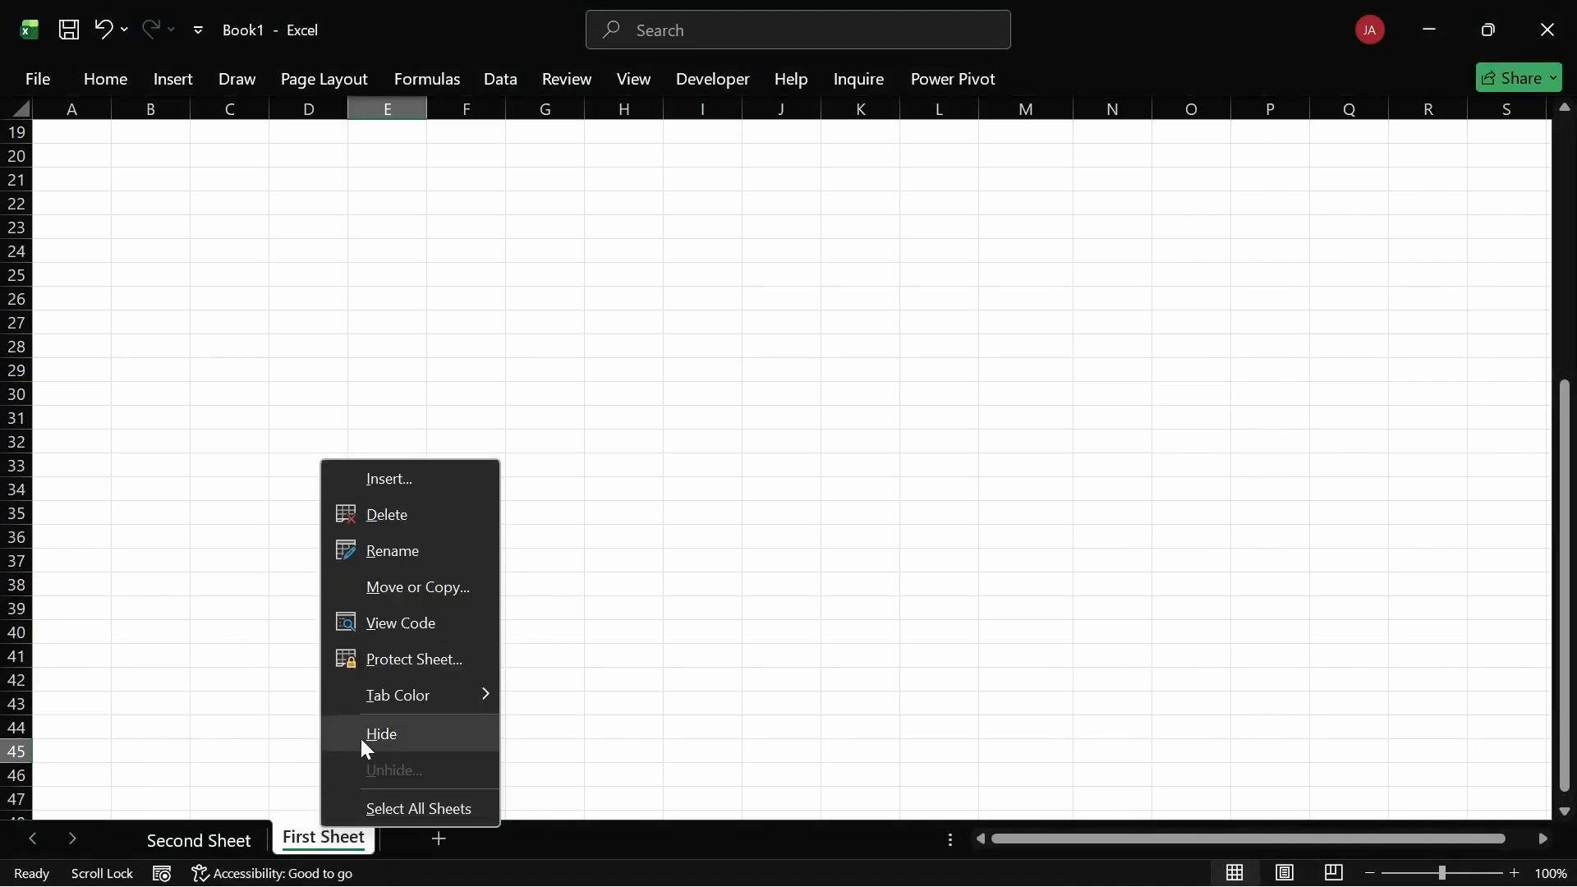
mouse_move(376, 701)
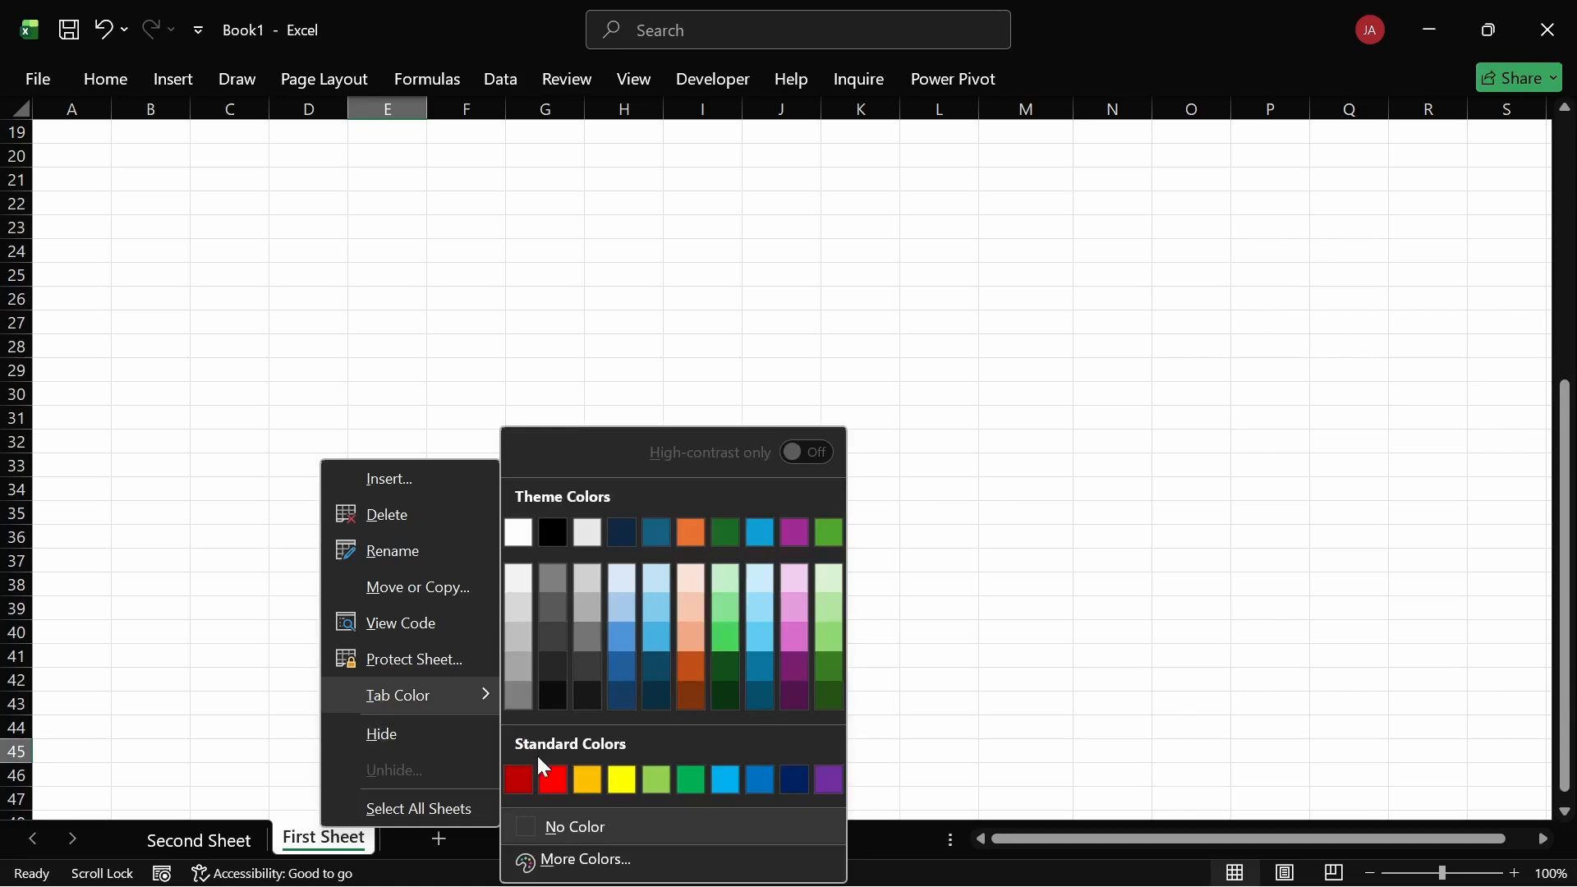
click(202, 835)
right_click(202, 835)
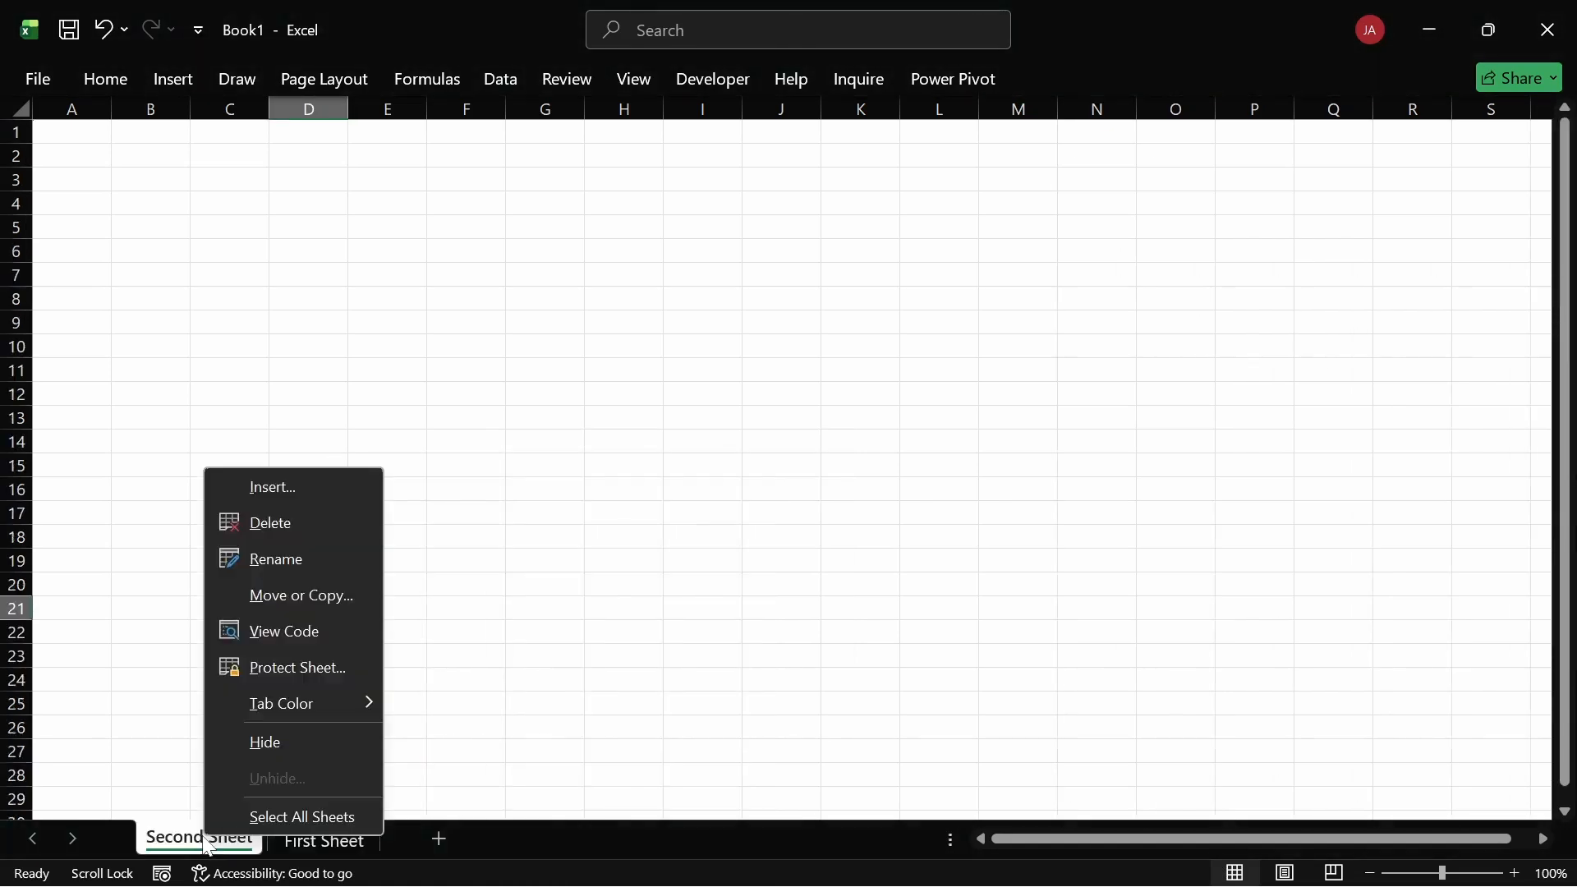
mouse_move(302, 703)
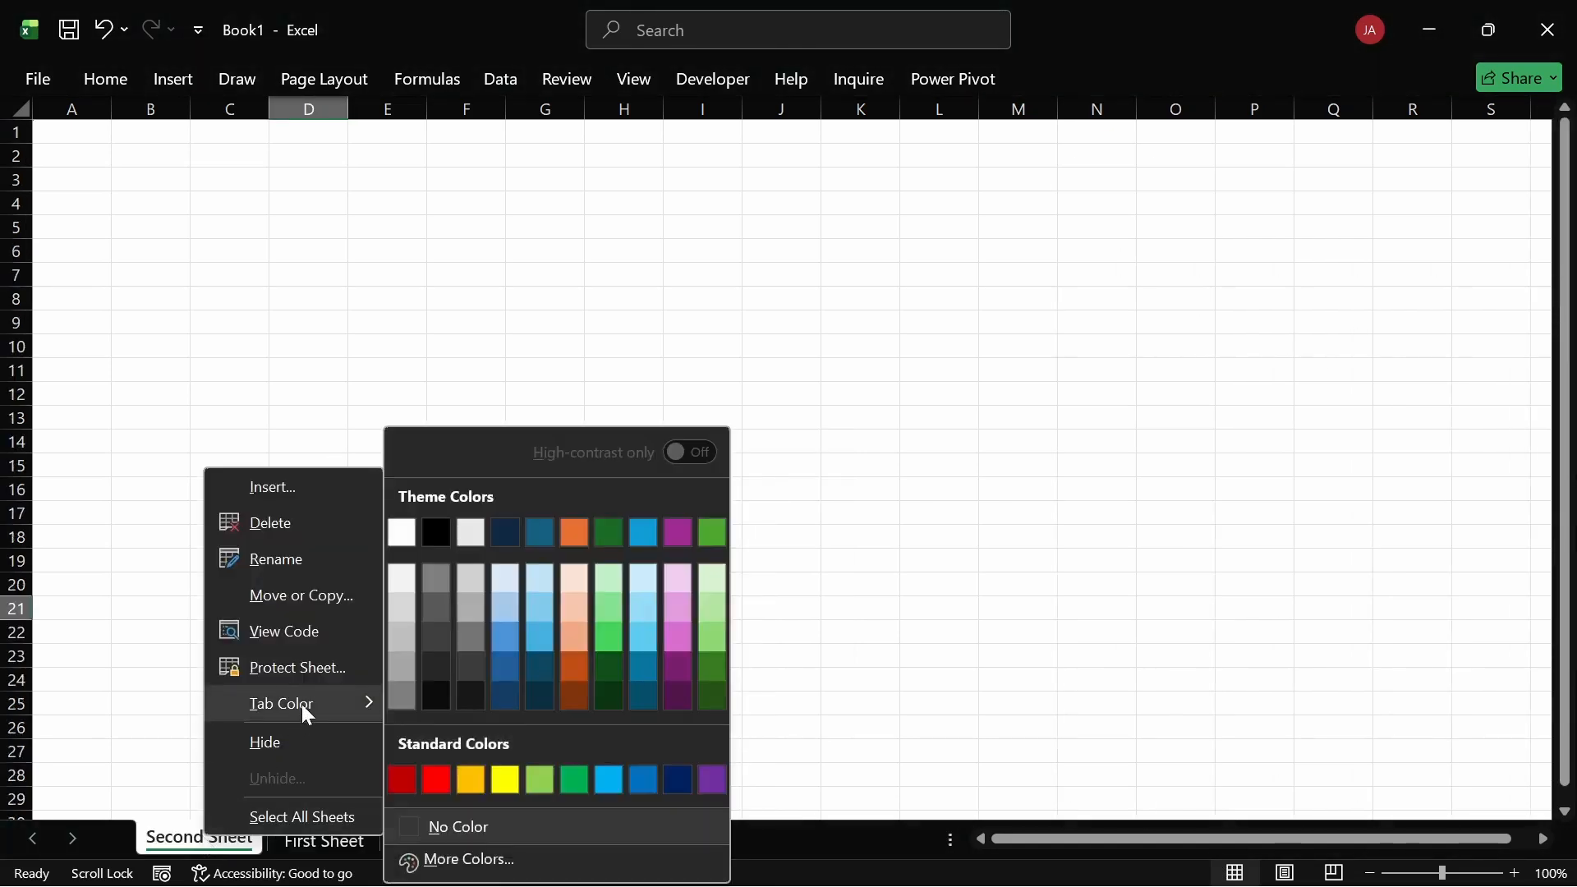
click(467, 778)
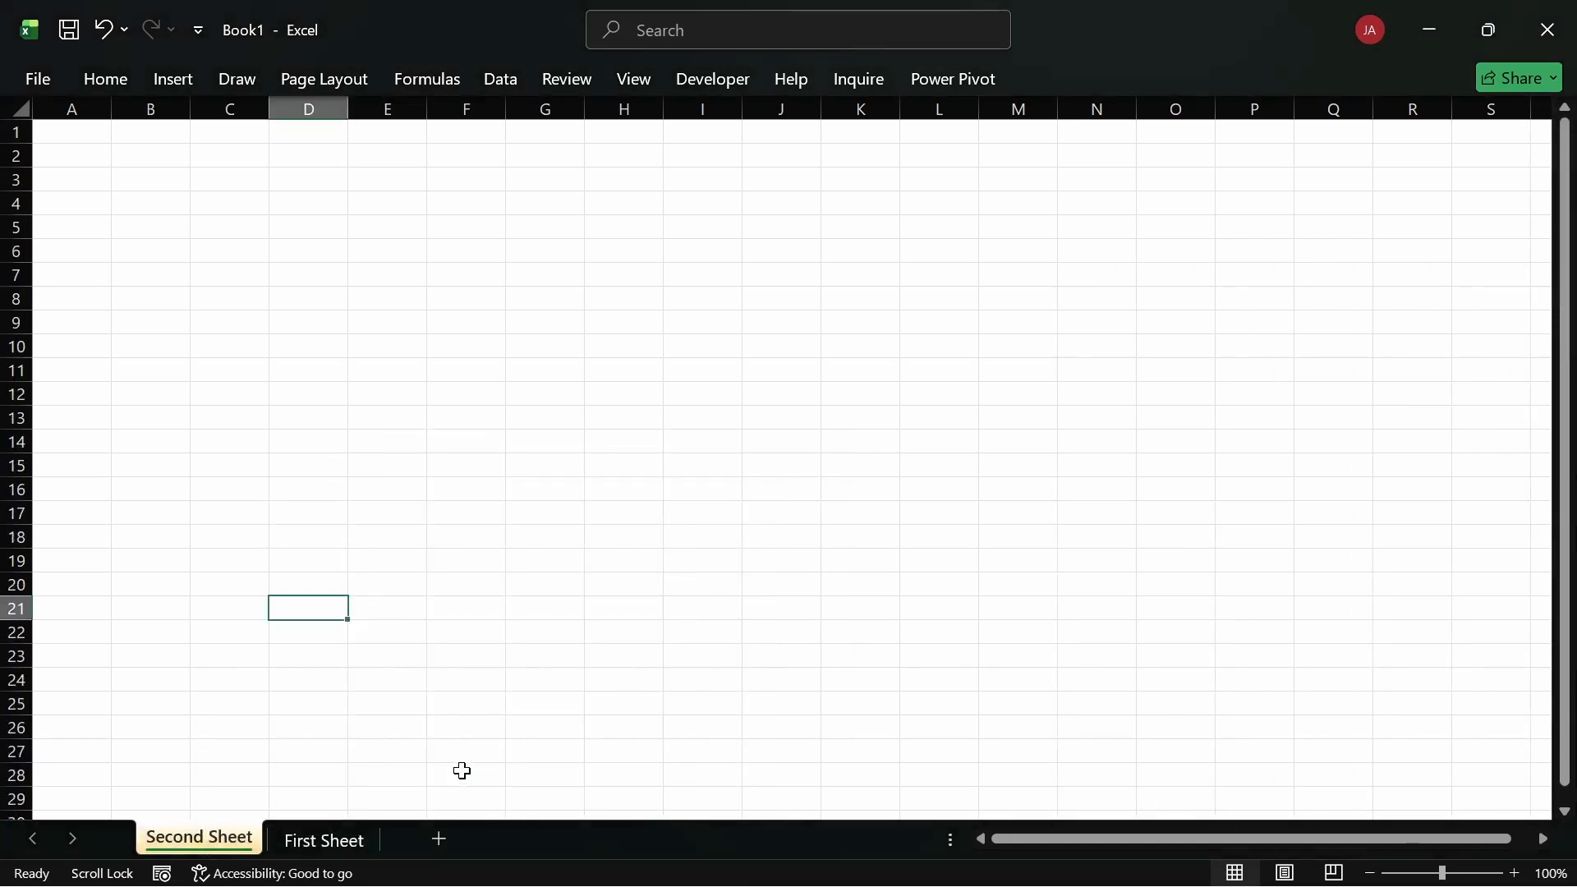
Step: Switch to First Sheet and bring up its tab colour choices
click(322, 836)
right_click(320, 842)
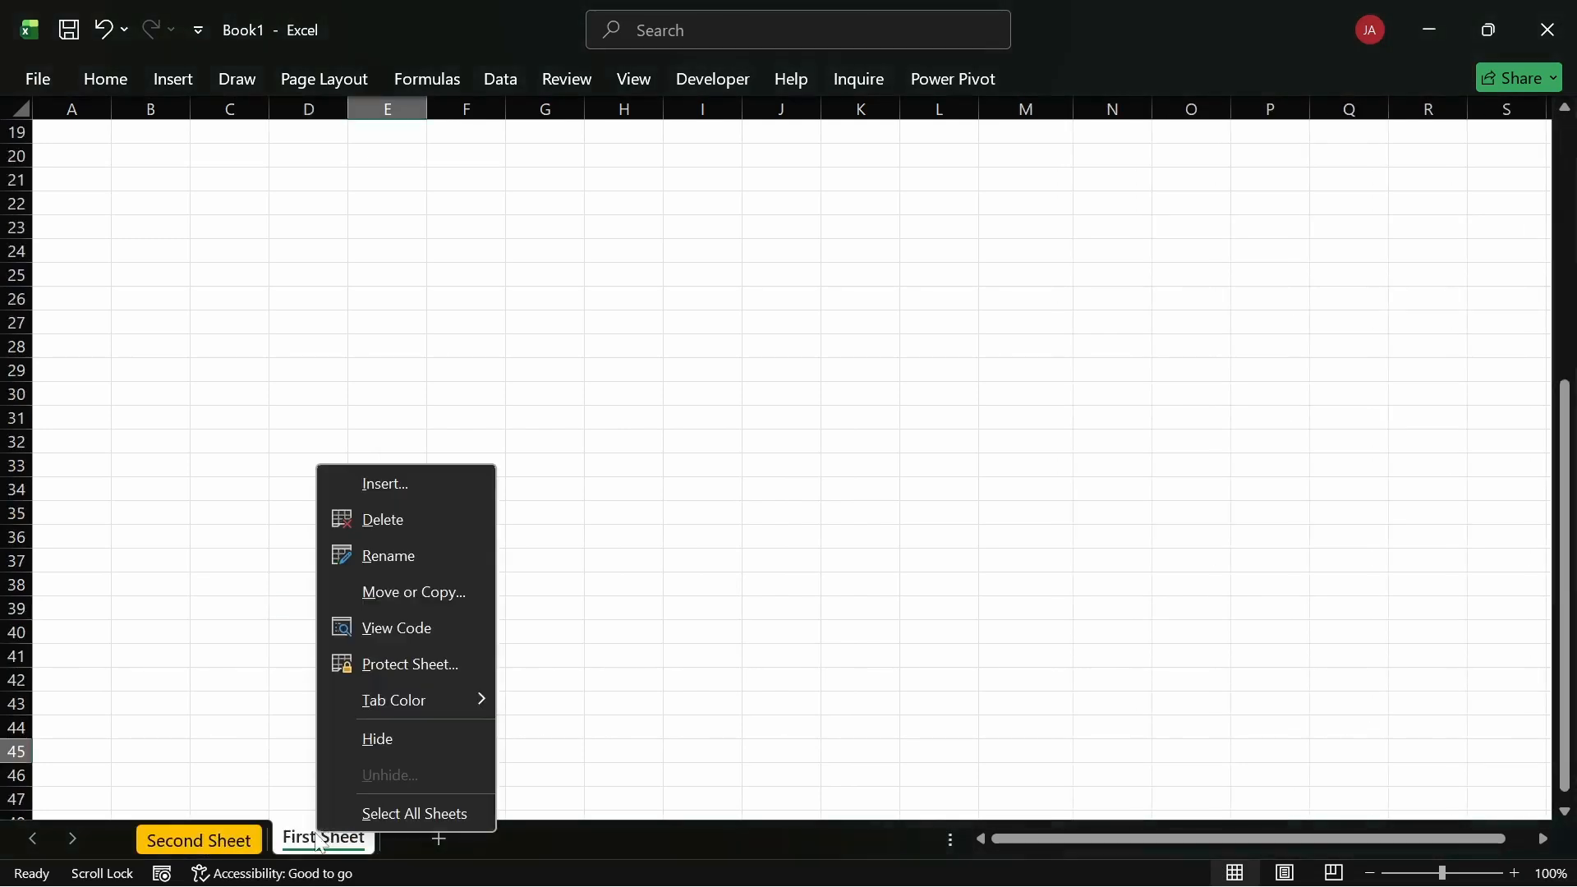
mouse_move(388, 703)
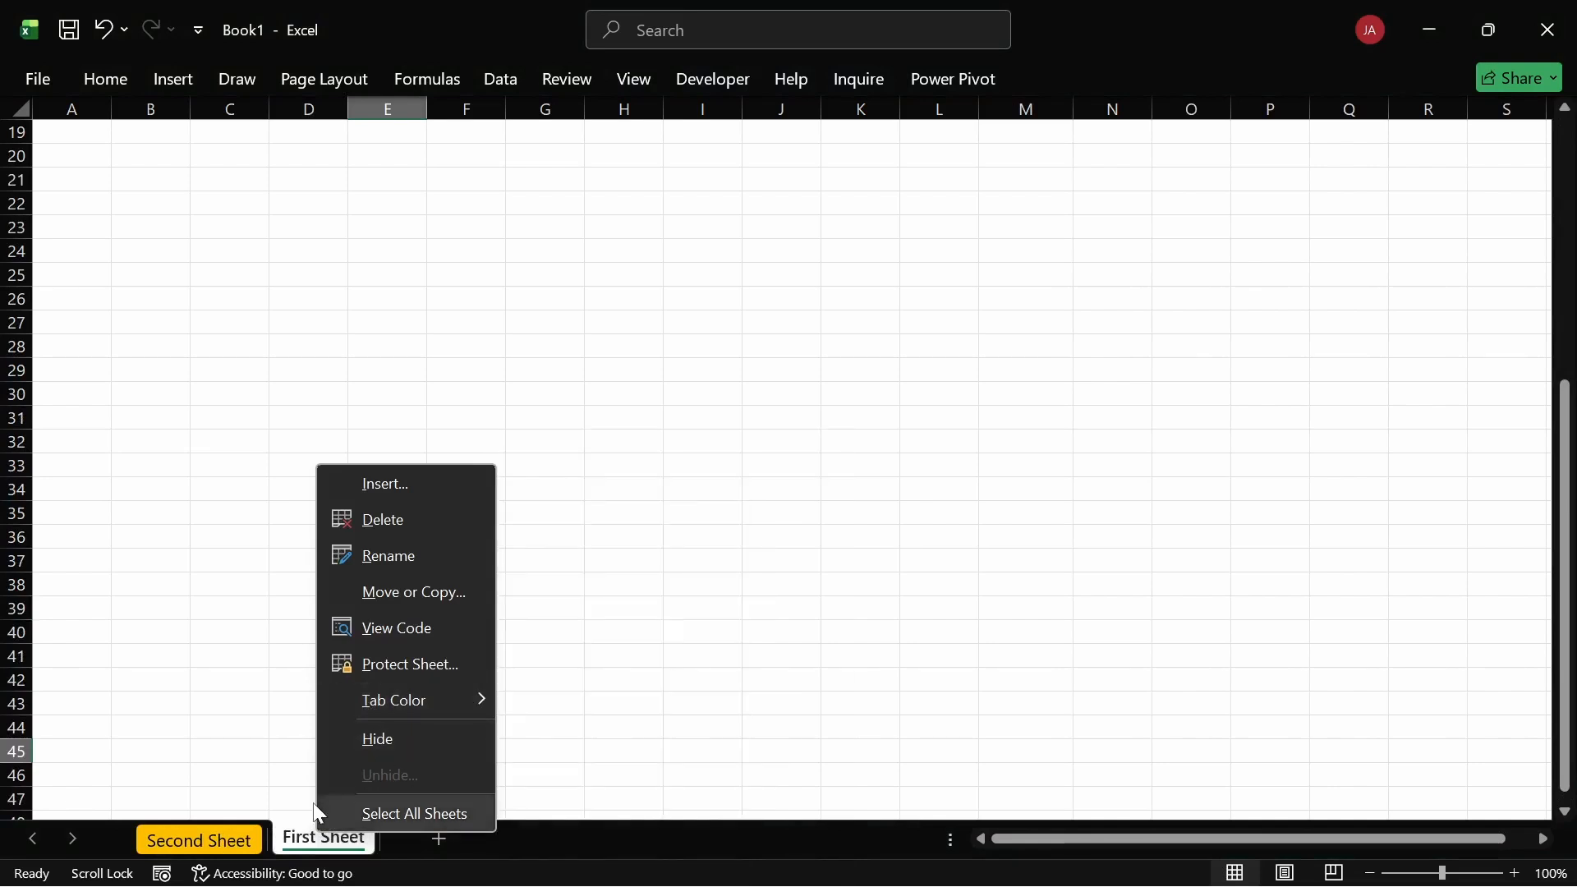
click(247, 728)
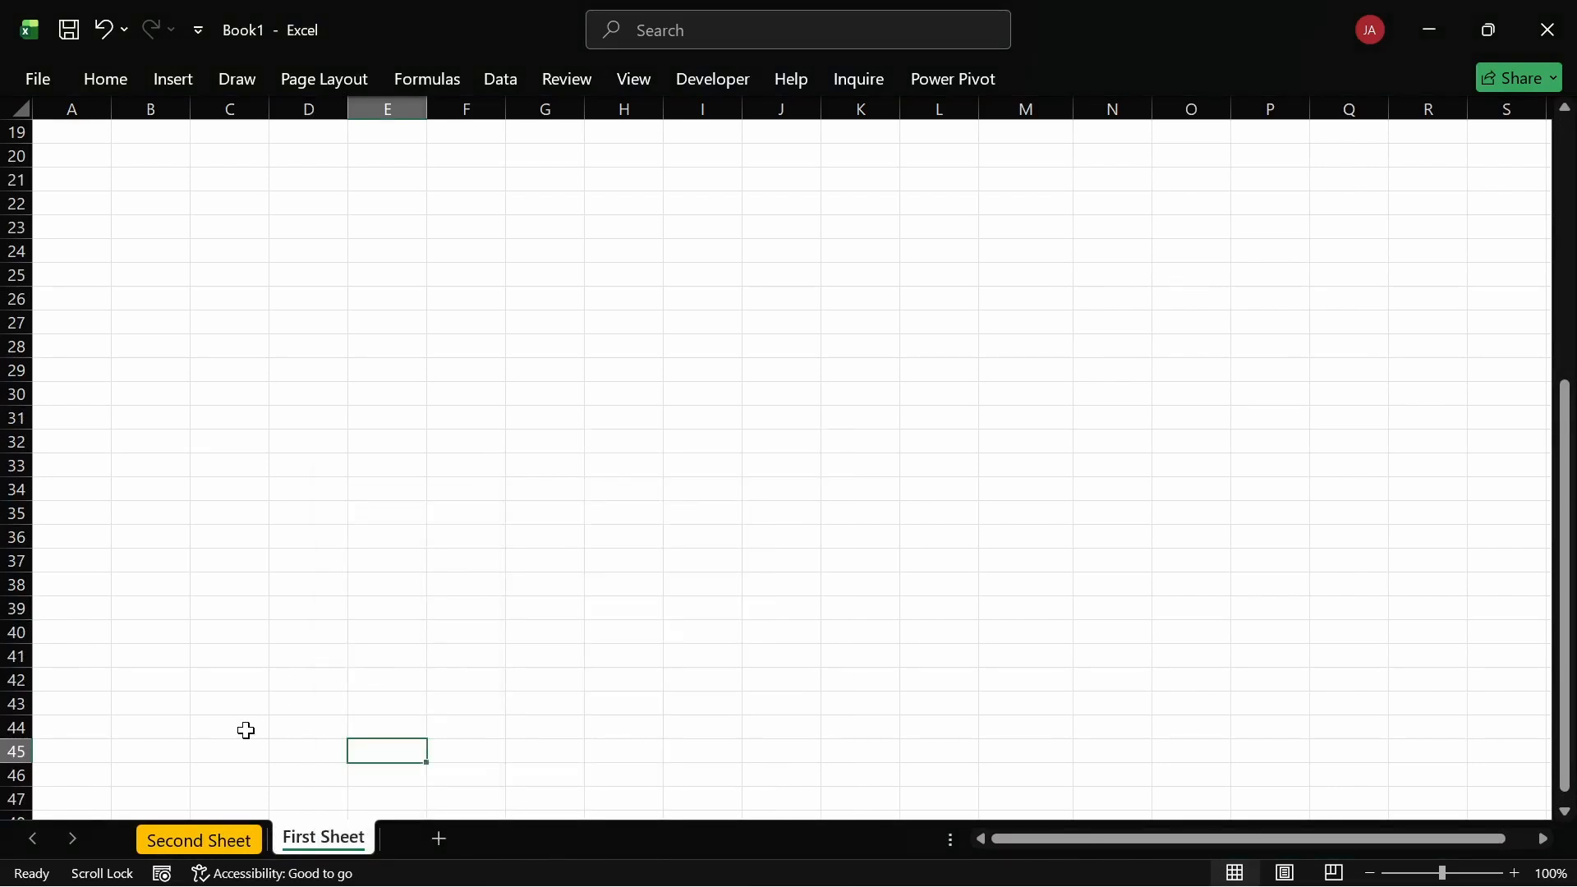
right_click(322, 835)
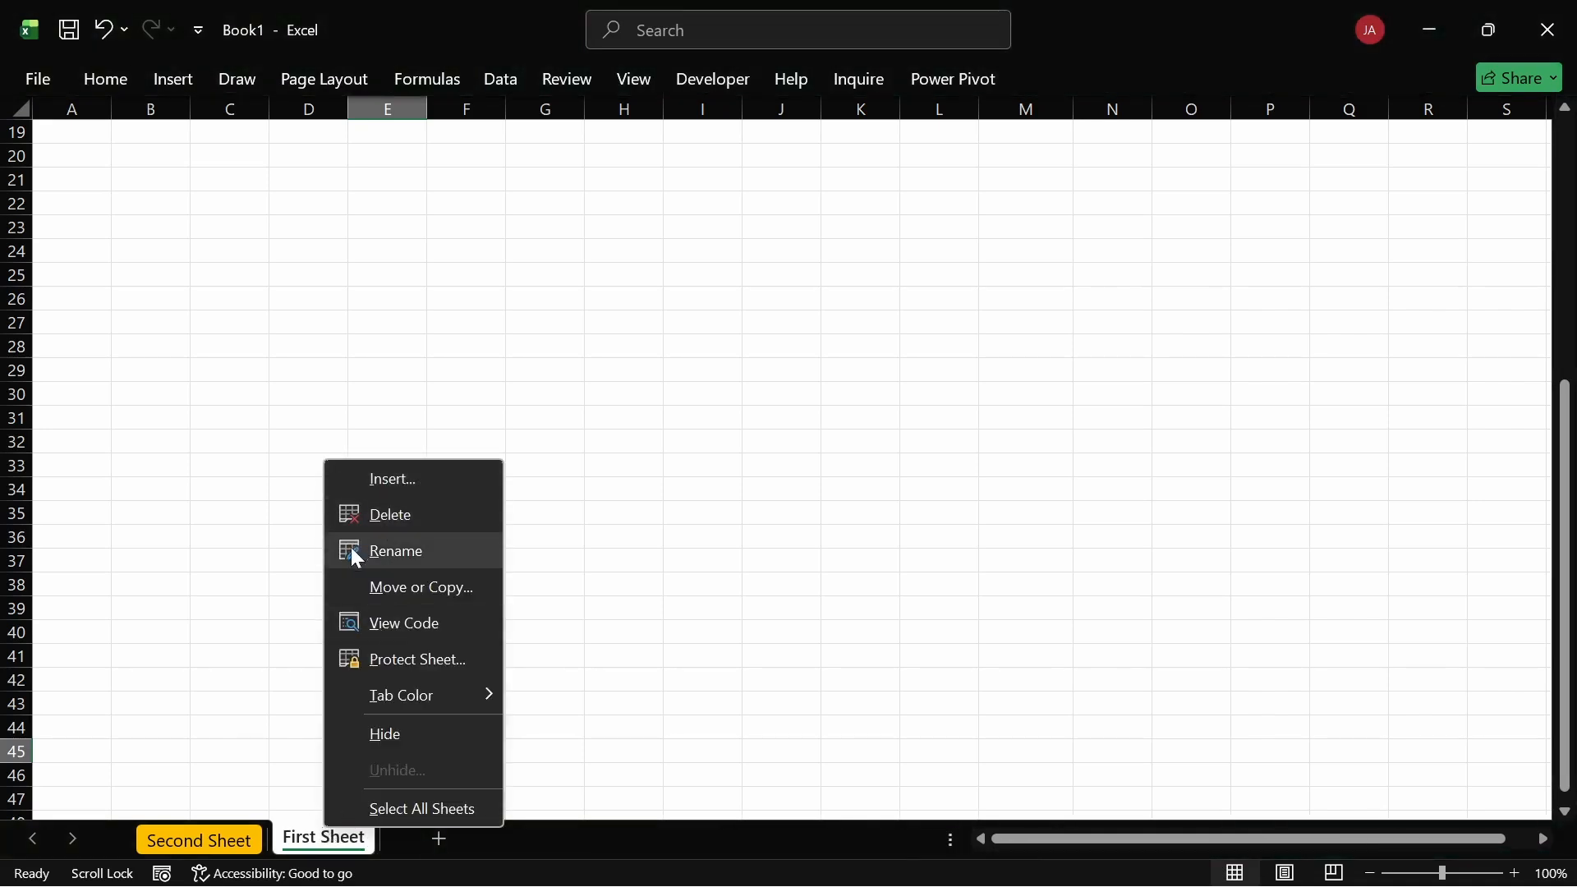
click(256, 664)
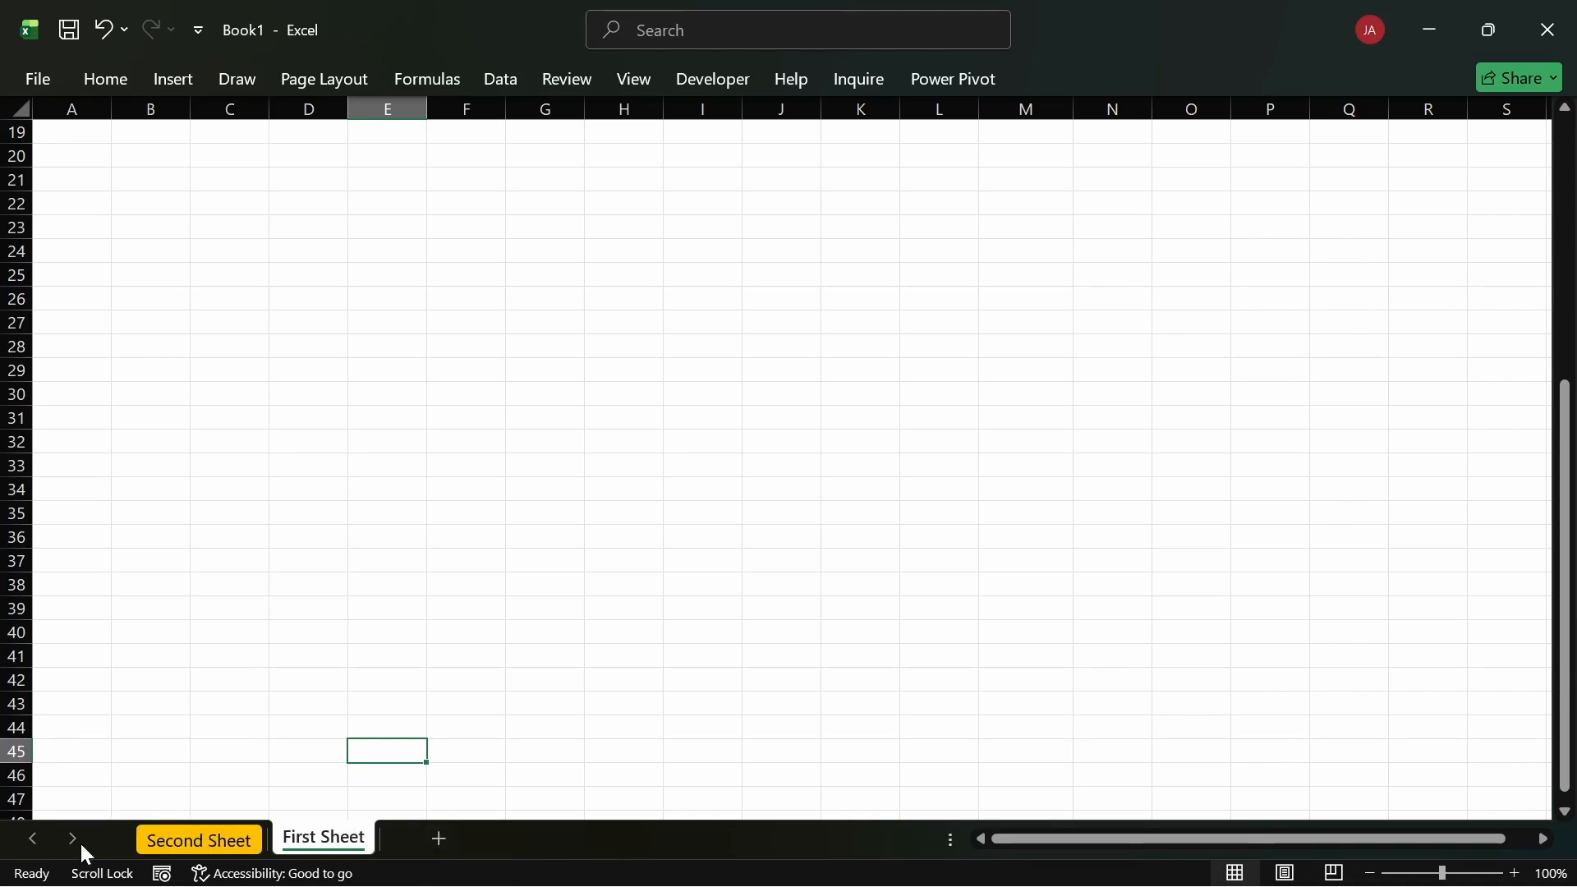
Step: Add seven new blank worksheets, Sheet4 to Sheet10, and scroll through the sheet tabs
click(441, 838)
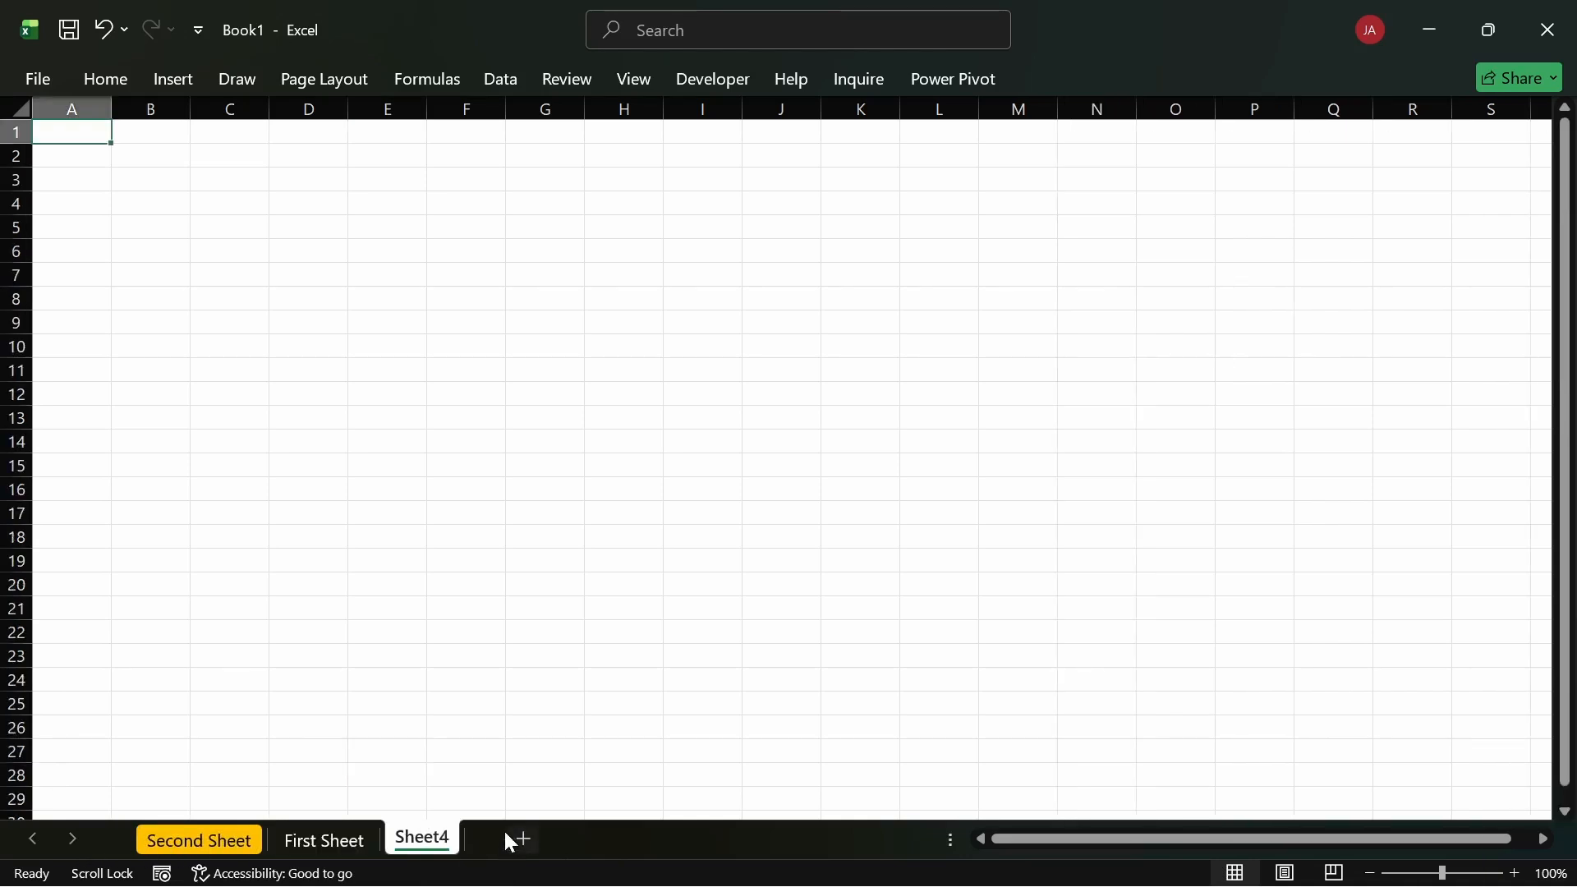
click(607, 838)
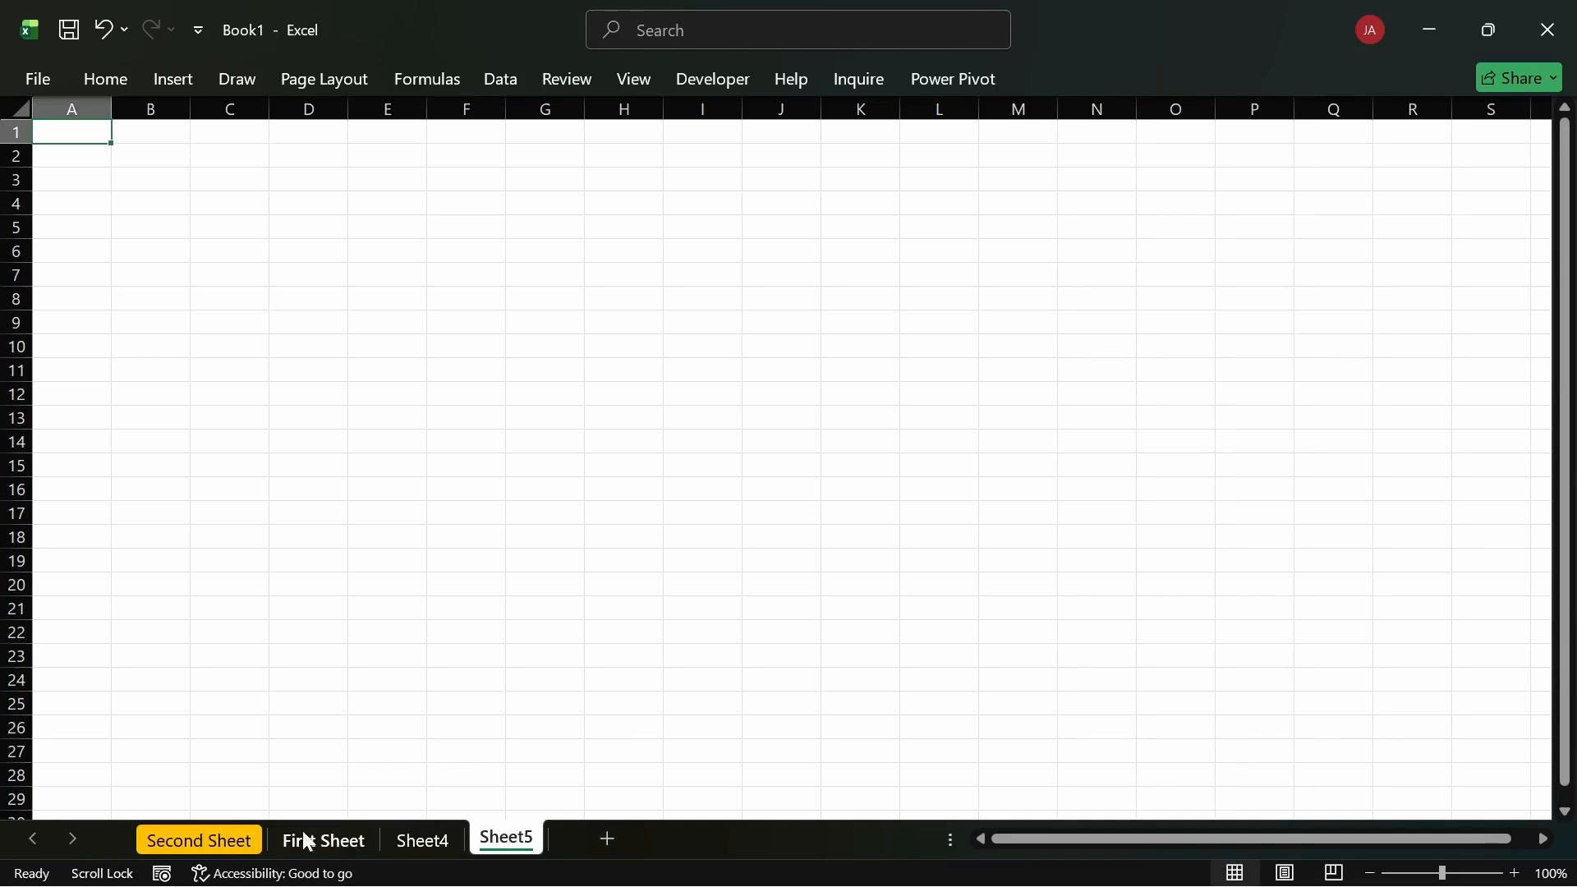
click(607, 838)
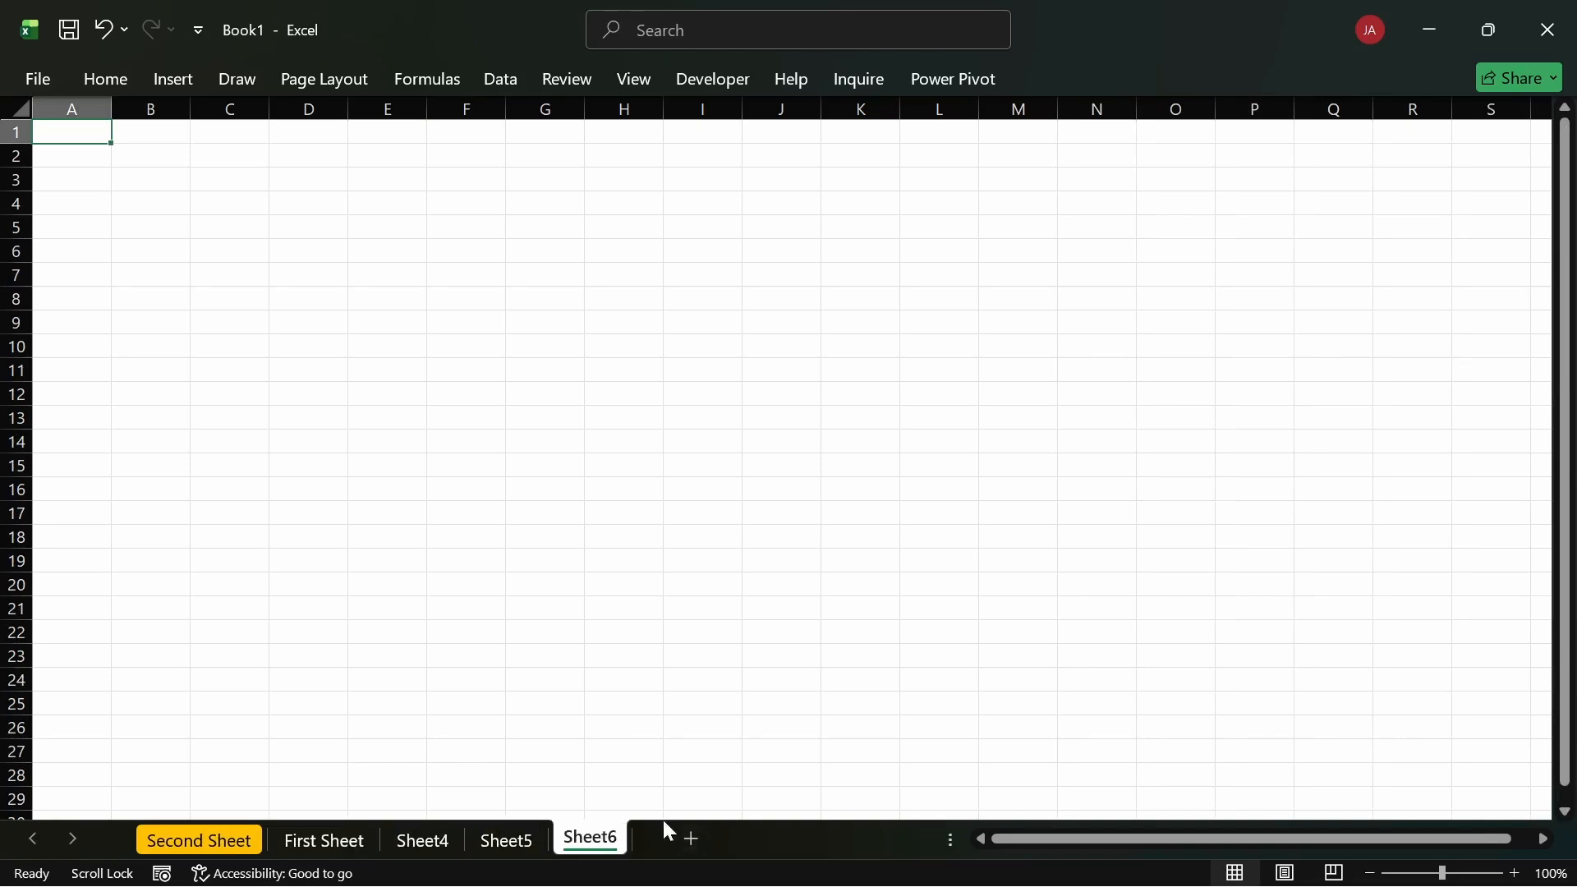
click(691, 839)
click(777, 837)
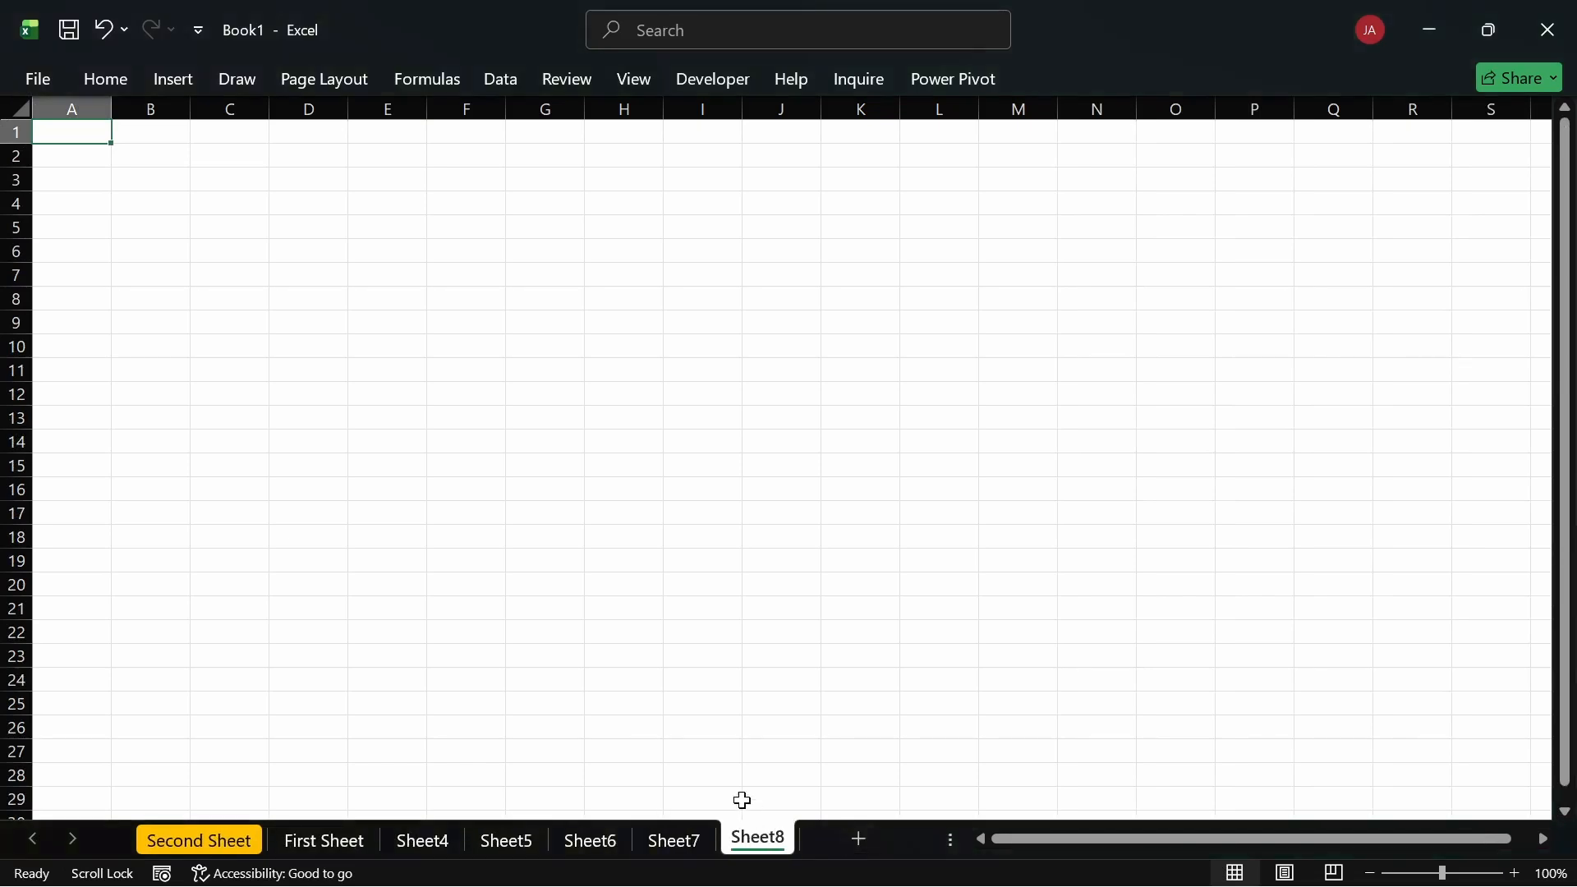
click(859, 837)
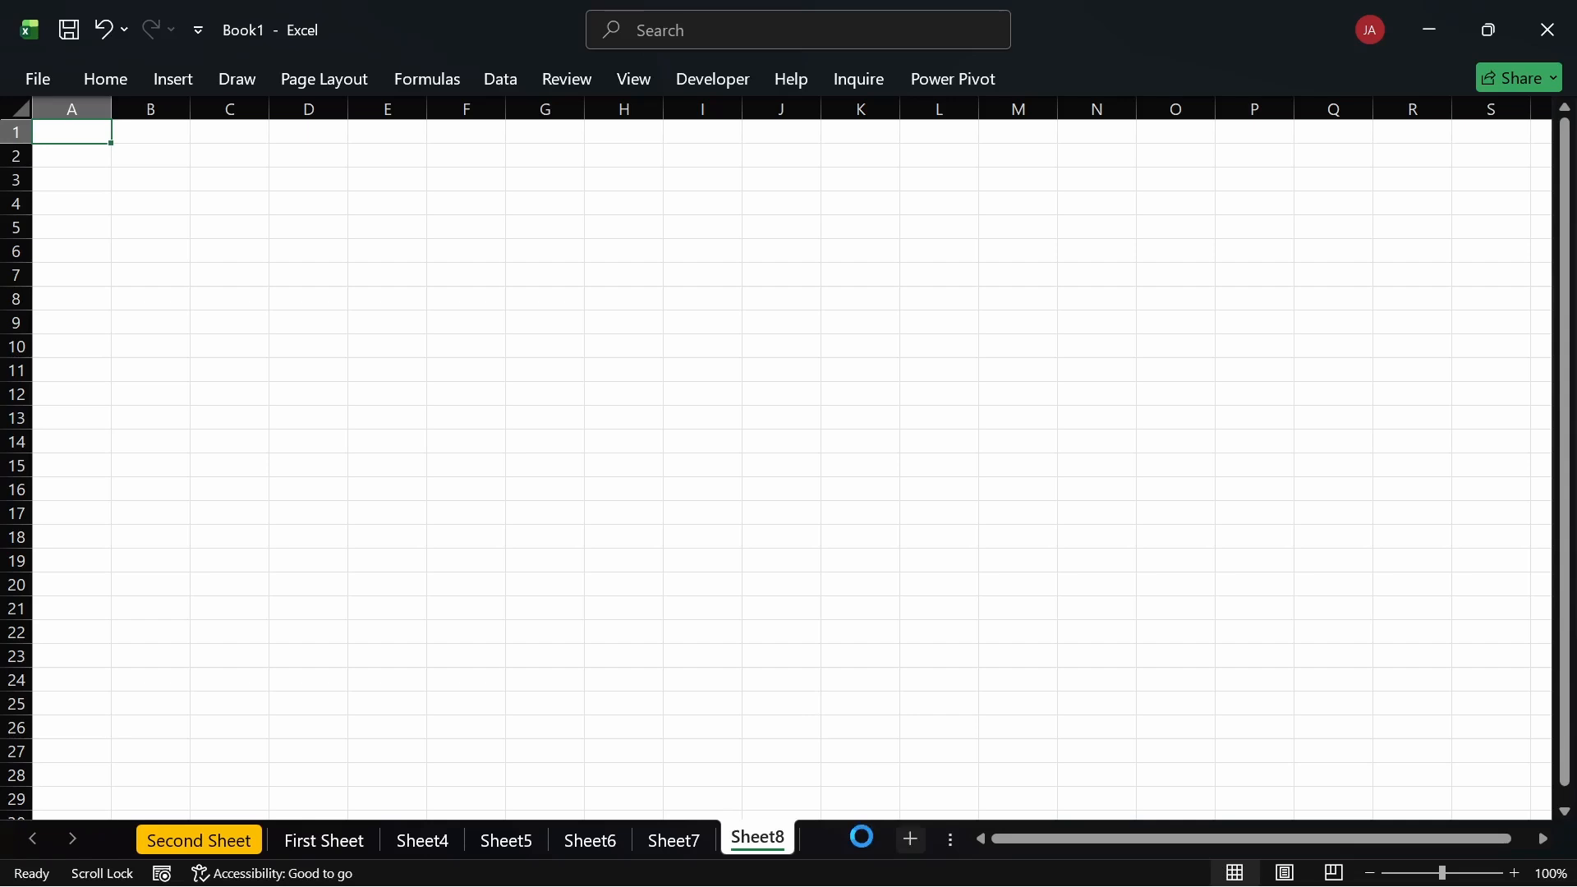
click(911, 838)
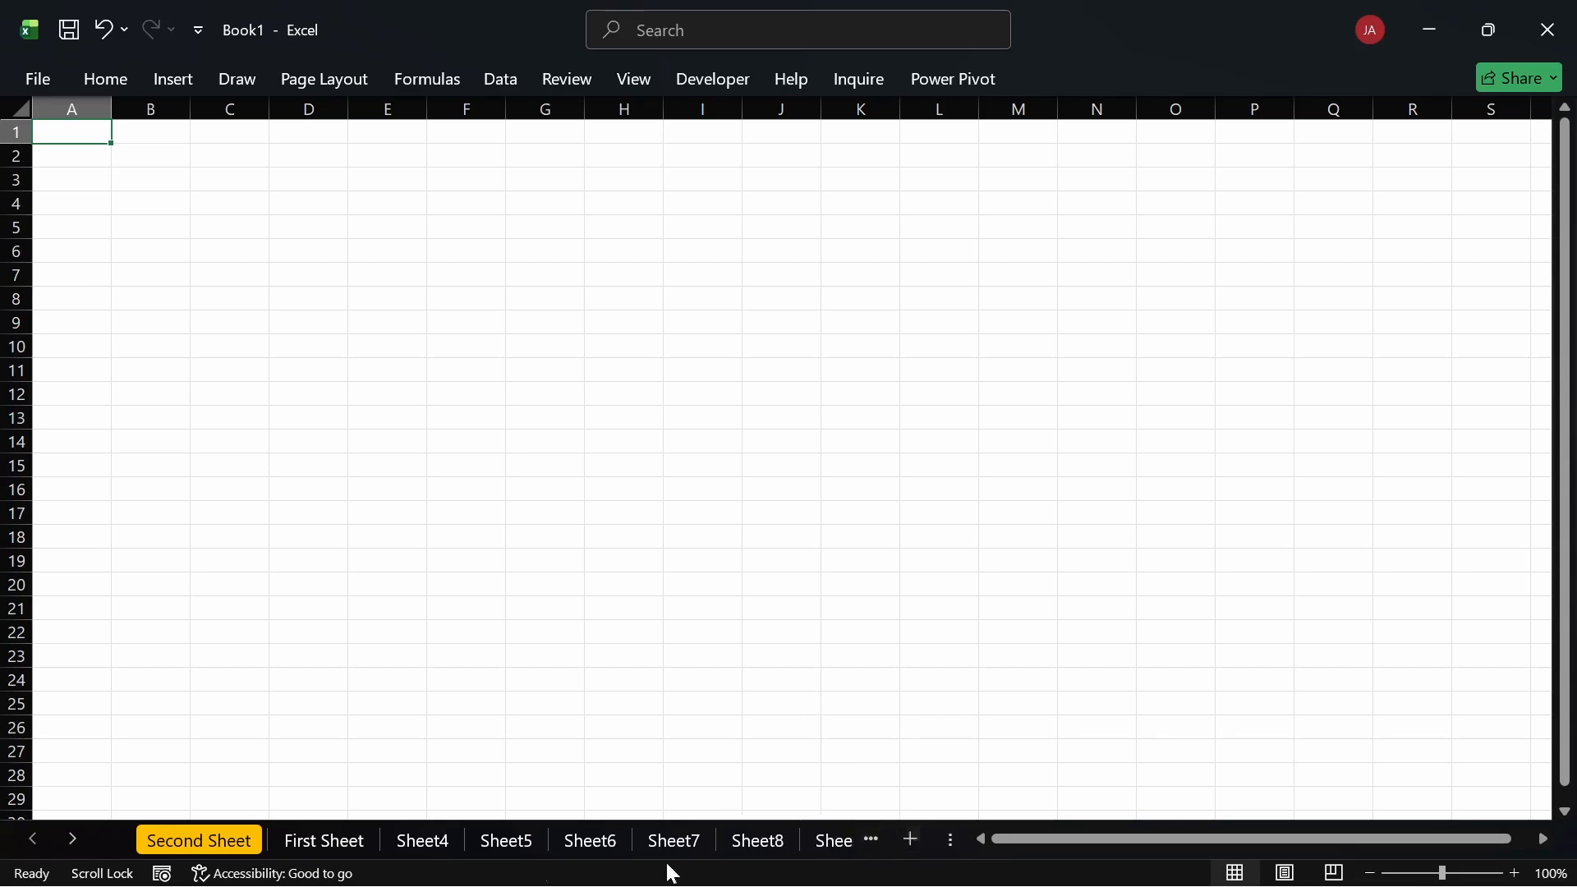
click(75, 839)
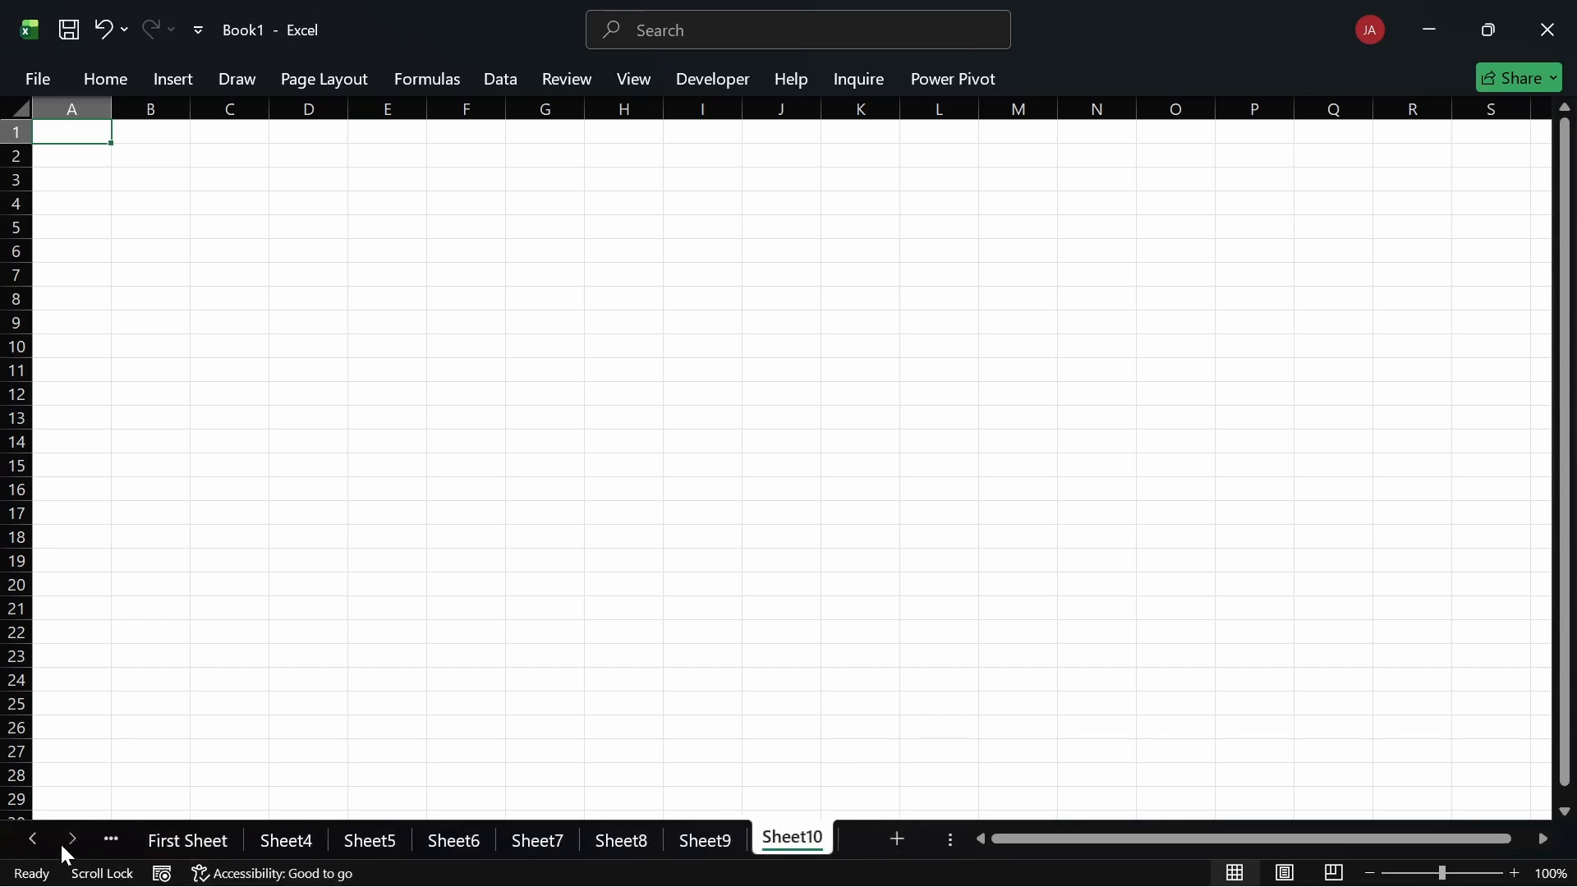
click(36, 837)
click(70, 841)
click(32, 839)
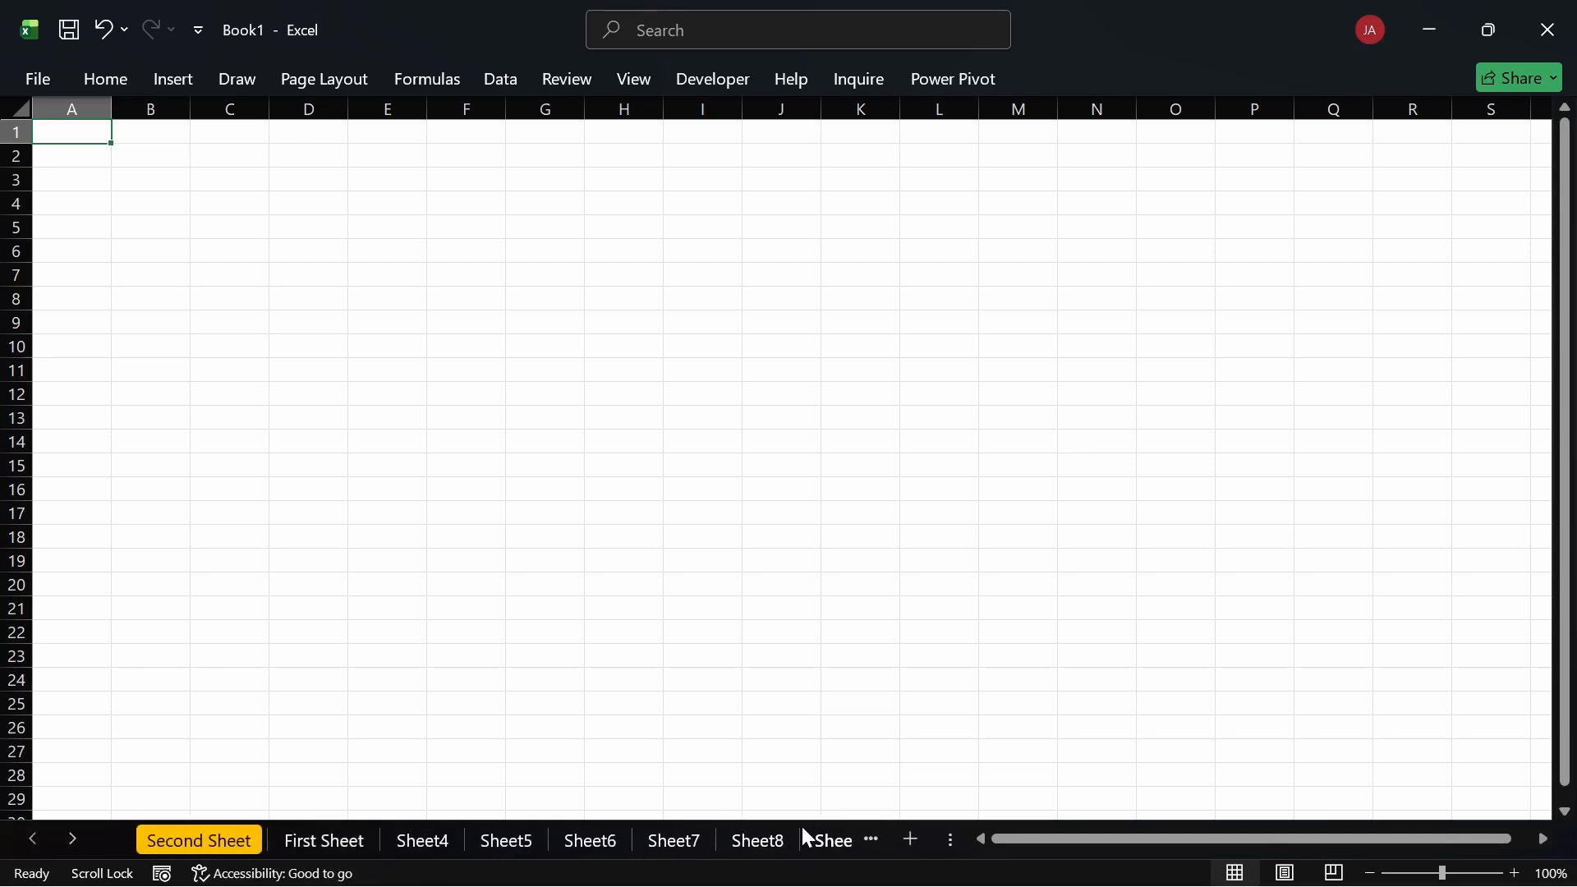
Step: Group Sheet7 through Sheet9 and delete them together
click(661, 838)
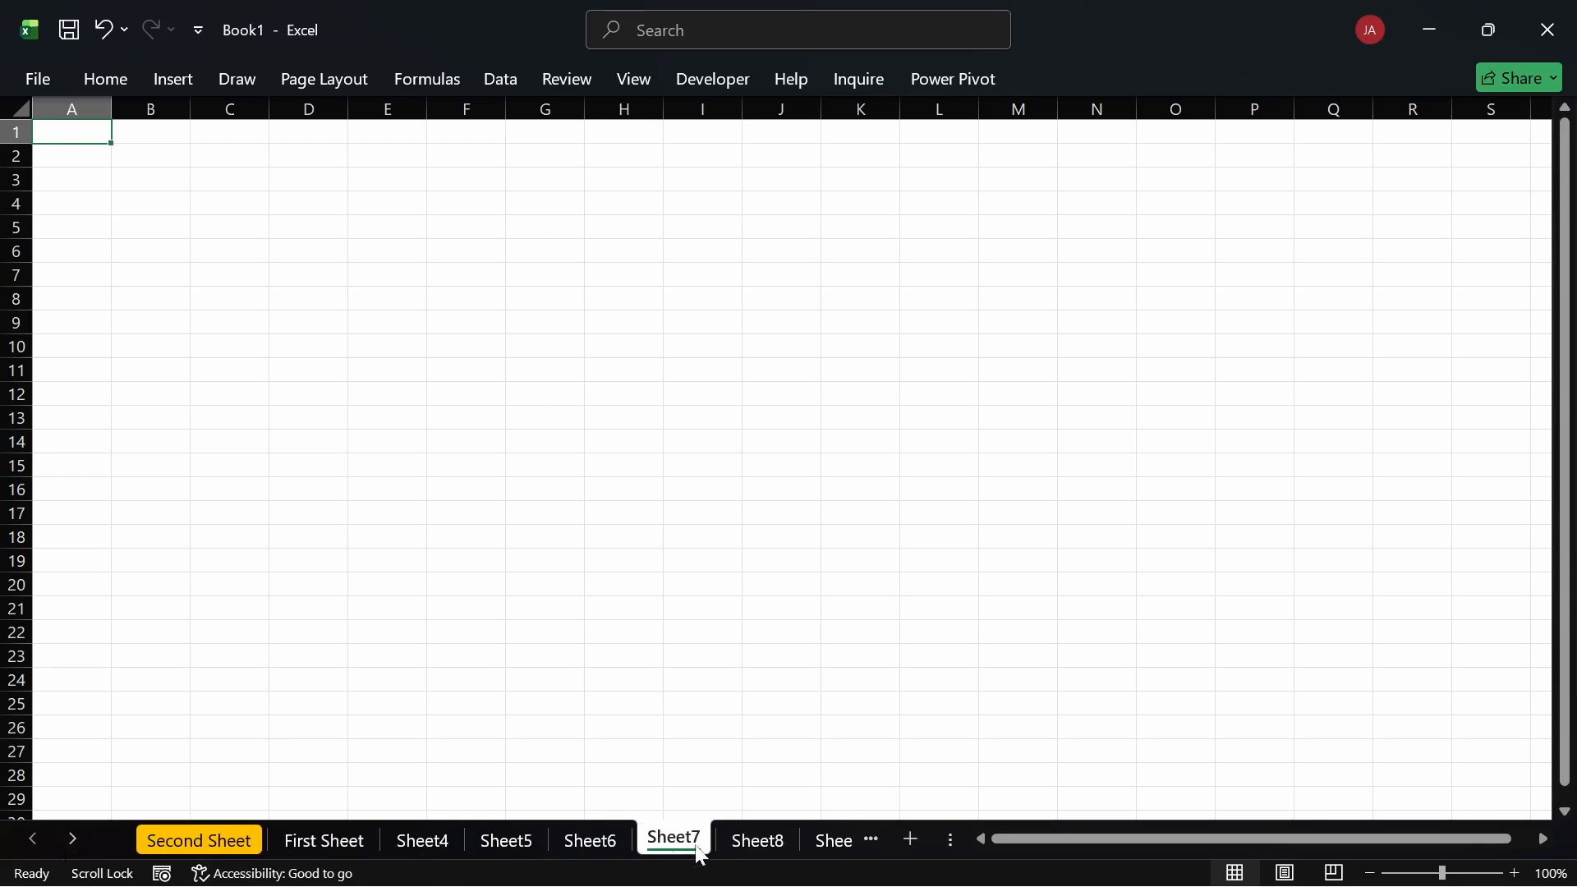
shift+click(829, 843)
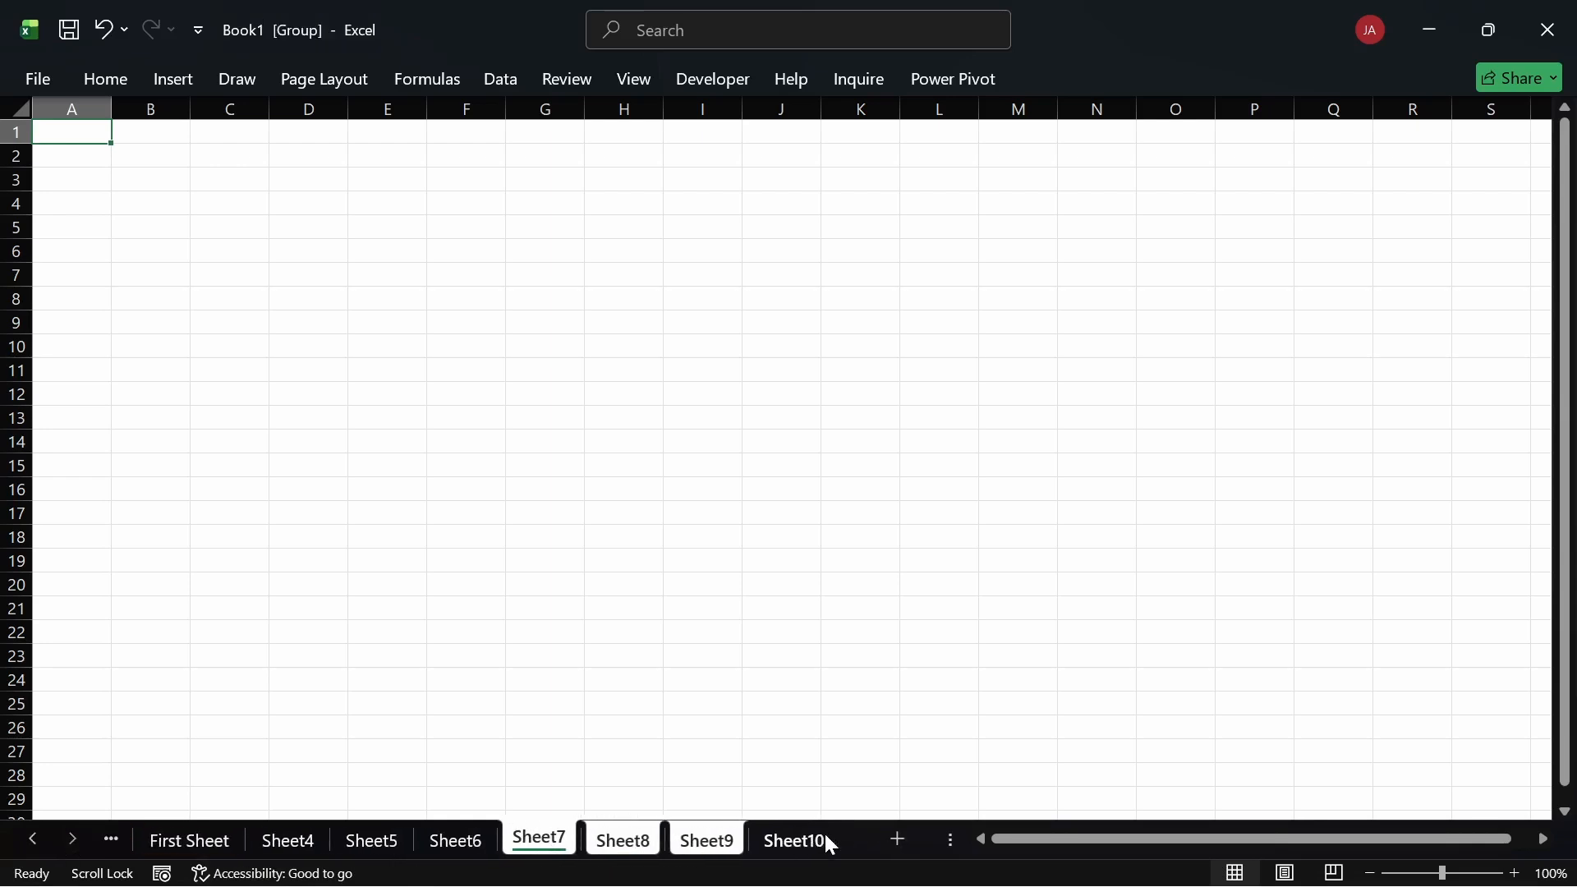
right_click(717, 846)
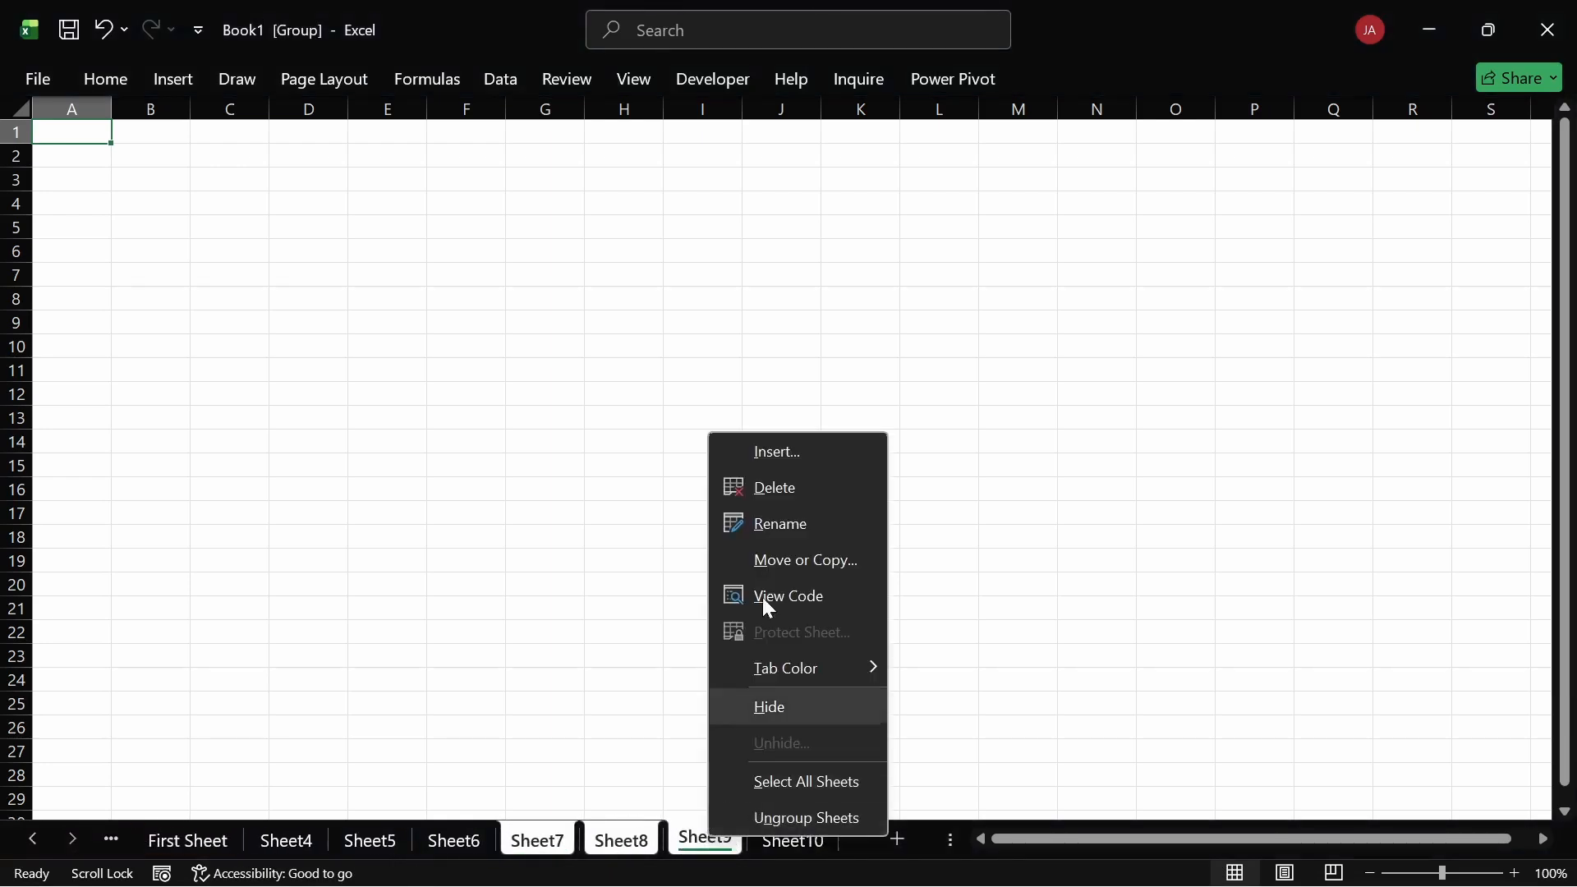
click(780, 489)
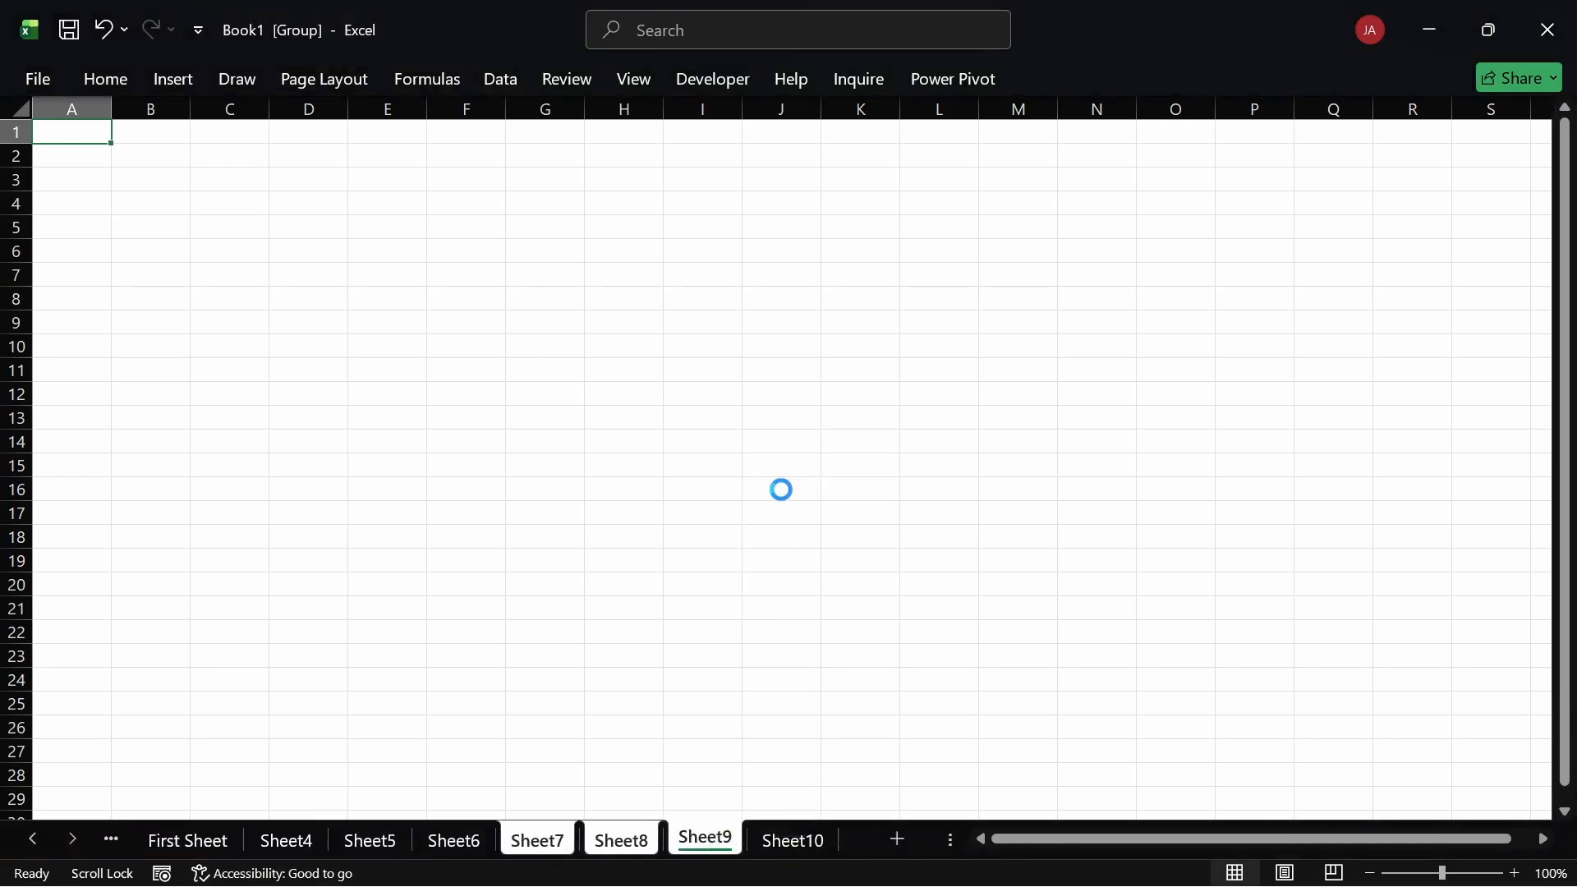
click(33, 839)
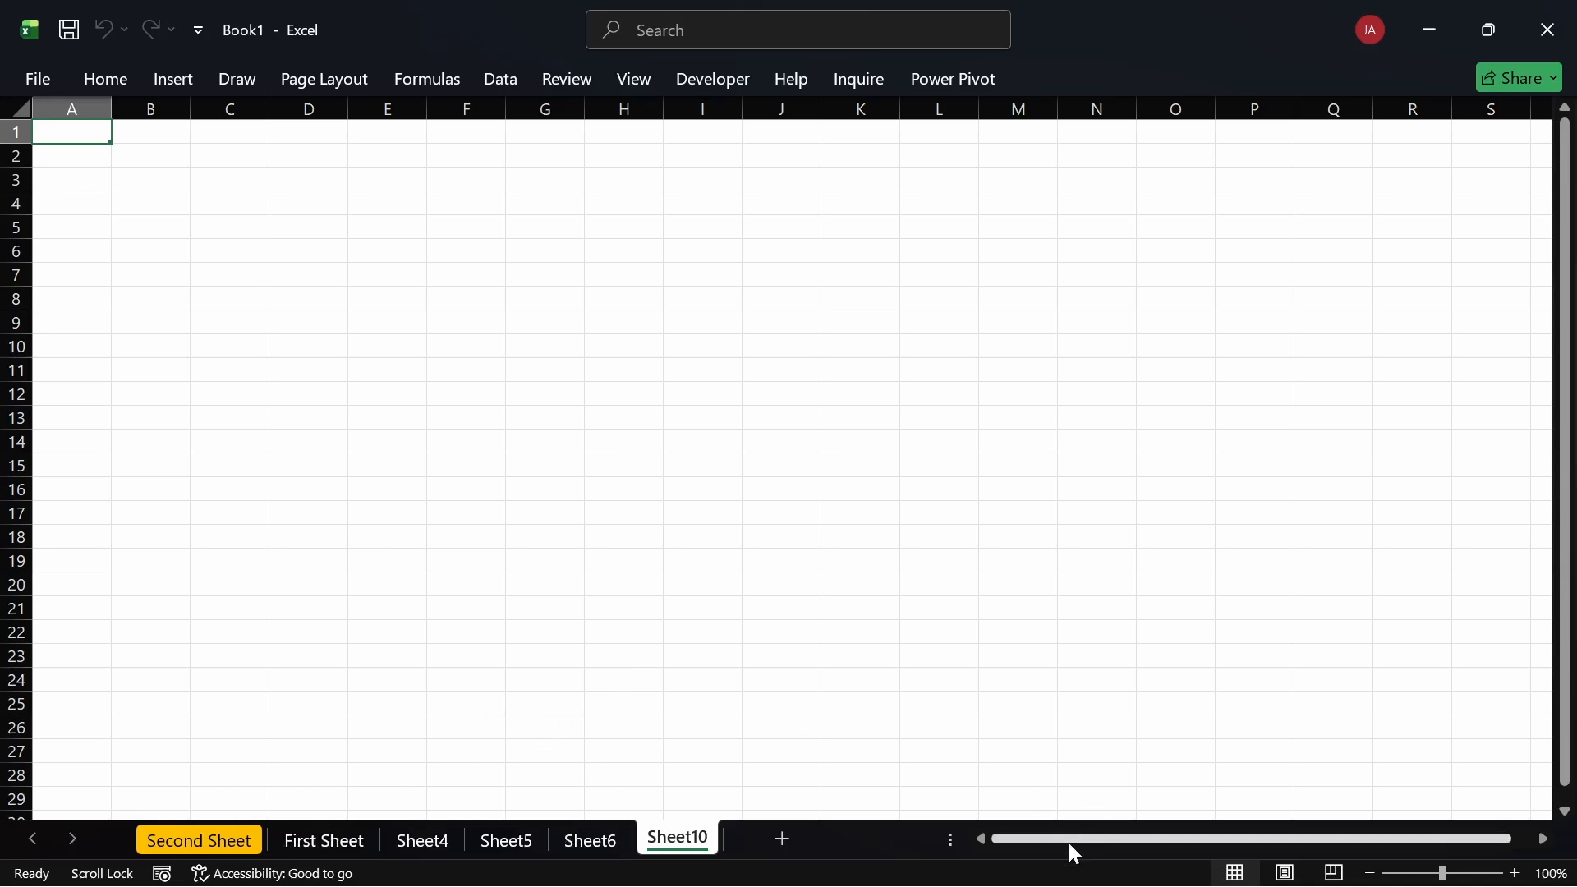
drag(1038, 839, 1004, 842)
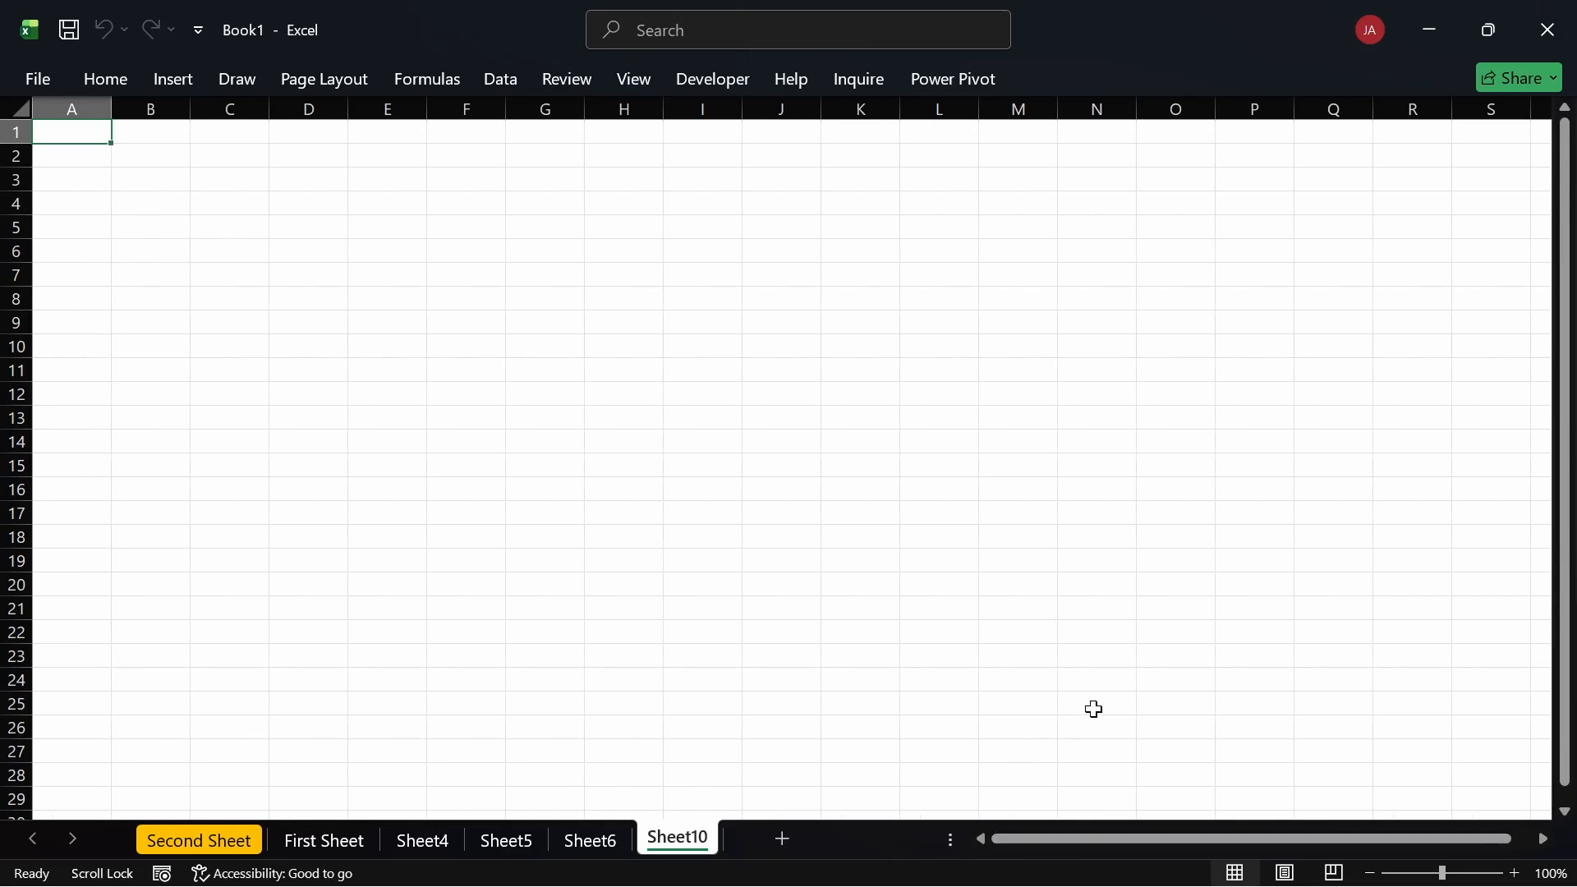
scroll(1092, 708, right, 4)
scroll(1092, 707, right, 5)
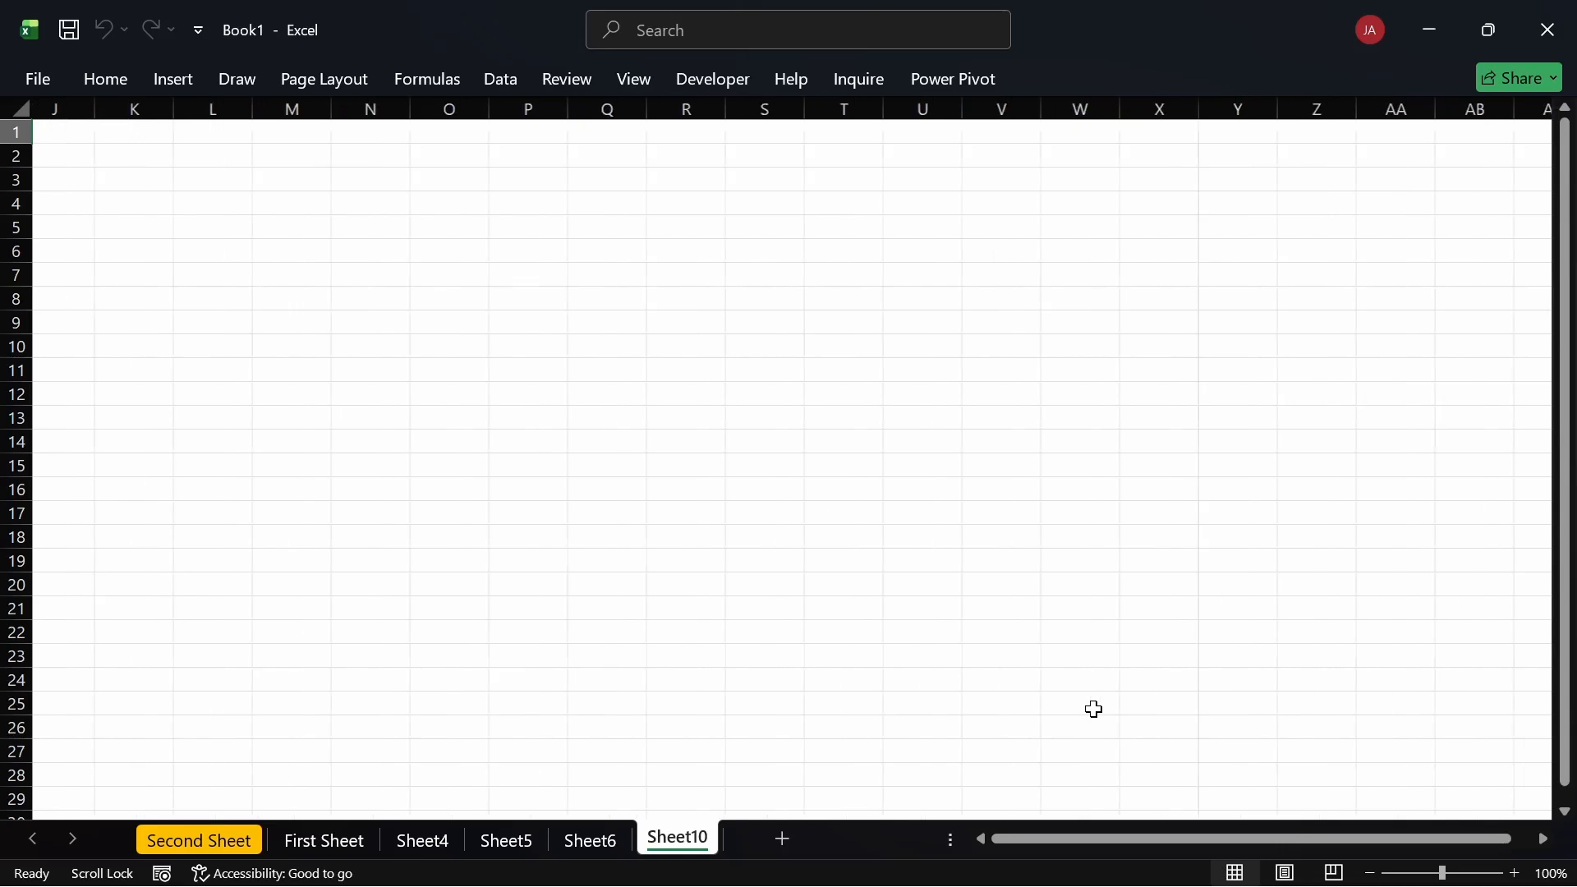
scroll(1093, 708, right, 7)
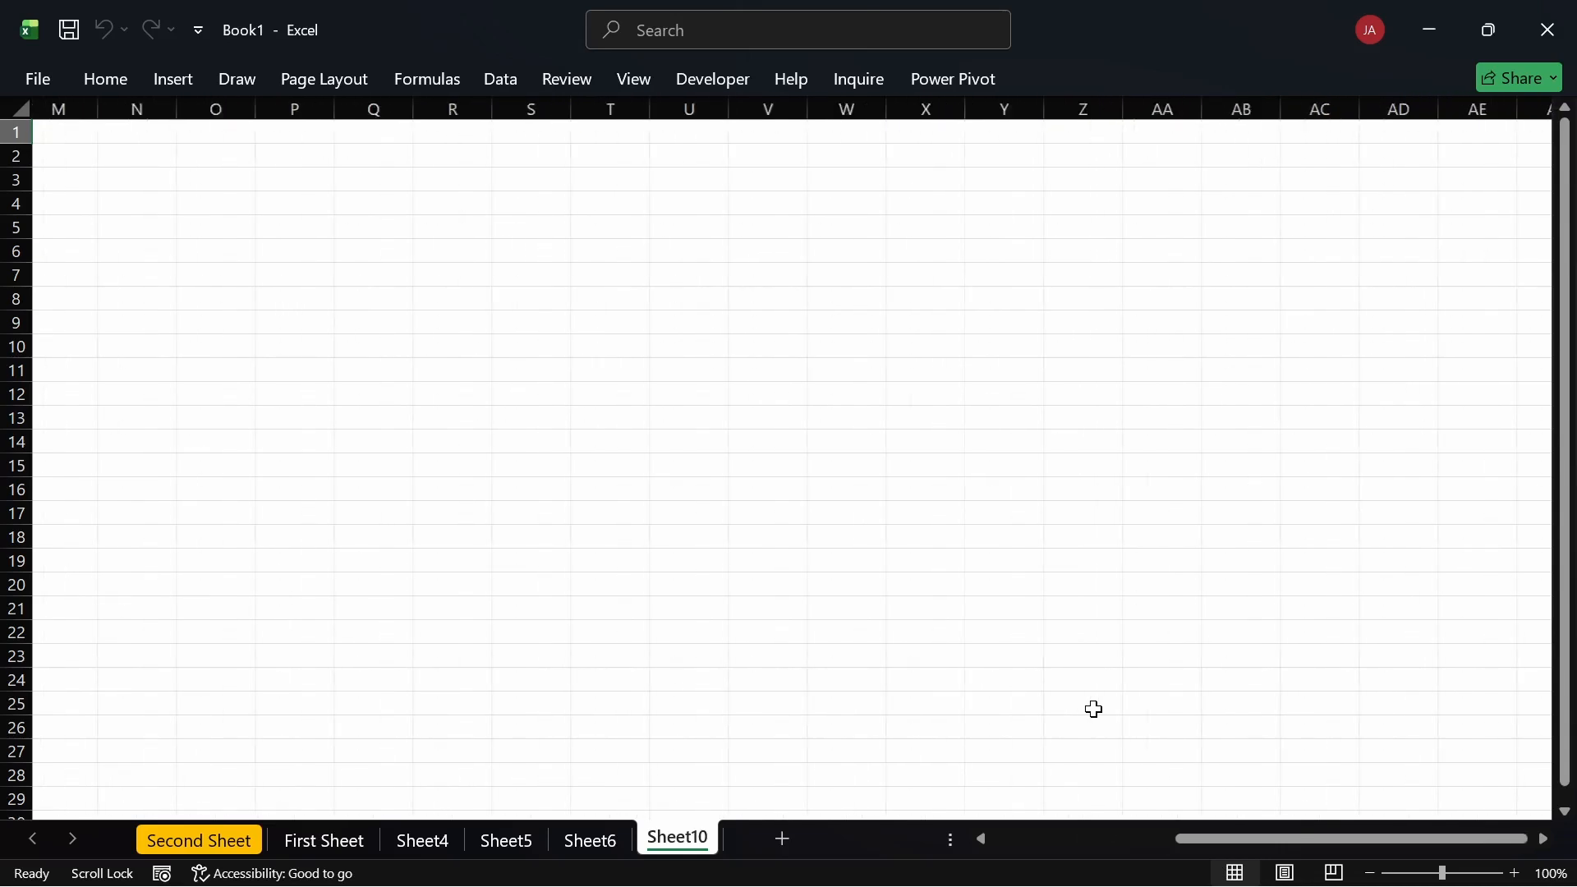
scroll(1092, 708, right, 7)
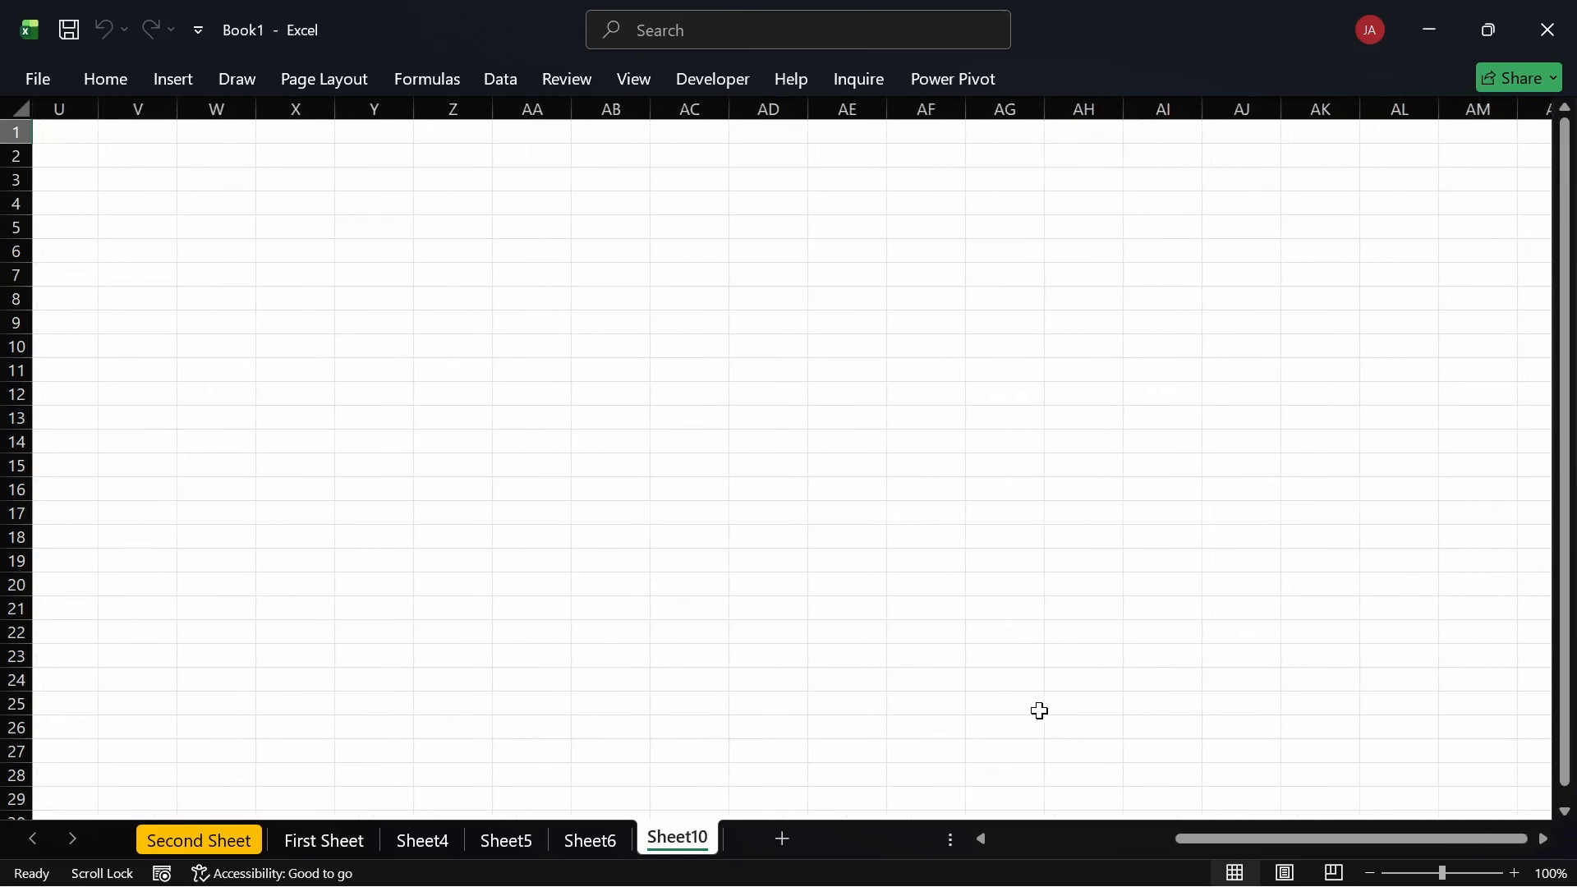
scroll(1038, 710, left, 20)
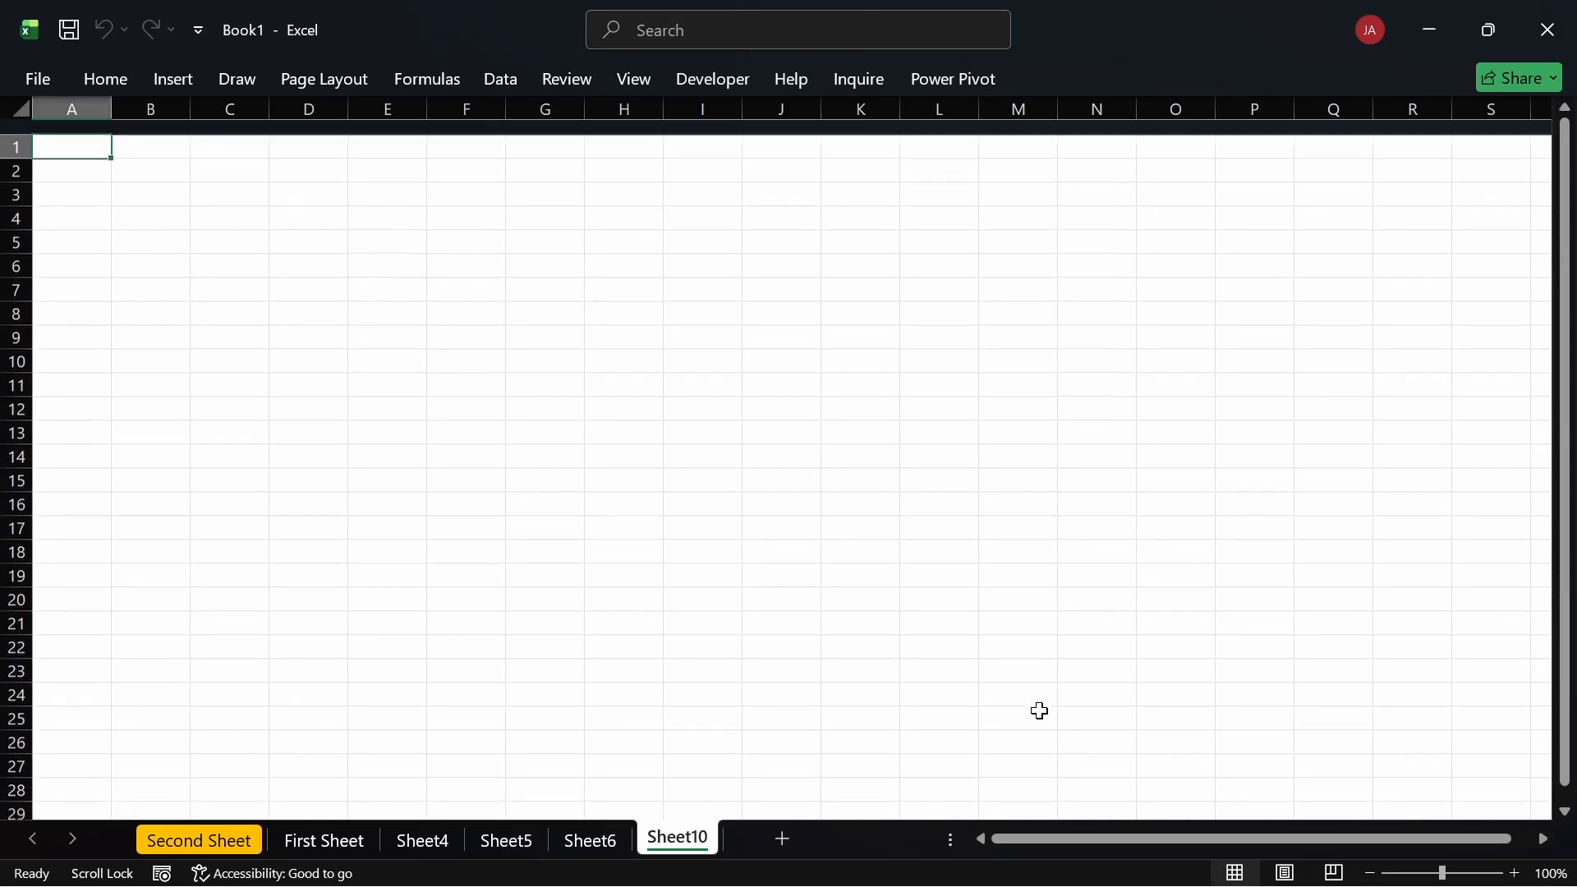
scroll(1039, 711, down, 8)
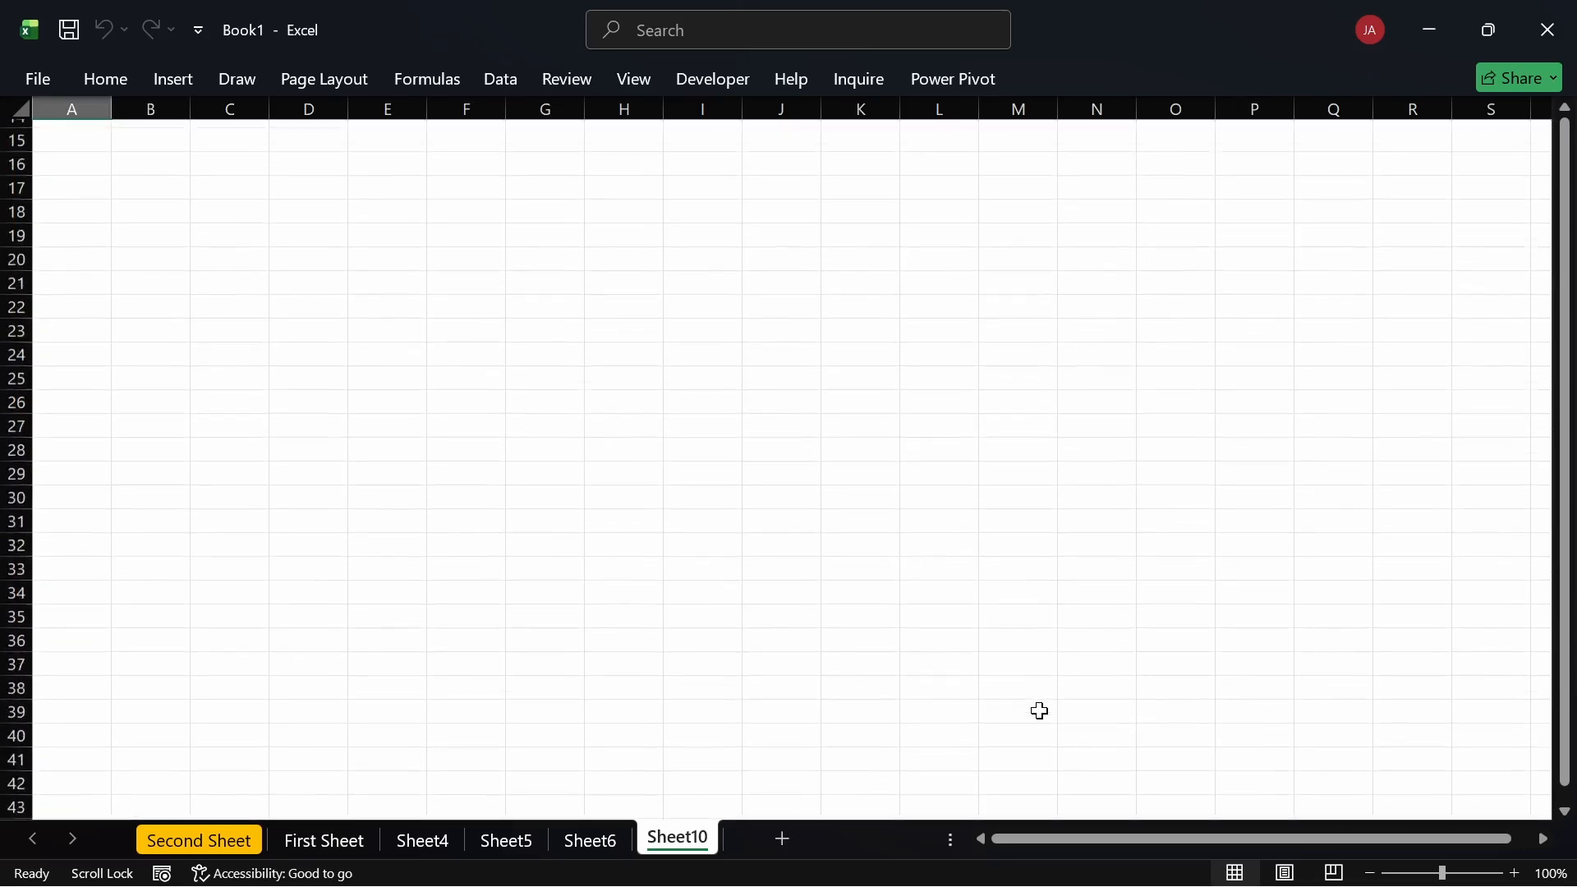
scroll(1038, 710, up, 8)
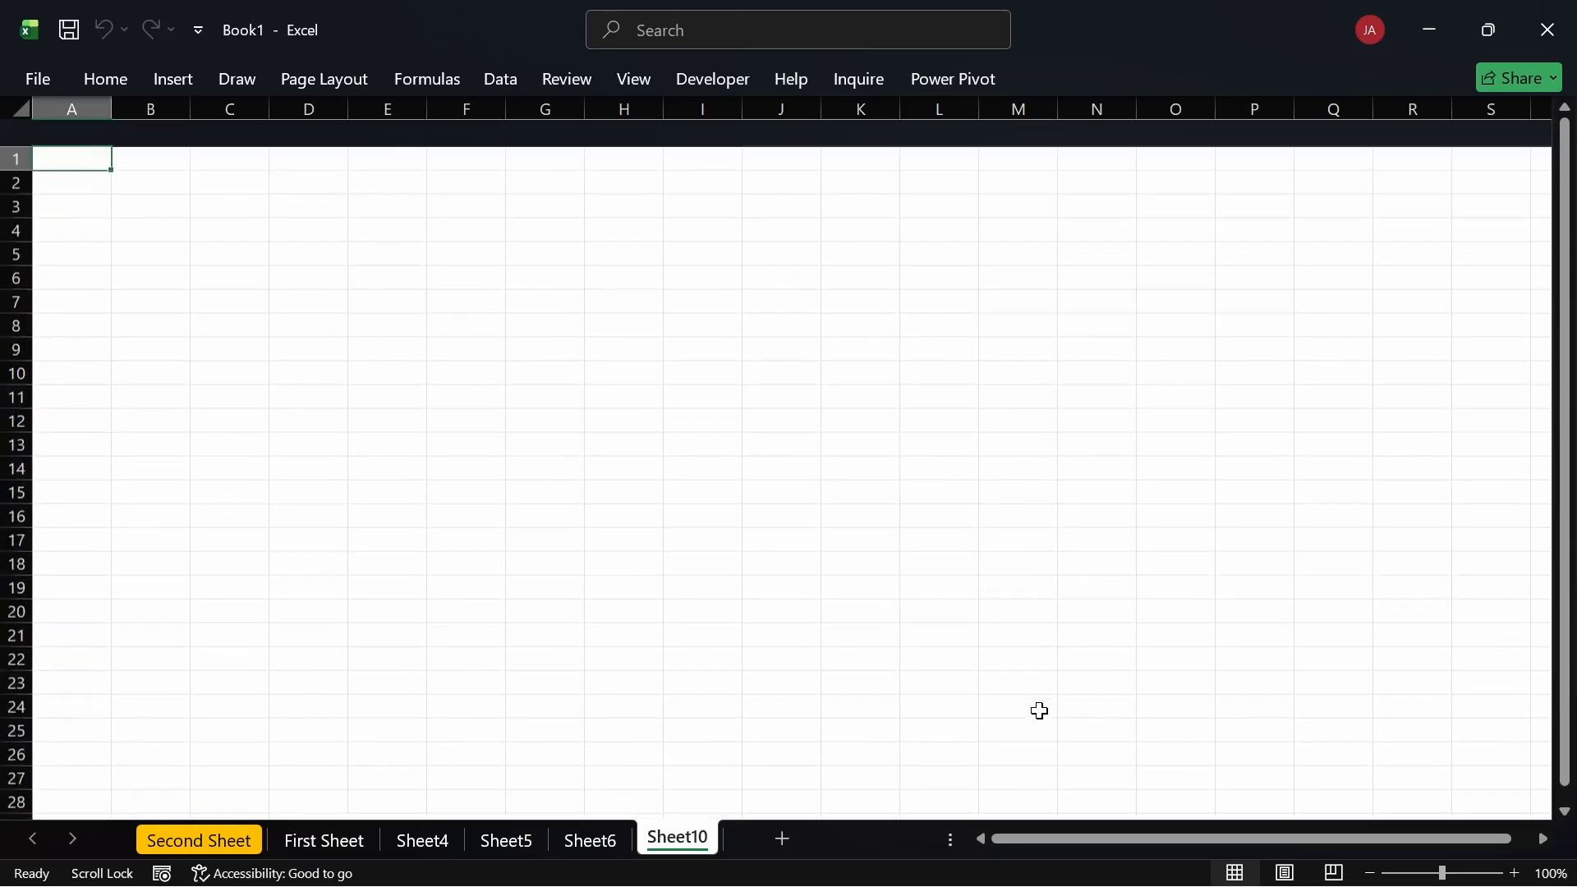
click(1039, 711)
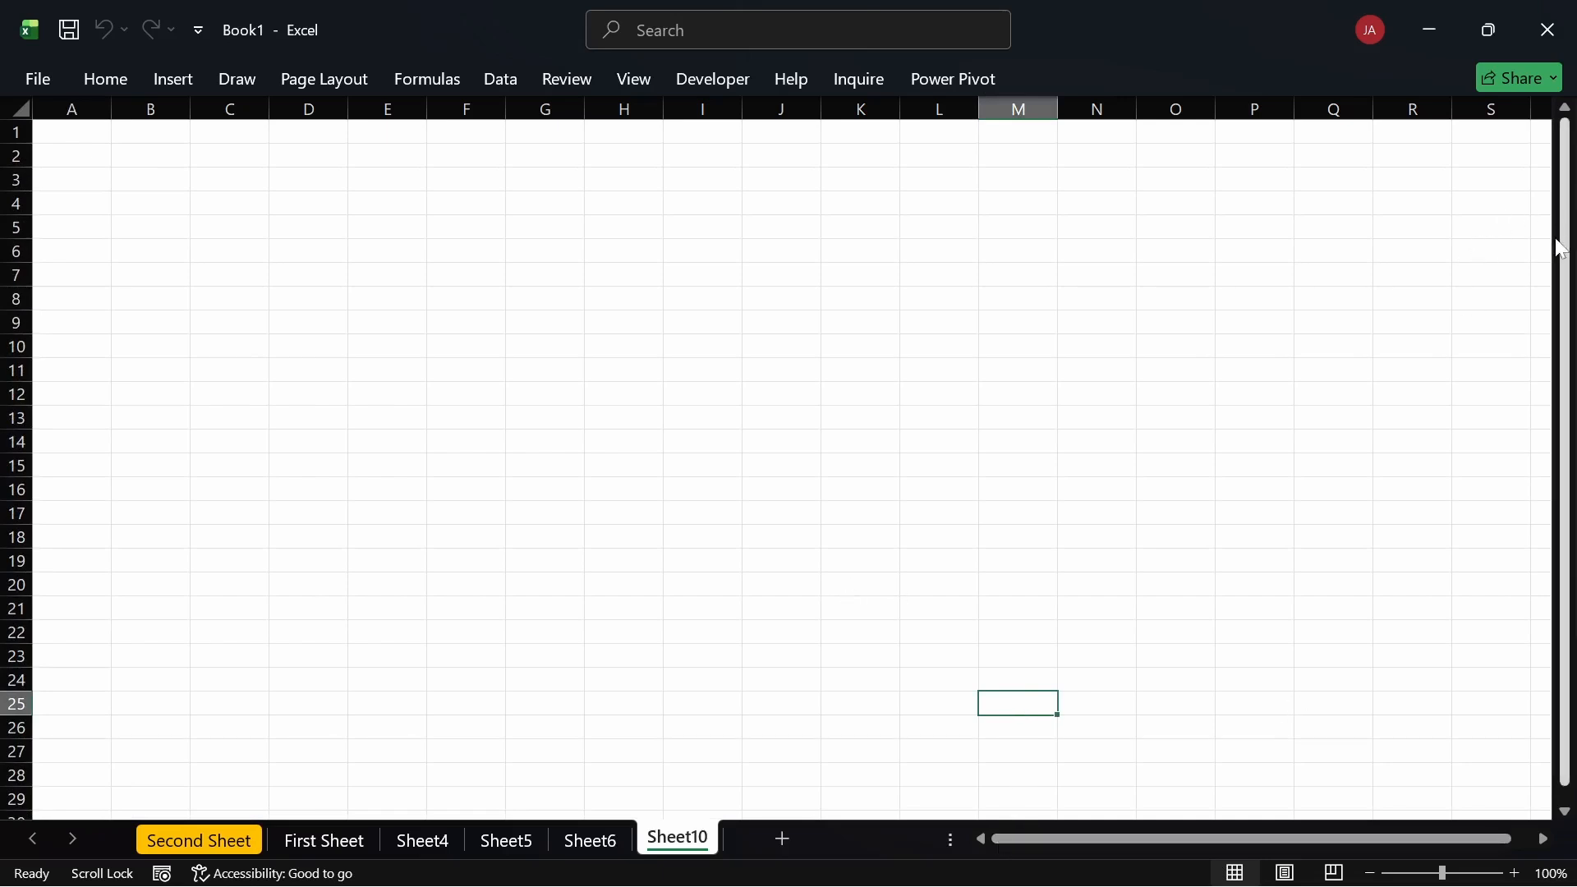
Step: Try zoom levels around 180–200% with the slider, then return to 96%
drag(1562, 246, 1554, 250)
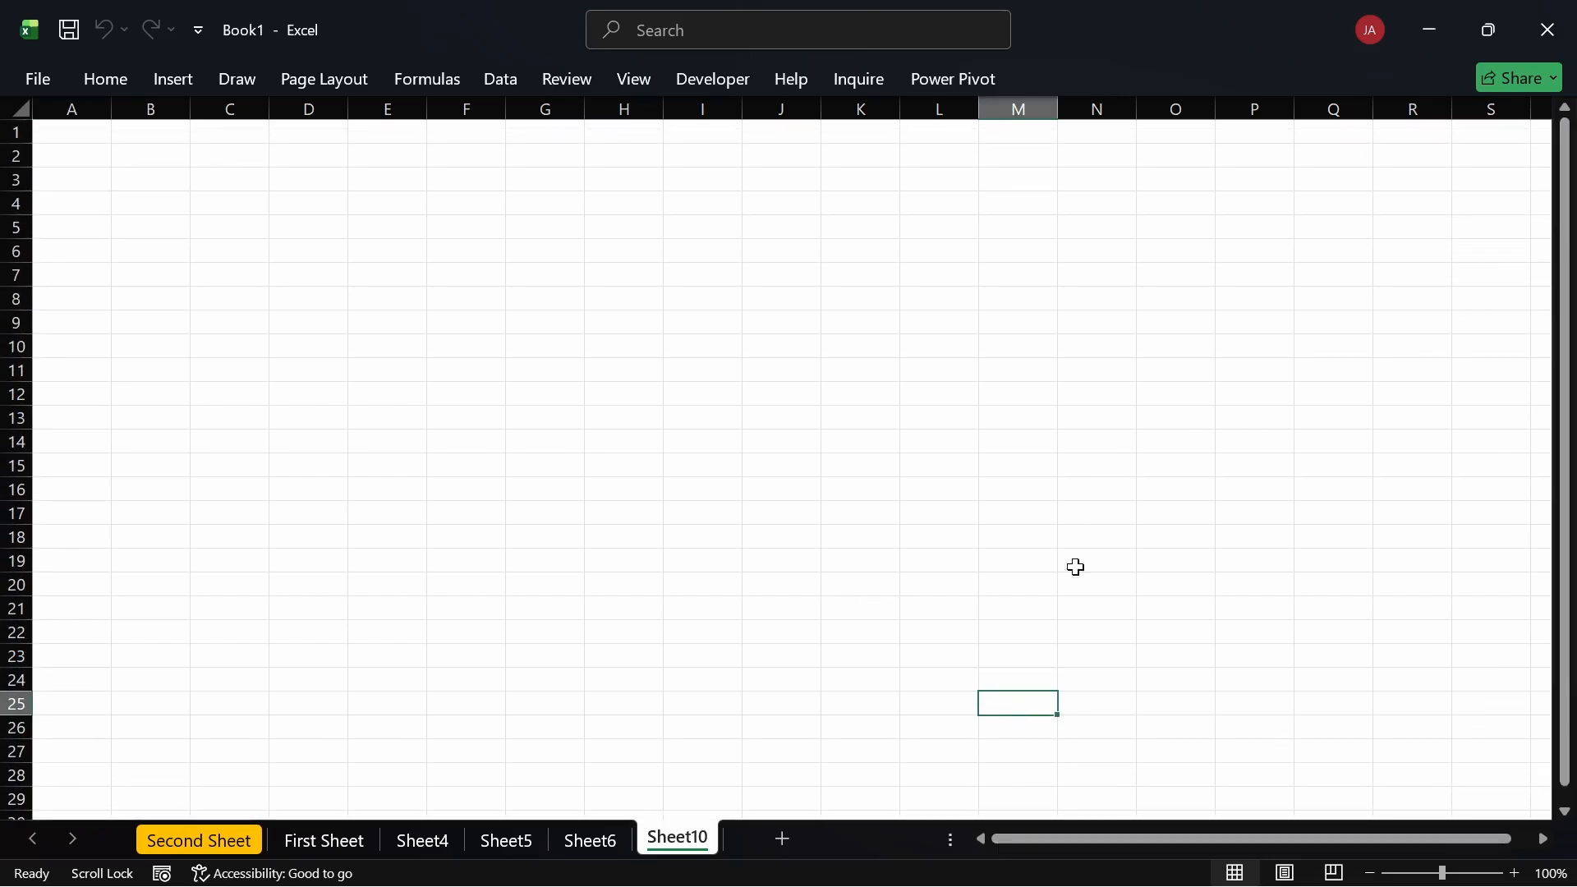
click(802, 660)
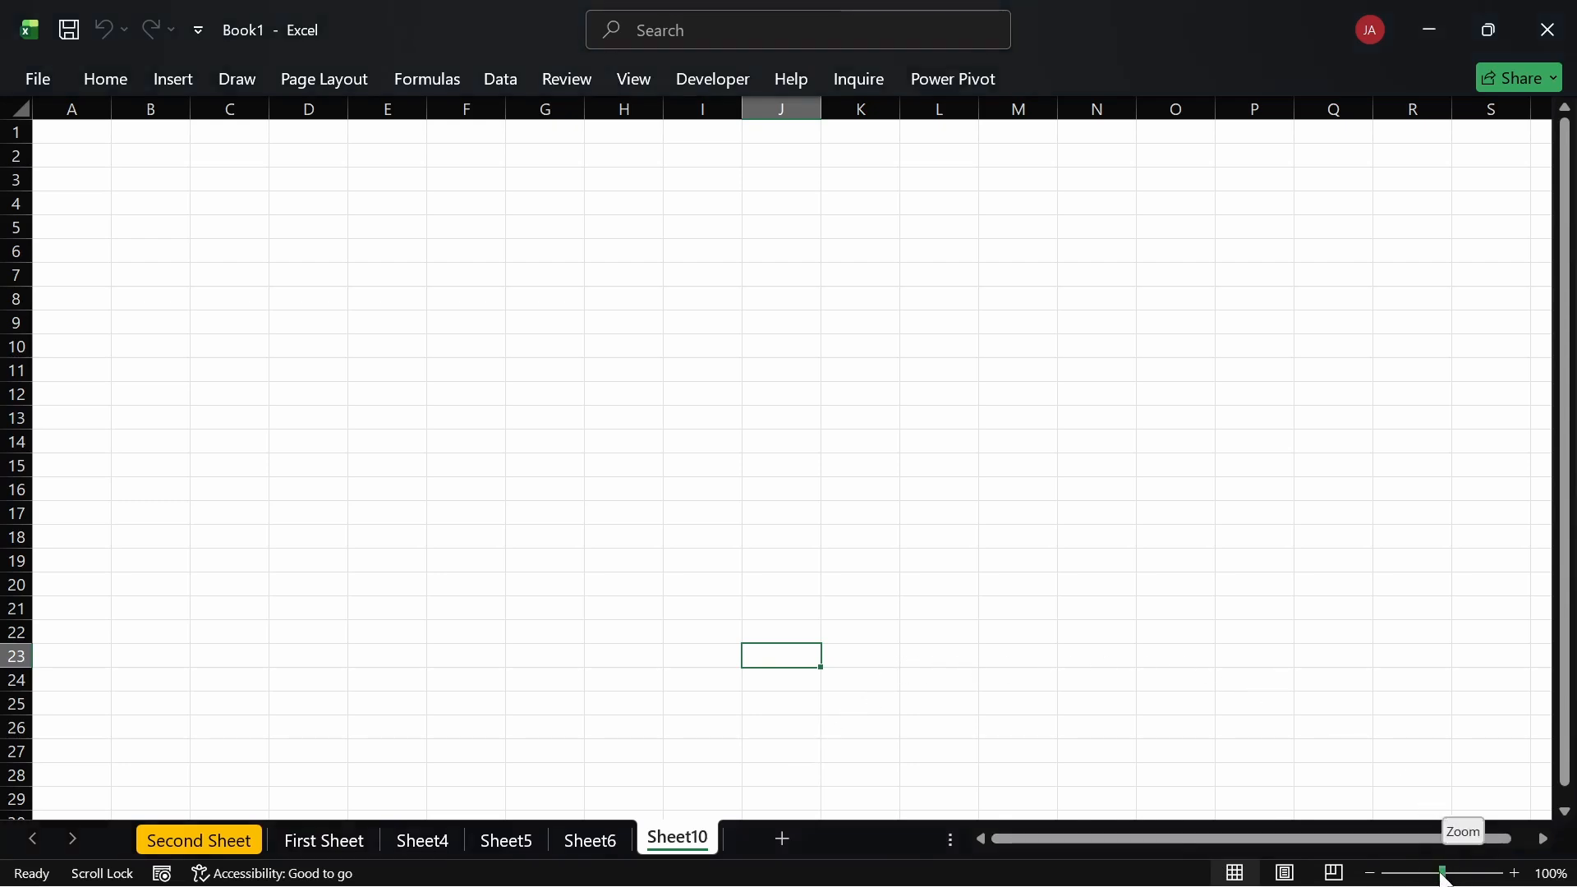
drag(1450, 879, 1479, 872)
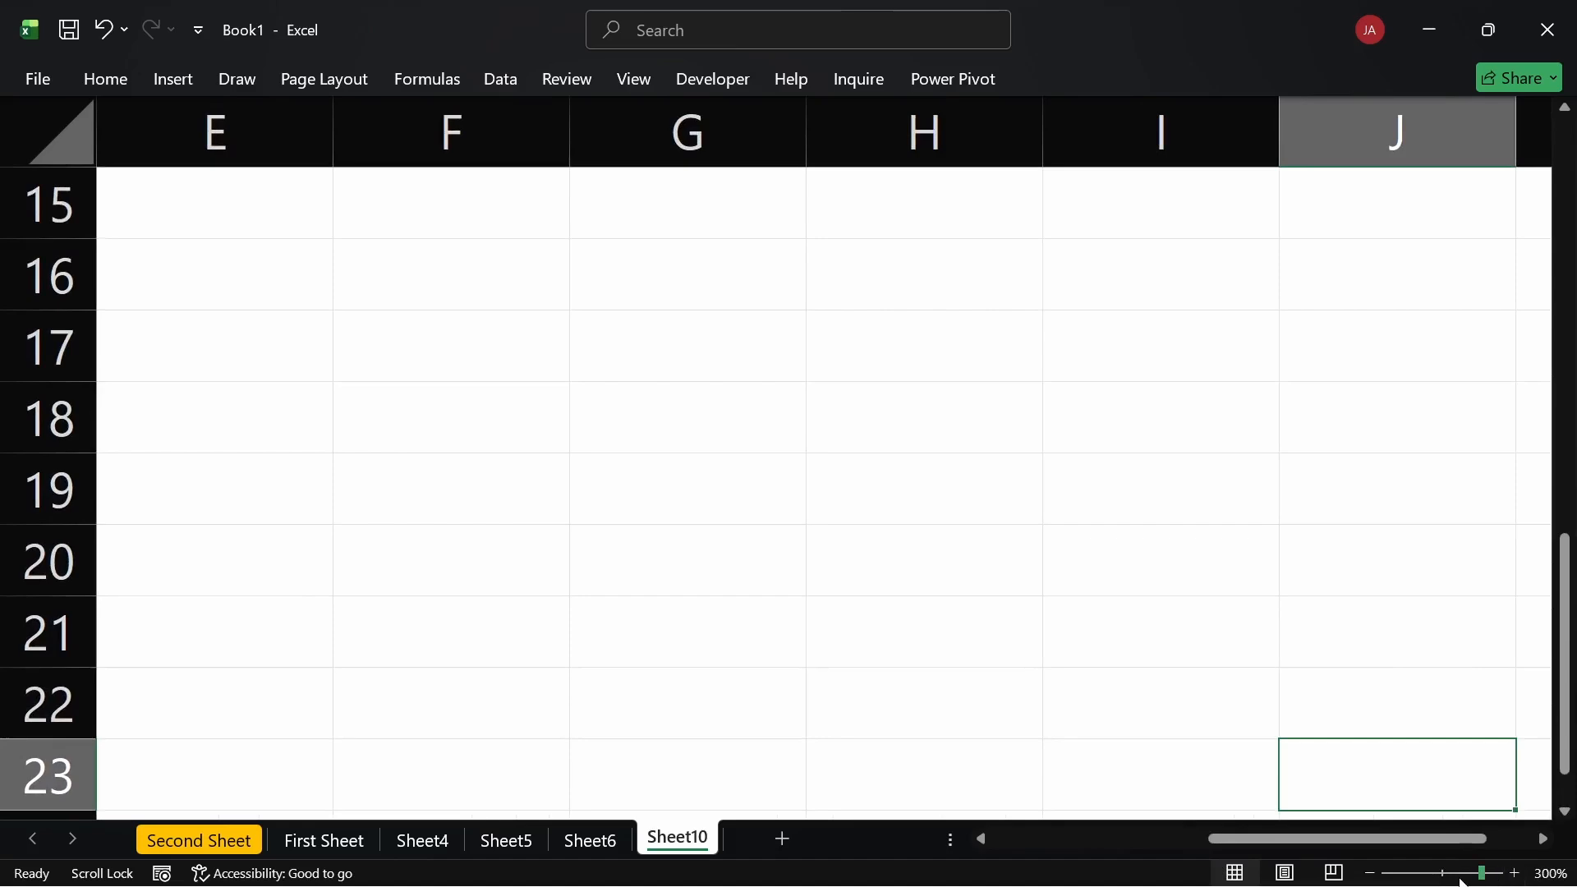
click(1459, 873)
drag(1430, 873, 1471, 880)
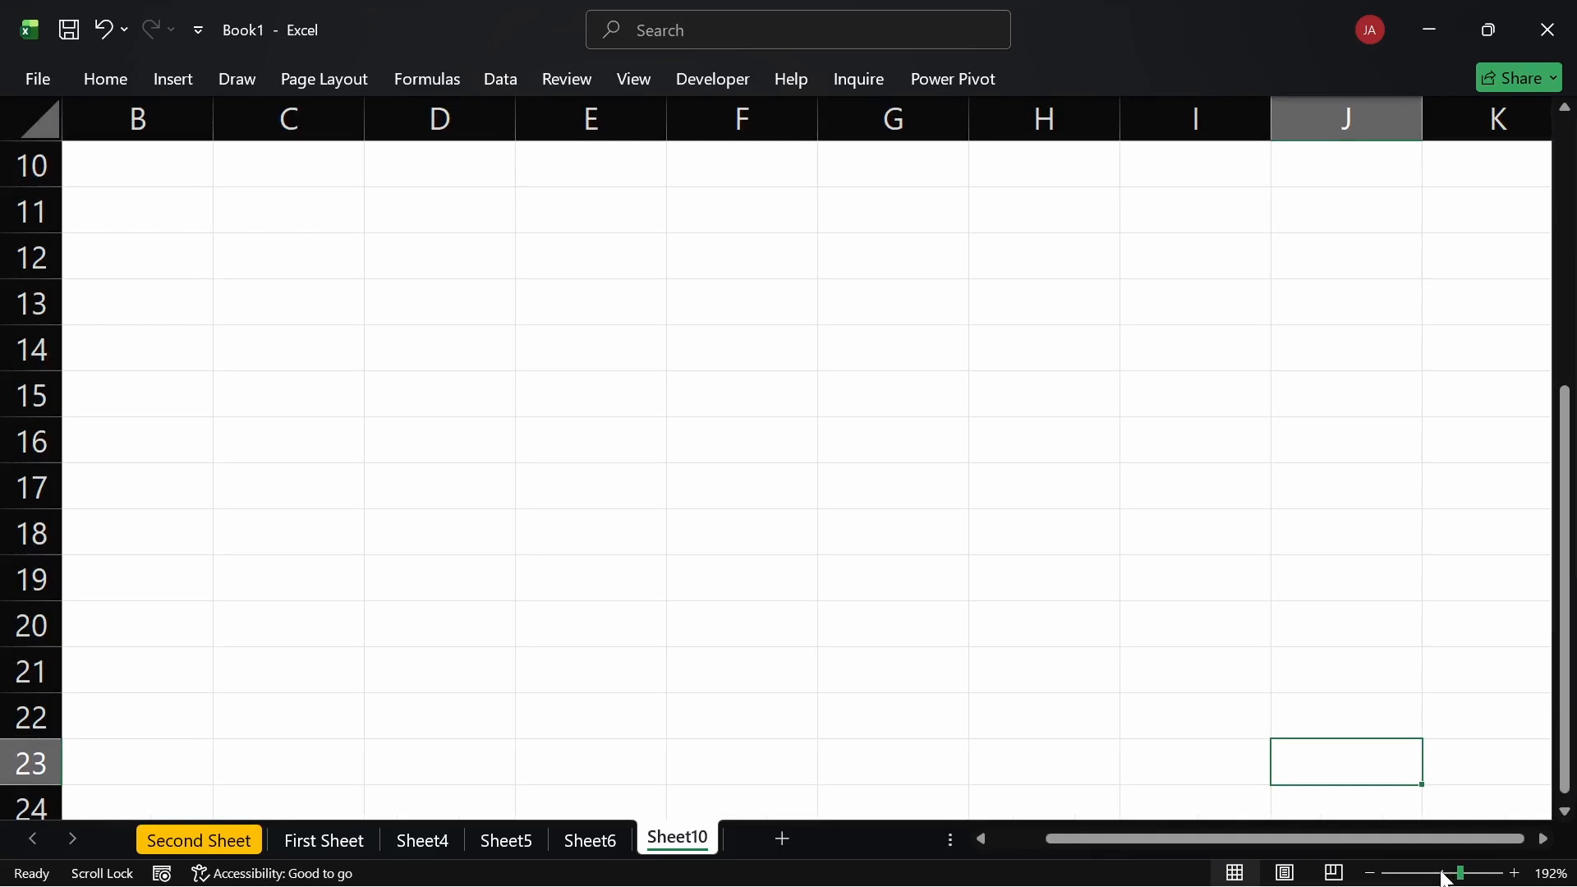
click(1444, 876)
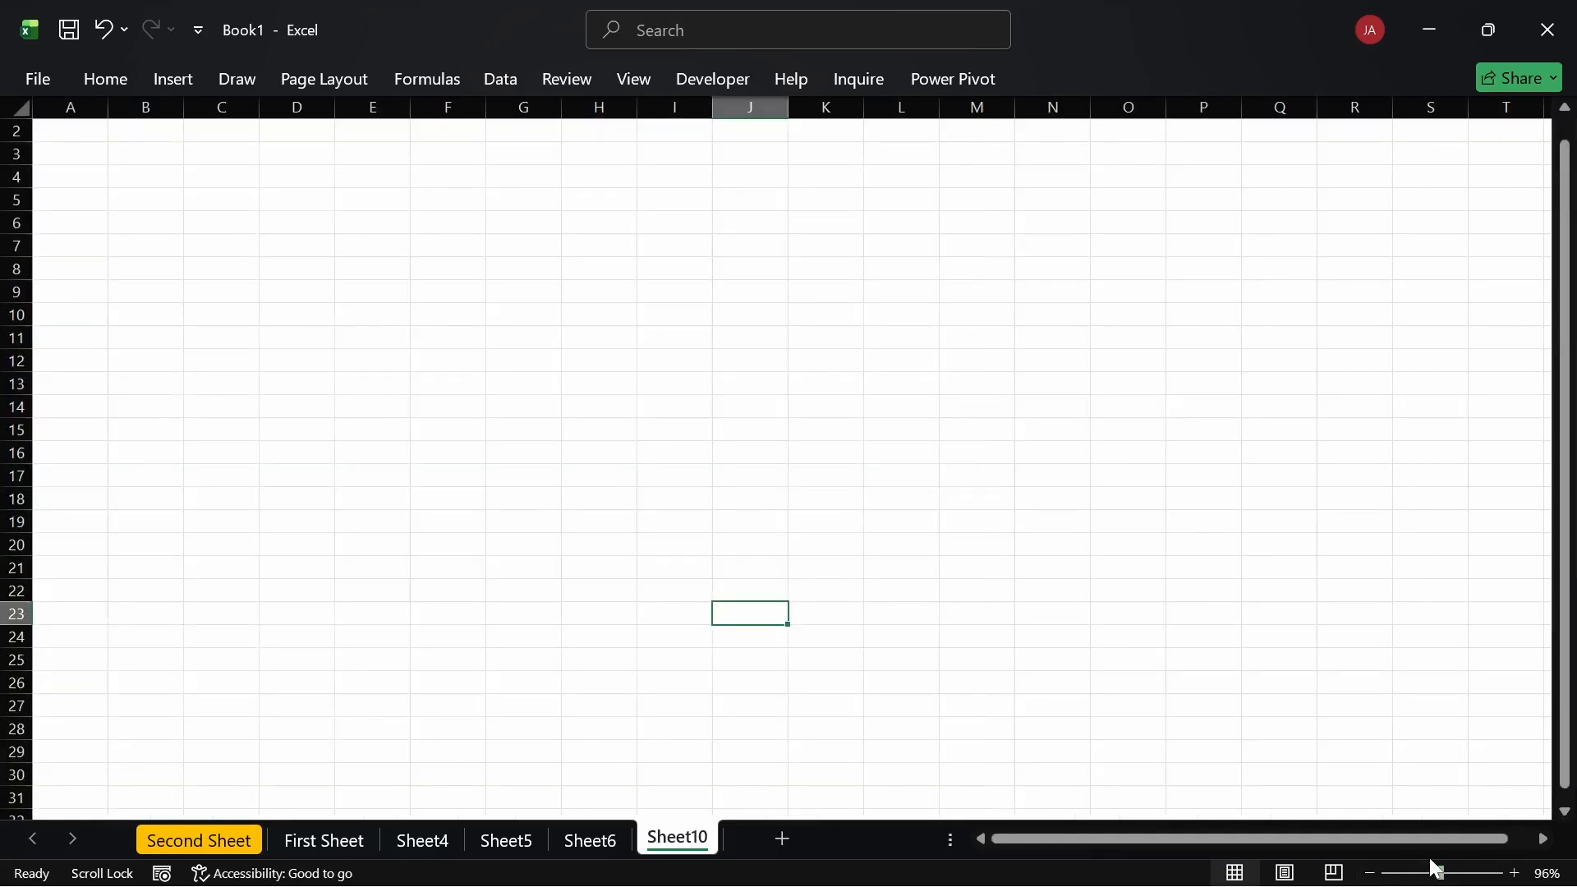
Step: Set a custom zoom of 150% in the Zoom dialog
click(1547, 872)
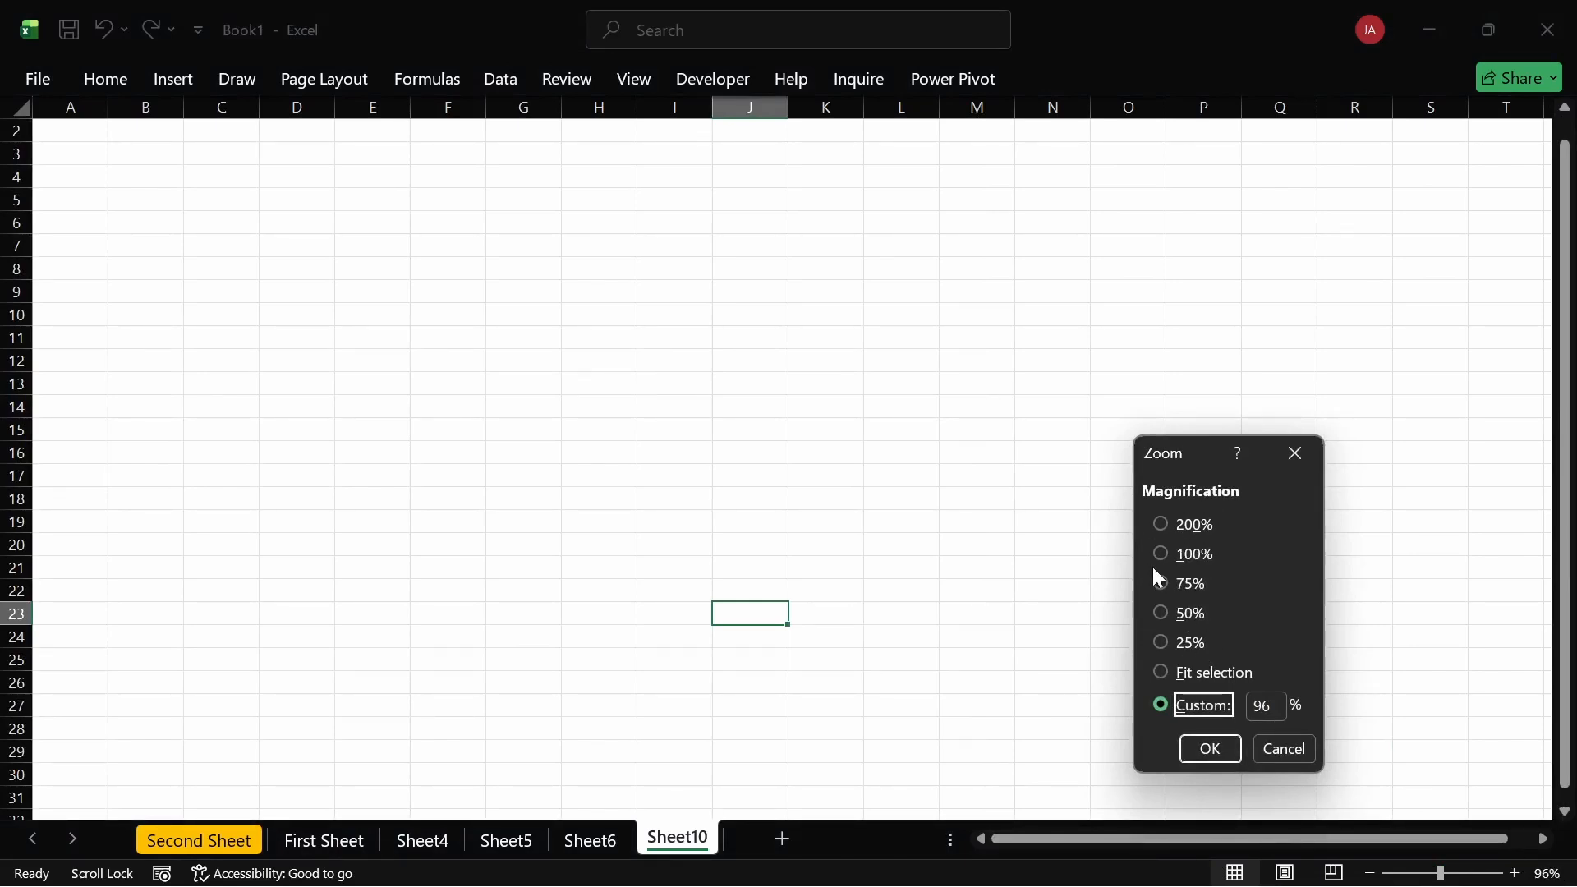
double_click(1263, 705)
text(150)
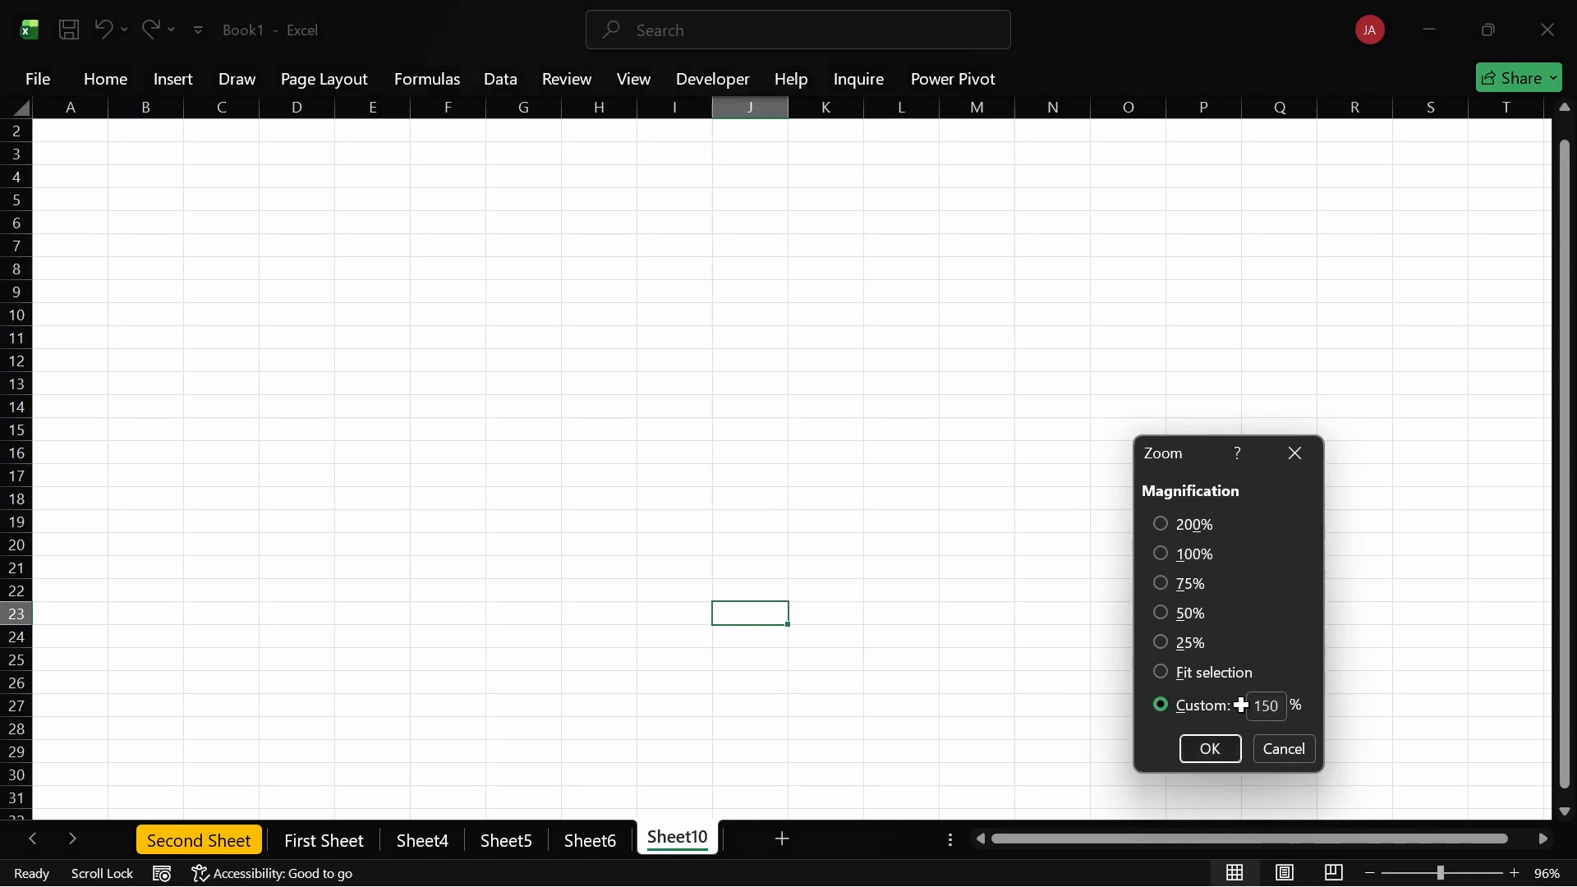
key(Return)
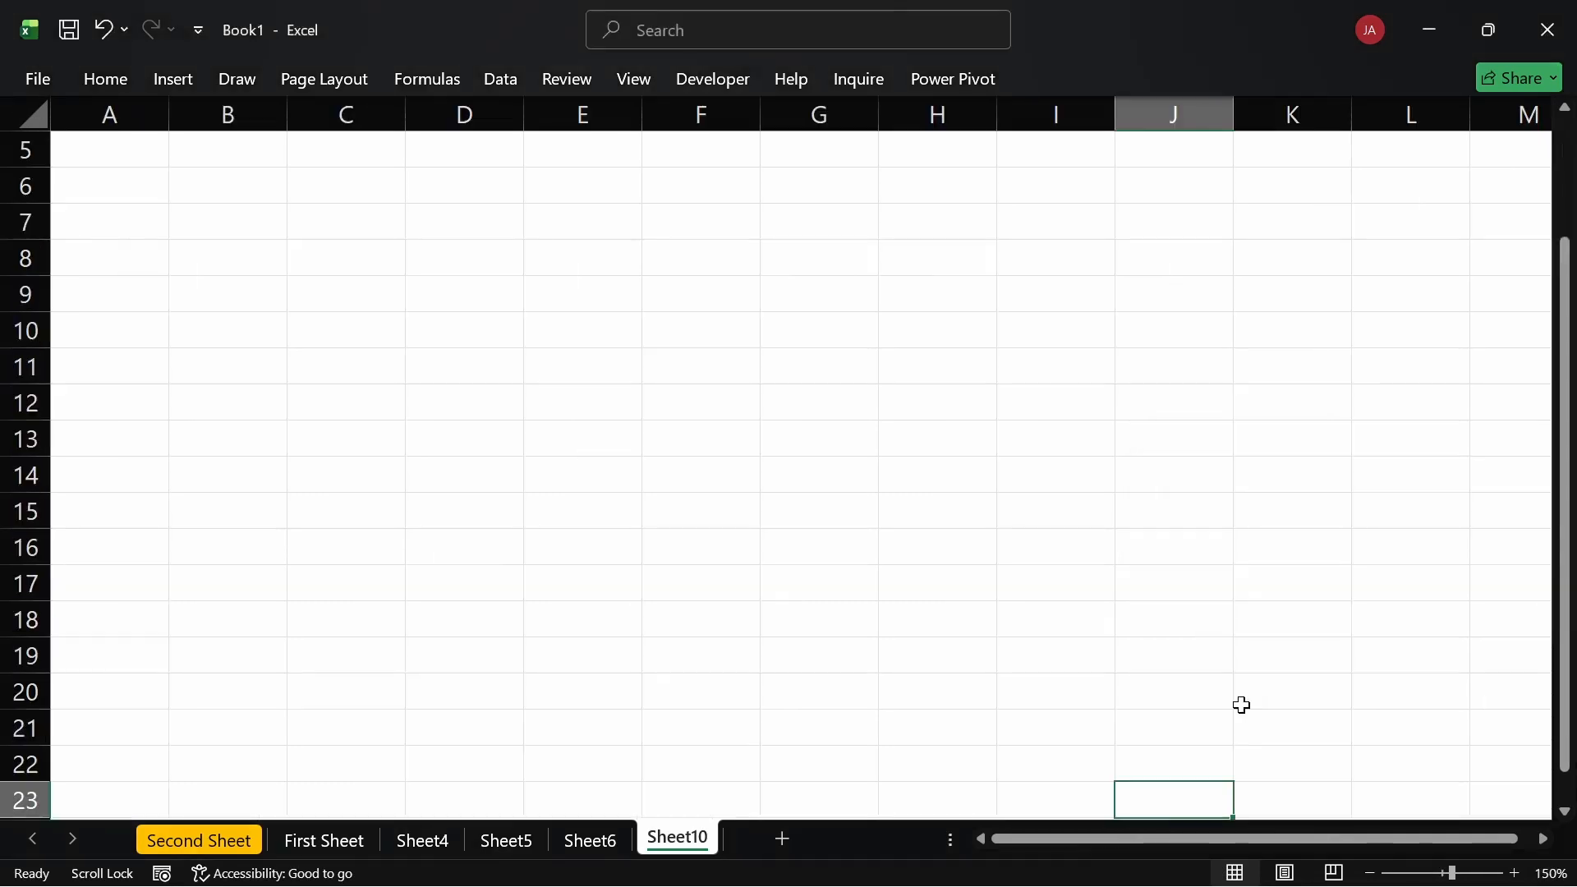
scroll(508, 488, up, 1)
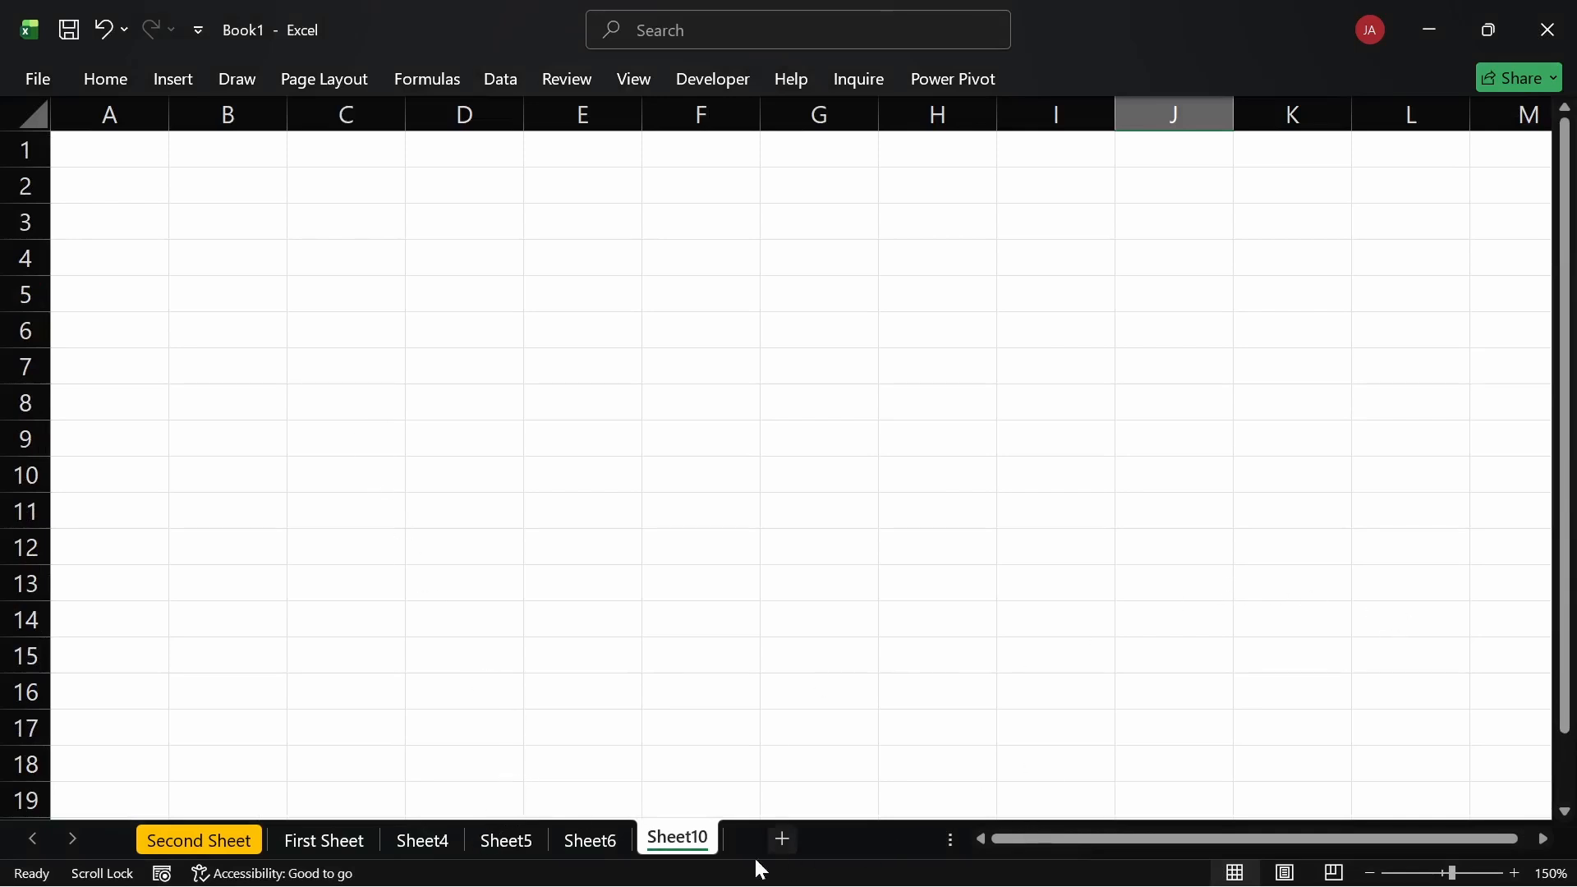
Step: Delete Sheet4–Sheet6 and Sheet10 as a group and move First Sheet ahead of Second Sheet
shift+click(431, 849)
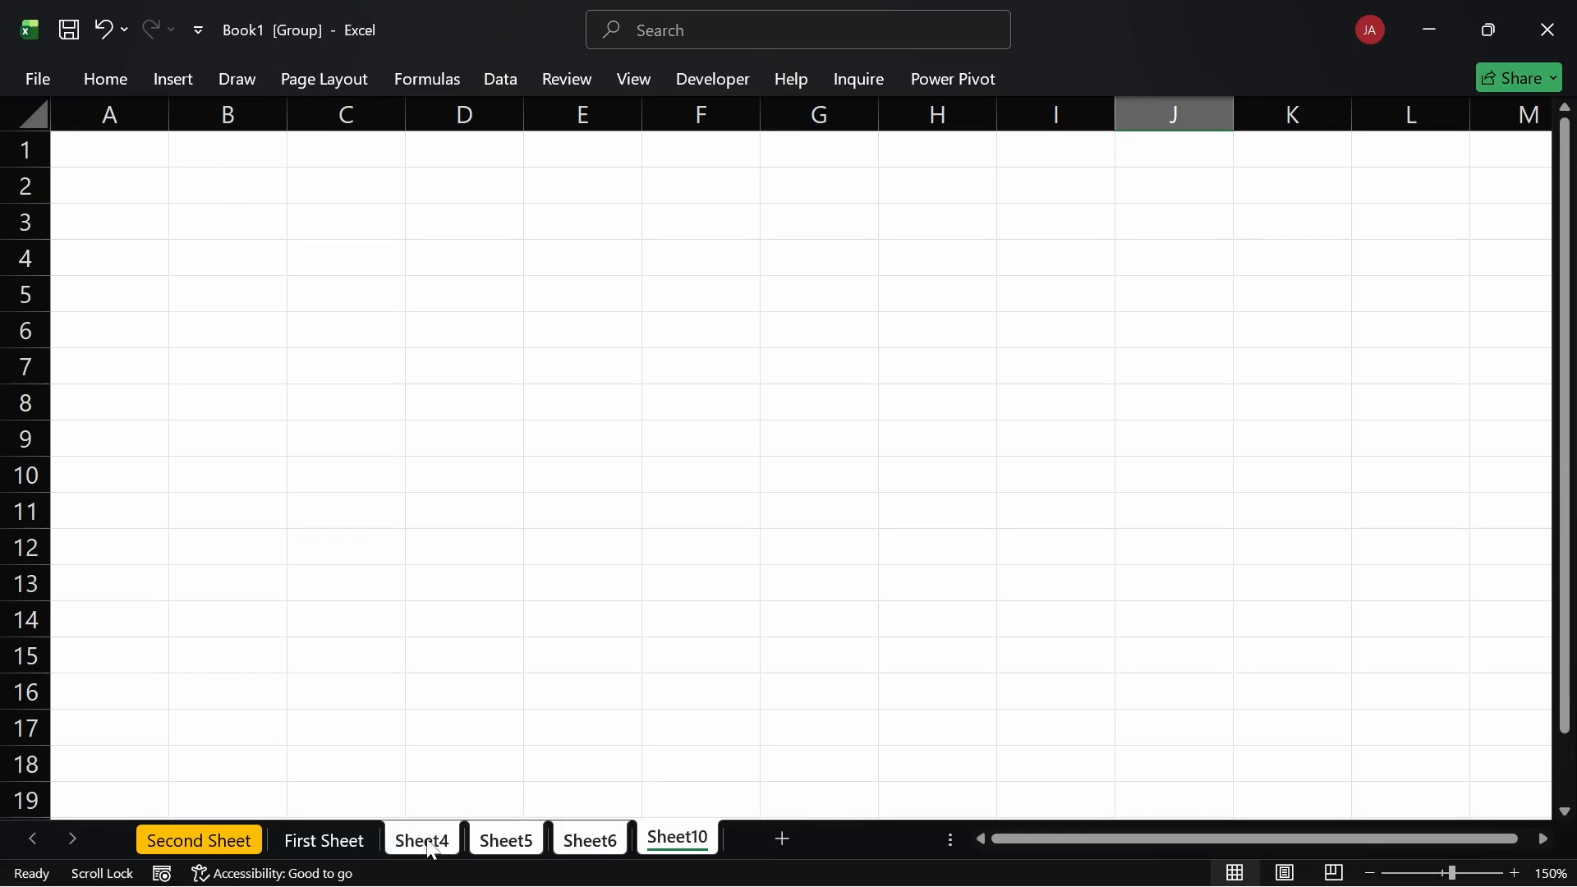
right_click(431, 849)
click(493, 490)
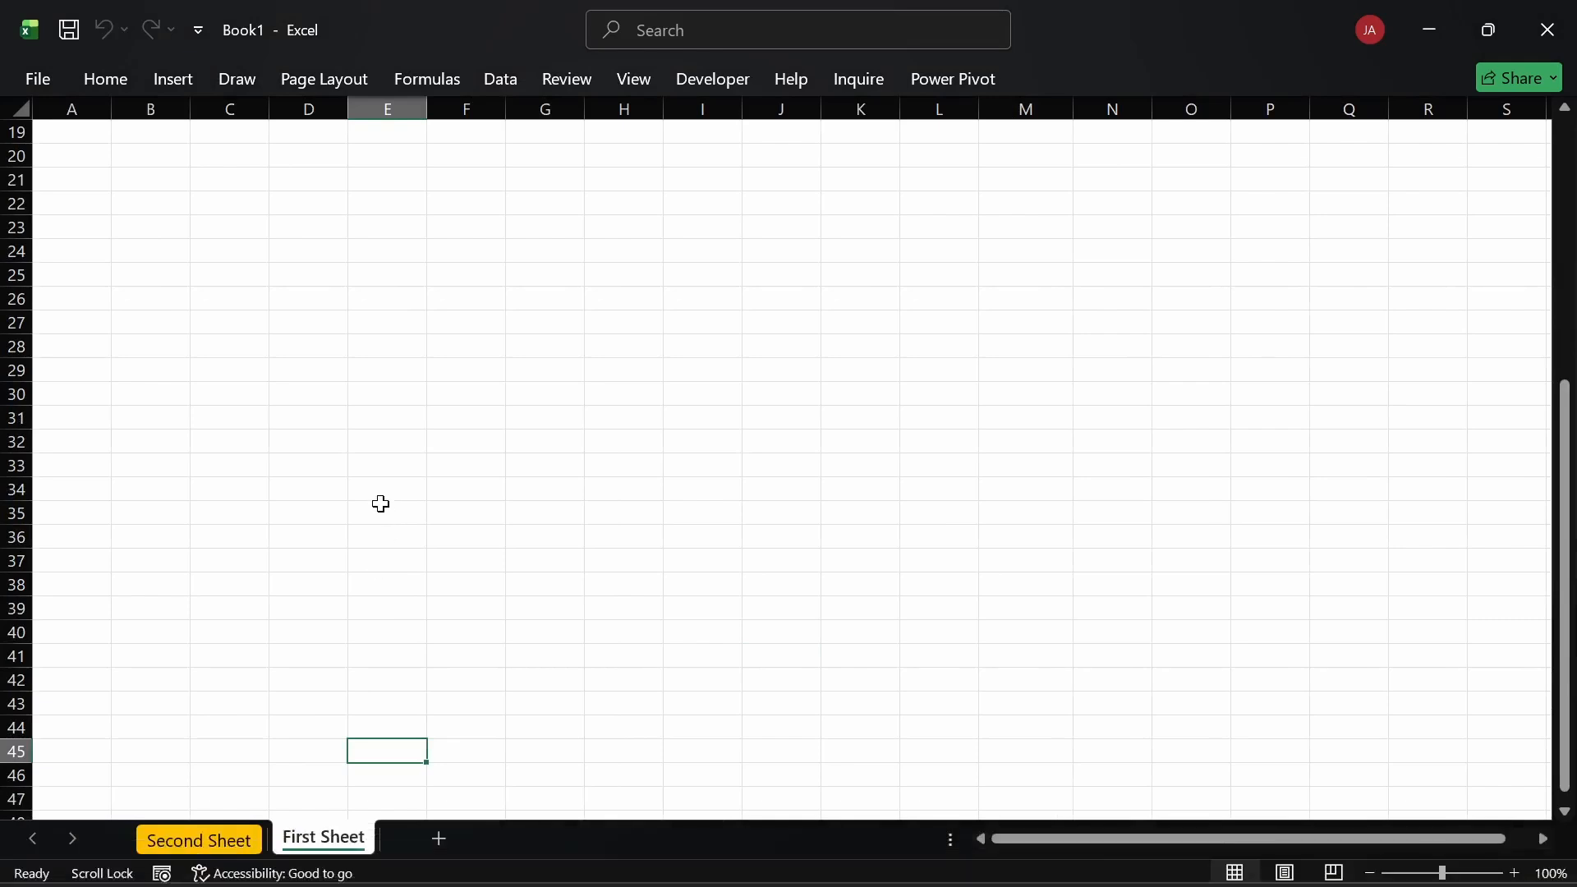
drag(319, 841, 178, 831)
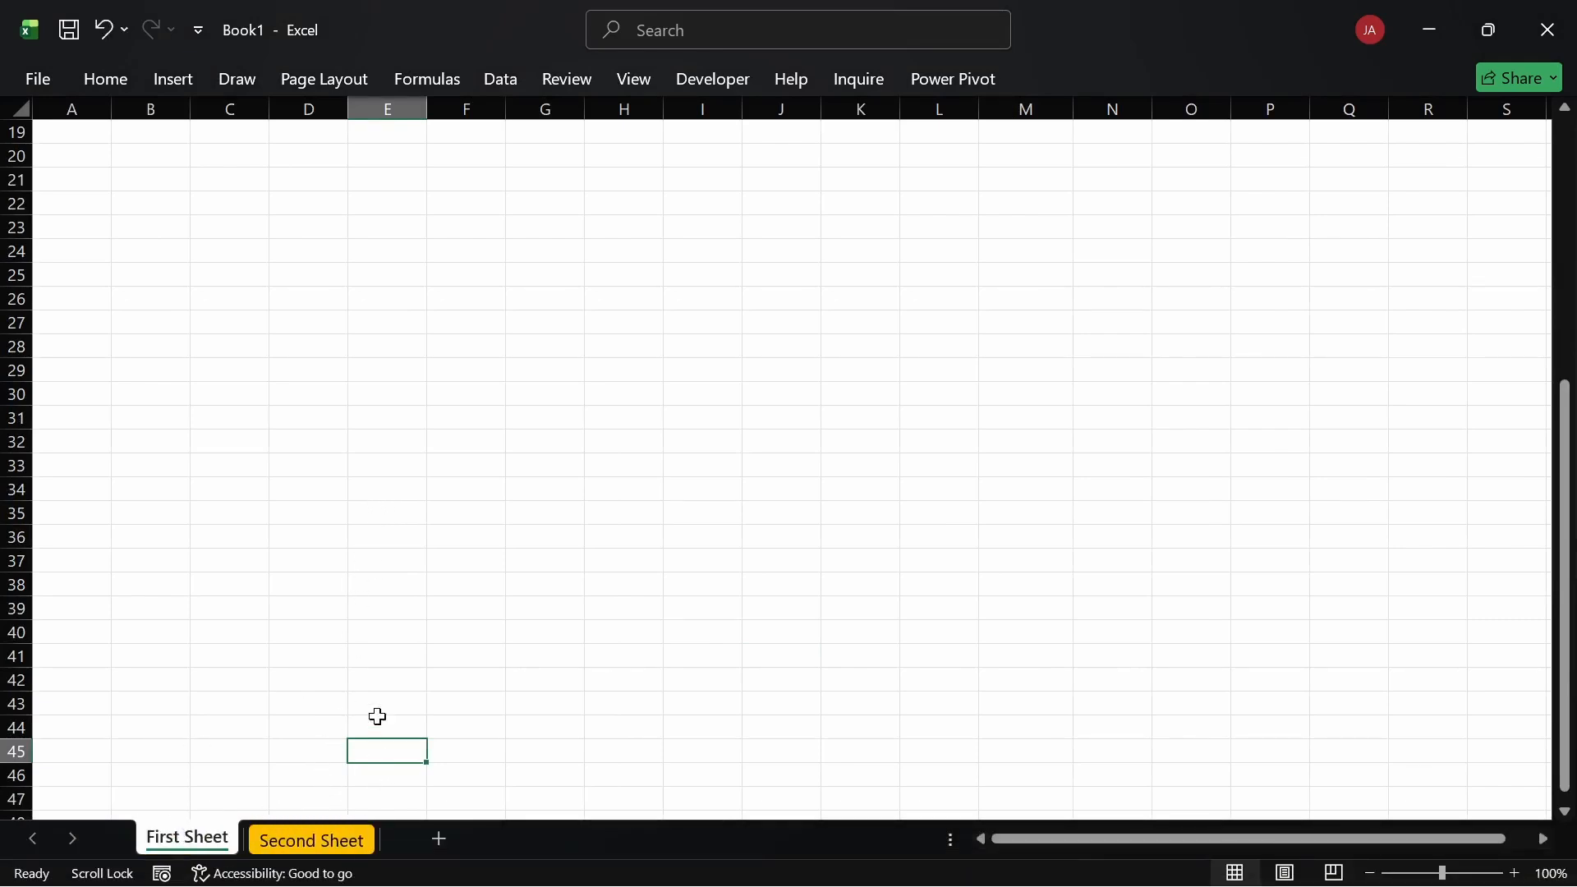
click(452, 587)
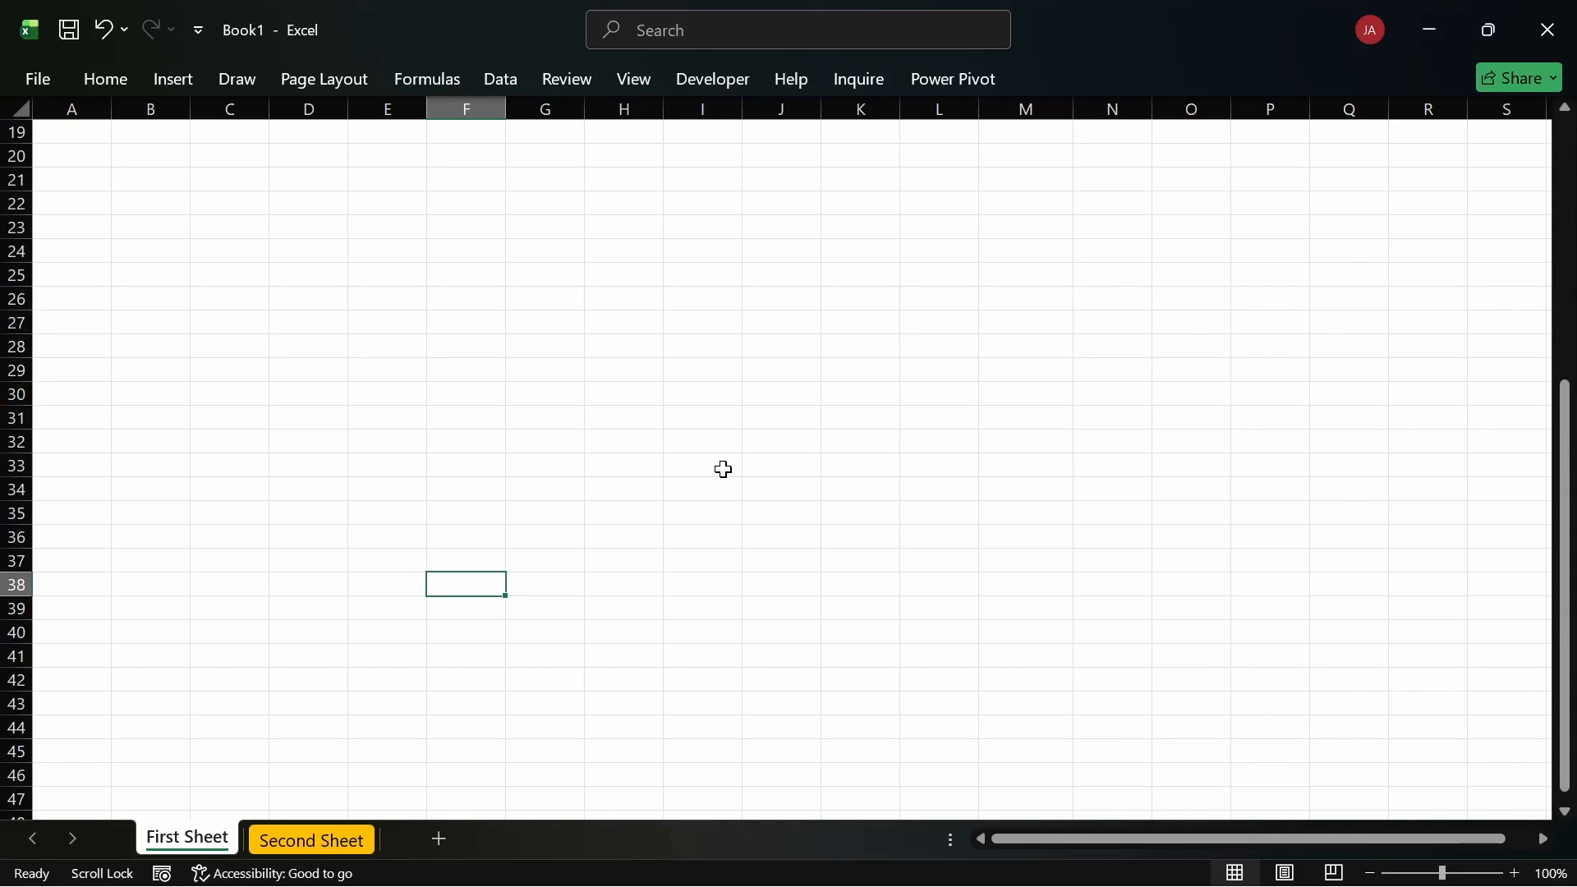
Step: Select columns A through F one at a time, ending with the whole of column I
scroll(99, 355, up, 6)
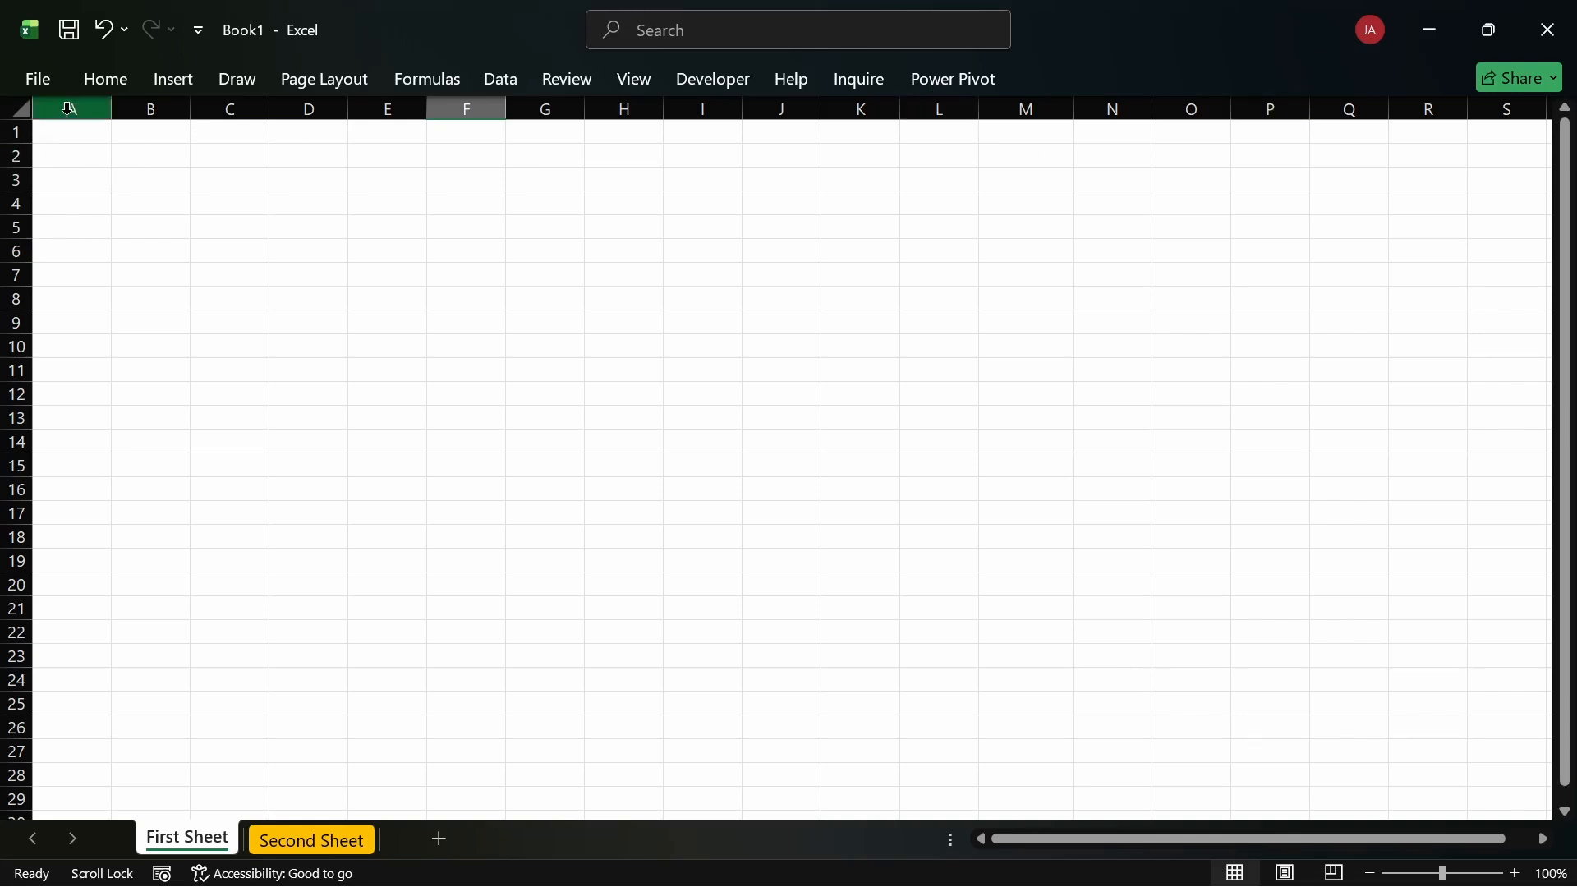
click(69, 108)
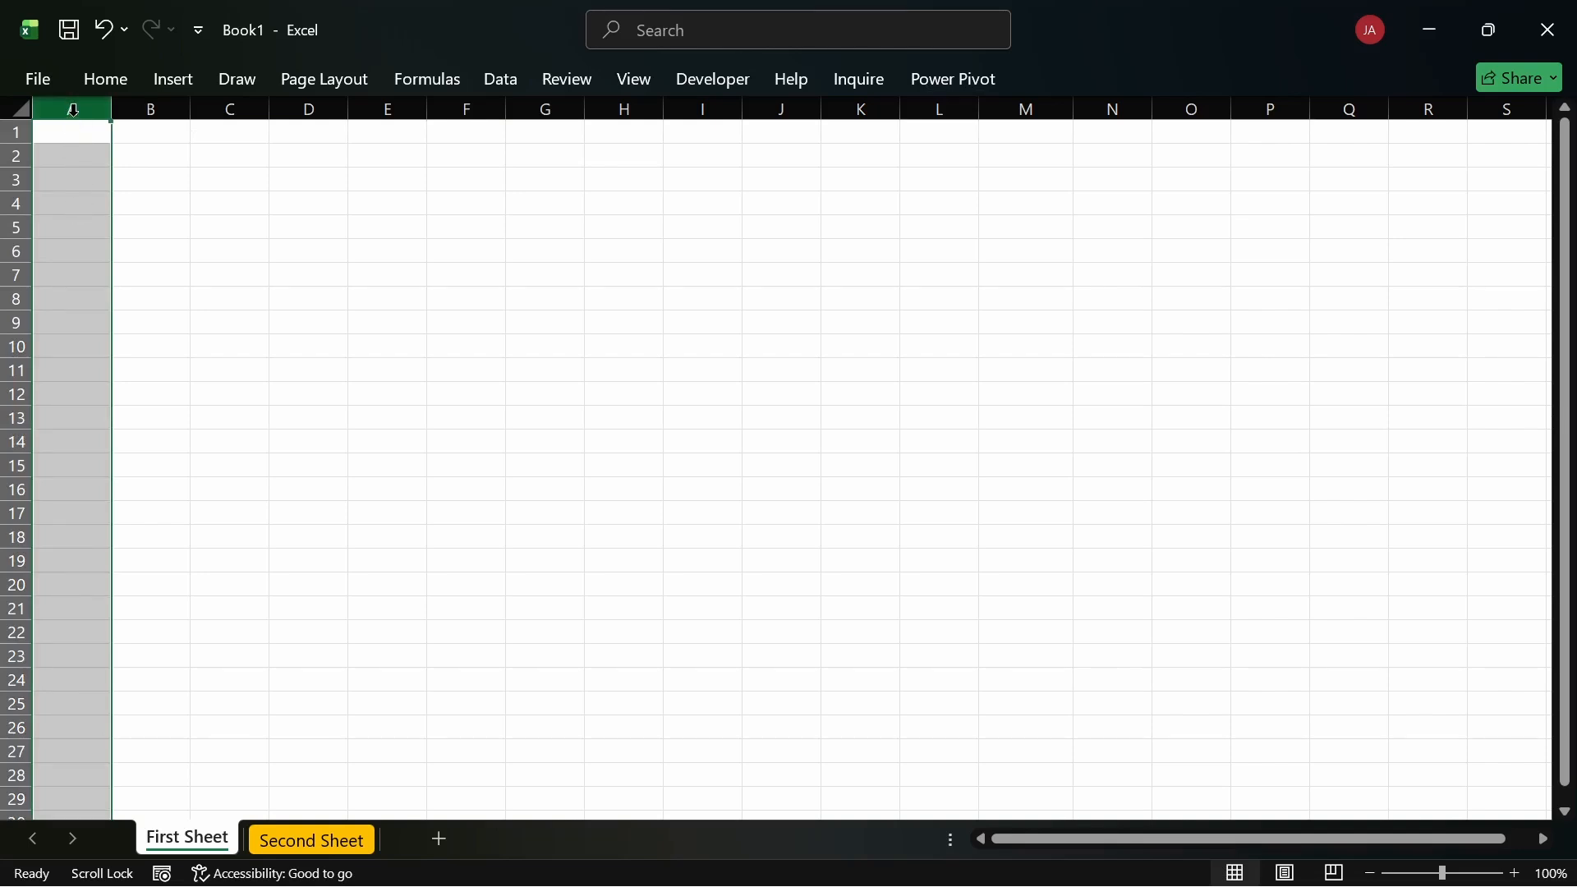
click(164, 109)
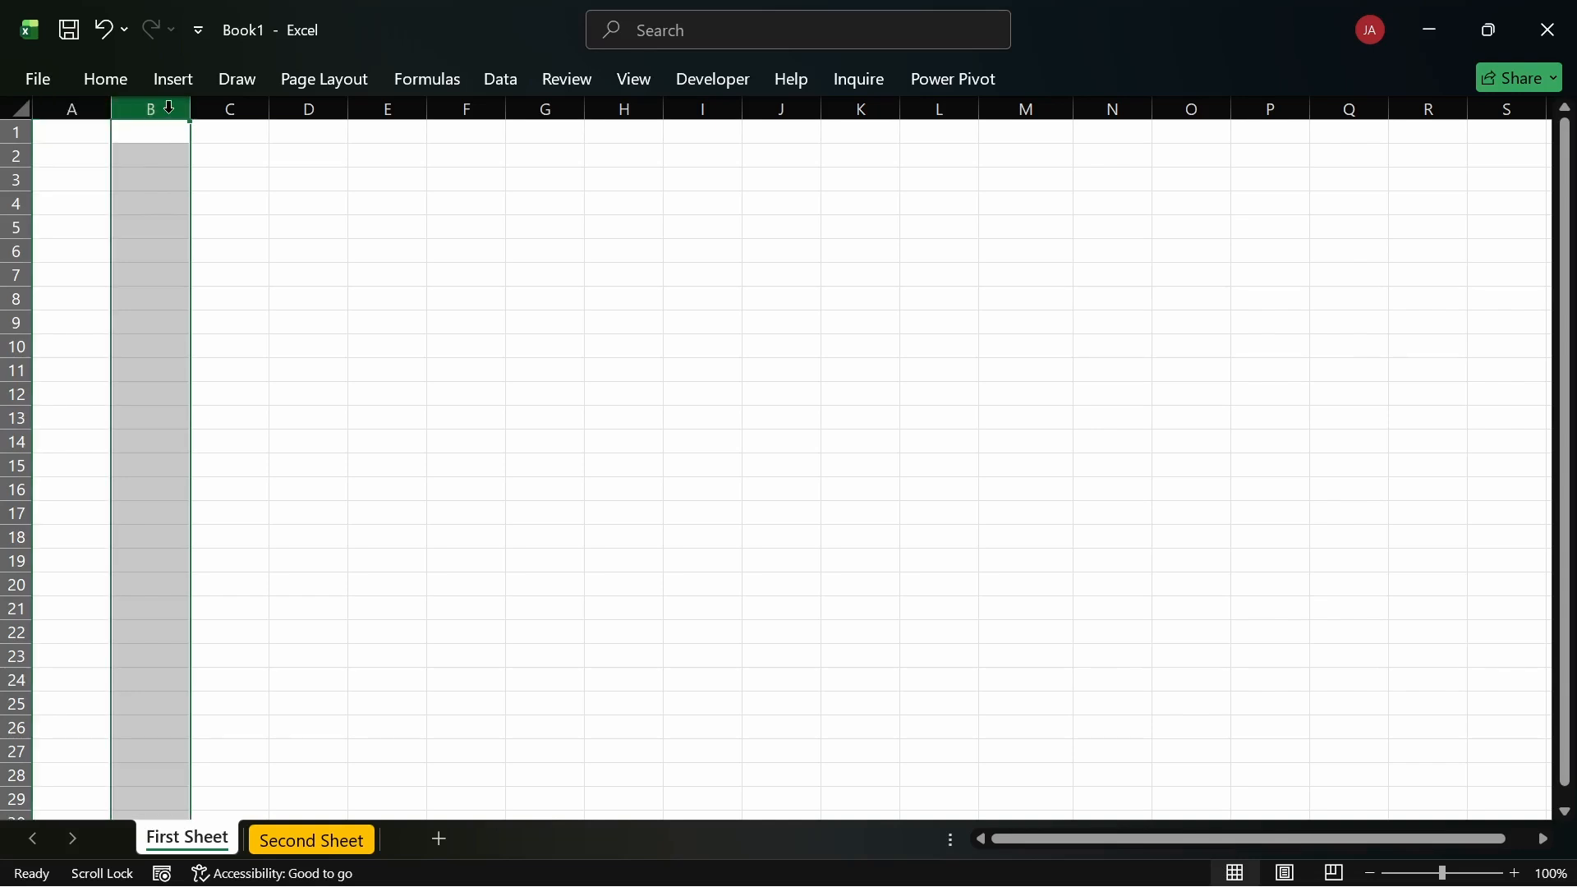
click(230, 109)
click(294, 108)
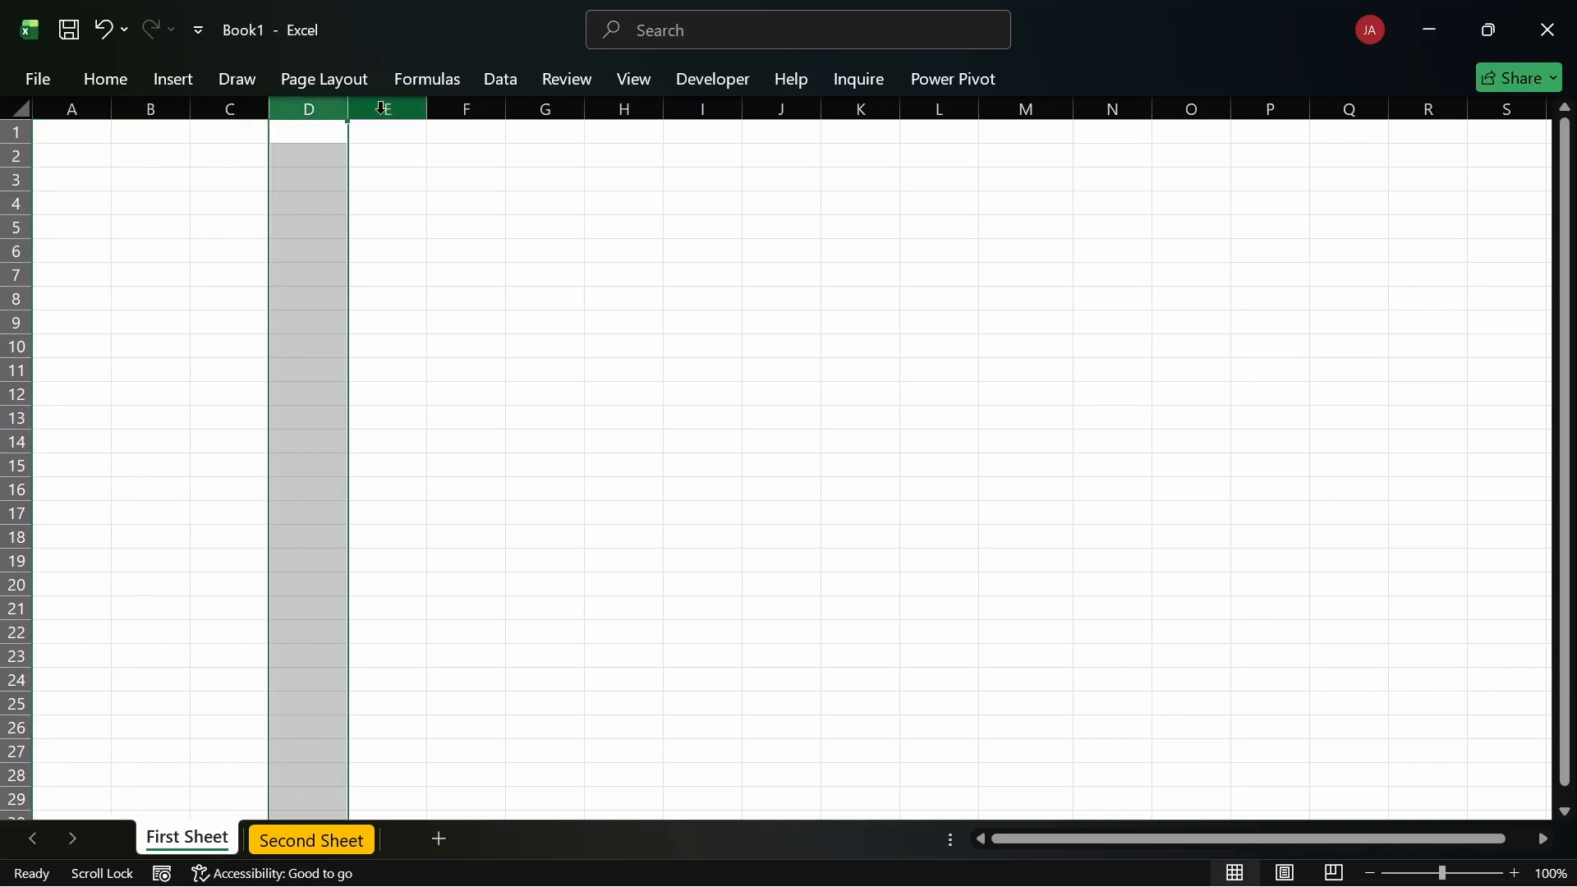
click(380, 108)
click(458, 107)
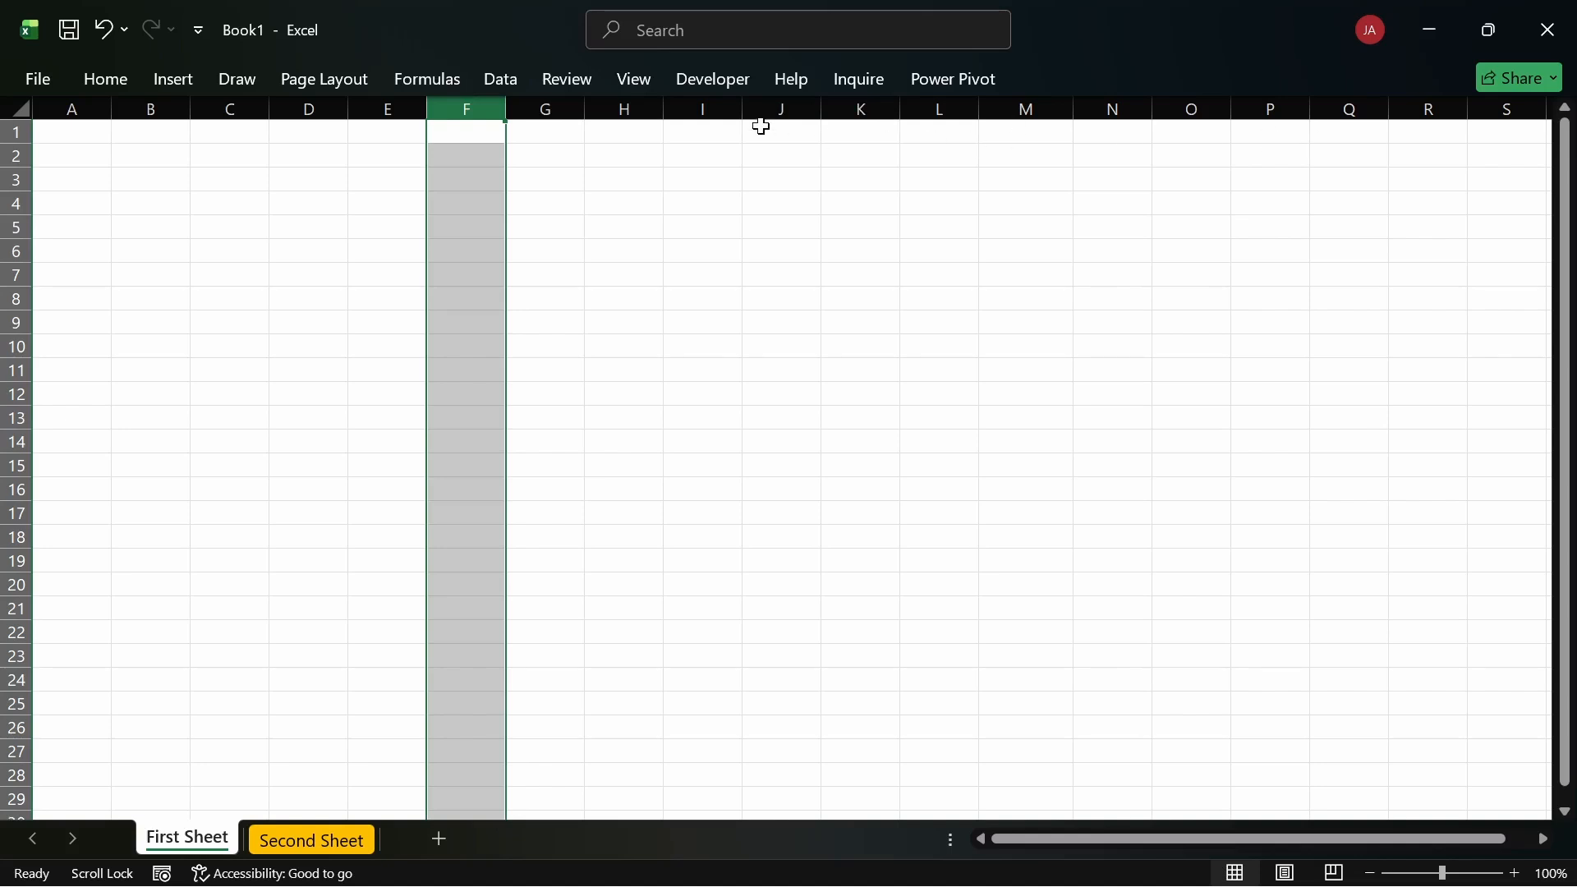
click(702, 108)
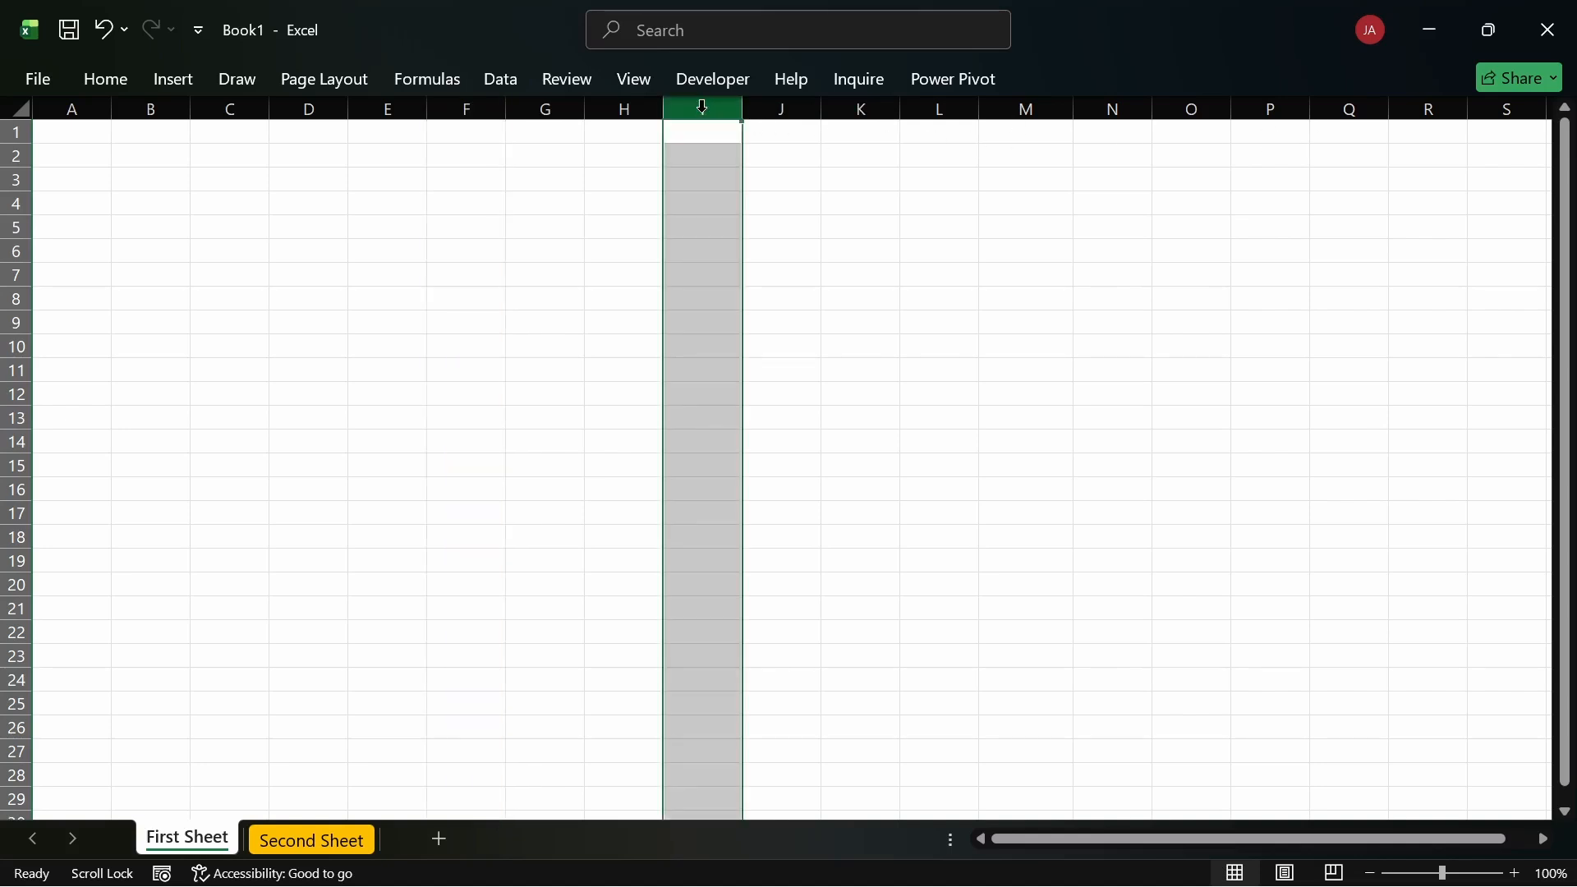
Step: Page right past cells AB1, AU1 and EH1, then jump to the last cell, XFD1
key(alt+Page_Down)
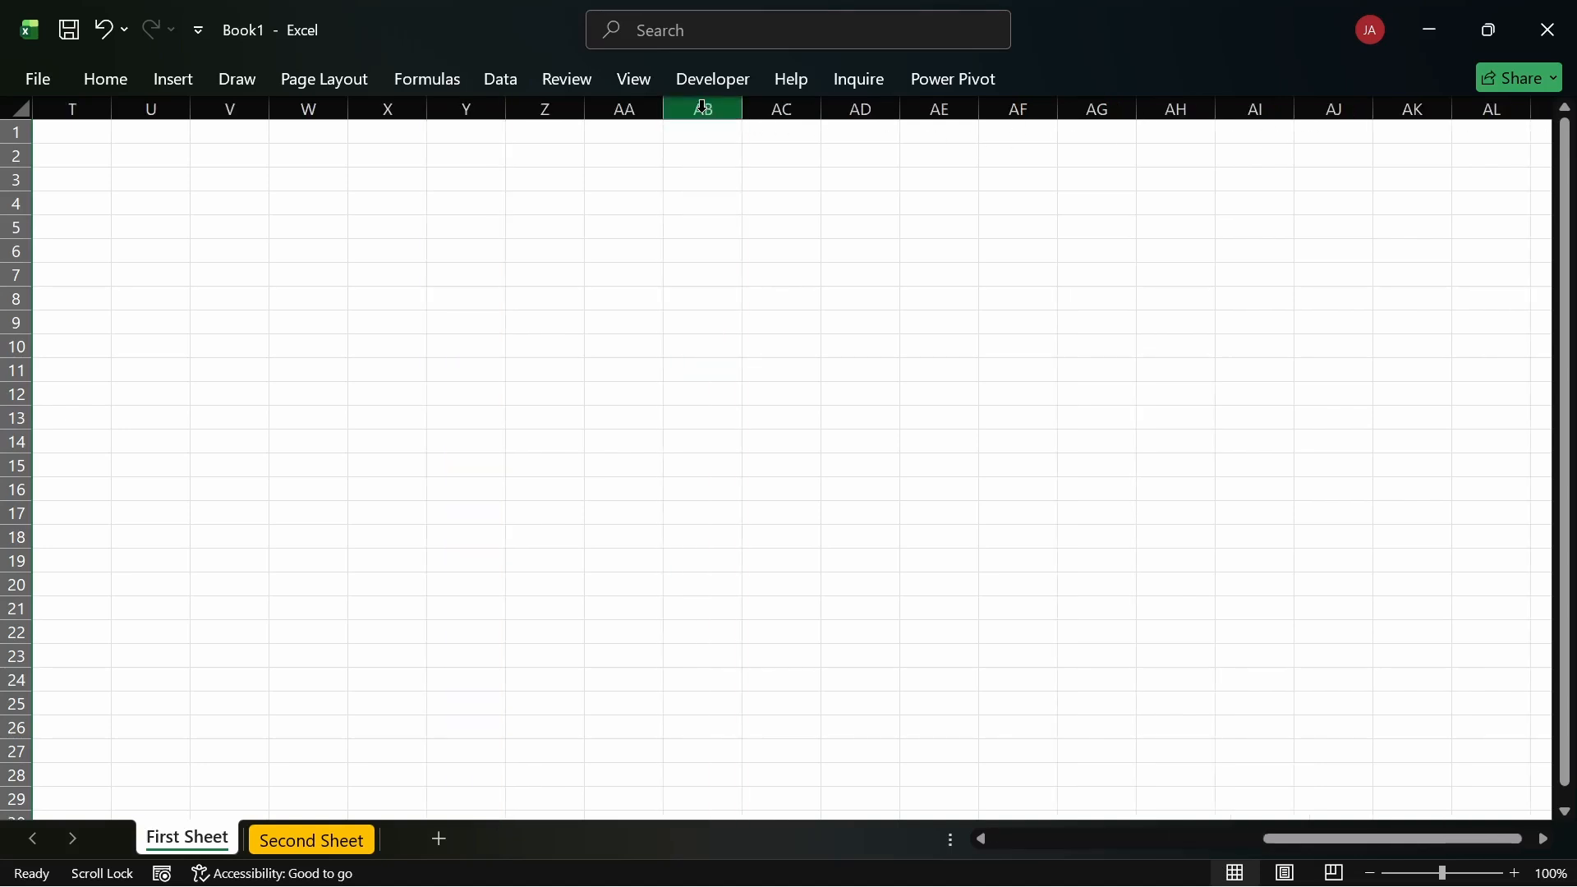
click(700, 130)
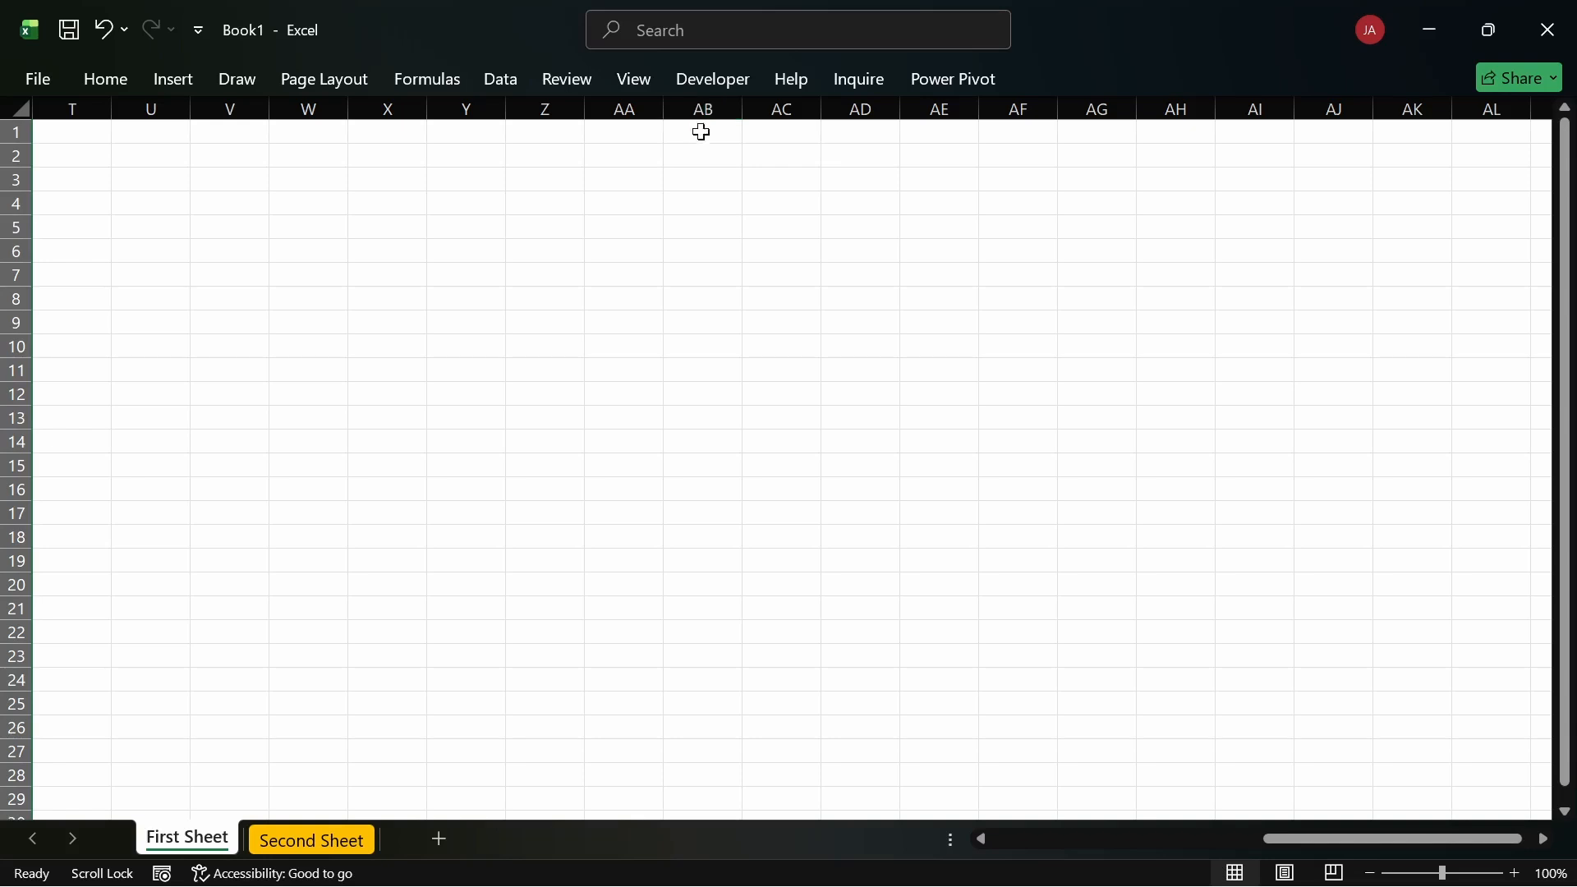
key(alt+Page_Down)
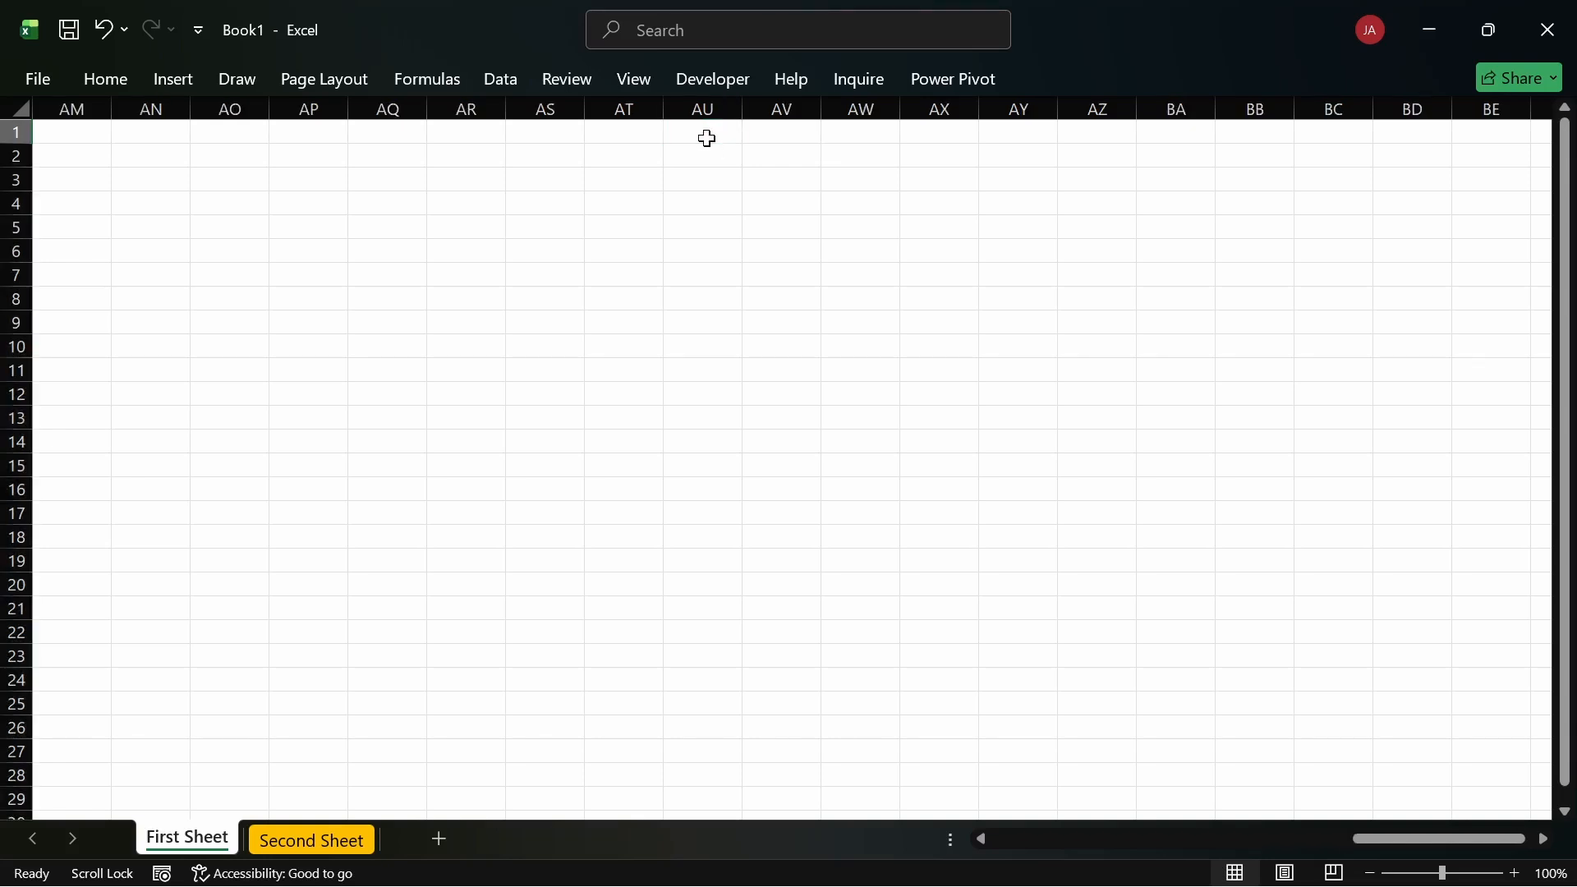
click(711, 135)
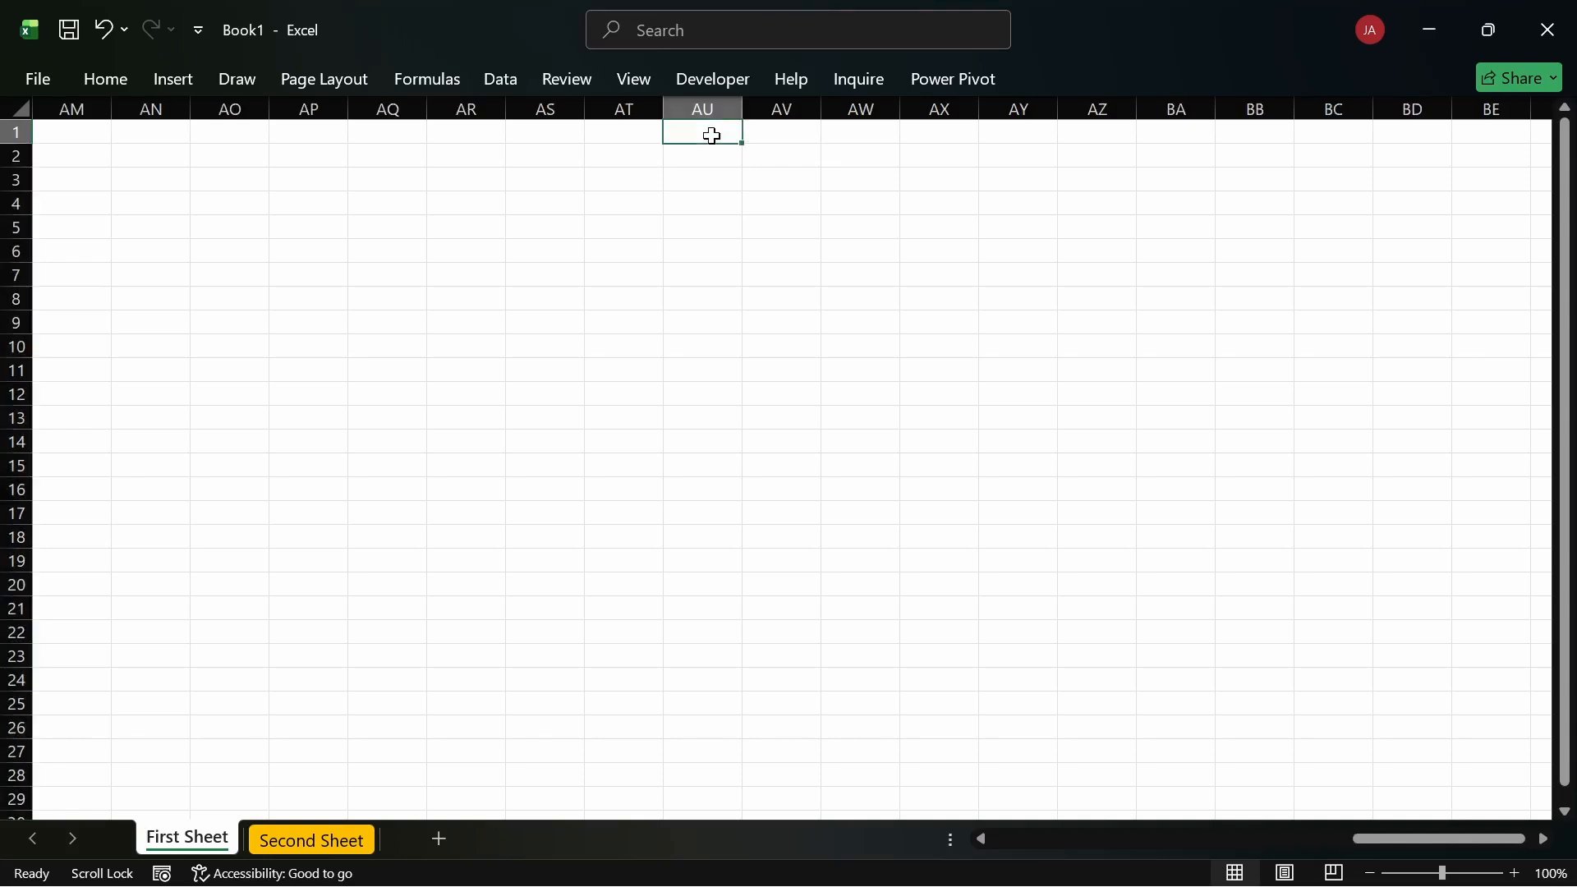
key(alt+Page_Down)
key(alt+Page_Down)
key(alt+Page_Down)
key(alt+Page_Down)
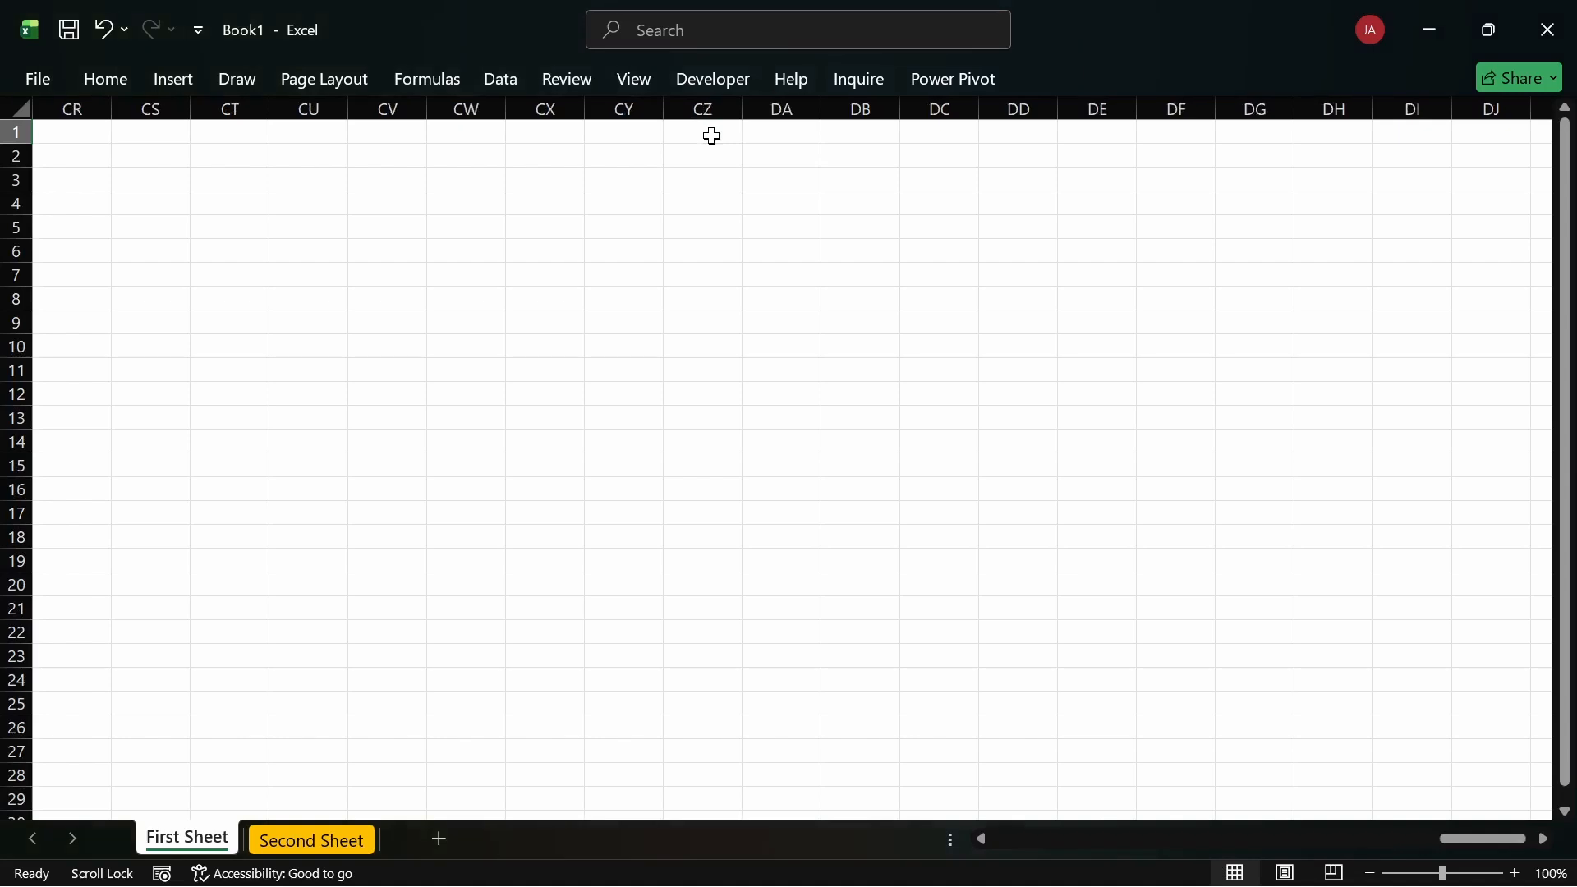
key(alt+Page_Down)
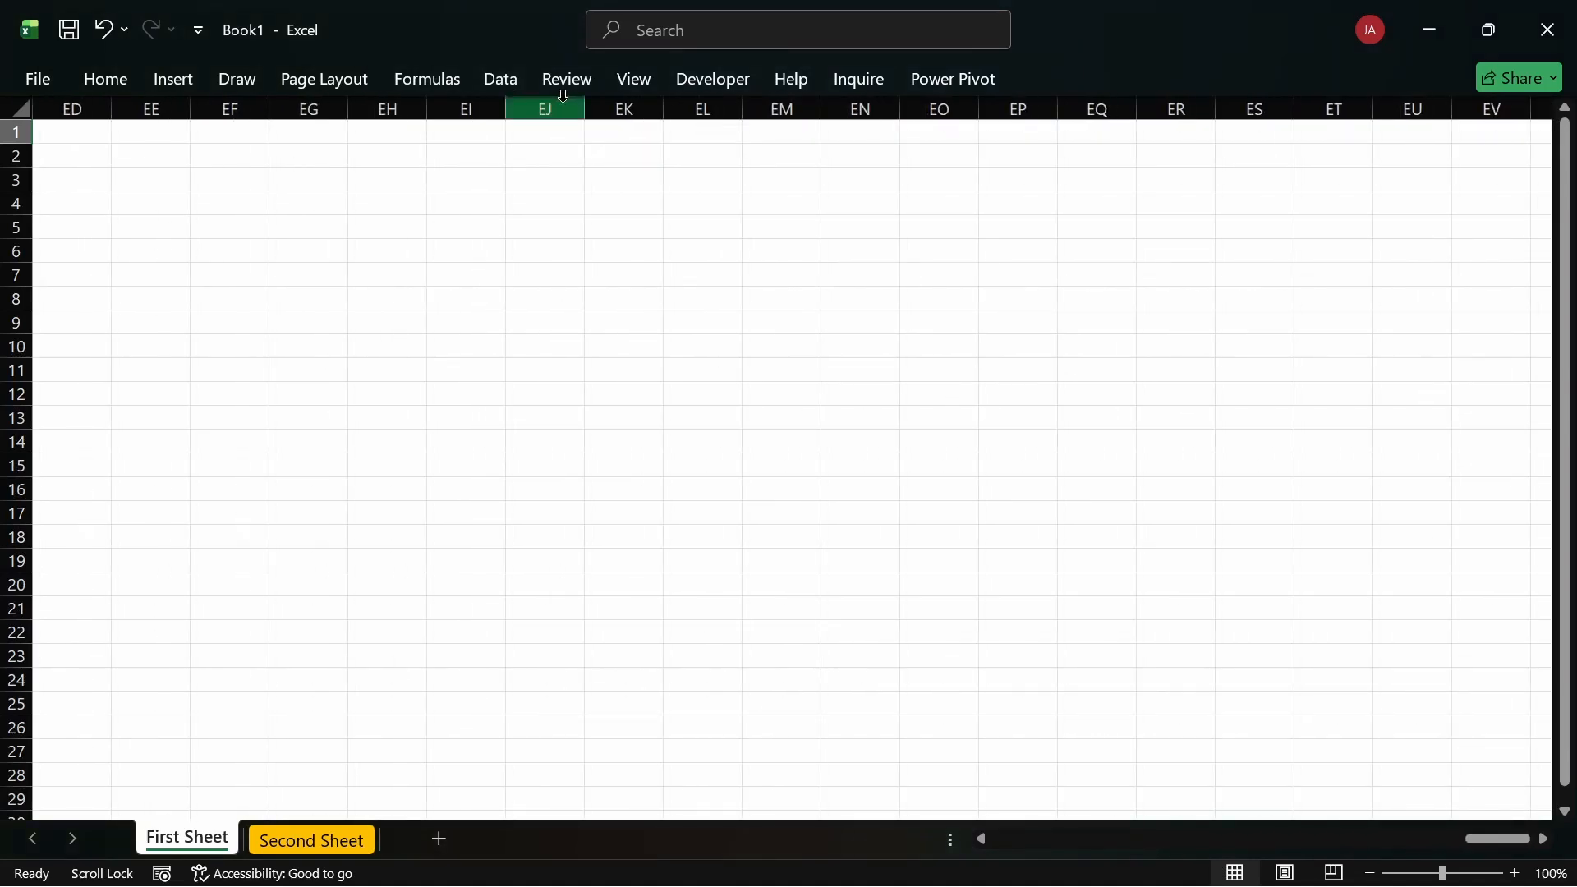
click(395, 131)
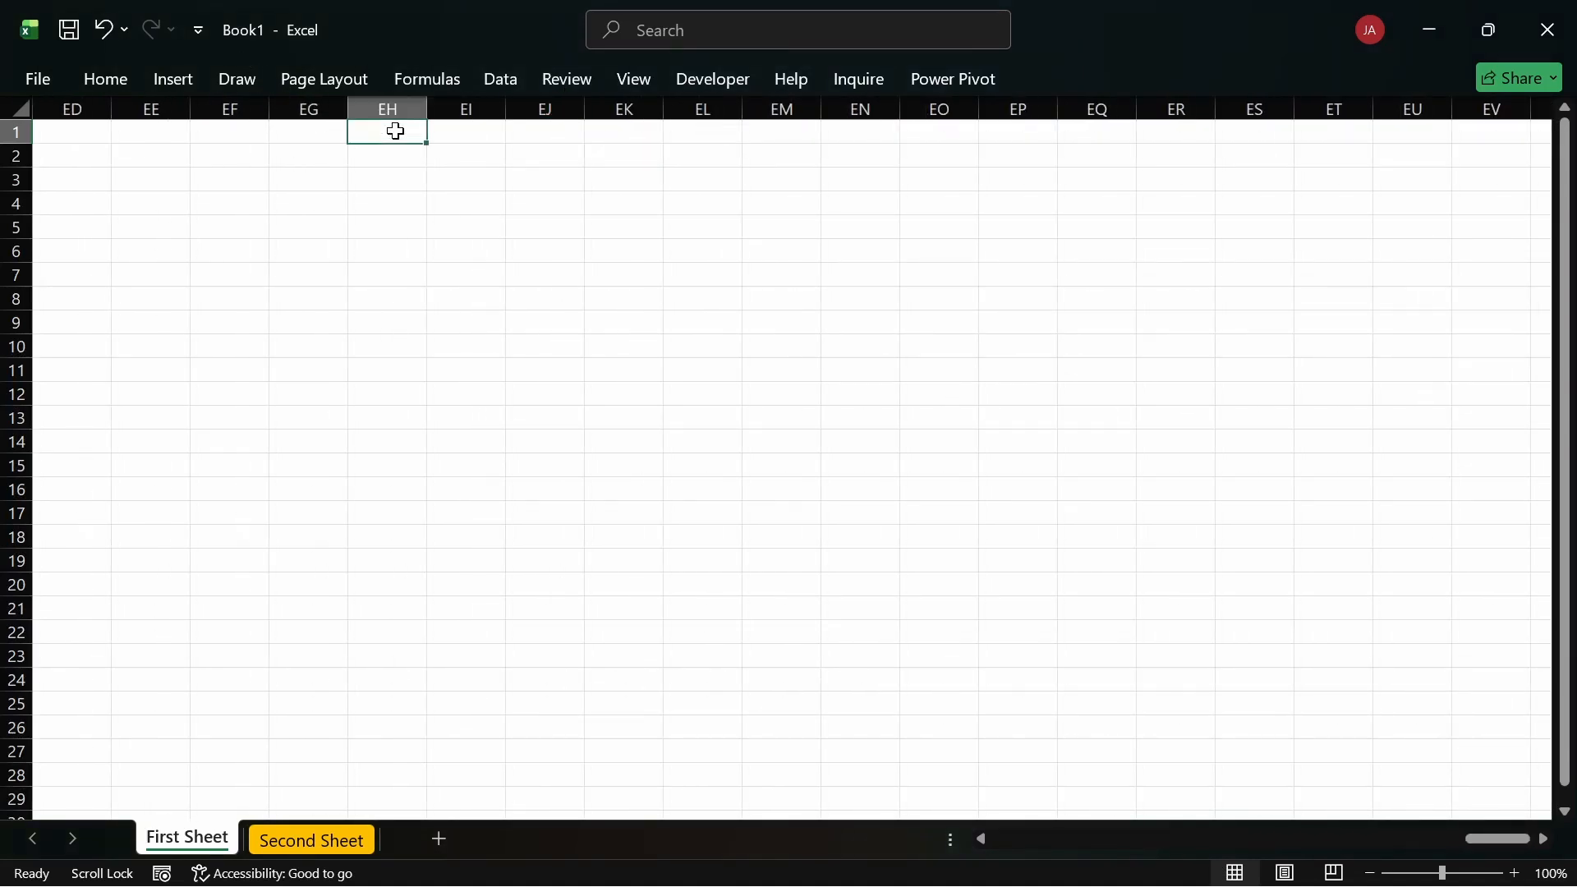
key(ctrl+shift+Right)
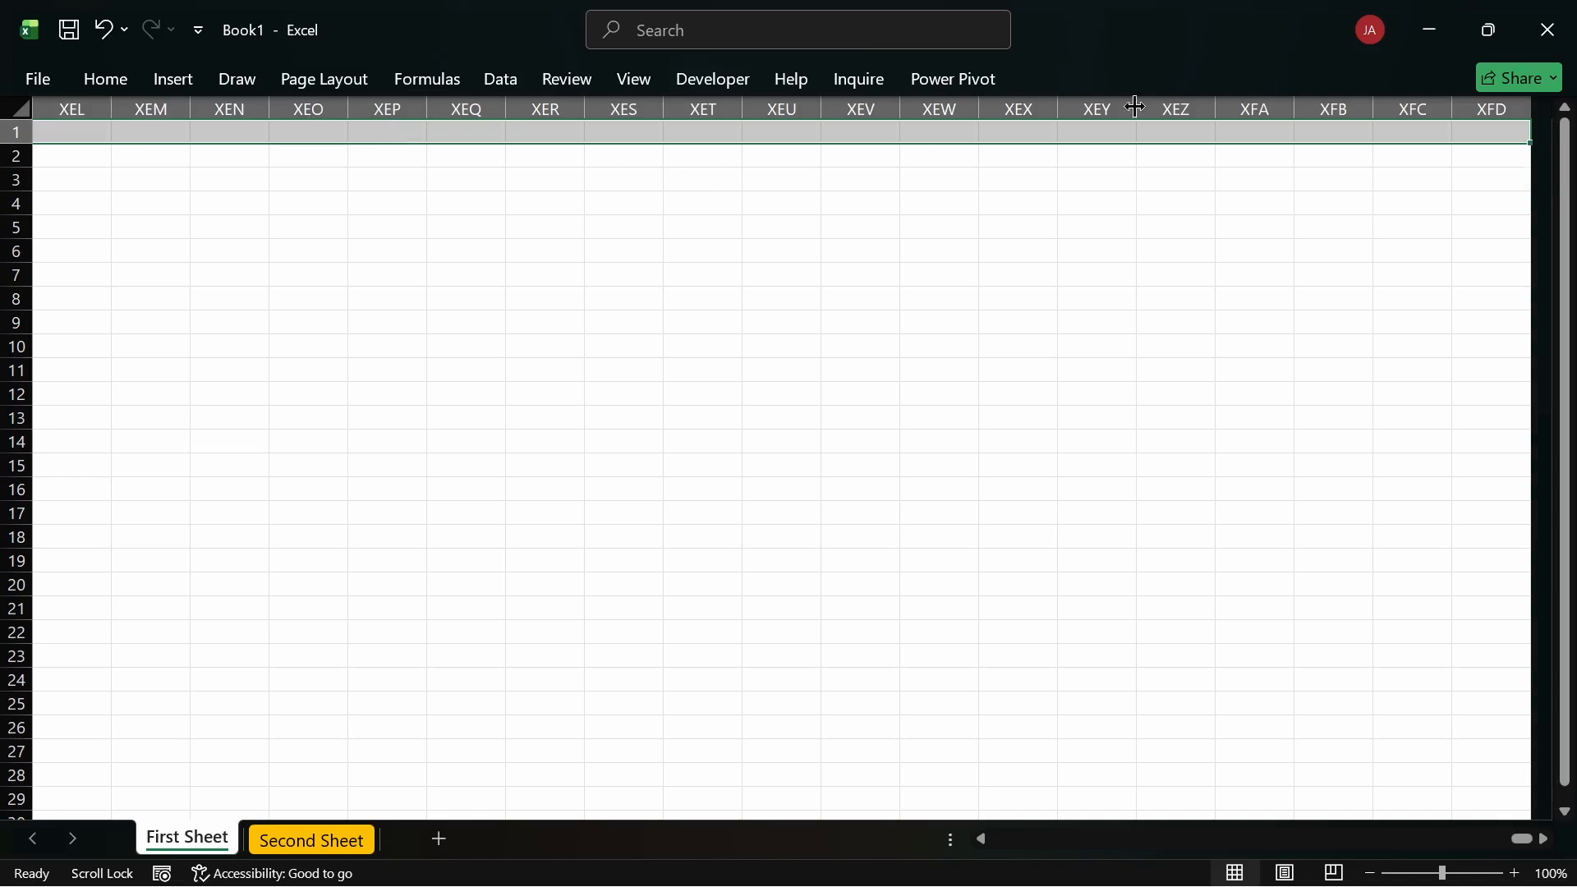
click(1474, 132)
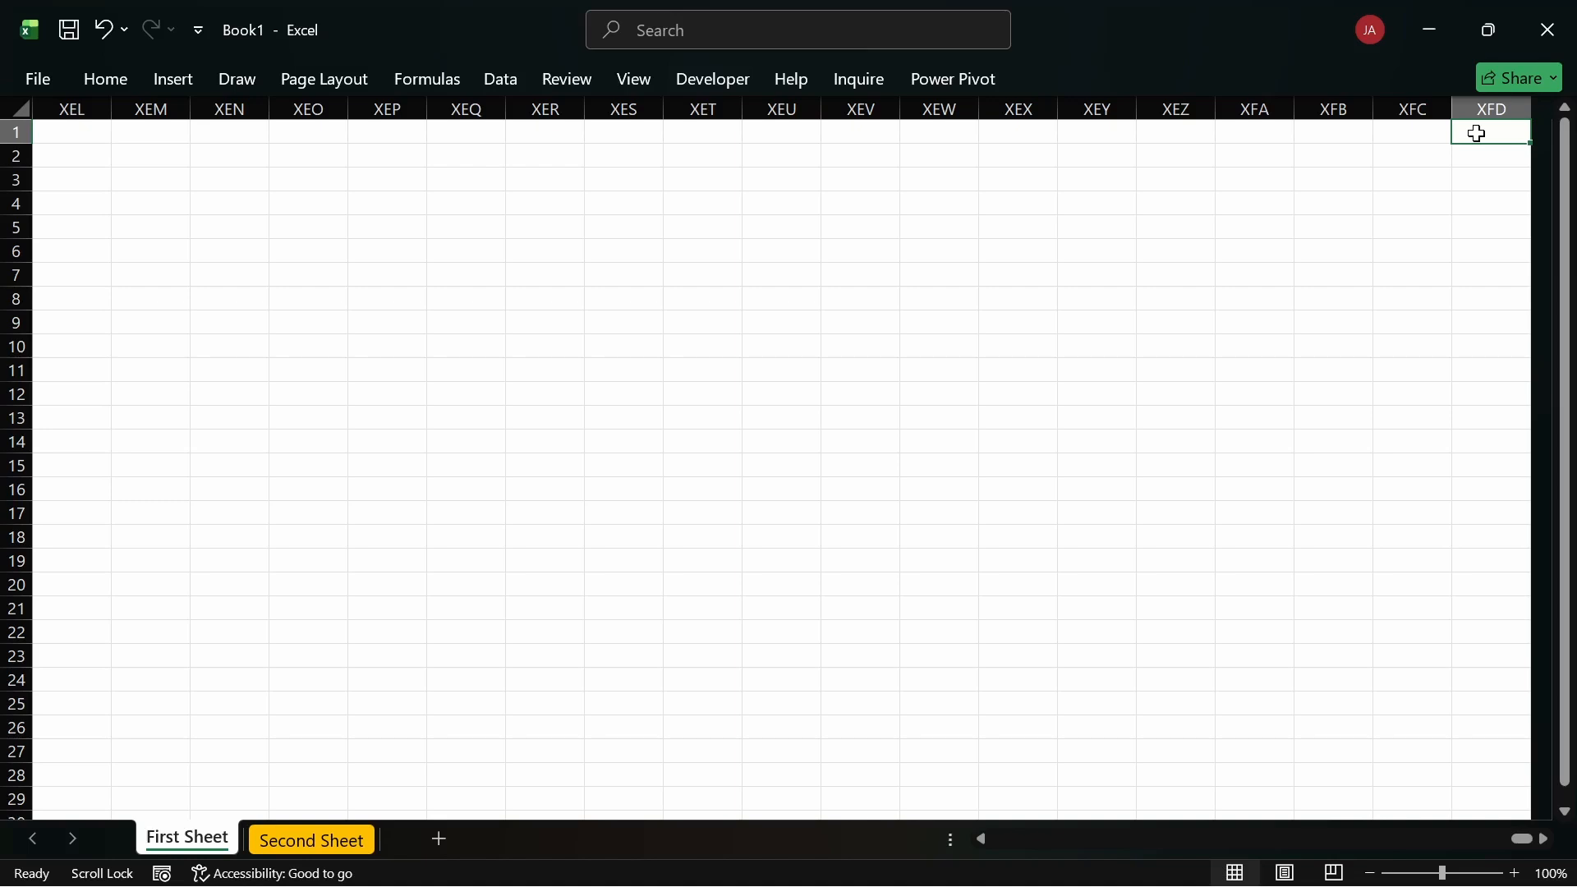
Step: Select row 1, then extend a selection from column XEJ back left to column A
key(ctrl+Left)
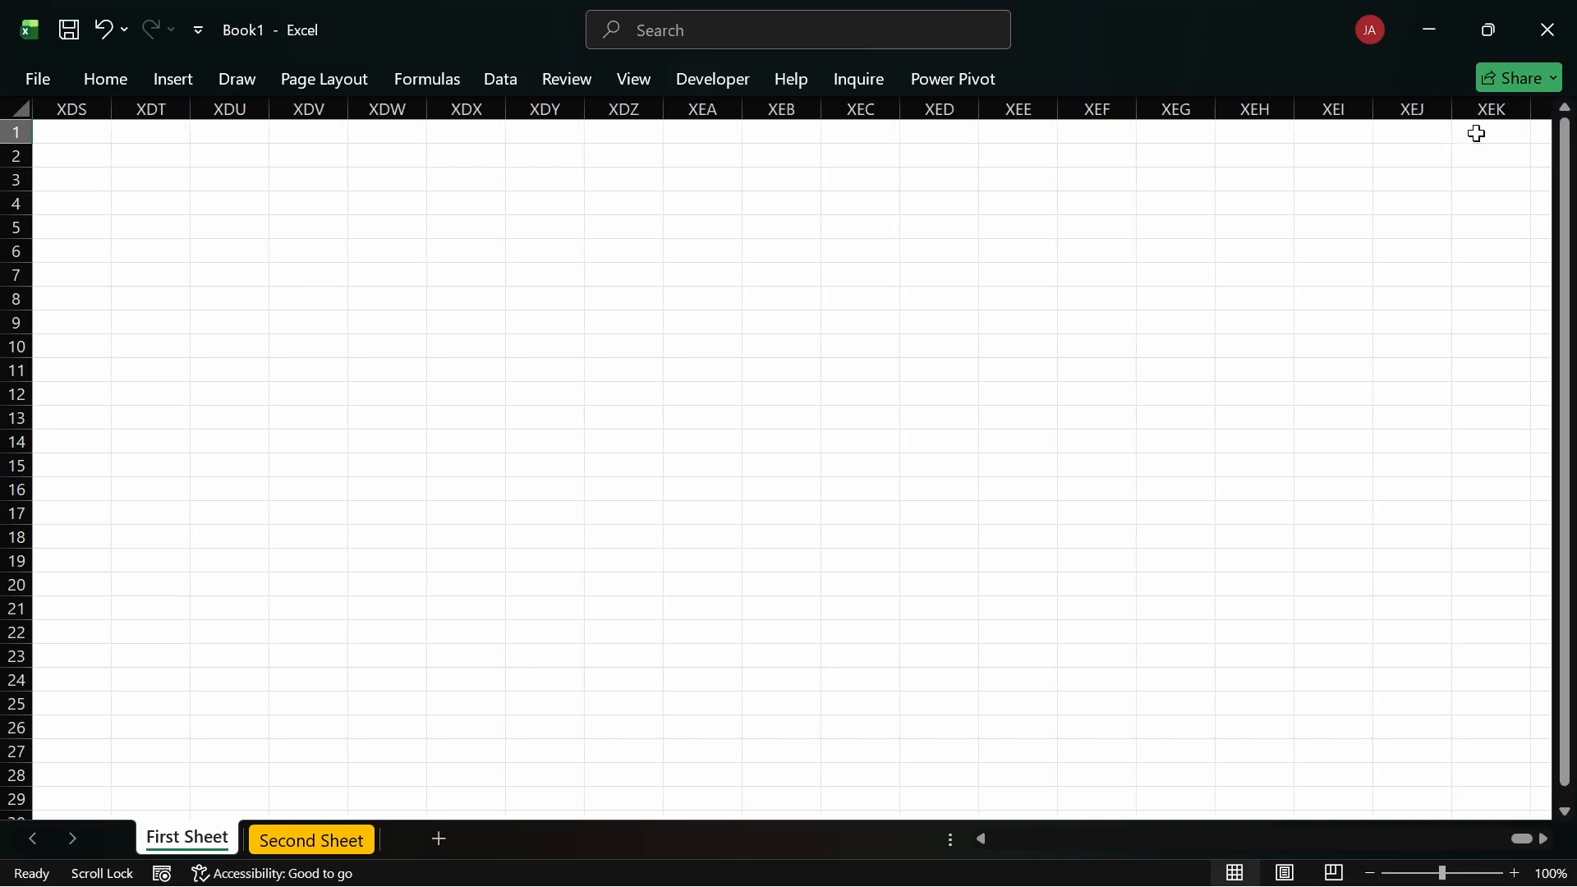
key(shift+space)
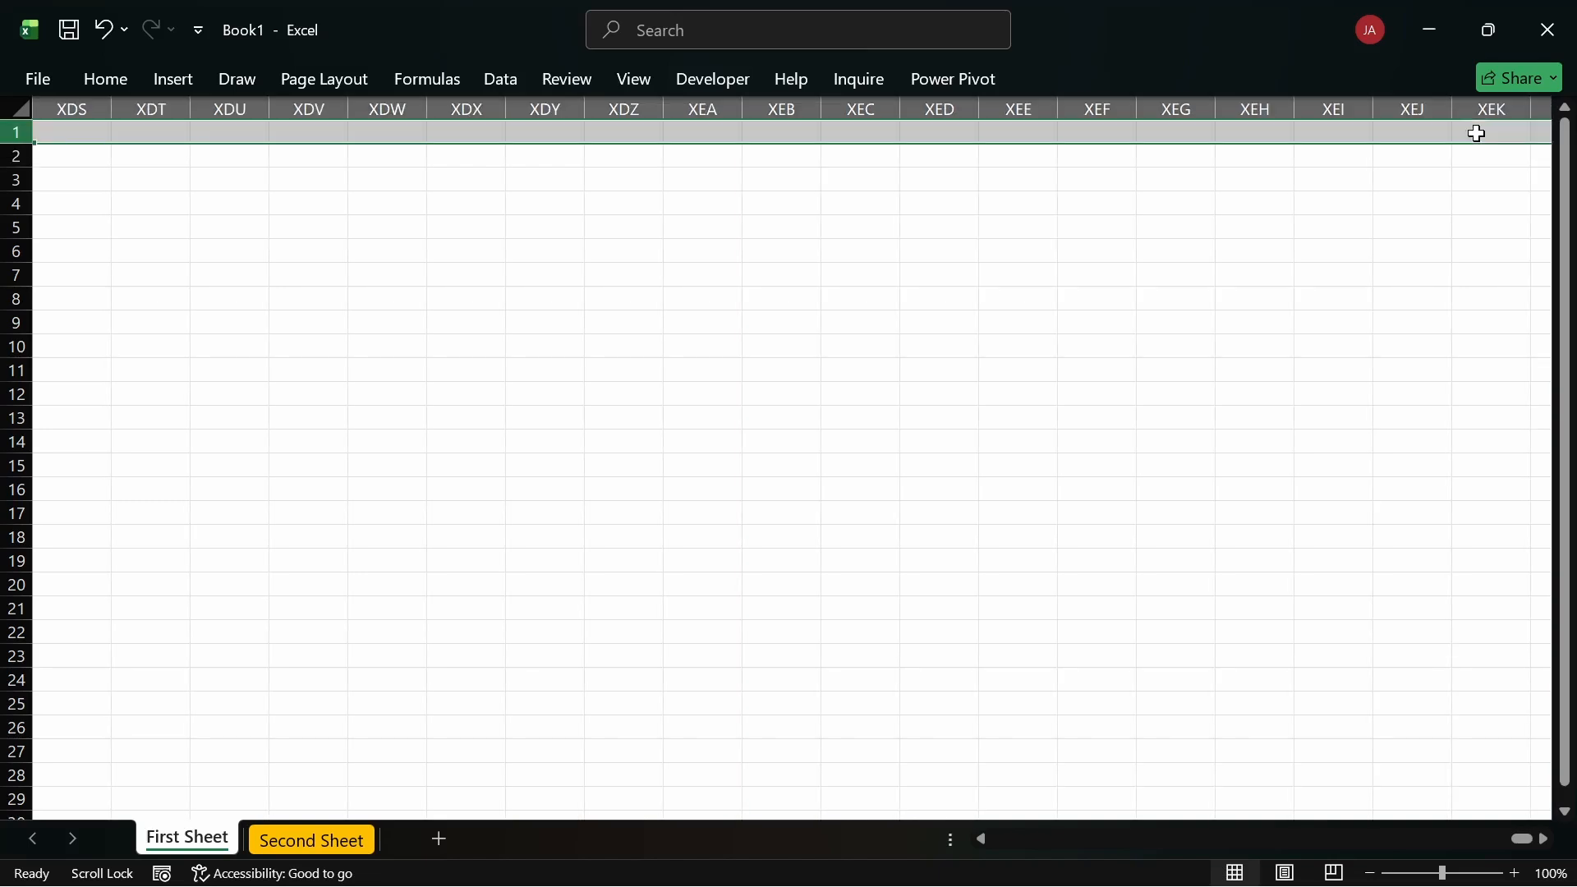
click(1507, 156)
click(1380, 140)
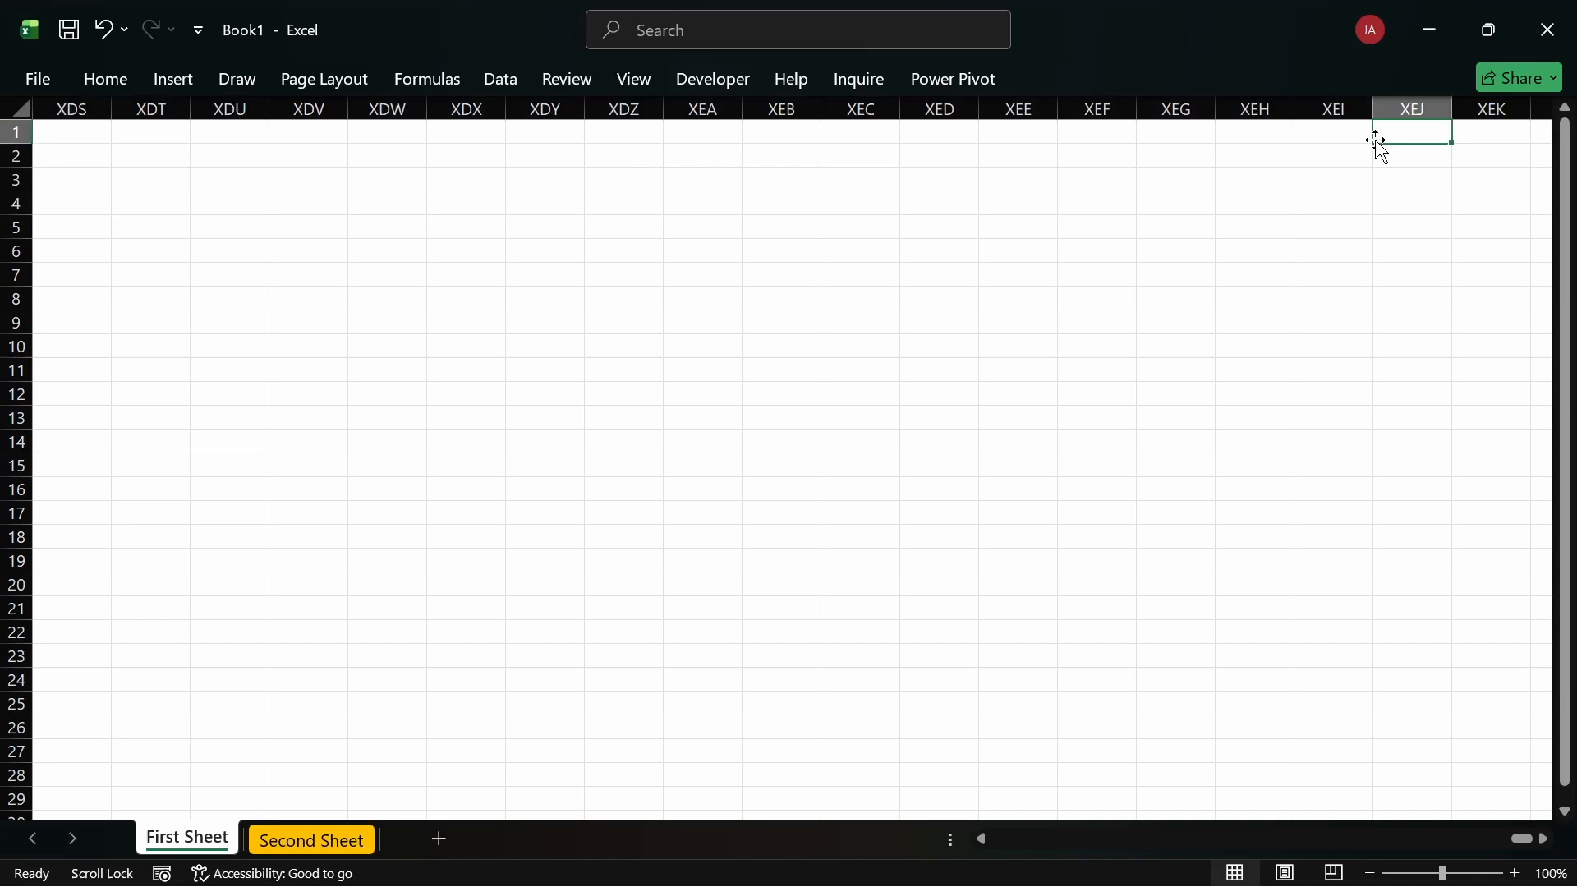
click(1417, 156)
key(ctrl+shift+Left)
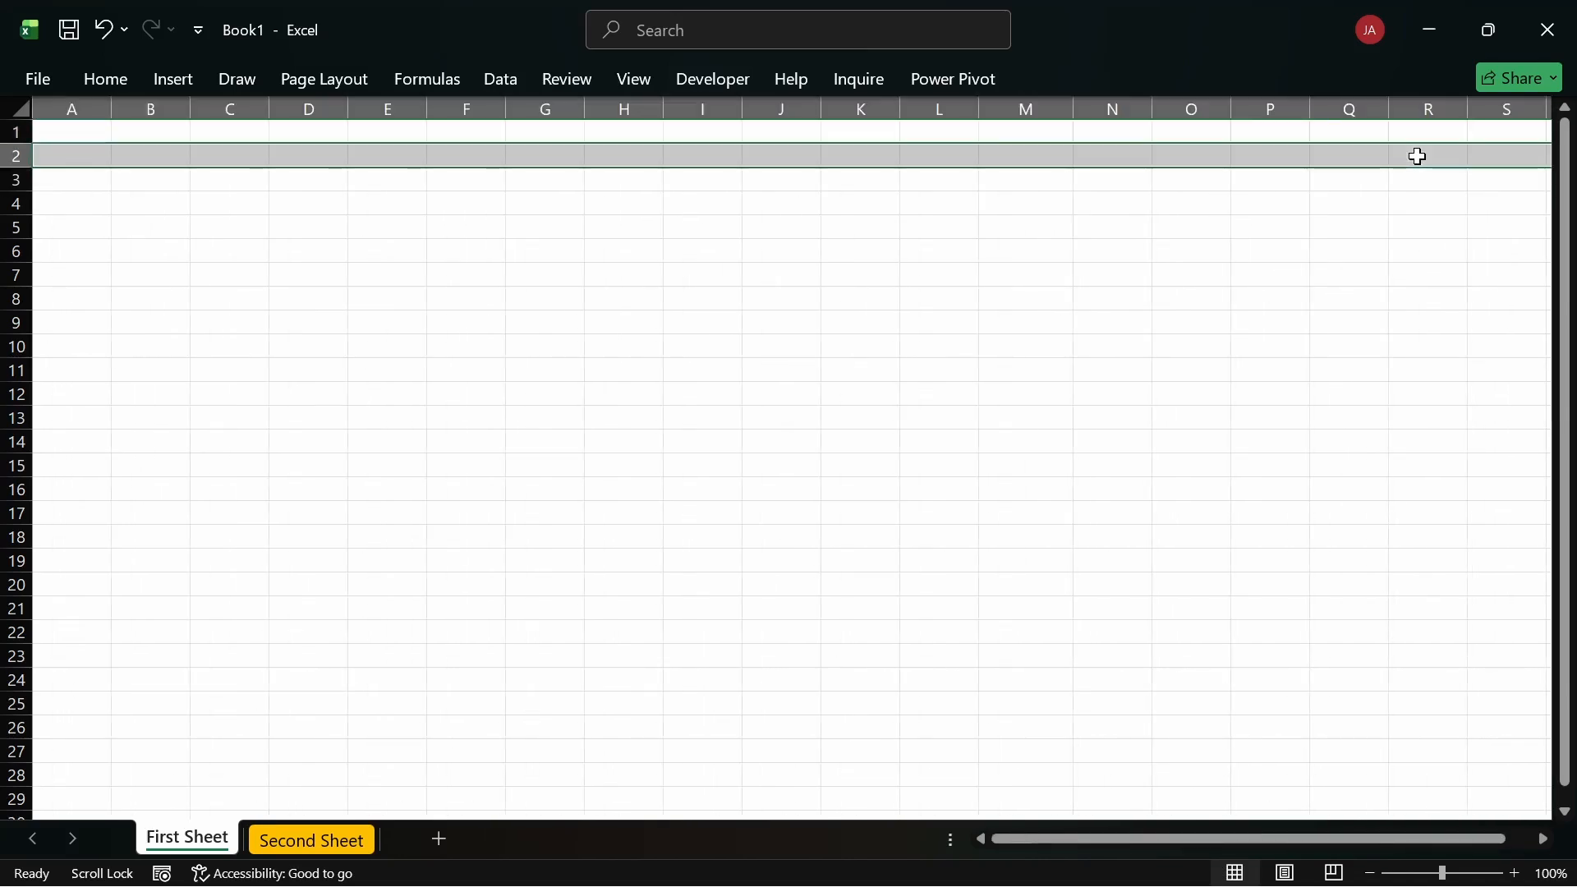
click(65, 156)
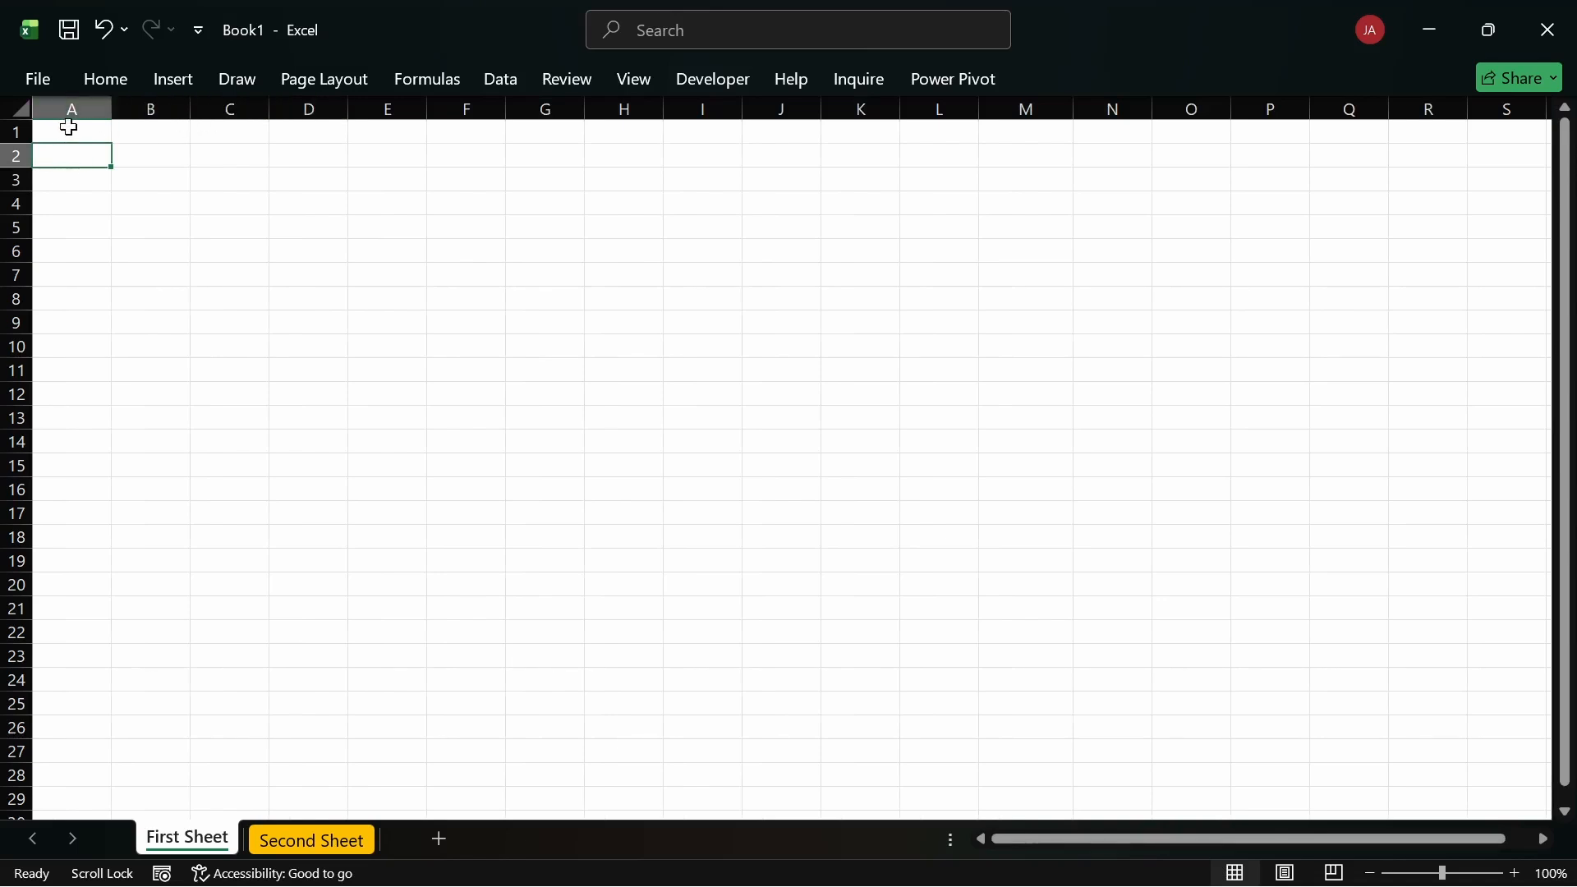
Step: Select rows 1–2 and columns A–C, page down to row 59, then back up to A1
click(18, 131)
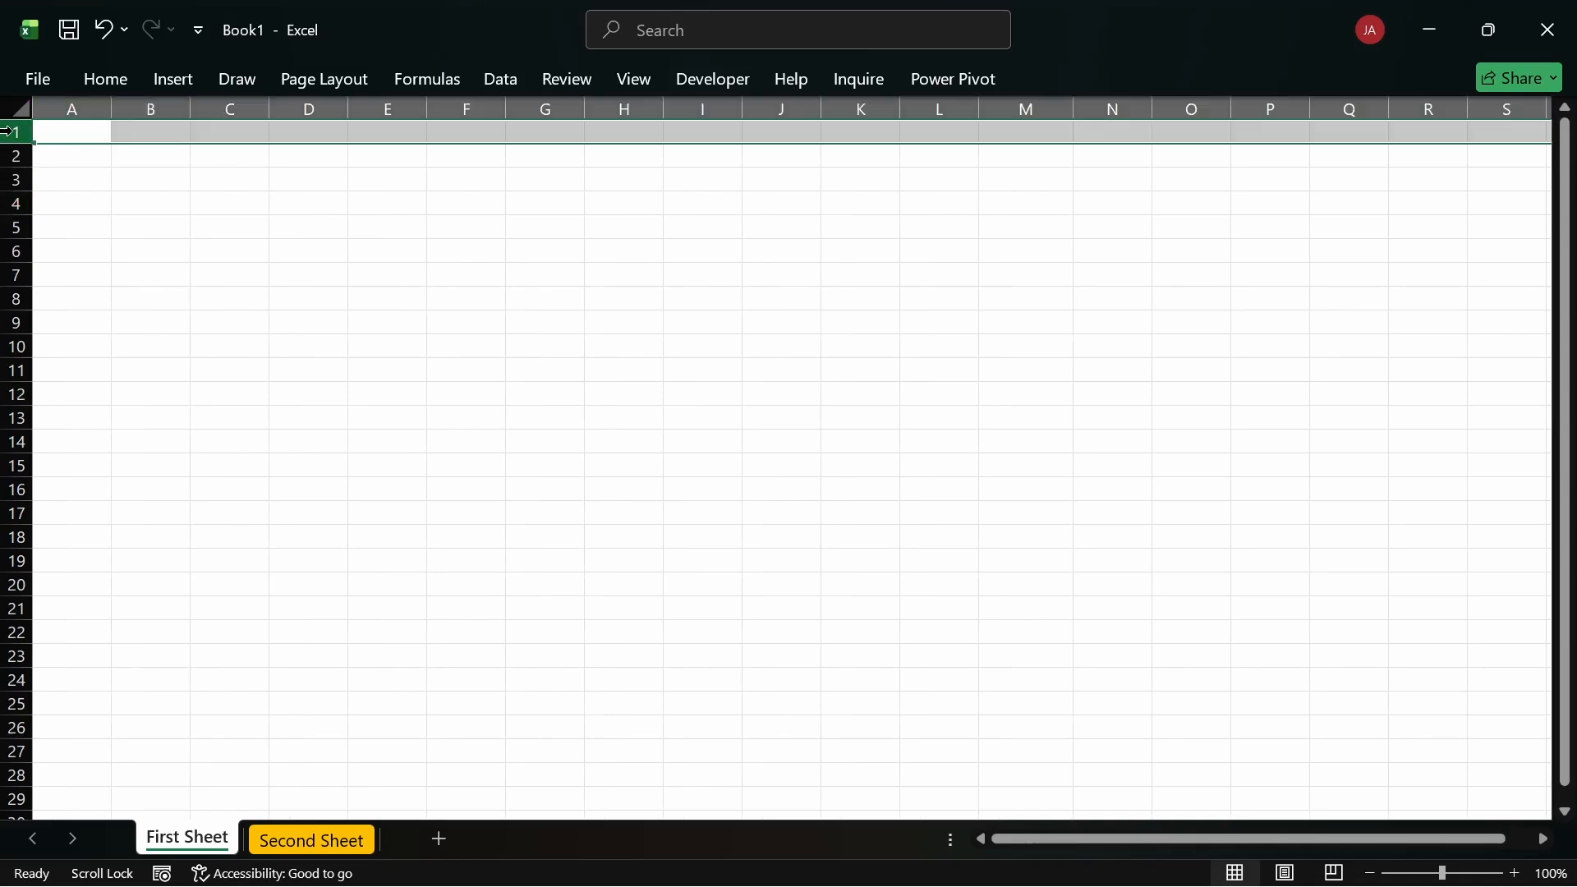
click(72, 109)
click(151, 109)
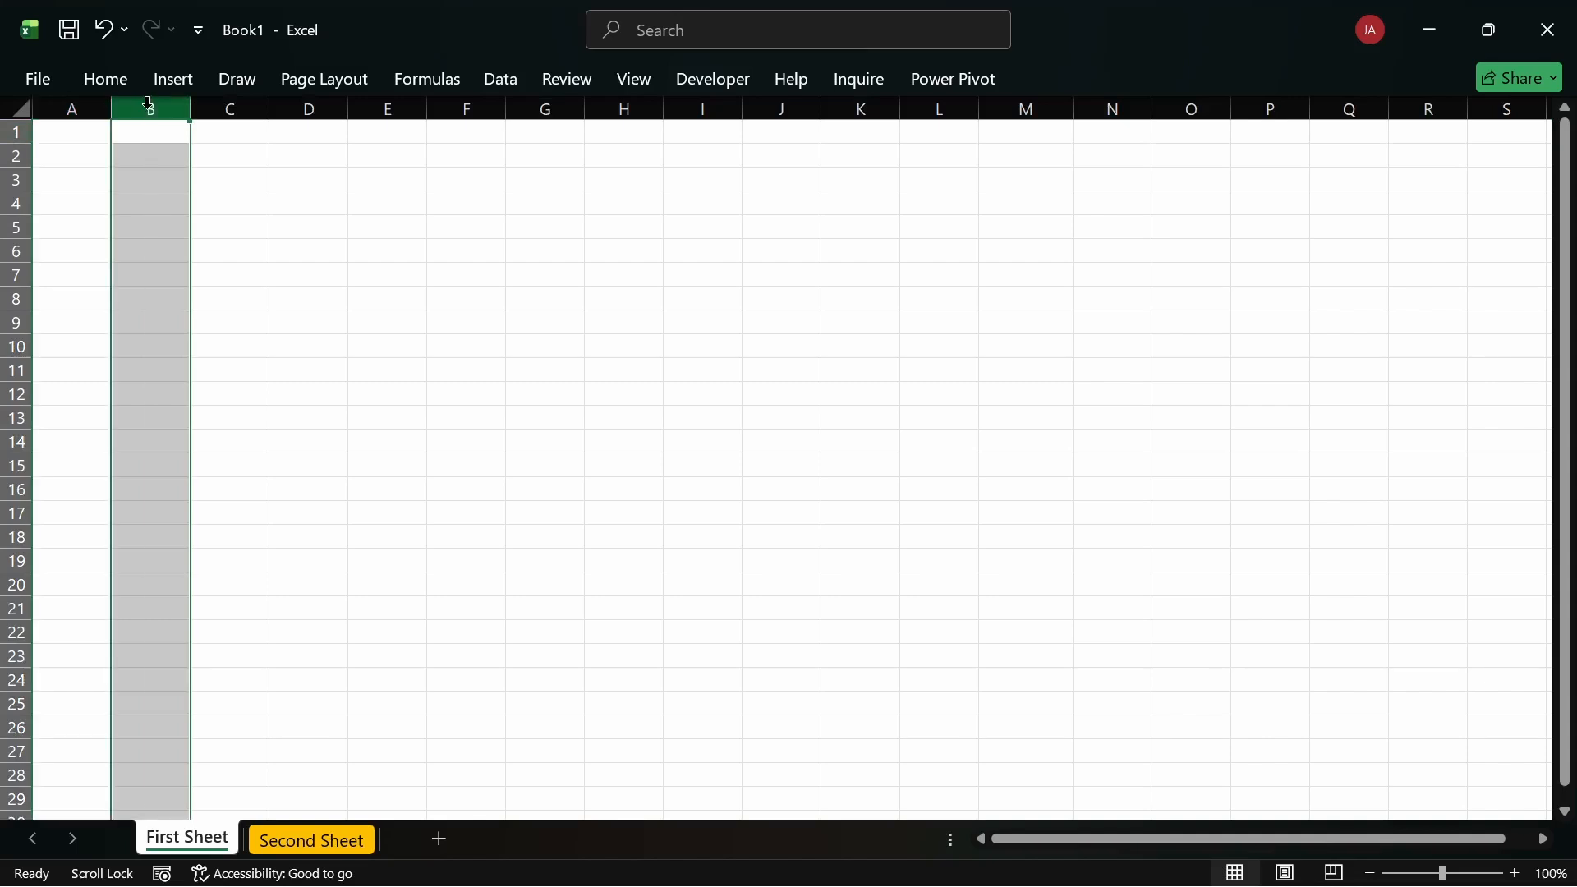
click(216, 107)
click(17, 131)
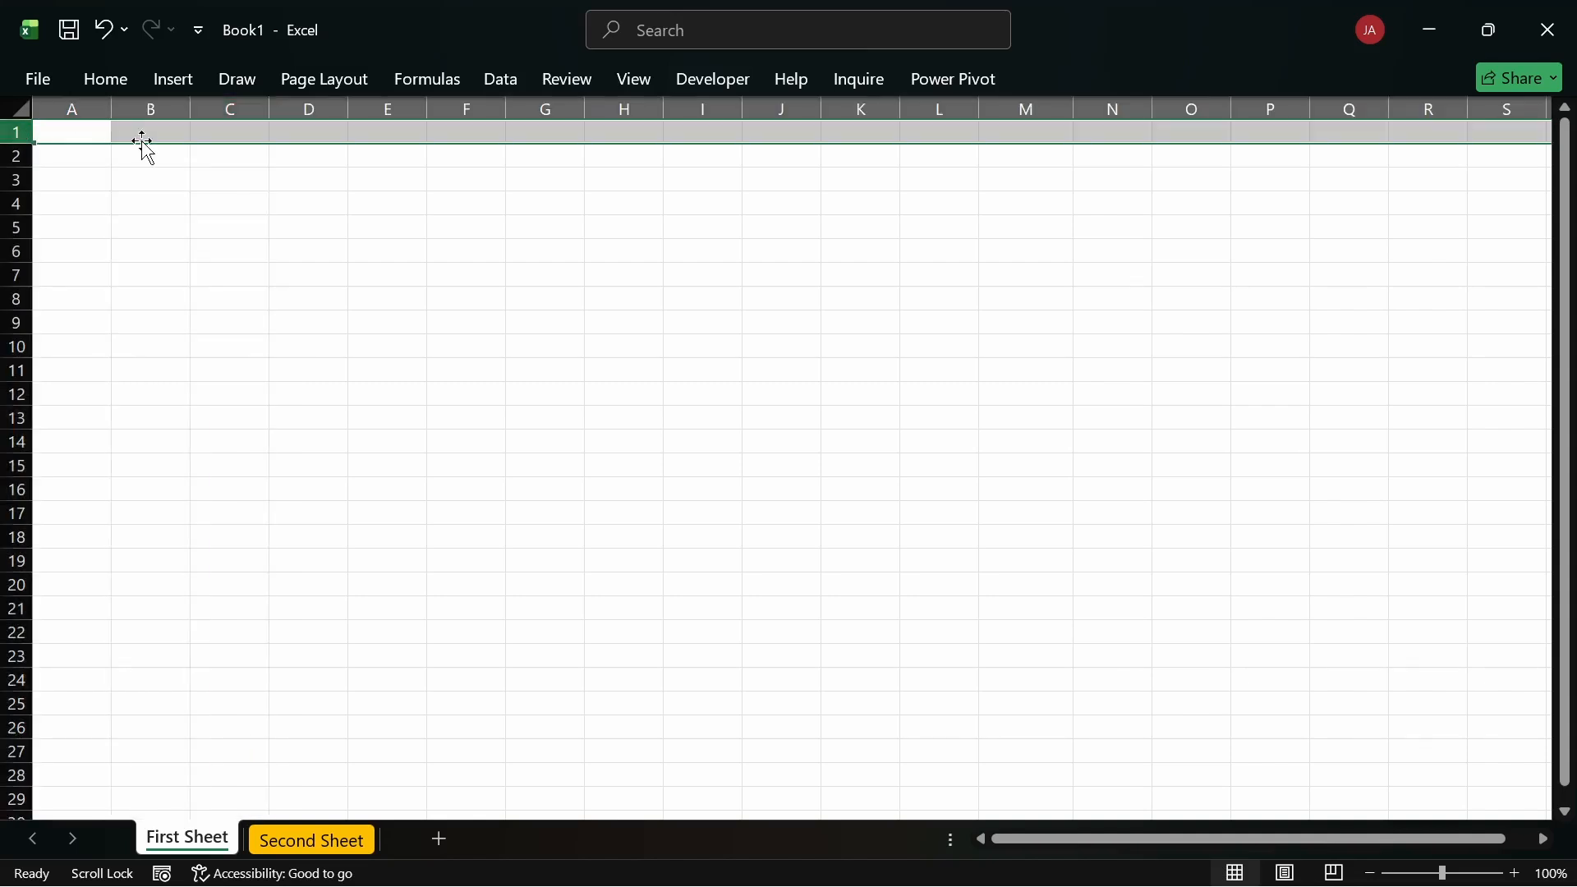
click(17, 155)
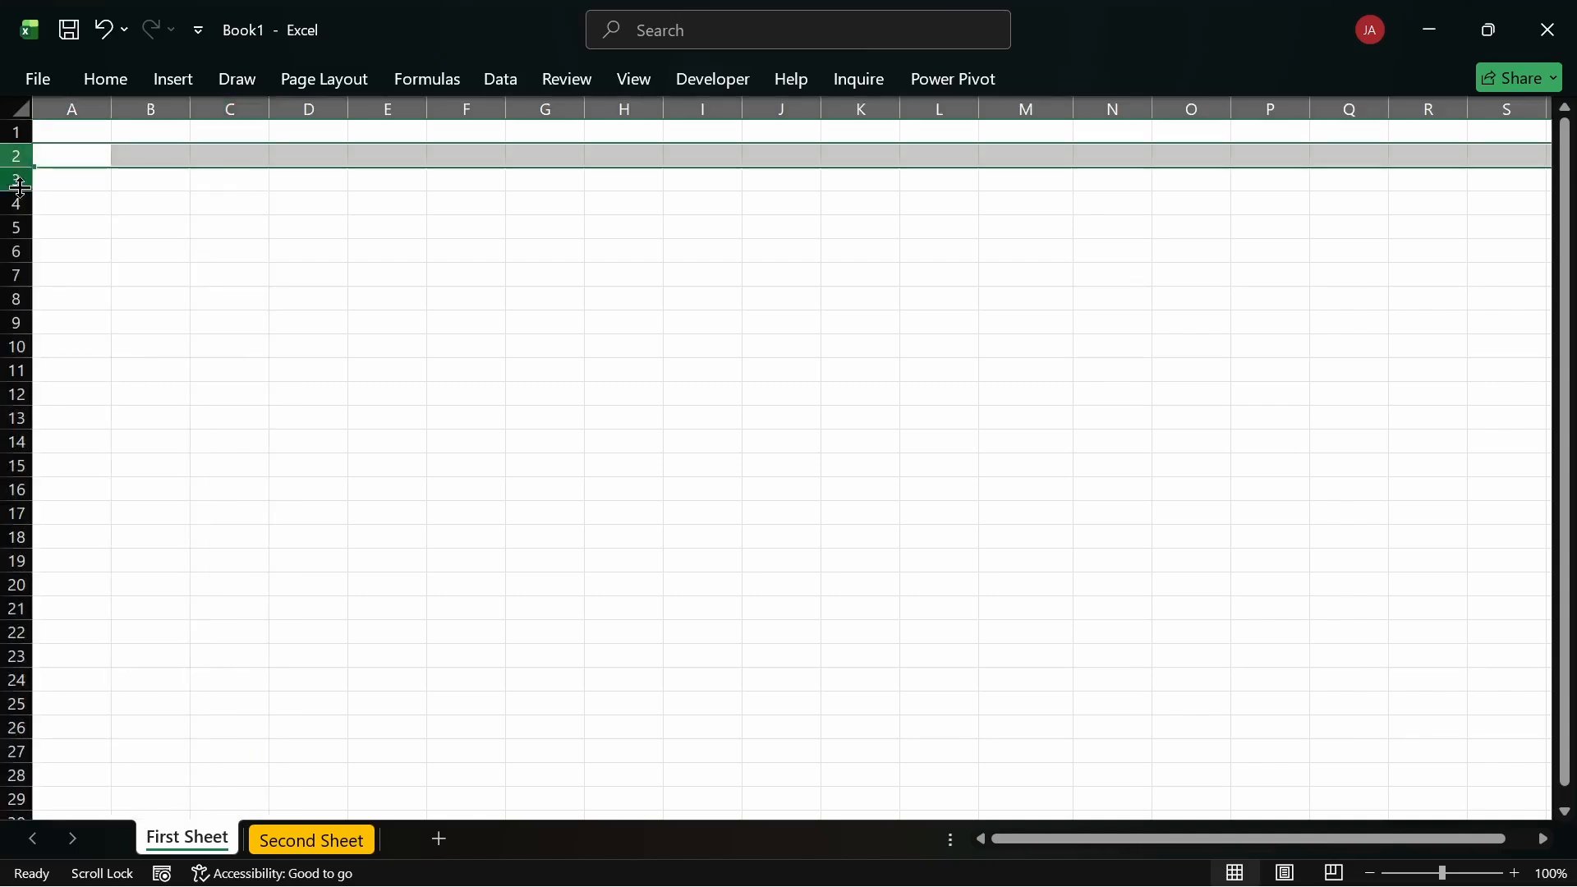
click(70, 126)
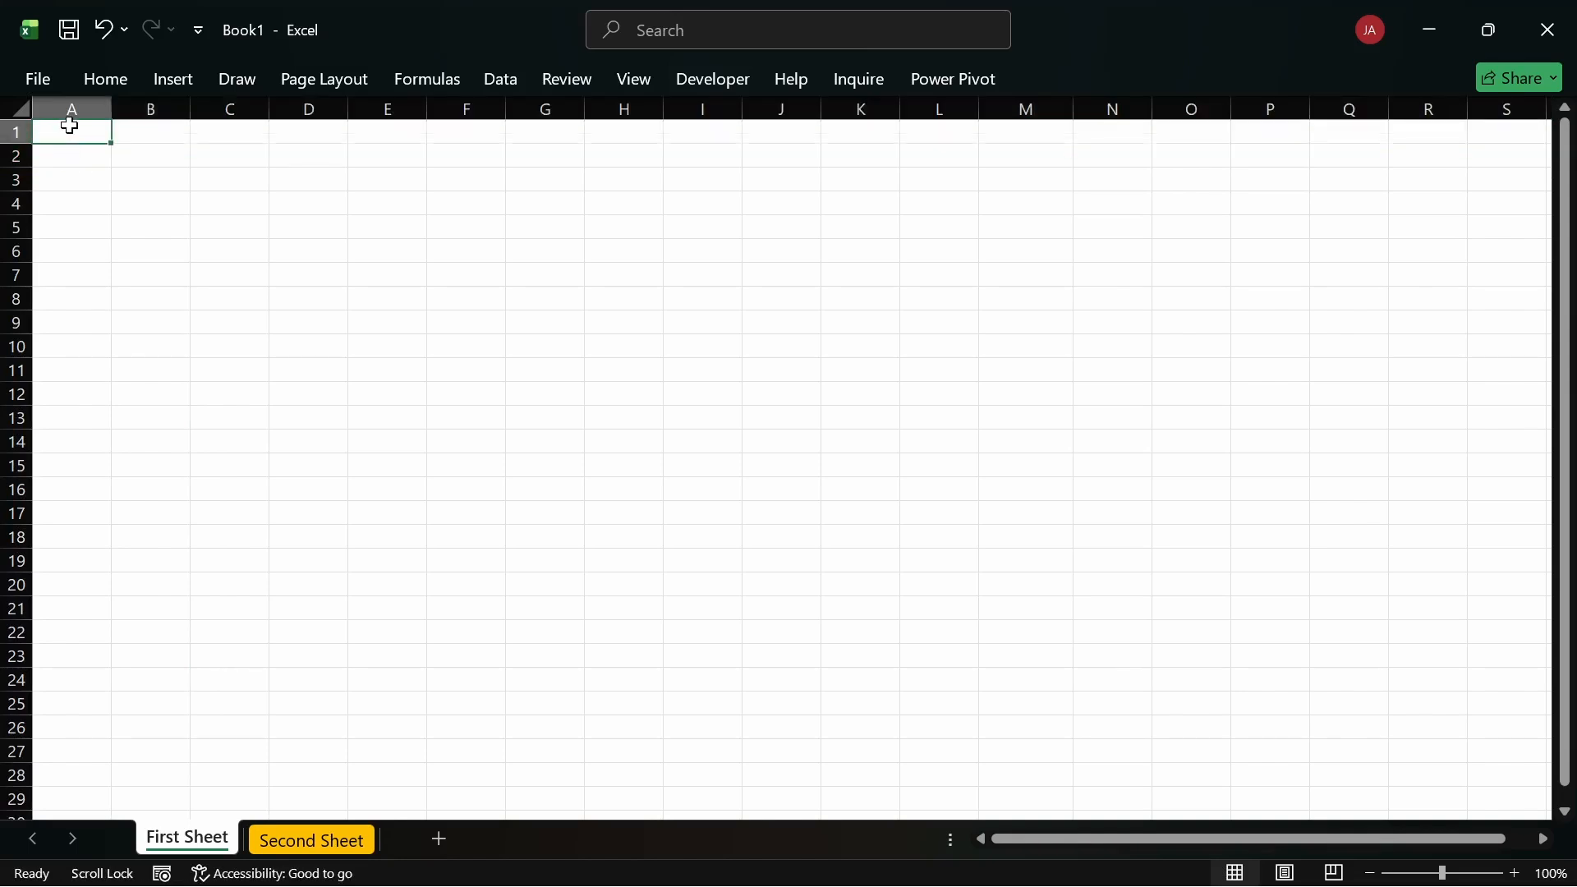
key(Page_Down)
key(Page_Down)
click(70, 126)
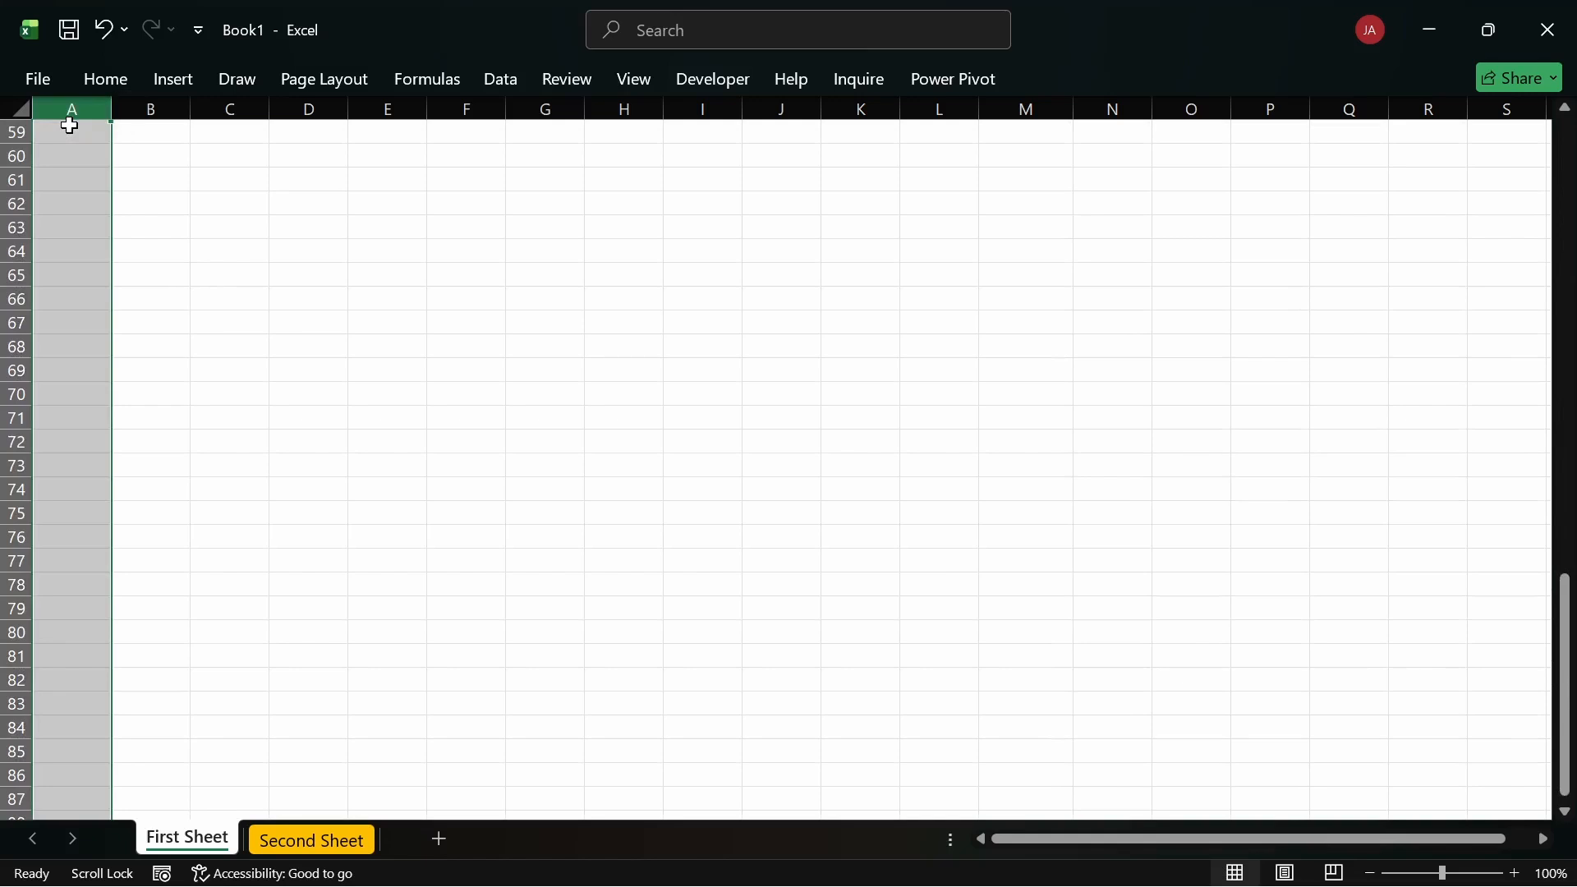
click(71, 137)
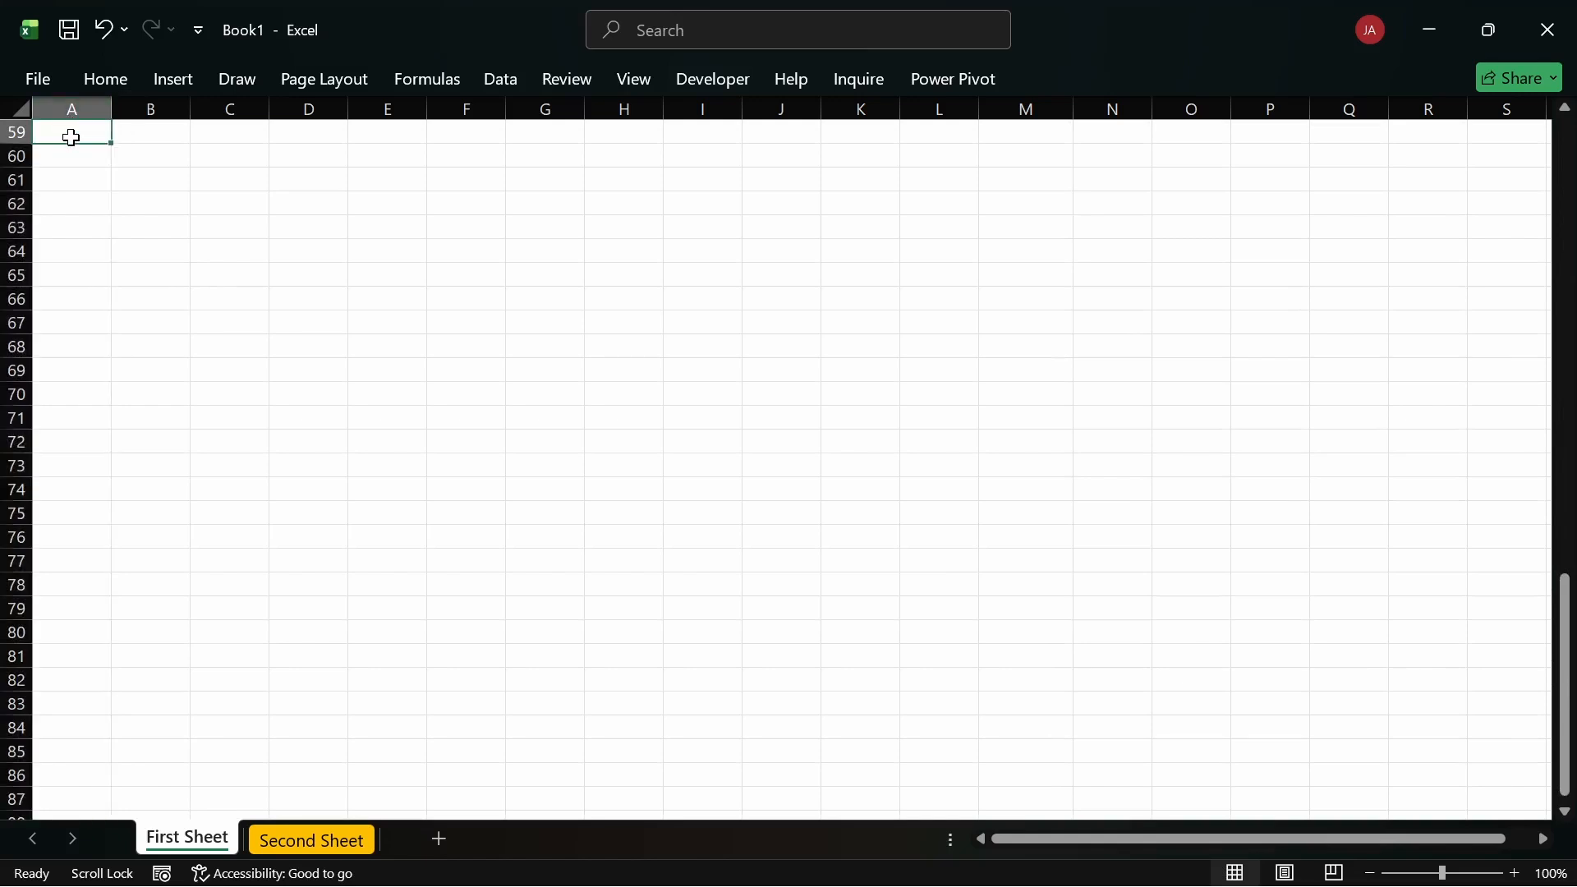
key(Page_Up)
key(Page_Up)
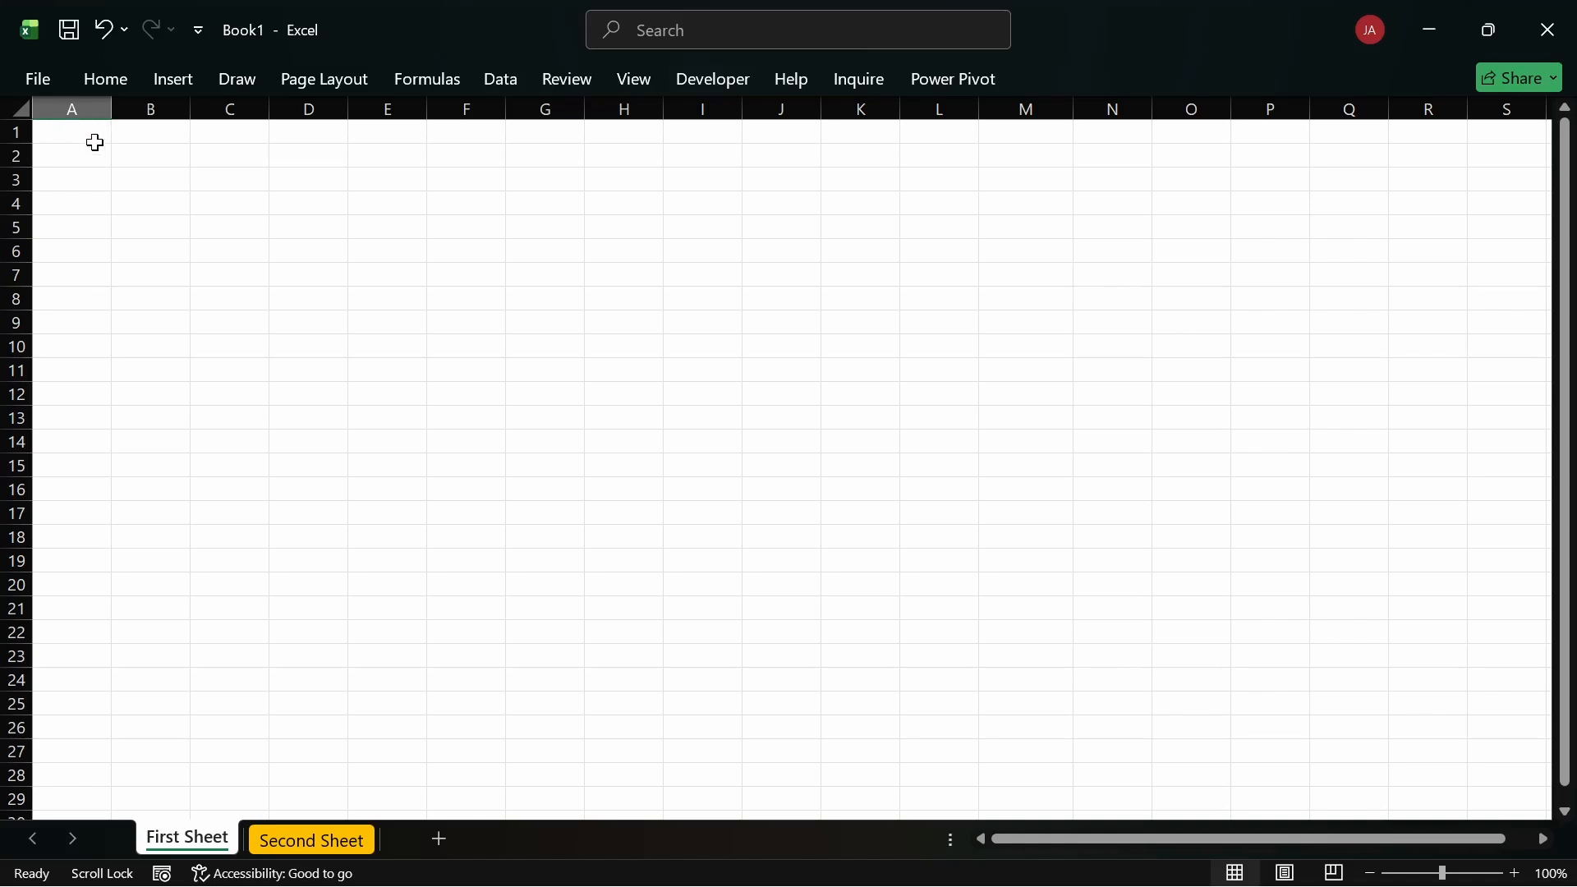
click(83, 140)
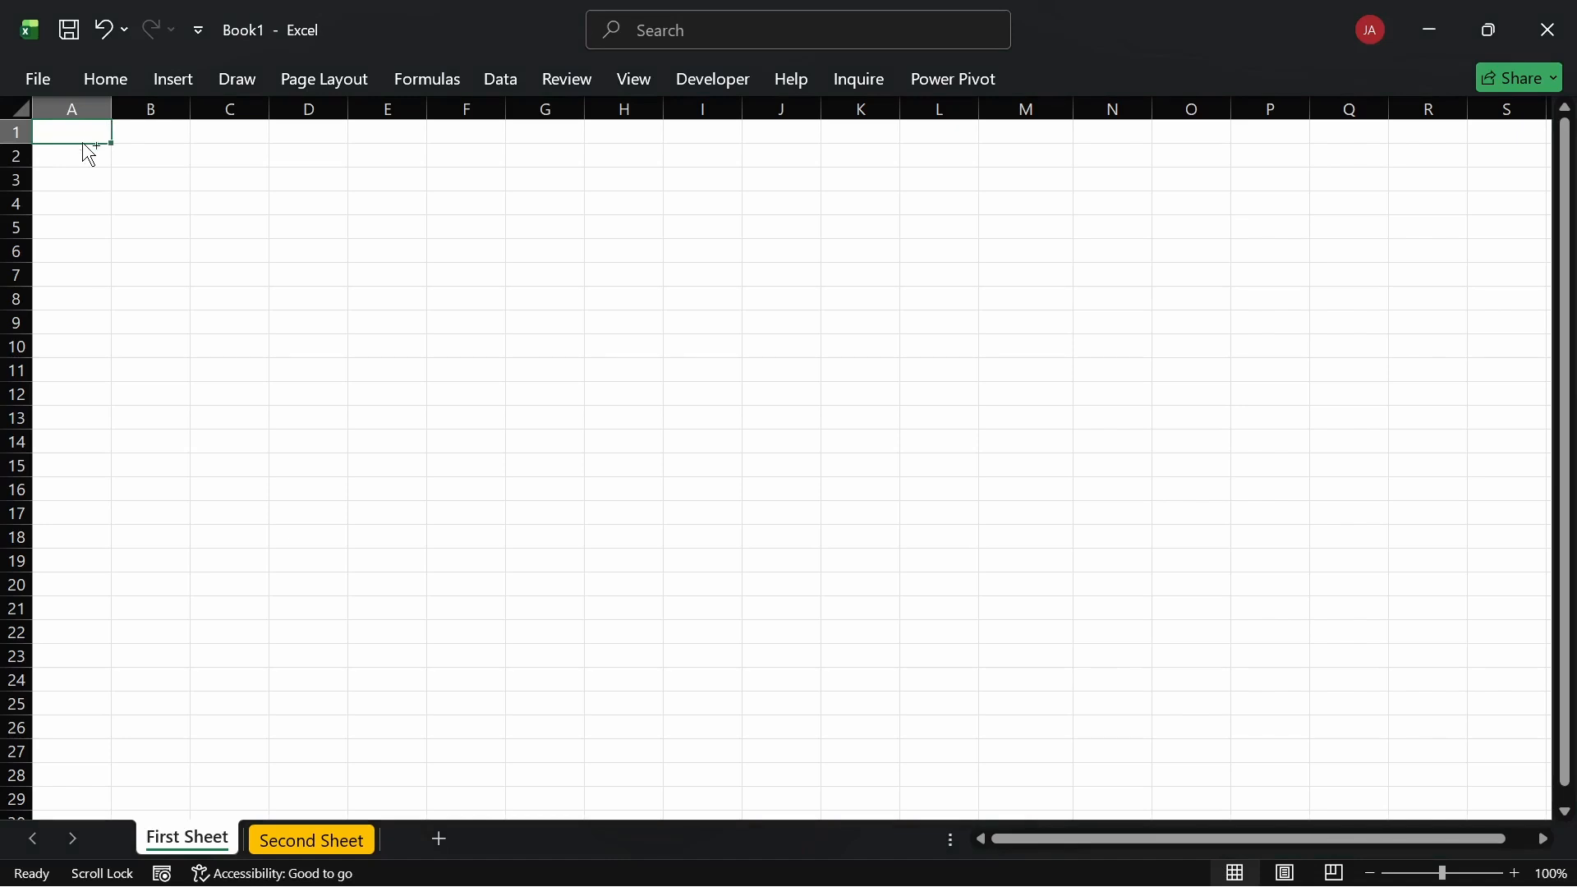
scroll(83, 142, down, 10)
scroll(83, 142, down, 10)
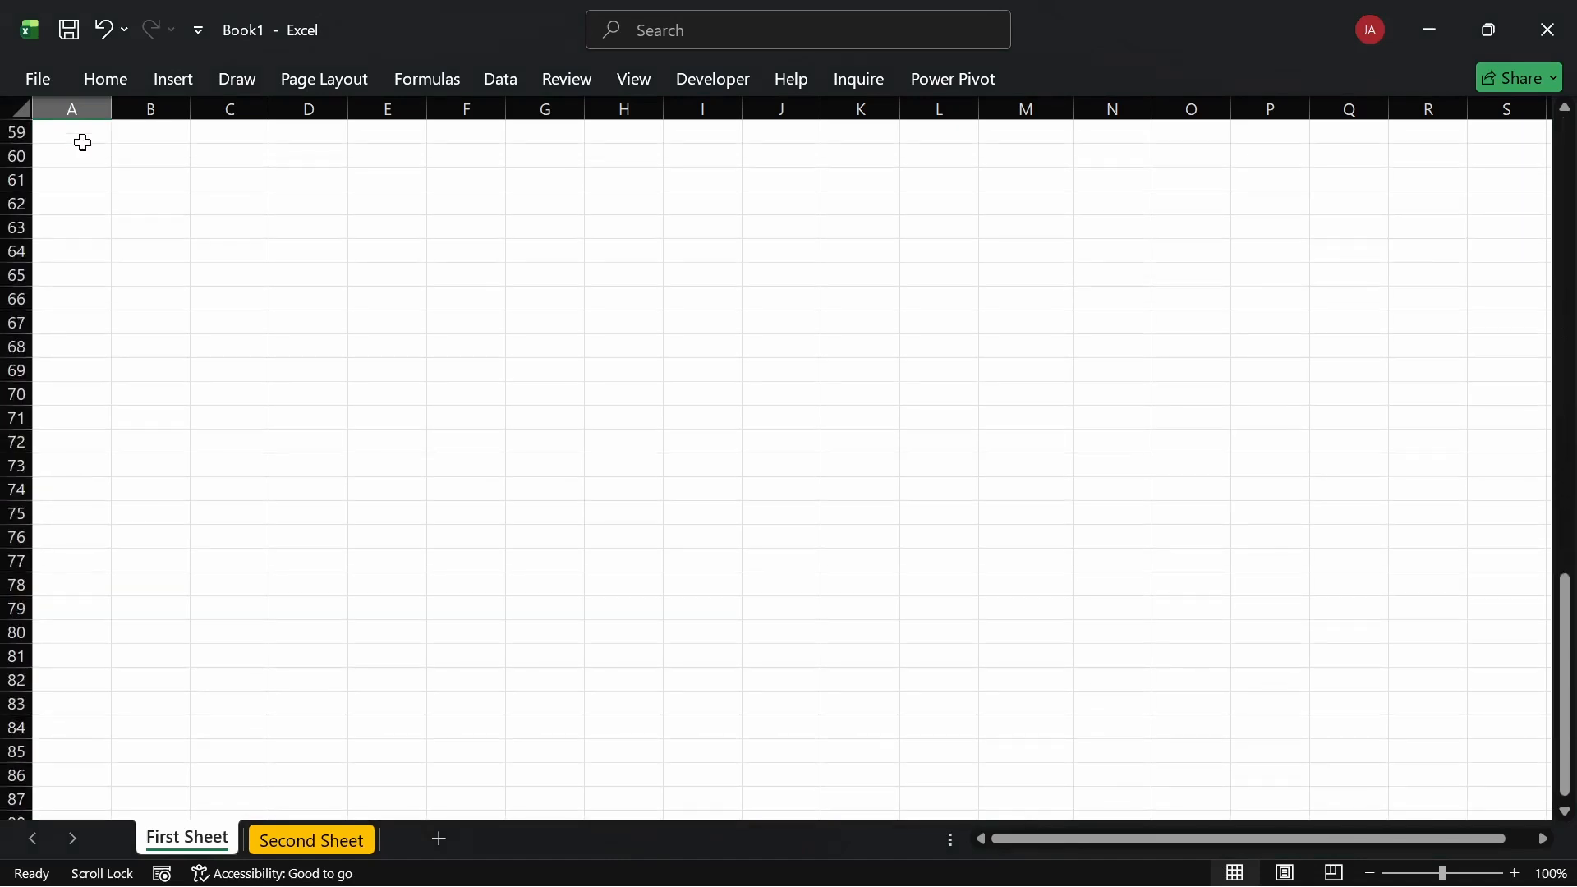
scroll(83, 142, down, 10)
scroll(83, 142, up, 20)
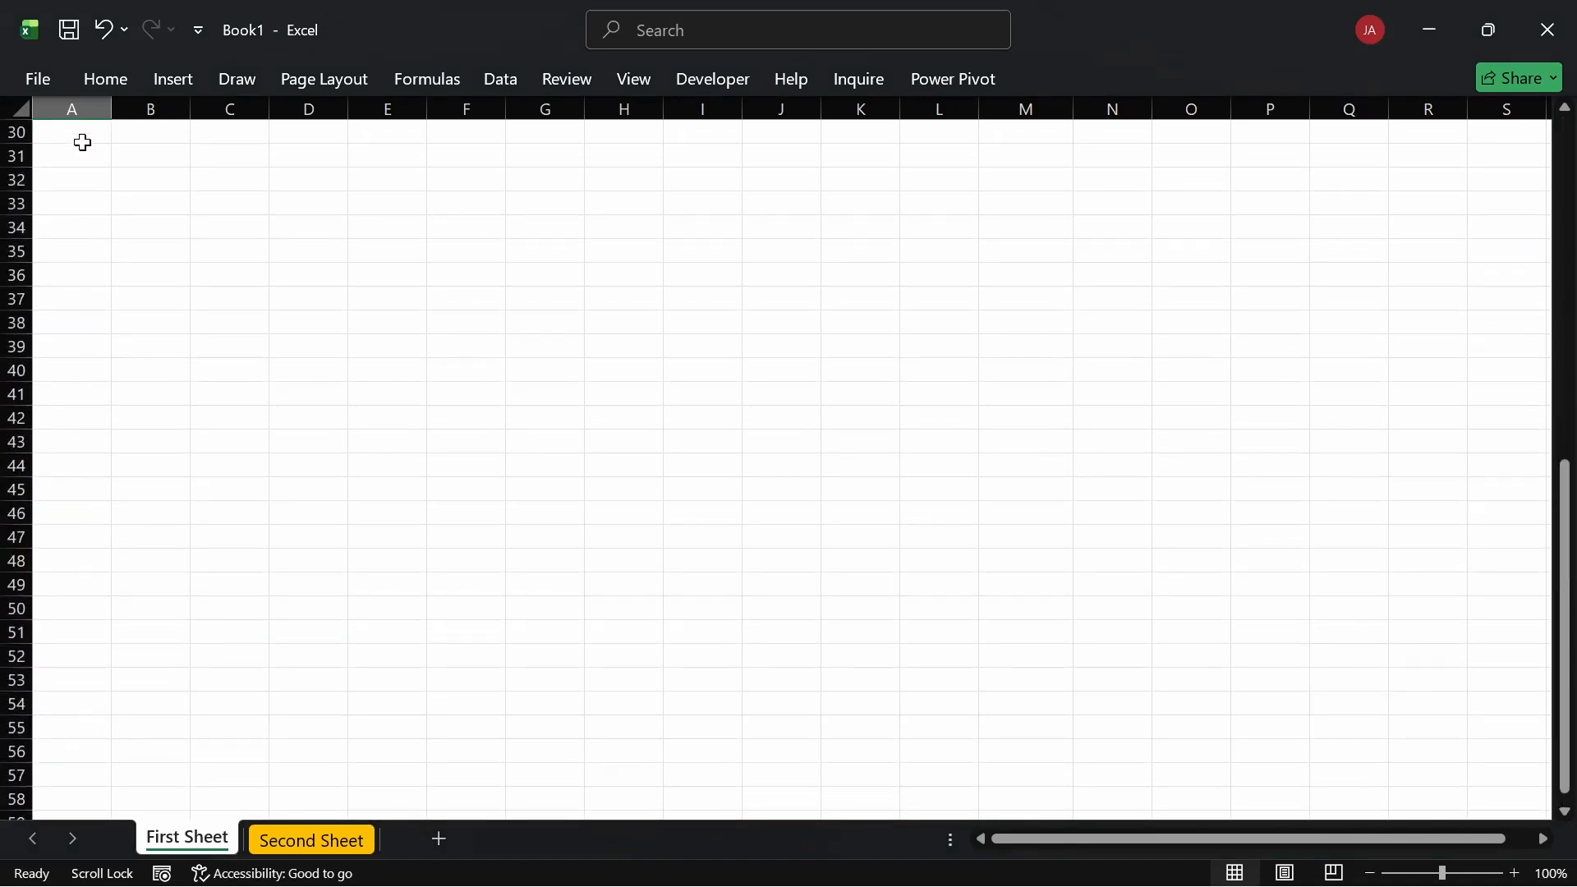
scroll(83, 142, up, 10)
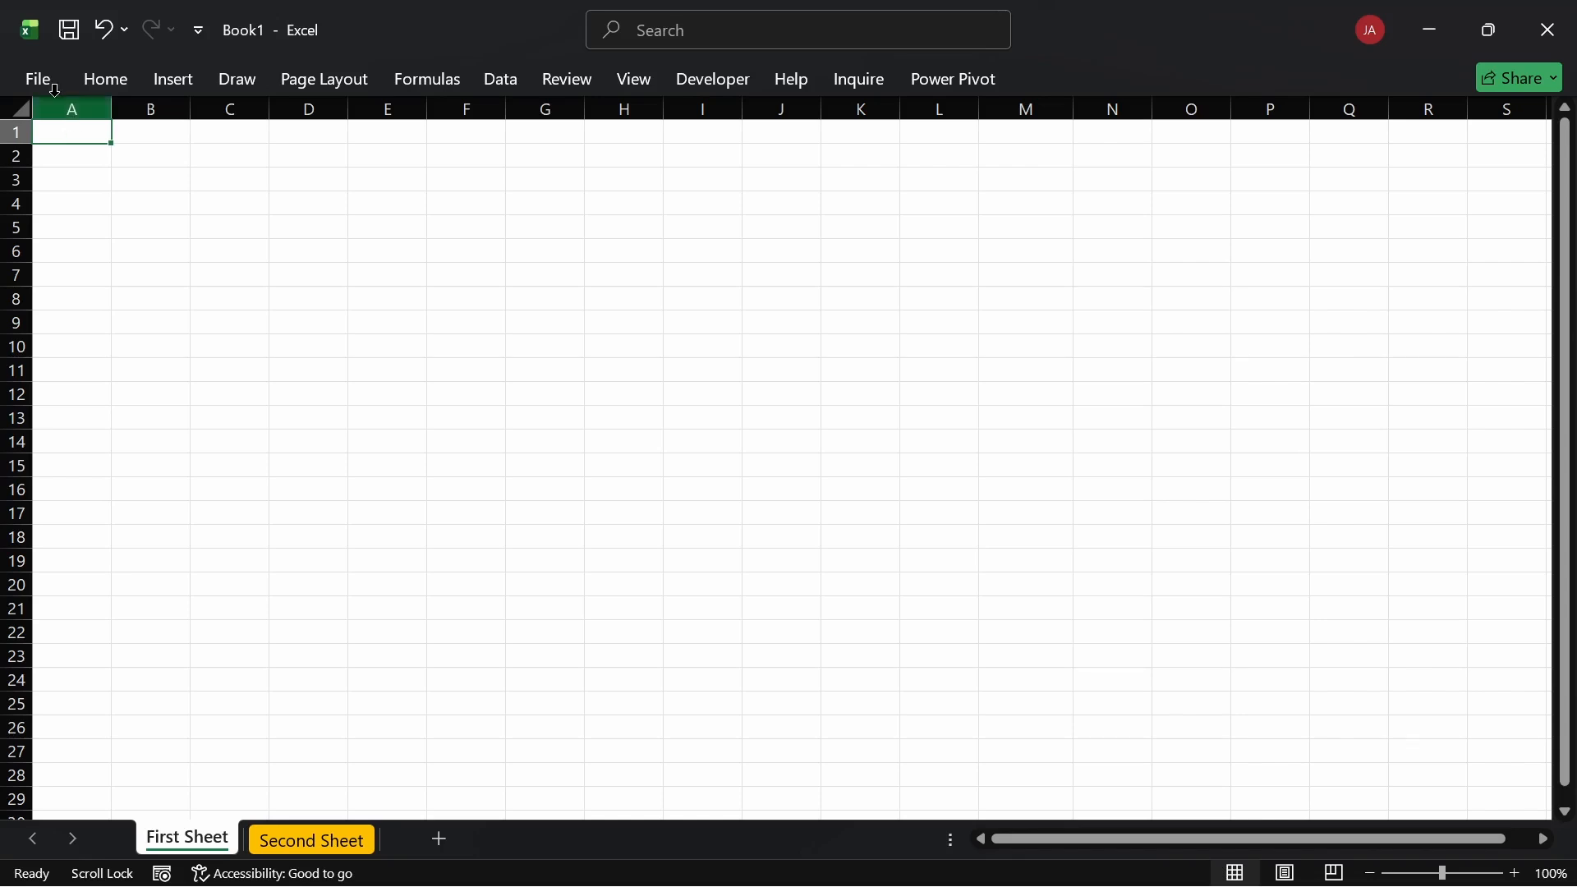
Step: Select row 1, column A and cells B1 and C3, briefly editing C3 to check it's empty
click(15, 132)
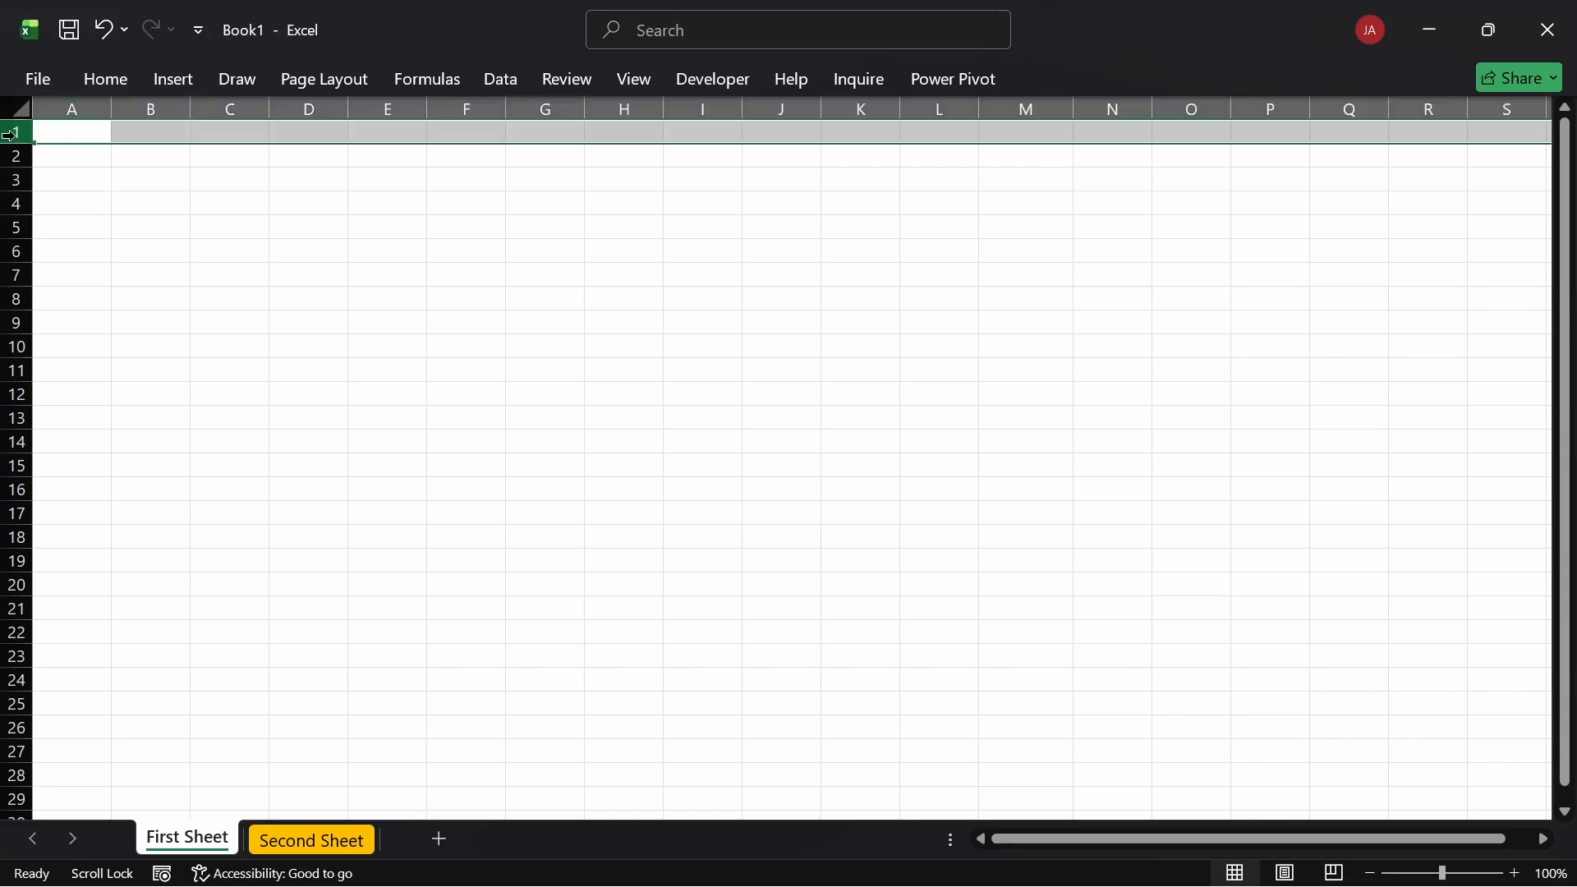
click(91, 110)
click(188, 141)
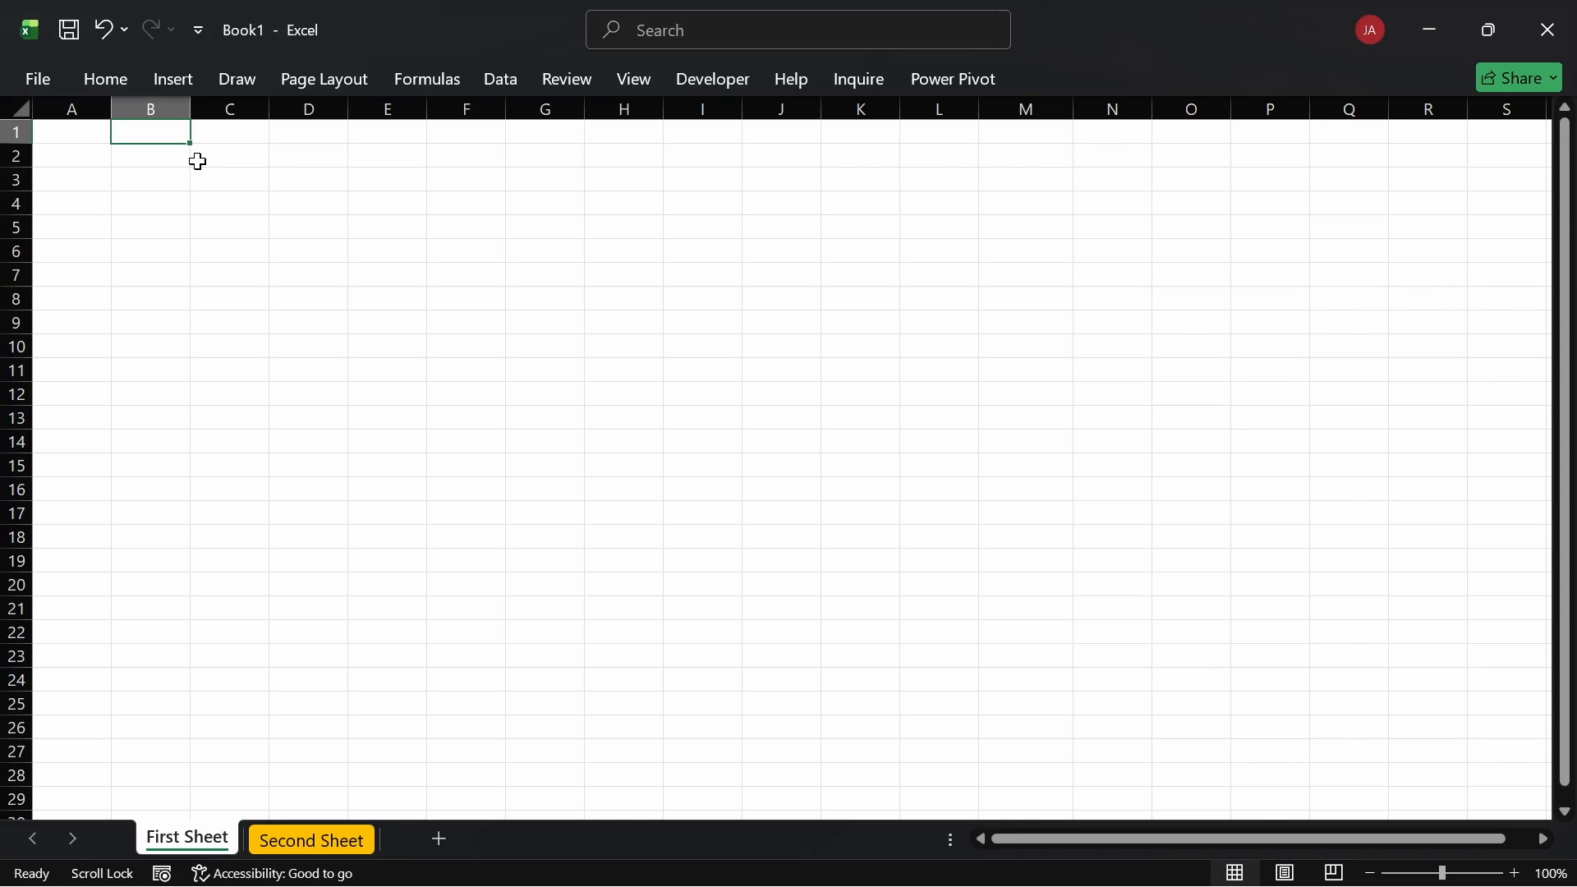
click(251, 175)
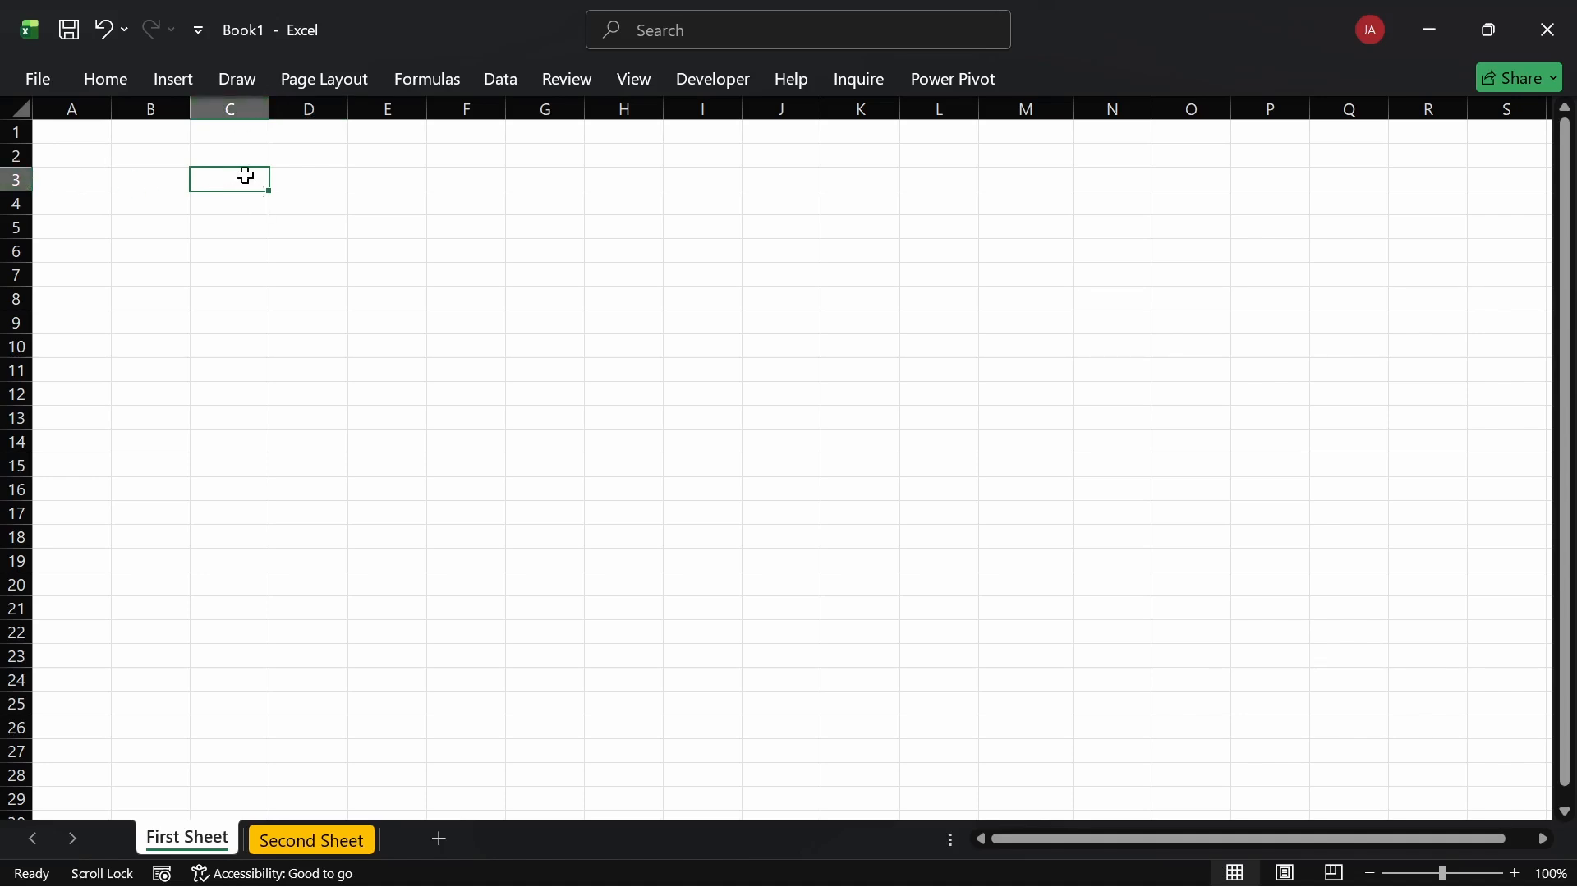
double_click(244, 175)
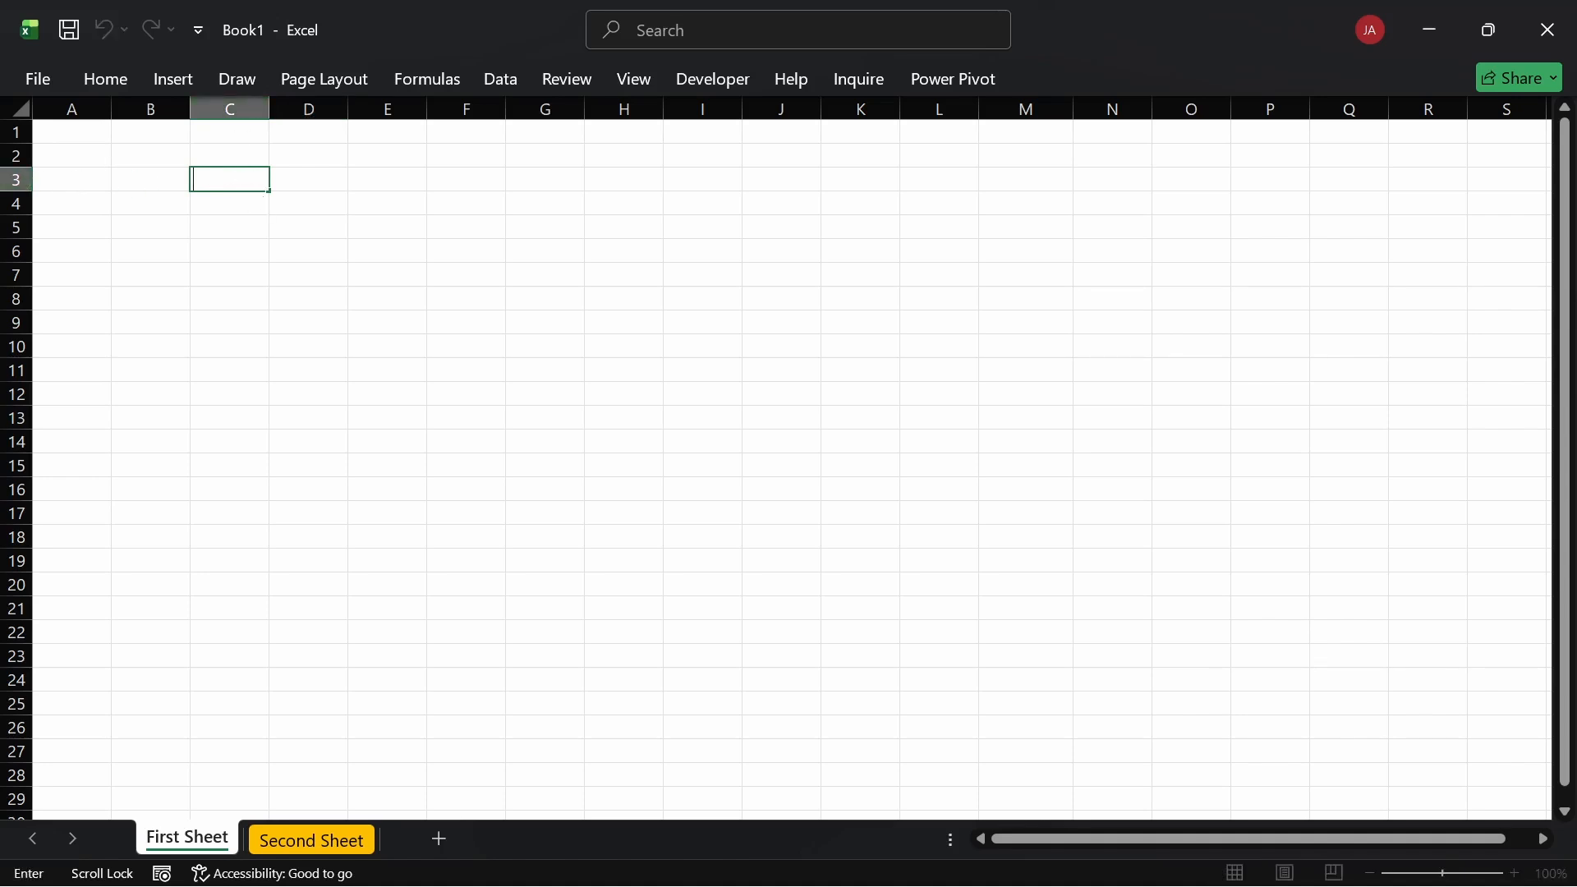
click(280, 198)
click(248, 179)
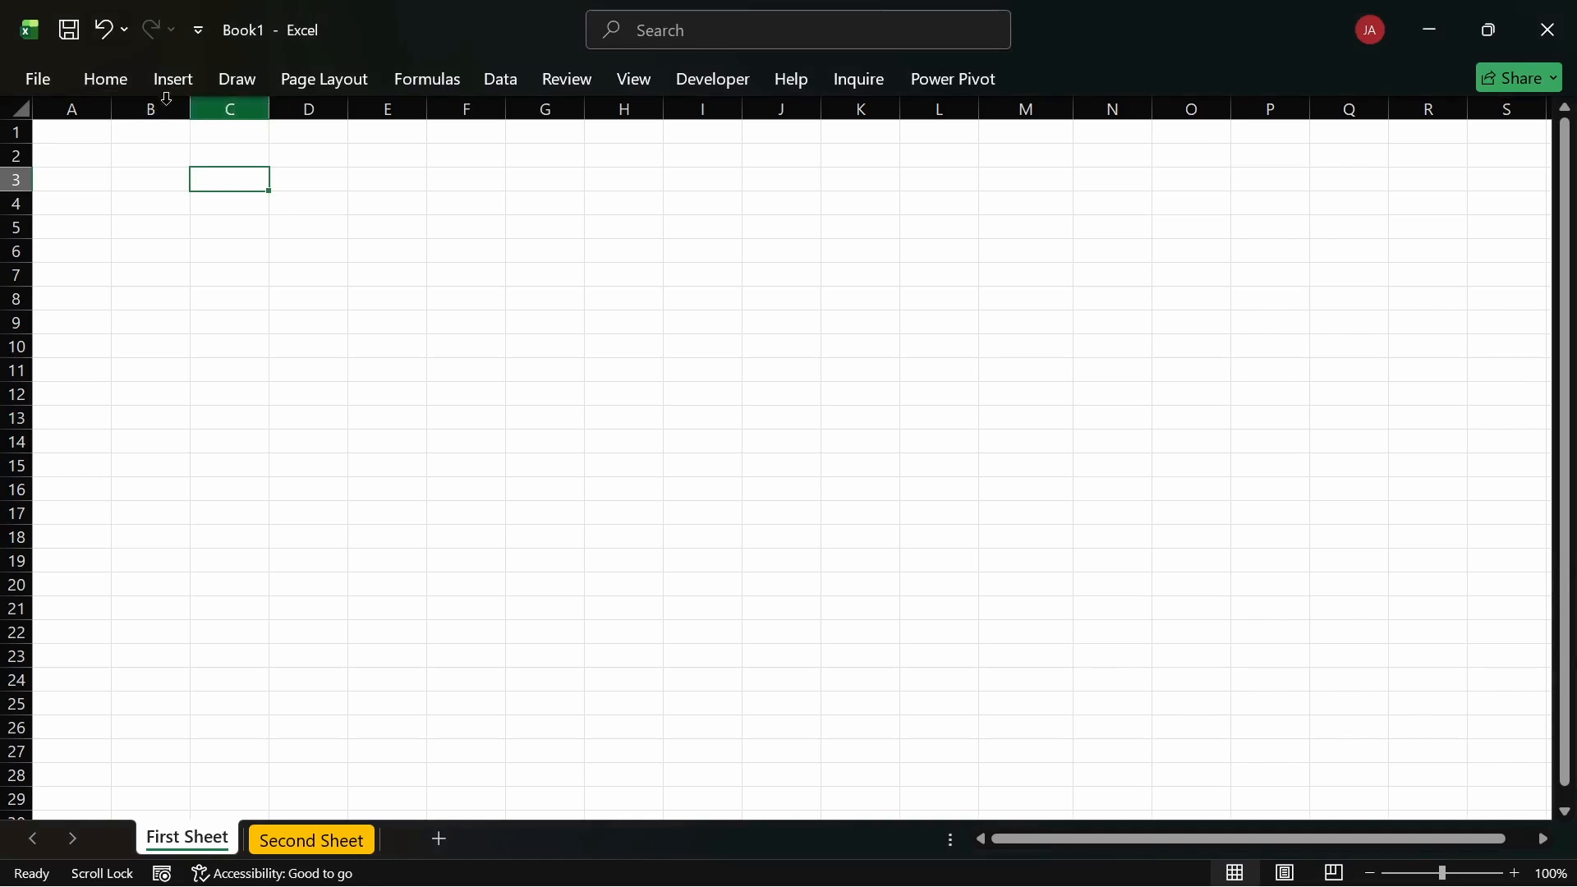
Step: Show and hide the collapsed Home ribbon a few times, then pin it open permanently
click(118, 79)
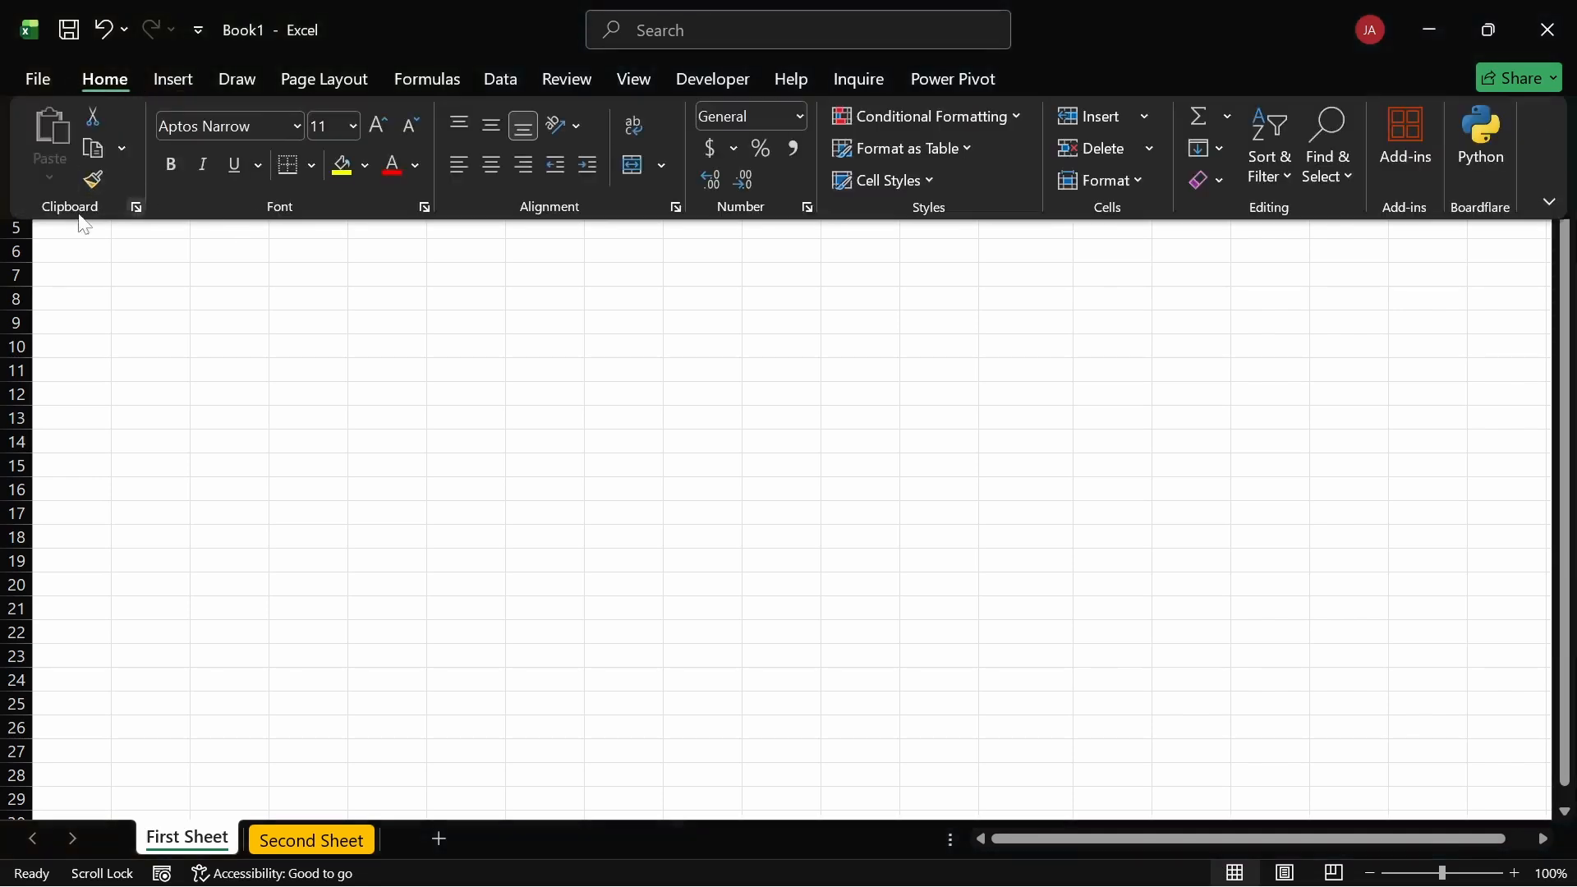
click(107, 80)
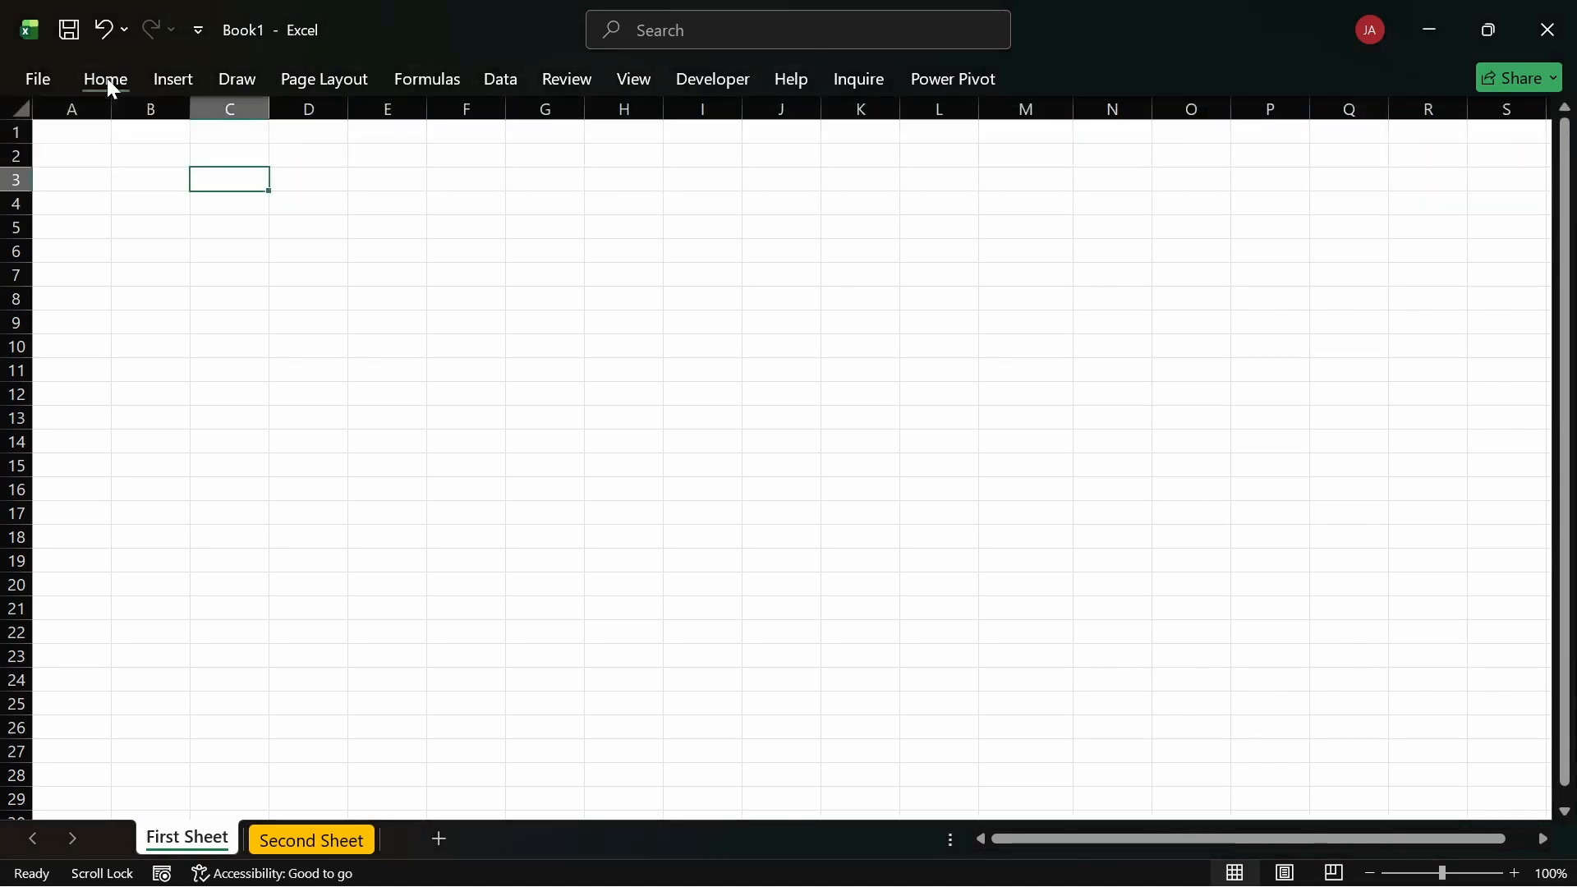
click(107, 81)
click(422, 294)
click(107, 79)
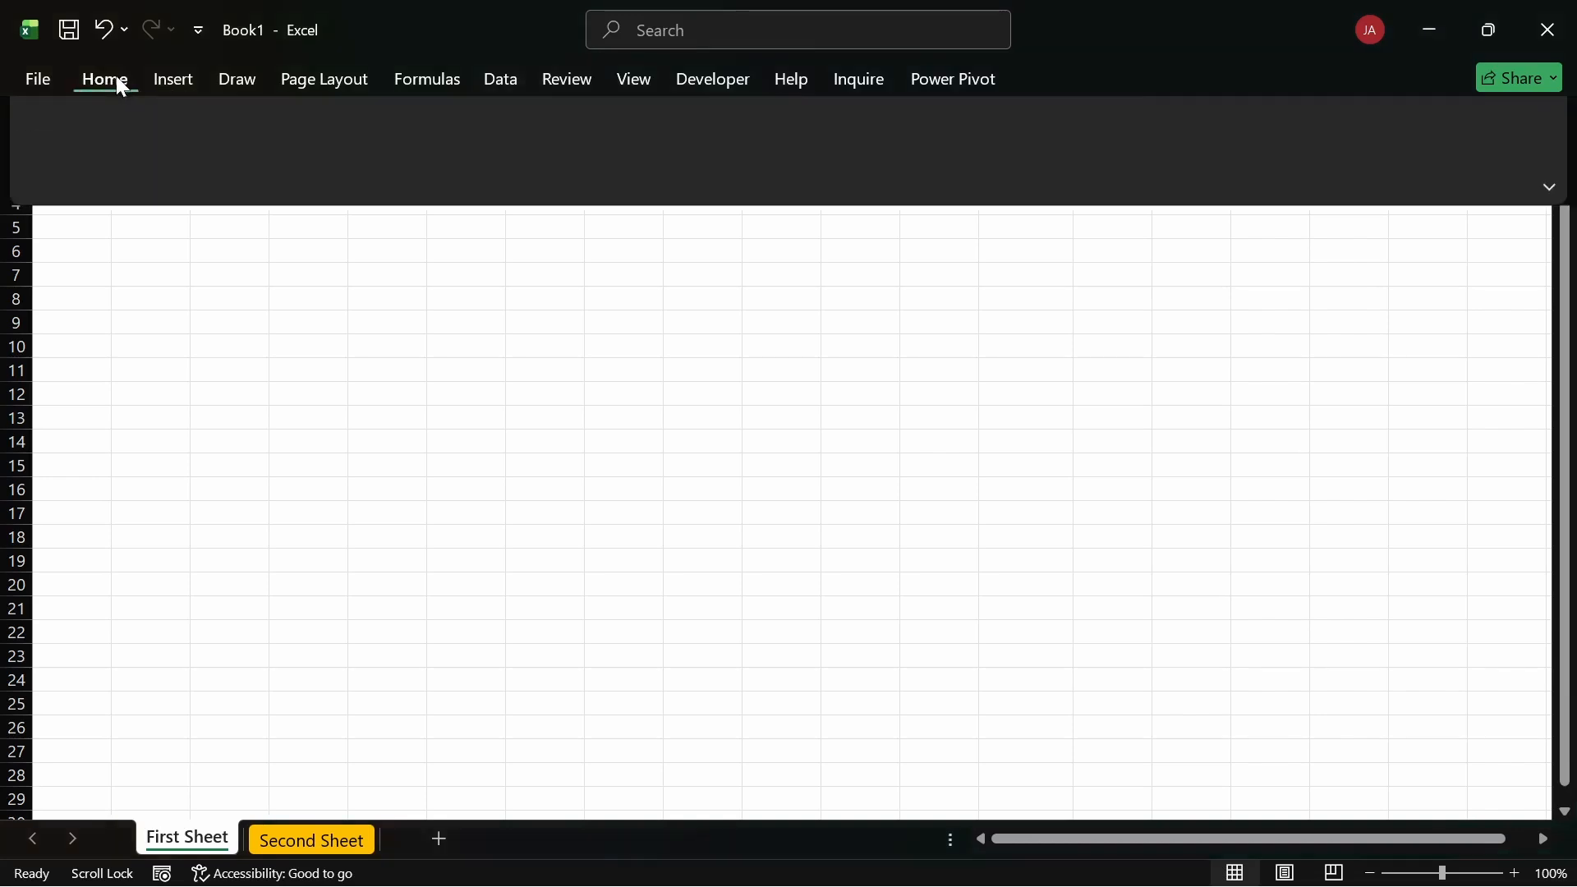
click(585, 262)
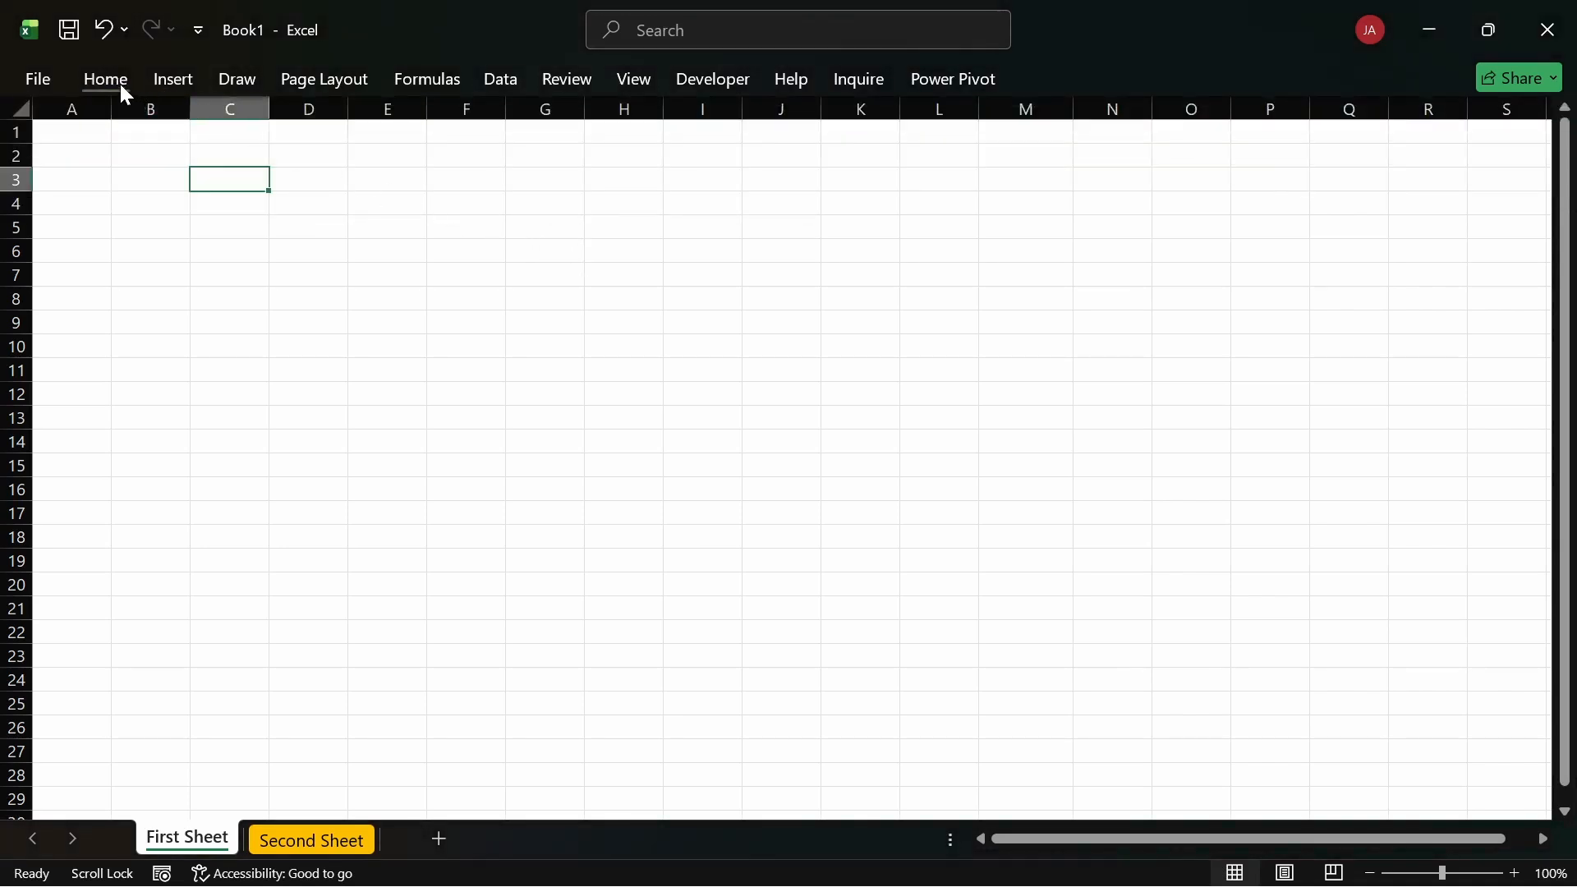
double_click(117, 82)
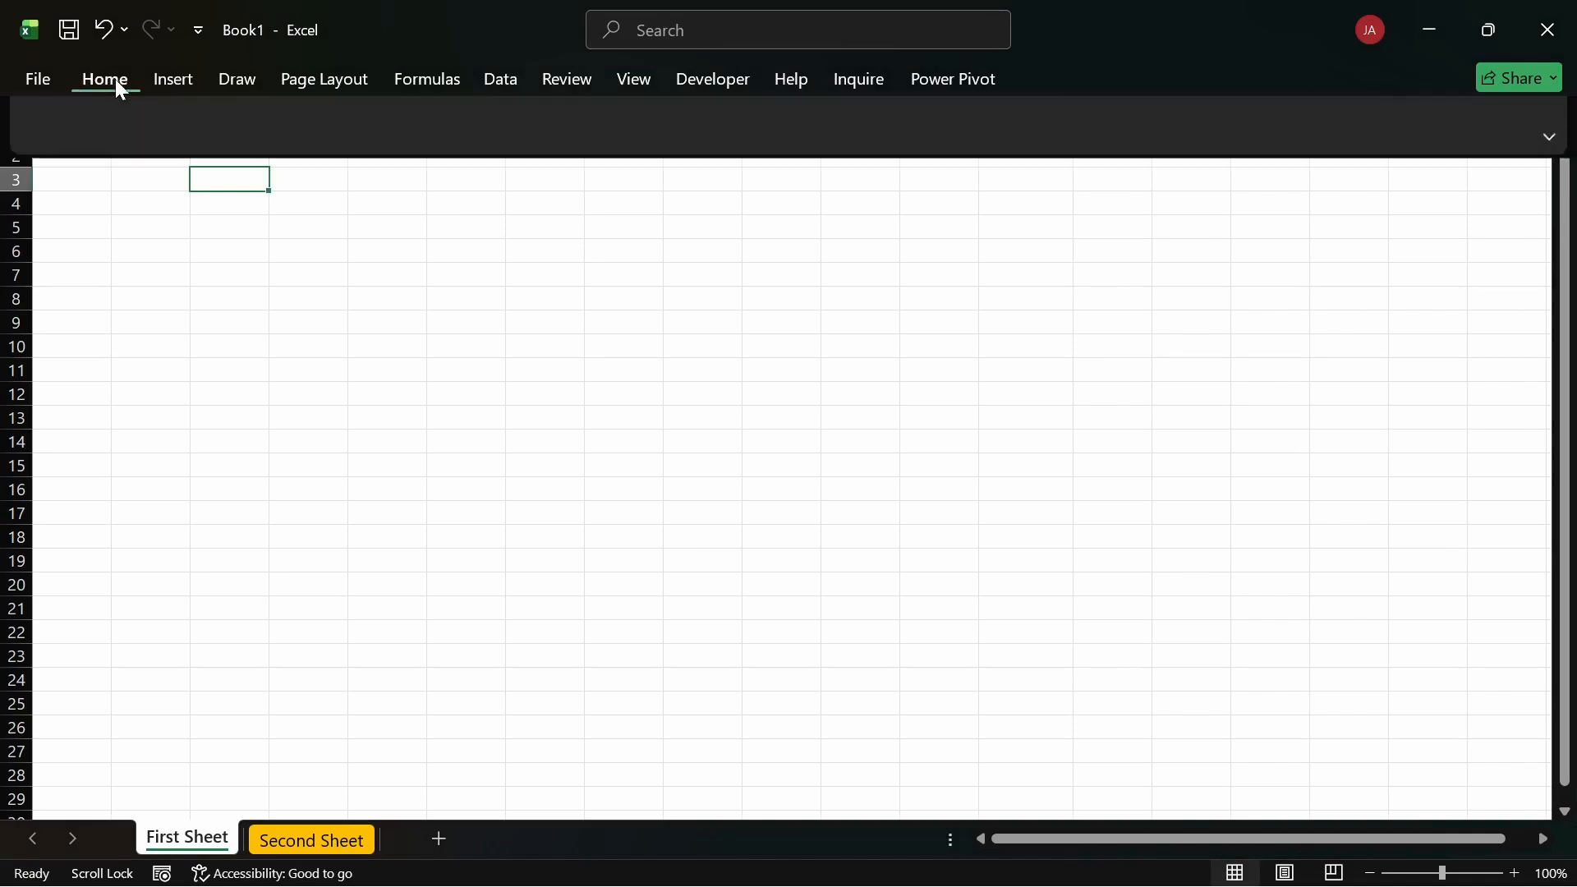
Step: Move cell F3 to E3, then collapse and re-pin the Home ribbon, selecting C3
click(433, 308)
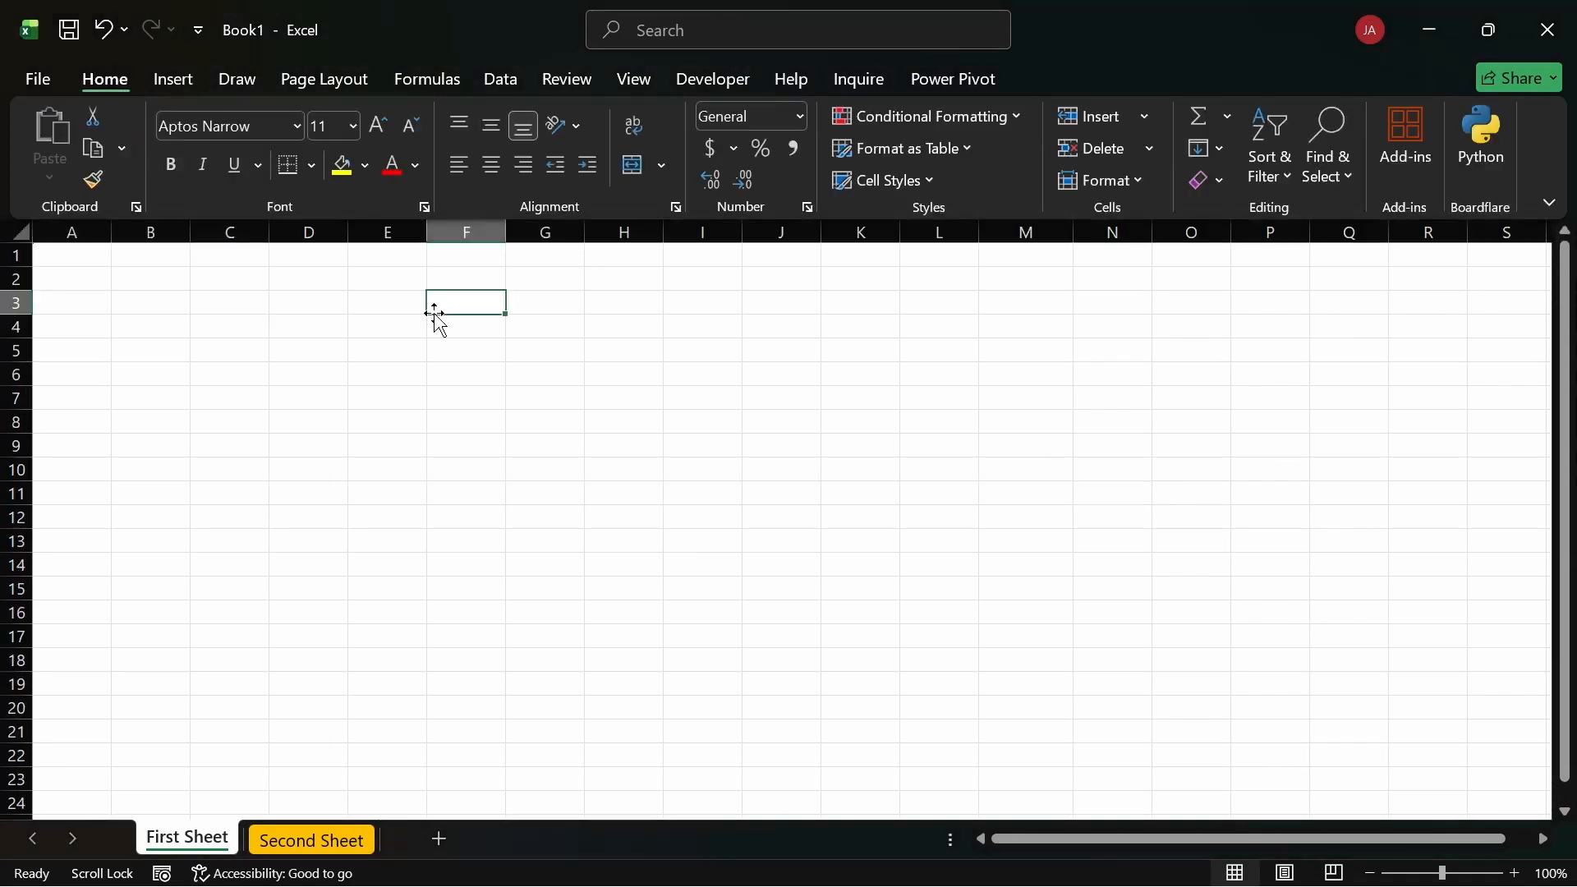
drag(426, 313, 361, 316)
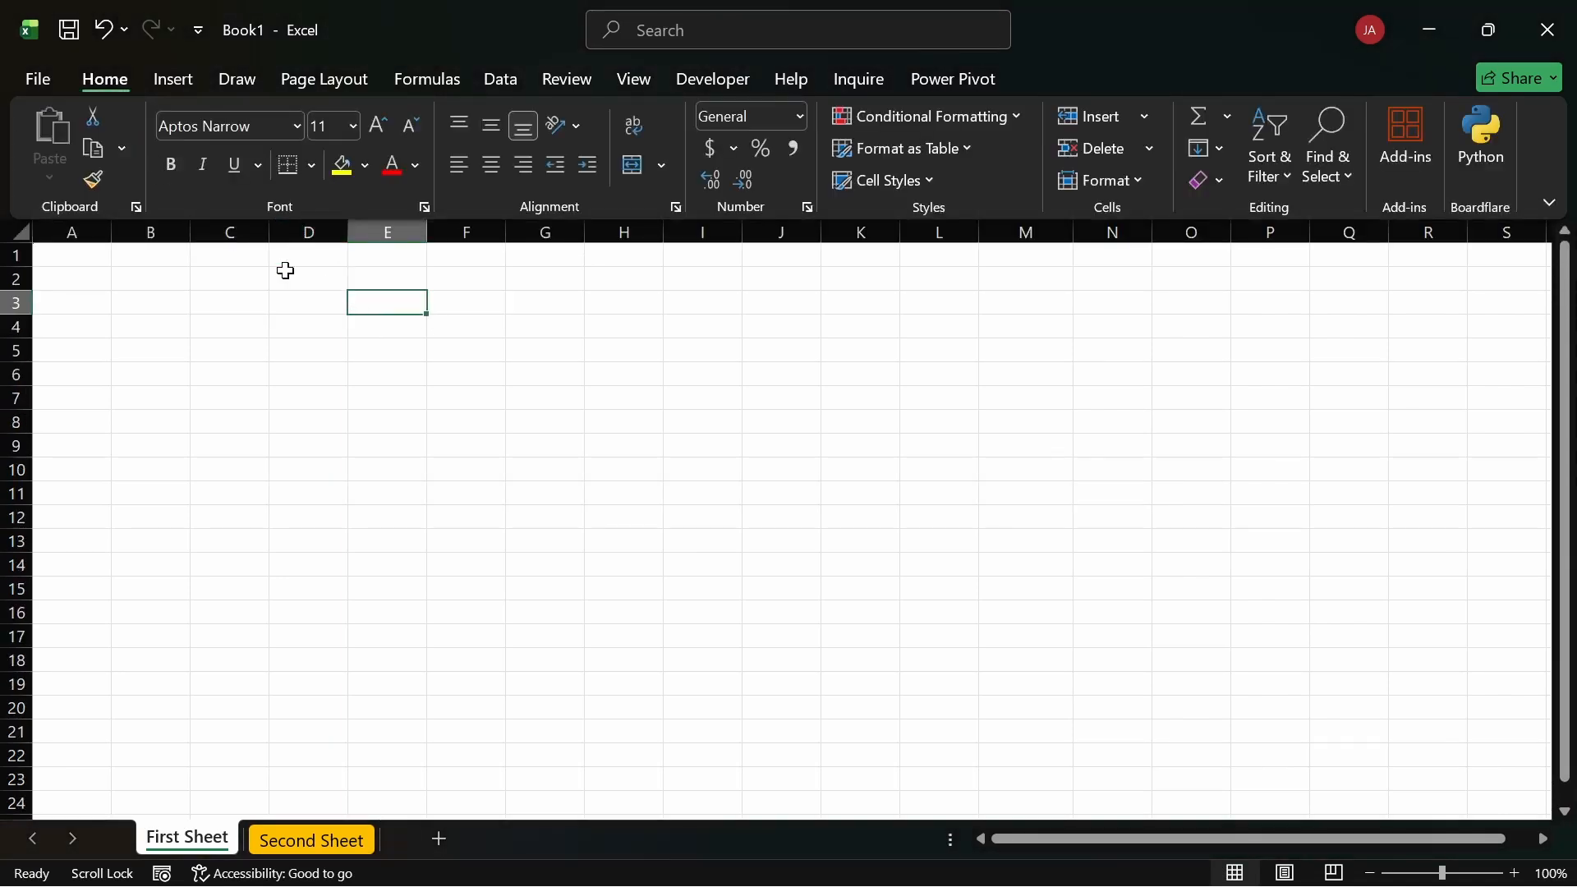
double_click(119, 84)
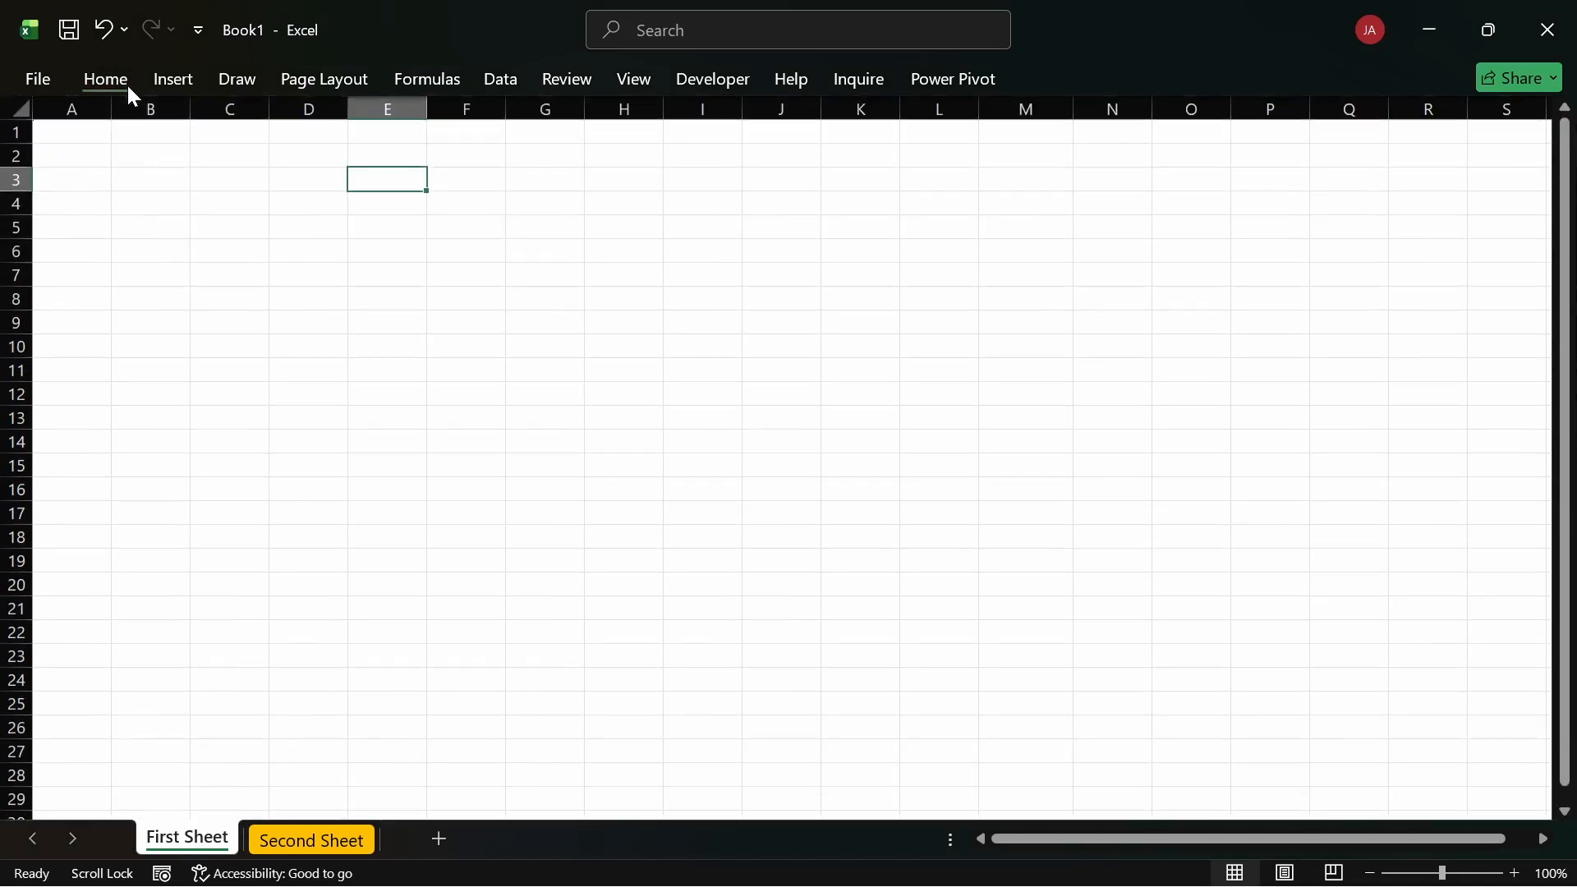
click(115, 82)
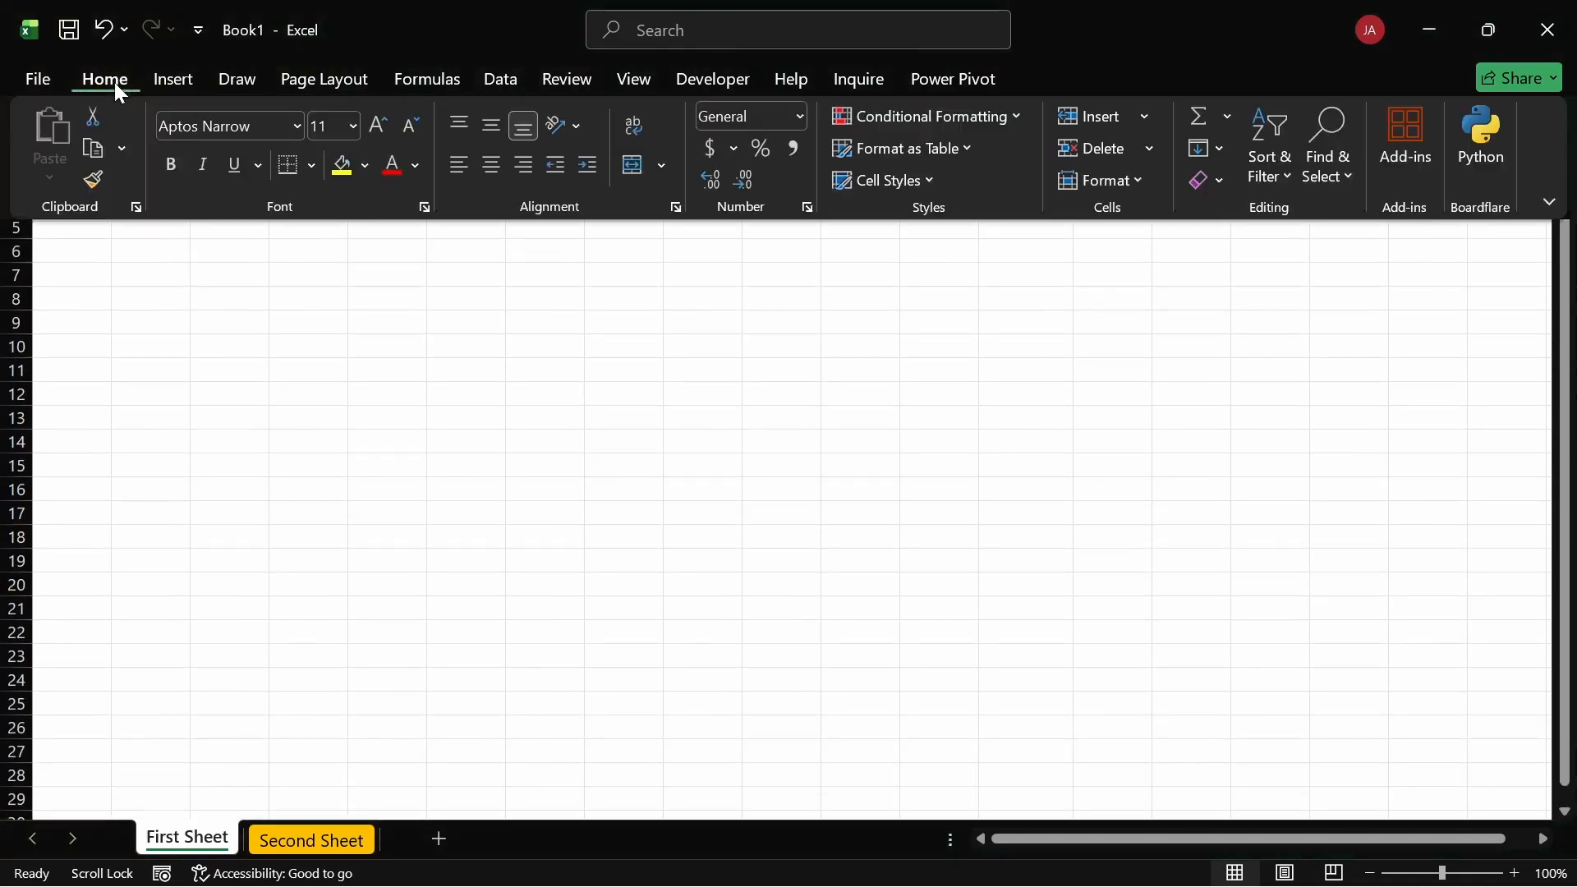
click(141, 302)
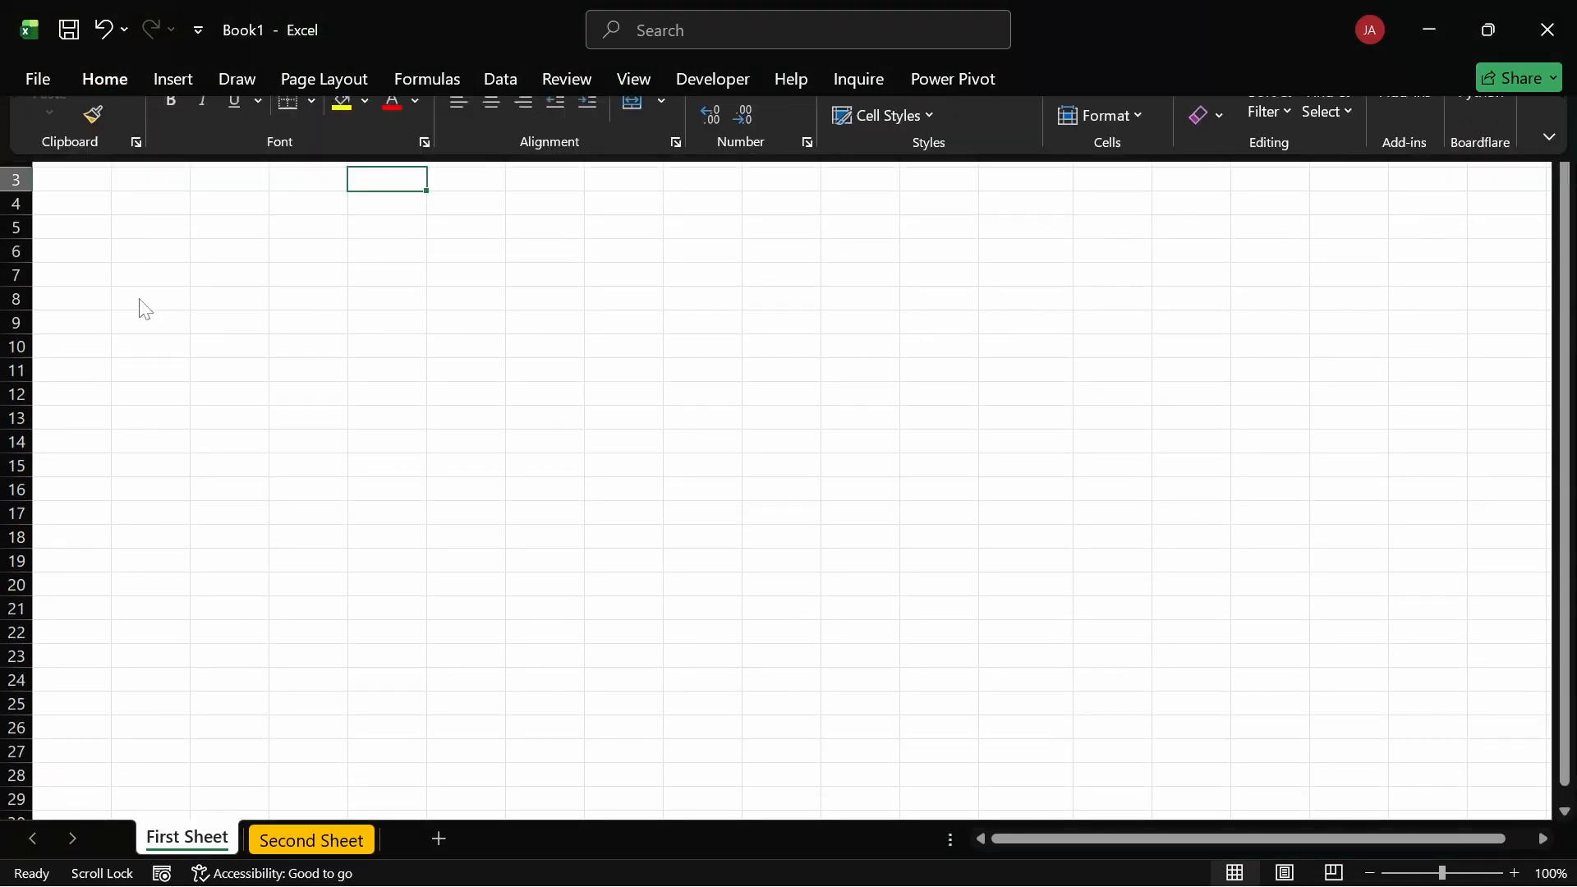
double_click(111, 80)
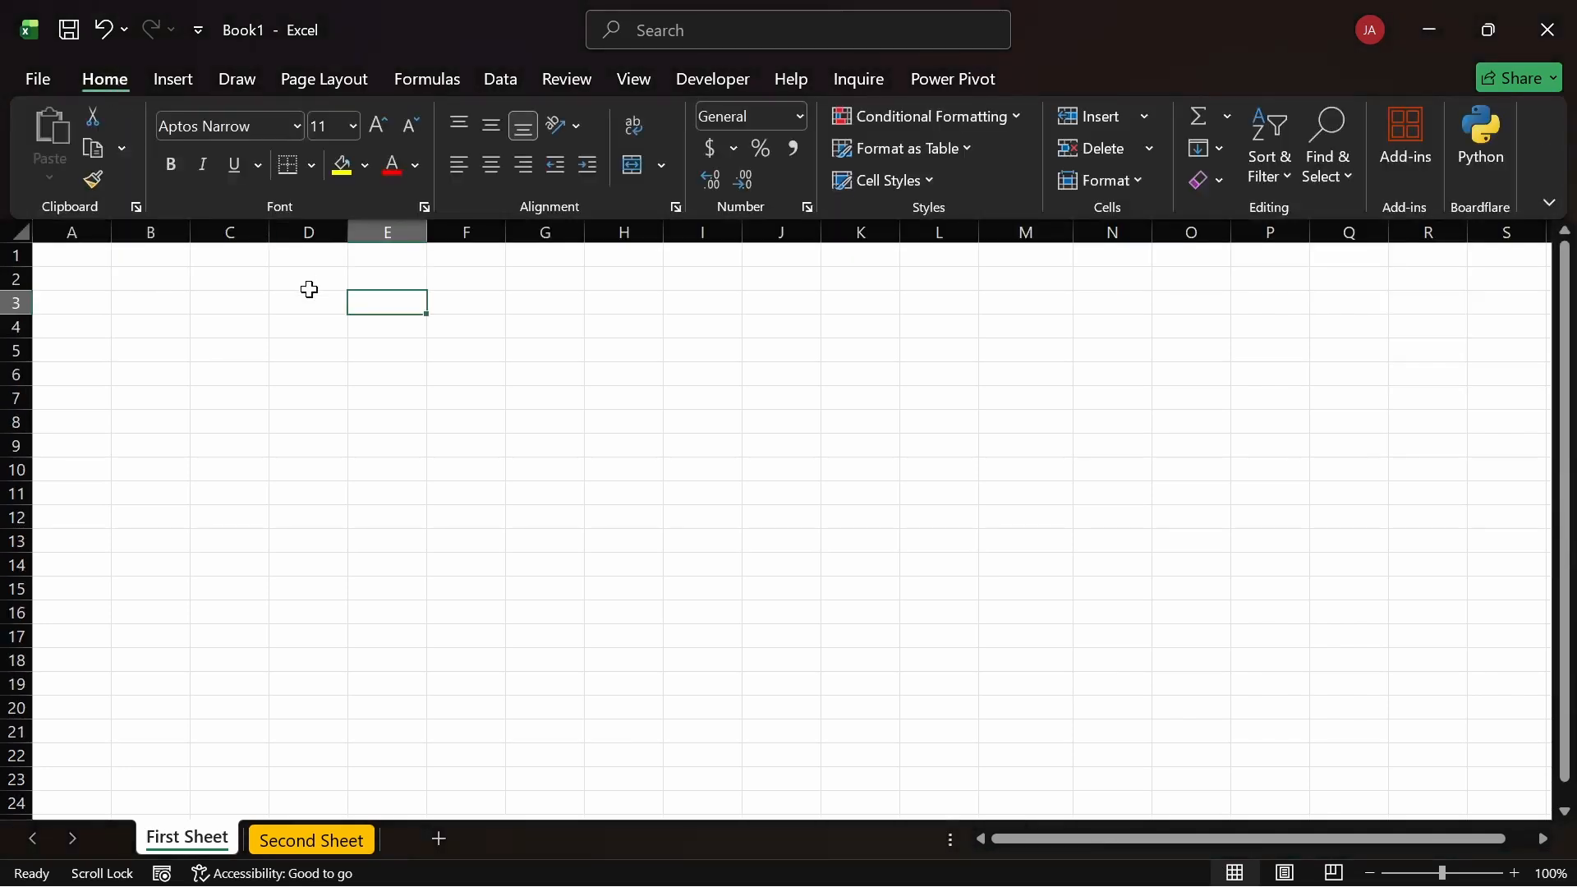
click(243, 303)
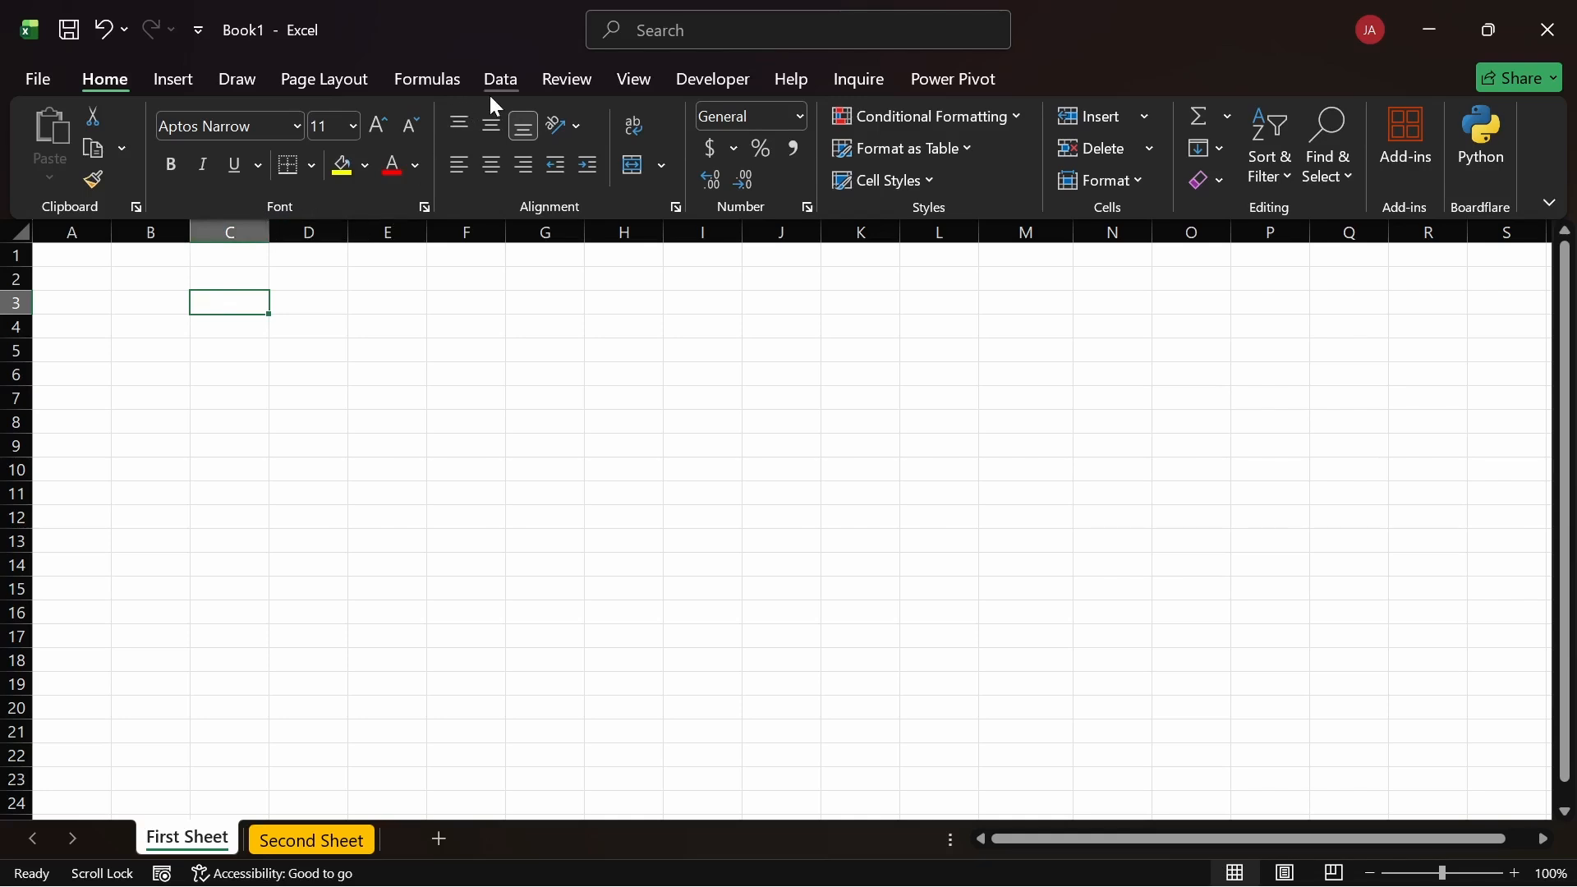
Step: Check Formula Bar in the View tab's Show group, then go back to the Home ribbon
click(621, 82)
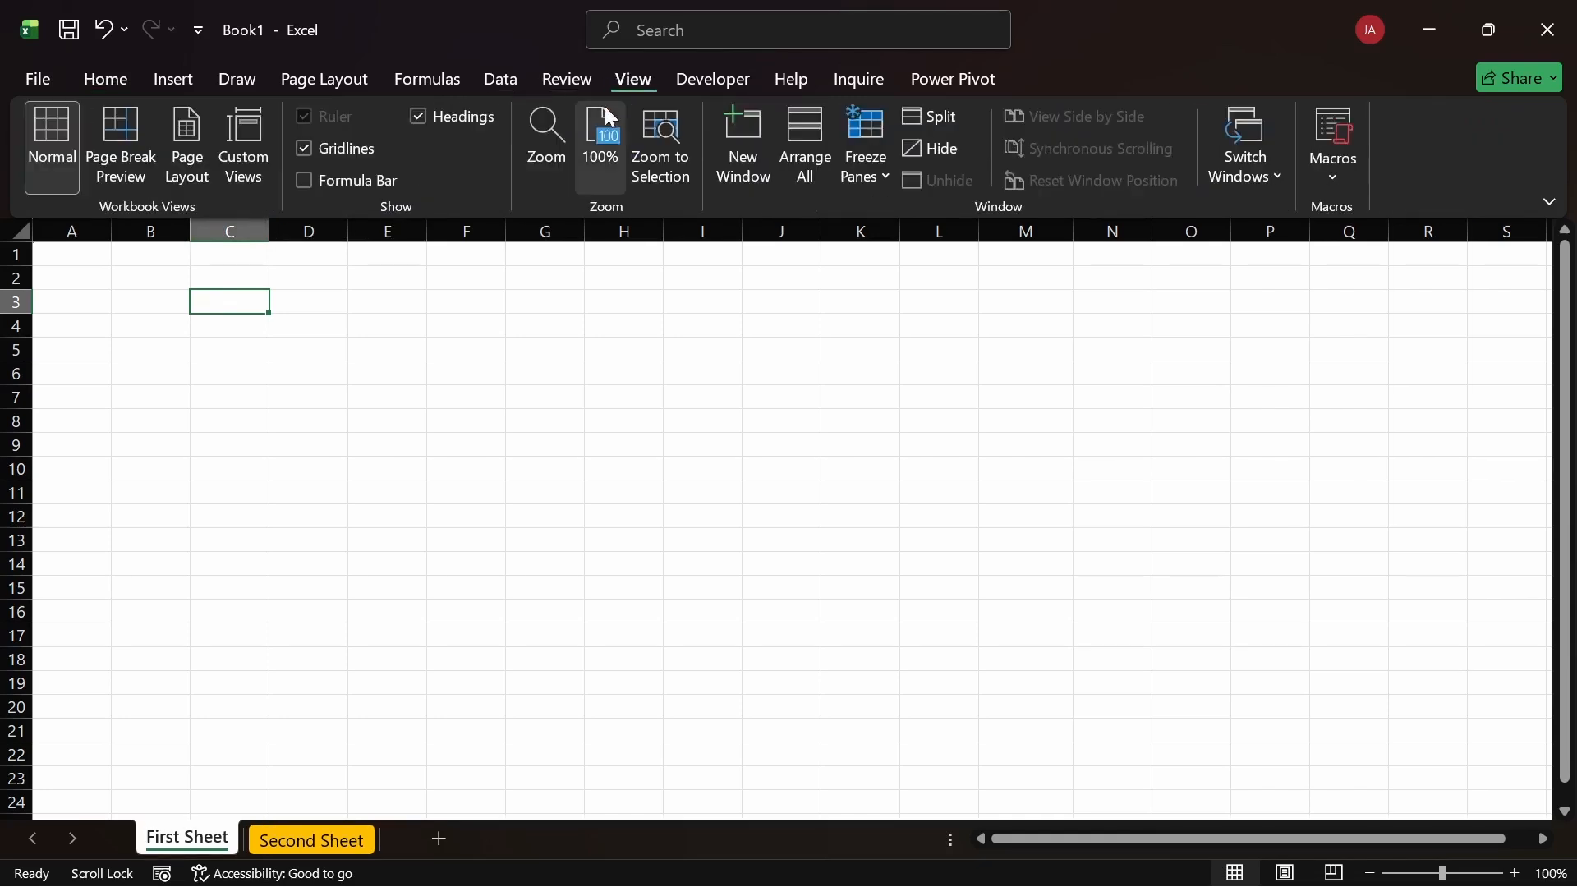
click(305, 181)
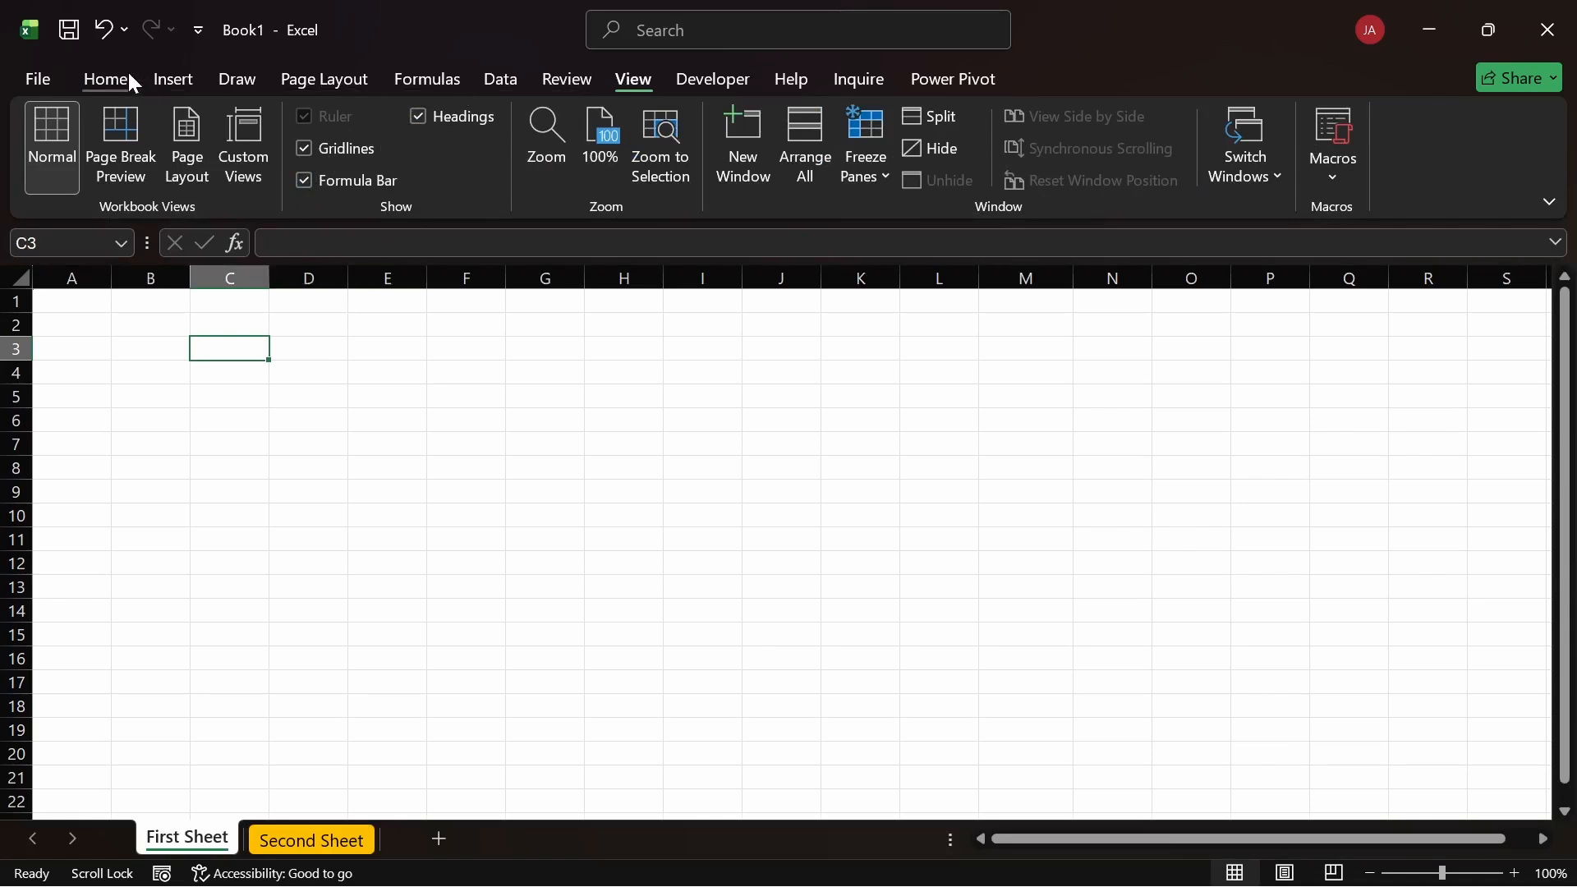
click(107, 80)
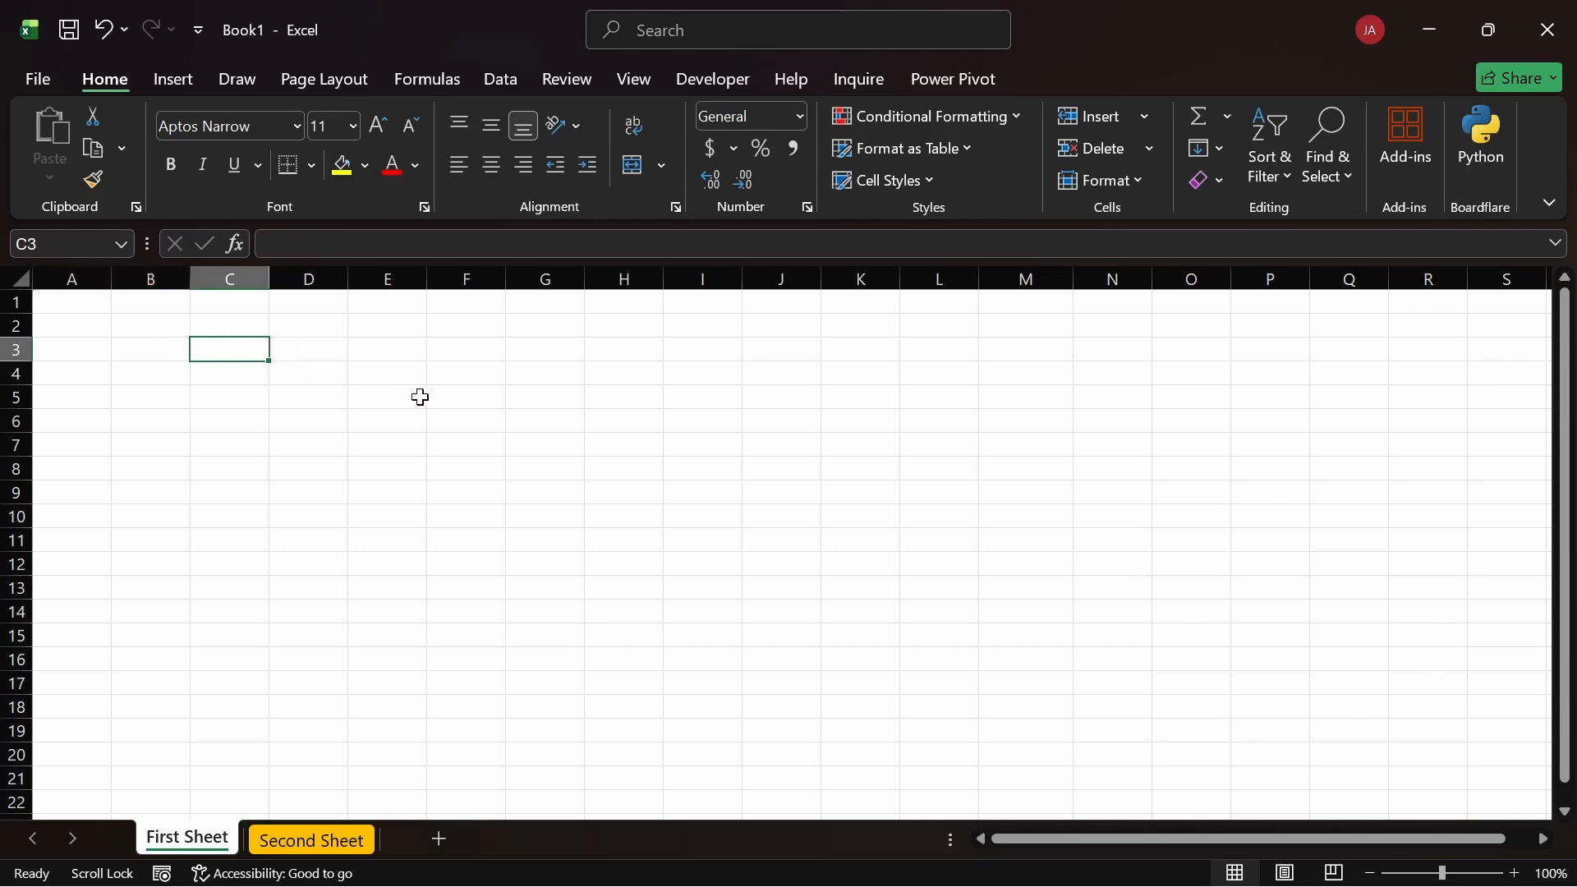
scroll(492, 432, down, 20)
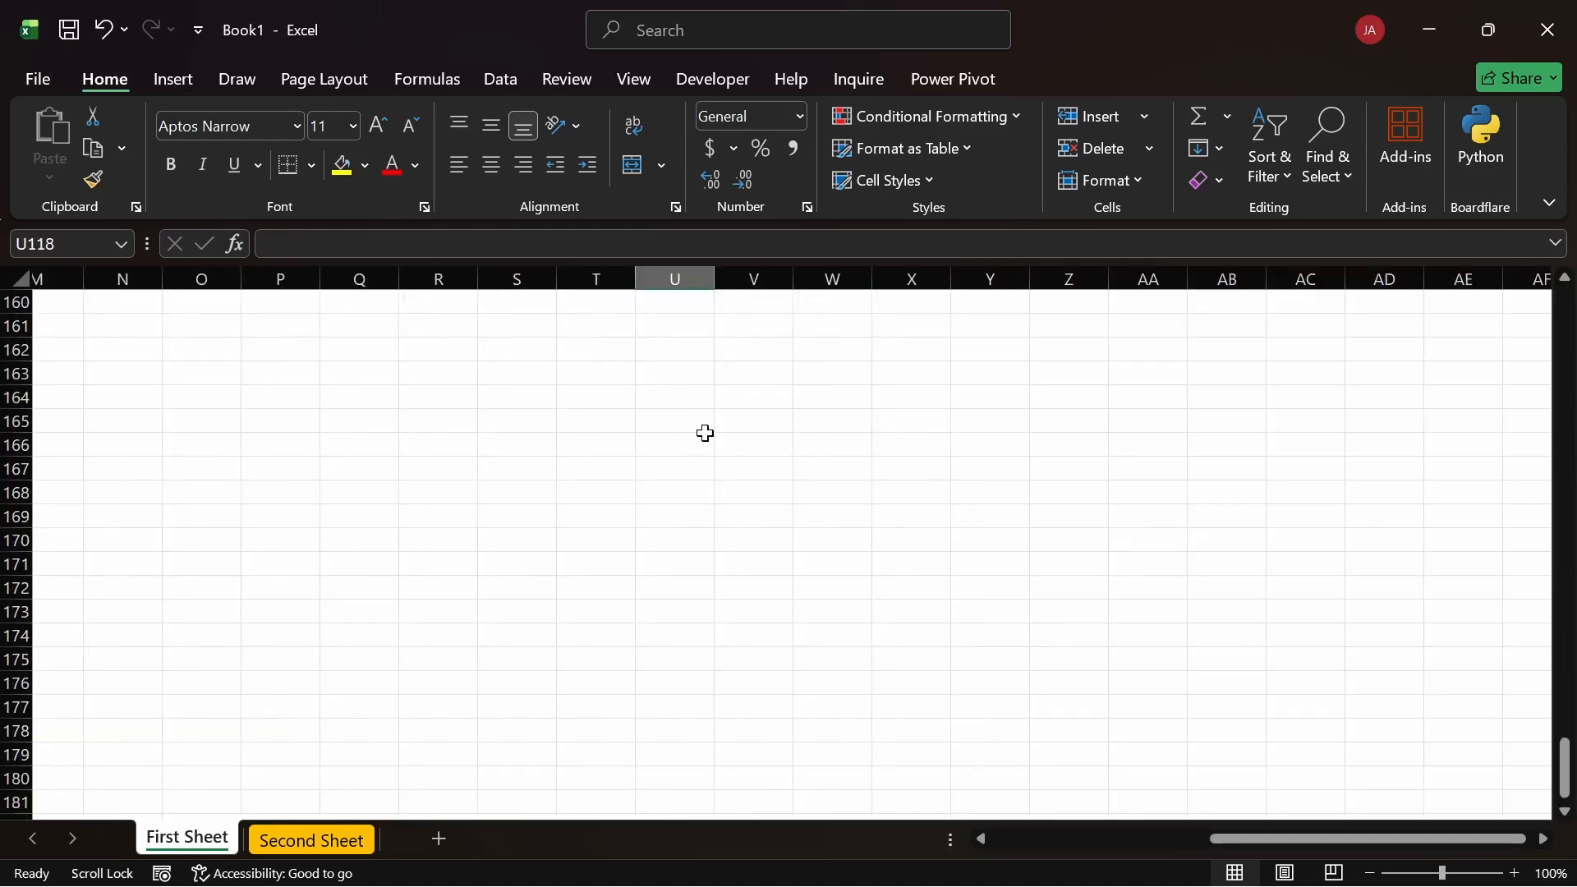
scroll(705, 432, down, 20)
click(936, 706)
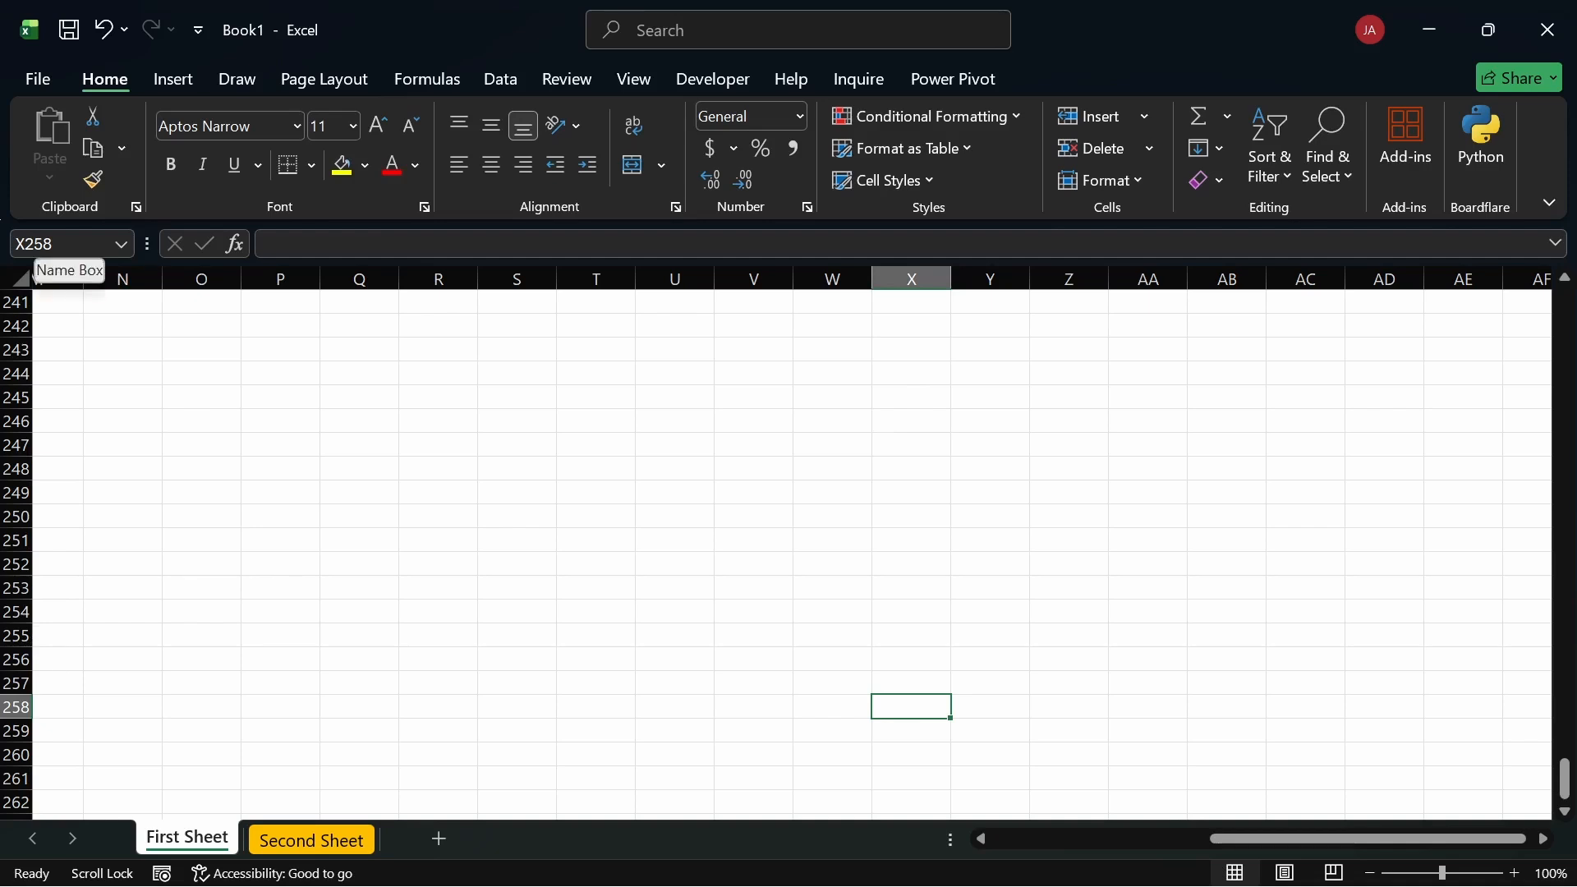
click(277, 385)
scroll(276, 366, up, 20)
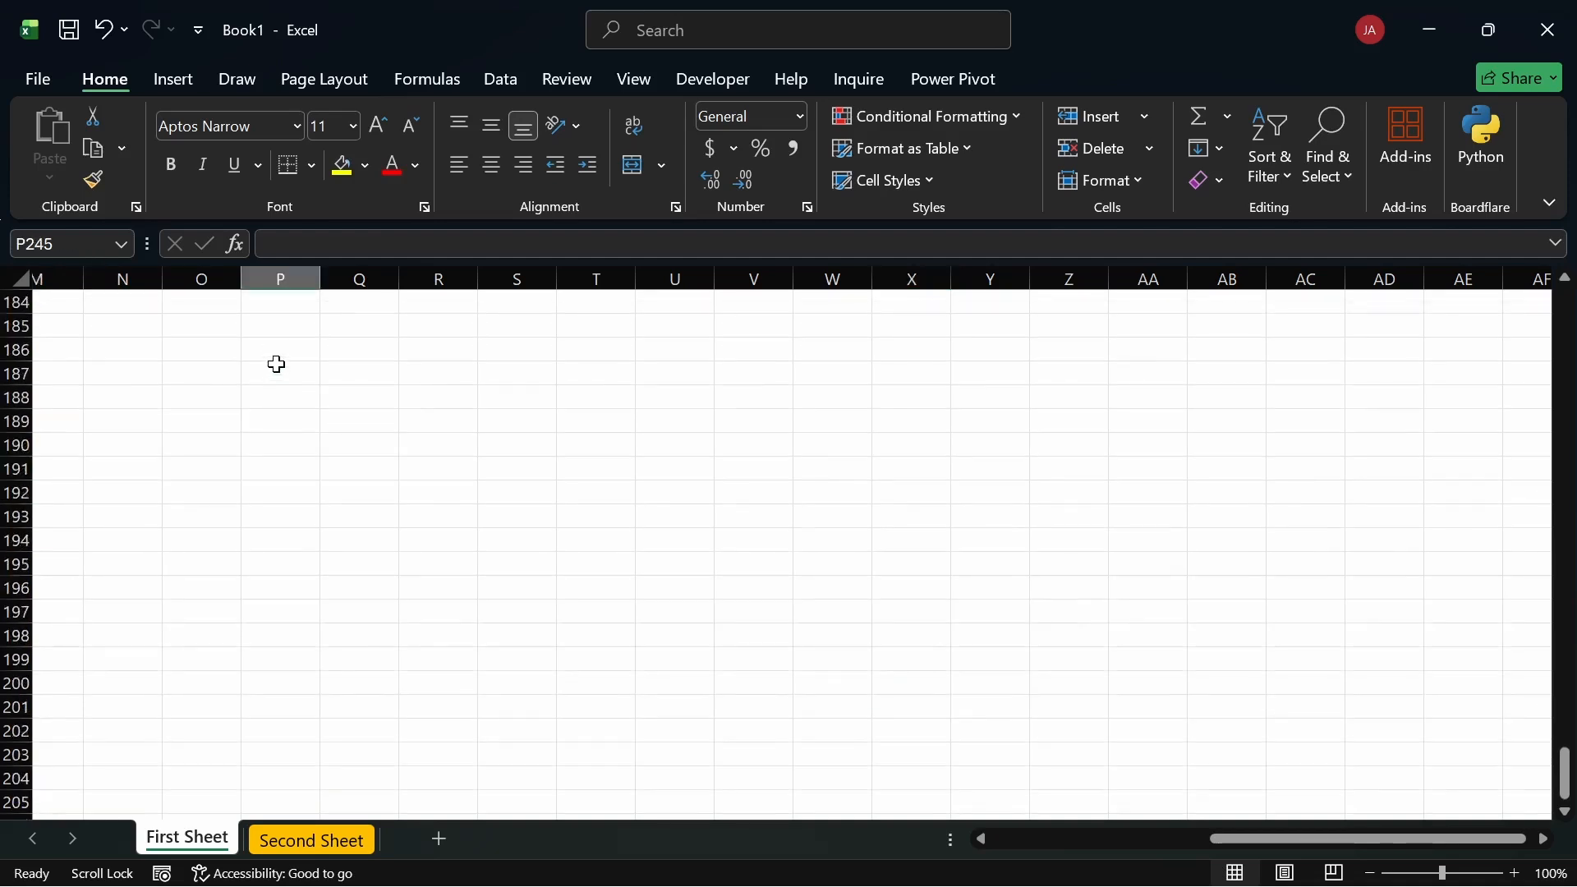
click(281, 373)
scroll(278, 365, up, 15)
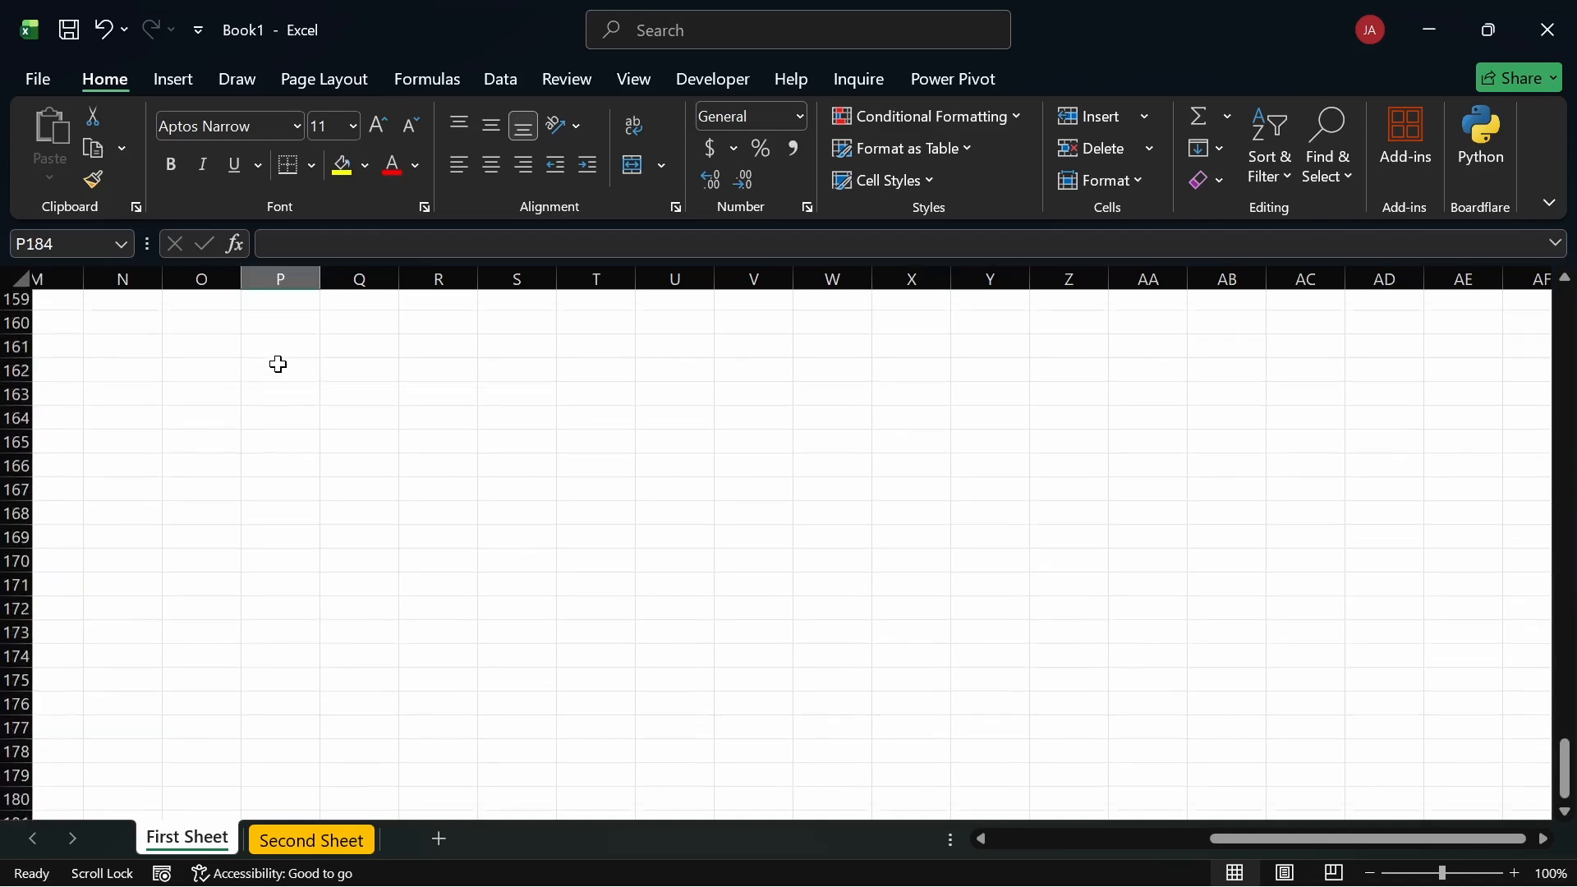
scroll(278, 364, up, 20)
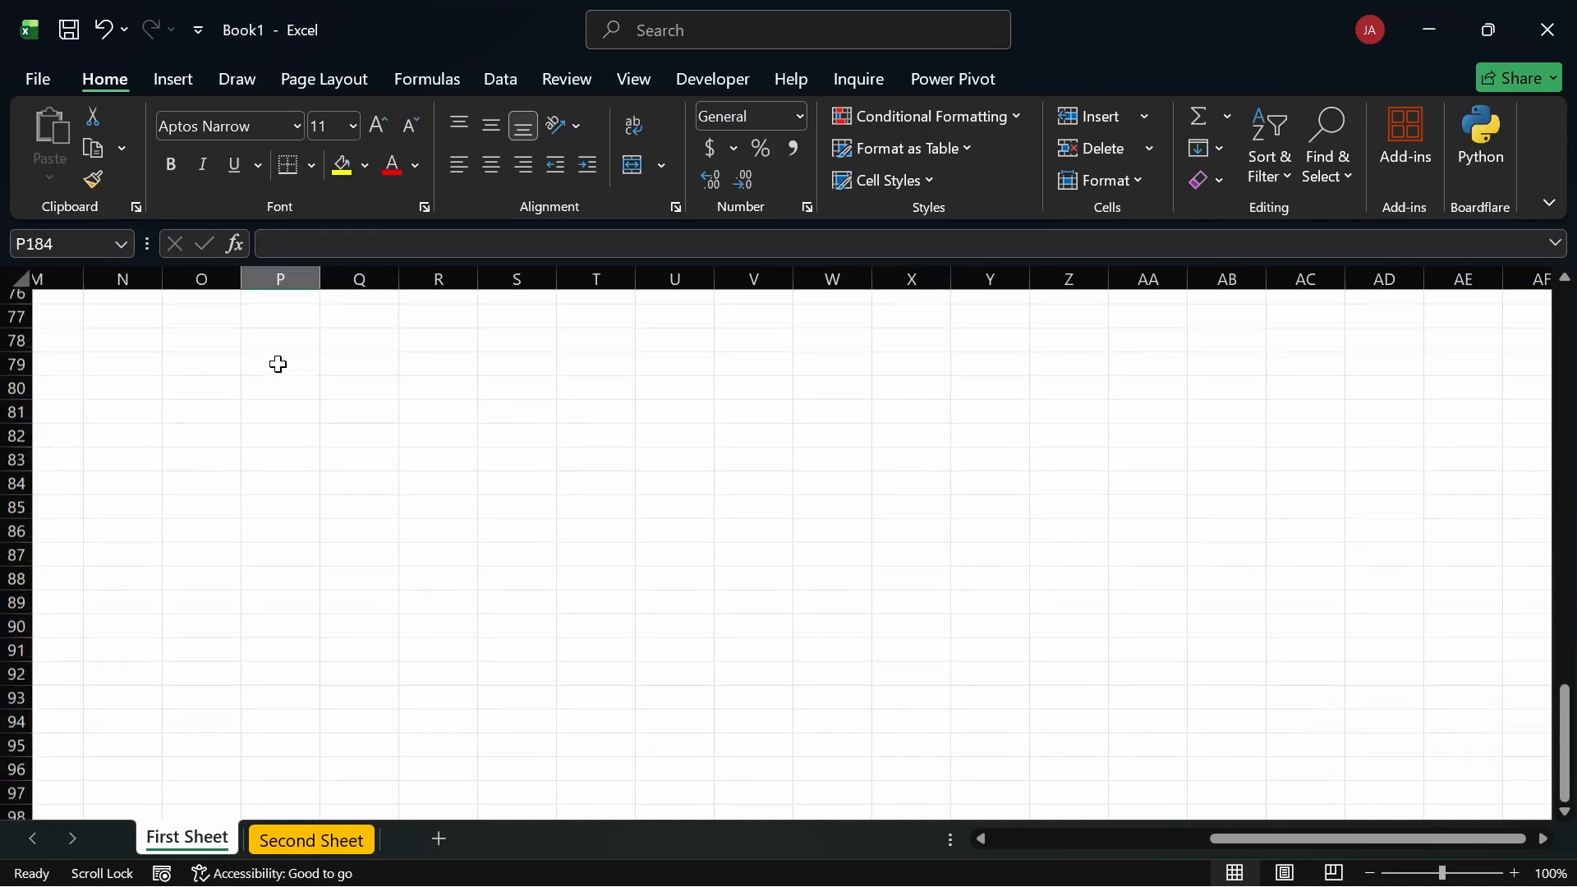
scroll(278, 365, up, 16)
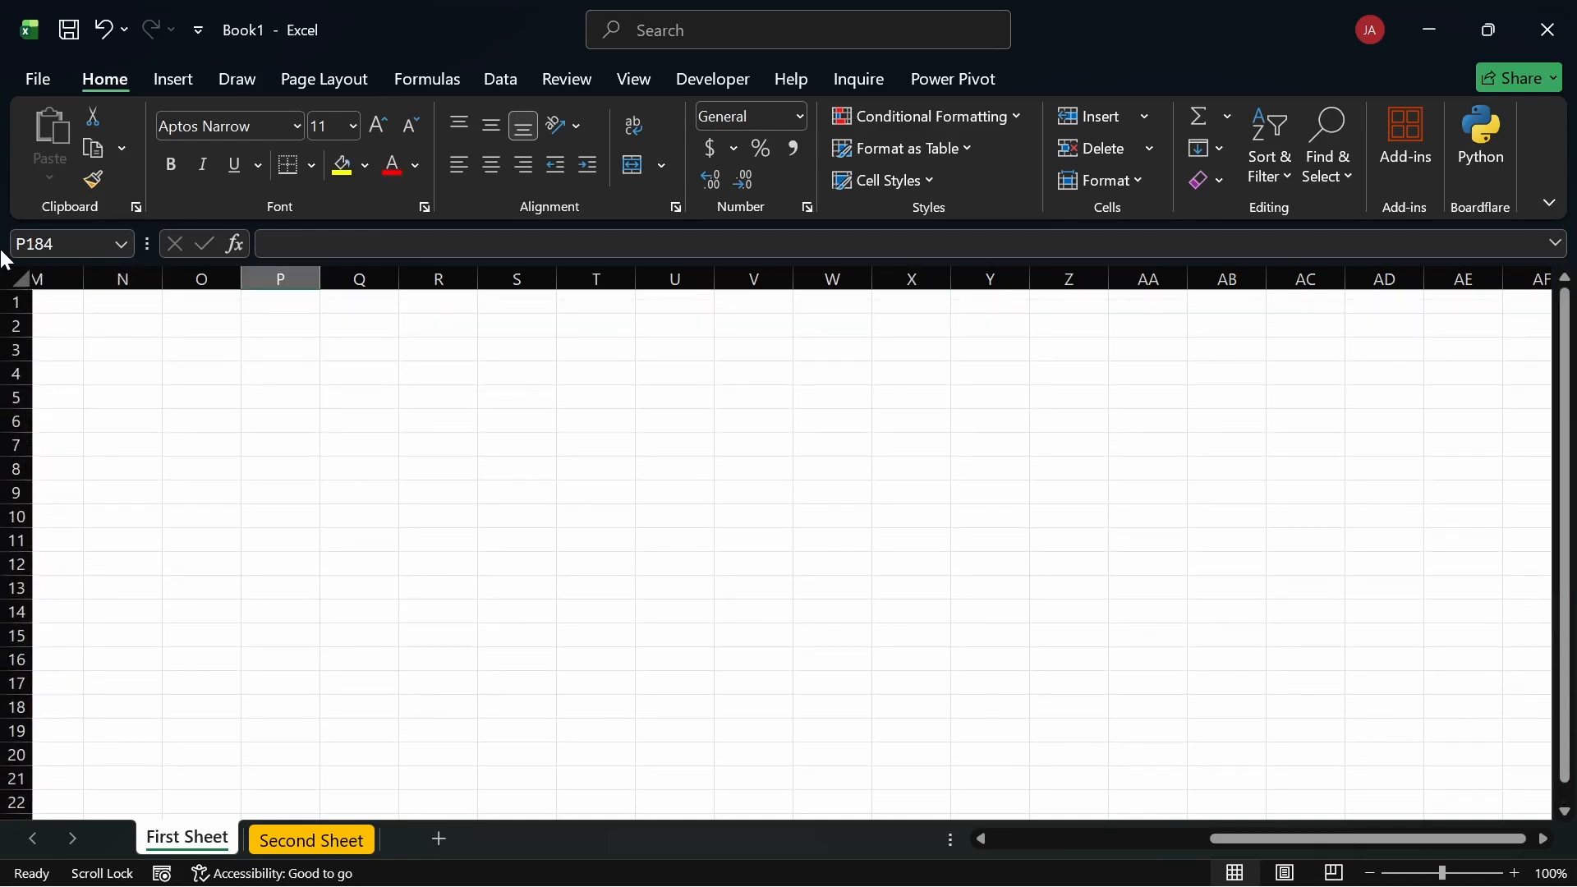
drag(1506, 839, 872, 719)
click(89, 304)
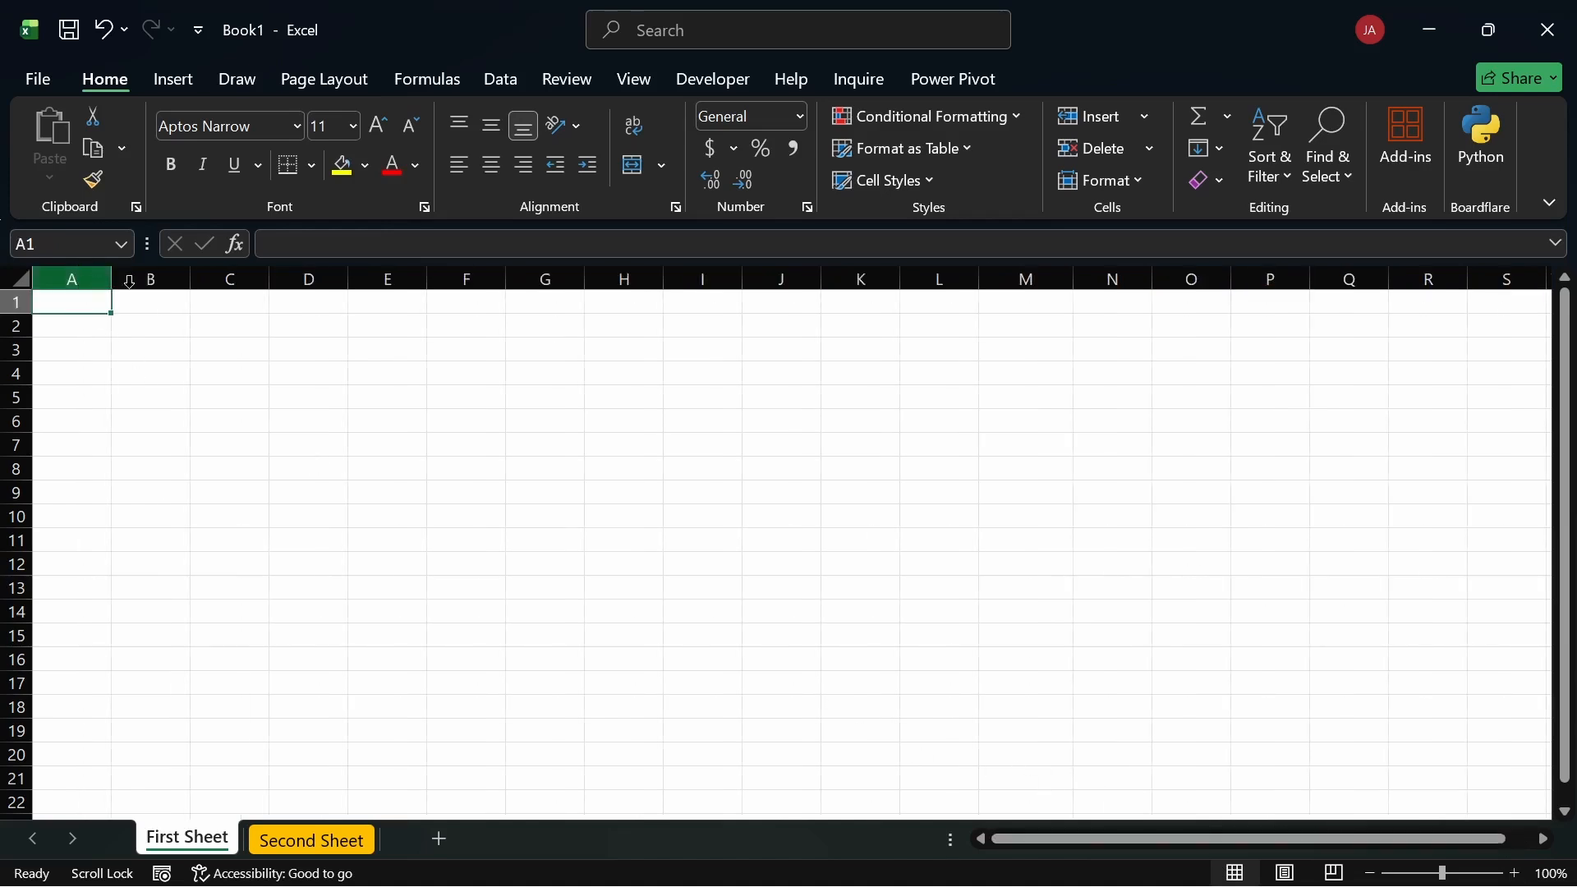
click(155, 308)
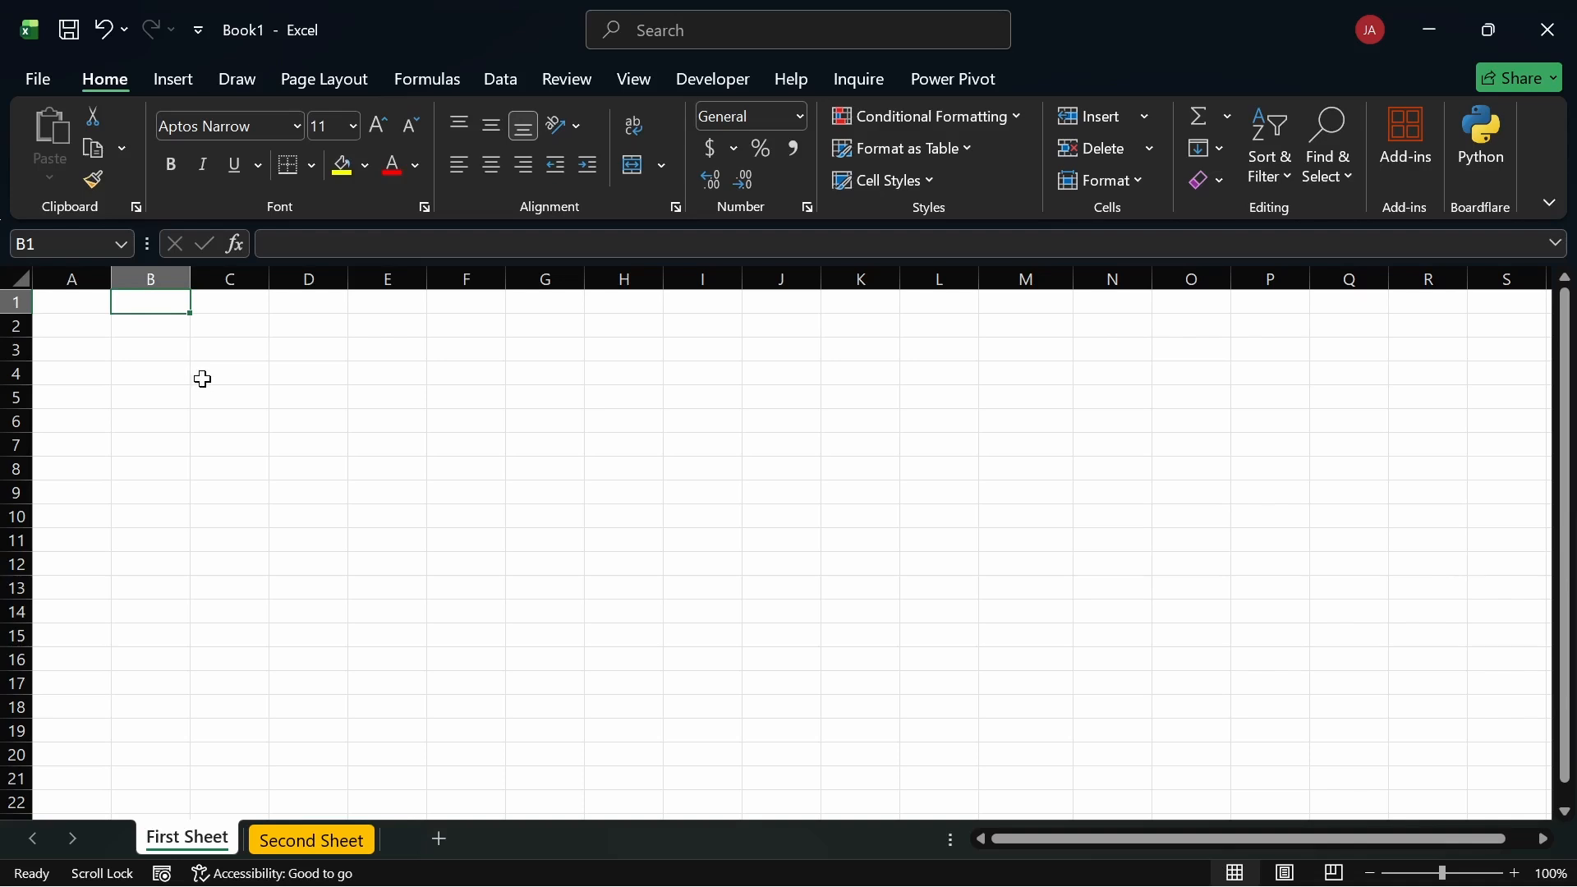
click(76, 301)
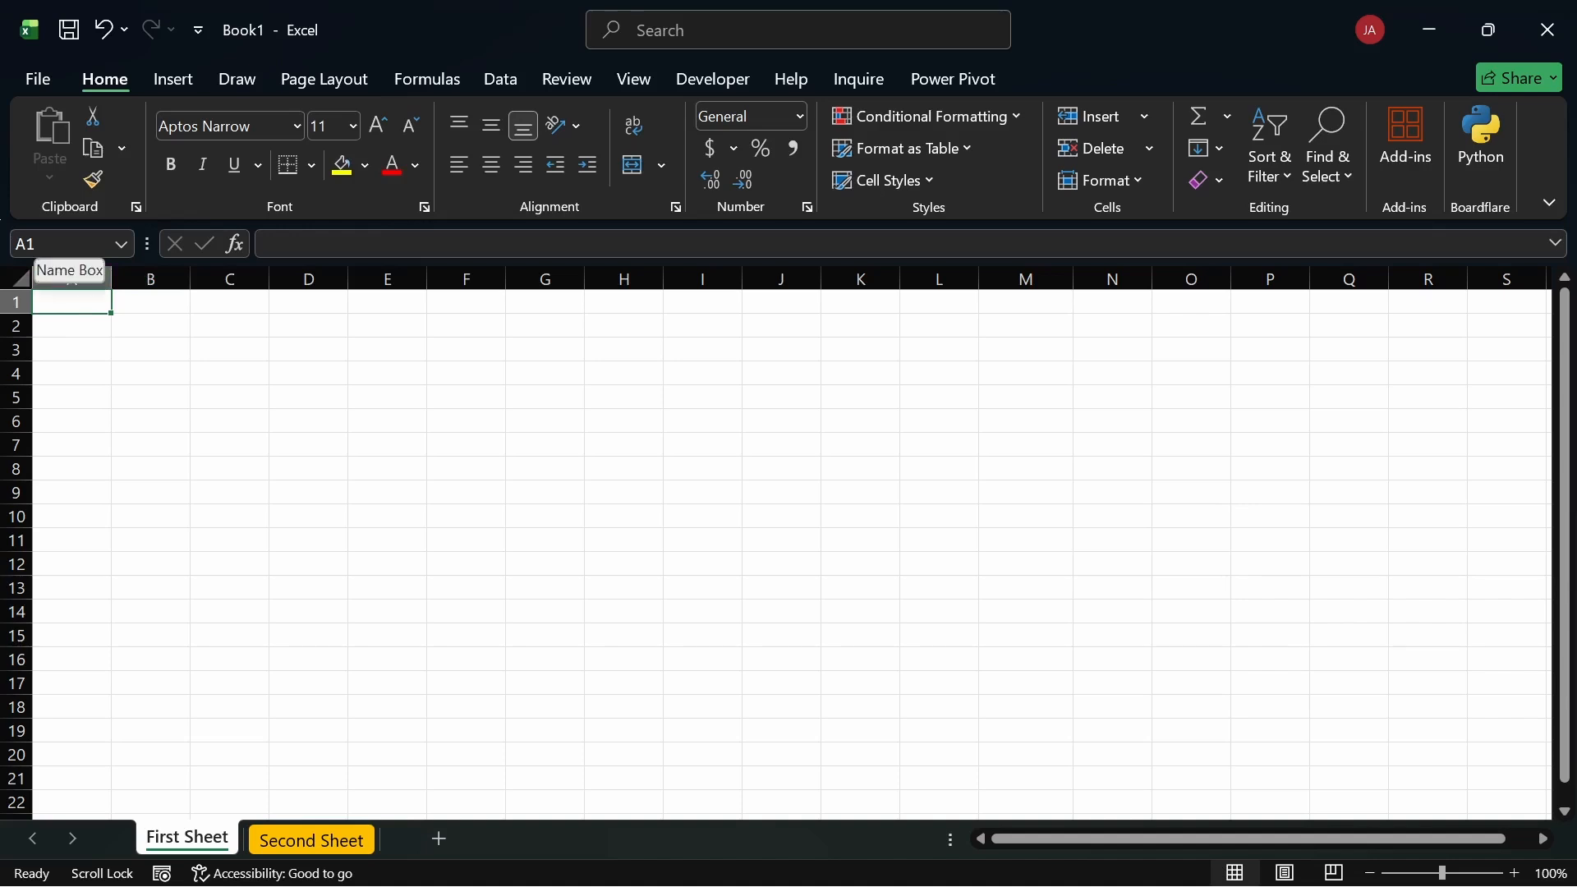
click(497, 441)
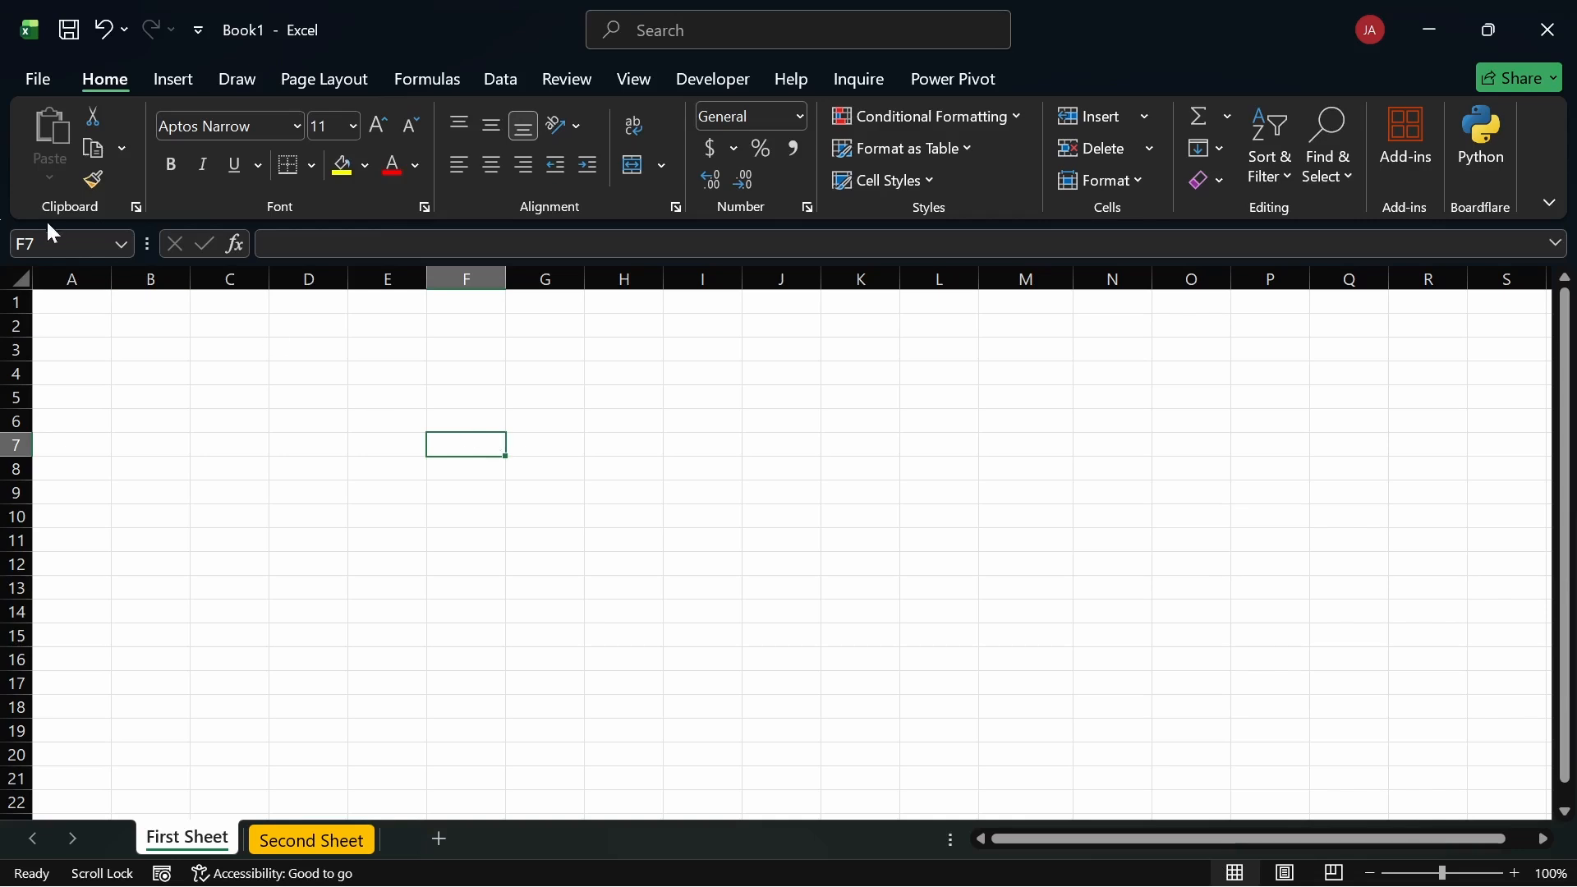
click(672, 504)
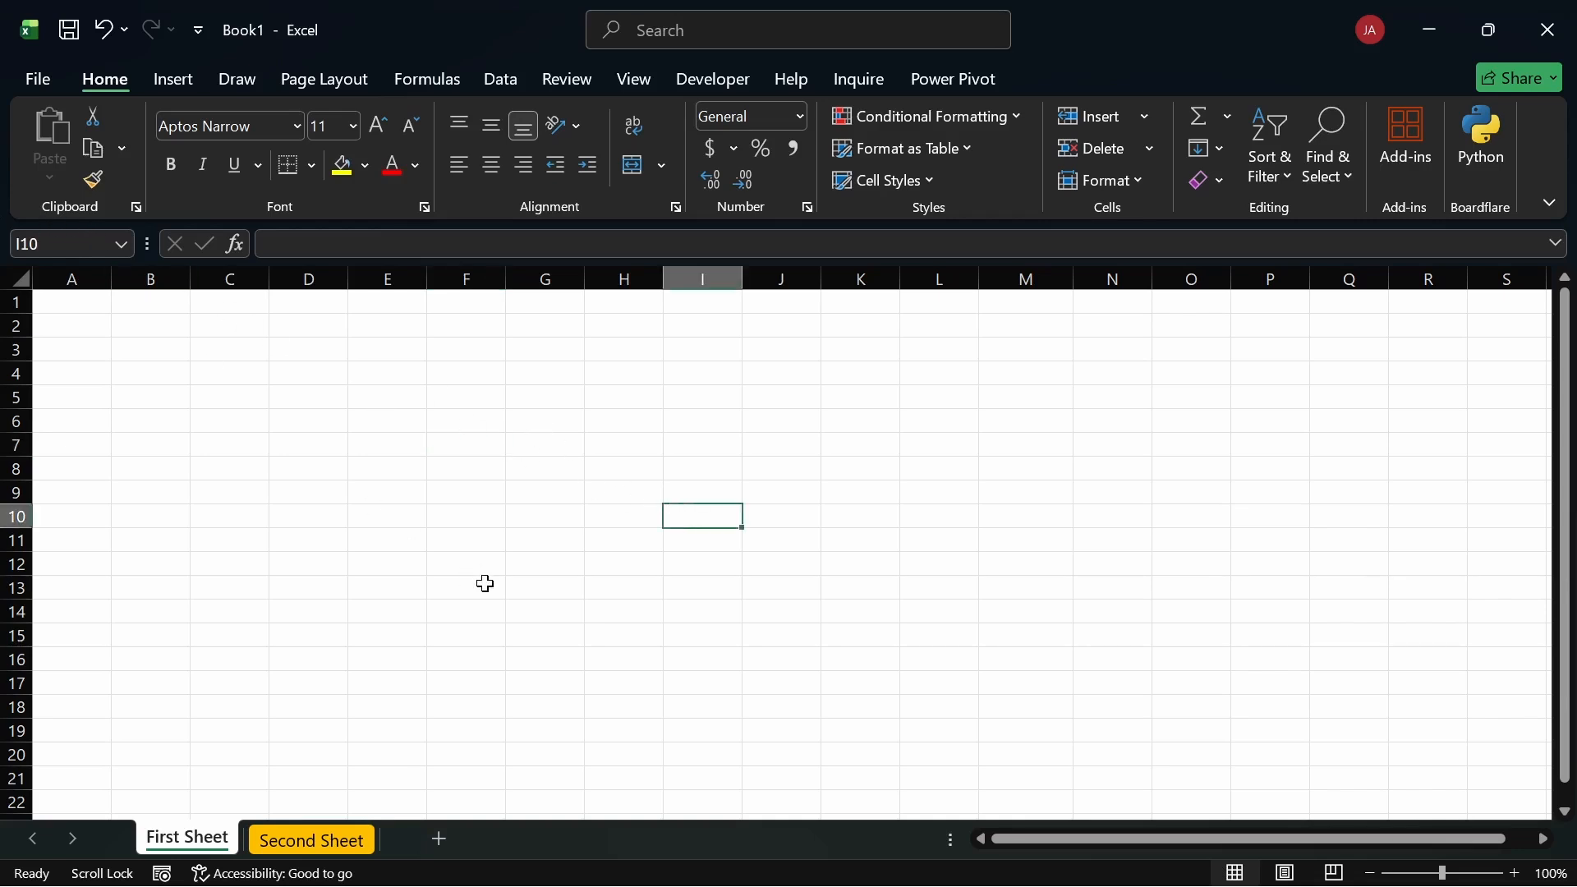
click(486, 584)
click(747, 687)
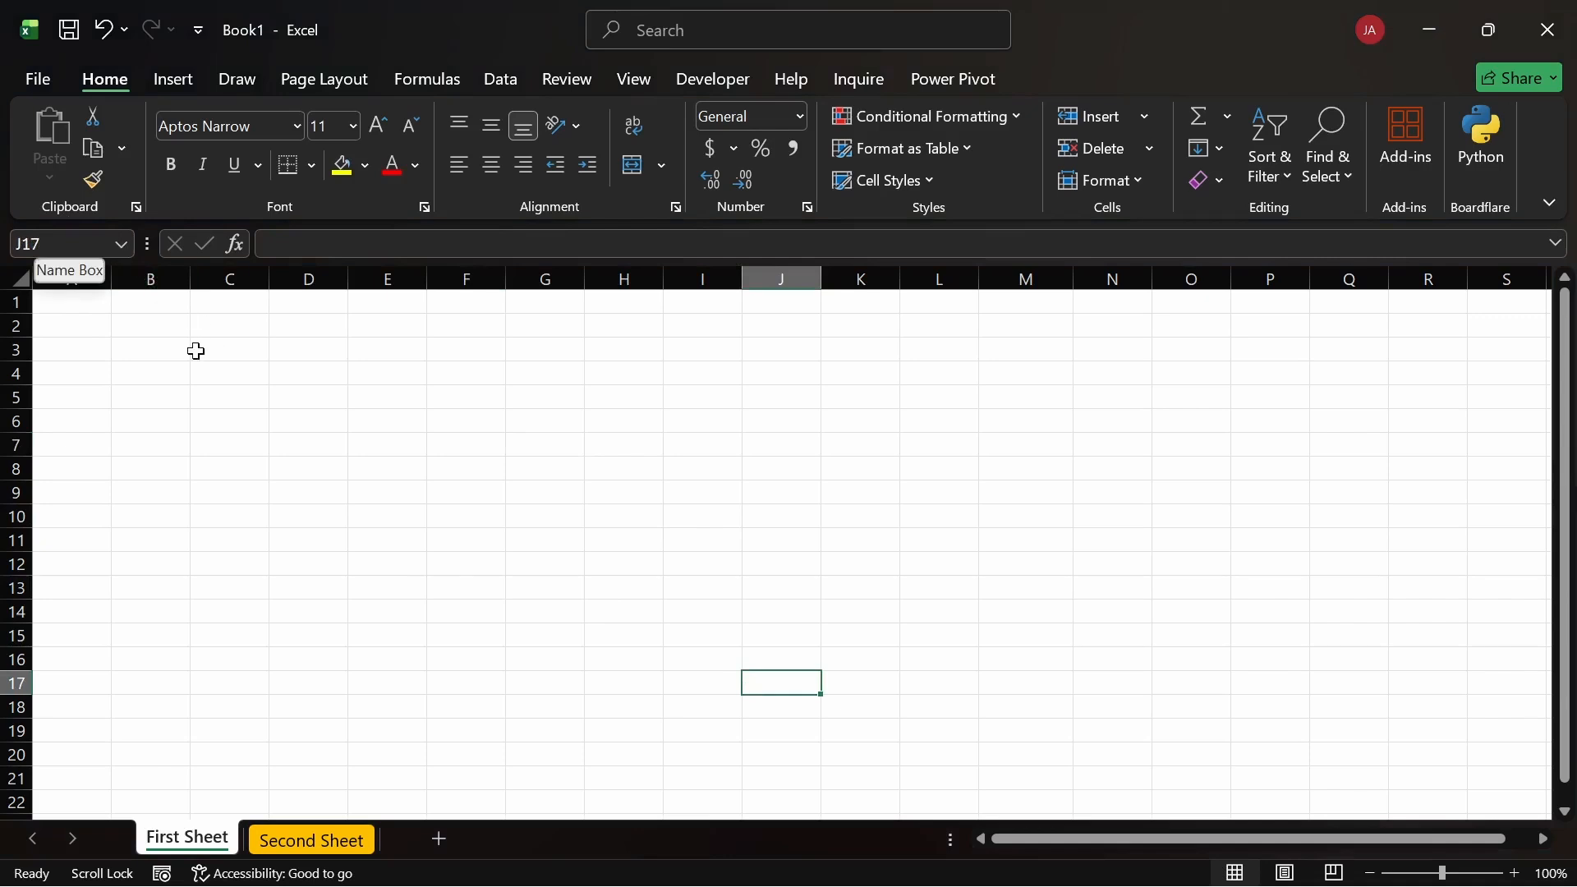
click(157, 324)
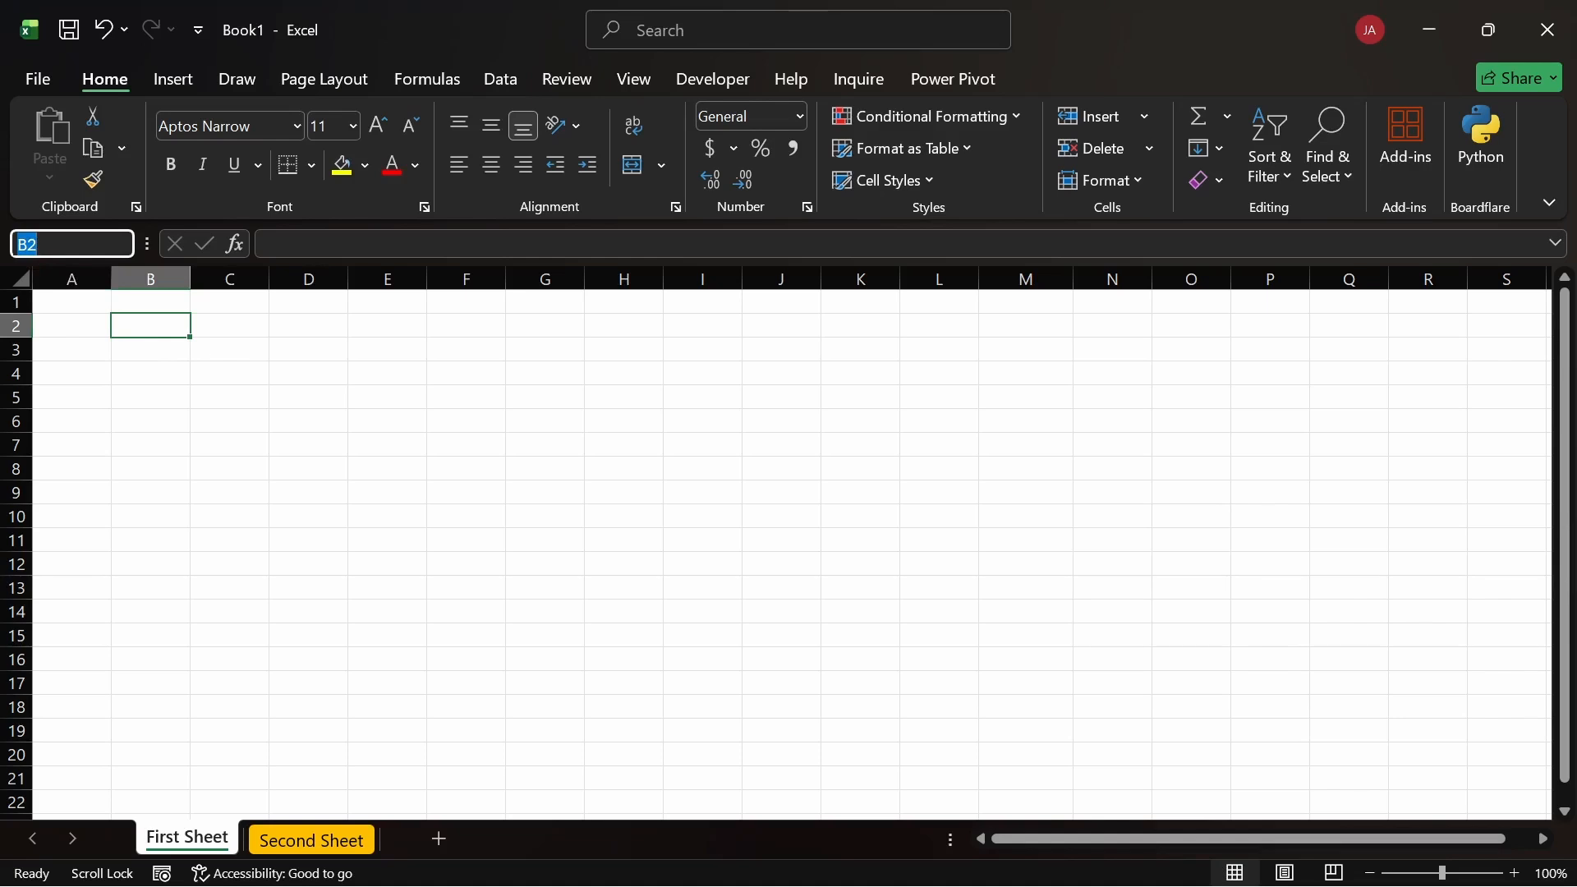
Step: Enter big_guy as B2's name in the Name Box, then reselect B2 to verify it
text(big_)
text(guy_)
key(Return)
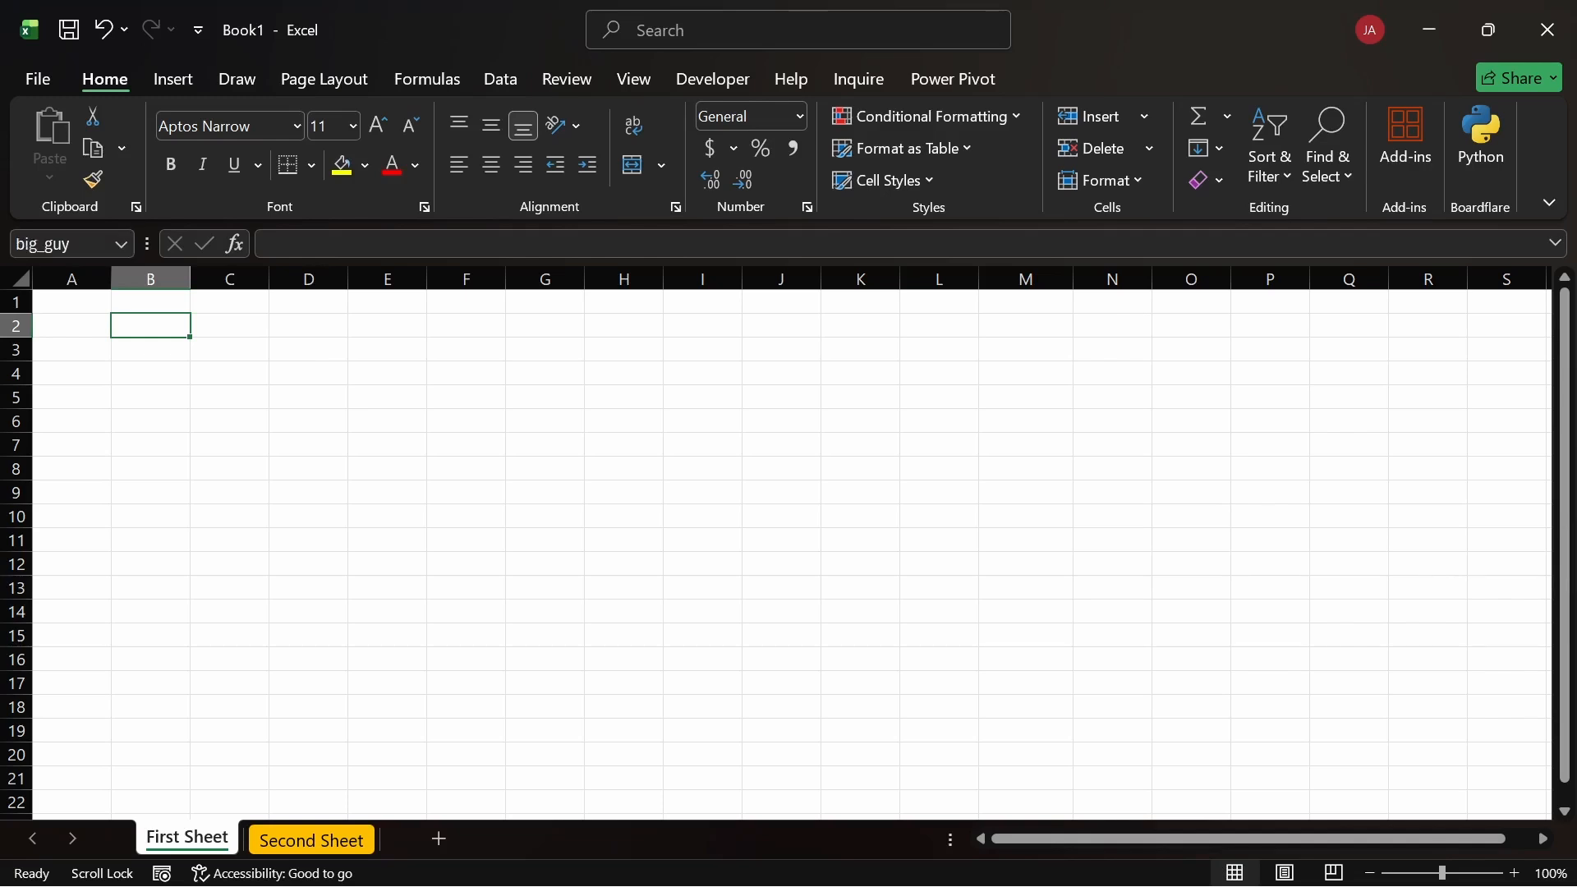
click(207, 346)
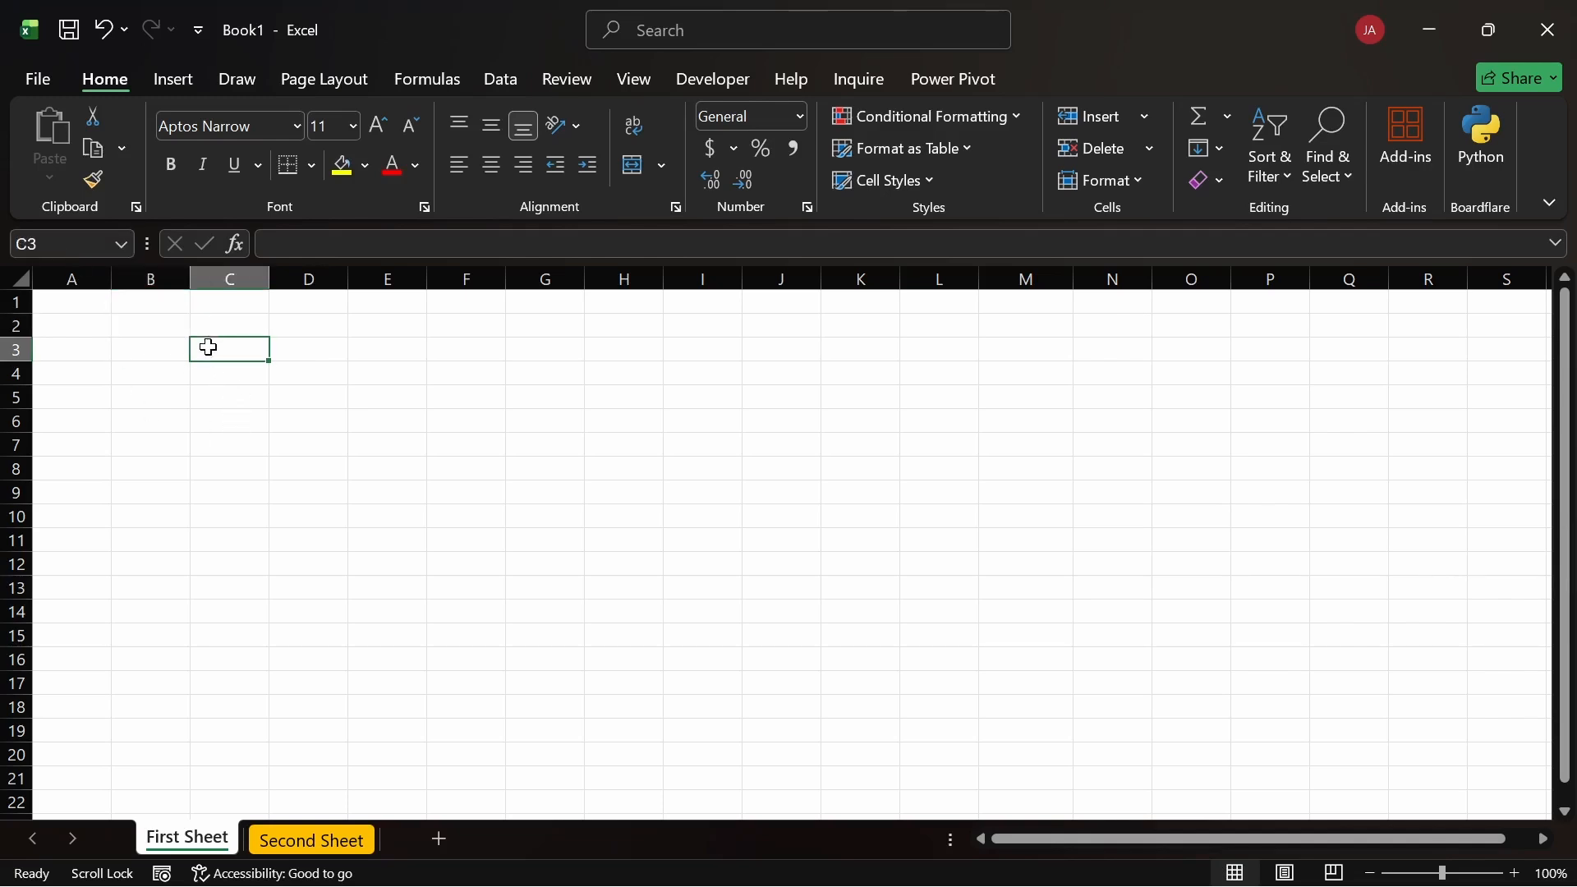
click(154, 326)
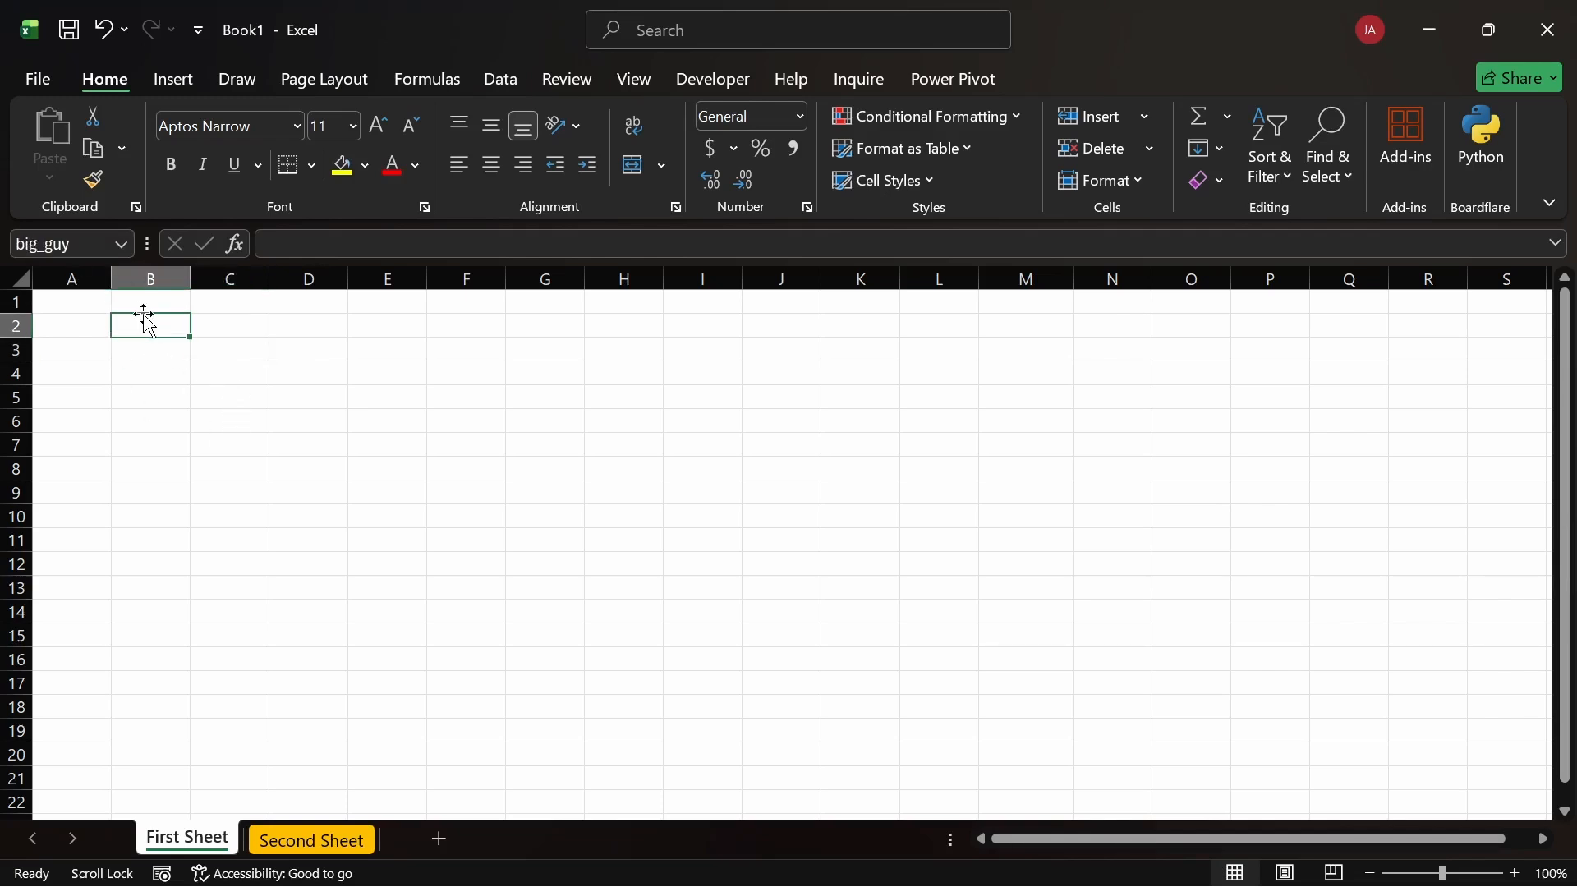
click(312, 327)
click(128, 328)
drag(1101, 427, 1105, 523)
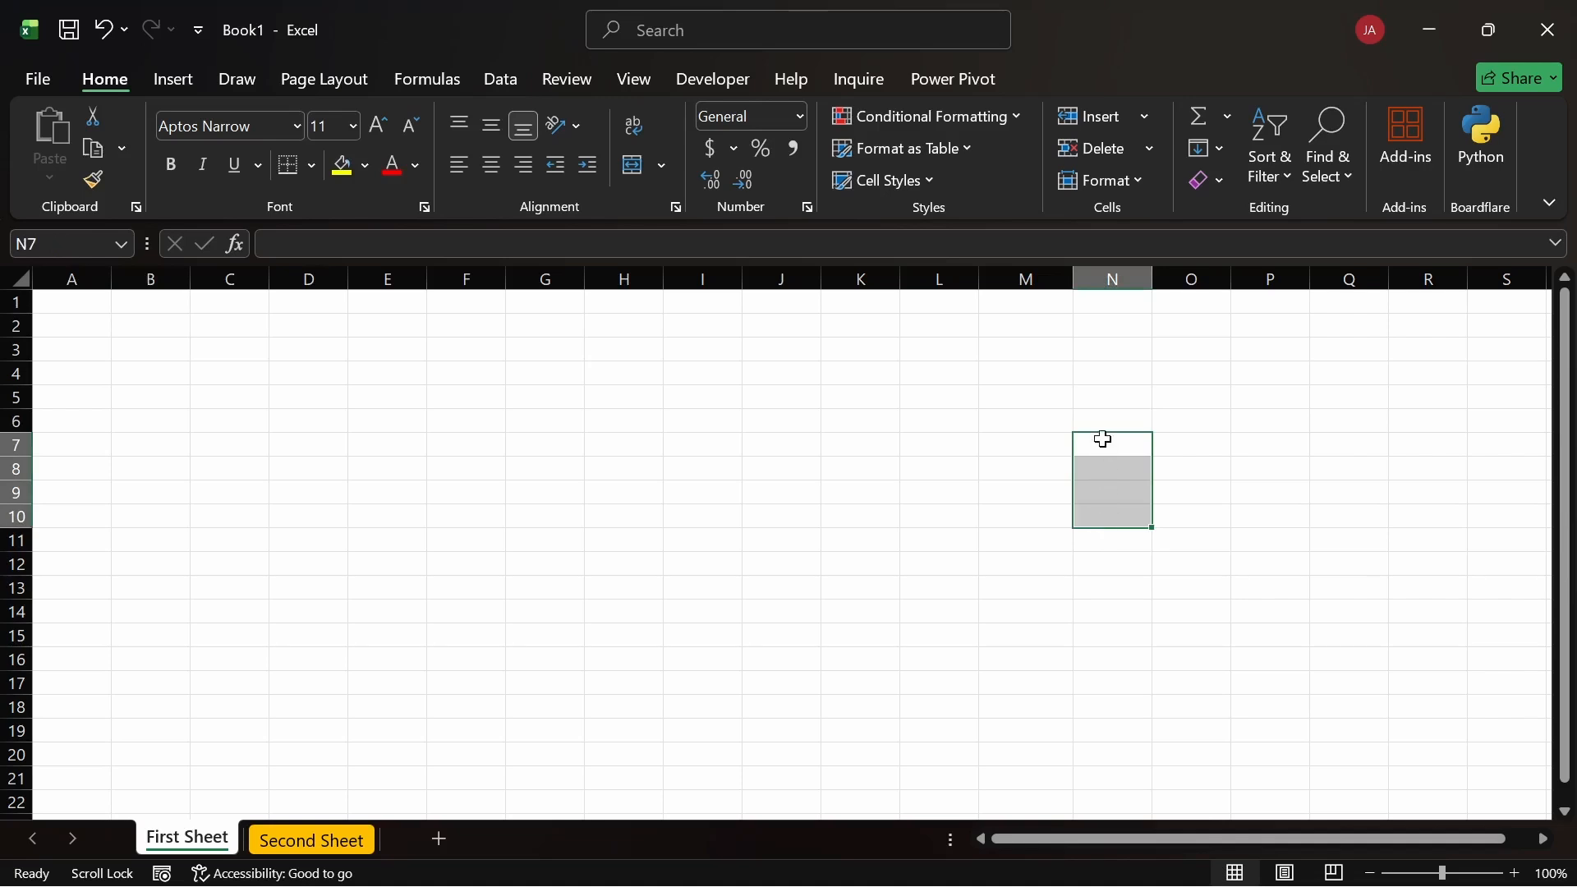
click(1106, 446)
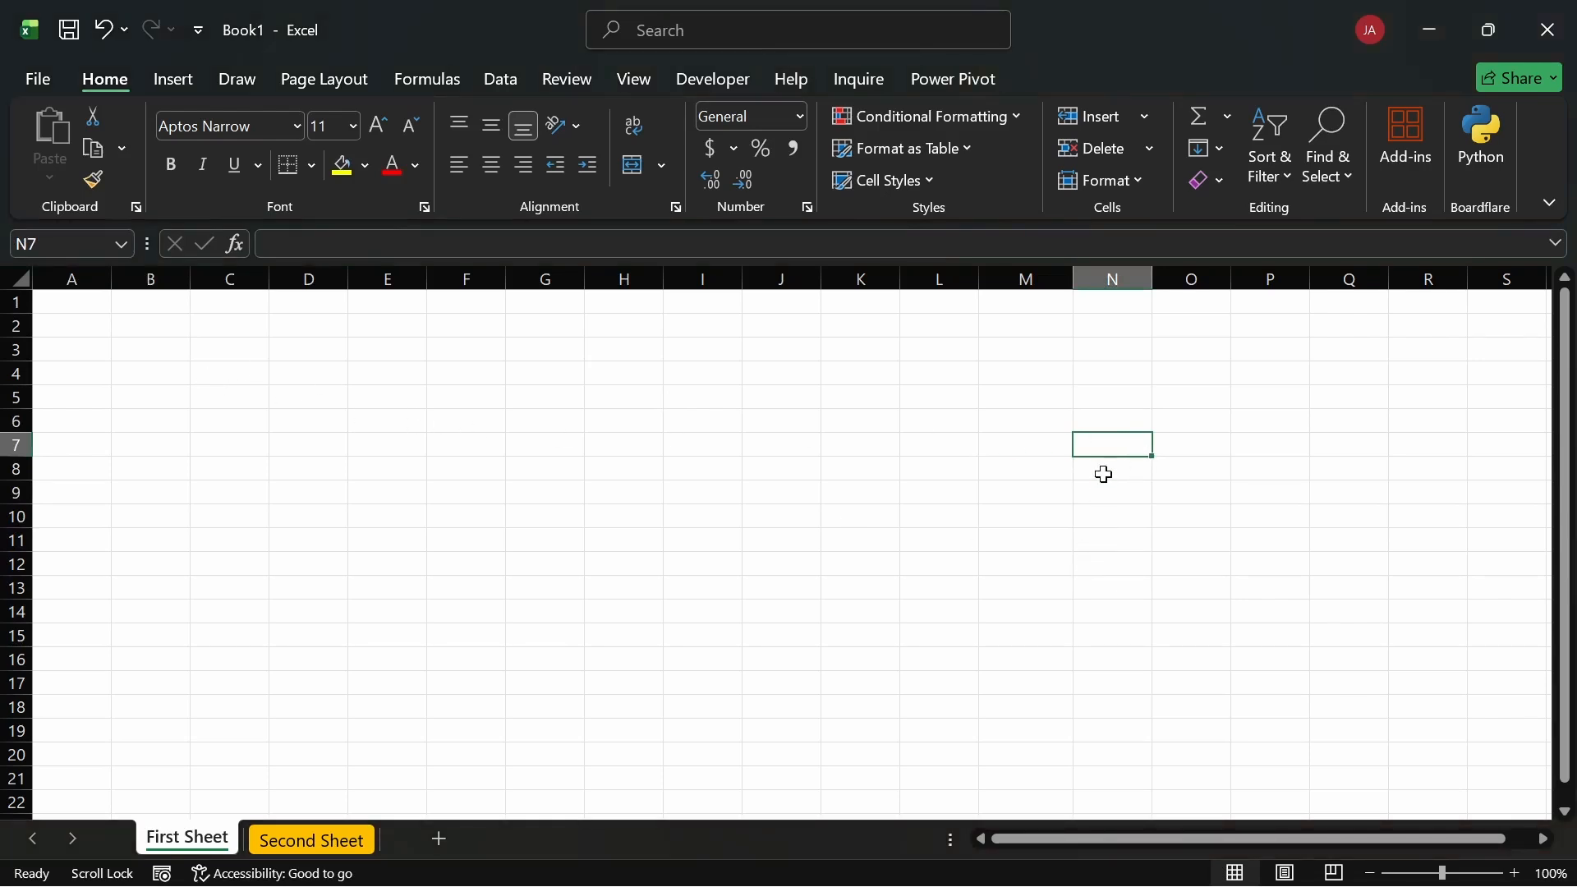
double_click(1126, 563)
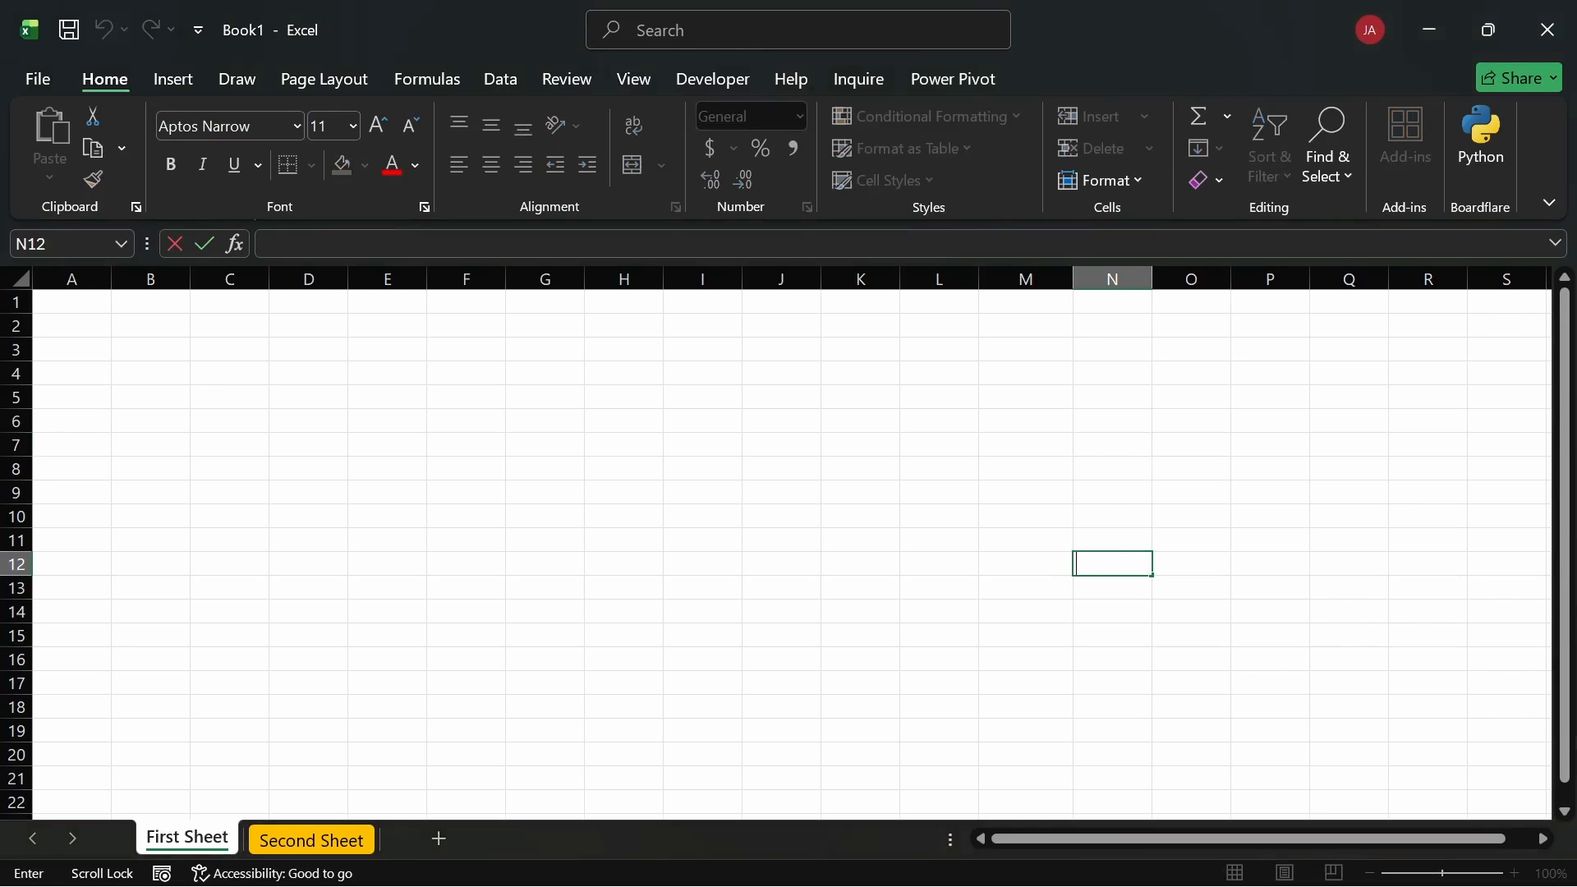
click(1112, 450)
click(1097, 420)
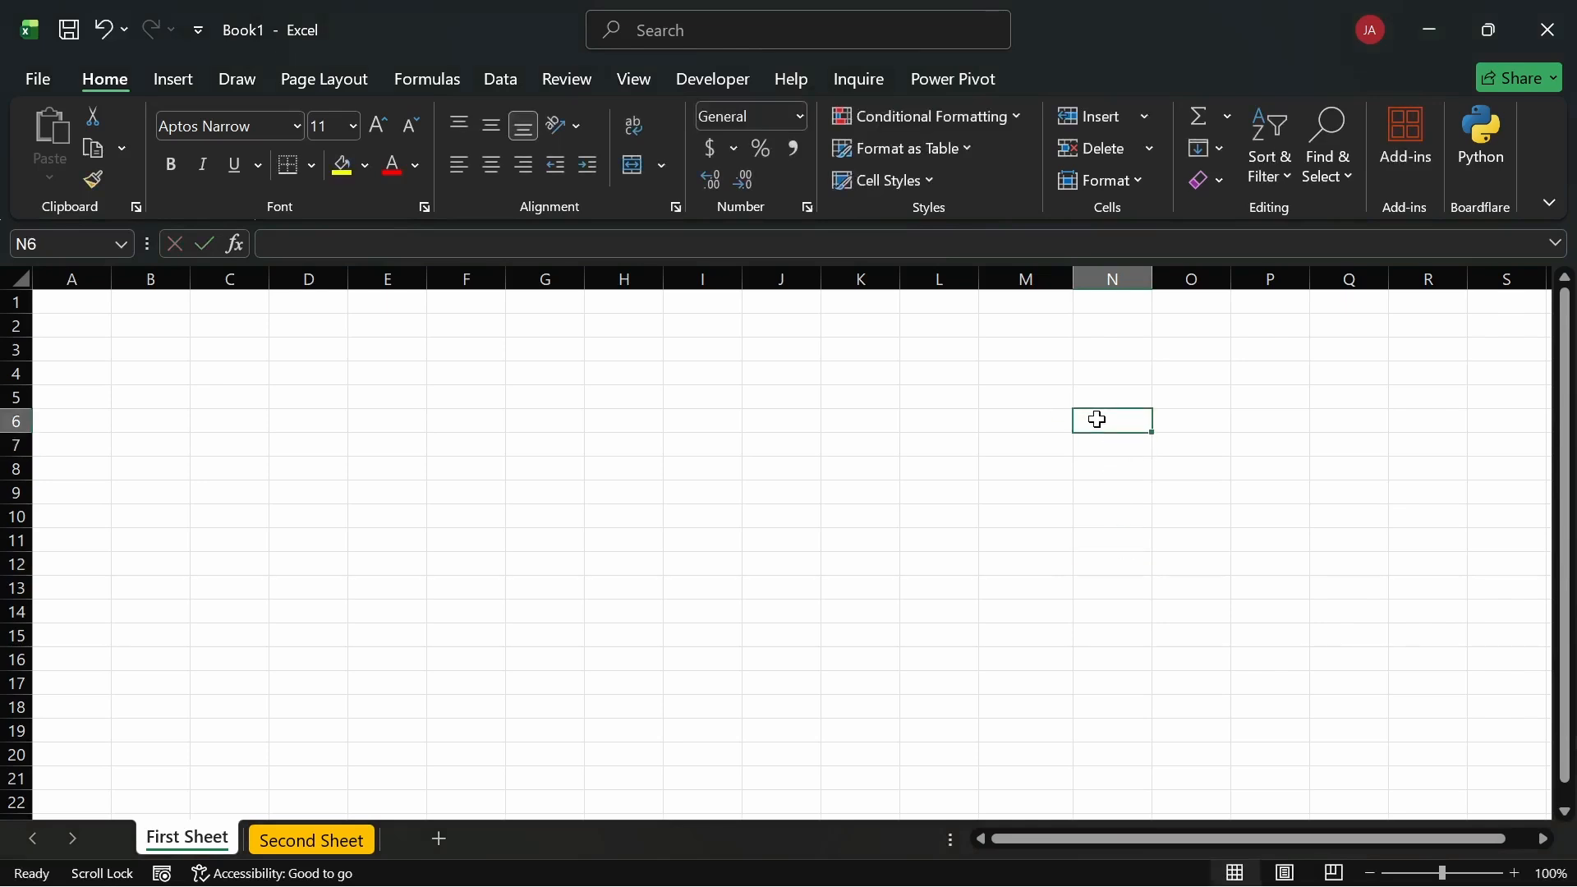
drag(1097, 445, 1096, 565)
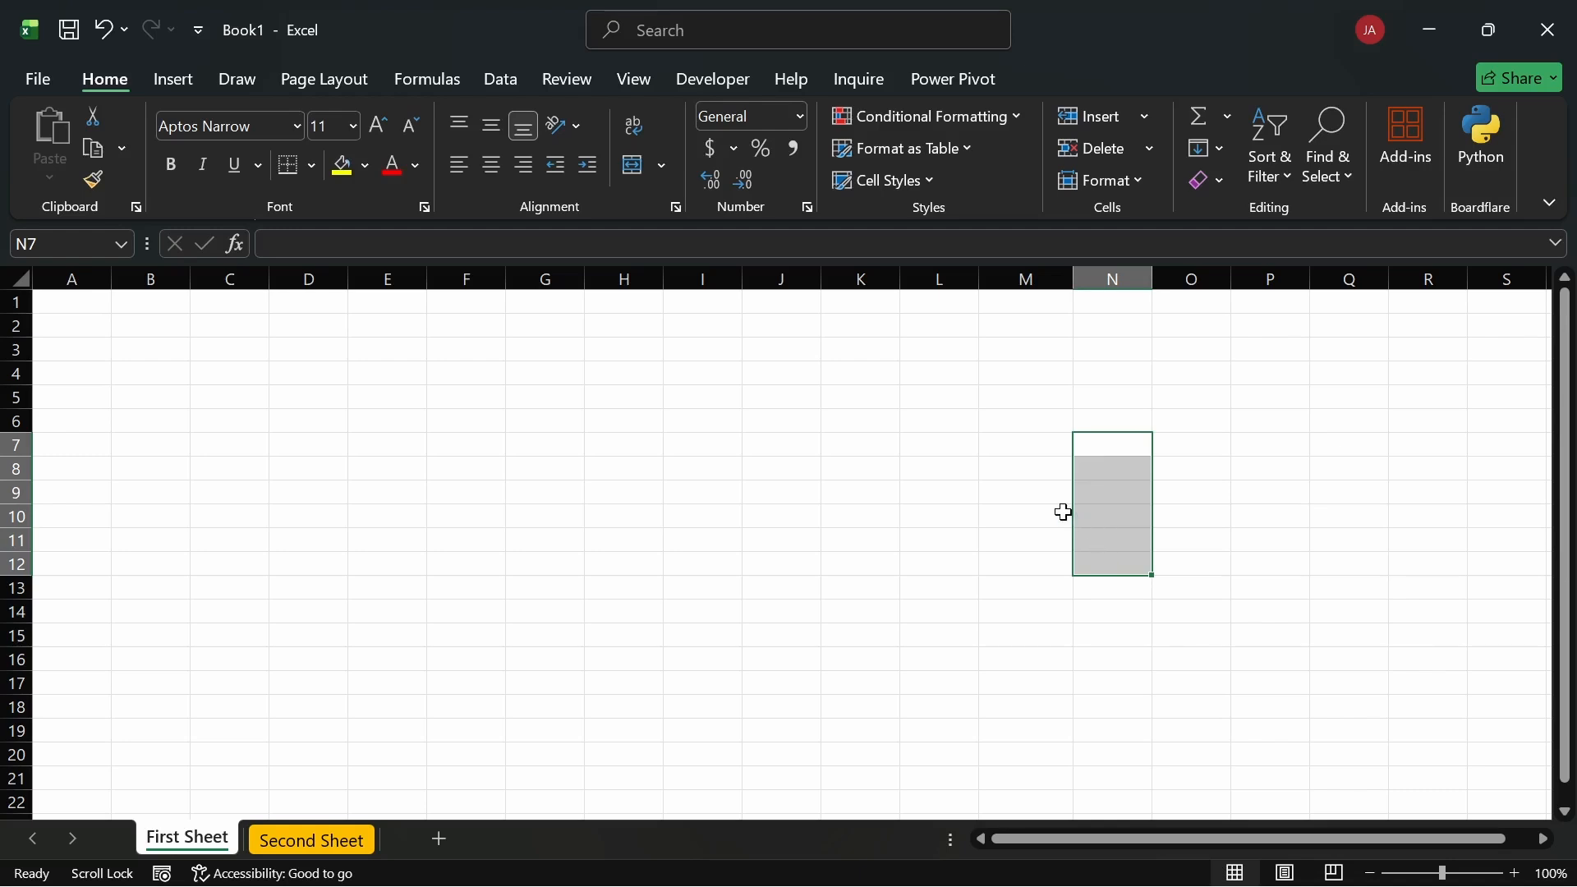
click(168, 326)
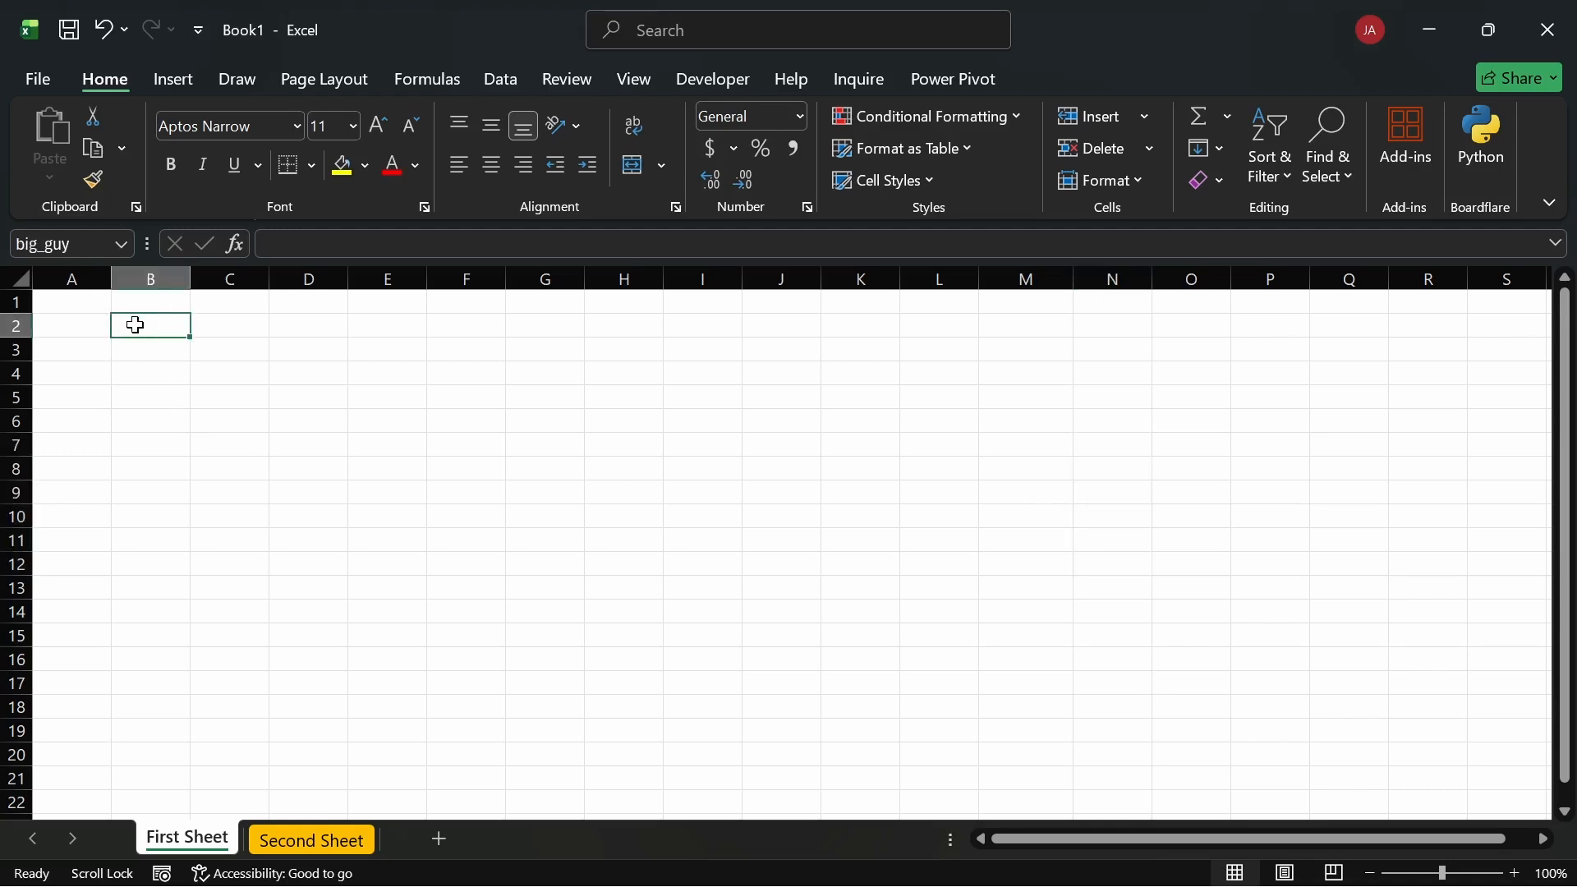
click(355, 836)
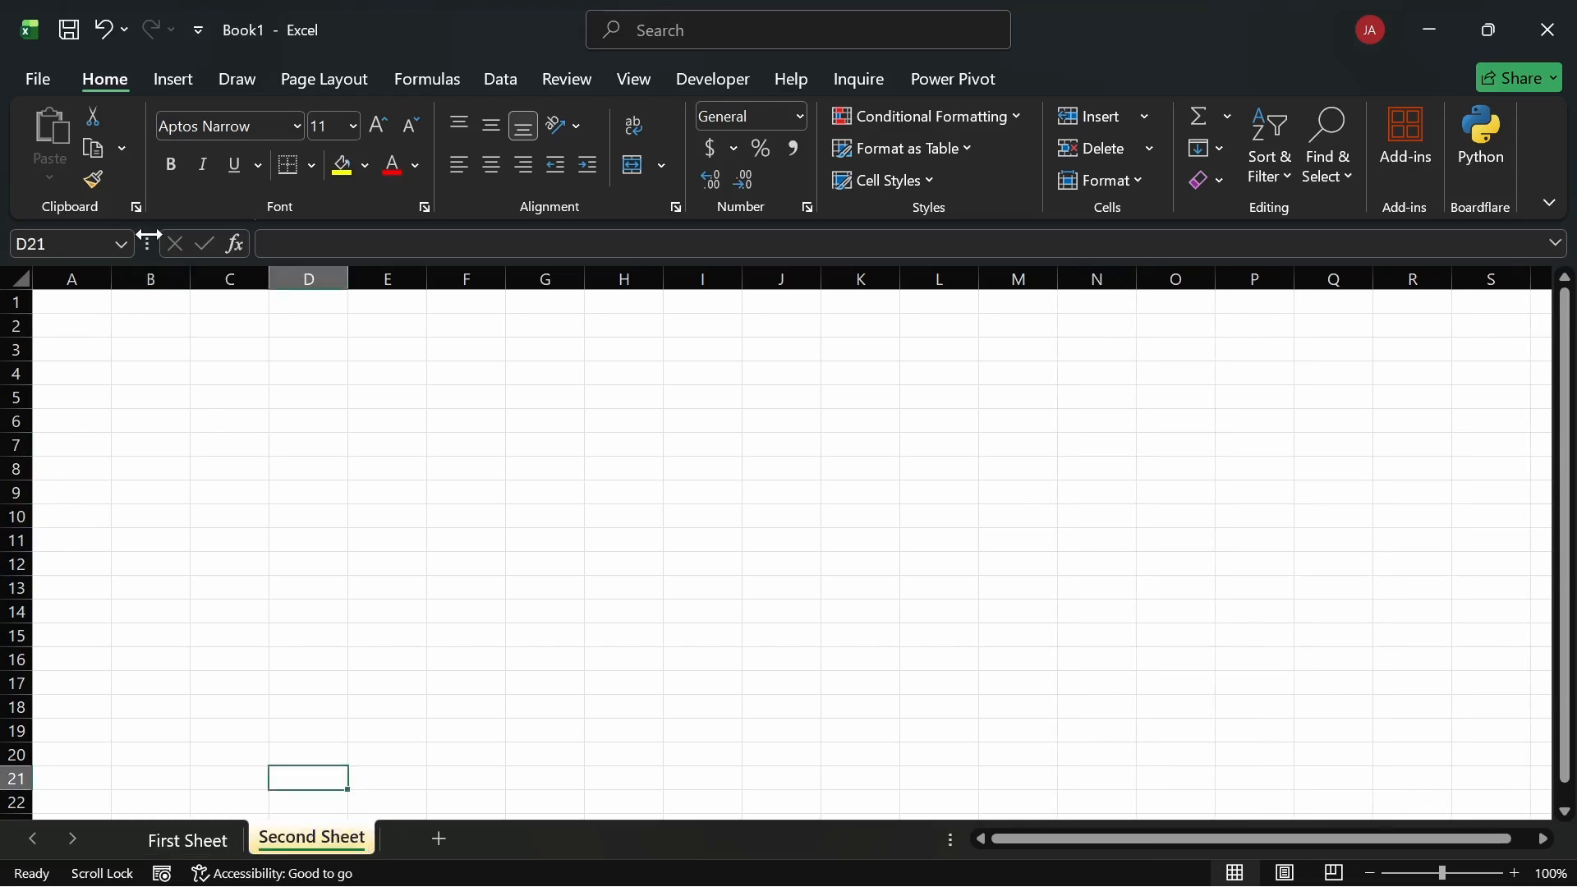
click(123, 247)
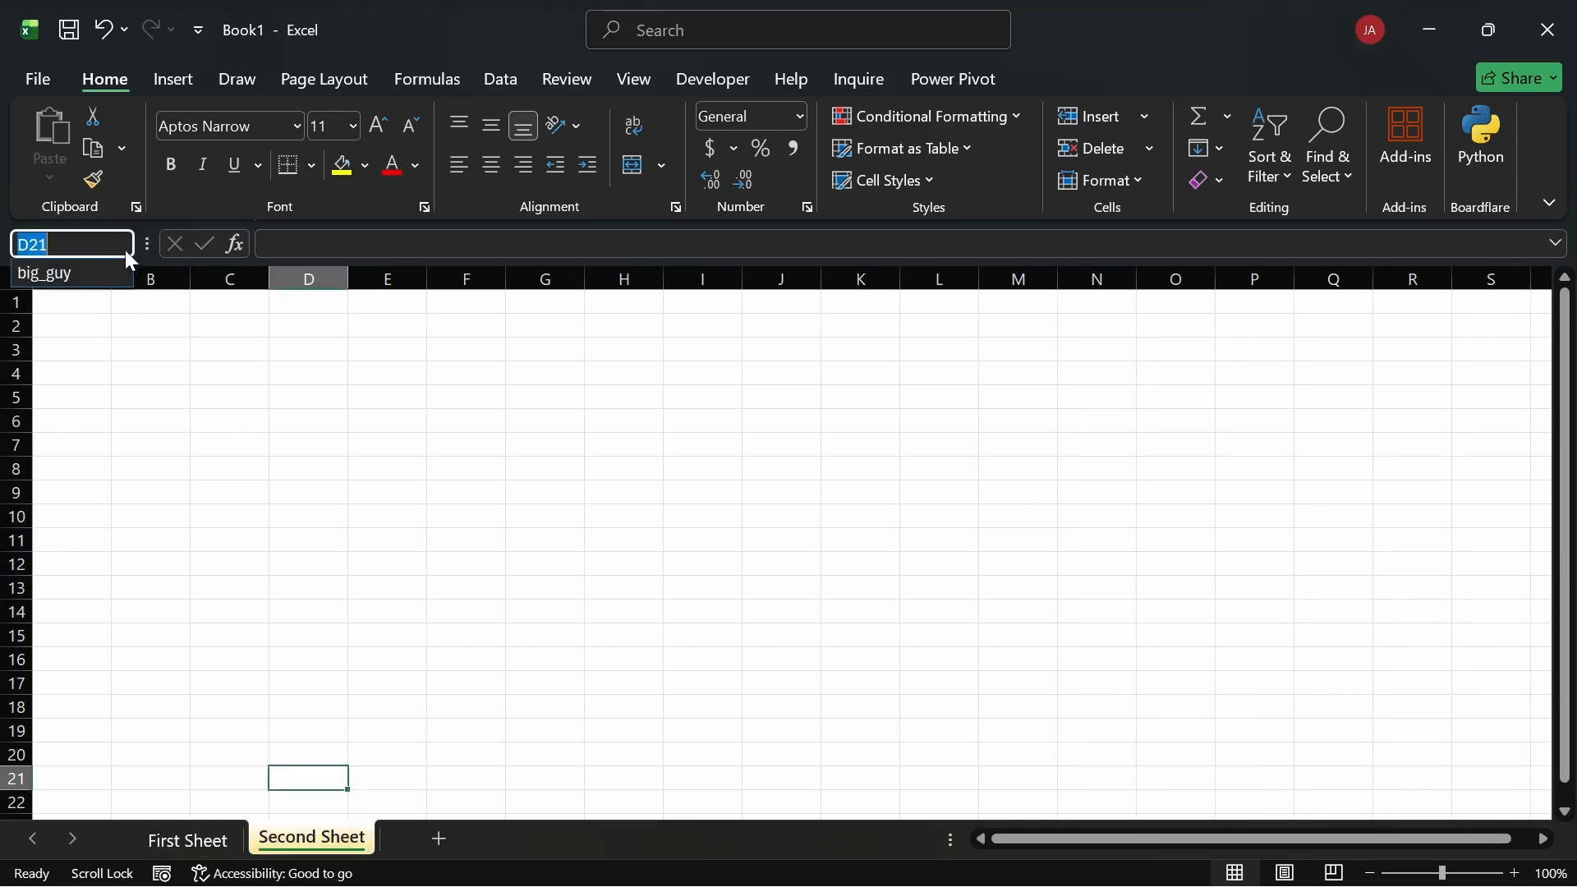
click(75, 281)
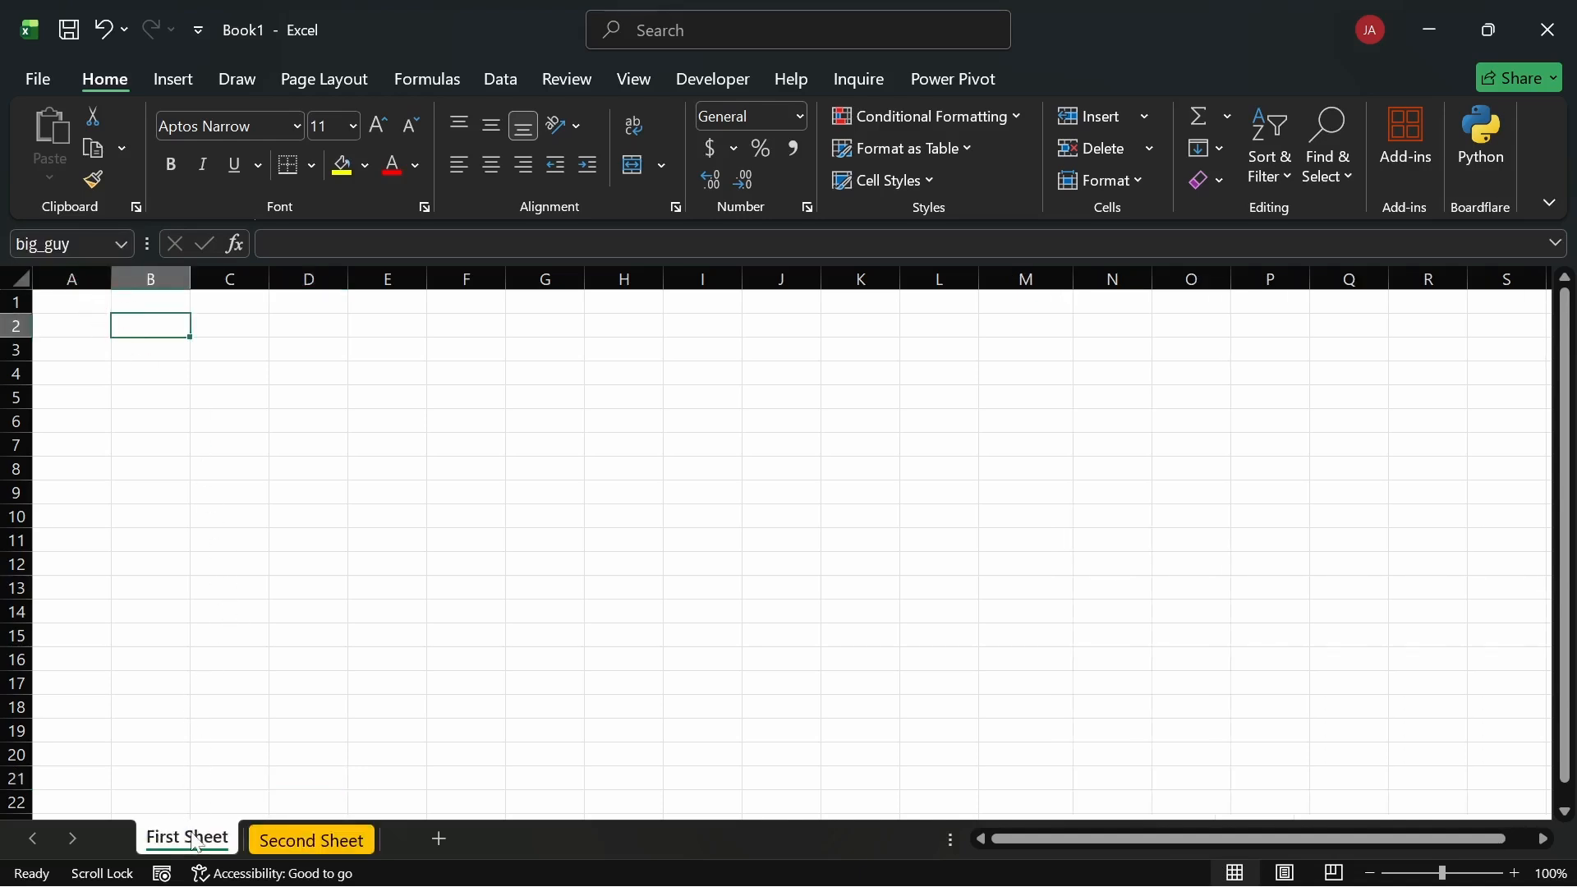
click(314, 830)
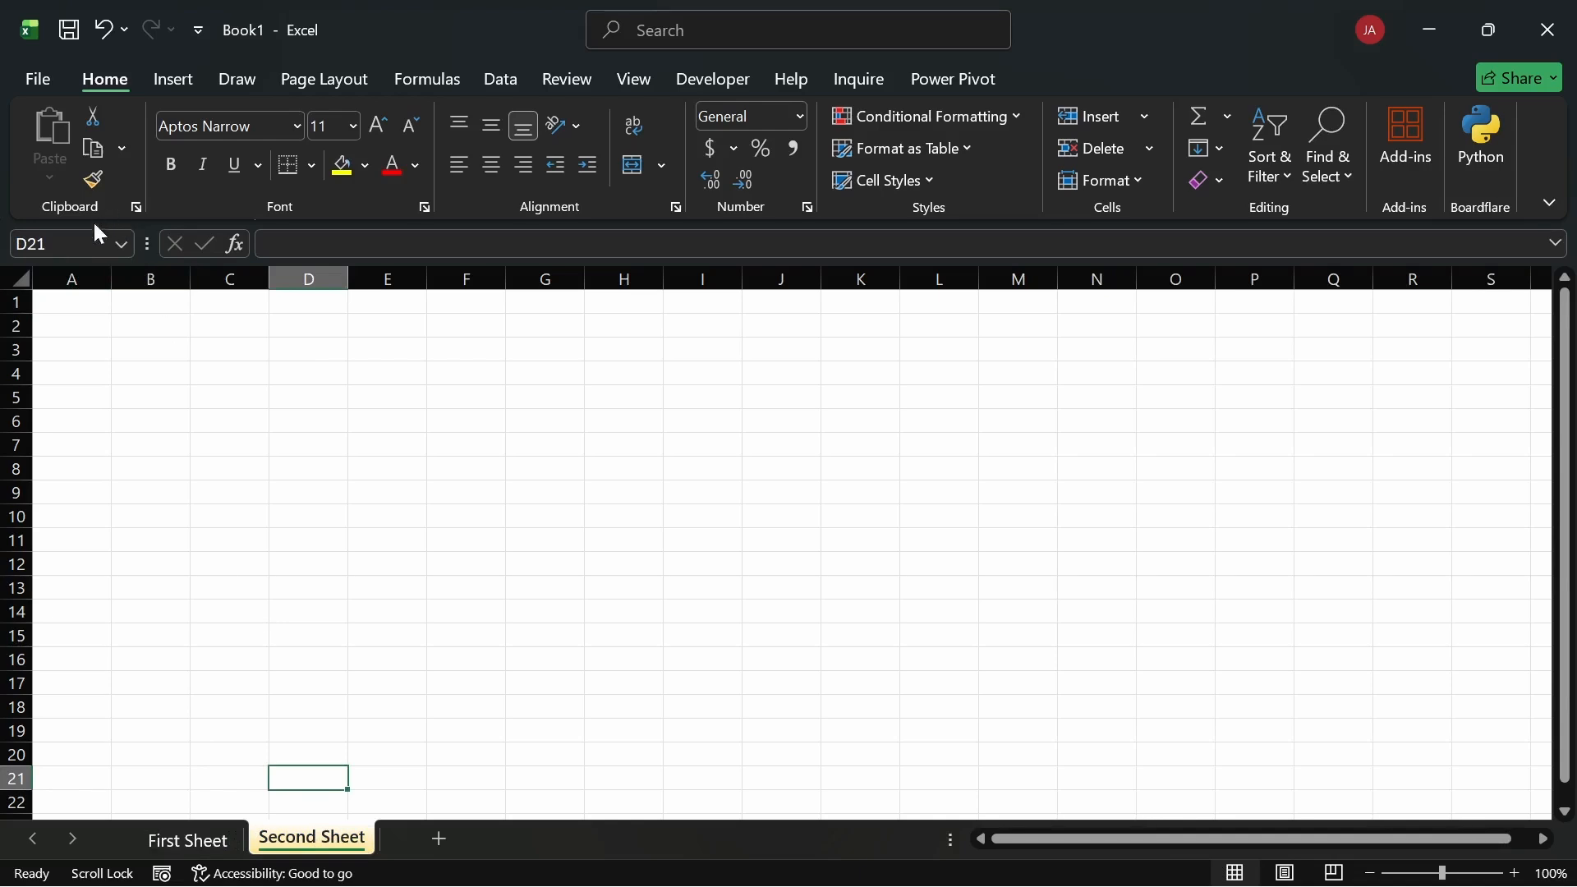
click(121, 243)
click(117, 265)
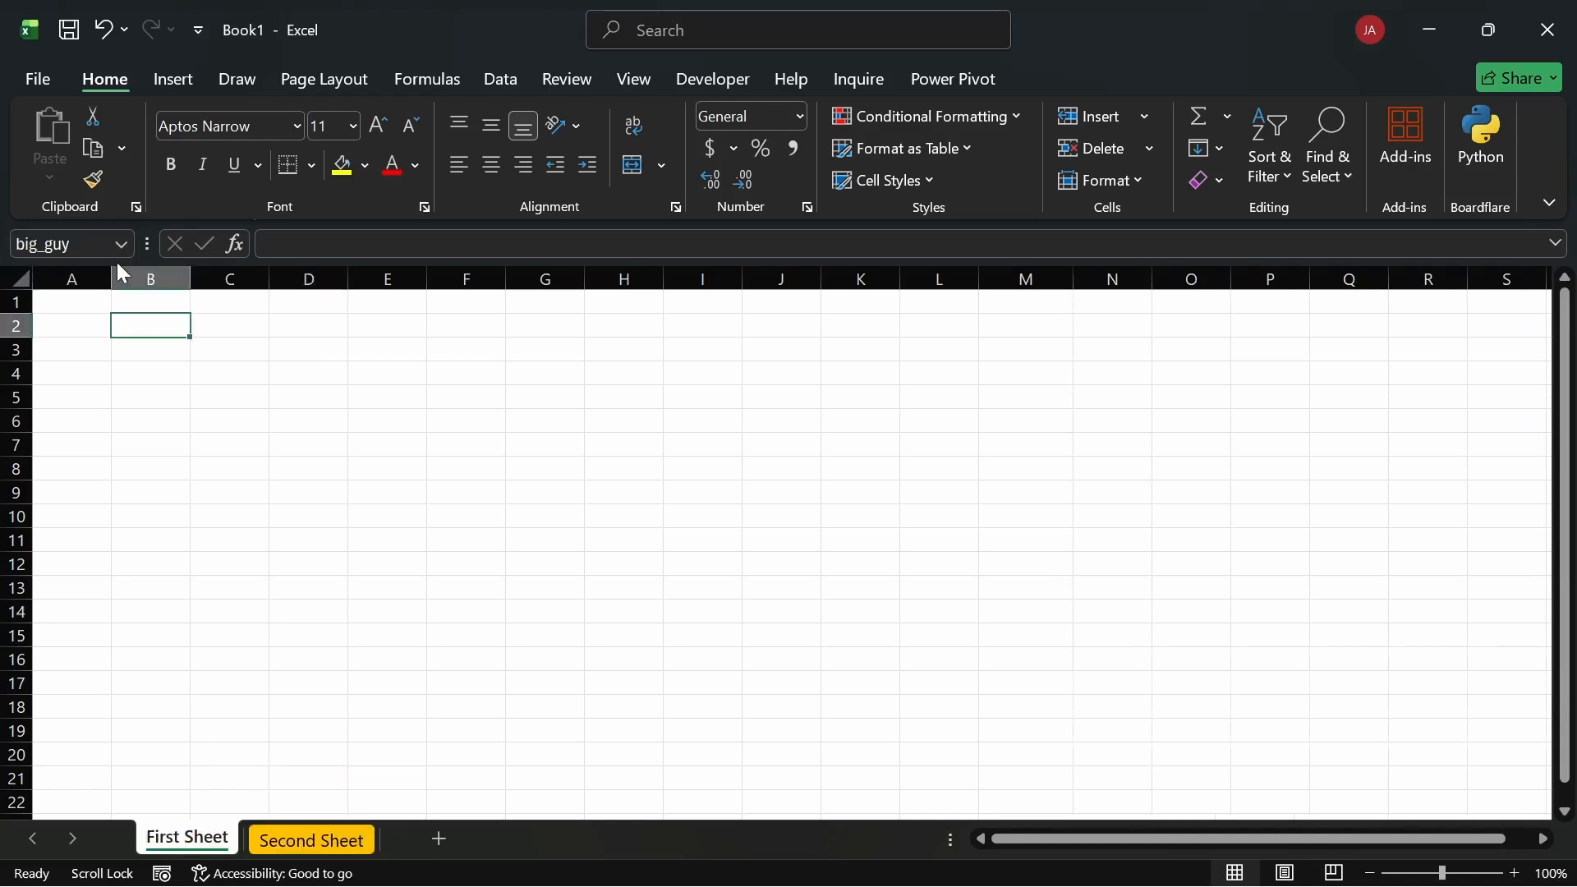
click(174, 377)
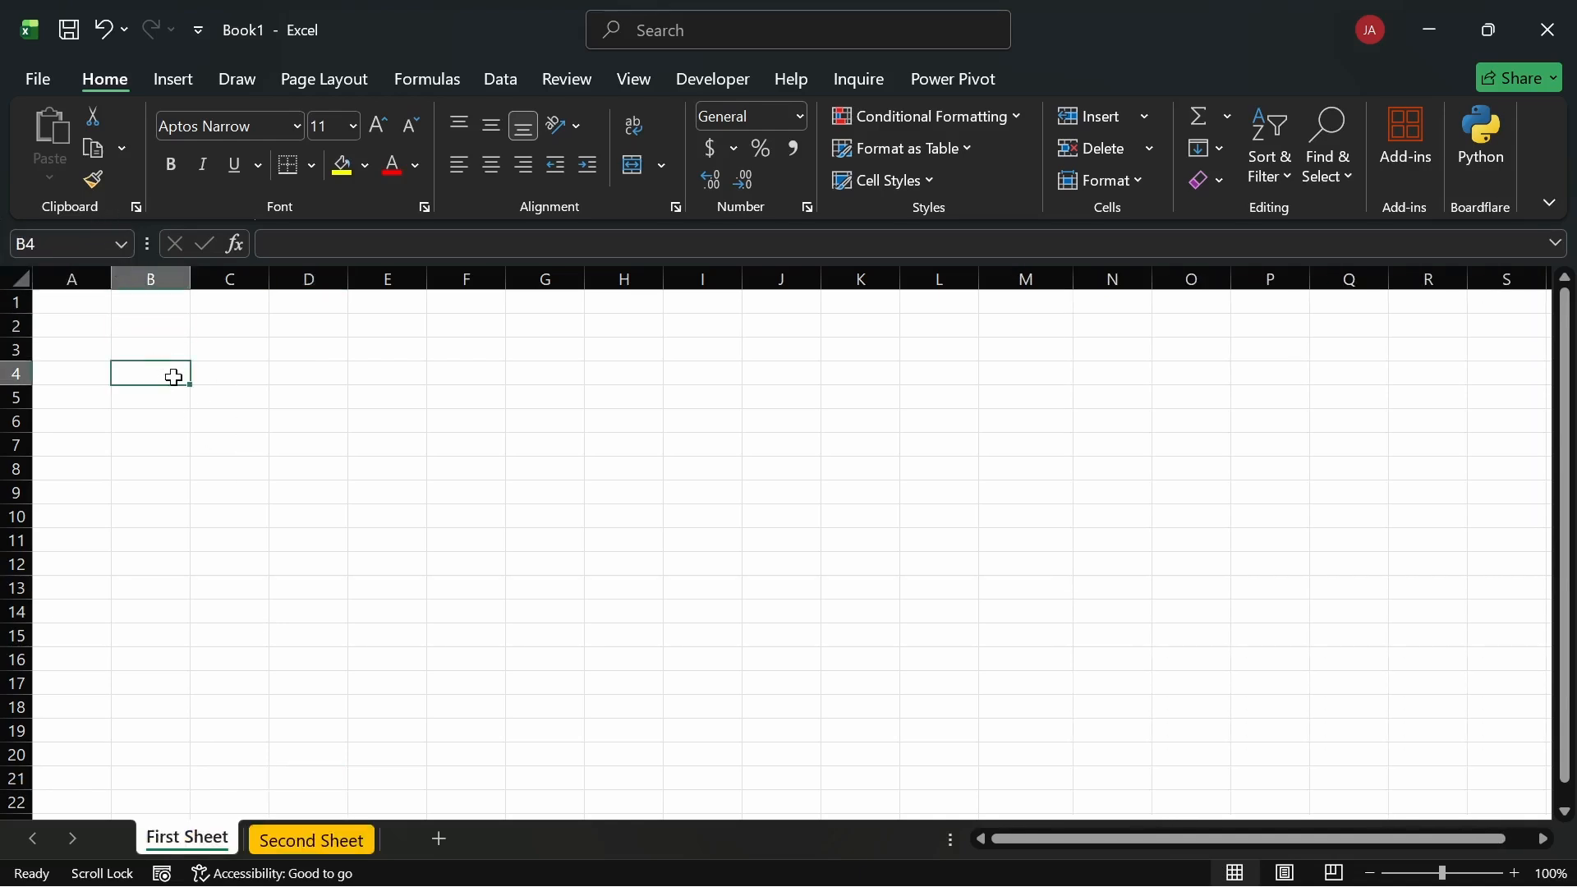
click(148, 329)
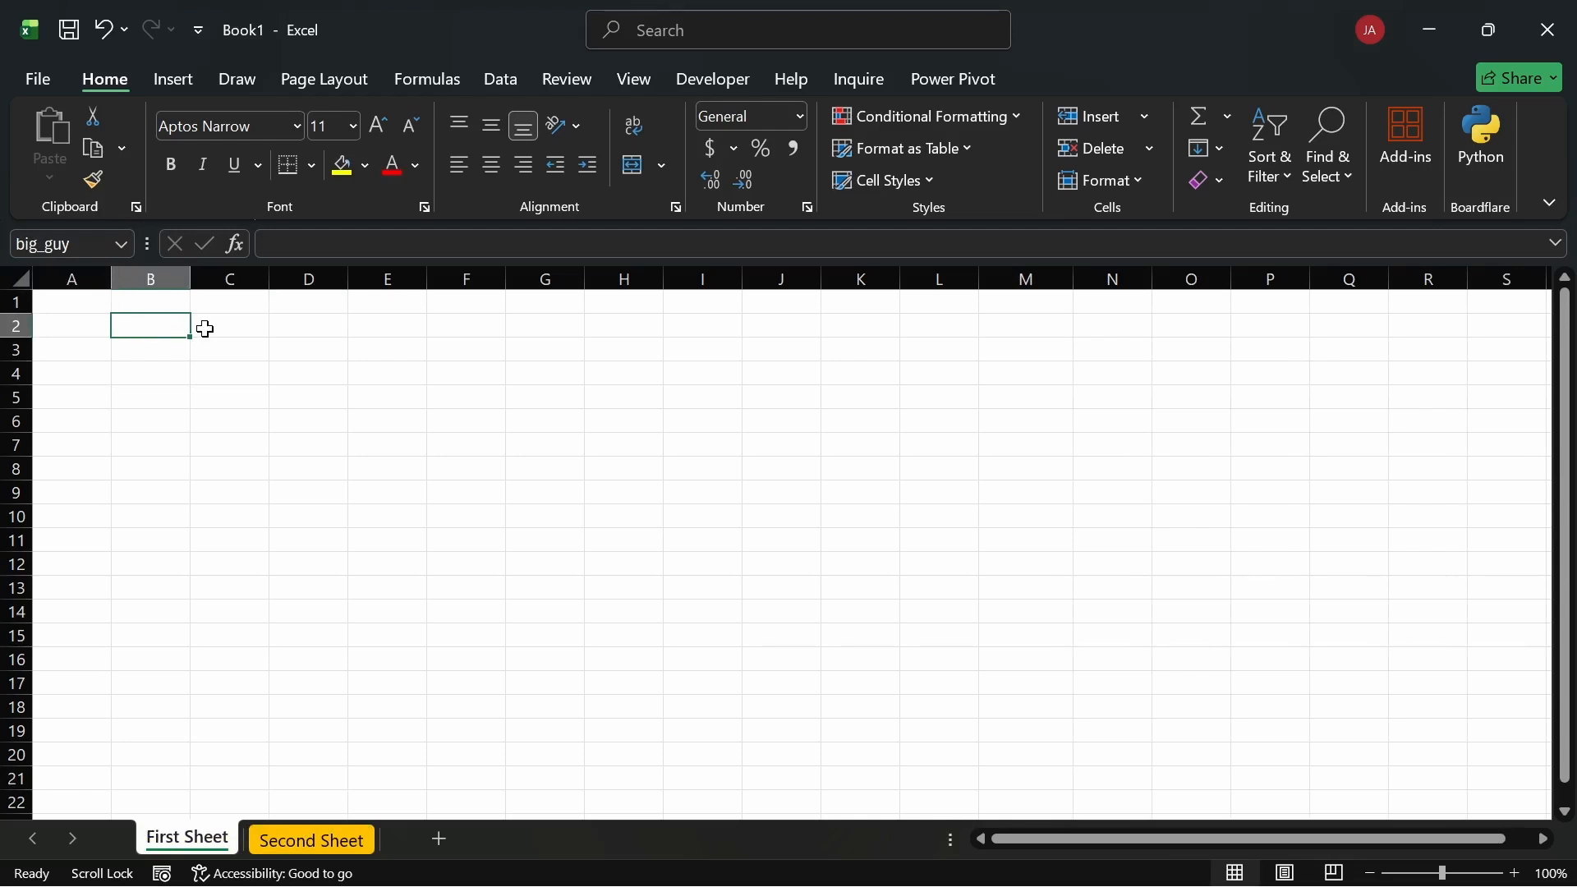
Step: Name cell B5 unit_sold and cell A5 unit_price through the Name Box
click(383, 328)
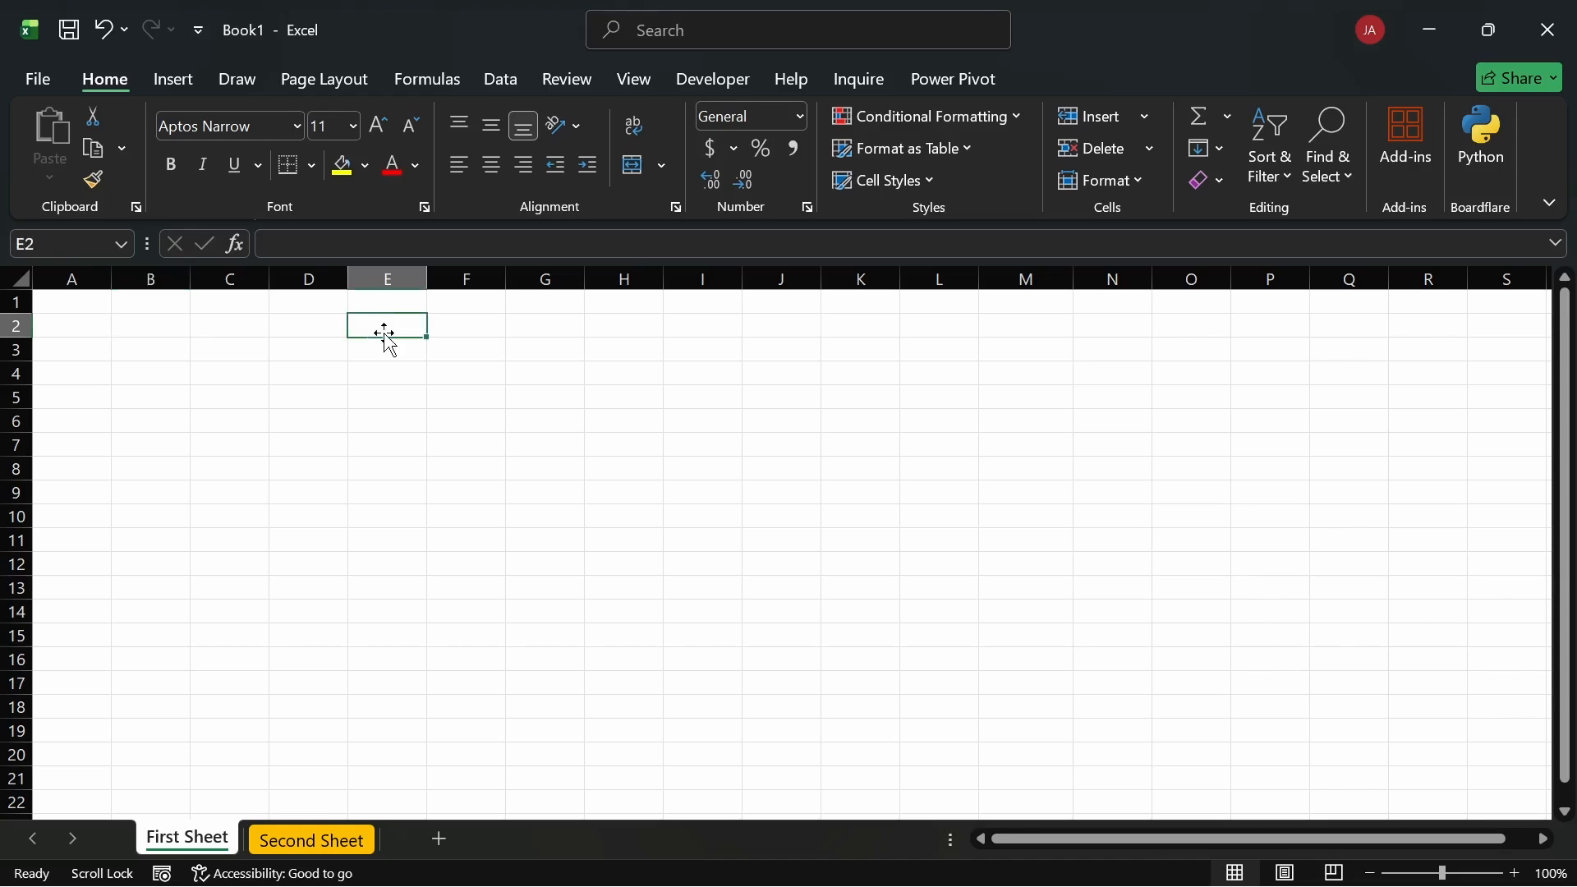
click(153, 395)
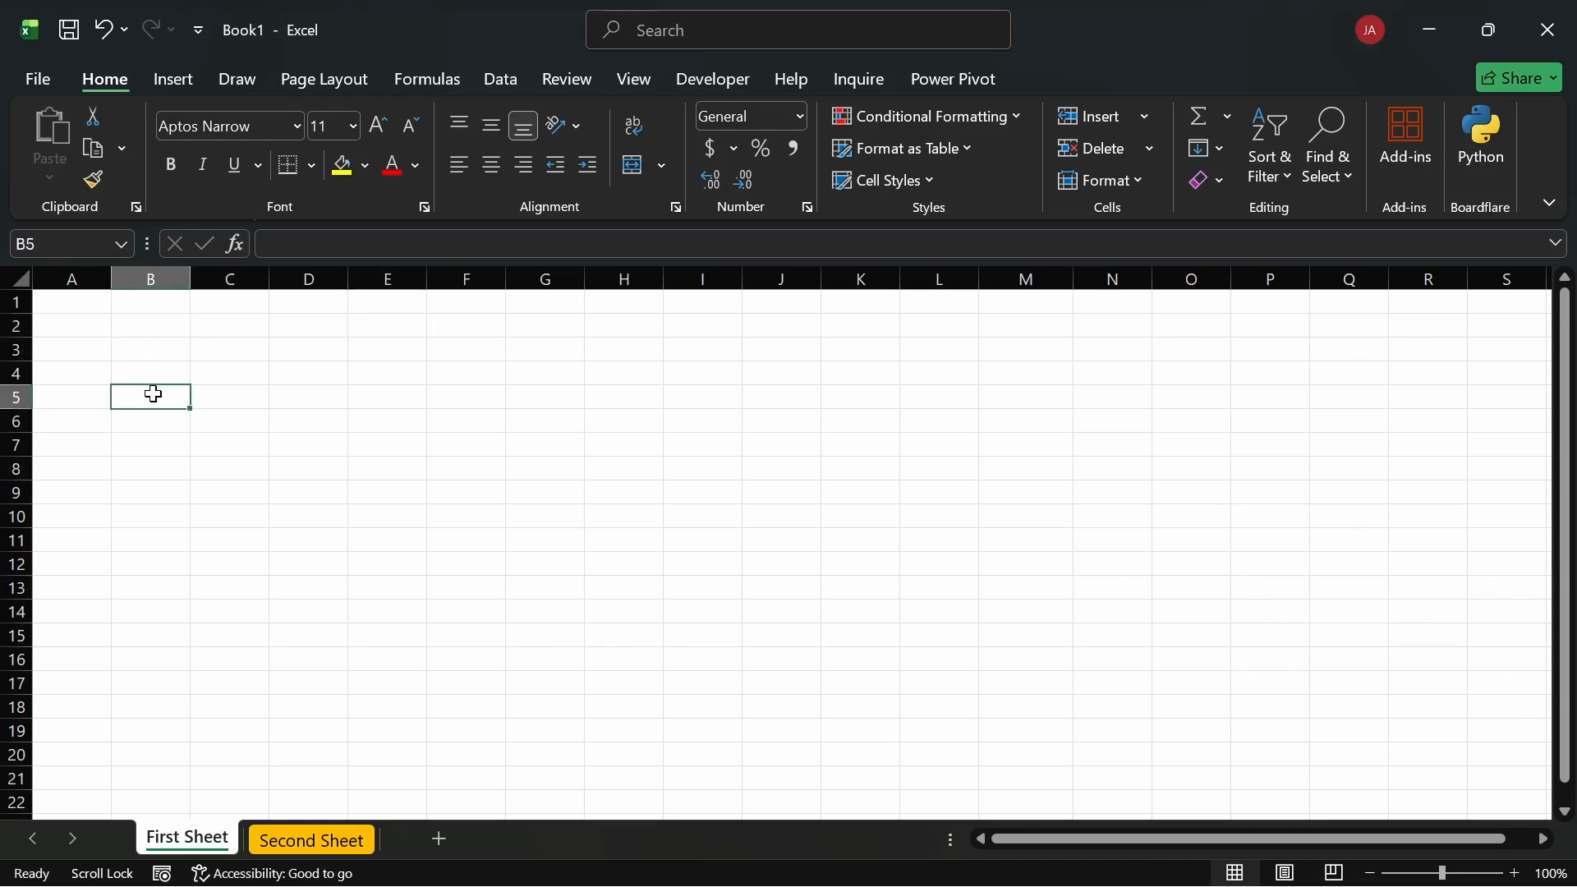
text(unit)
key(Escape)
click(11, 246)
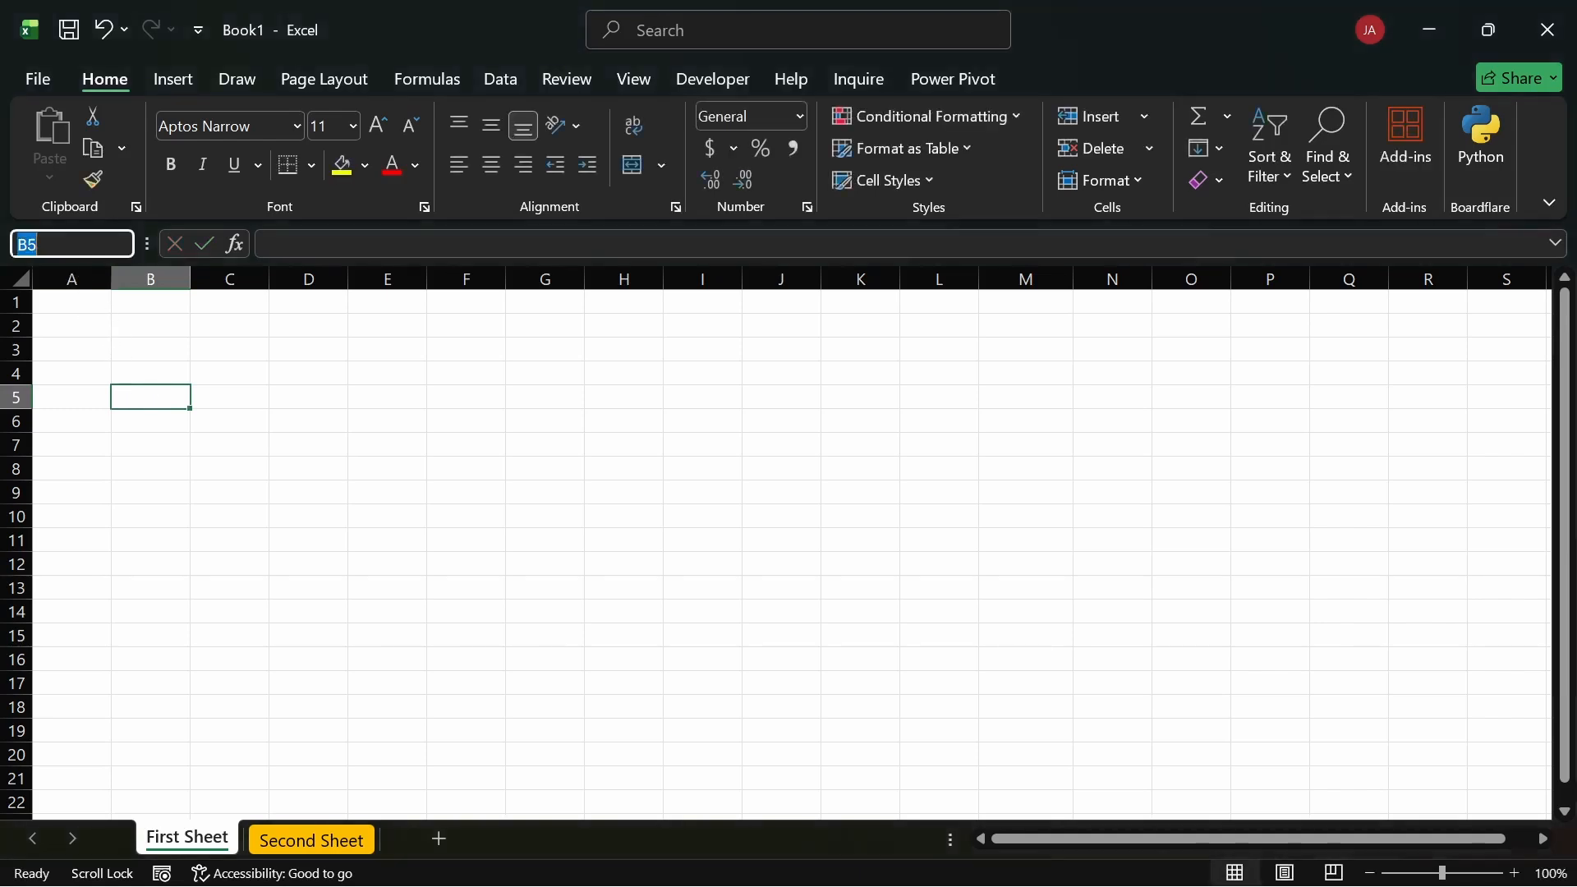
text(unit_sold)
key(Return)
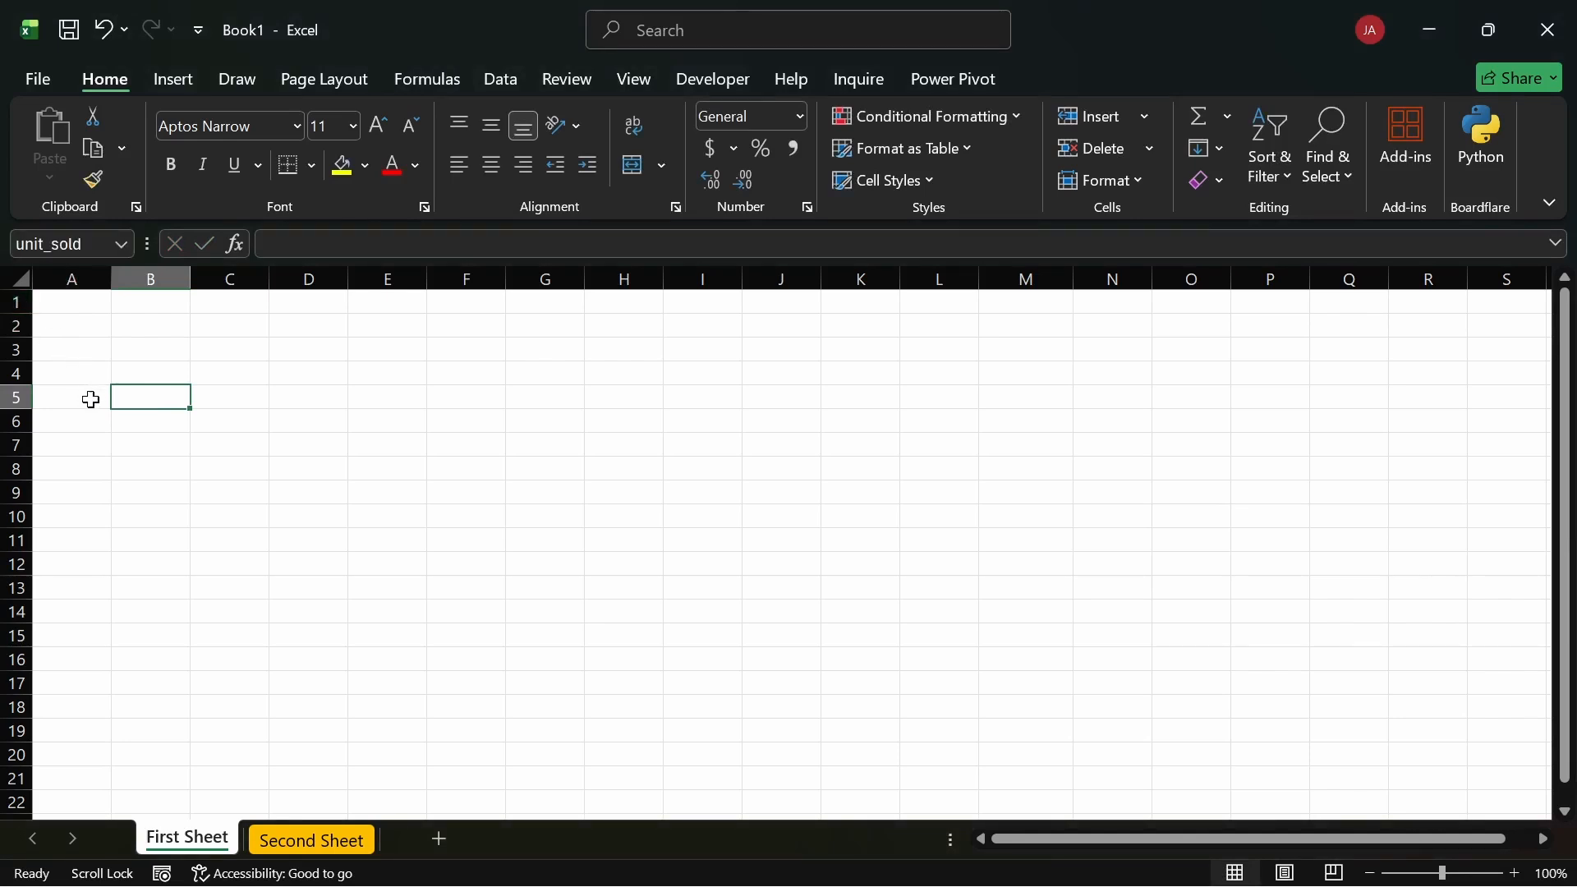
click(91, 399)
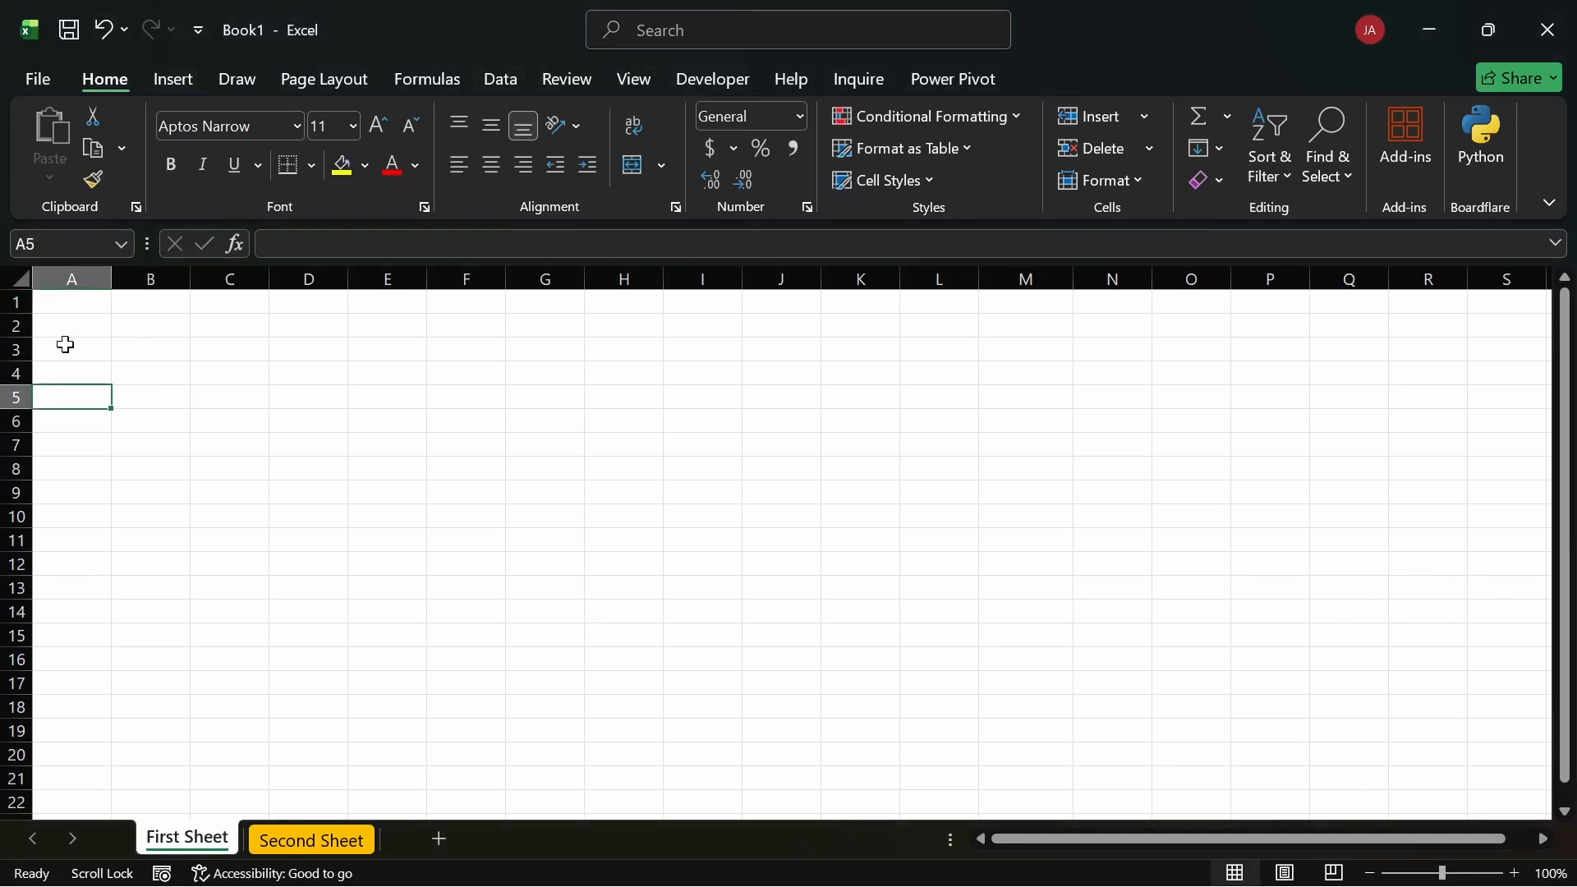
click(17, 244)
text(unit)
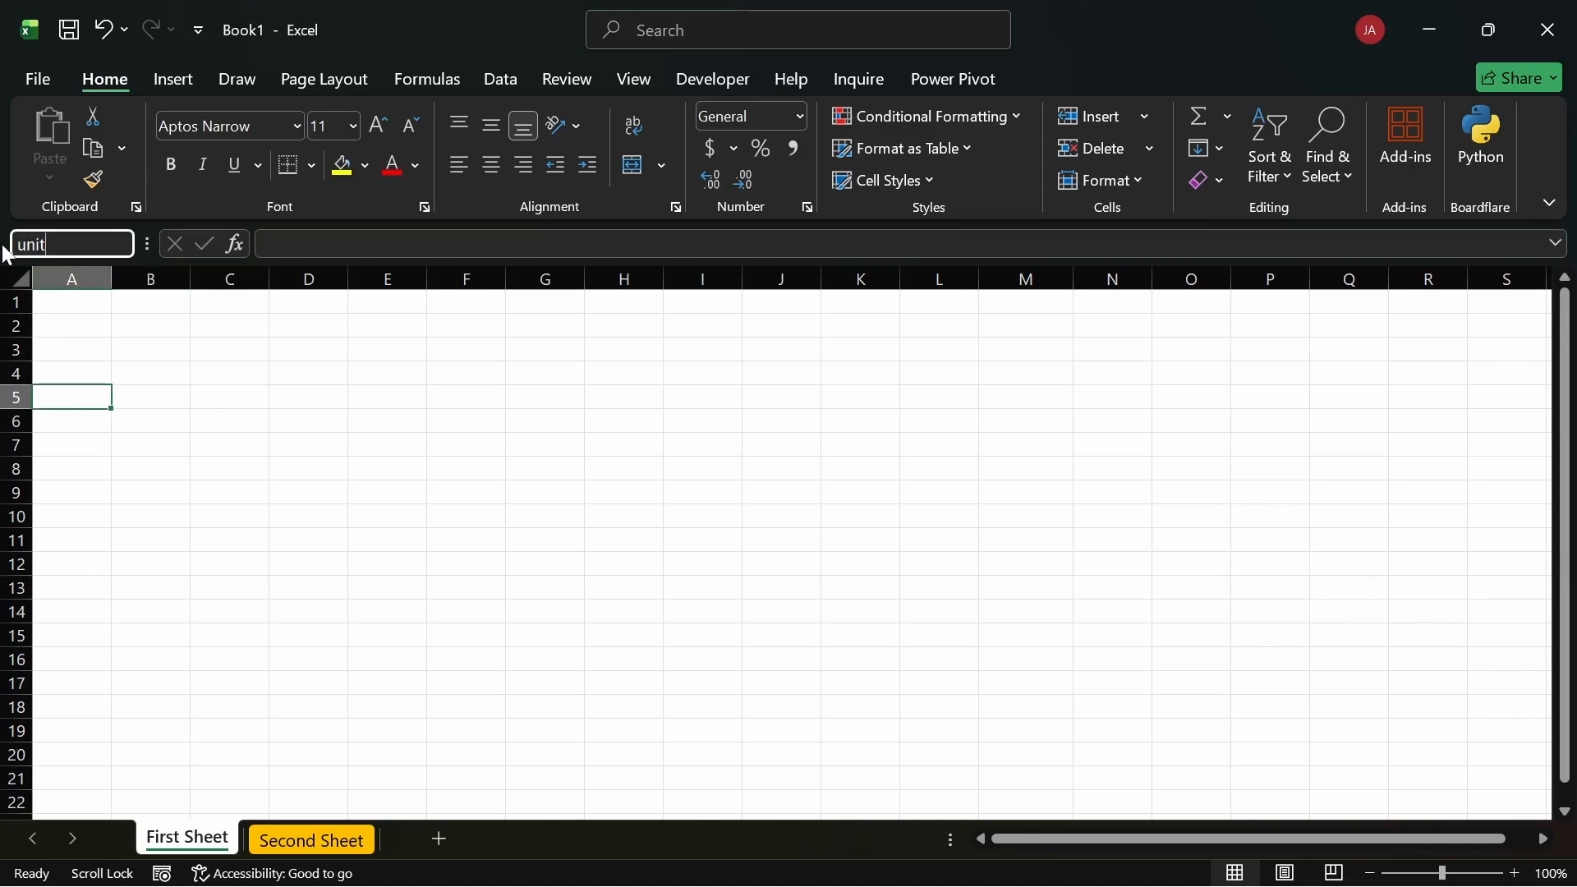
text(_pr)
key(BackSpace)
key(BackSpace)
key(BackSpace)
key(Return)
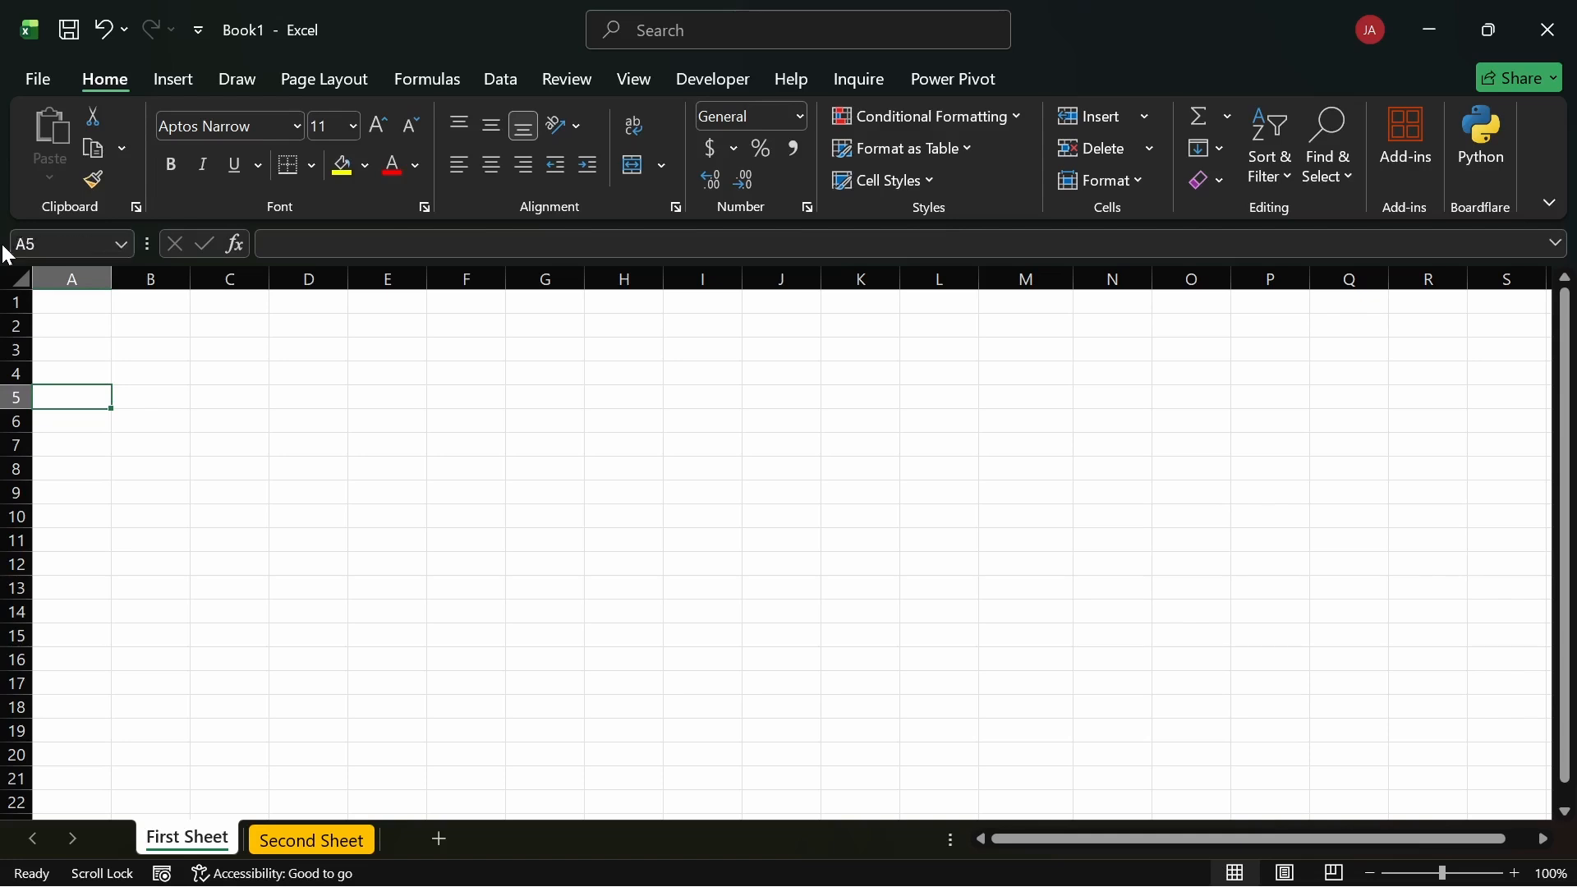
Step: Enter 5,000 in A5 and 34 in B5
click(234, 401)
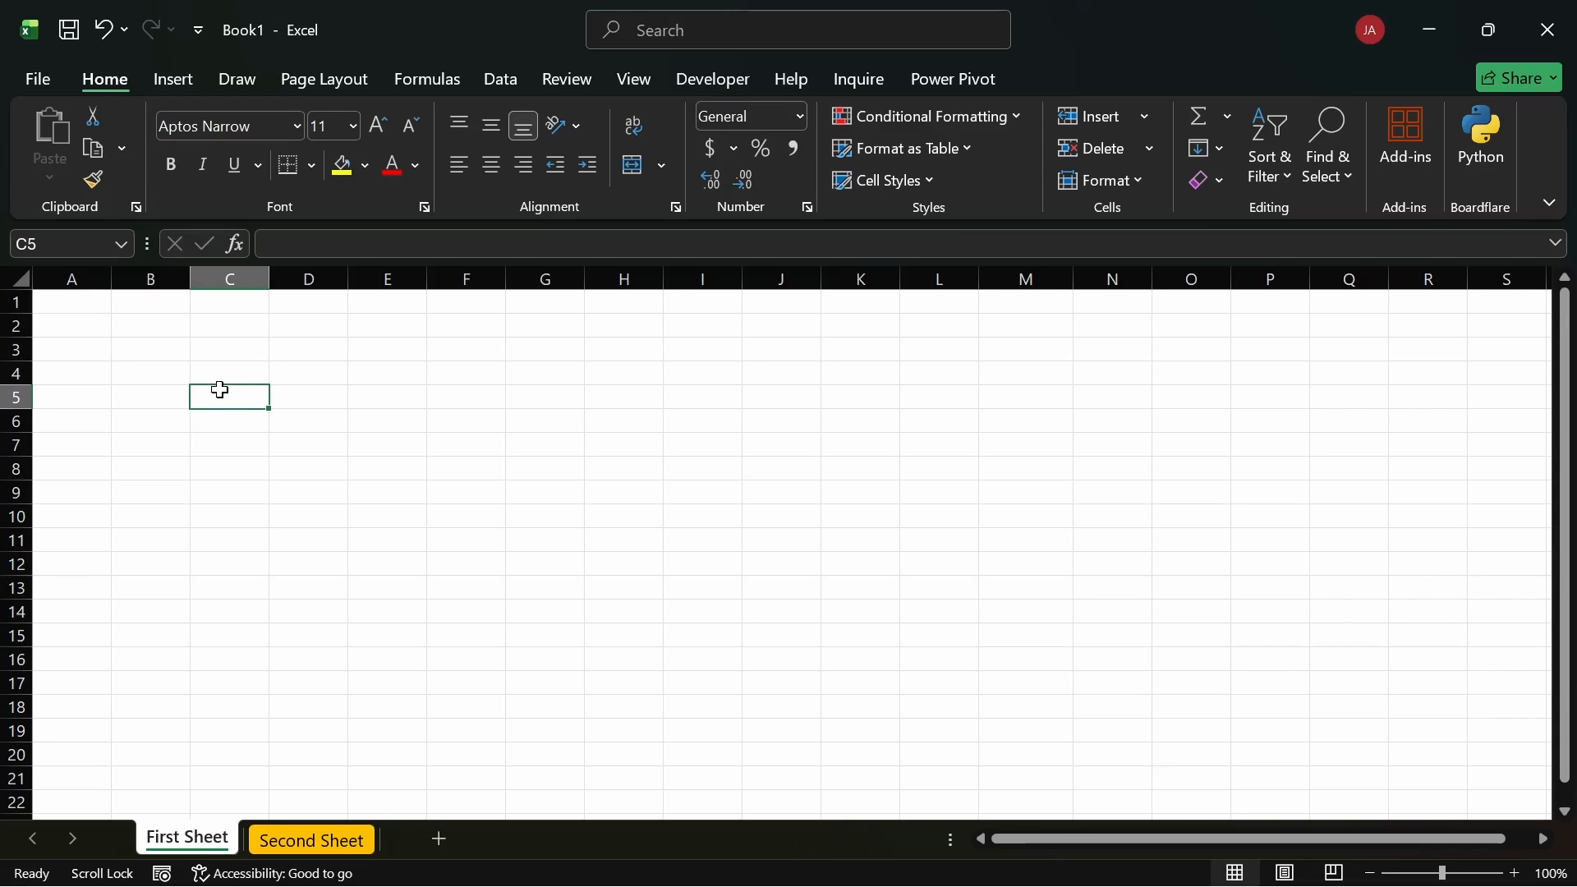
click(92, 396)
text(5)
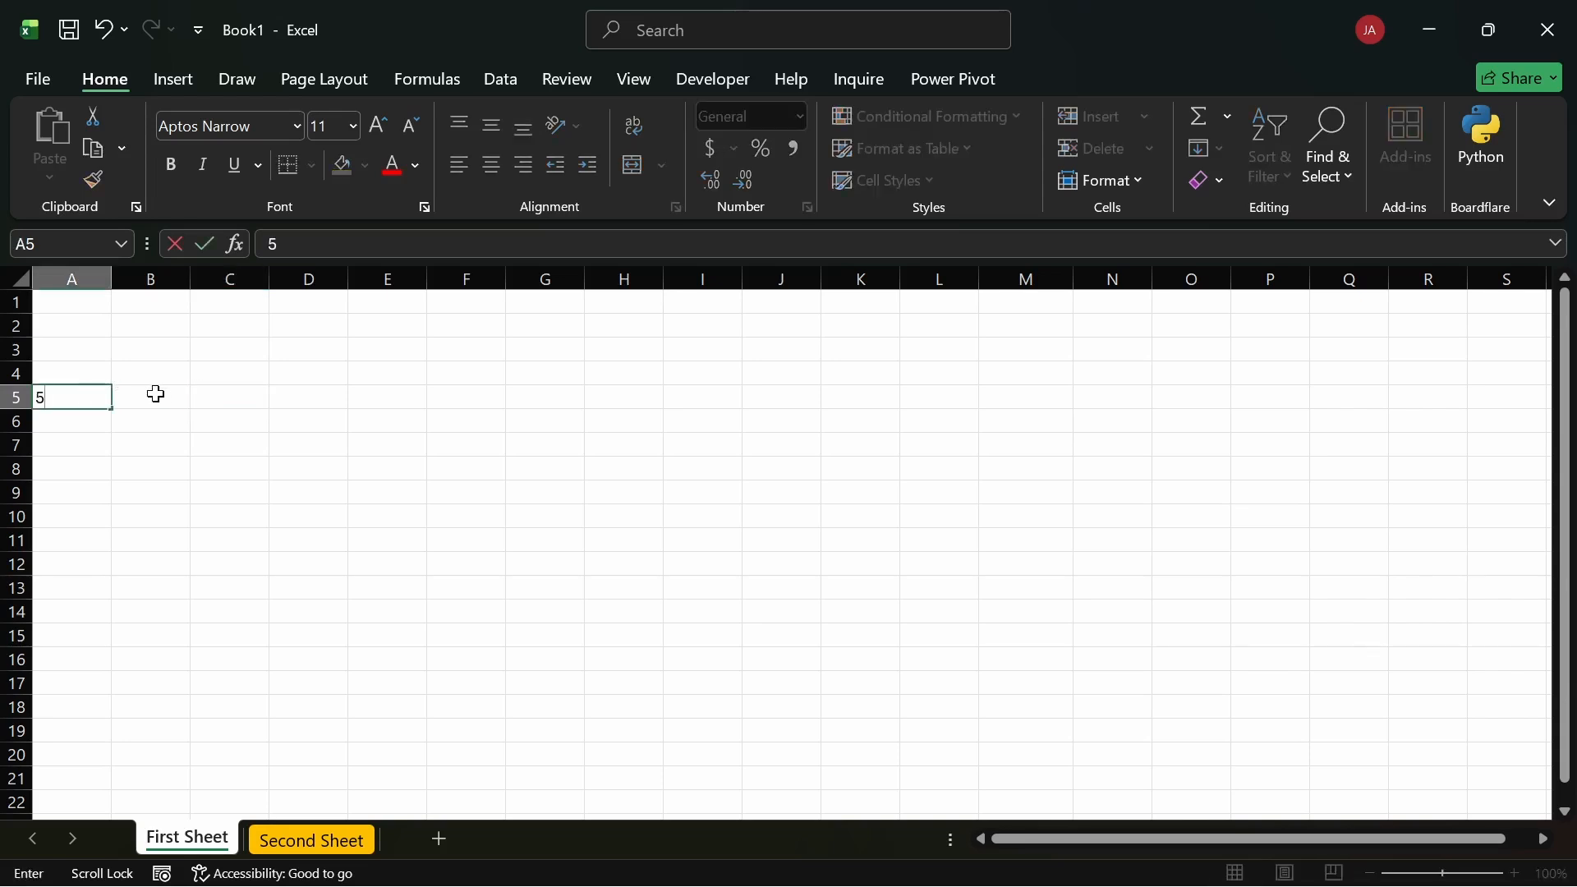
text(,000)
click(154, 397)
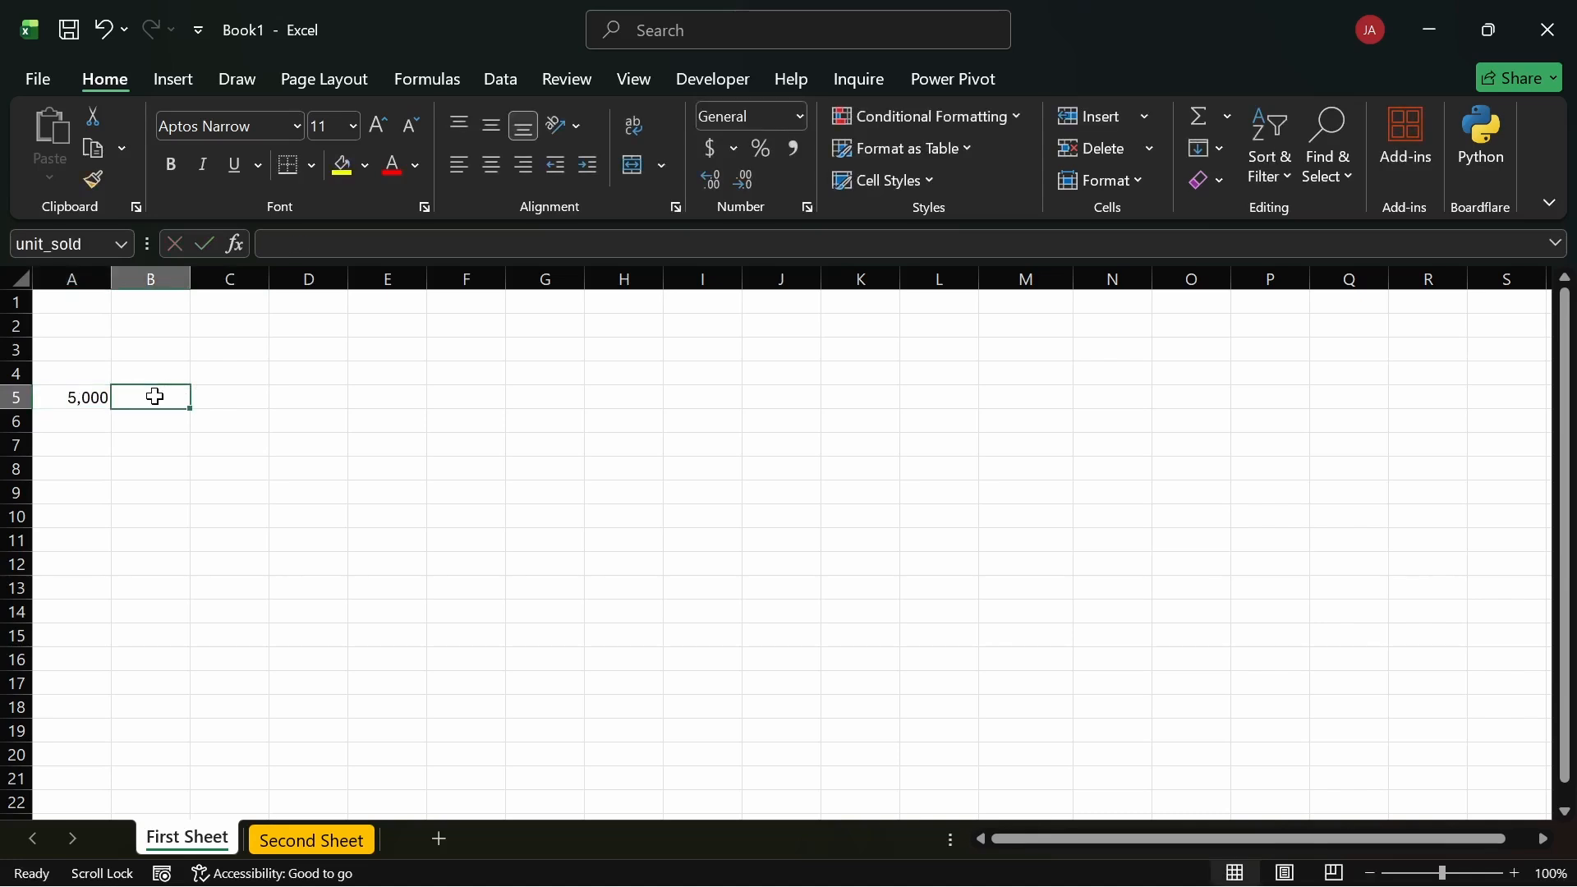
text(34)
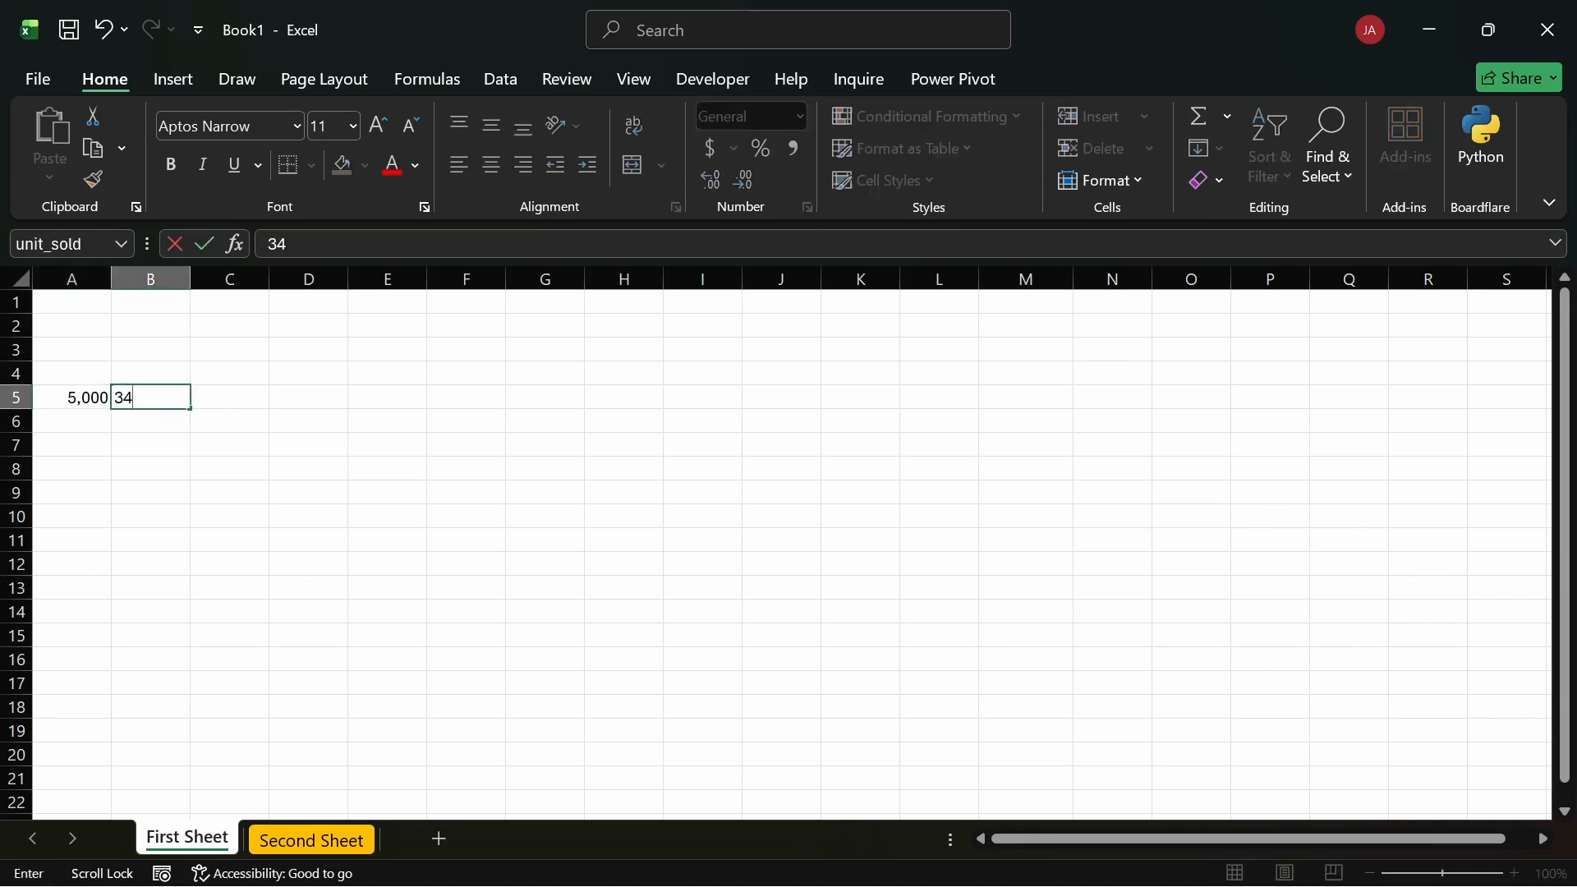
key(Tab)
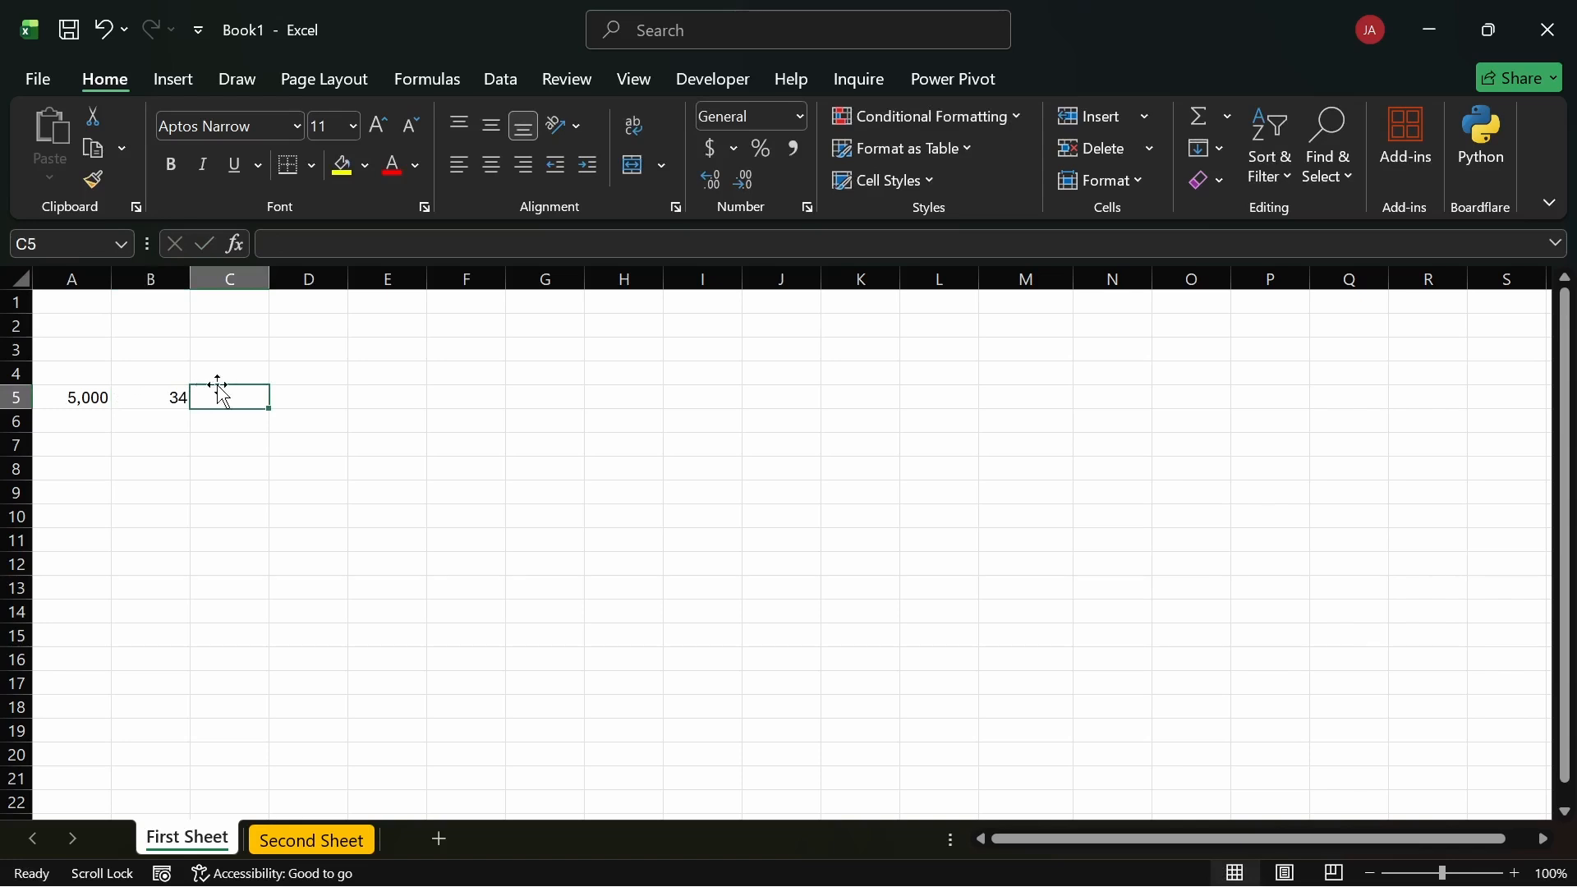
Step: Copy row 5 down to row 6, then change A6 to 5,600 and B6 to 23
drag(64, 398, 184, 424)
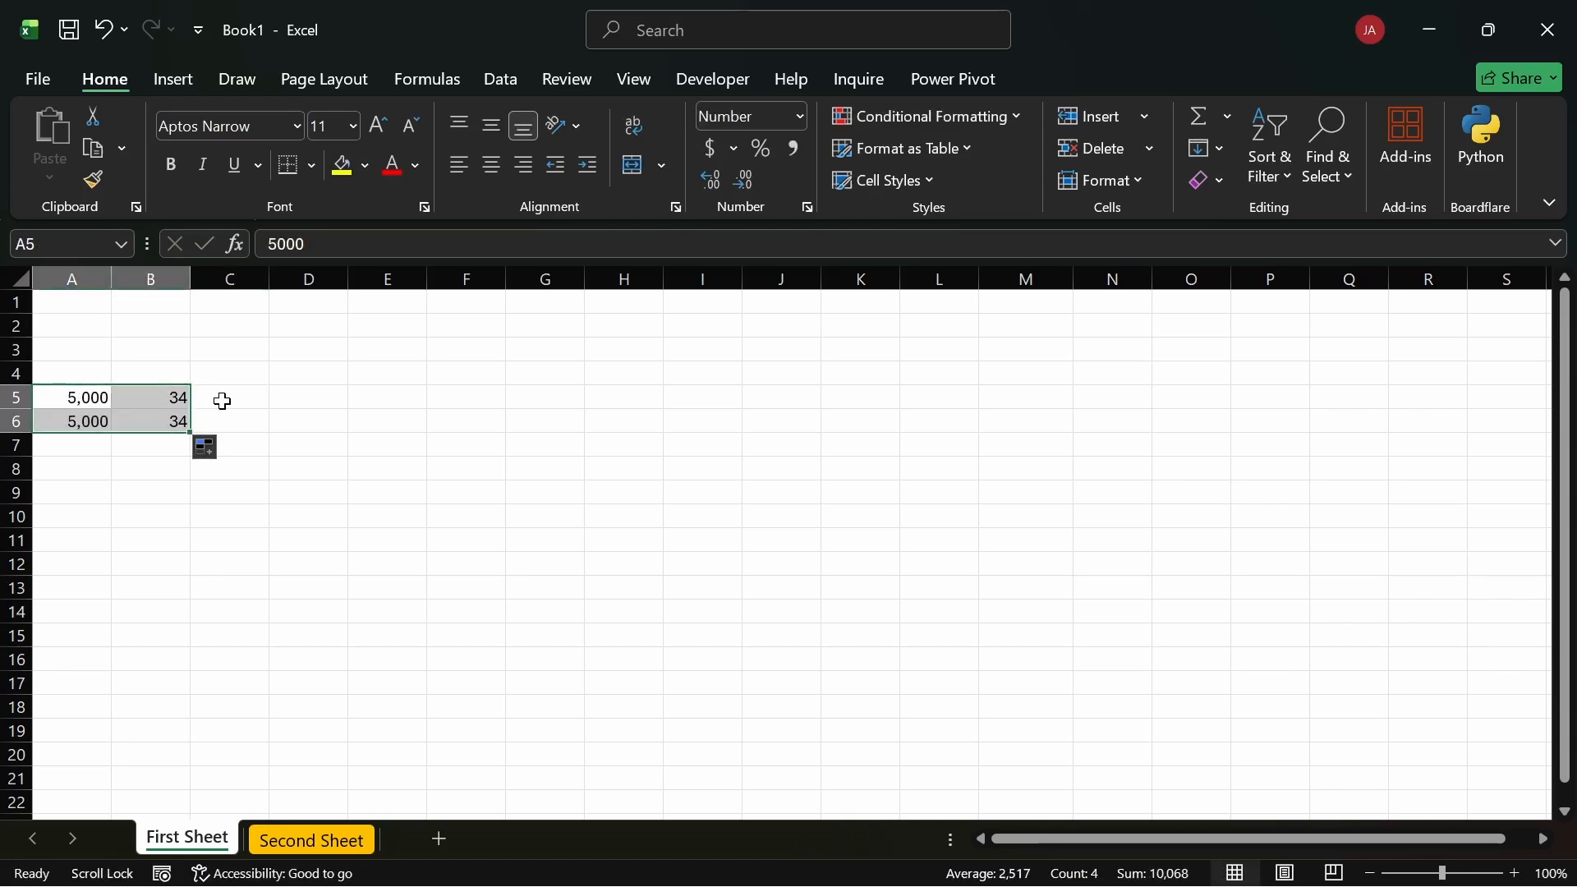
click(222, 401)
click(95, 419)
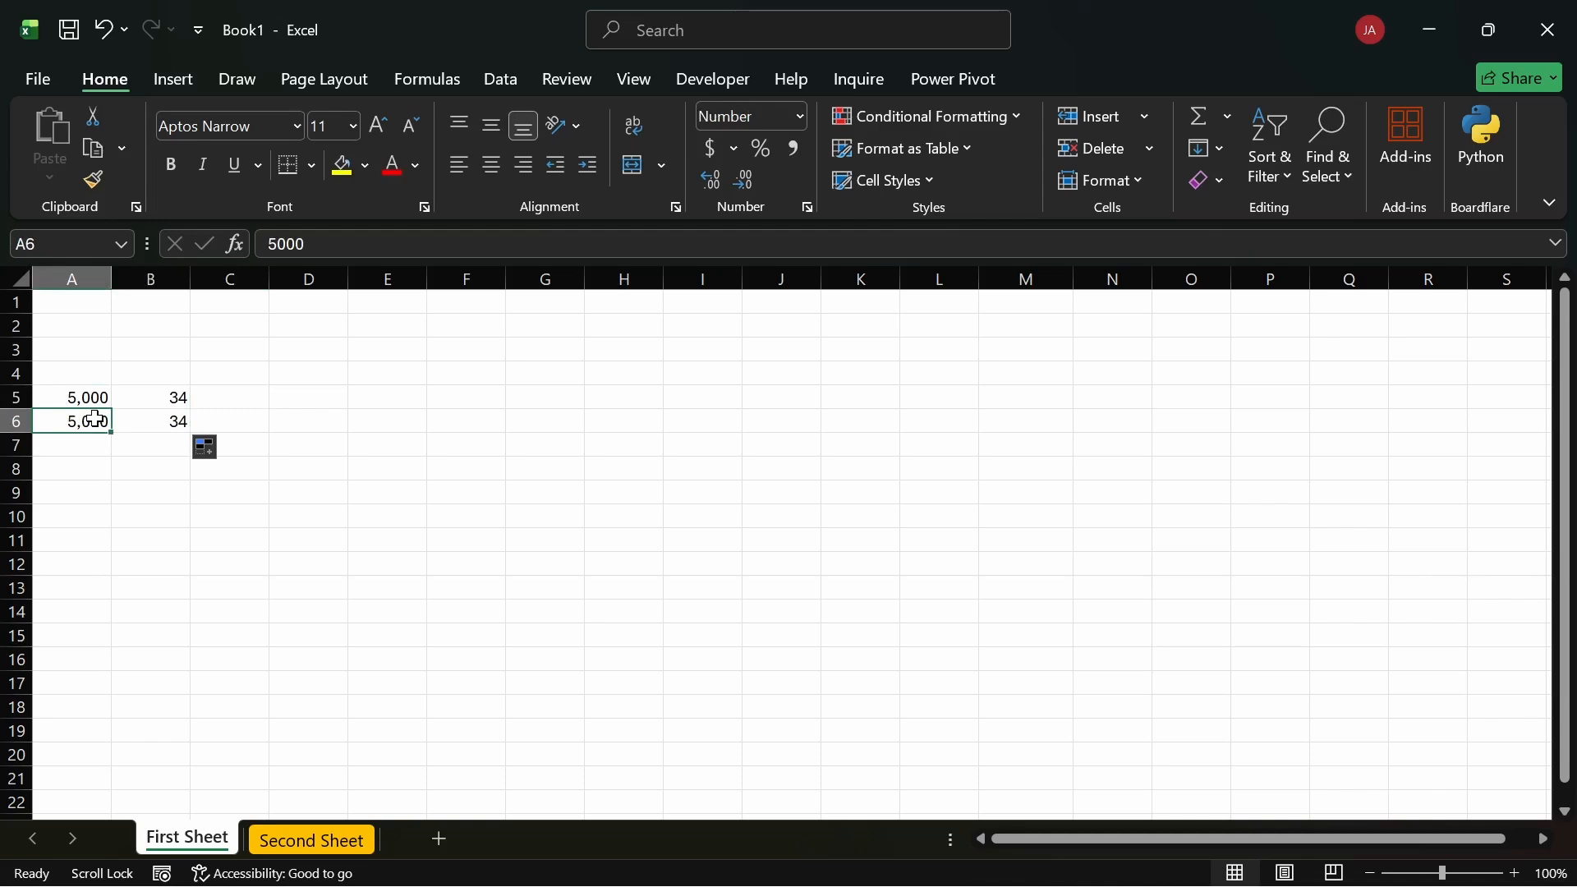
double_click(95, 419)
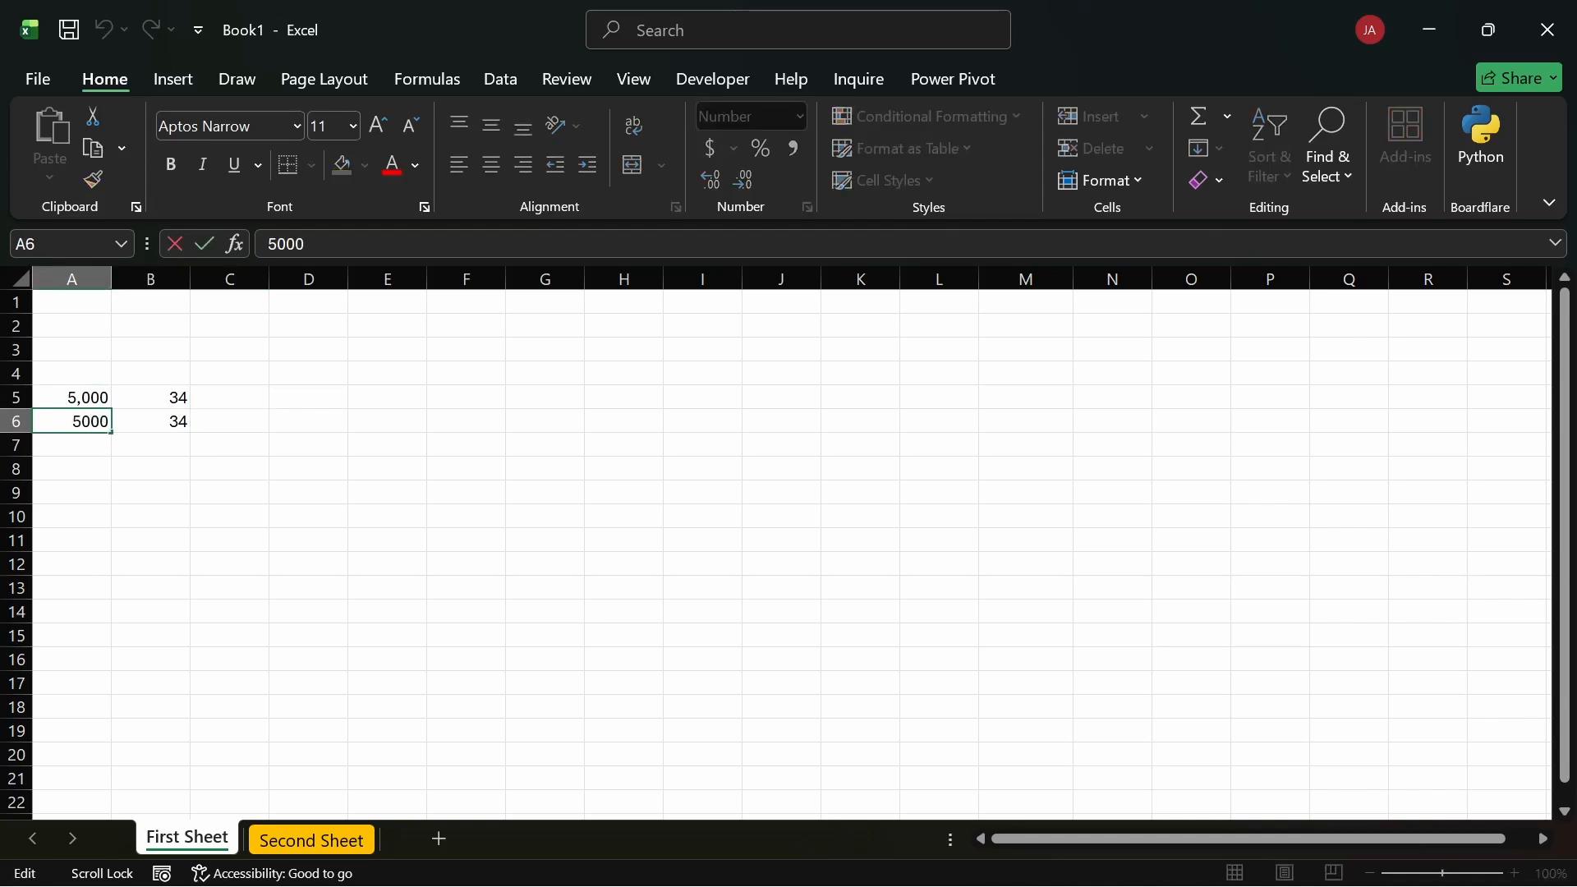
key(BackSpace)
key(BackSpace)
text(56)
key(Return)
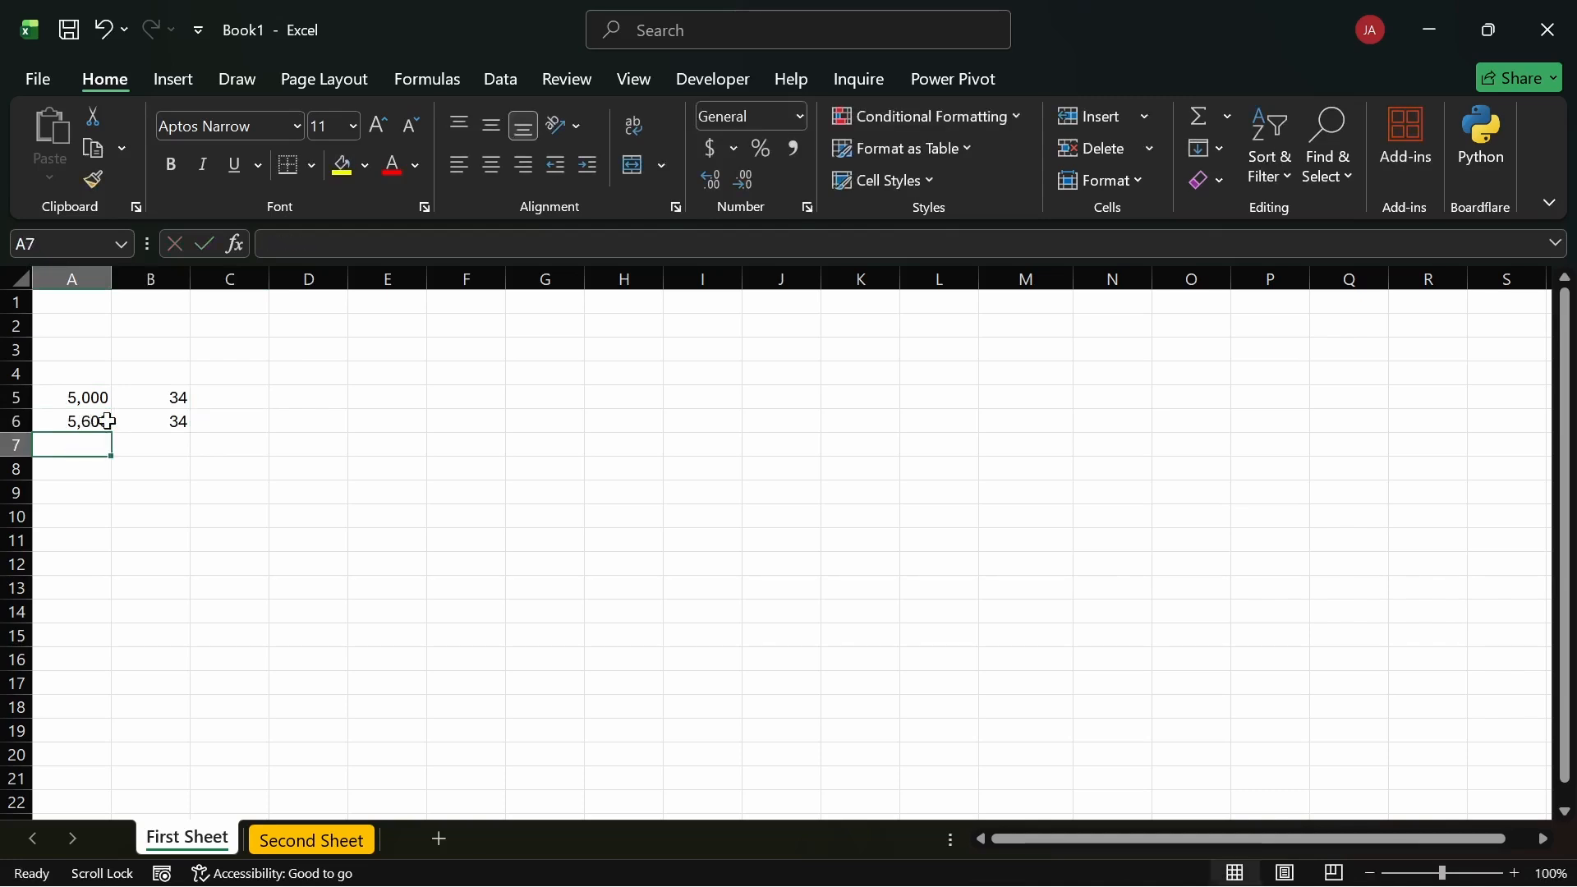
click(164, 425)
text(23)
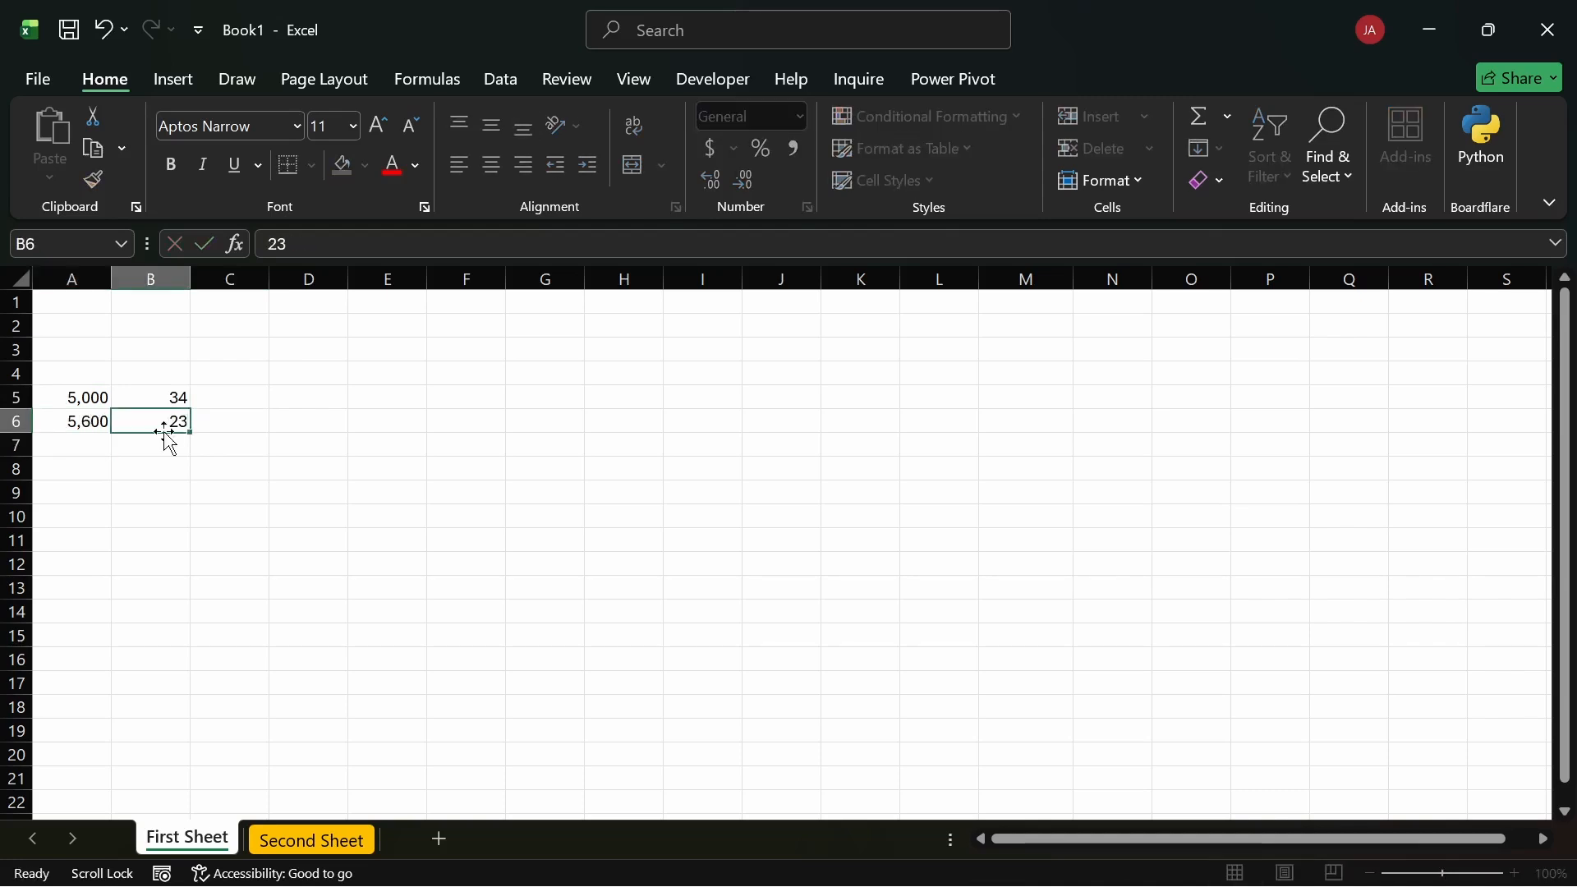
key(Return)
click(226, 394)
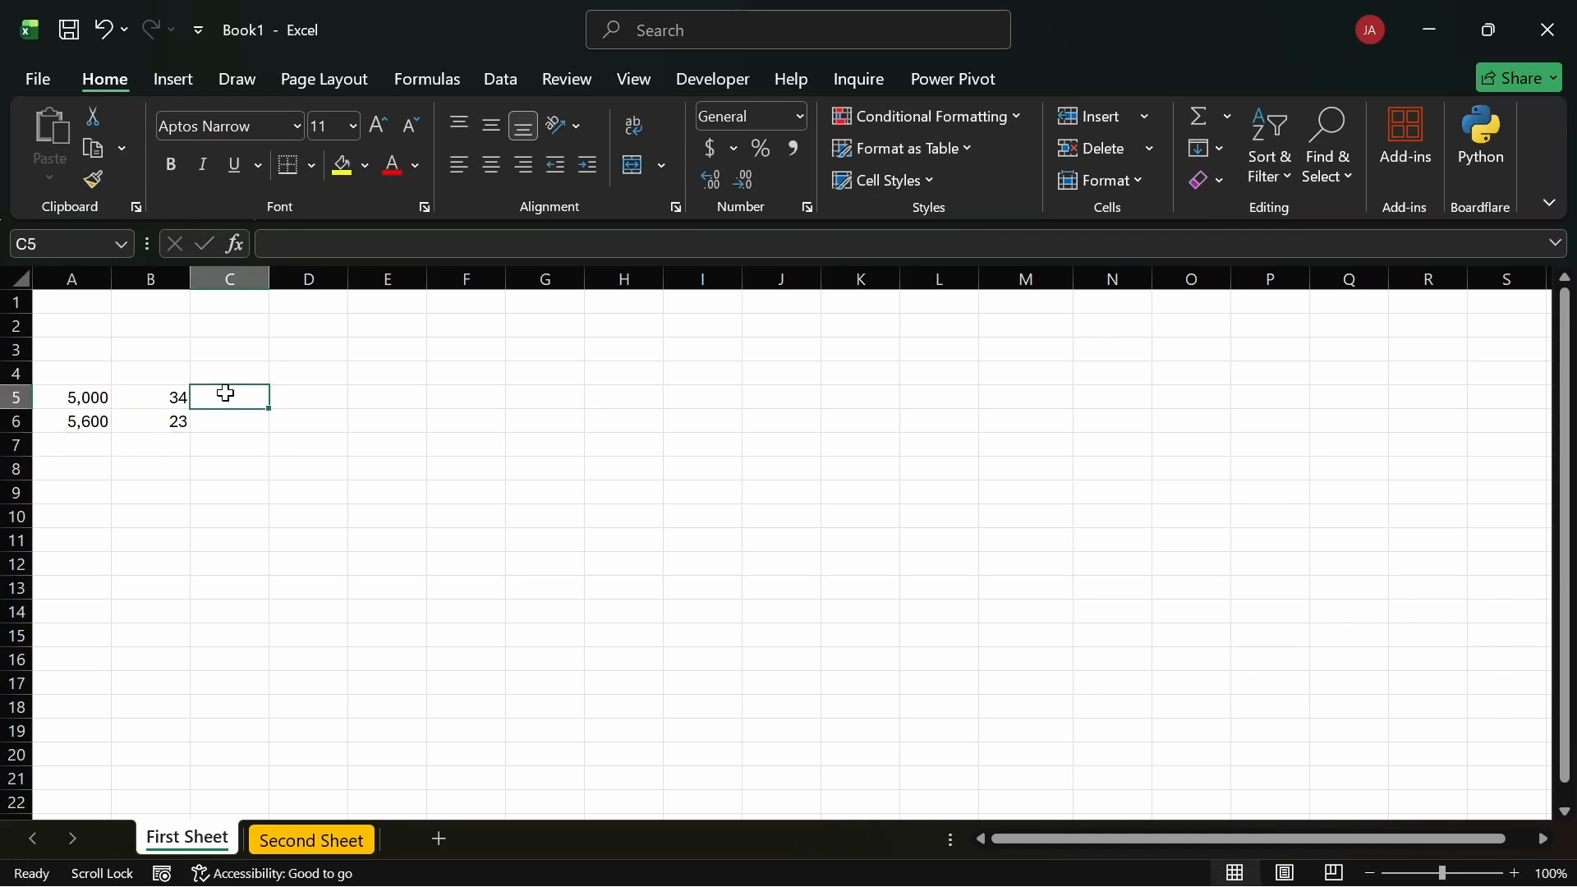
Step: Enter =unit_price*unit_sold in C5, giving 170000
text(=)
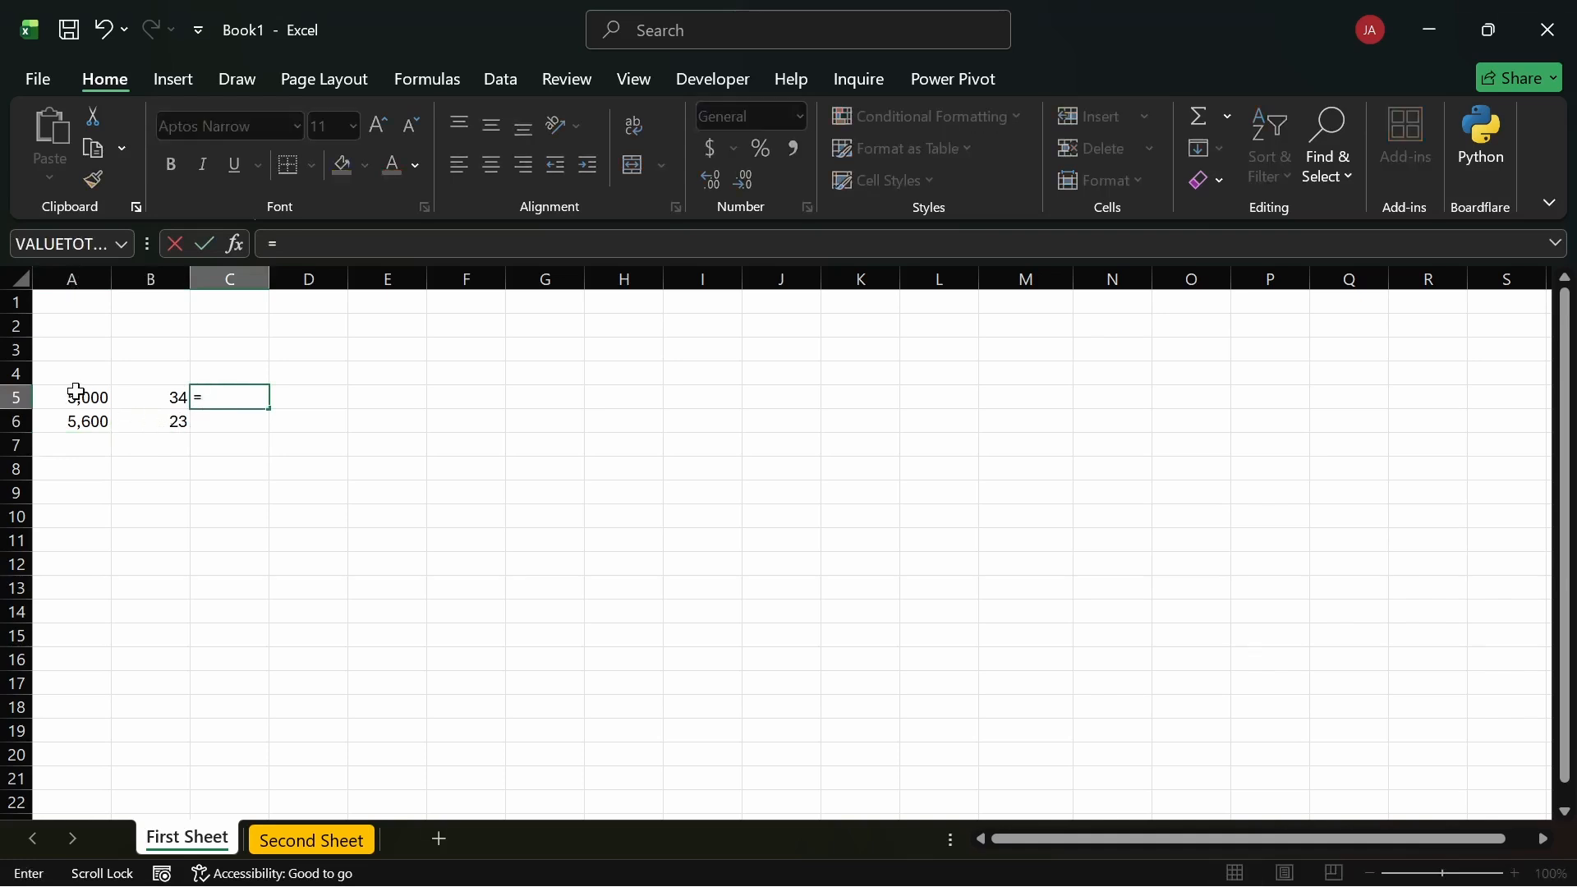
click(77, 393)
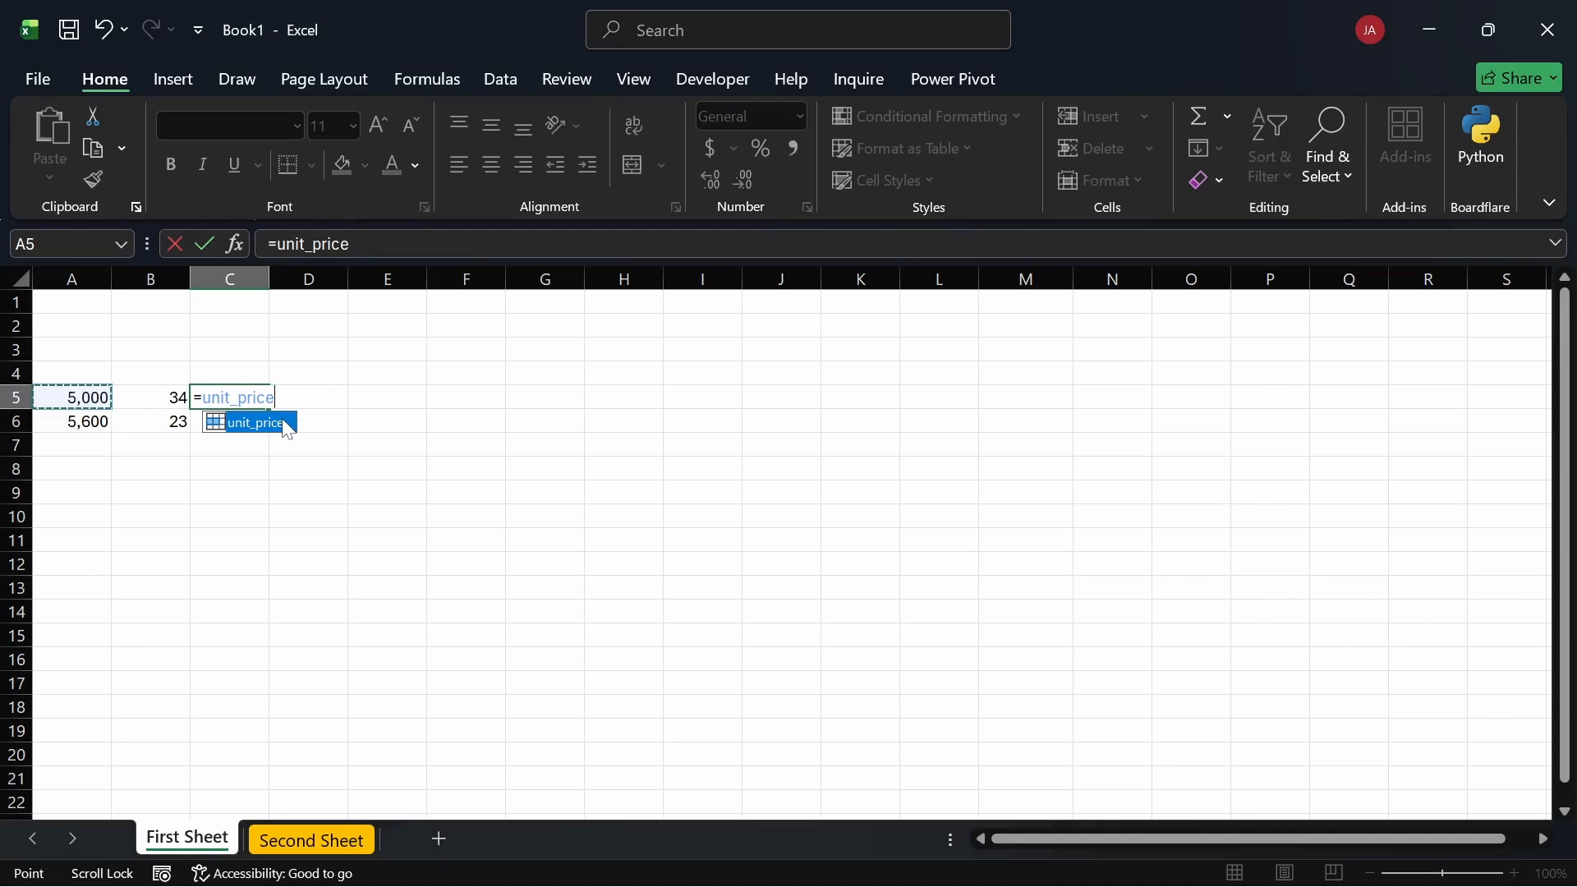
text(*)
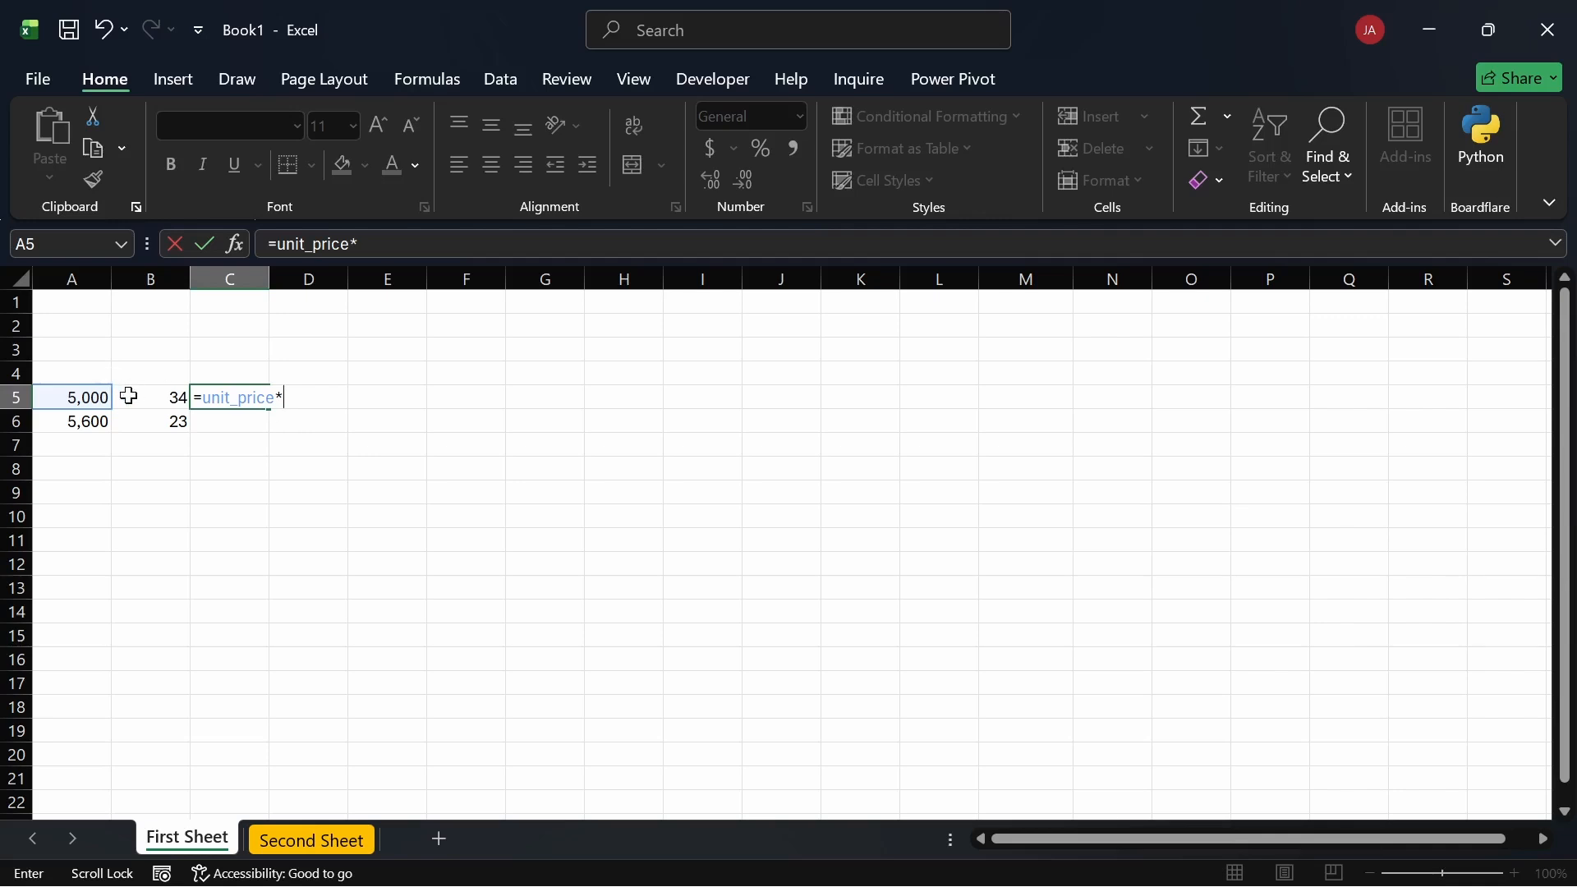
click(141, 397)
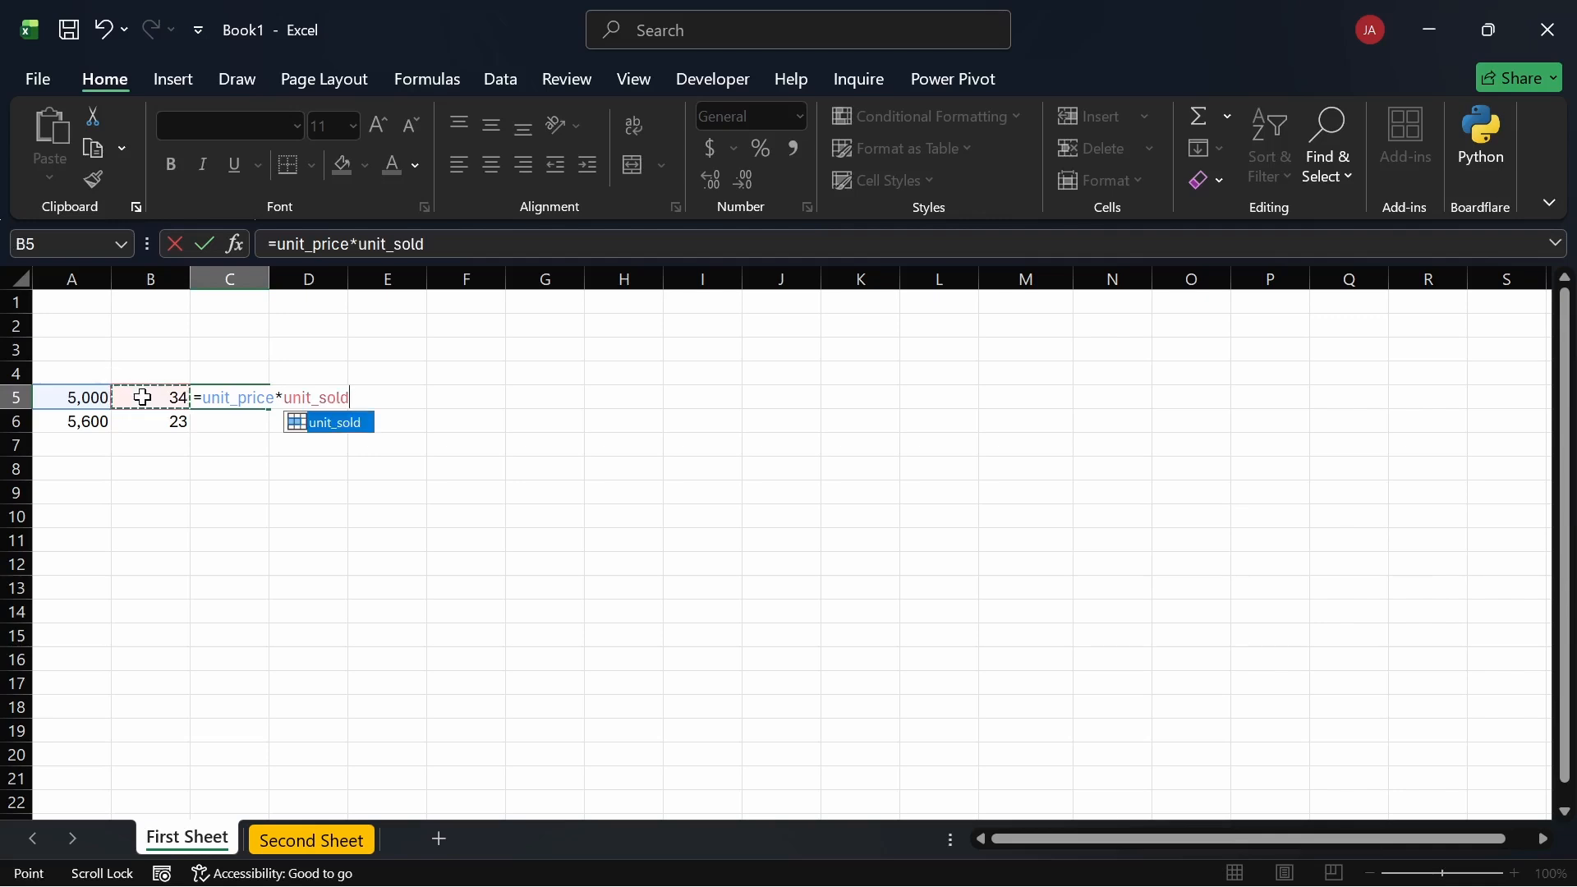
key(Return)
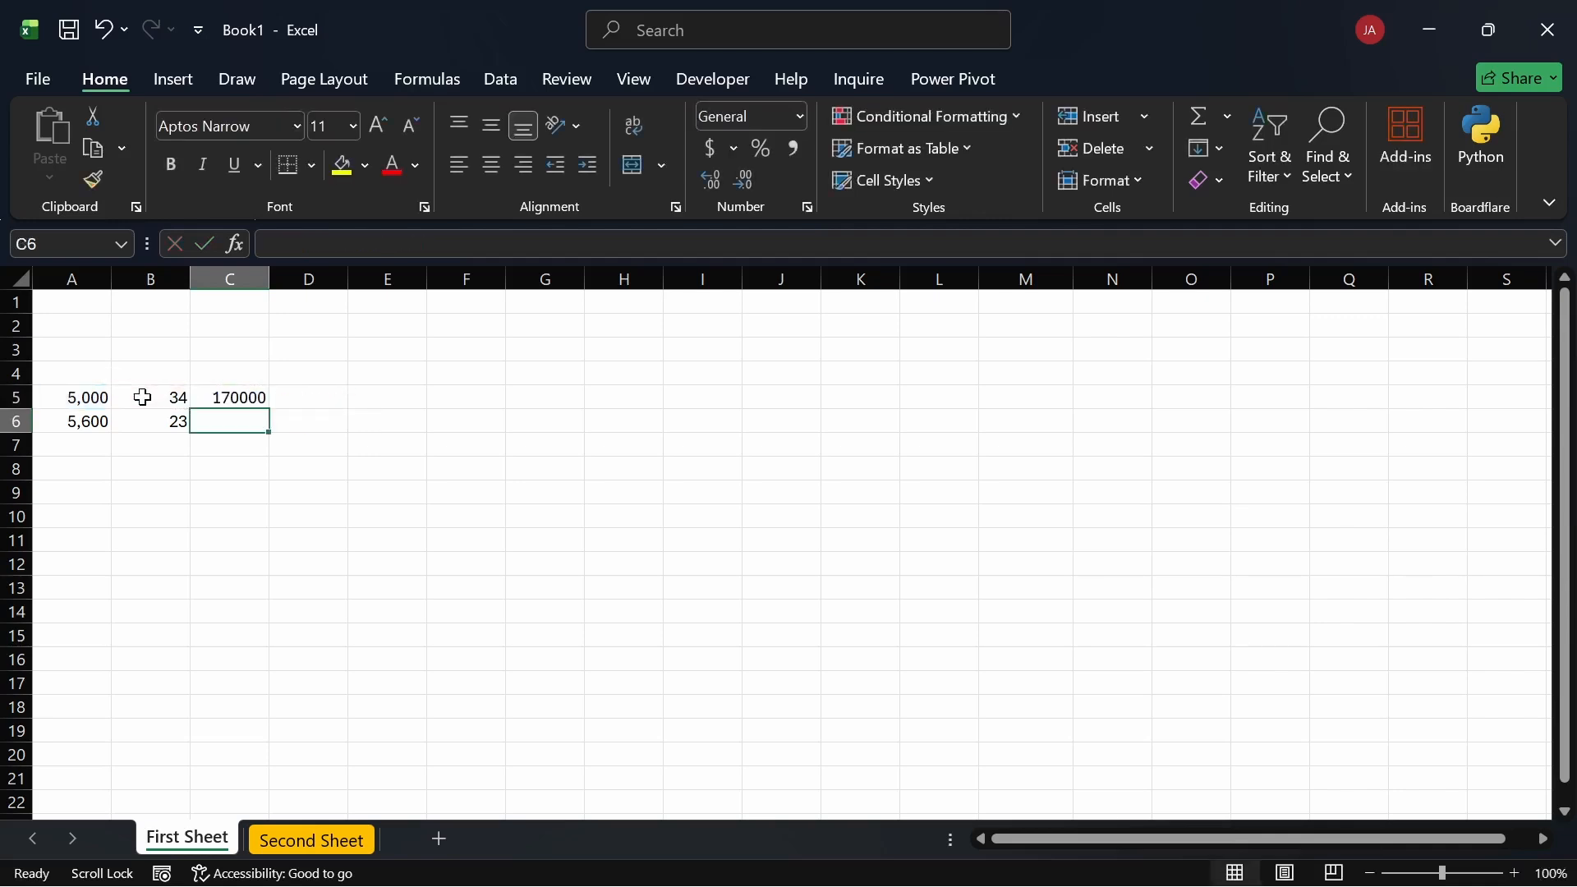
click(239, 397)
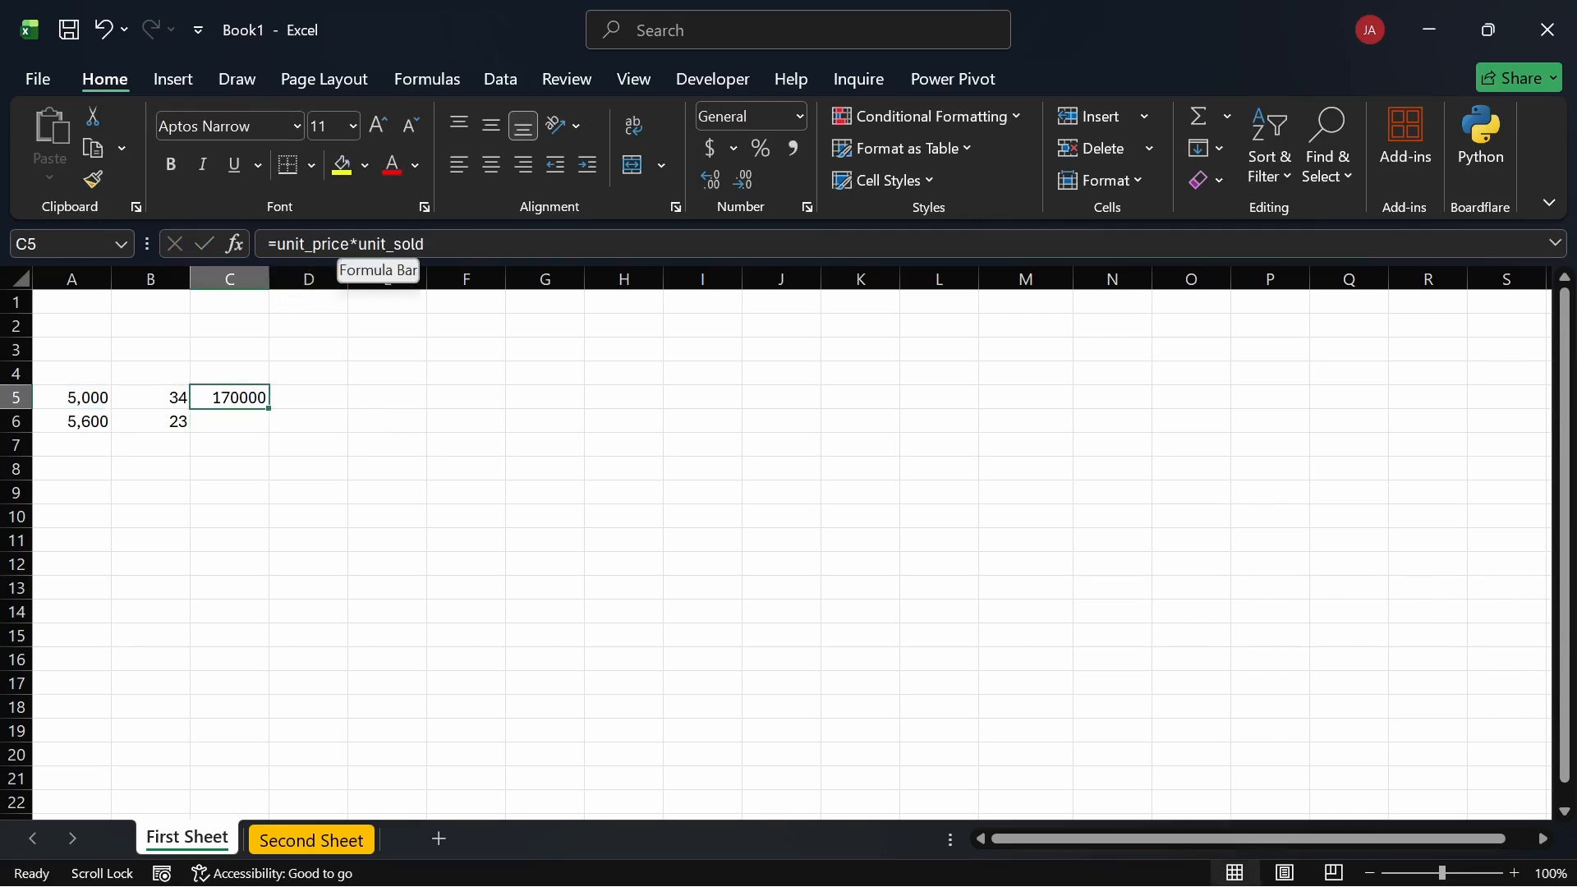
Step: Enter =A6*B6 in C6 for 128800, then compare it with C5's formula
click(243, 420)
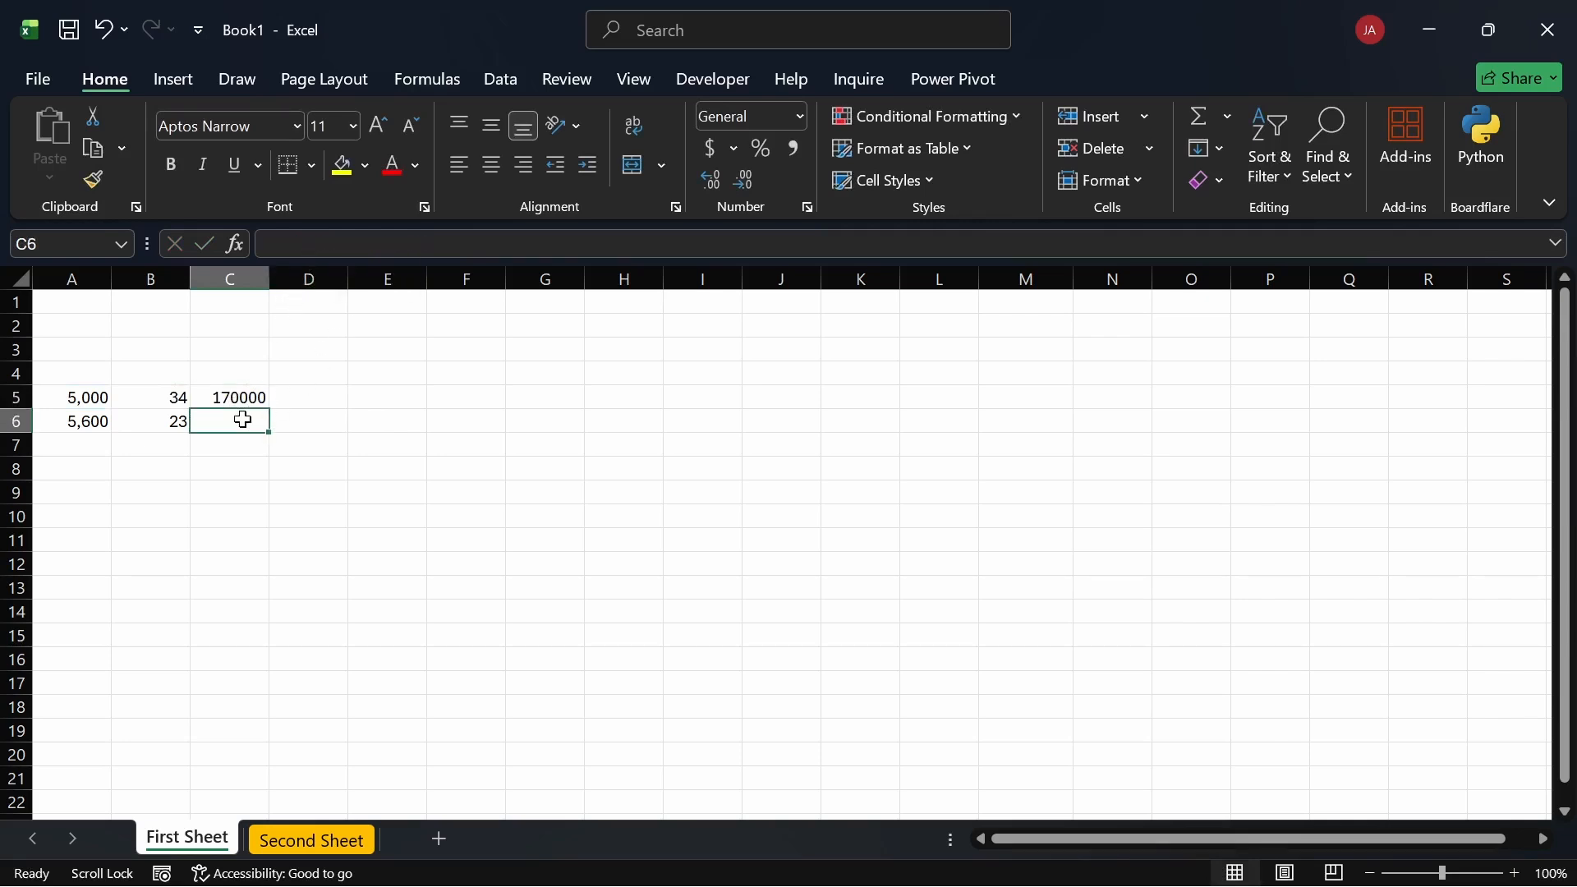
text(=)
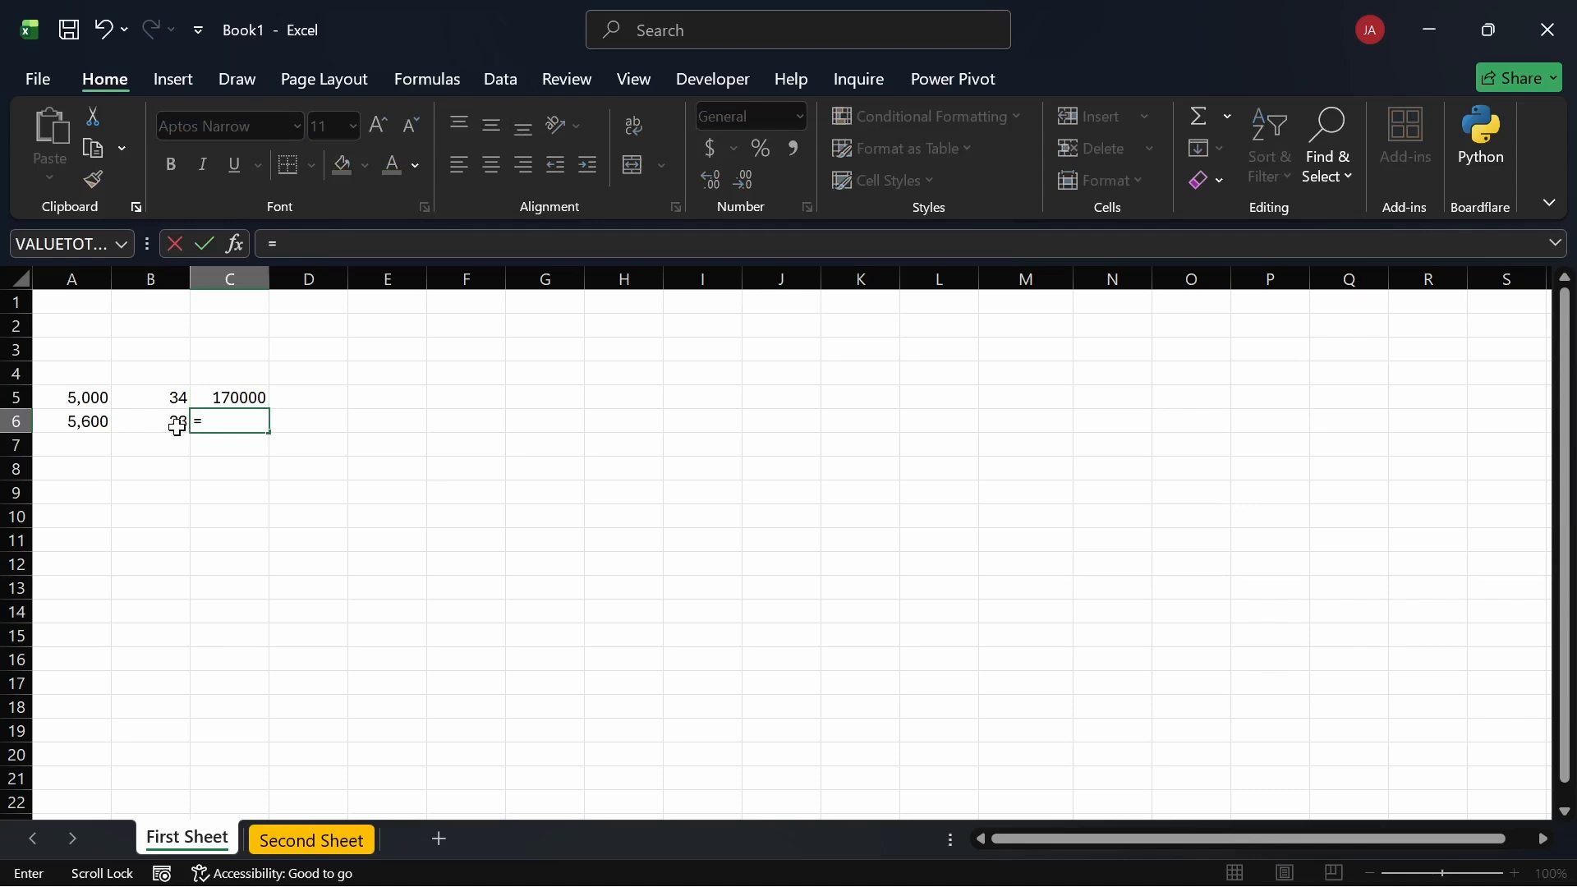
click(91, 422)
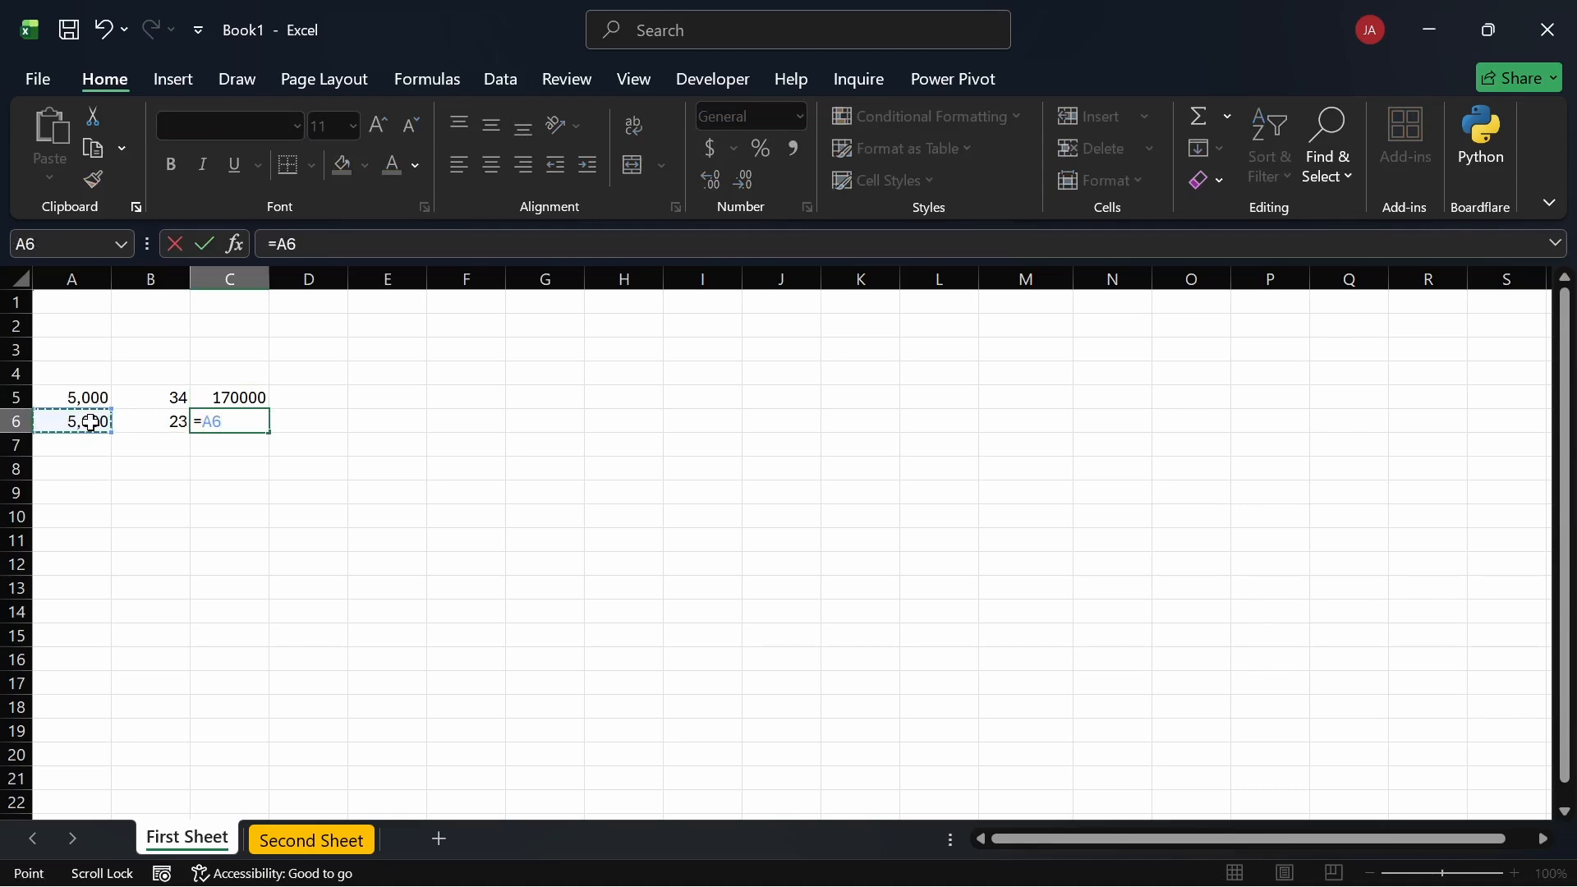
text(*)
click(176, 423)
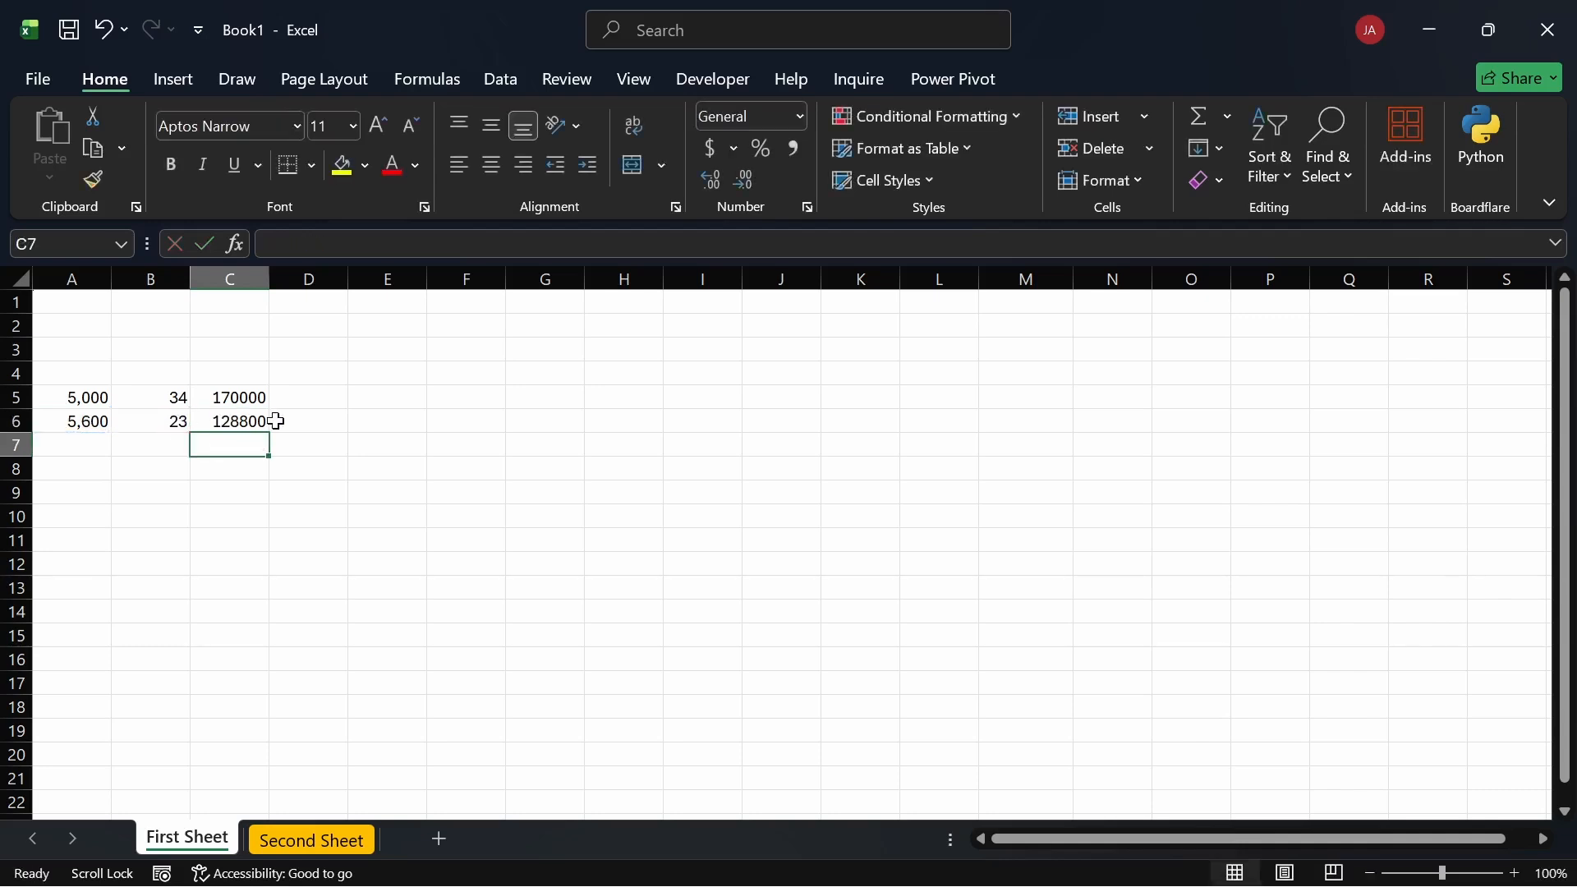
click(255, 417)
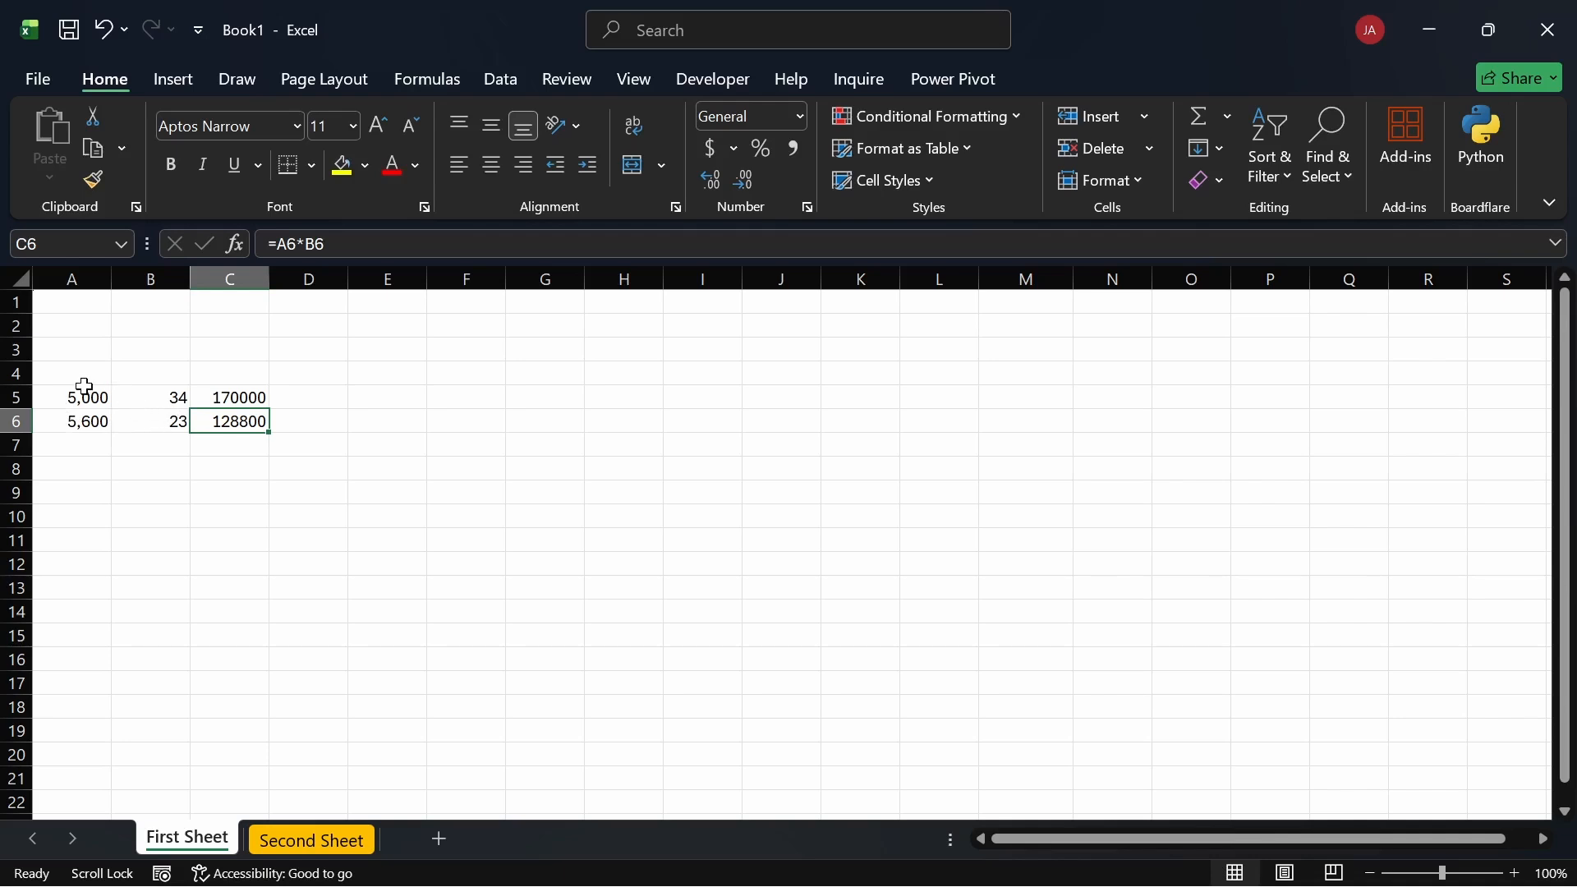
double_click(238, 398)
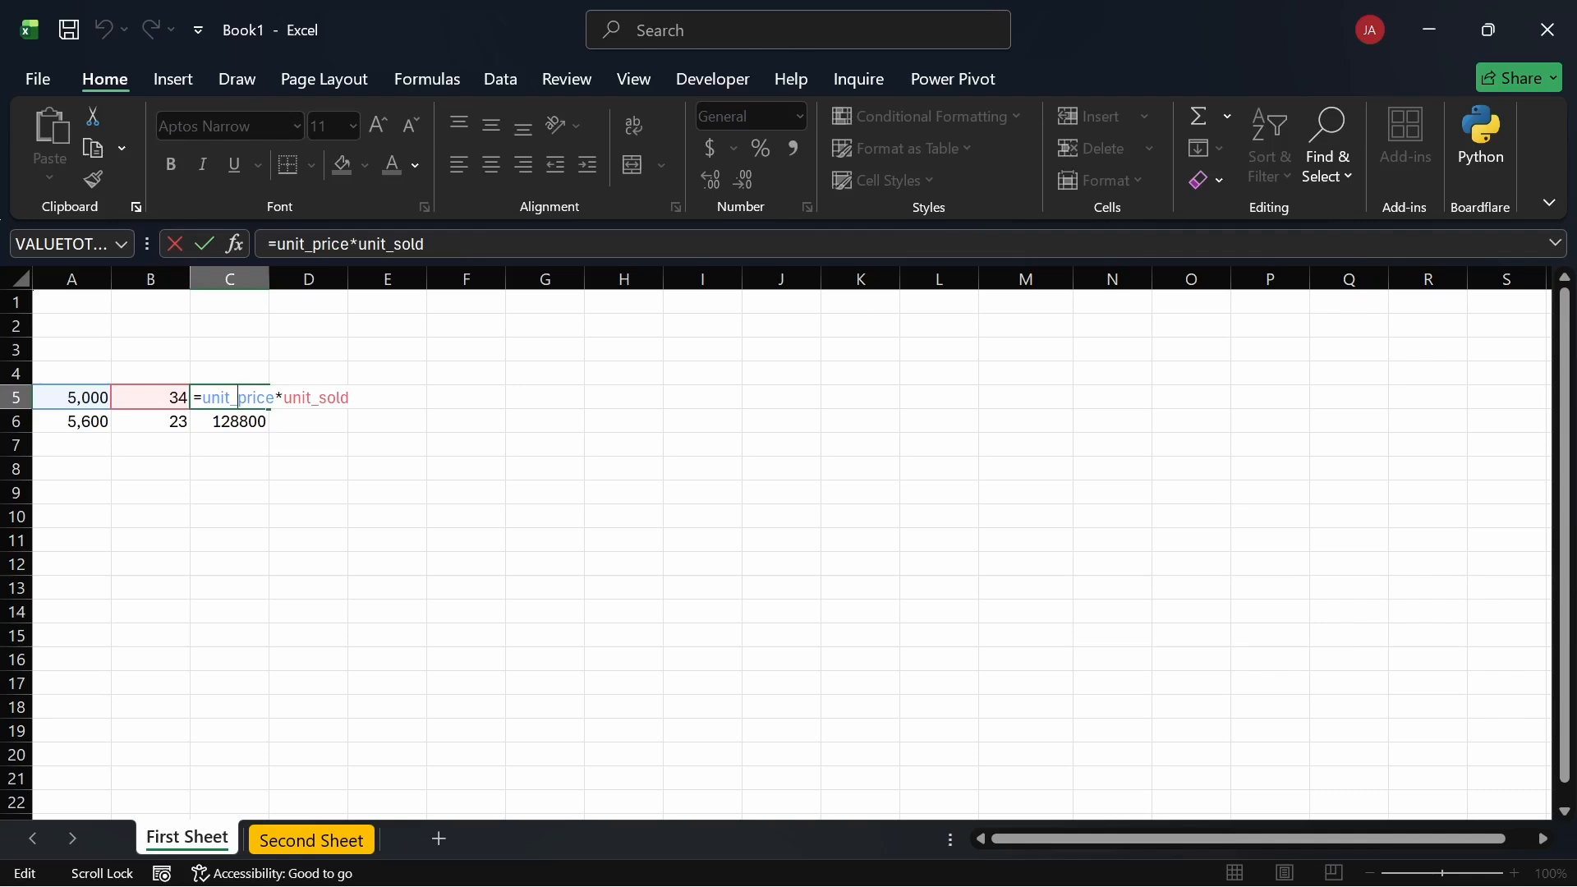
key(Return)
Step: Delete everything in A3:D9, confirming A5 and B5 keep their unit_price and unit_sold names
drag(344, 487, 87, 351)
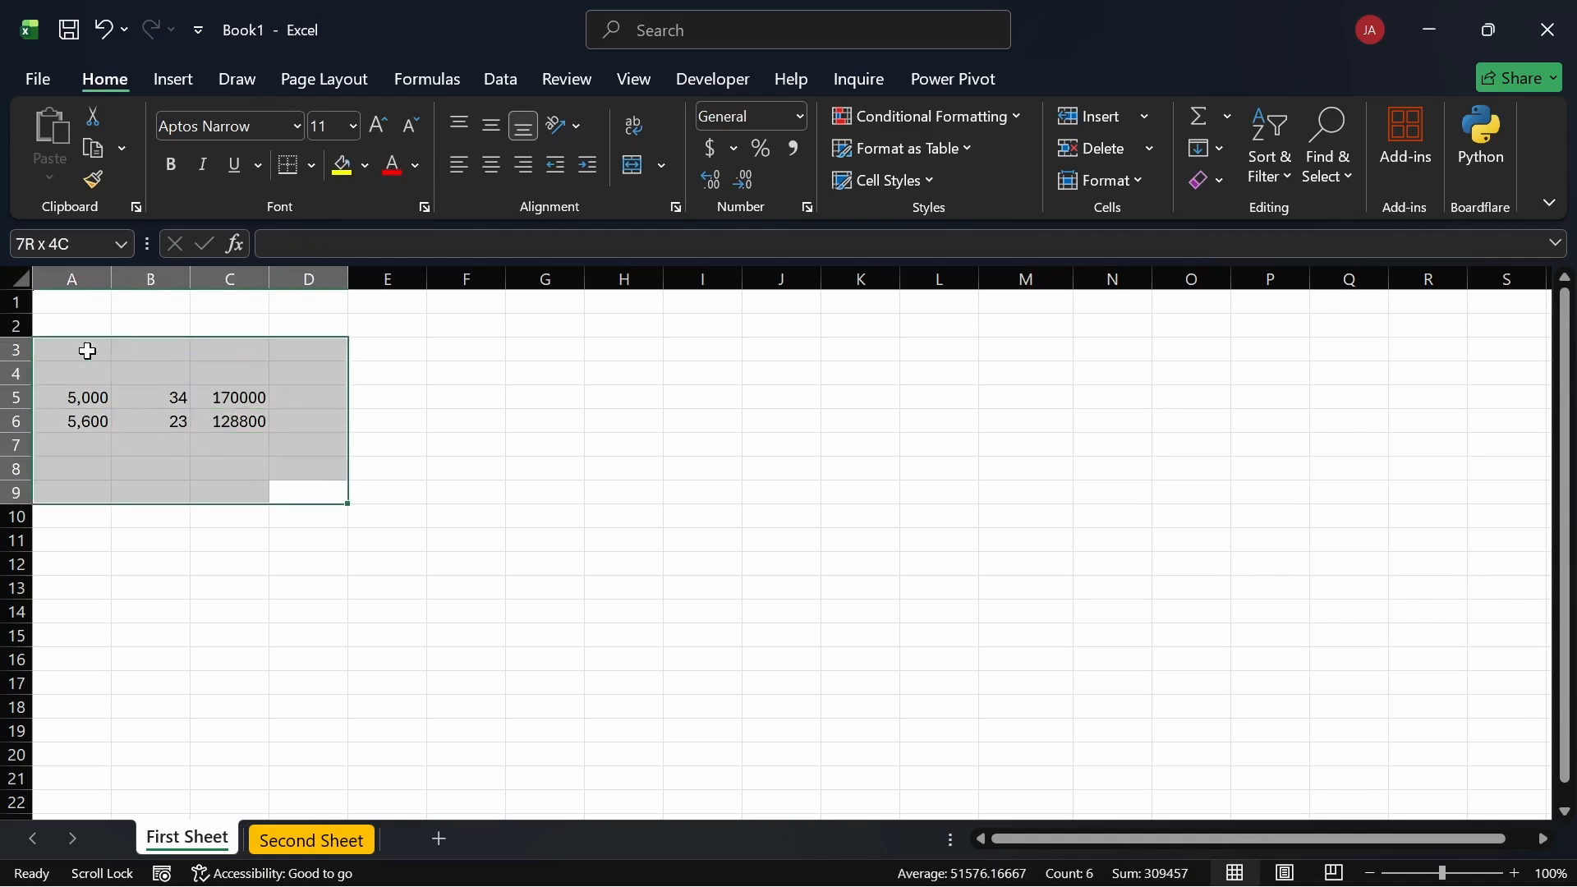
key(Delete)
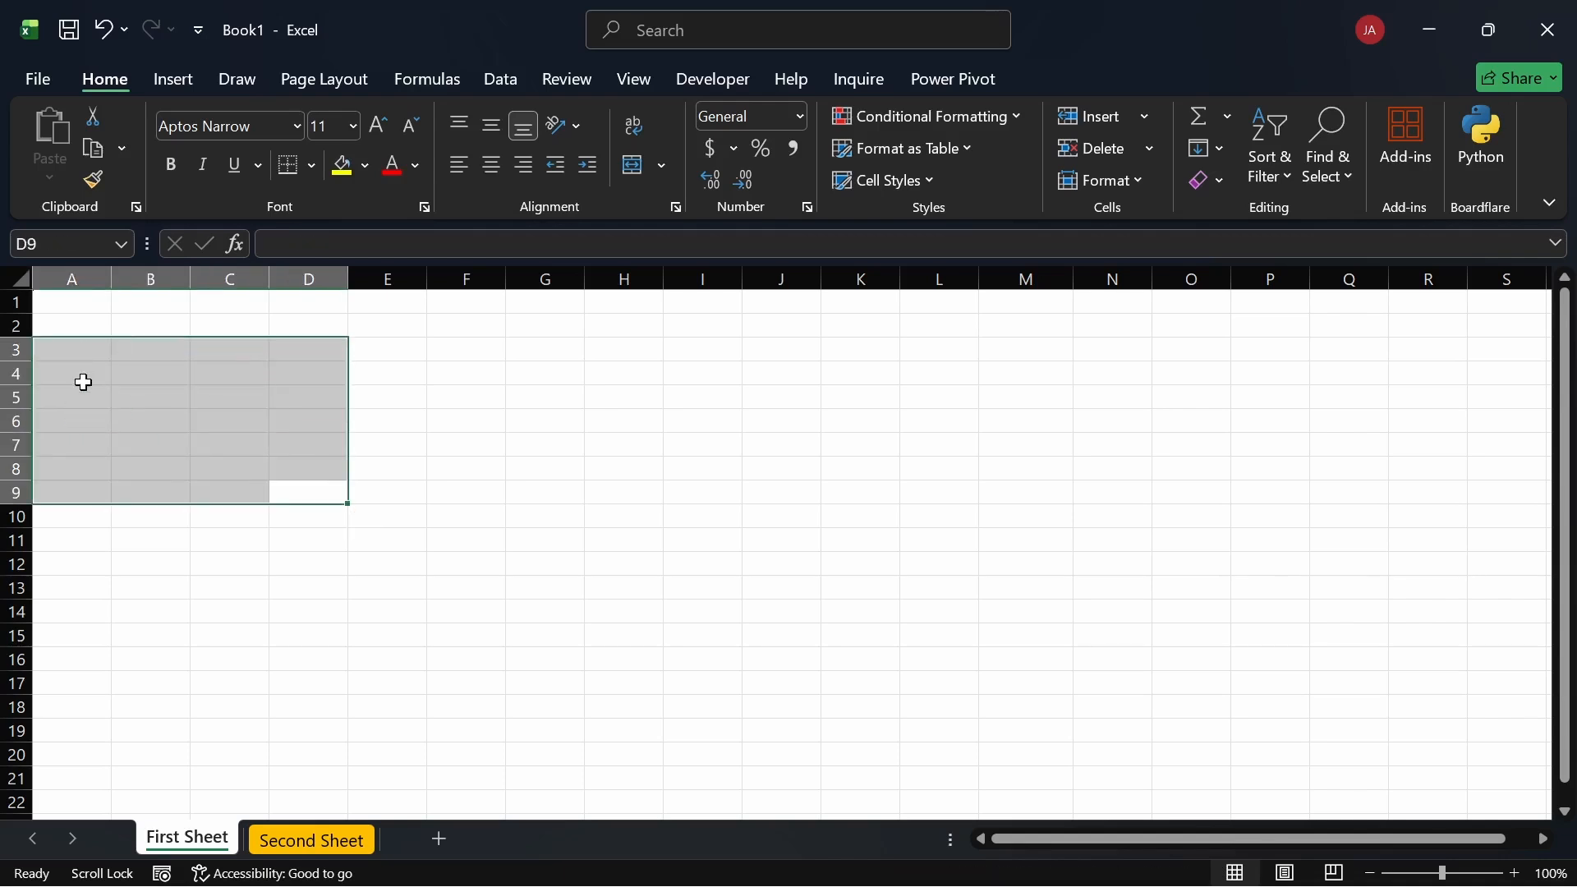
click(85, 395)
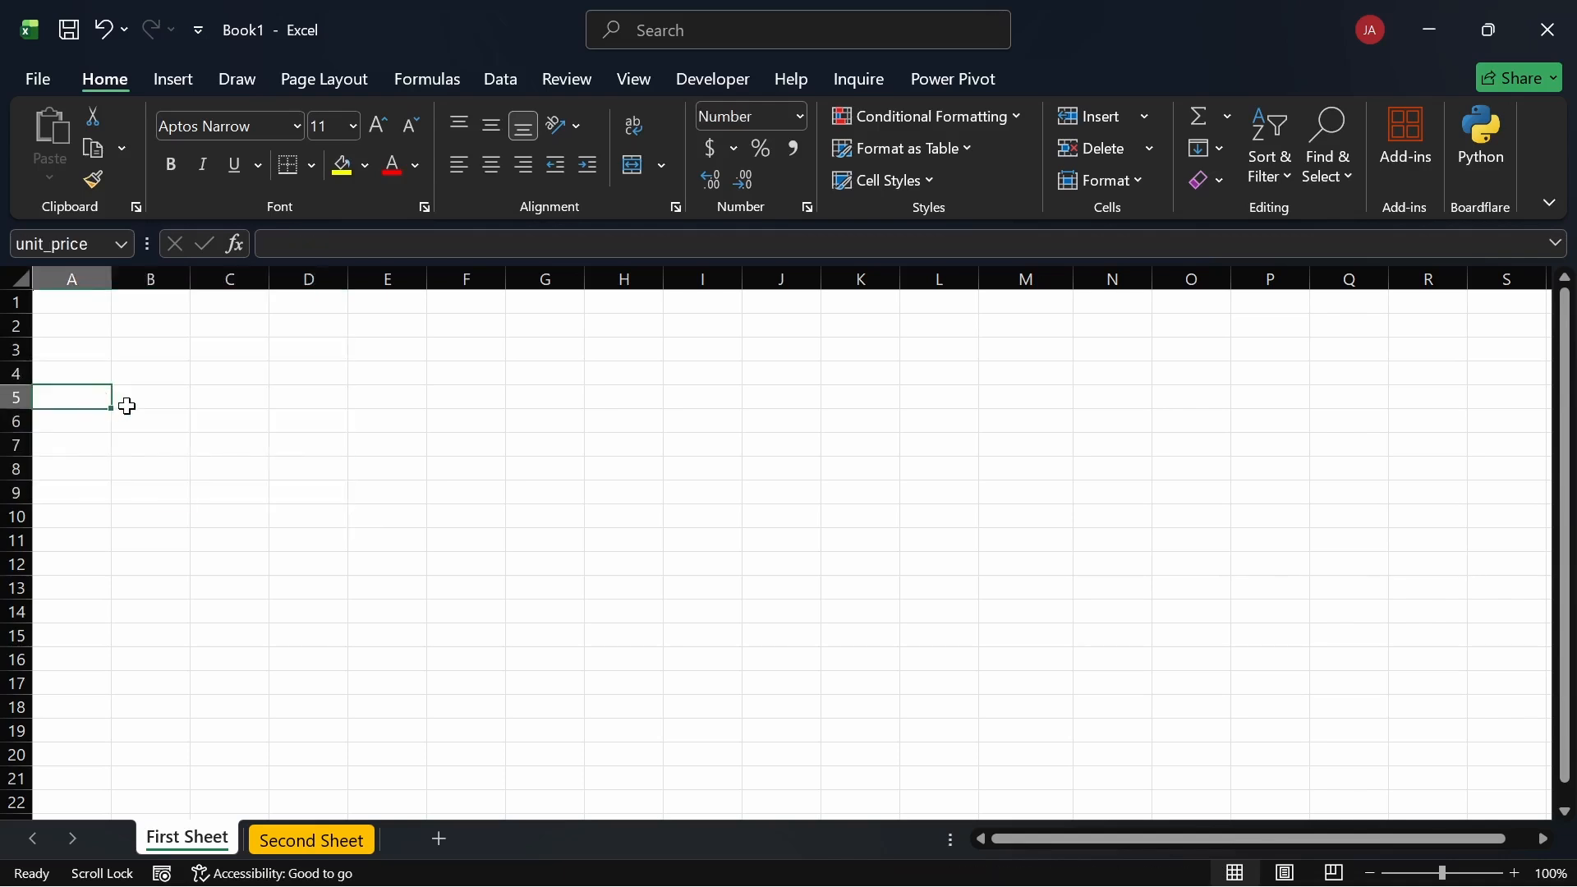
click(128, 406)
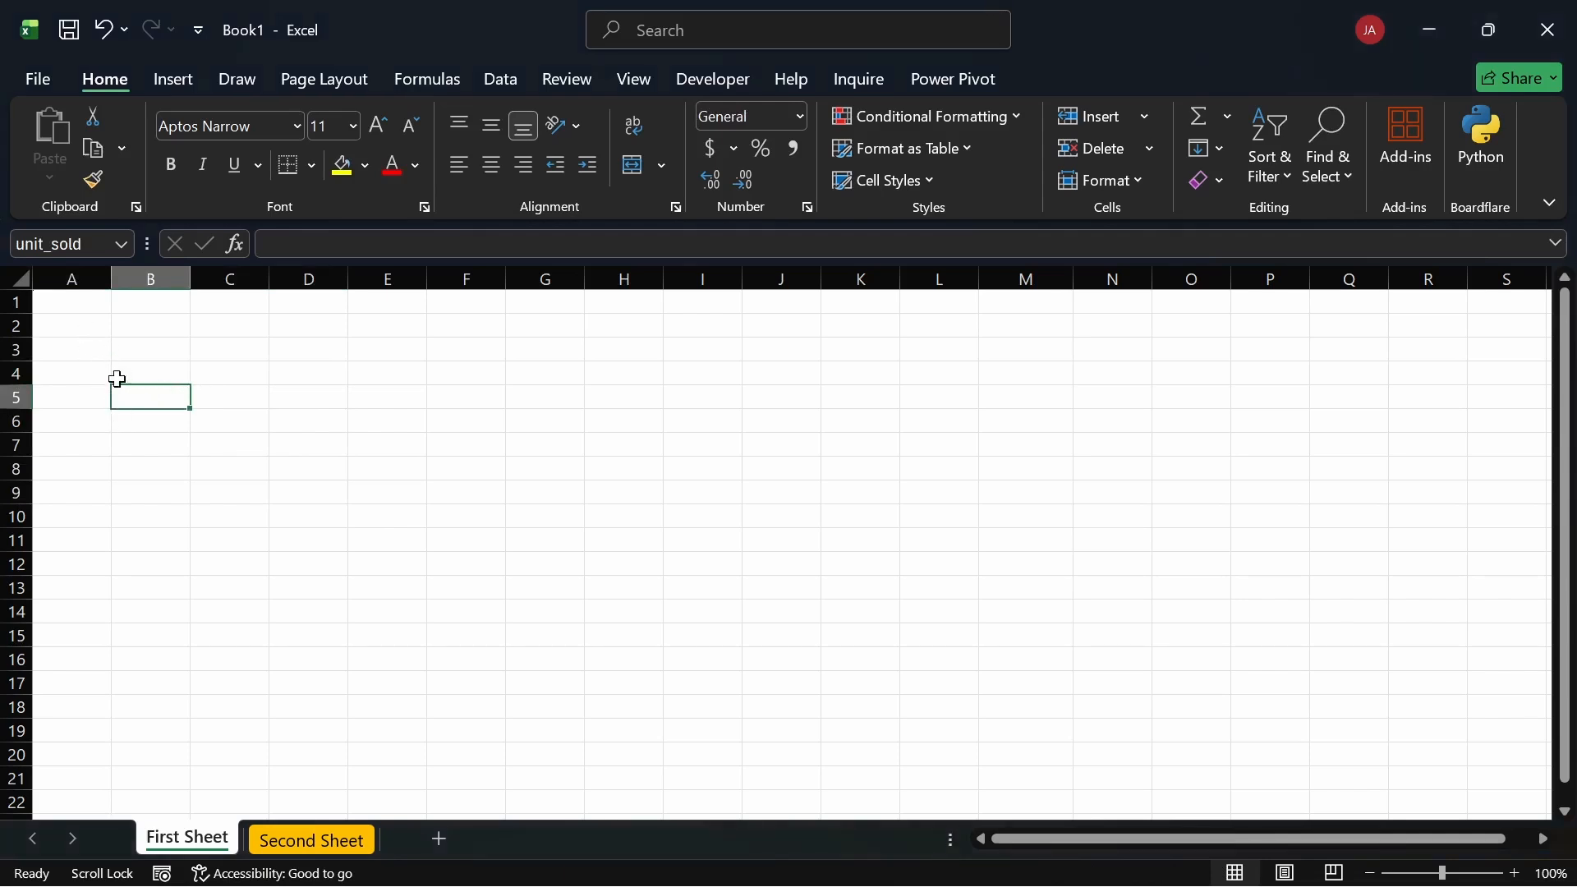
Step: Select columns B and A and cells in the top rows, ending on cell A1
click(144, 280)
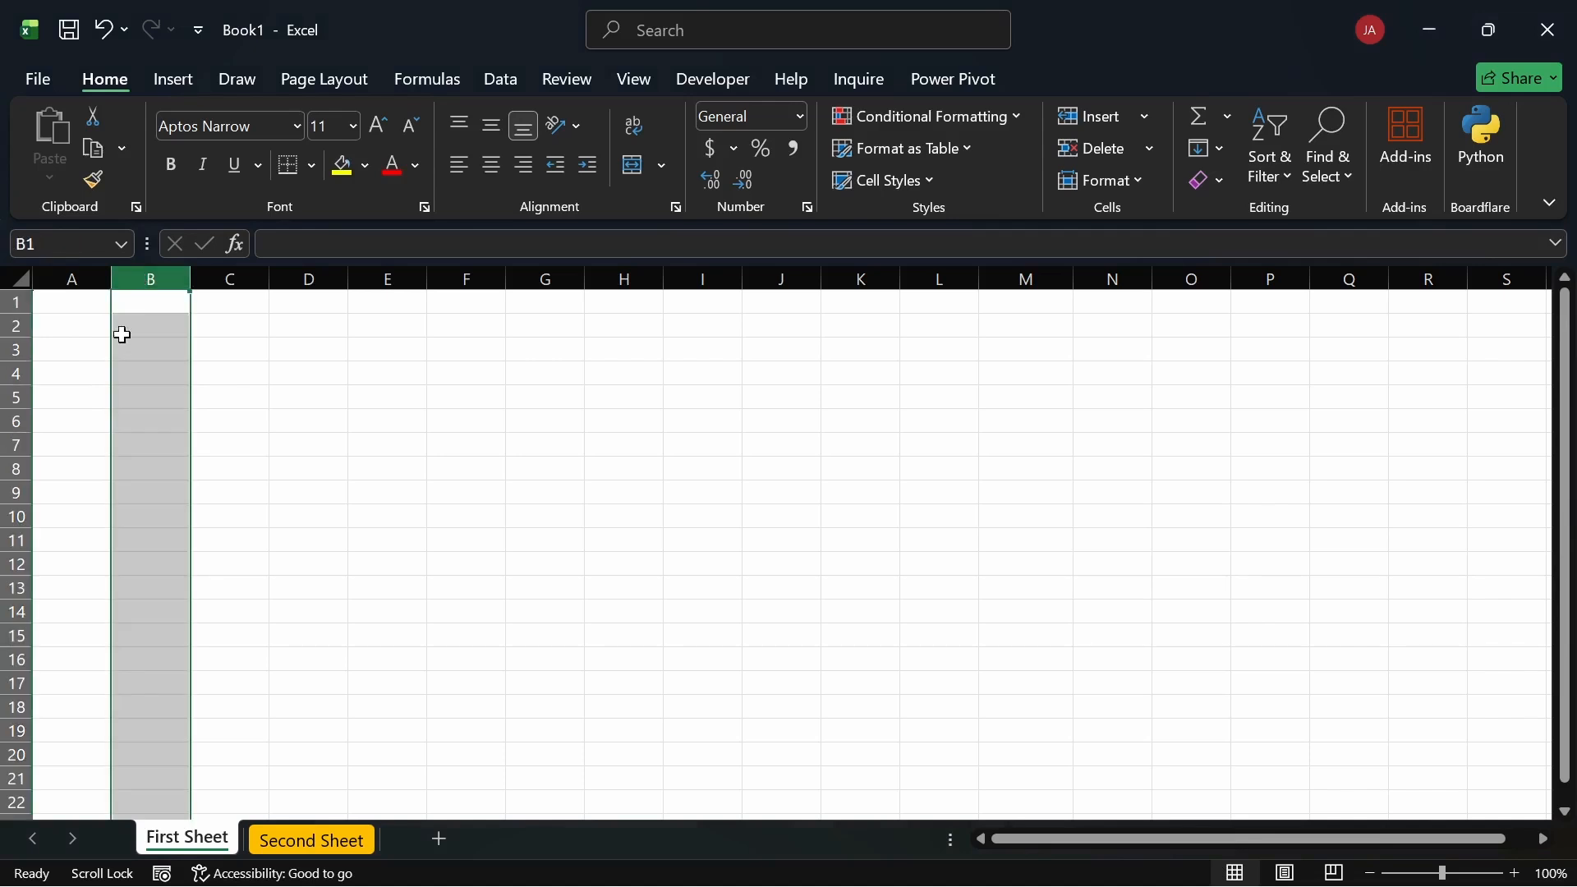
click(120, 397)
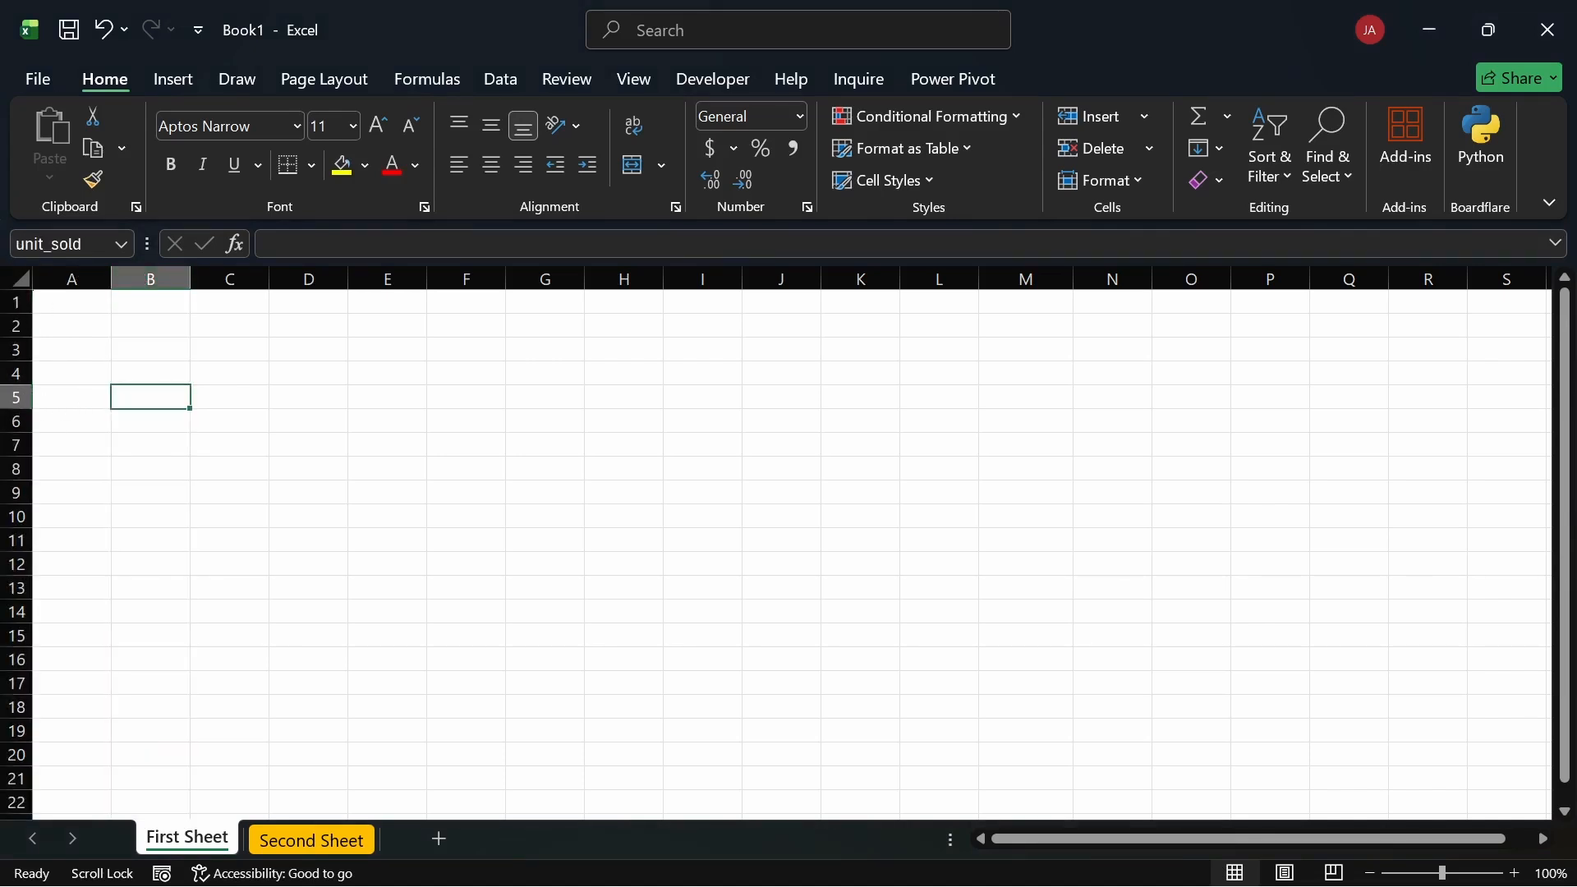
click(154, 345)
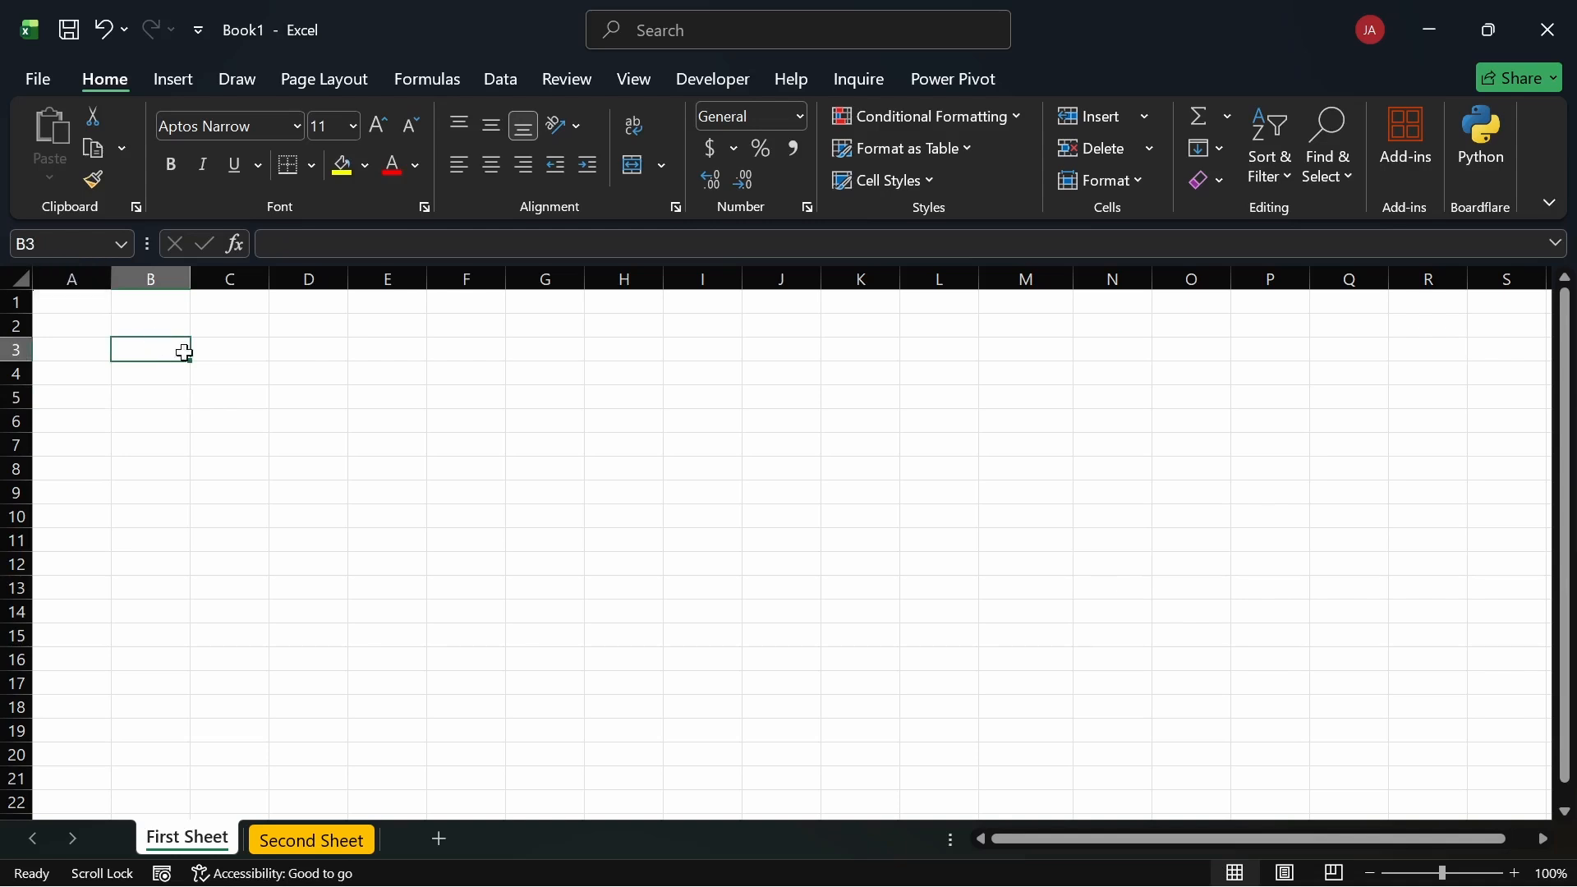
click(149, 278)
click(72, 277)
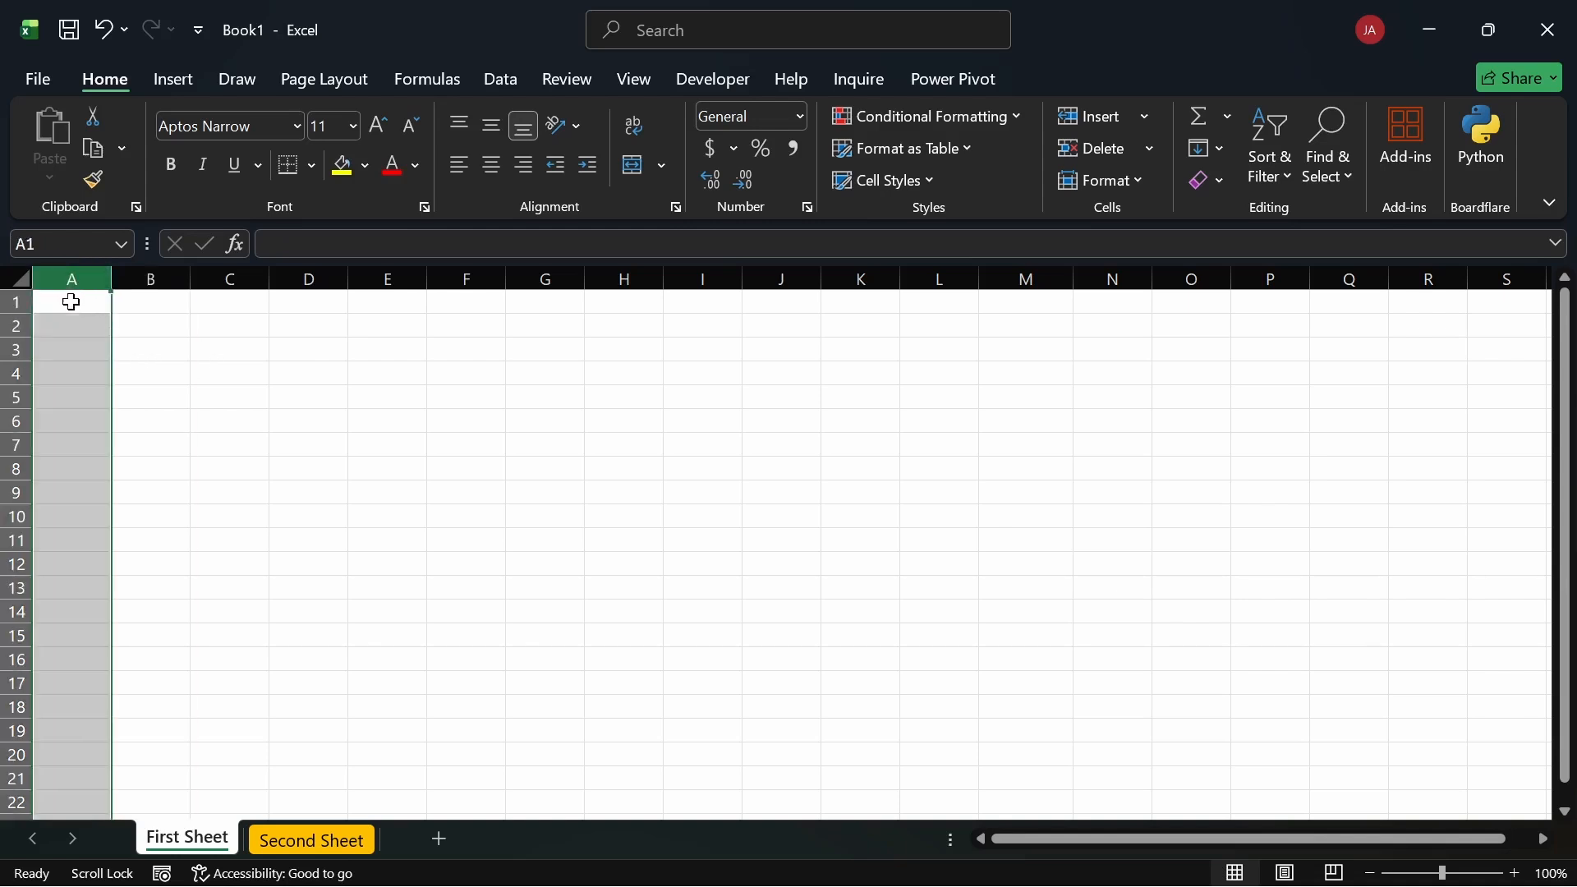
click(69, 306)
drag(68, 306, 531, 309)
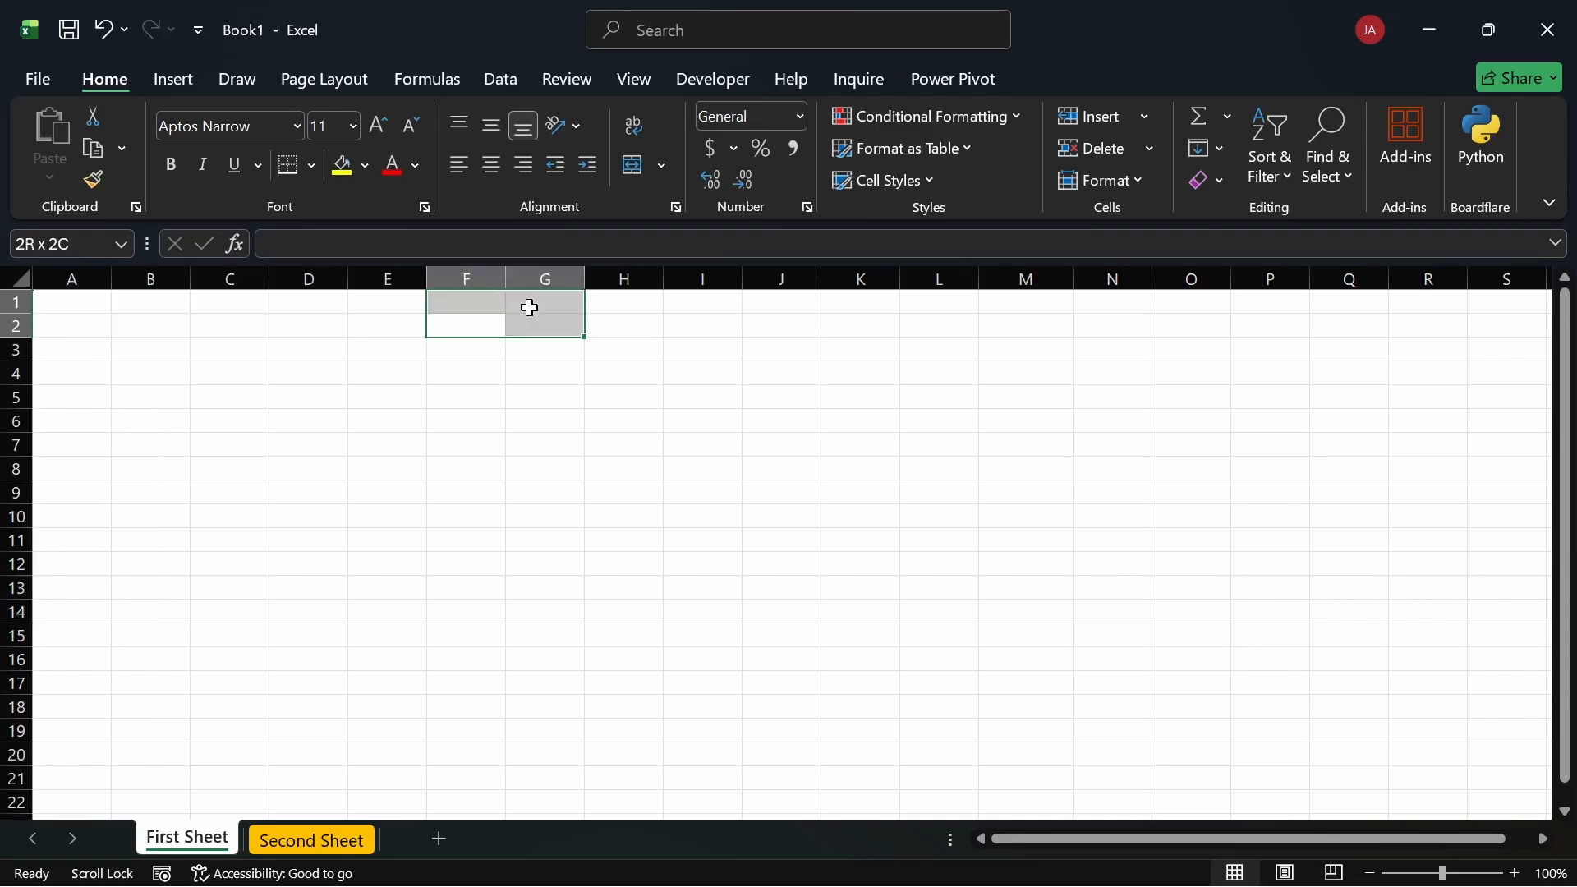
click(389, 324)
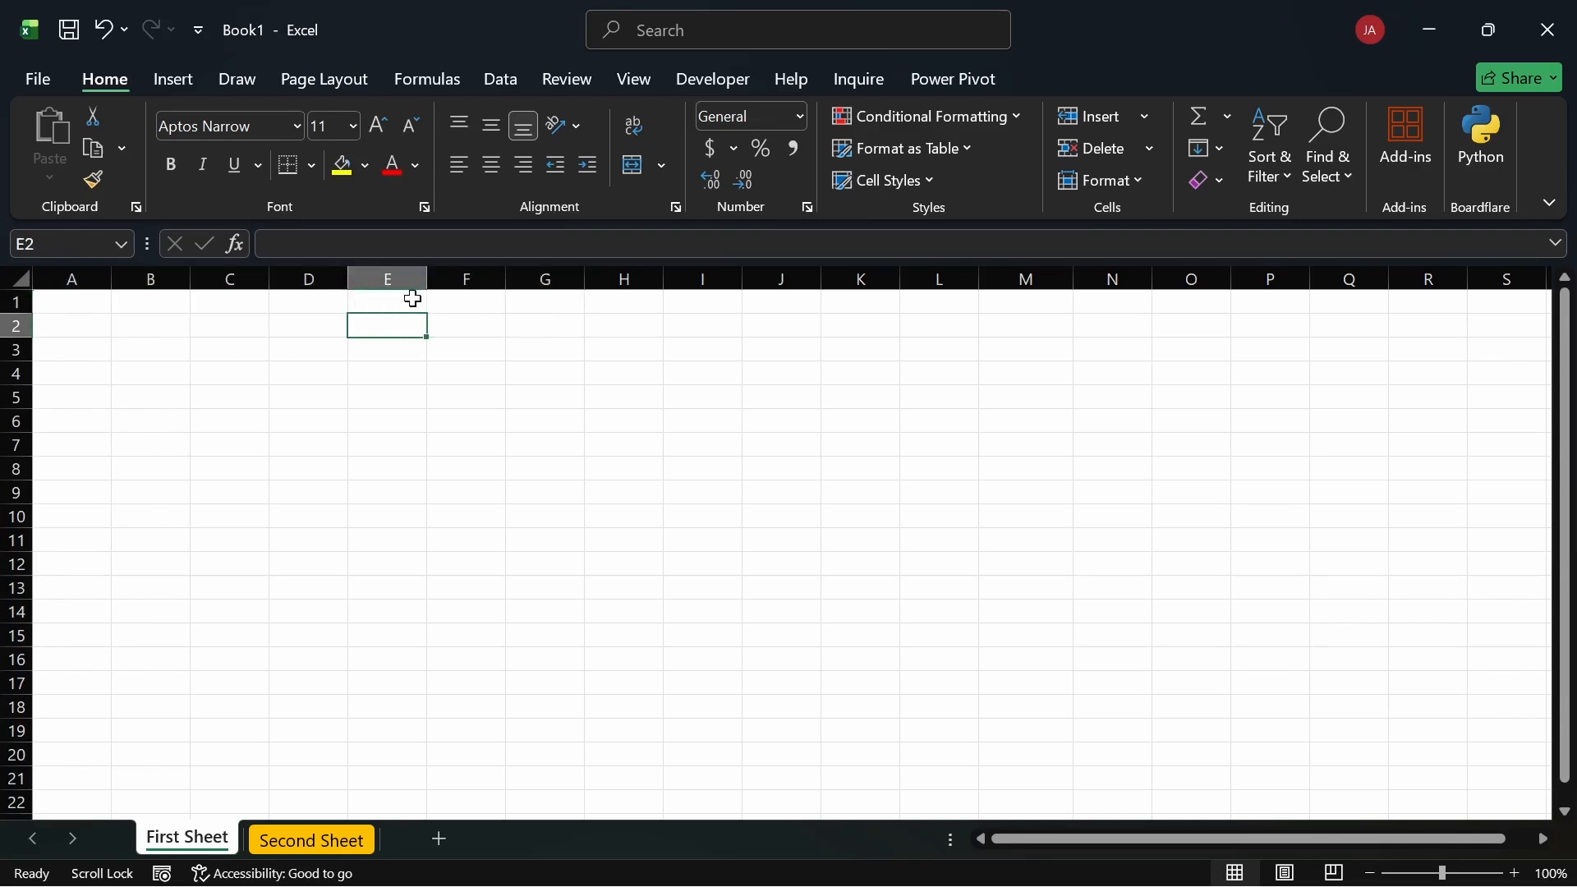
click(74, 301)
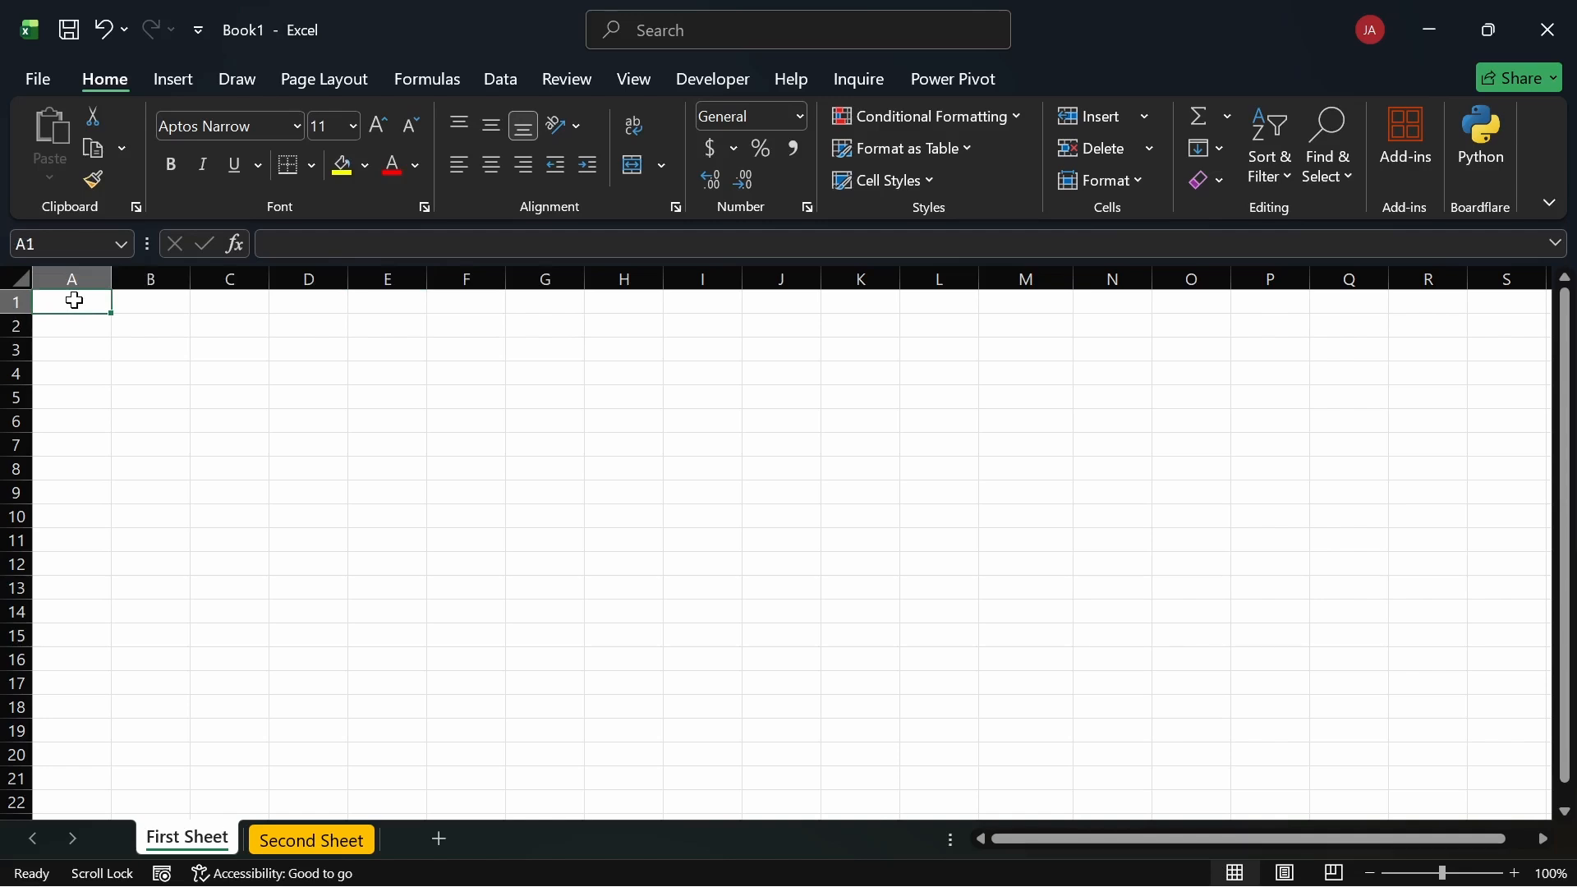
Step: Type the headers Name, Email, Department and Allowance into cells A1 through D1
text(Name)
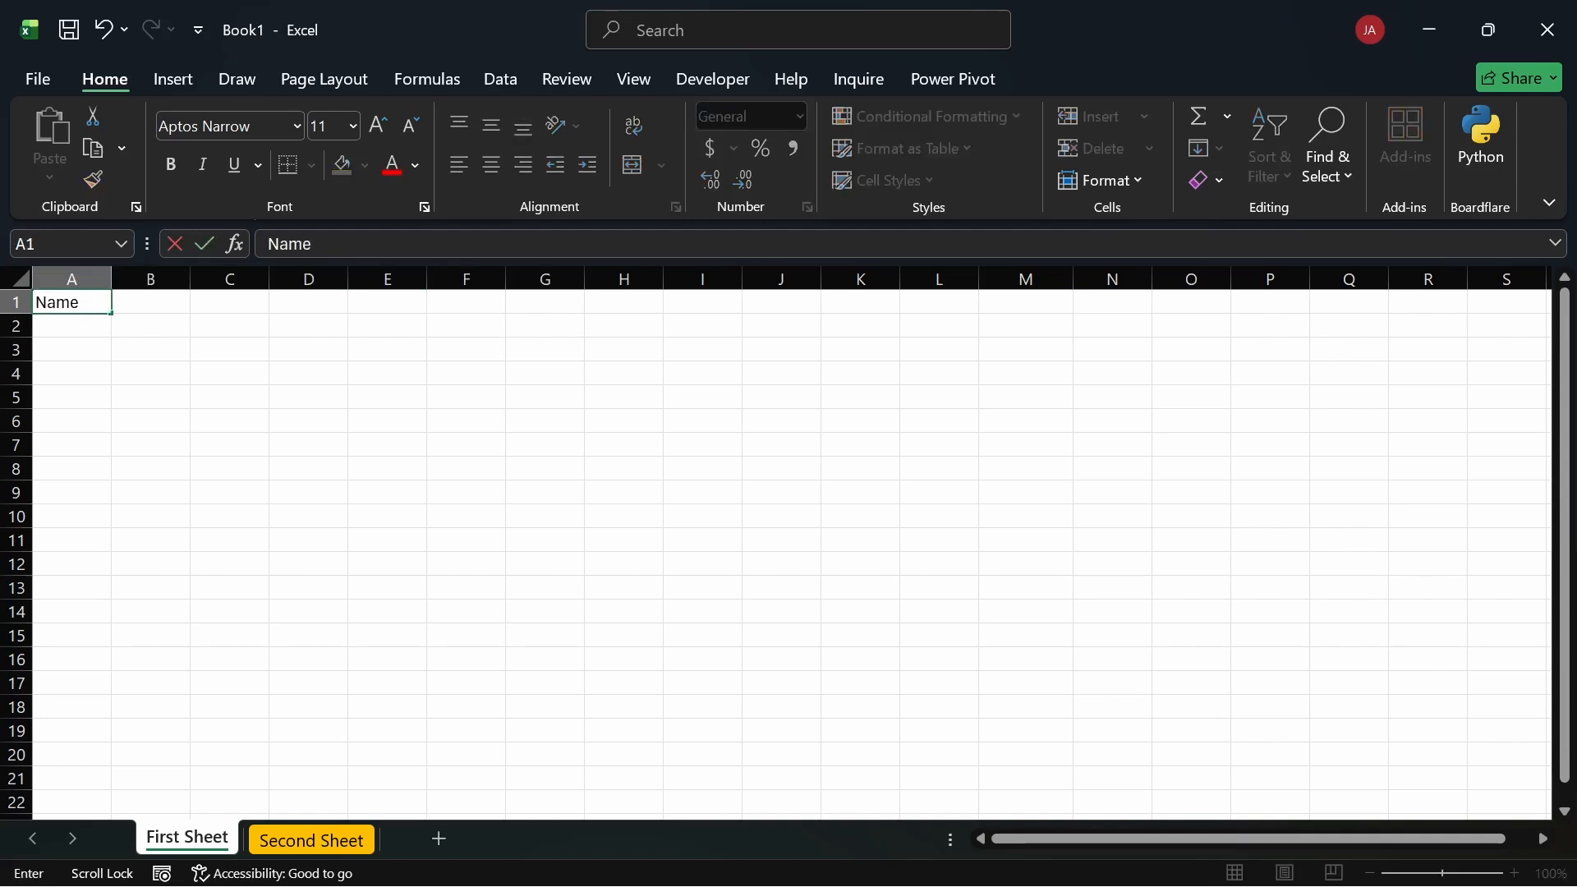
key(Tab)
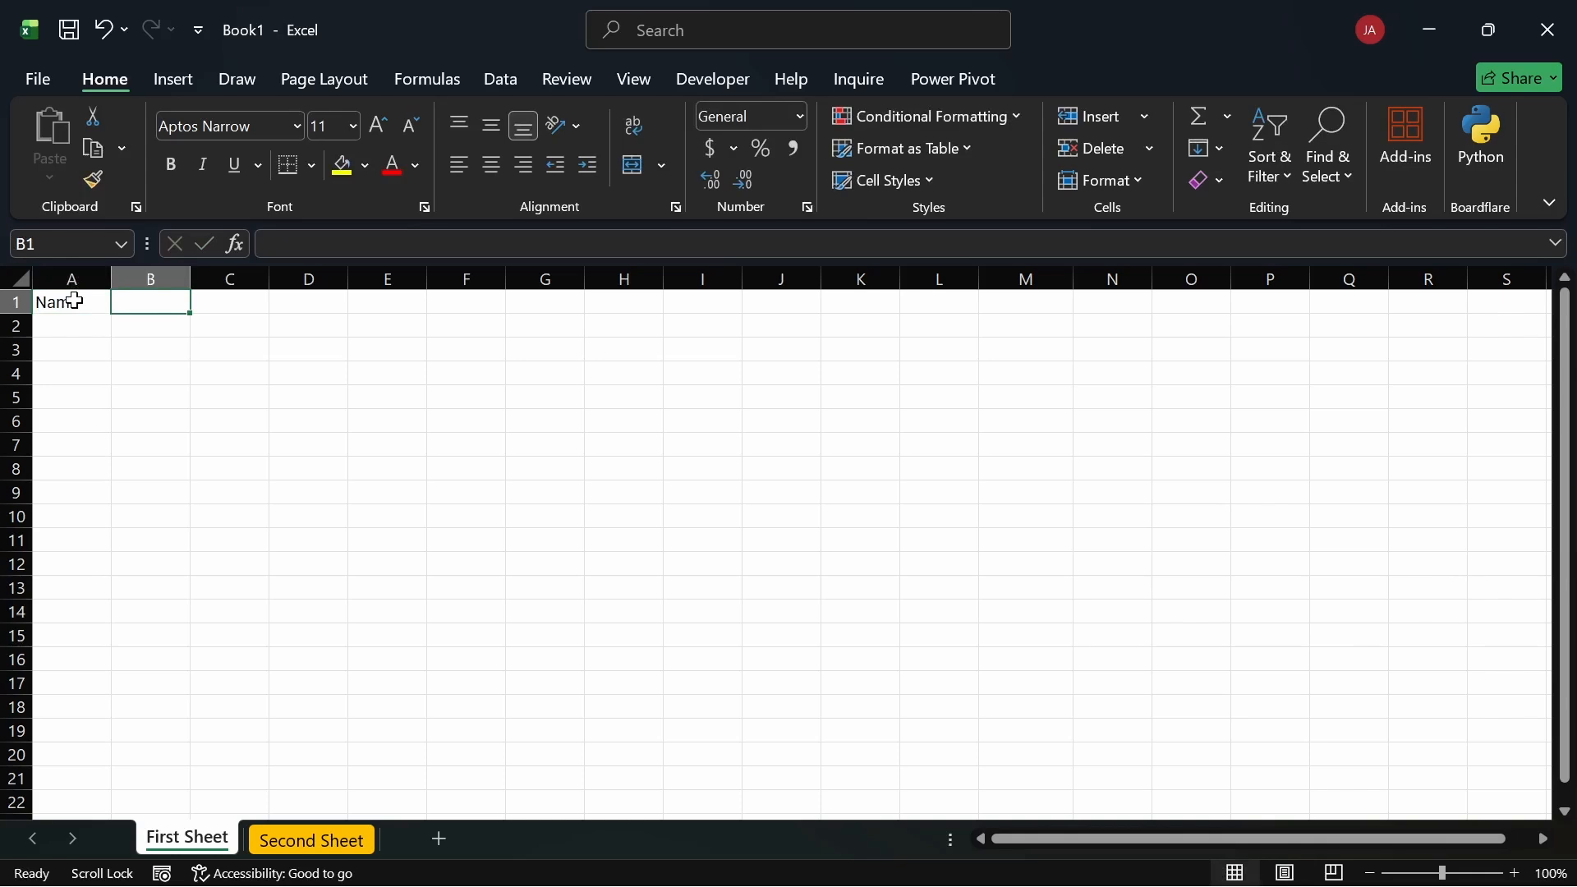
text(EM)
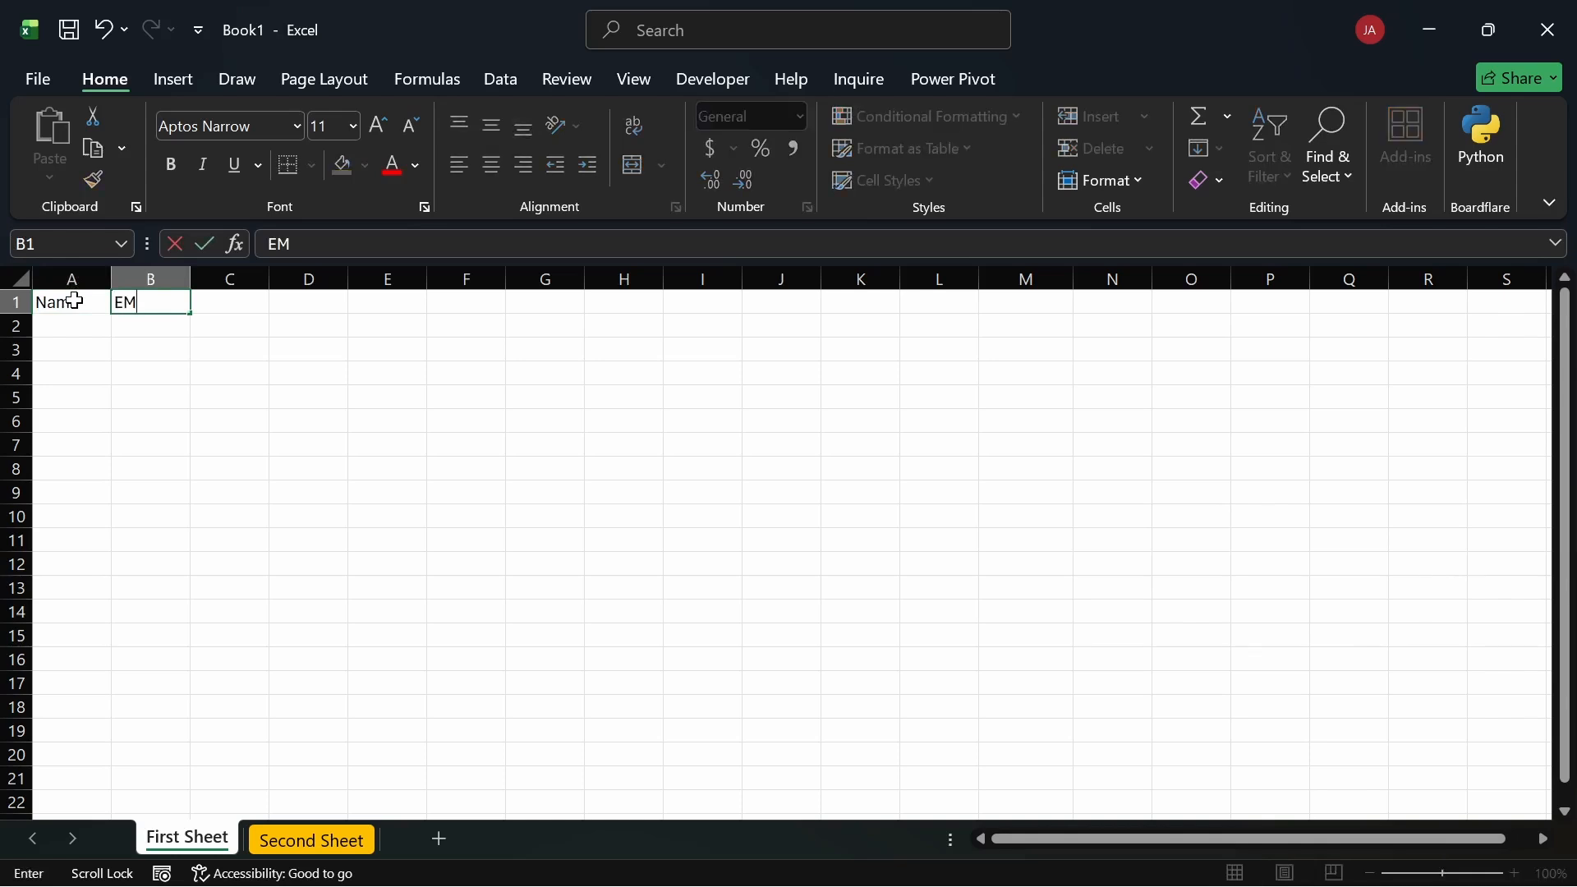
text(ail)
key(Tab)
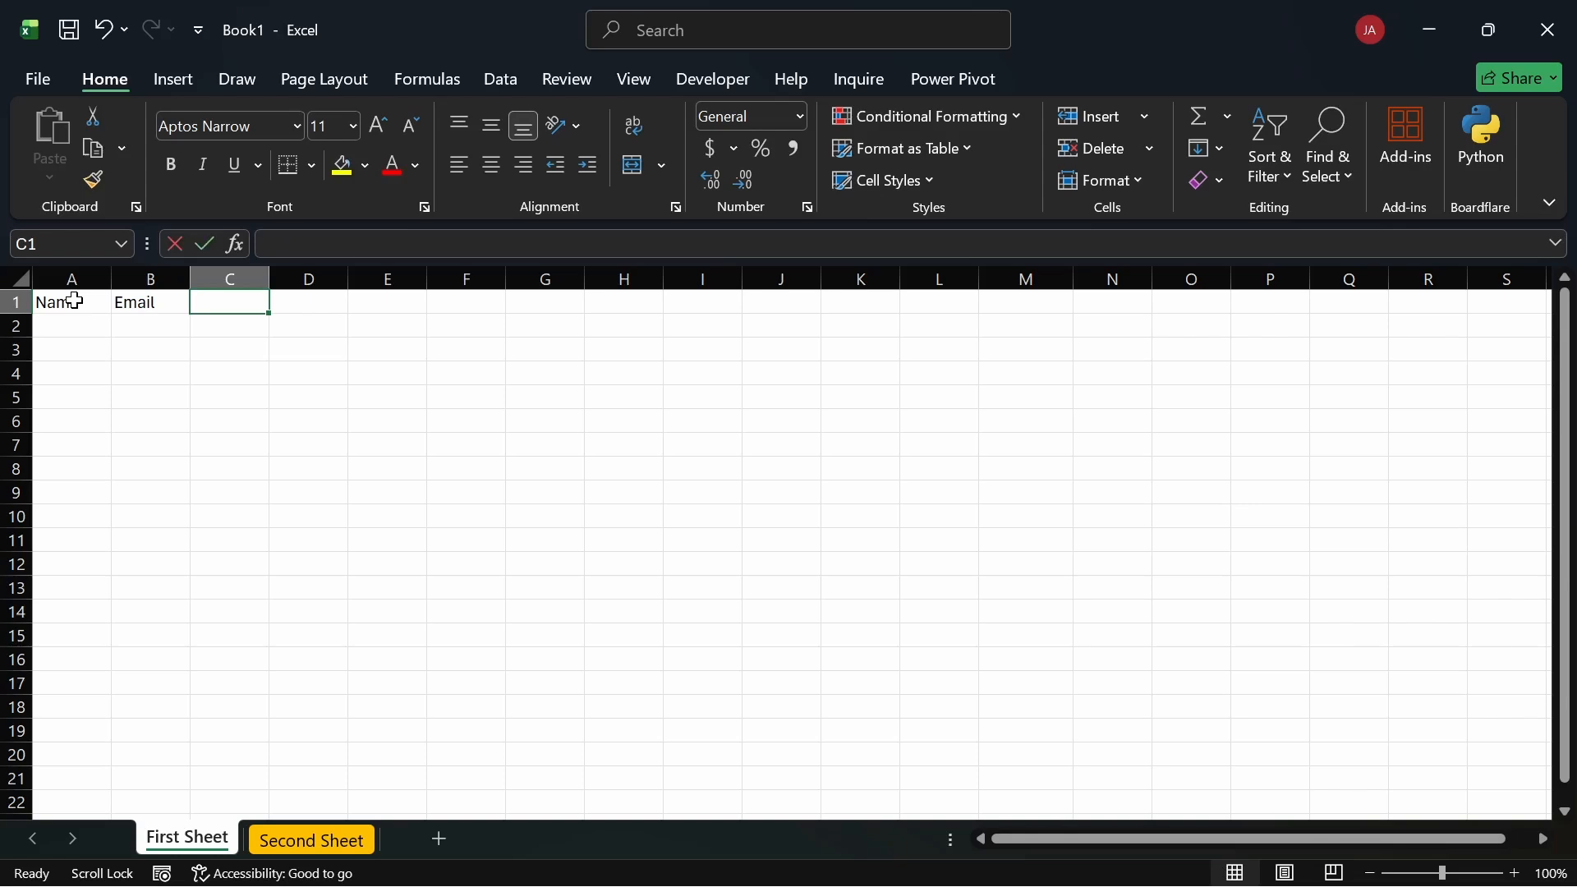
text(Dep)
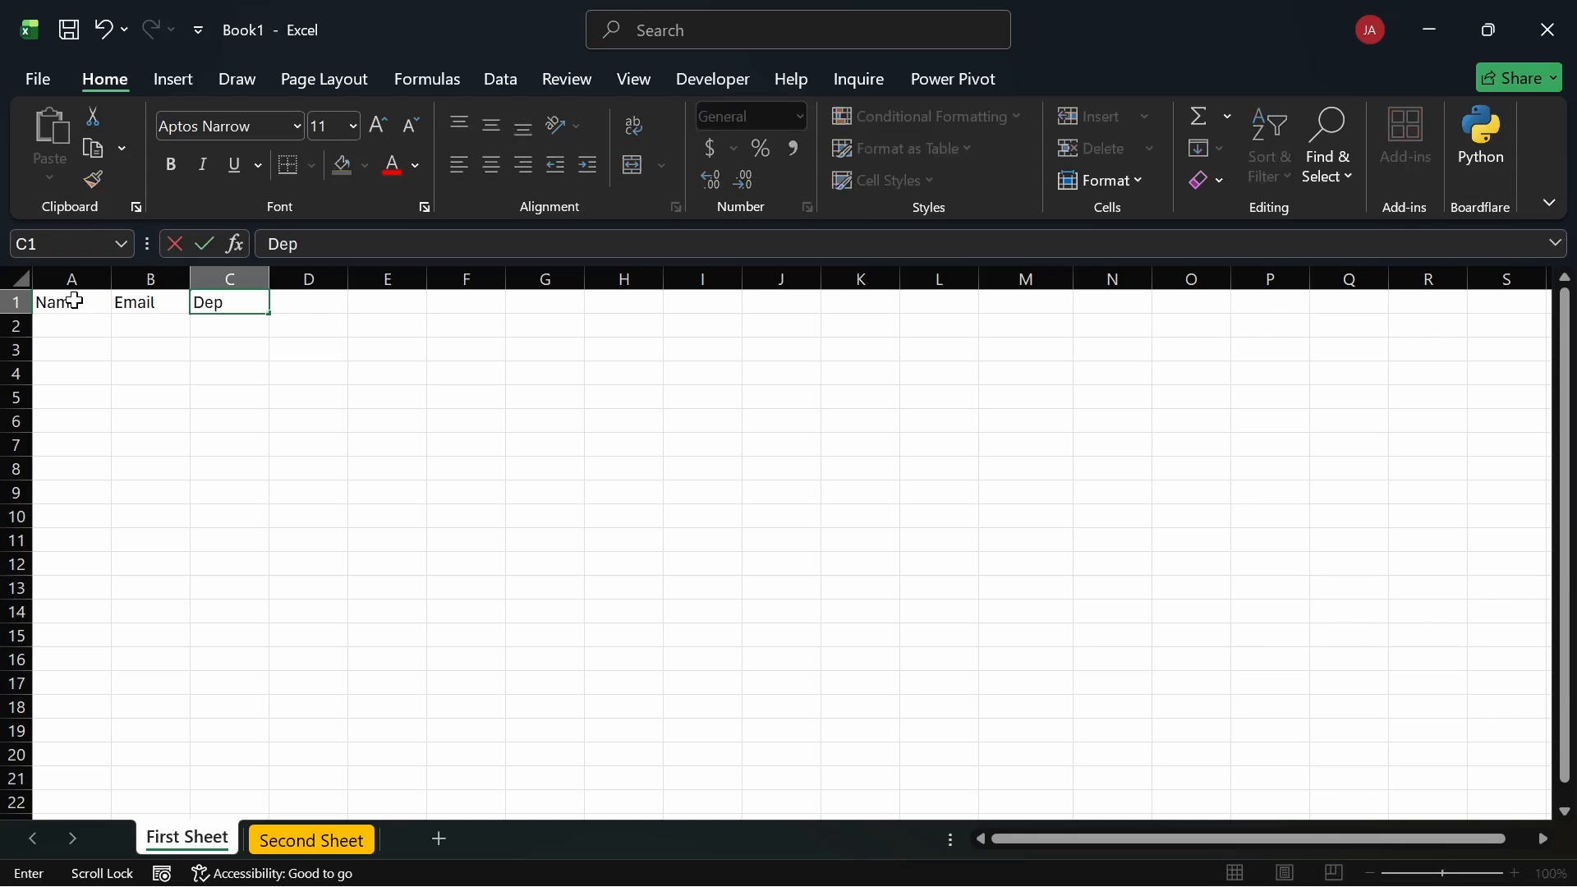
text(artment)
key(Tab)
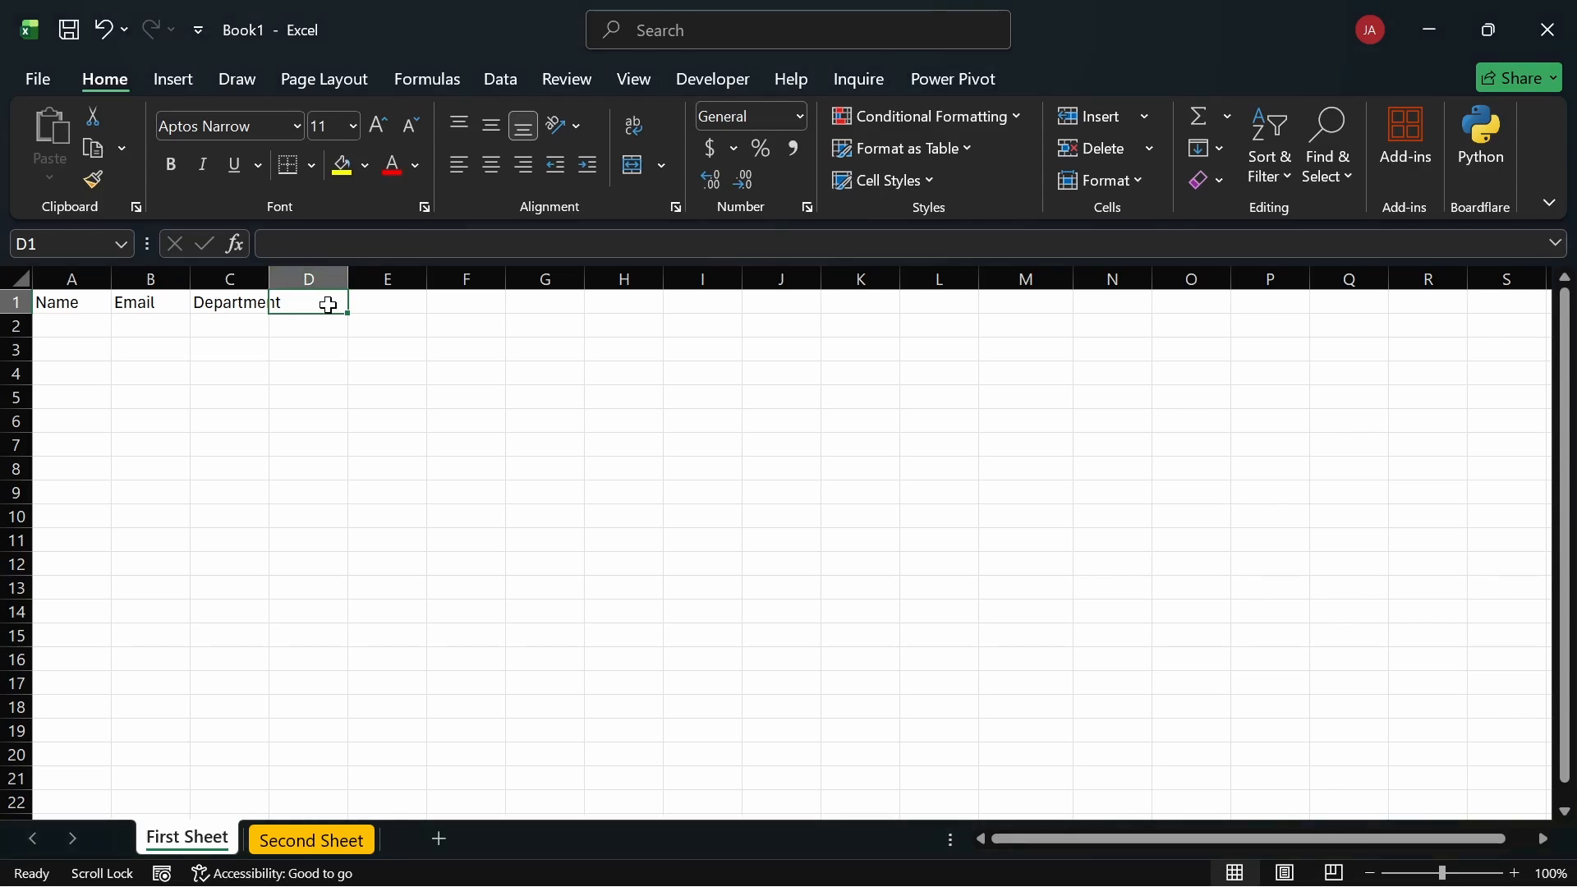
text(Allowance)
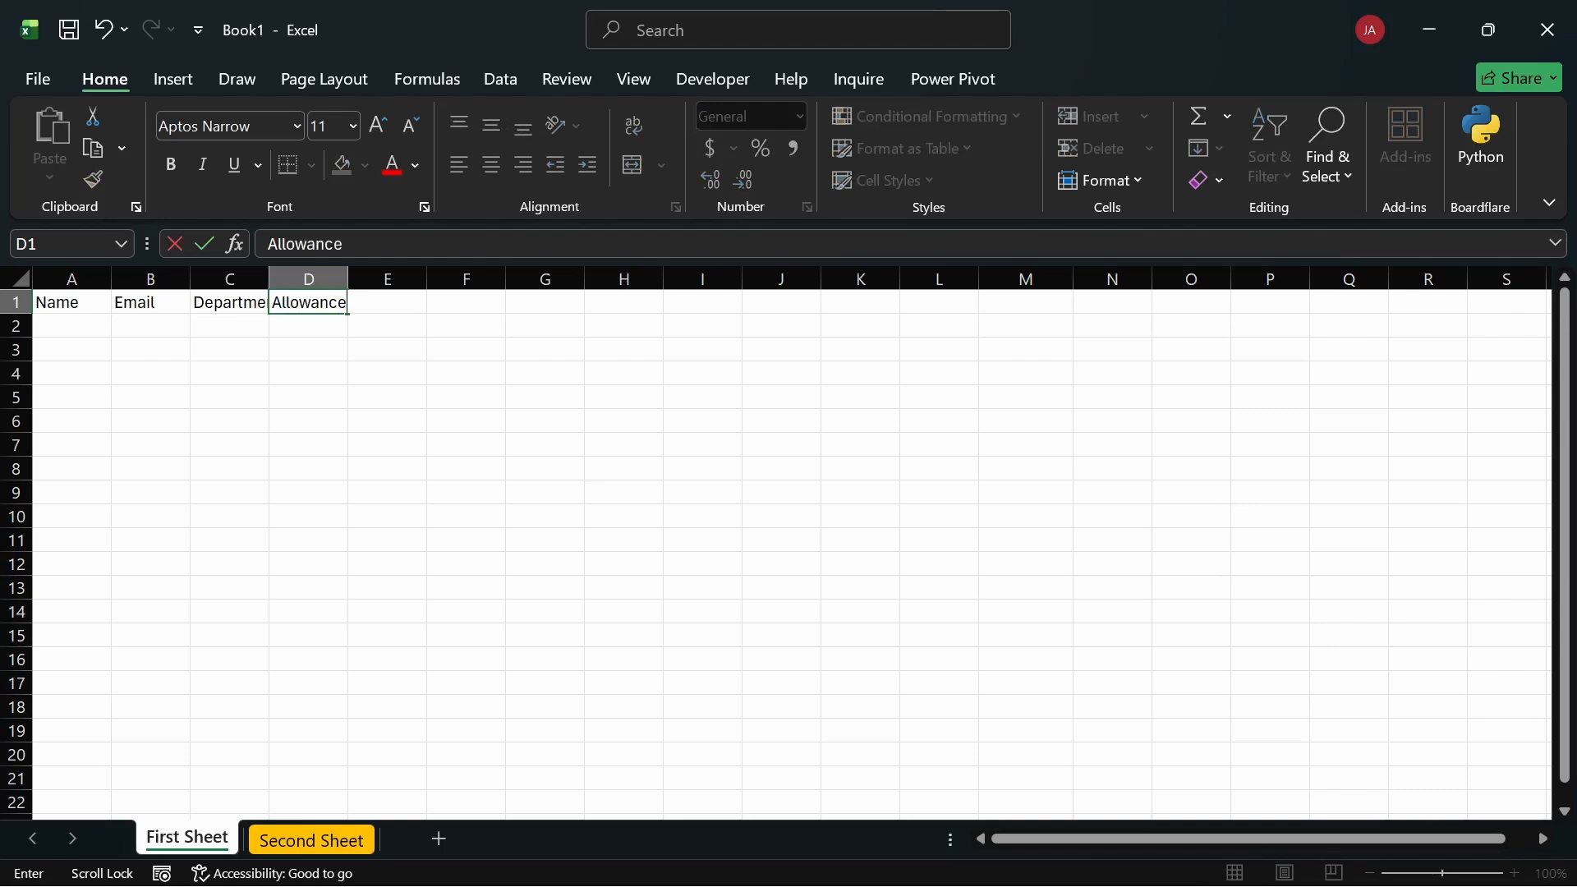
key(Return)
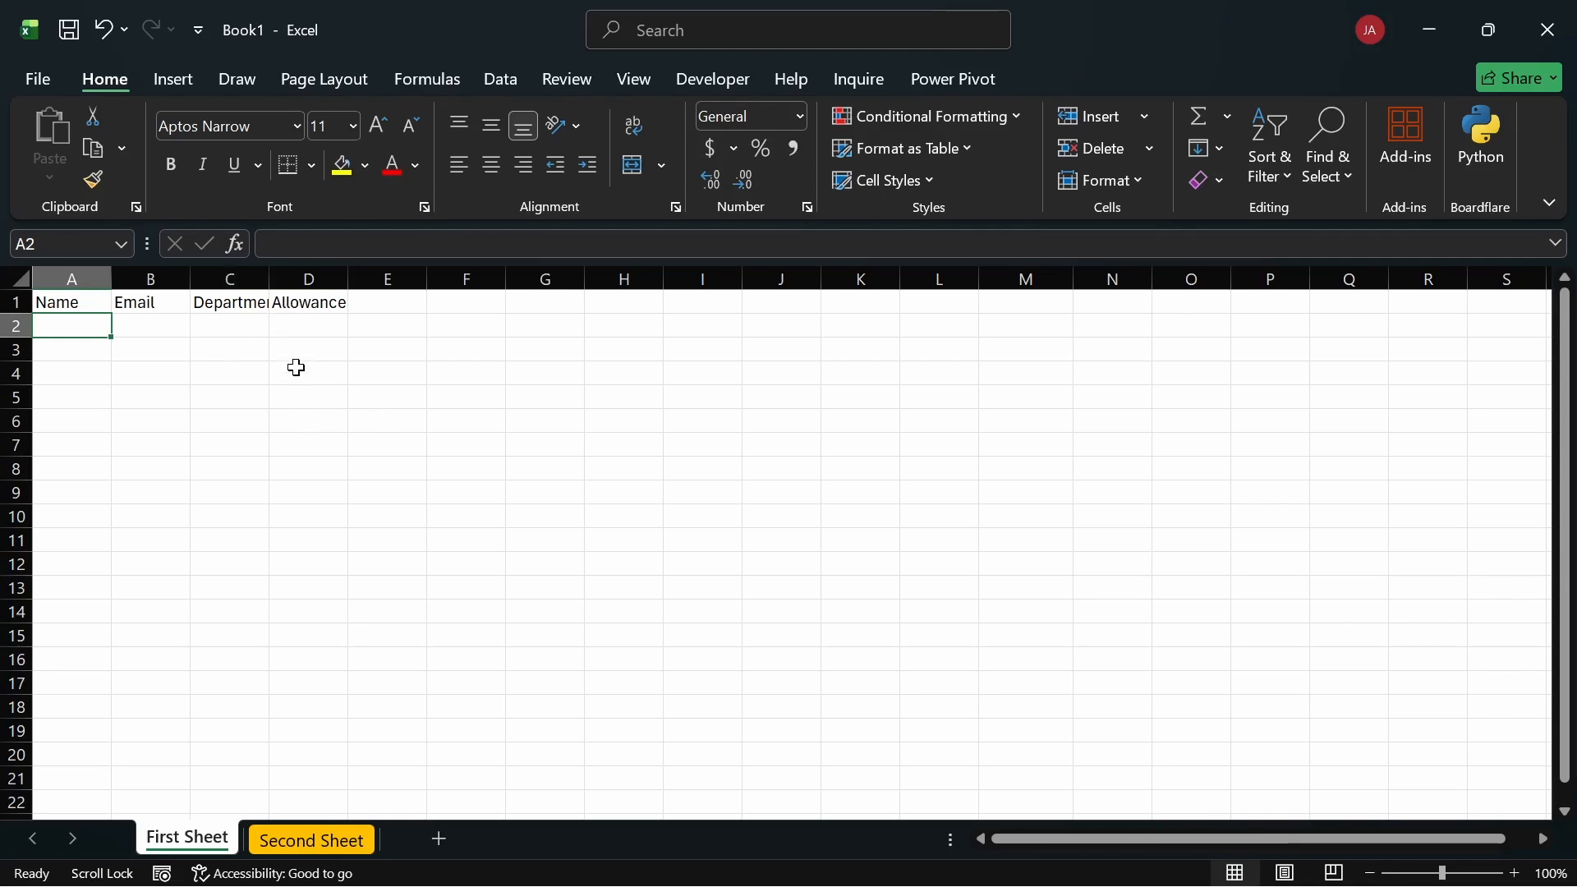
Step: Copy the Allowance heading down column D to row 9, then undo the copy
click(303, 372)
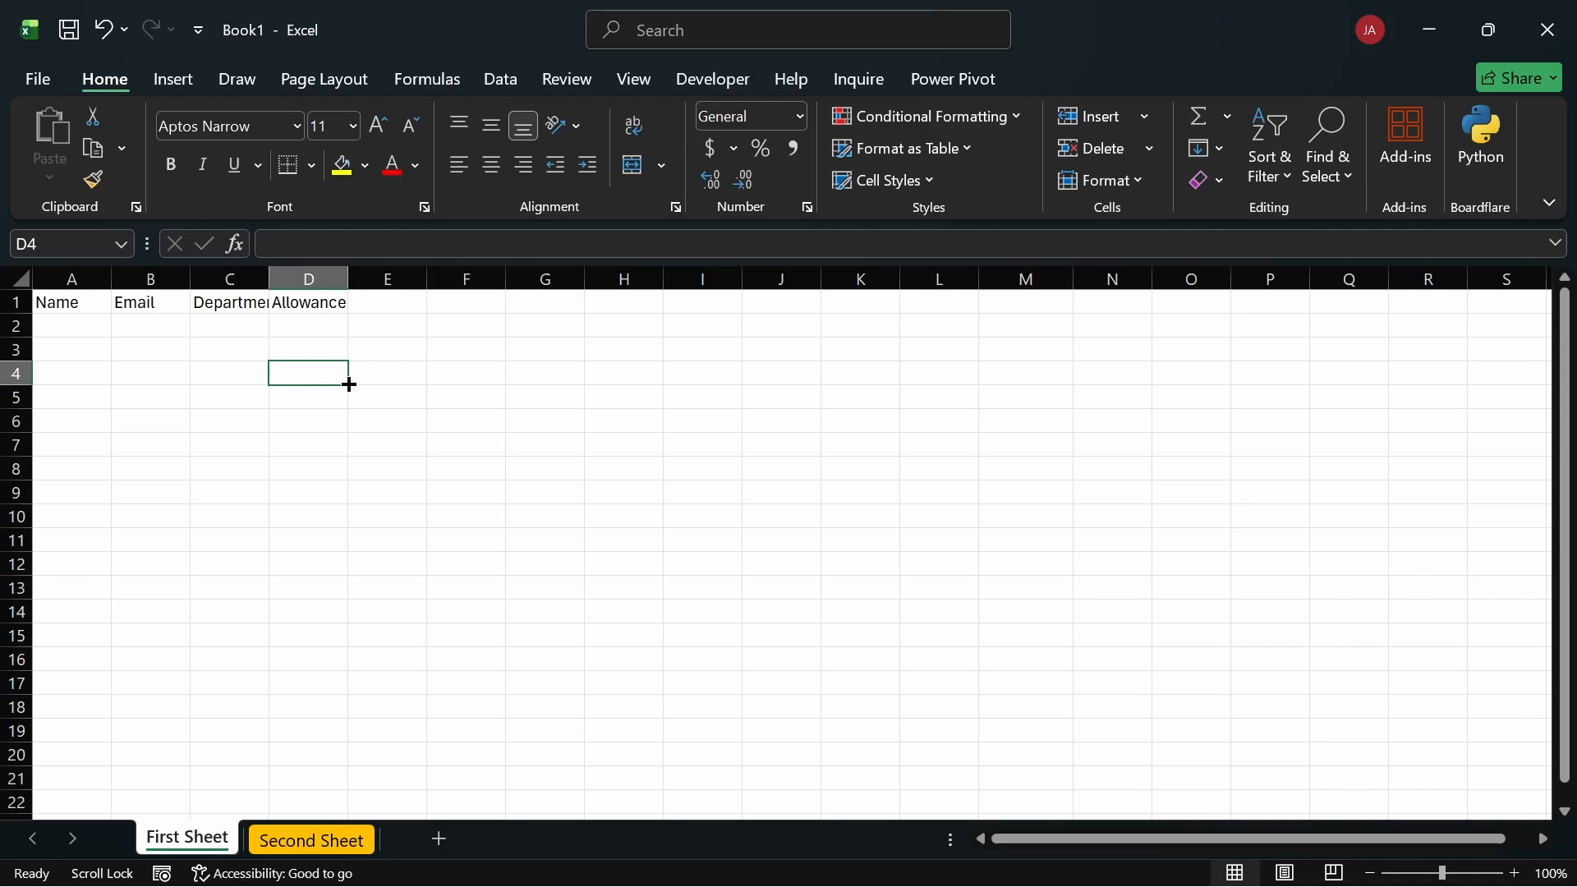
click(347, 313)
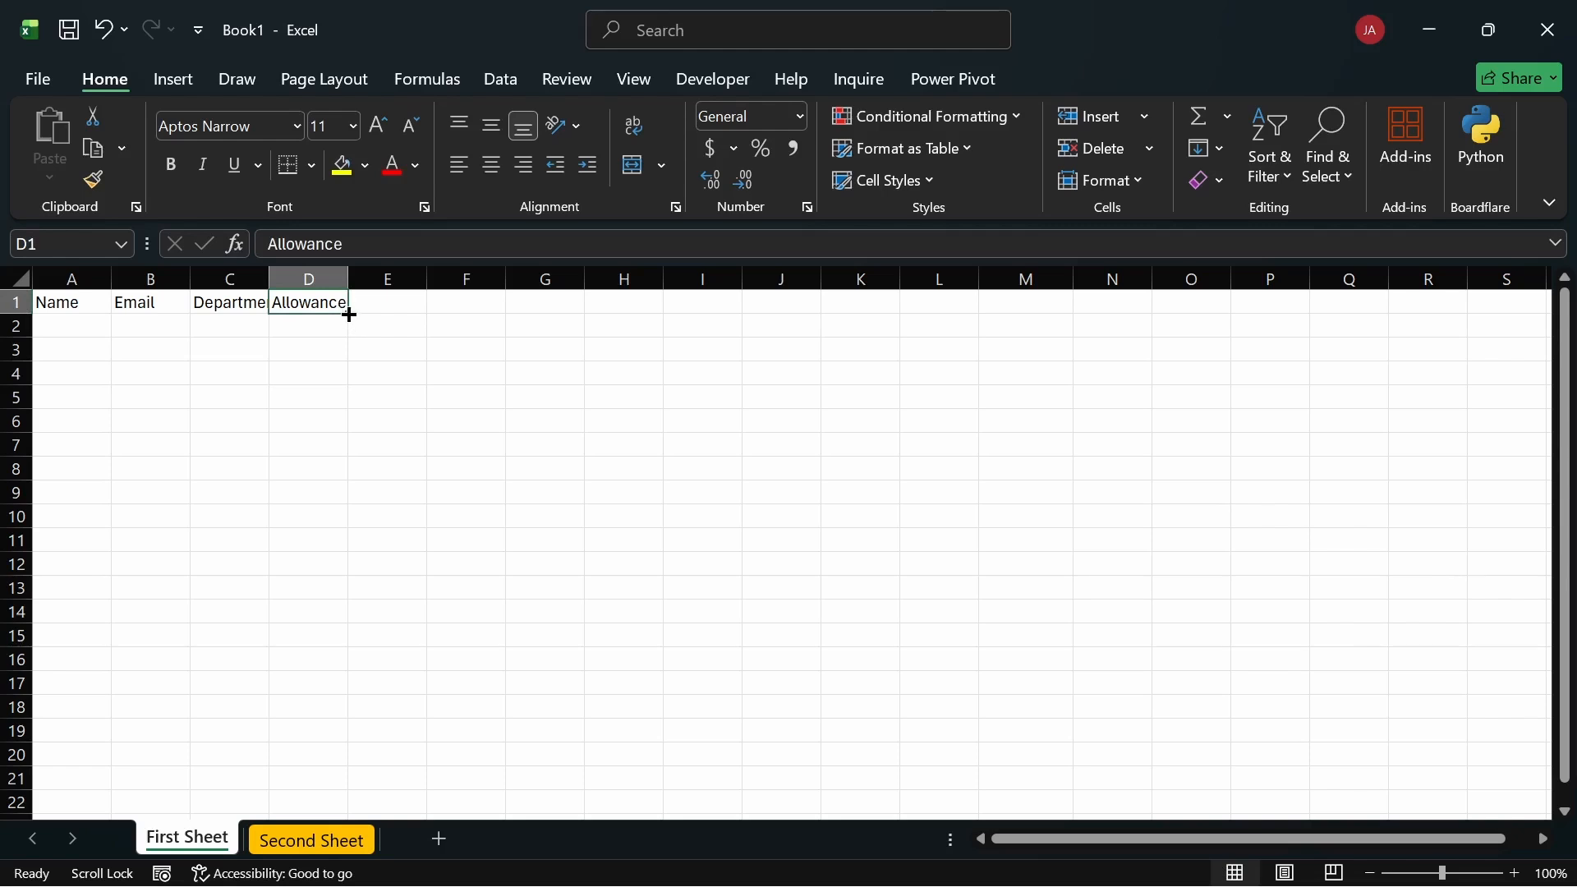
drag(349, 313, 353, 493)
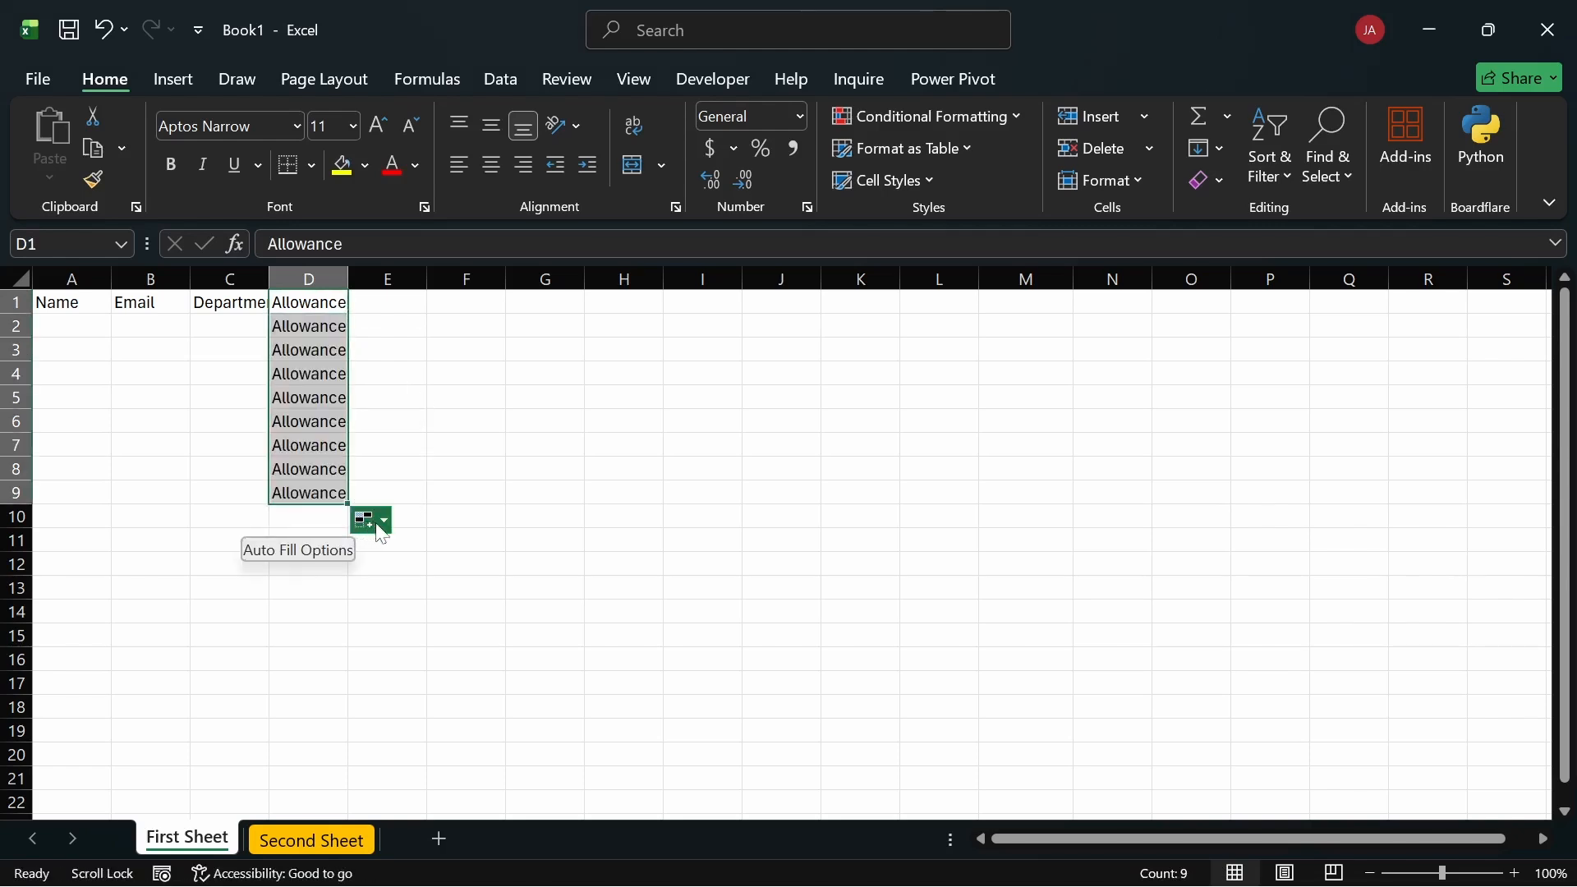
click(384, 526)
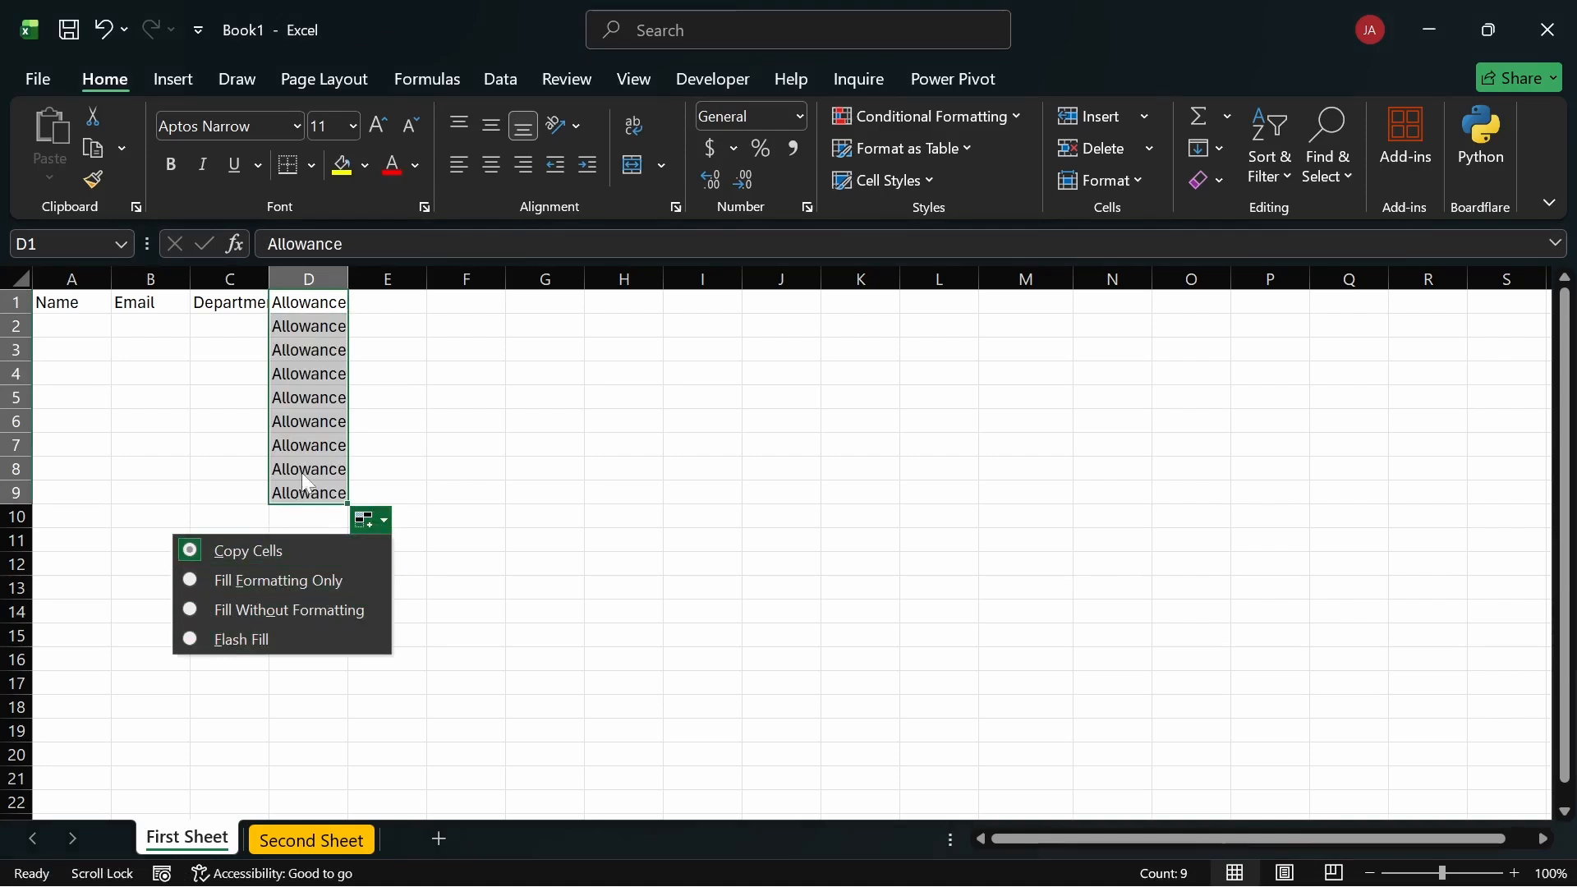
click(418, 394)
key(ctrl+z)
key(ctrl+z)
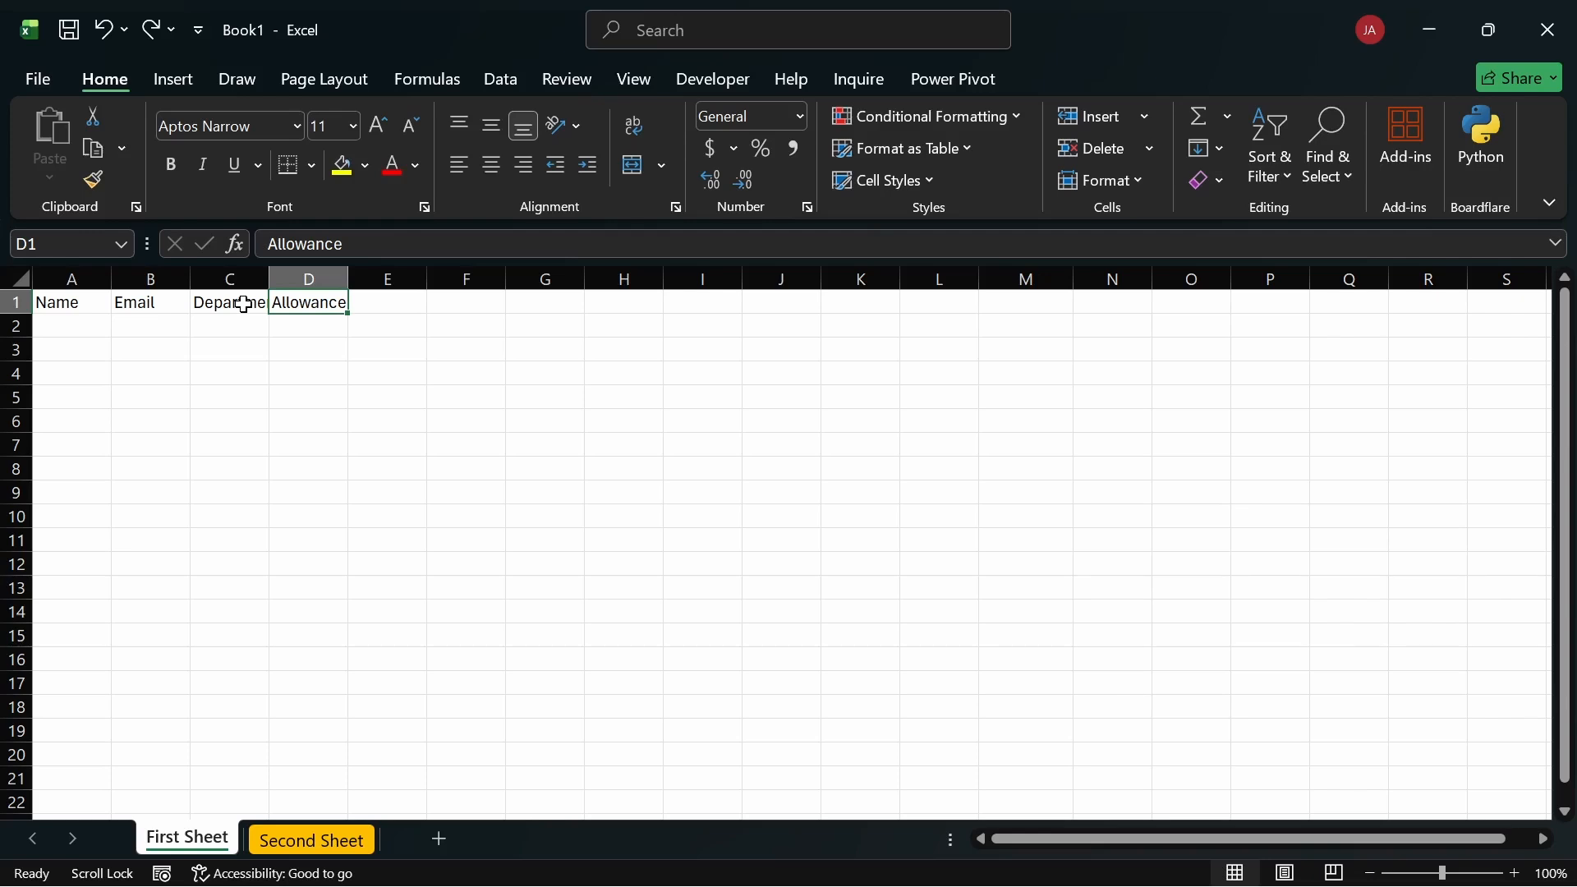
Step: Select the header cells, move Allowance to G8, then undo it back to D1
click(248, 307)
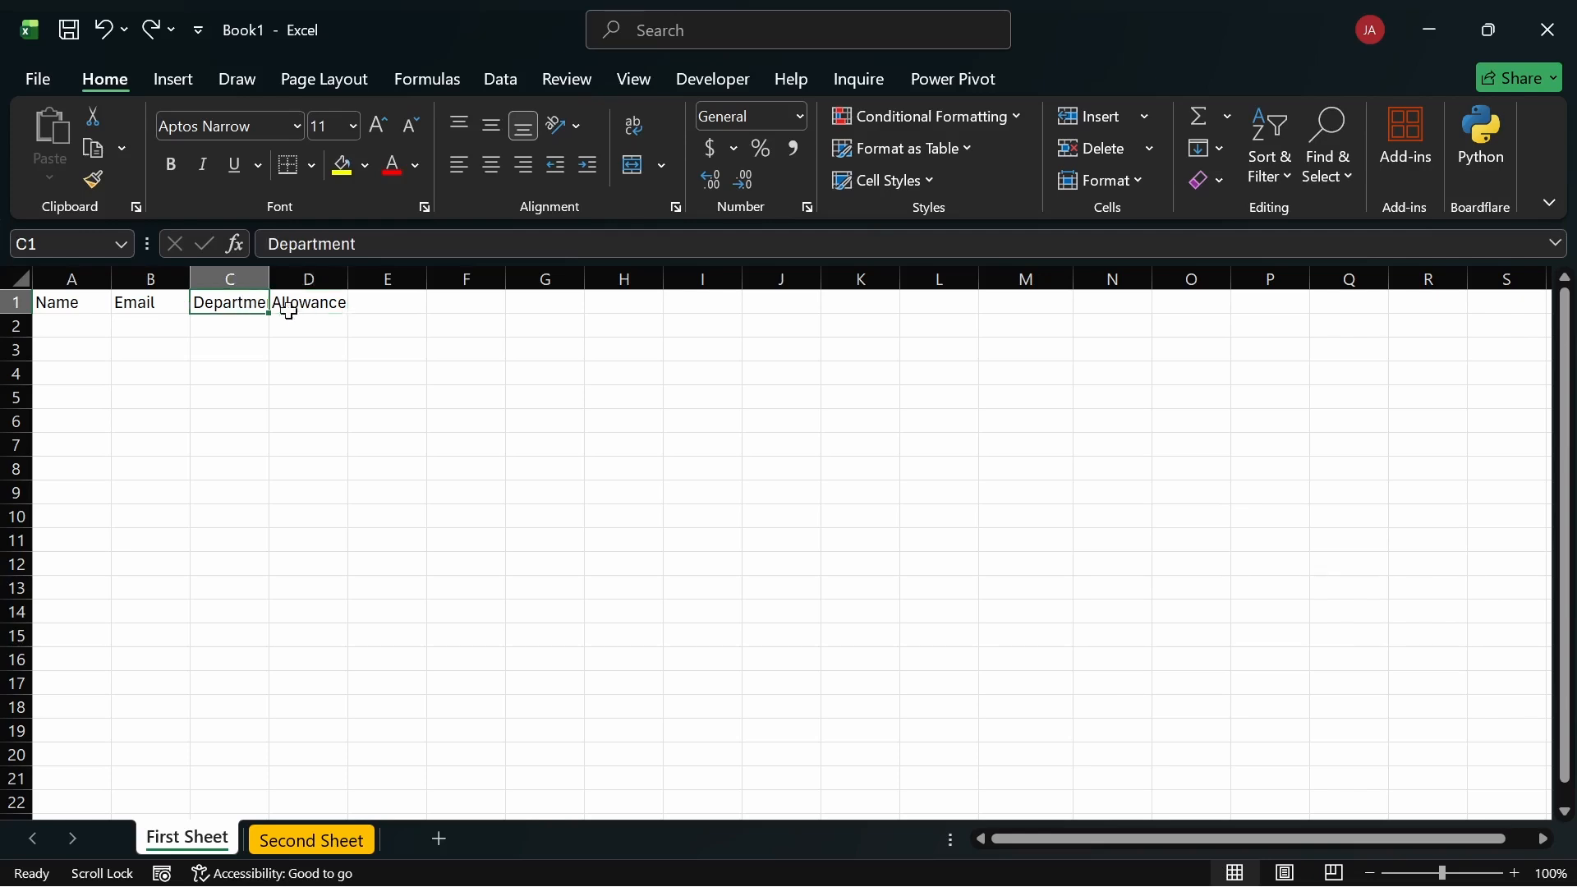
click(289, 307)
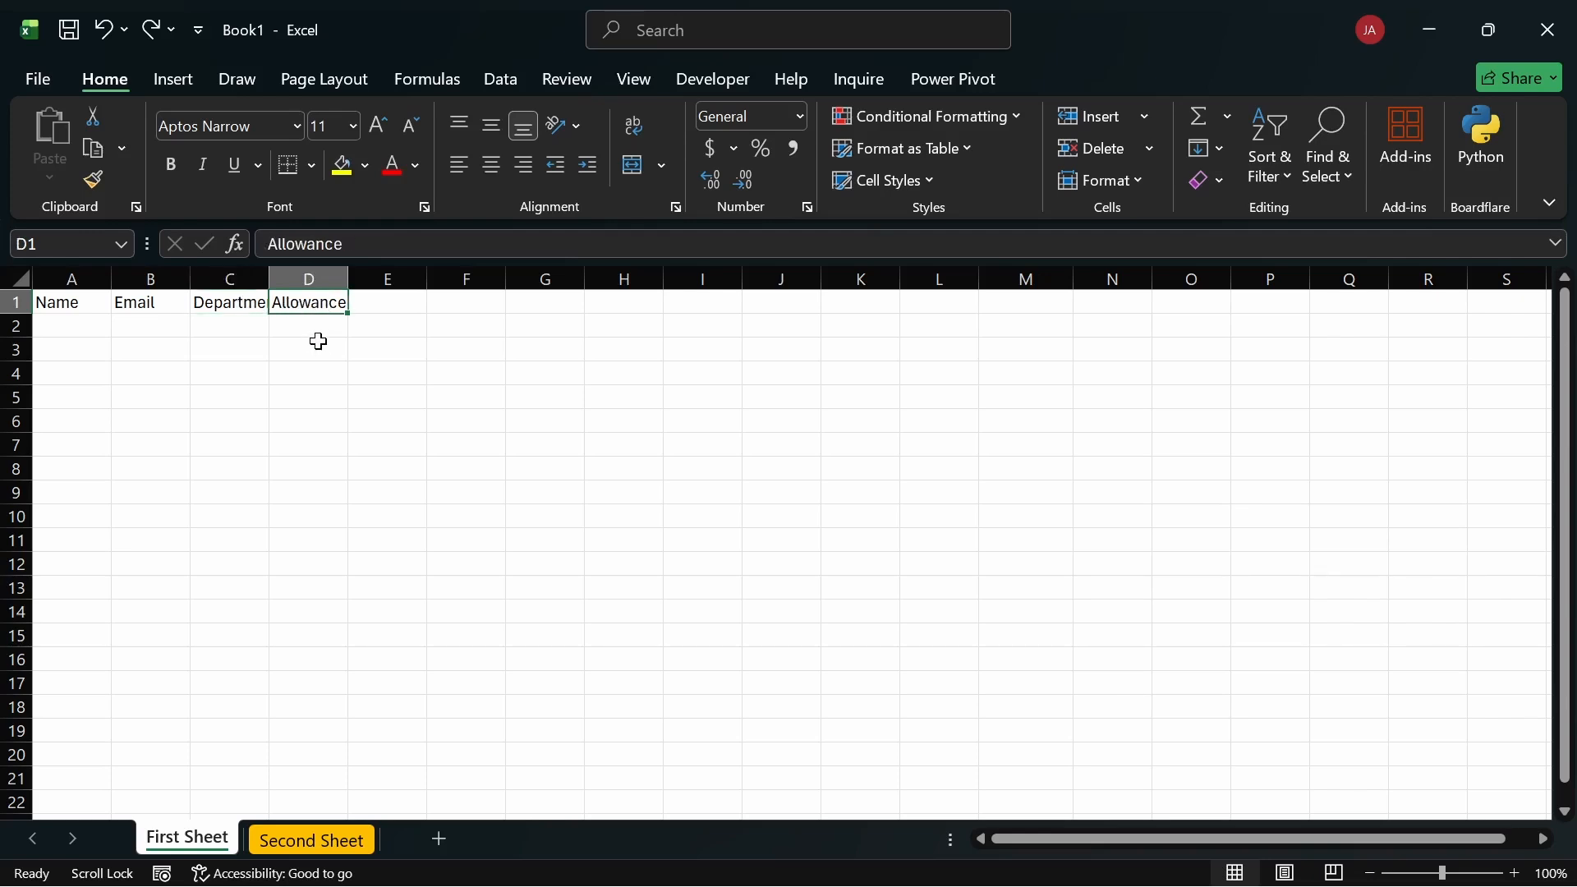
click(317, 345)
drag(211, 303, 517, 307)
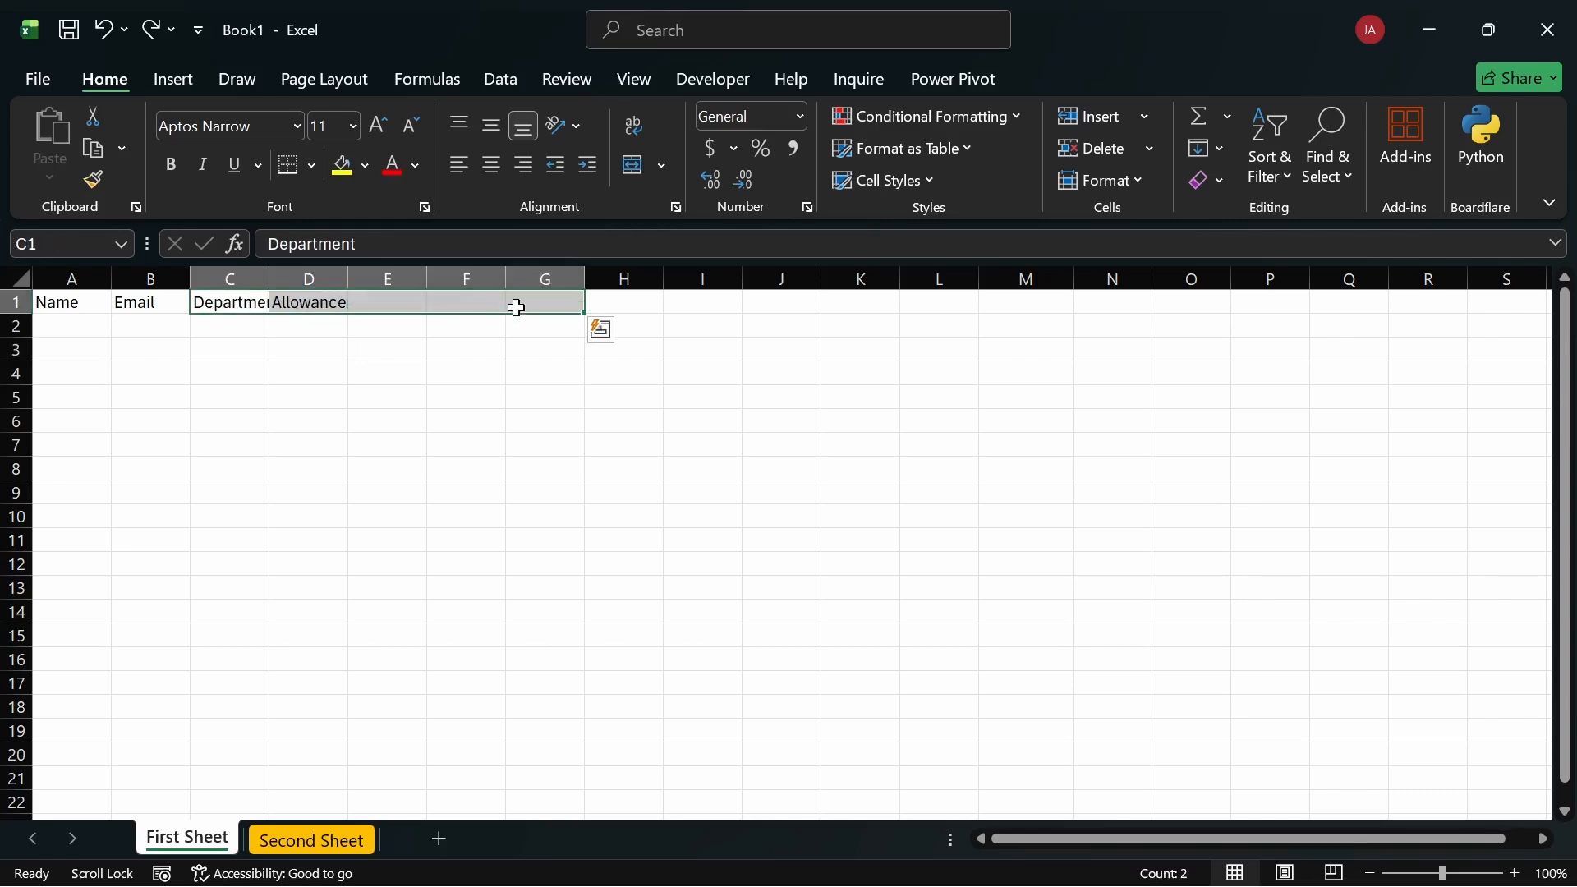
click(377, 348)
click(340, 304)
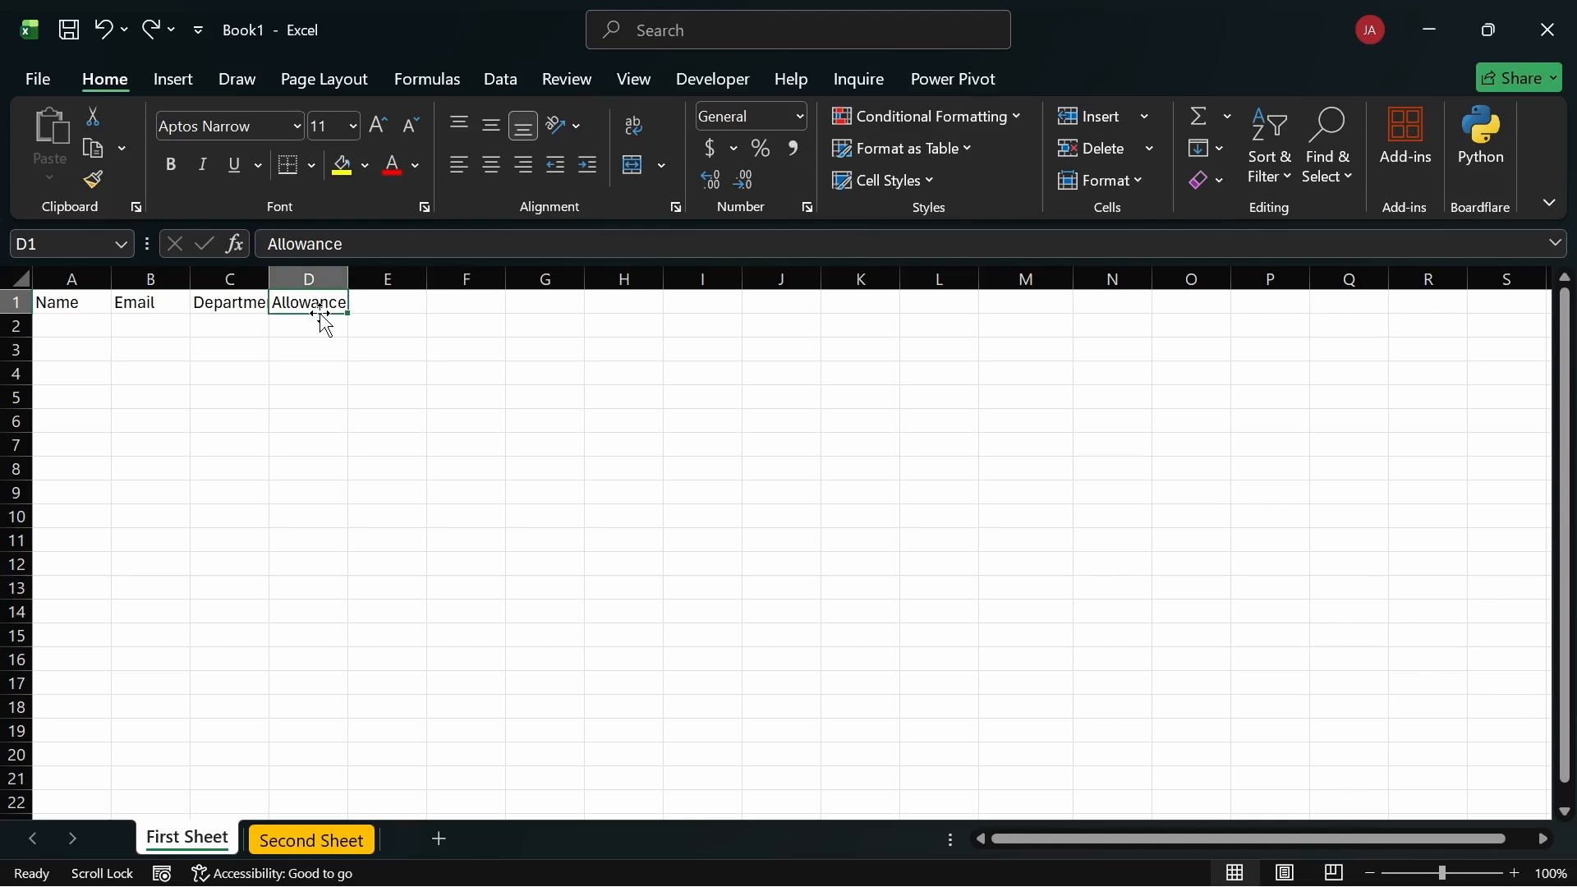
drag(326, 325, 589, 474)
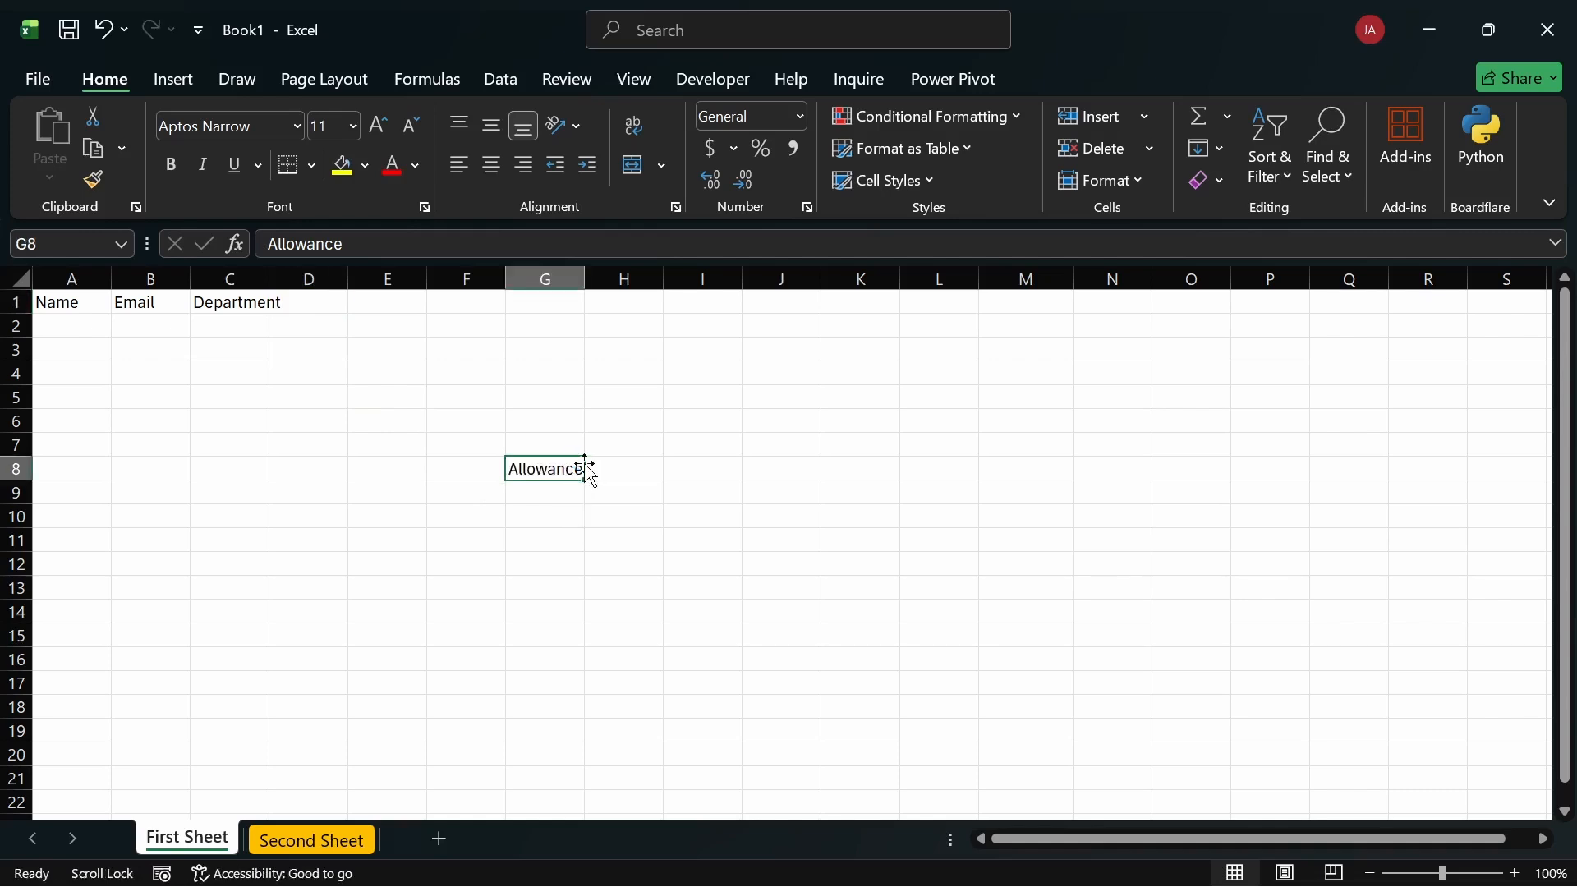
key(ctrl+z)
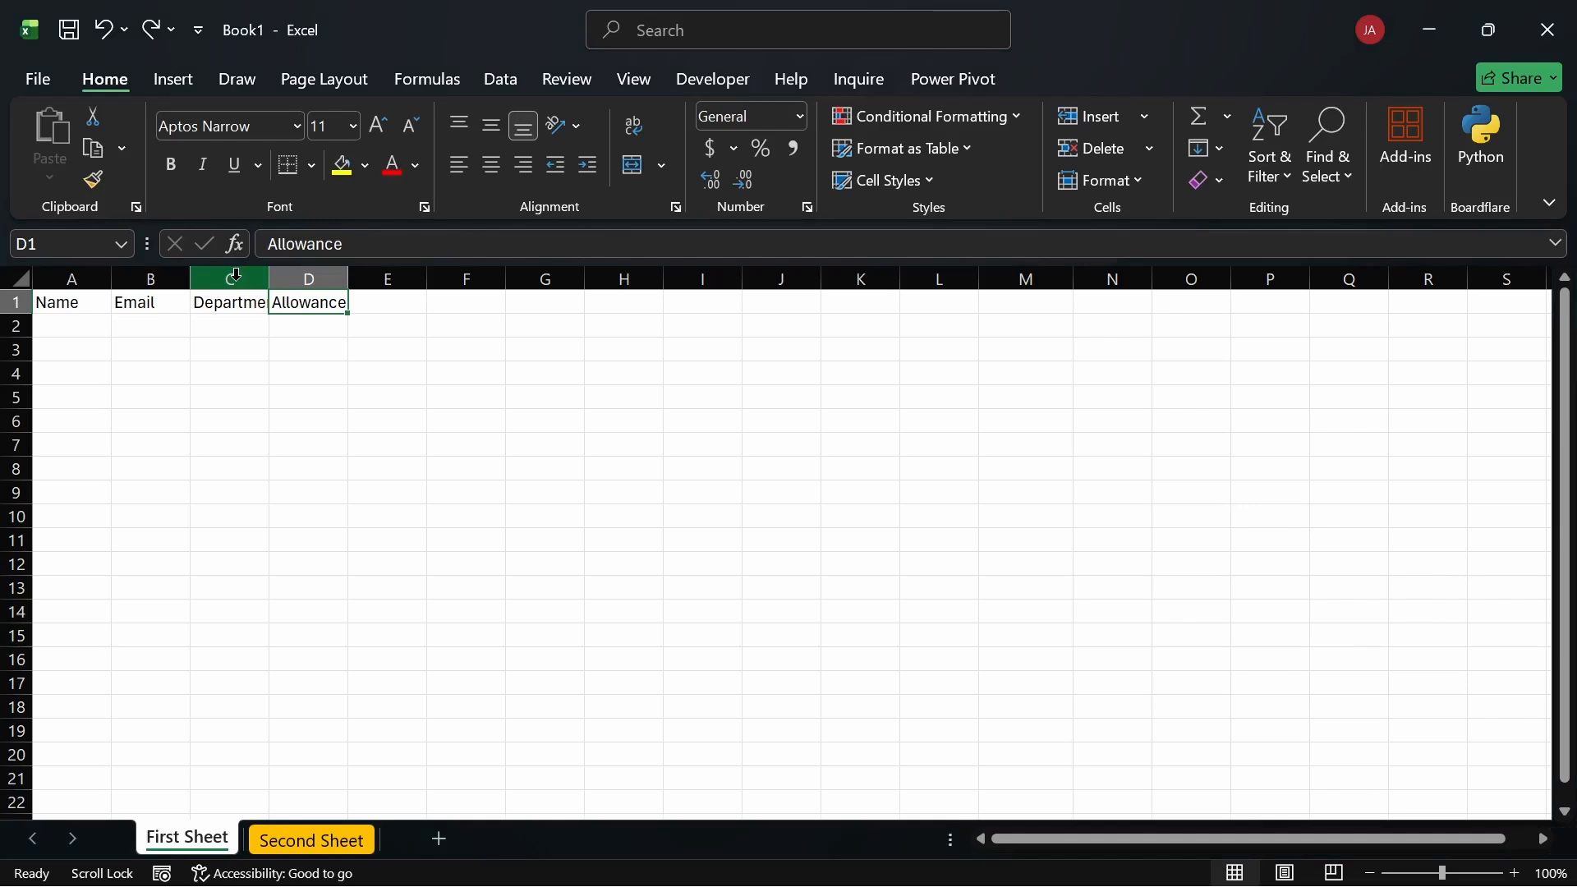
Step: Widen column C to about 14.64 by dragging its header border
click(237, 275)
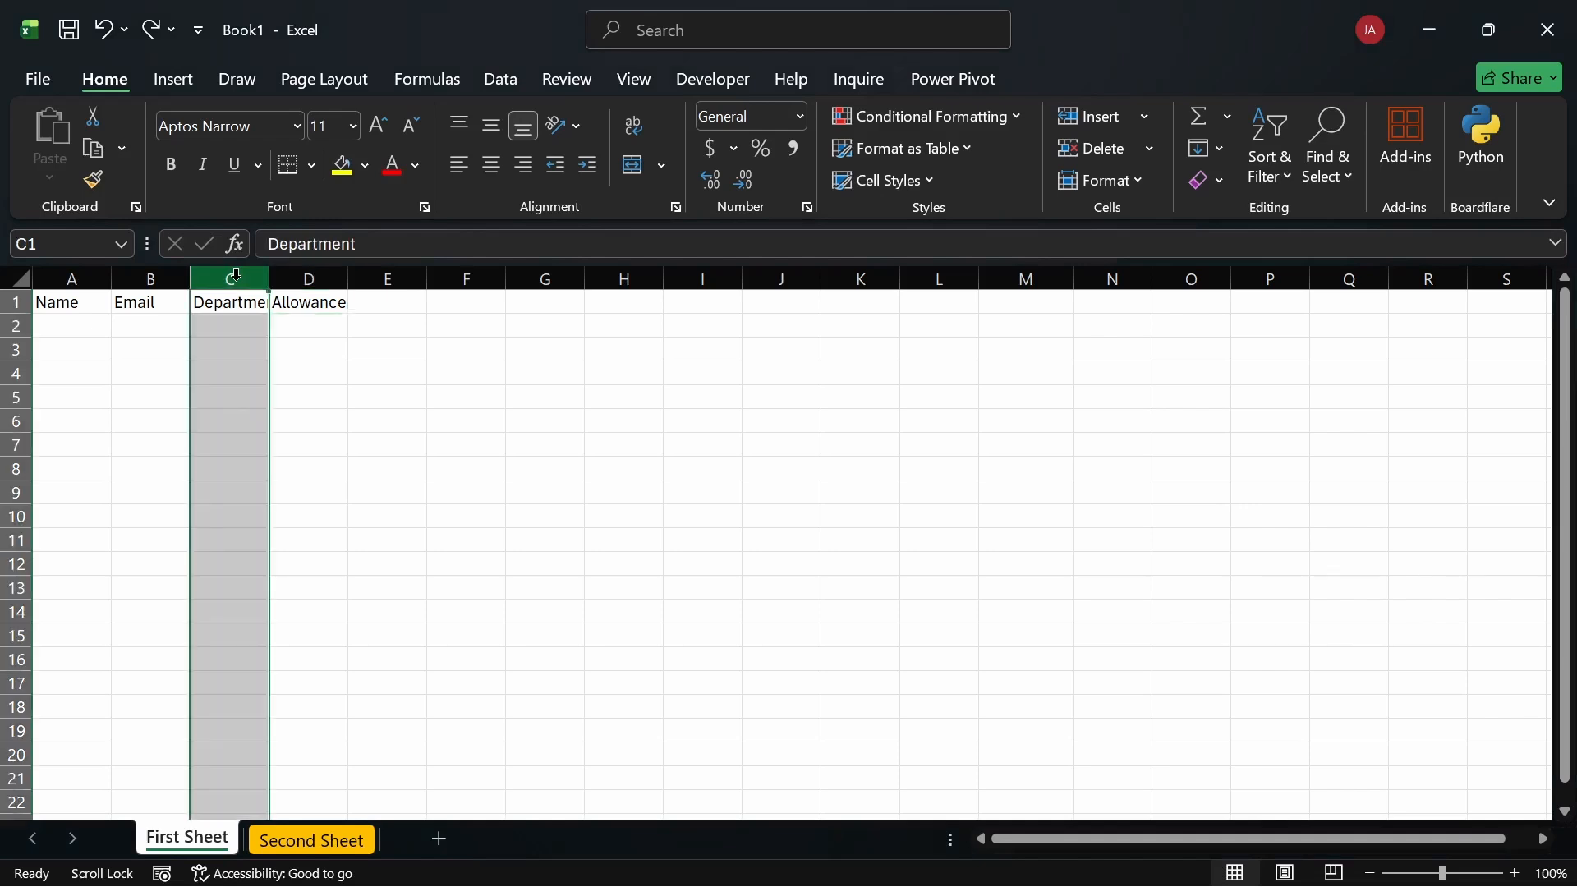
click(315, 349)
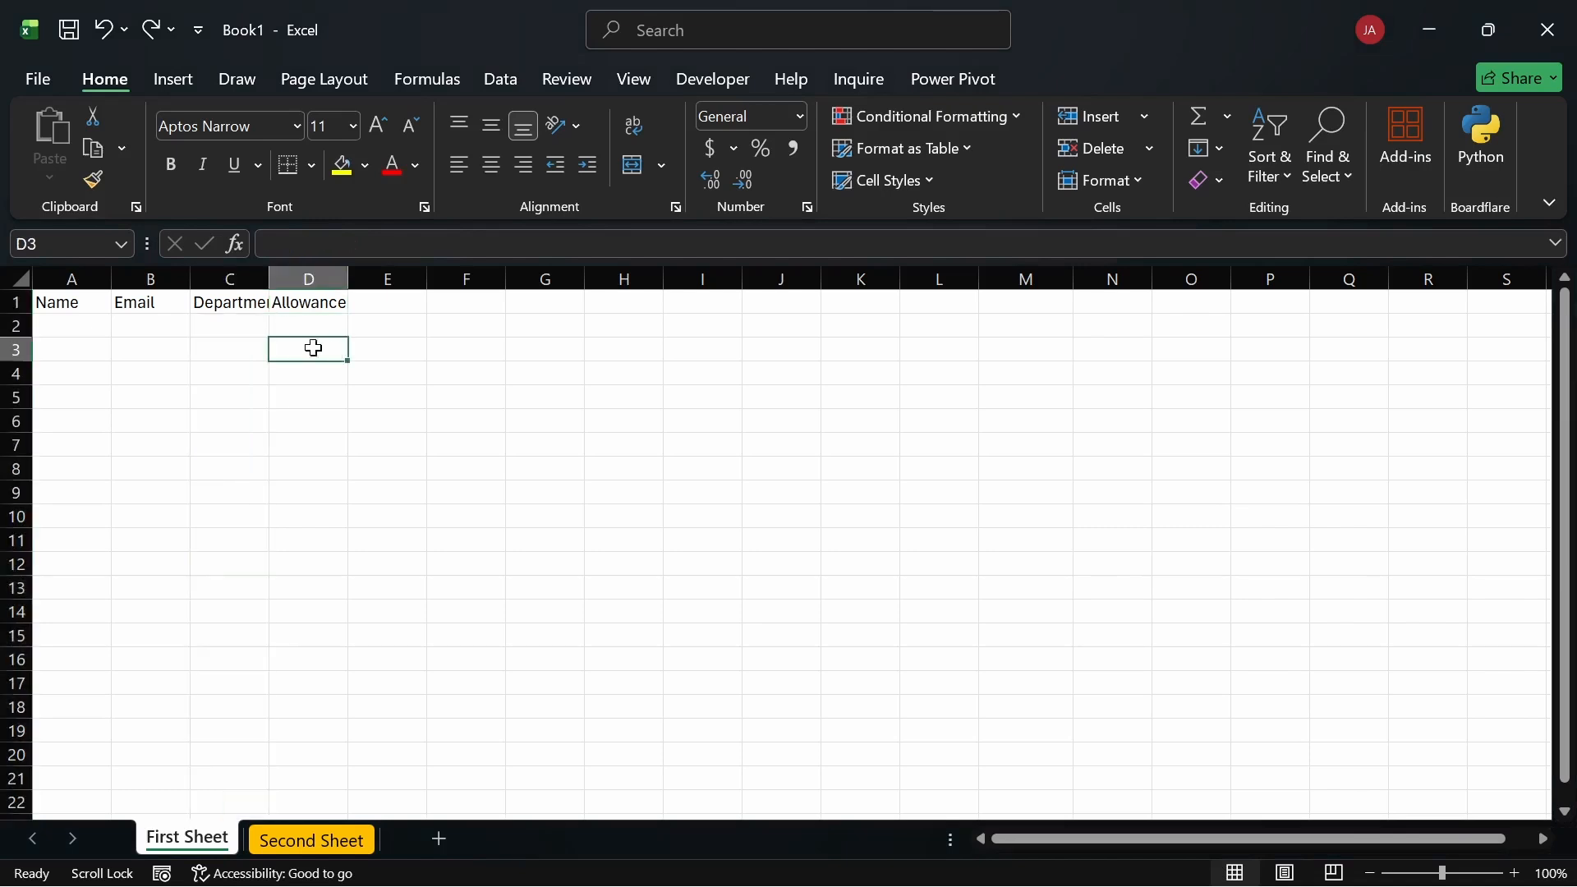
click(257, 279)
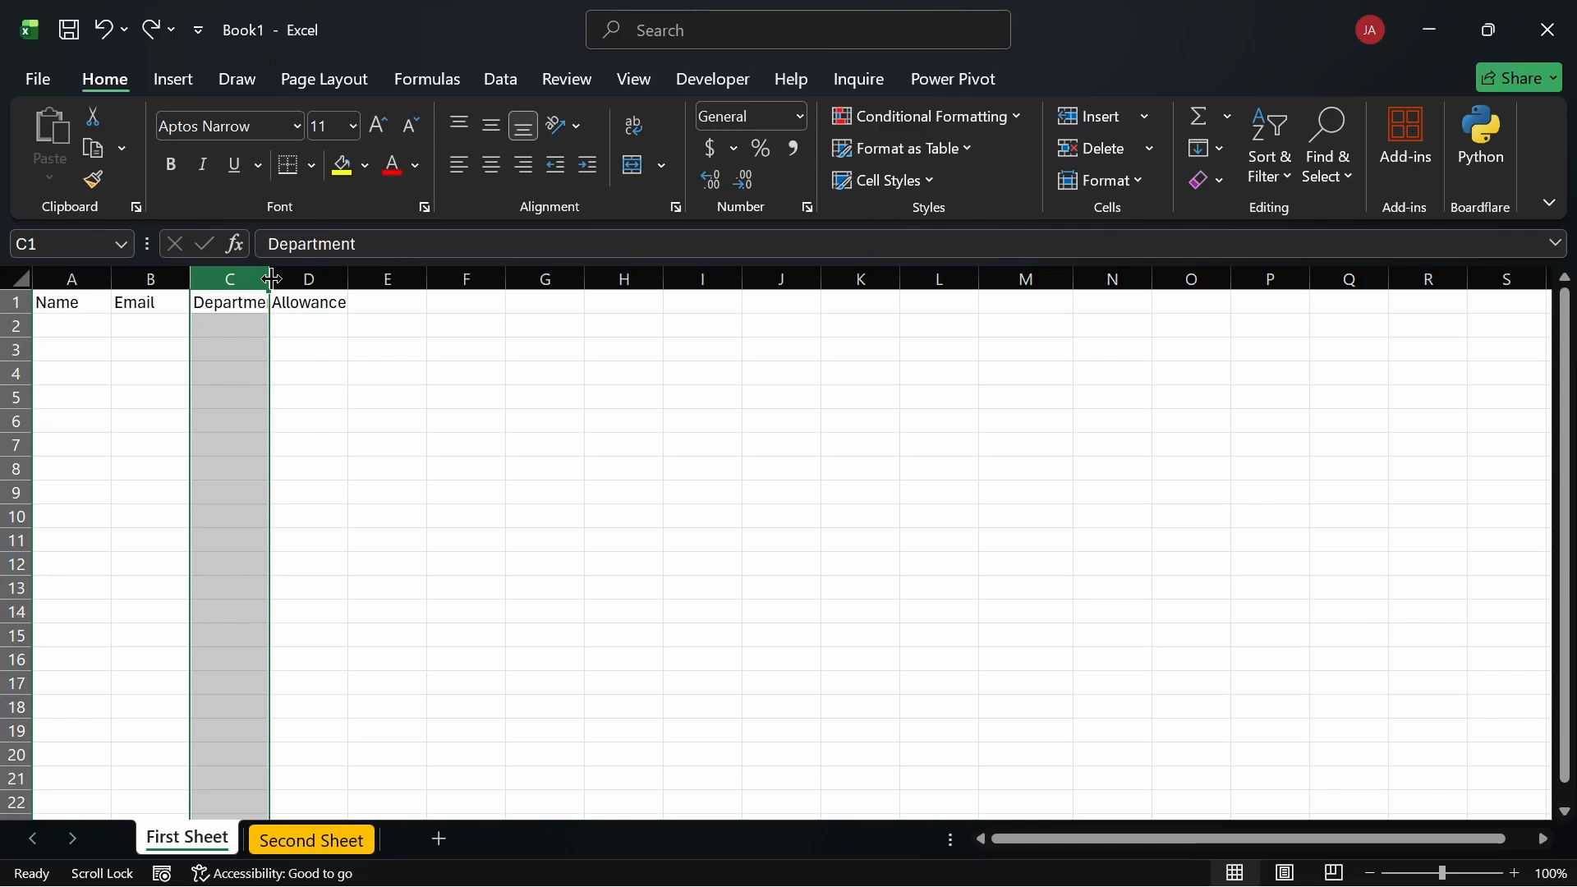
drag(272, 280, 272, 279)
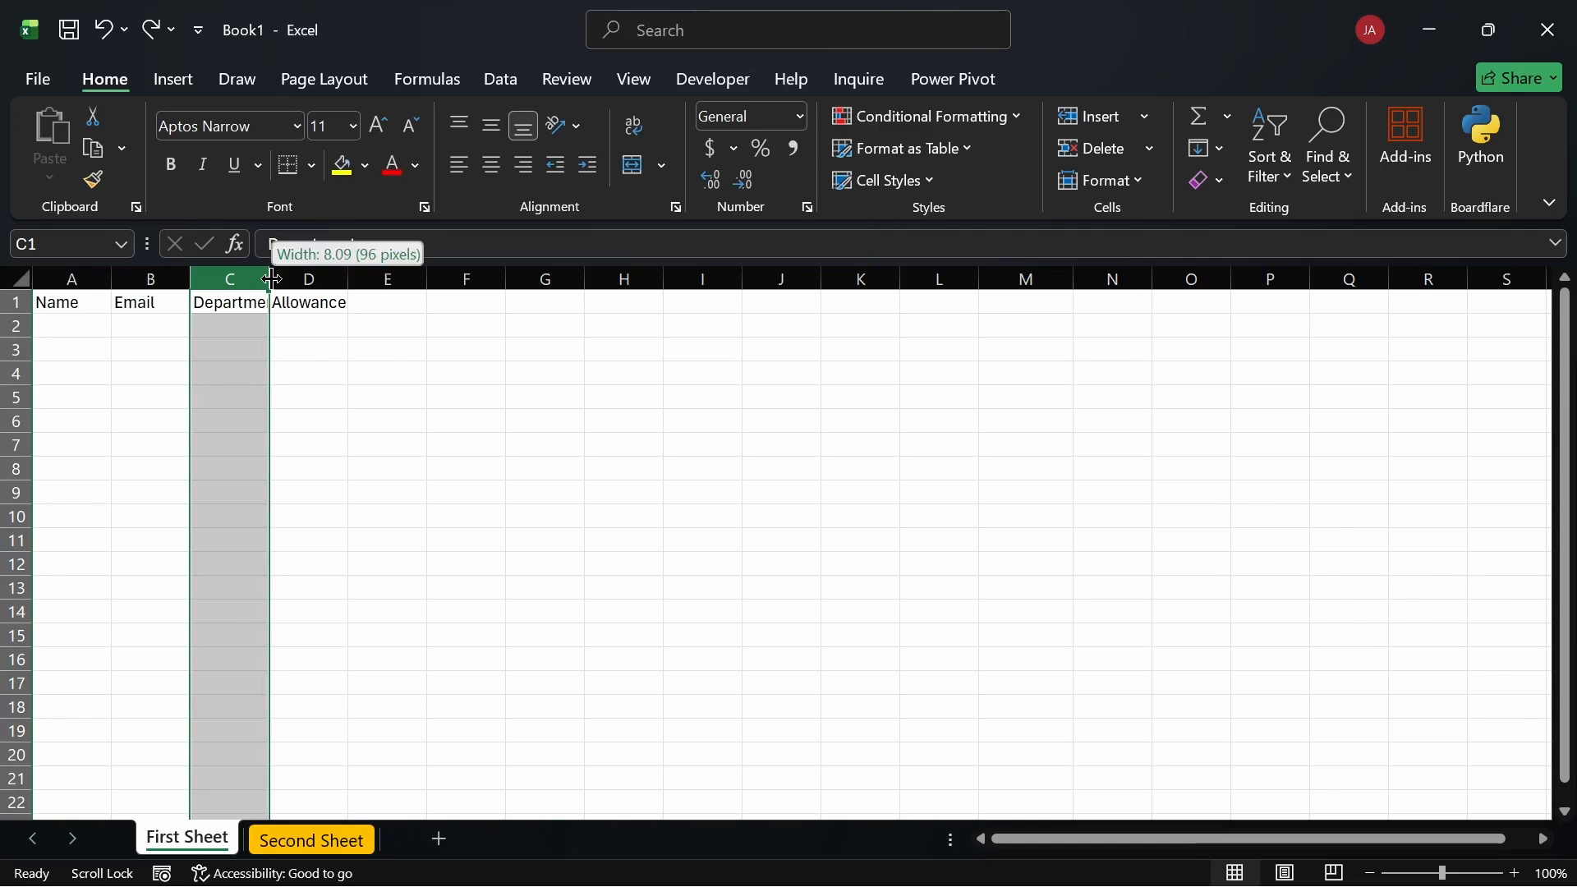
drag(272, 279, 331, 275)
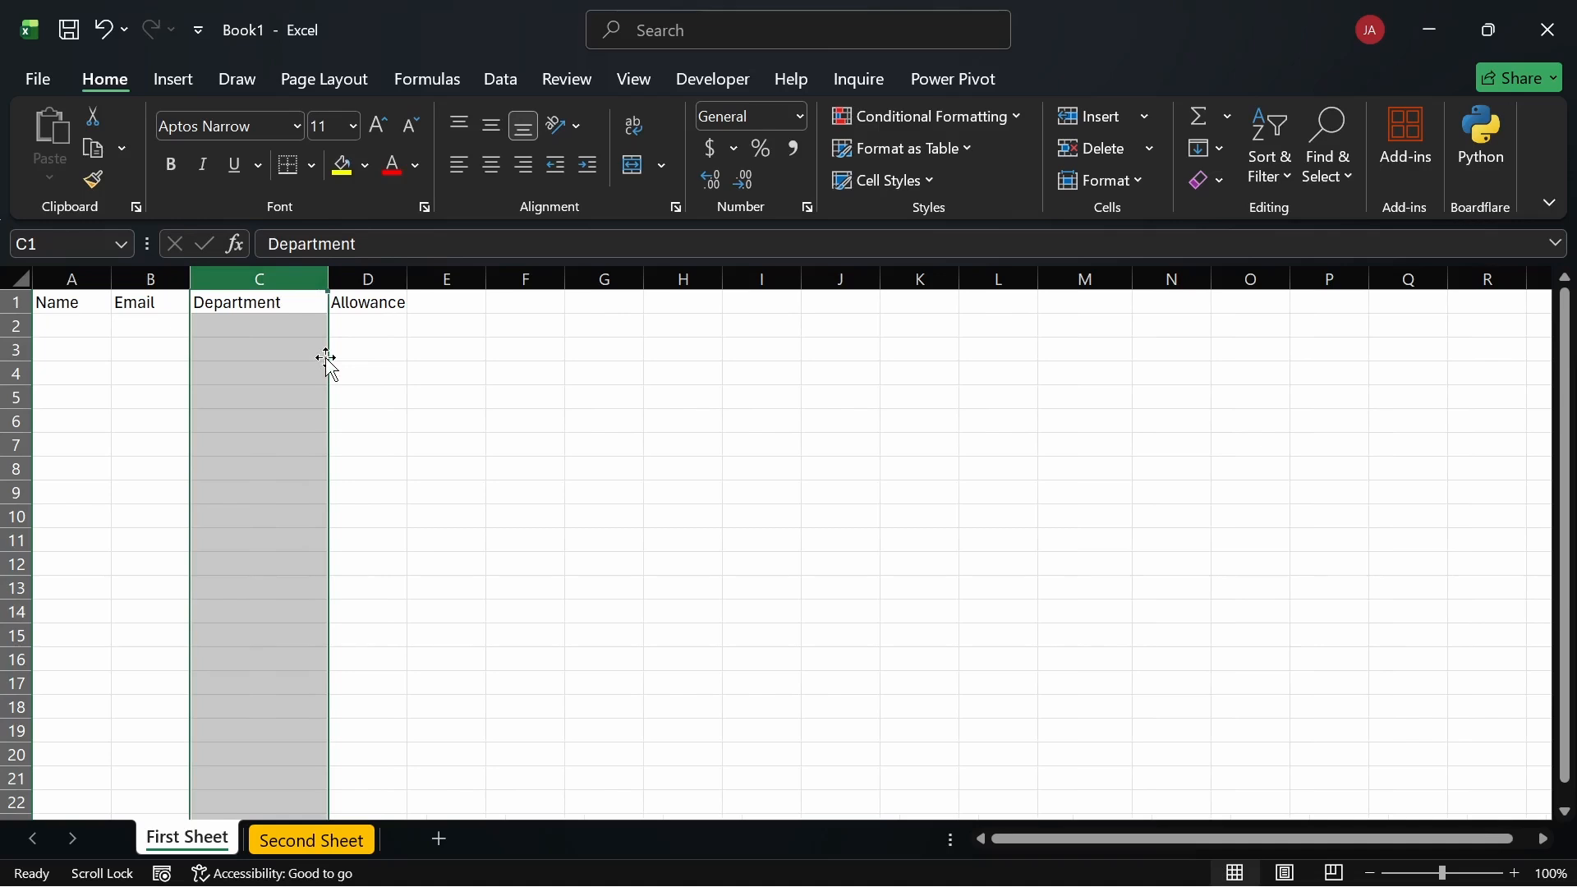
click(356, 346)
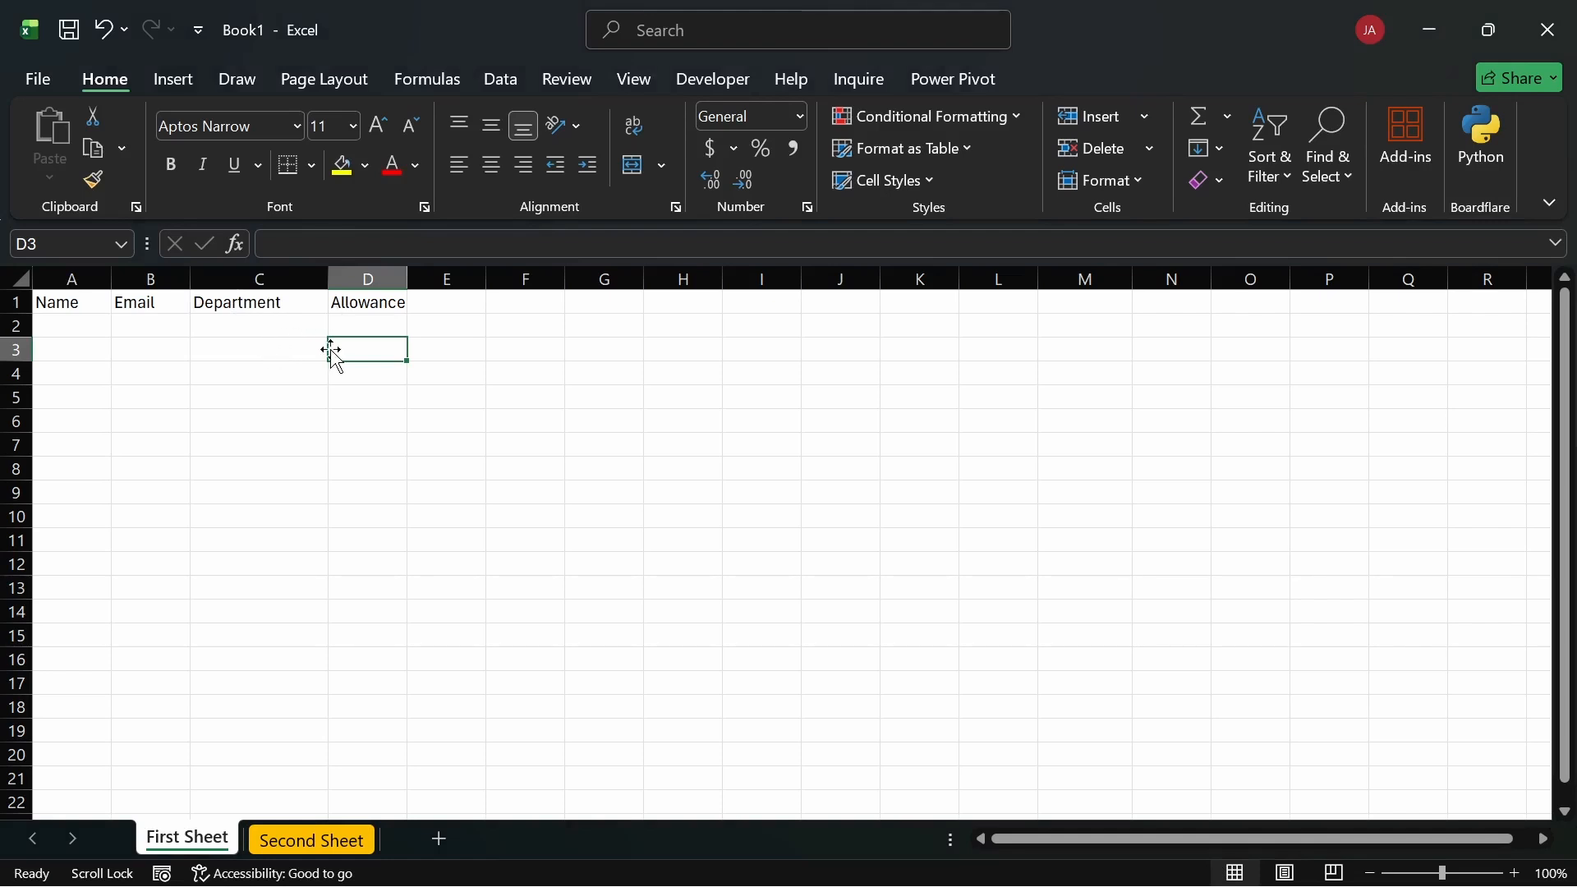
Step: Undo the widening and AutoFit column C to the Department heading instead
click(287, 277)
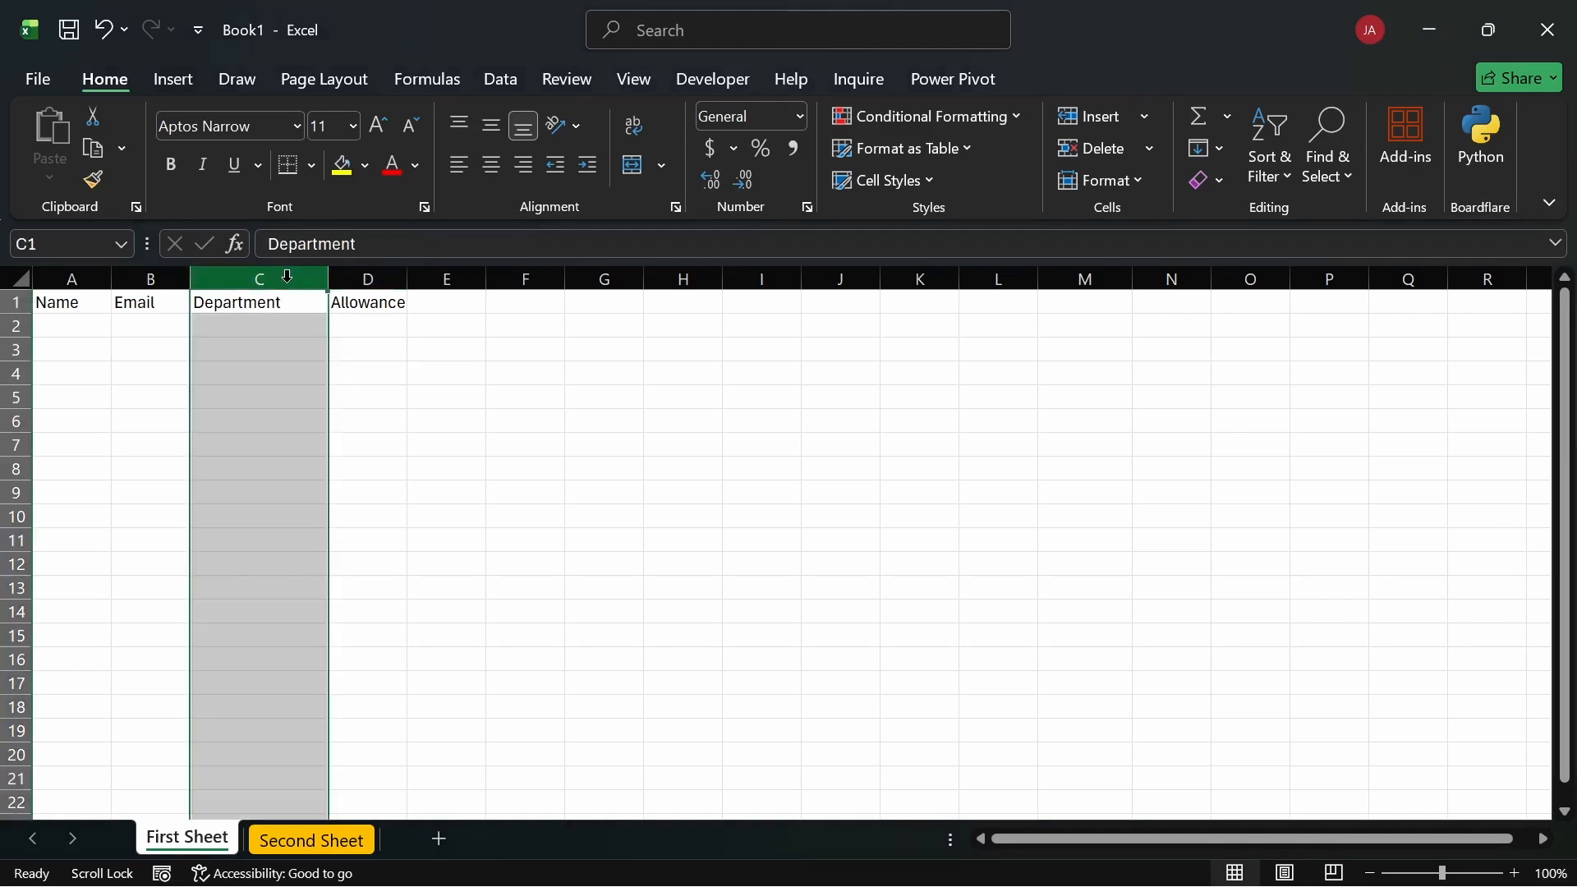
click(423, 407)
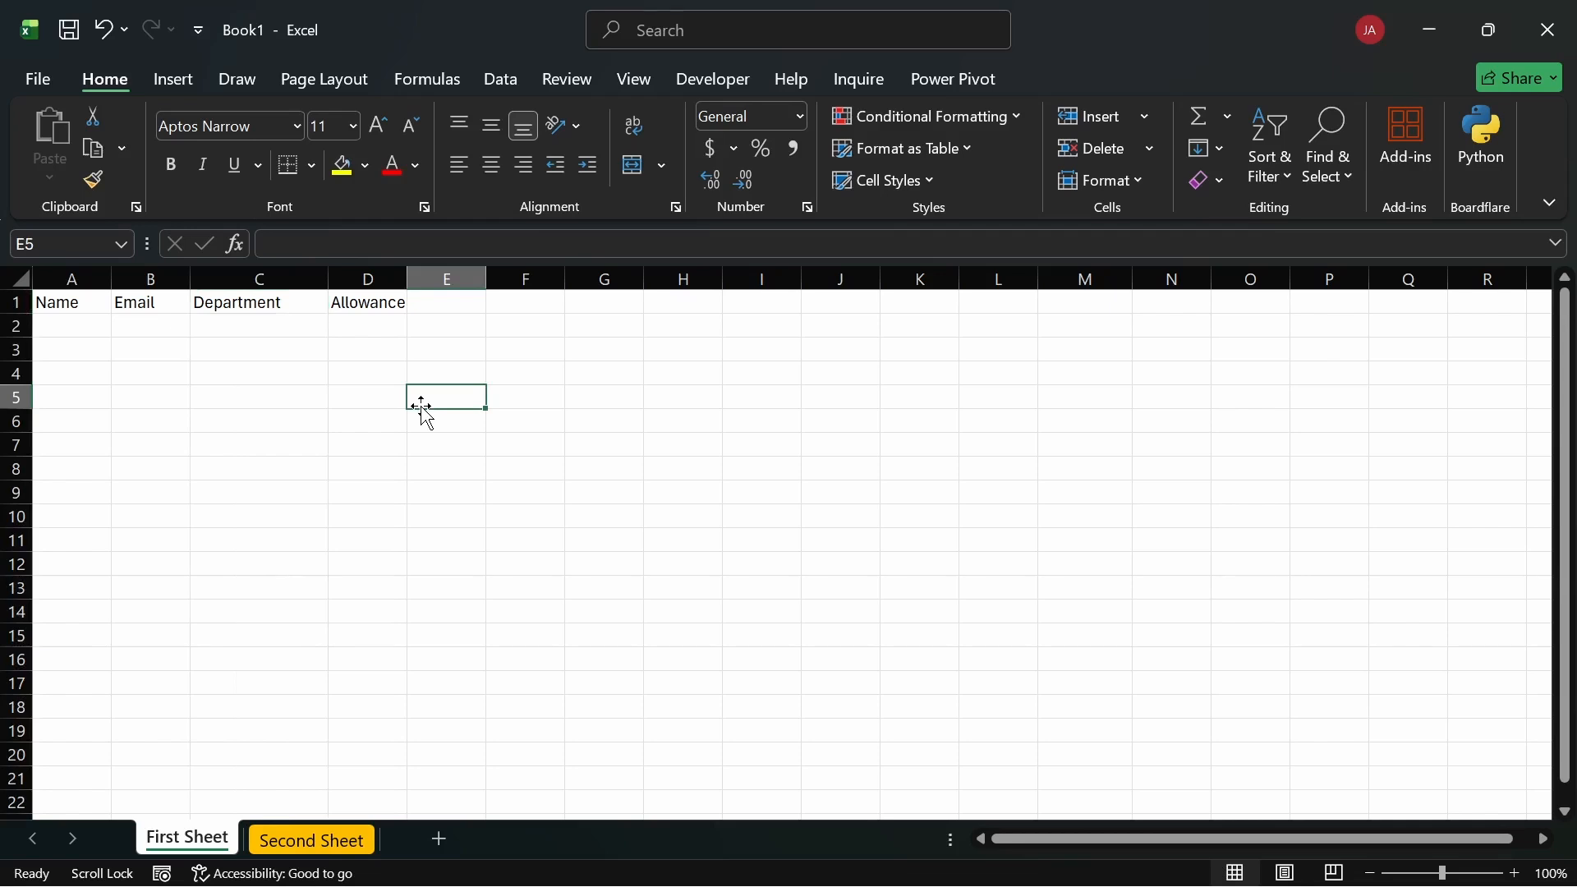
key(ctrl+z)
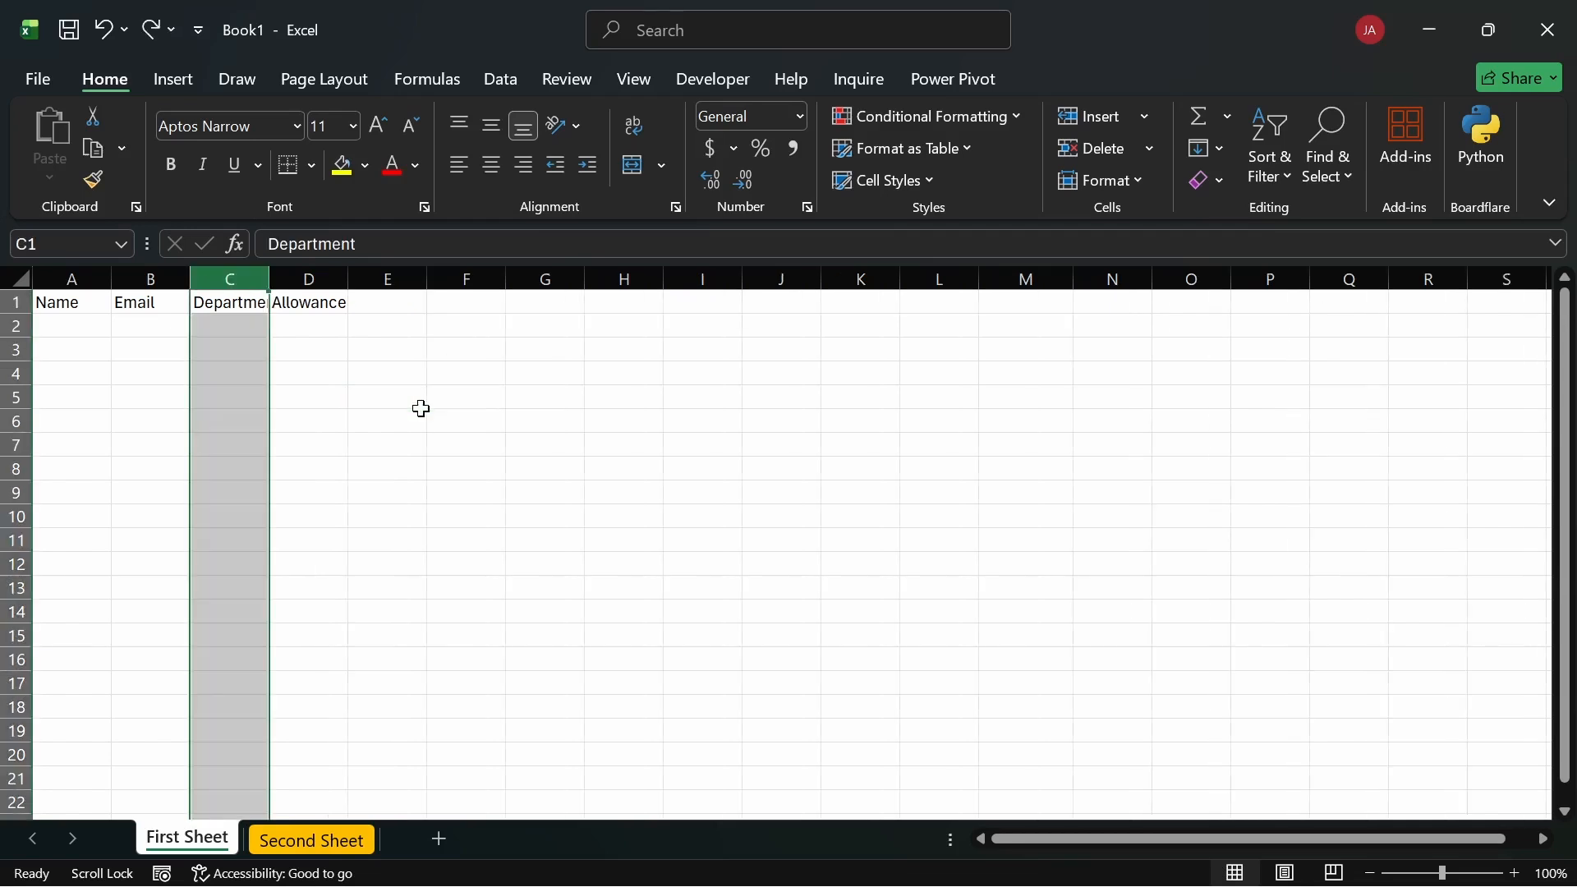
click(318, 387)
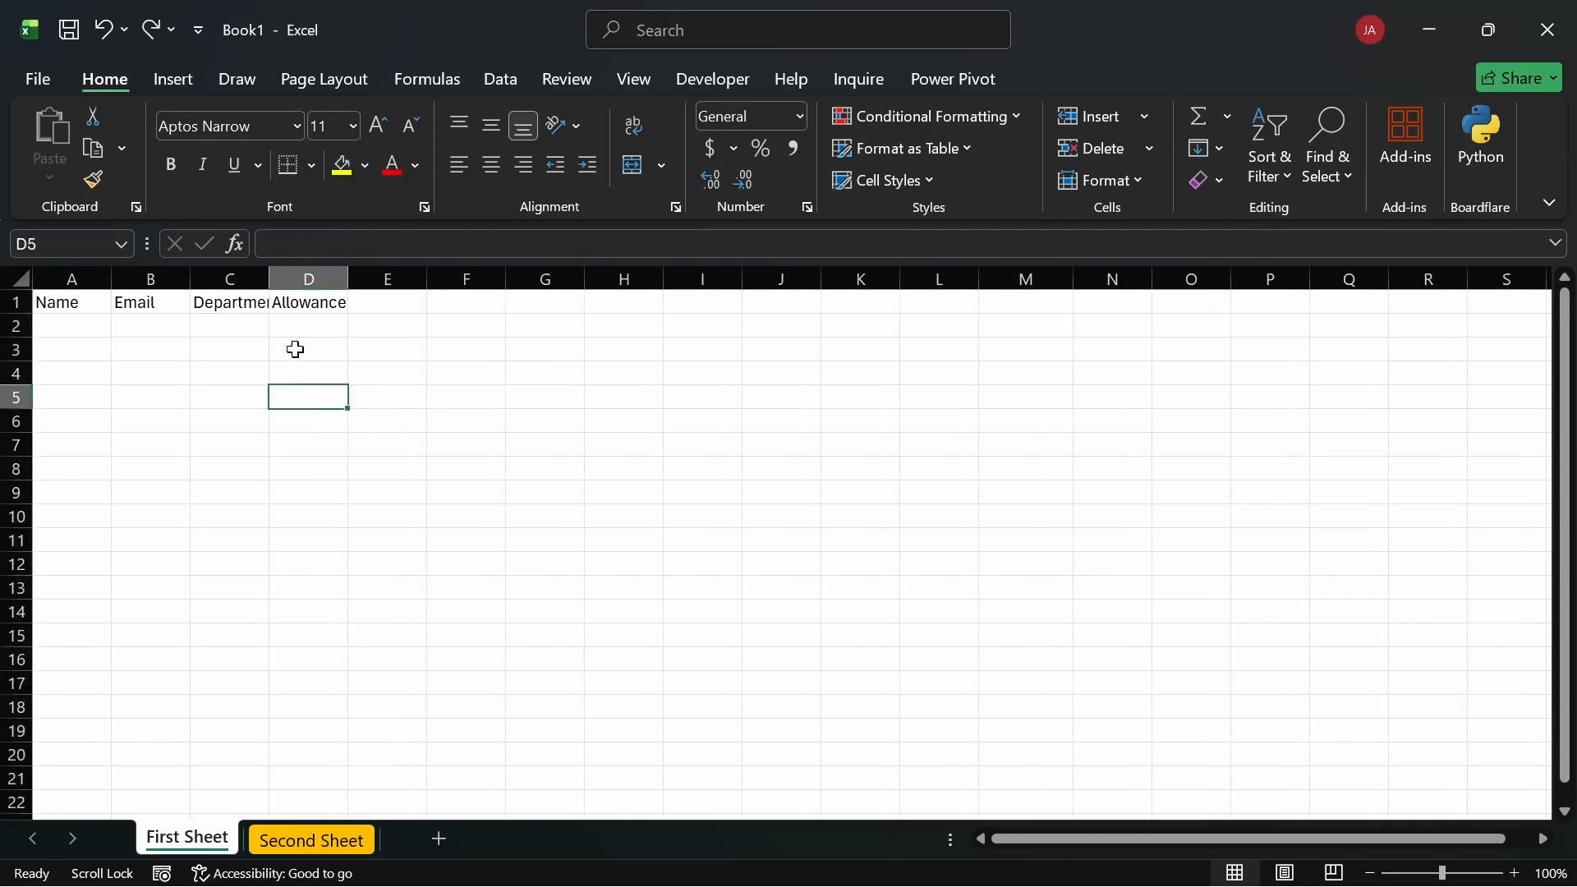
double_click(269, 277)
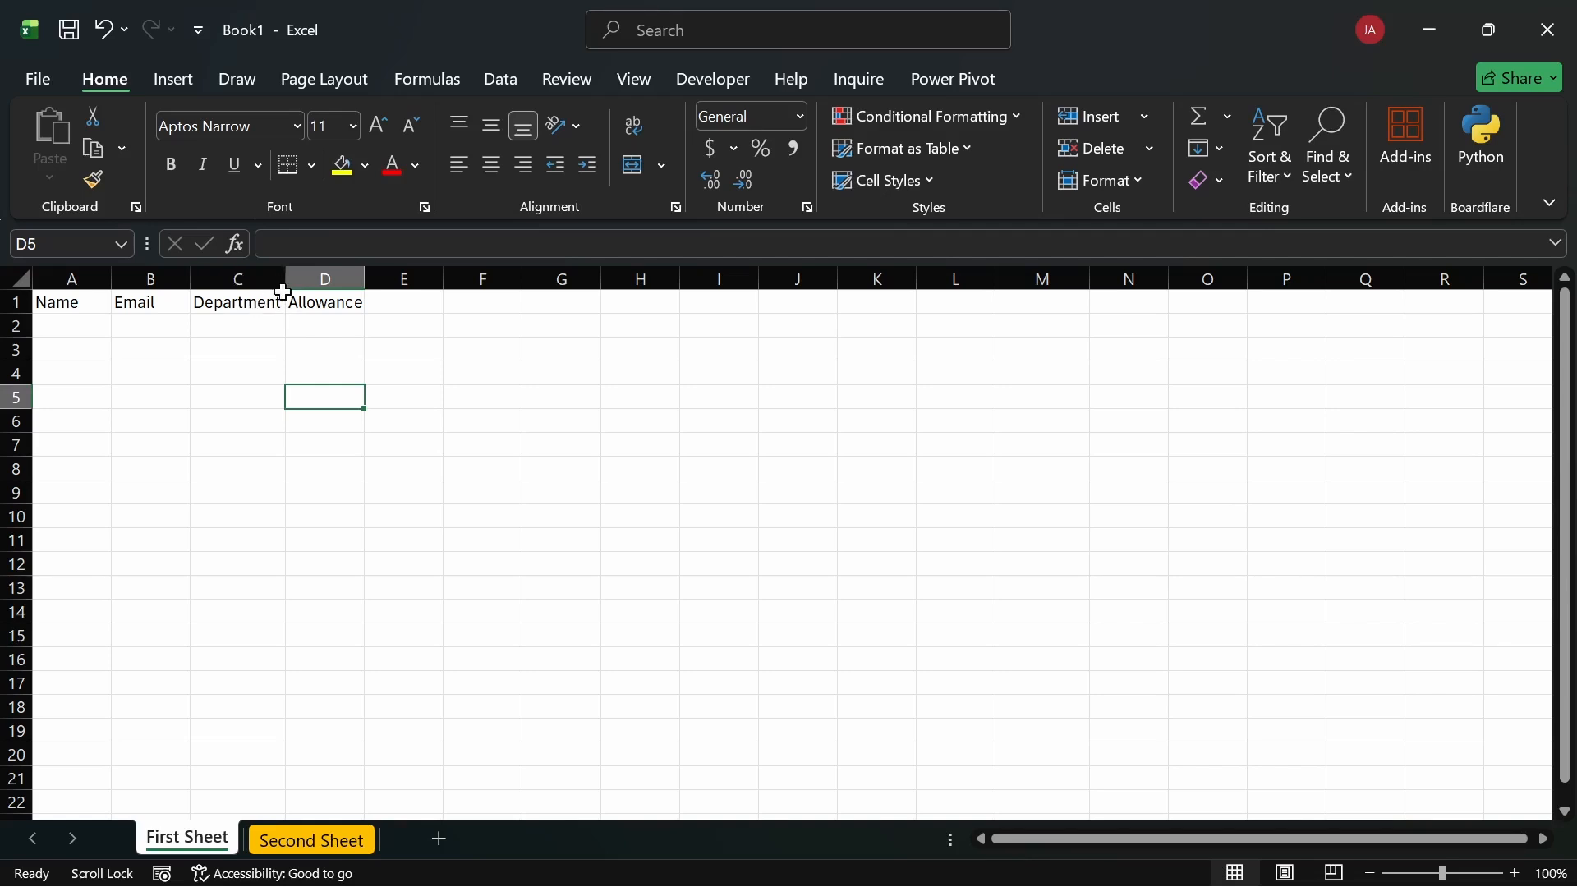
Step: Undo the AutoFit and narrow columns B and A so headings are cut off
key(ctrl+z)
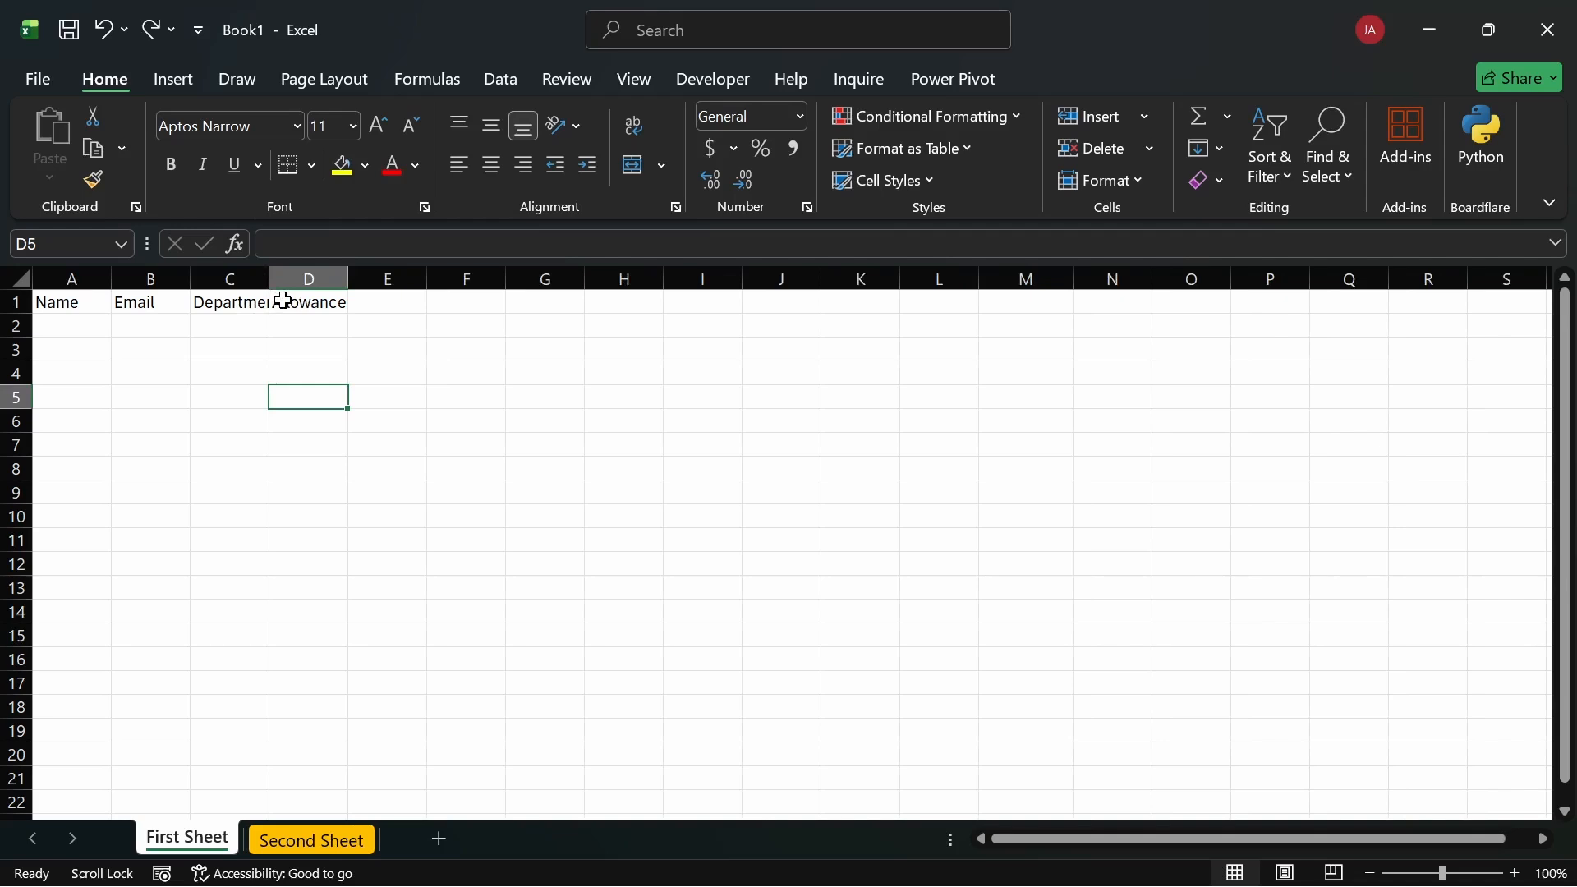
drag(190, 278, 72, 275)
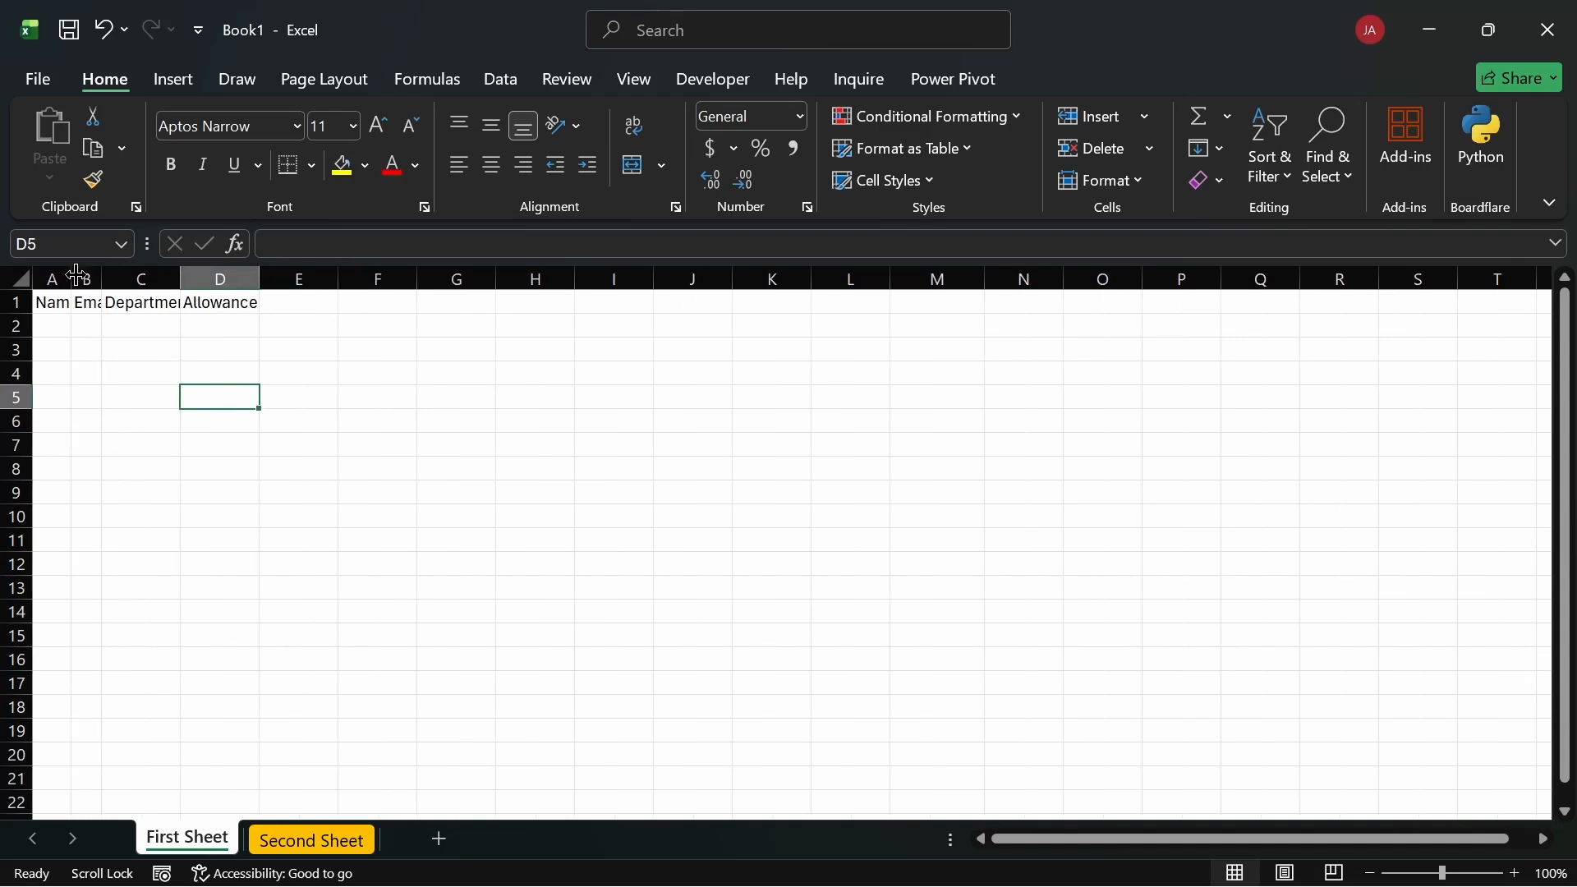
drag(260, 278, 231, 277)
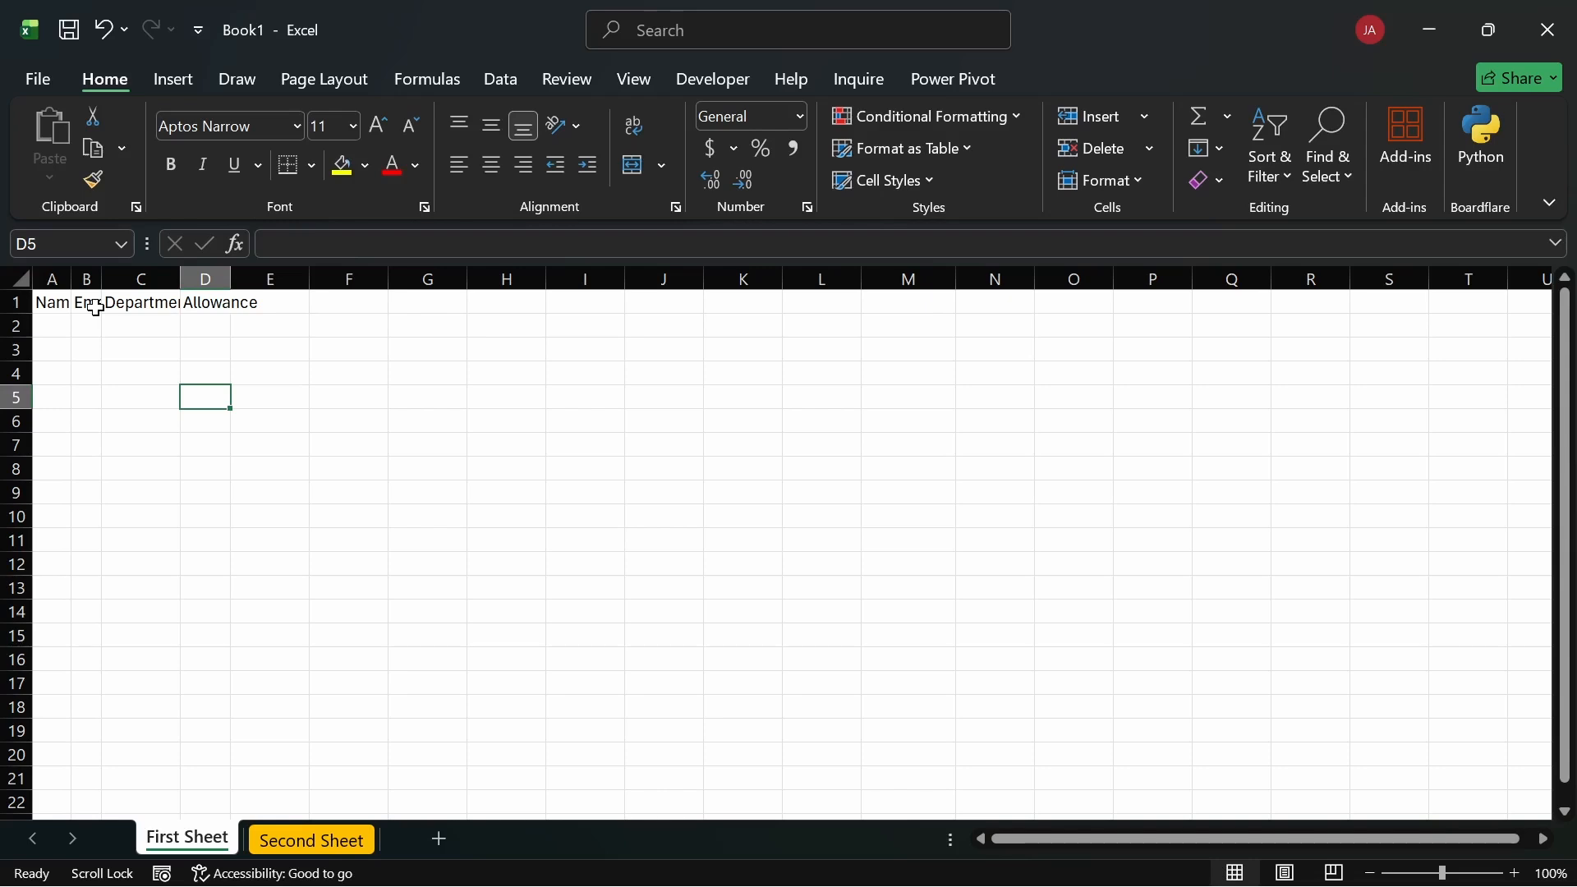
Step: Select the whole sheet and AutoFit all columns to their headings, retrying it several times
click(26, 282)
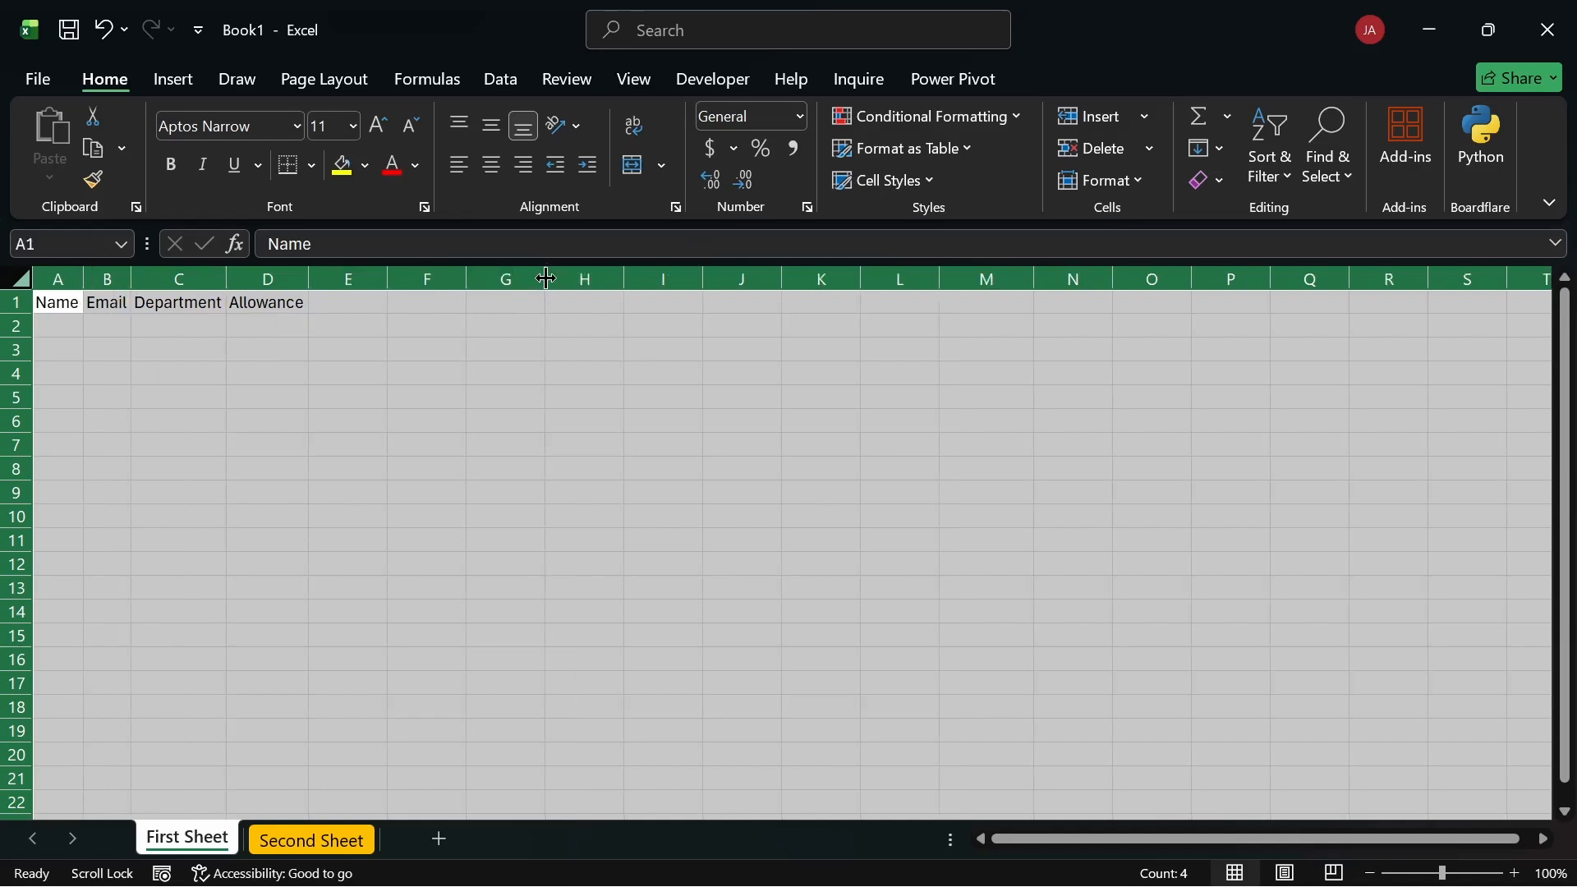
double_click(546, 278)
click(424, 320)
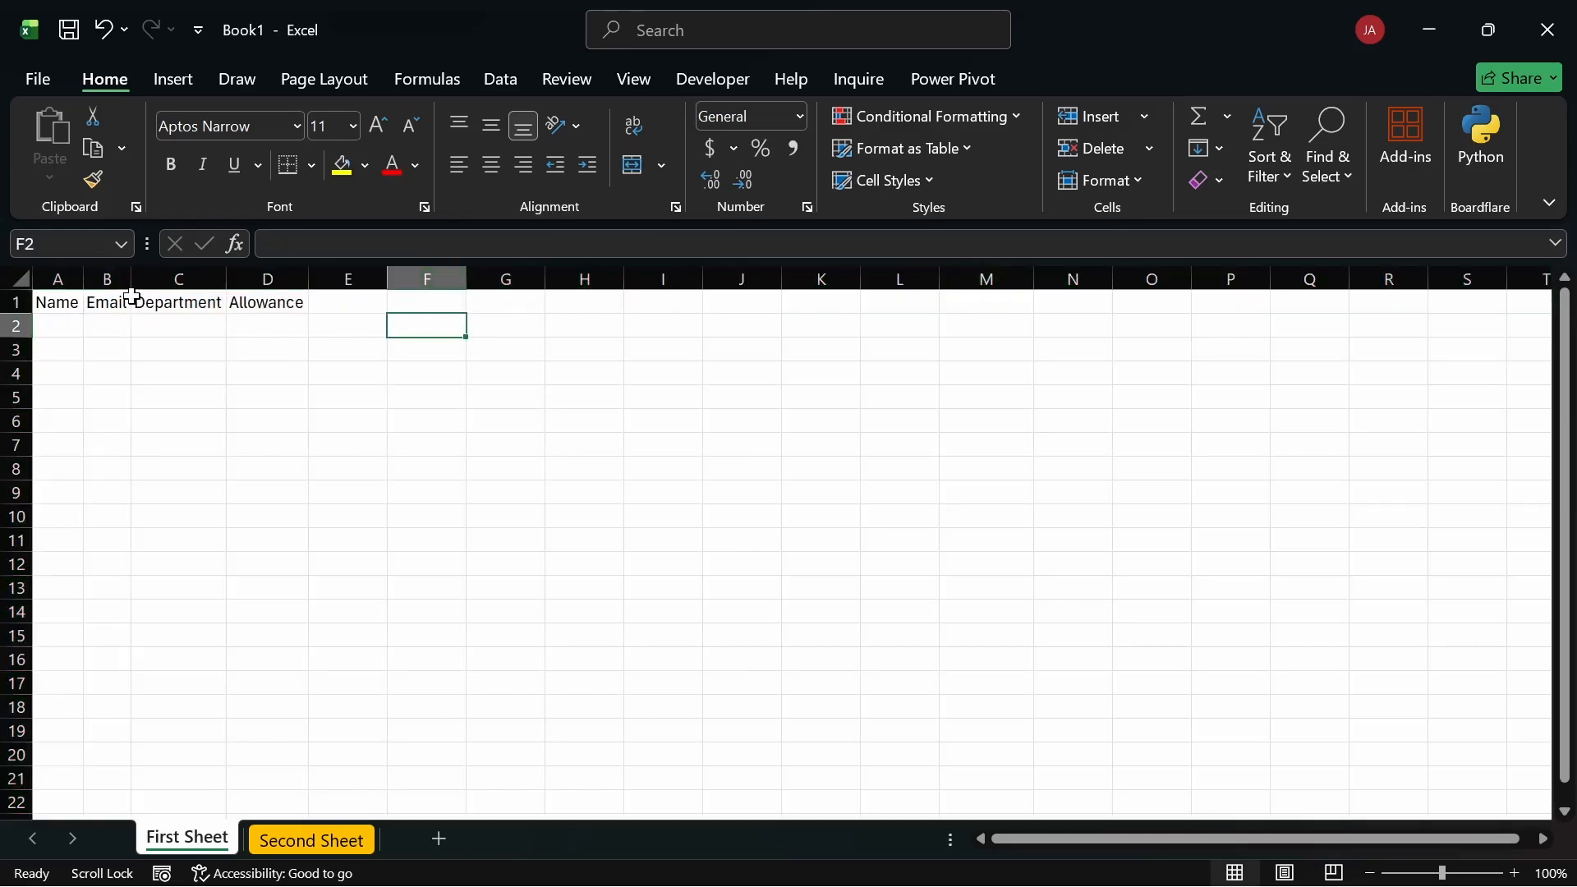
key(ctrl+z)
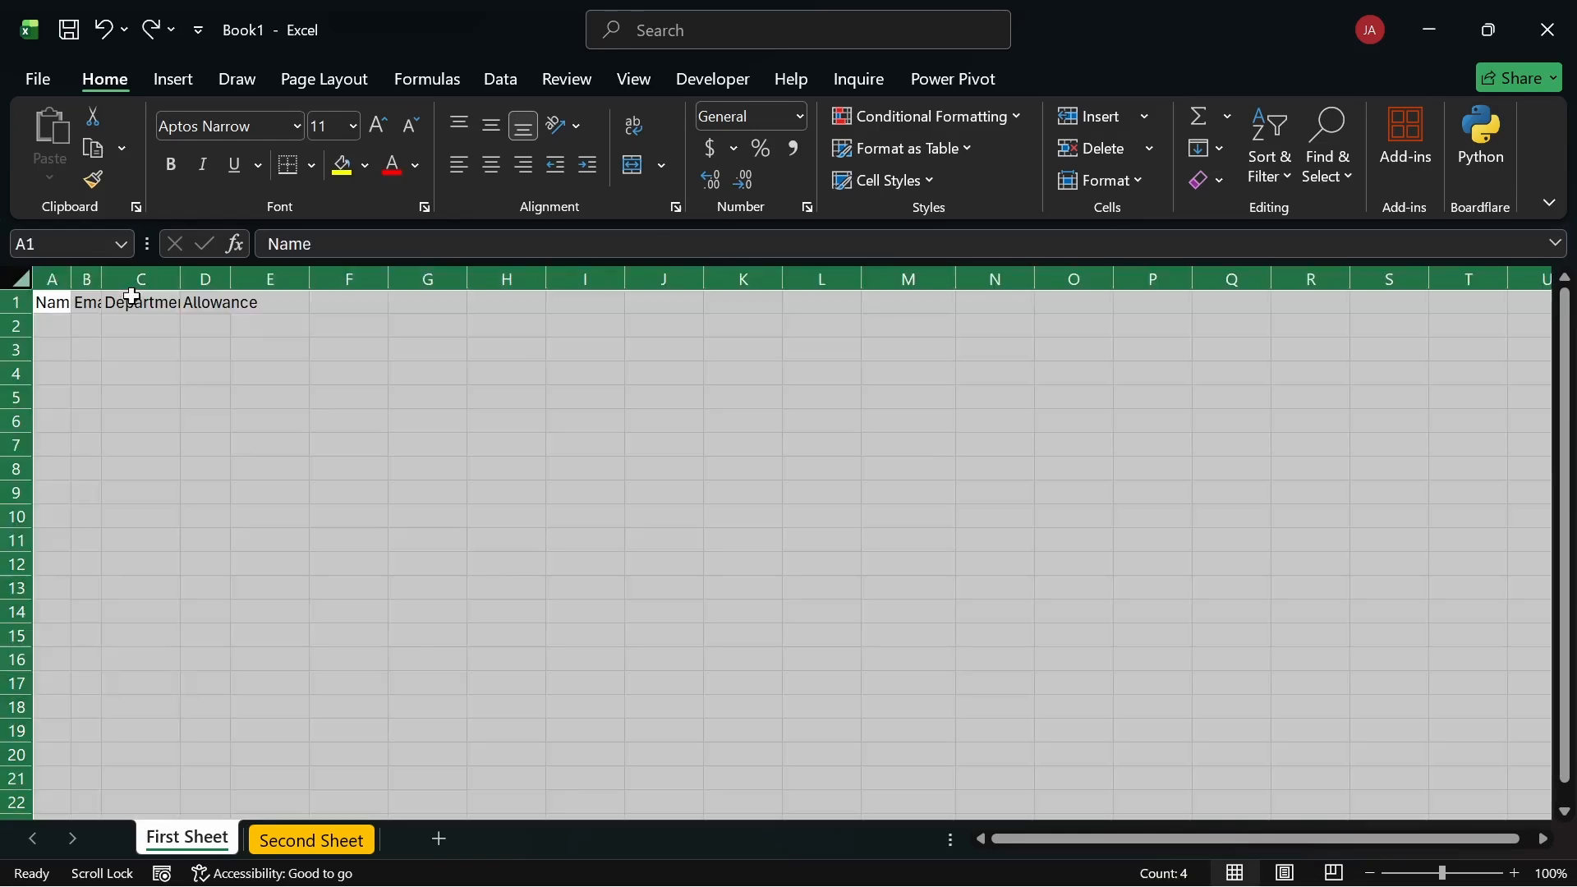
double_click(548, 280)
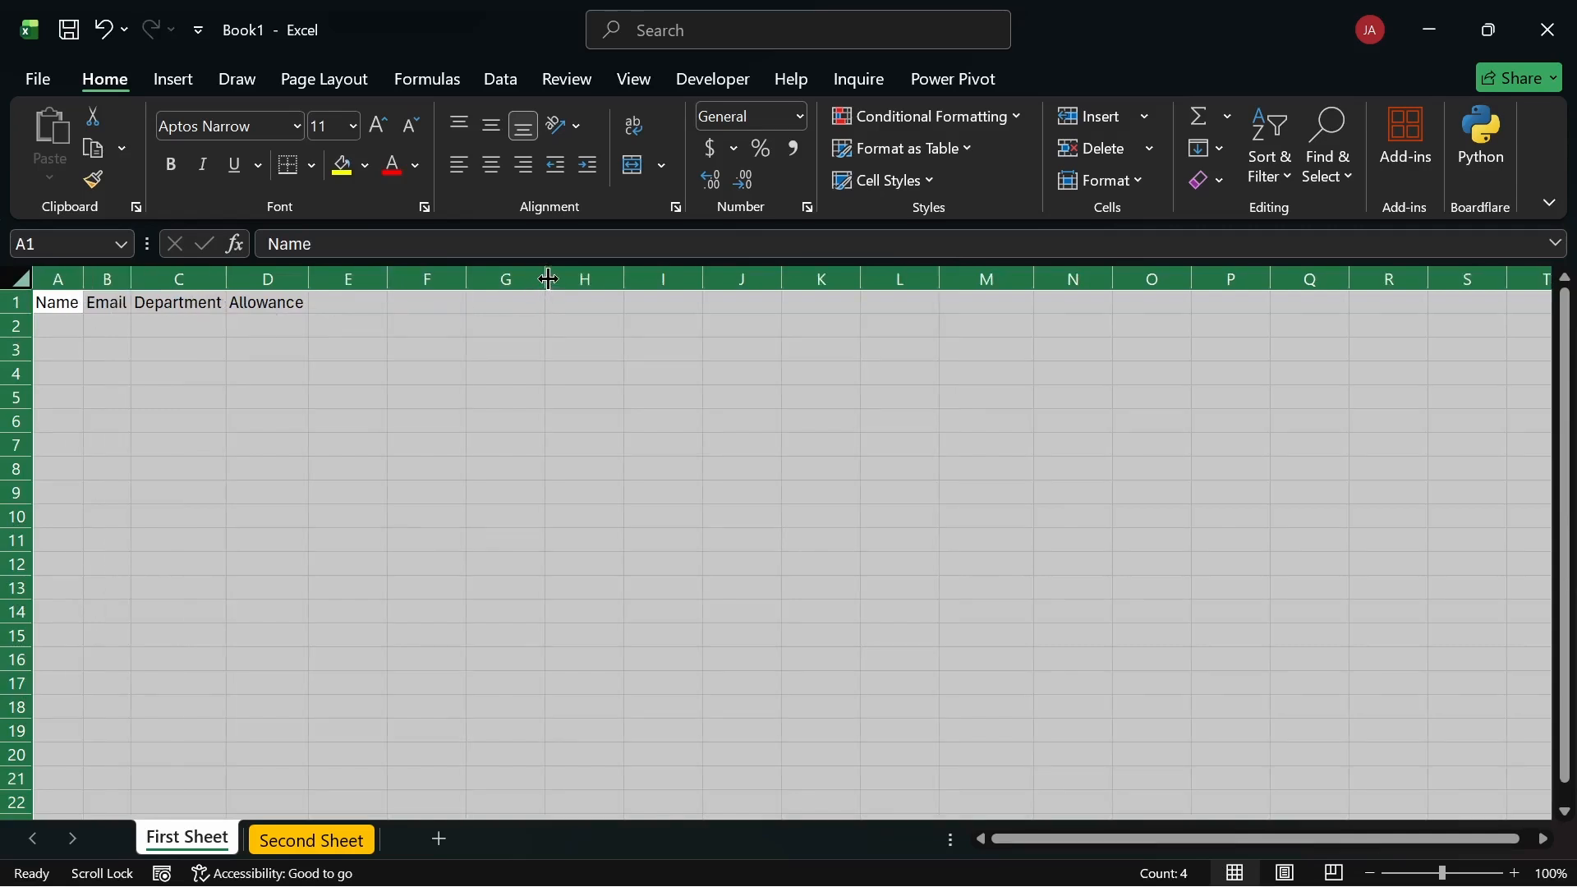
key(ctrl+z)
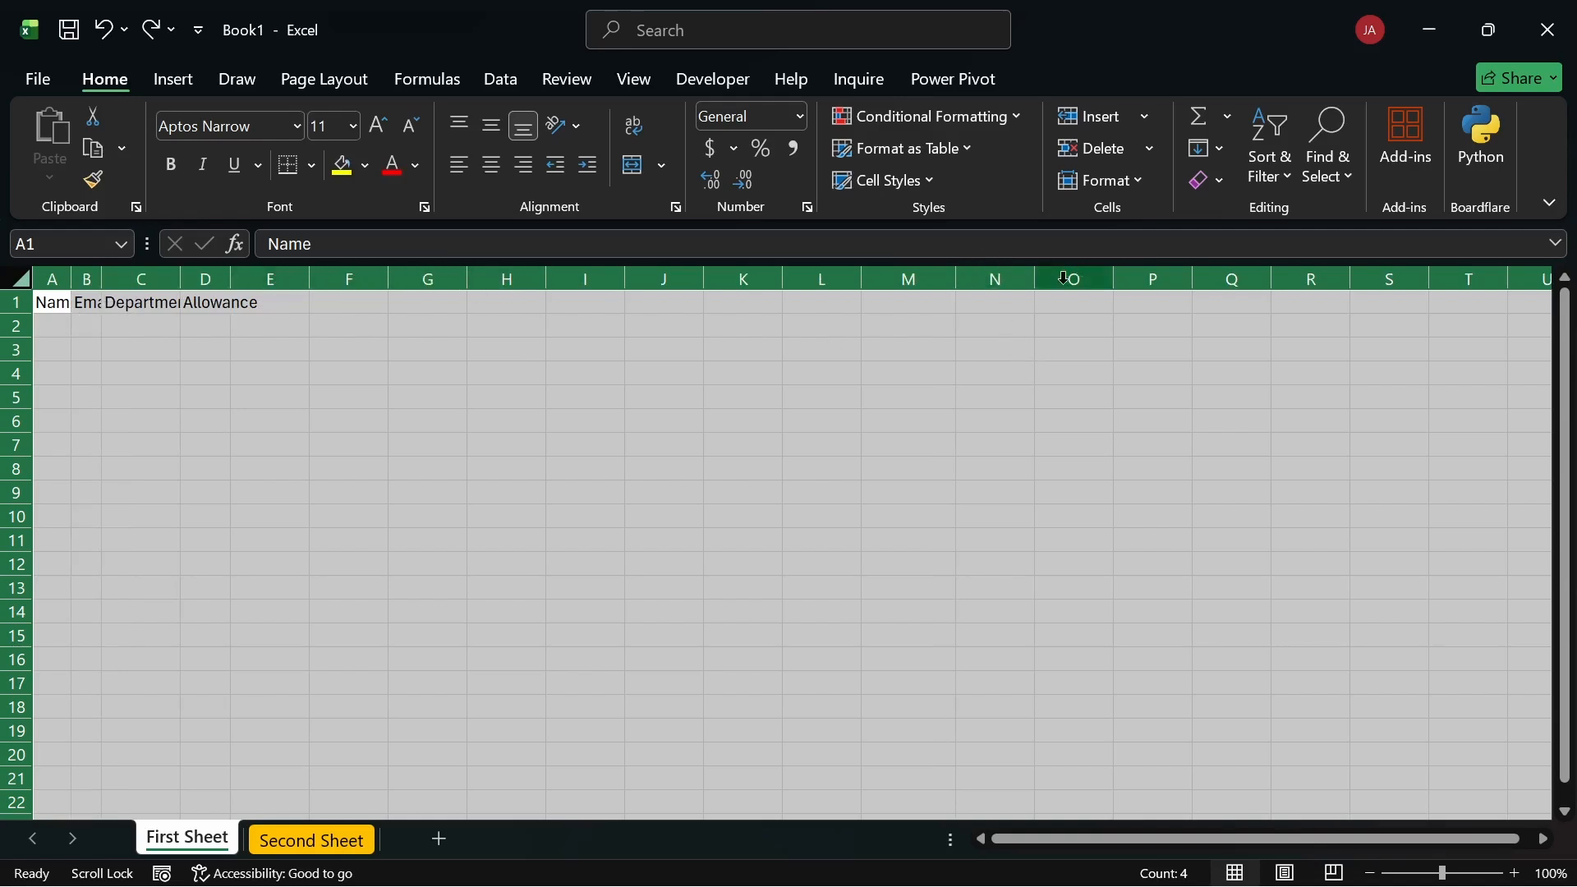
double_click(1034, 282)
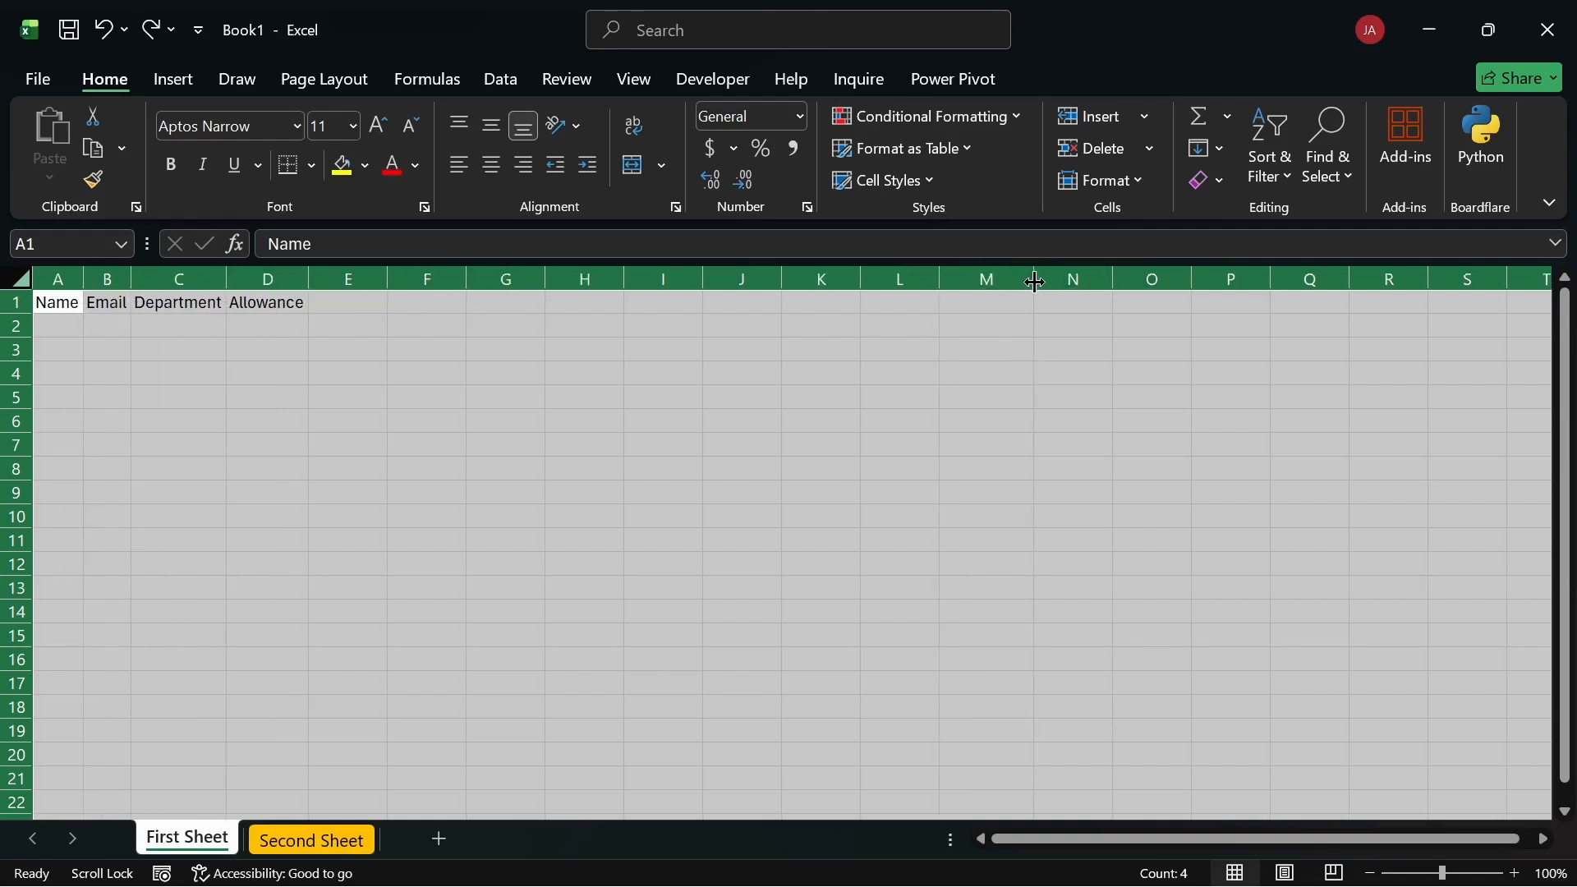
click(530, 355)
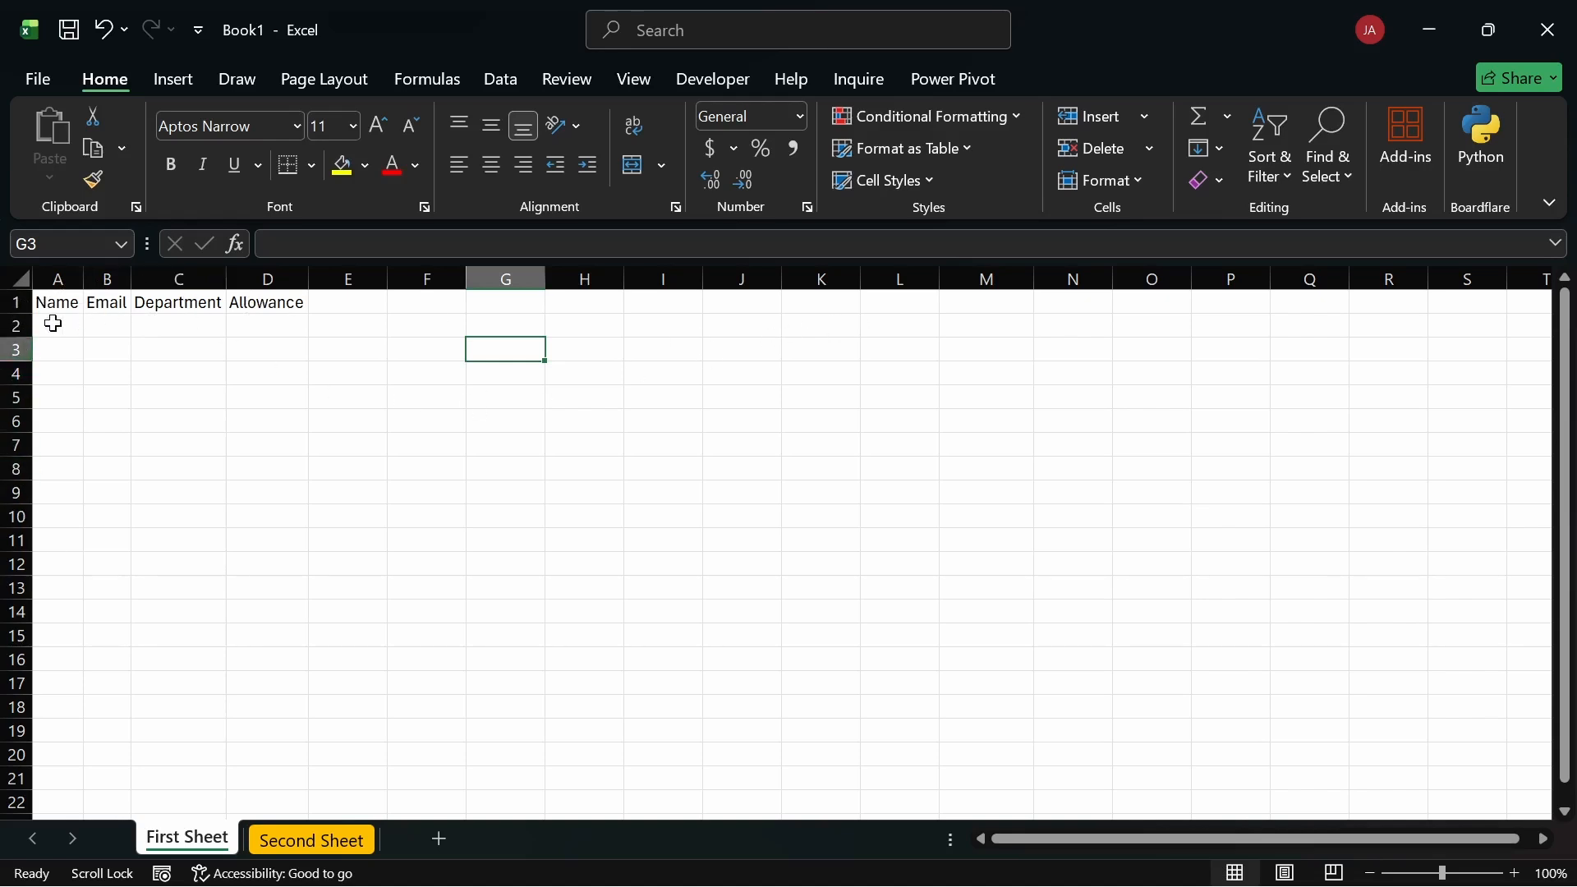
mouse_move(21, 308)
mouse_down()
mouse_move(17, 328)
mouse_move(14, 294)
mouse_up()
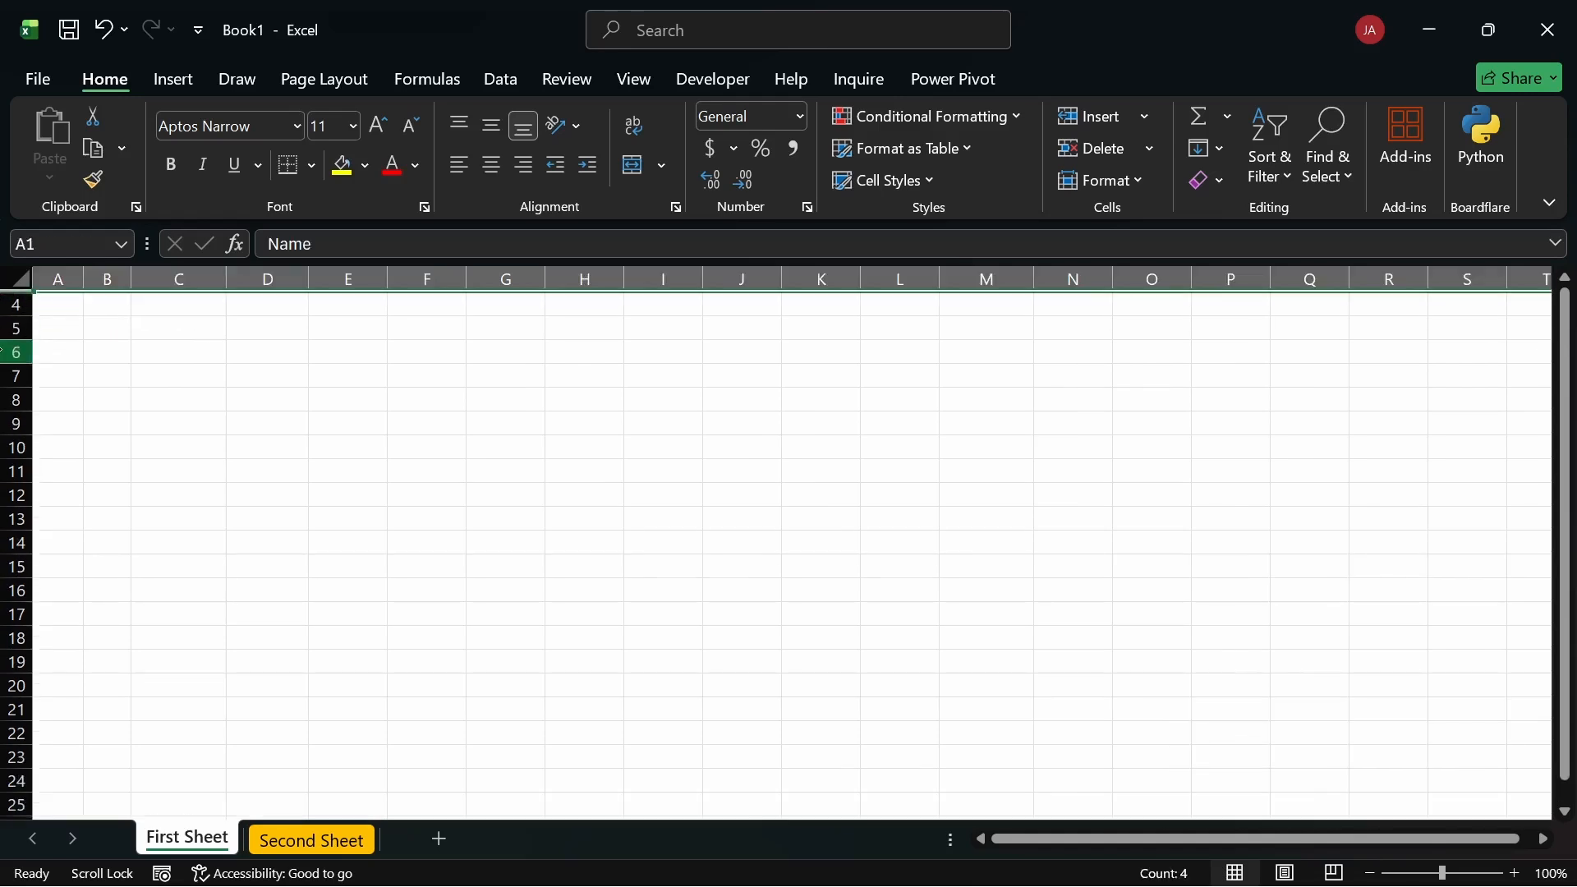
drag(9, 362, 12, 312)
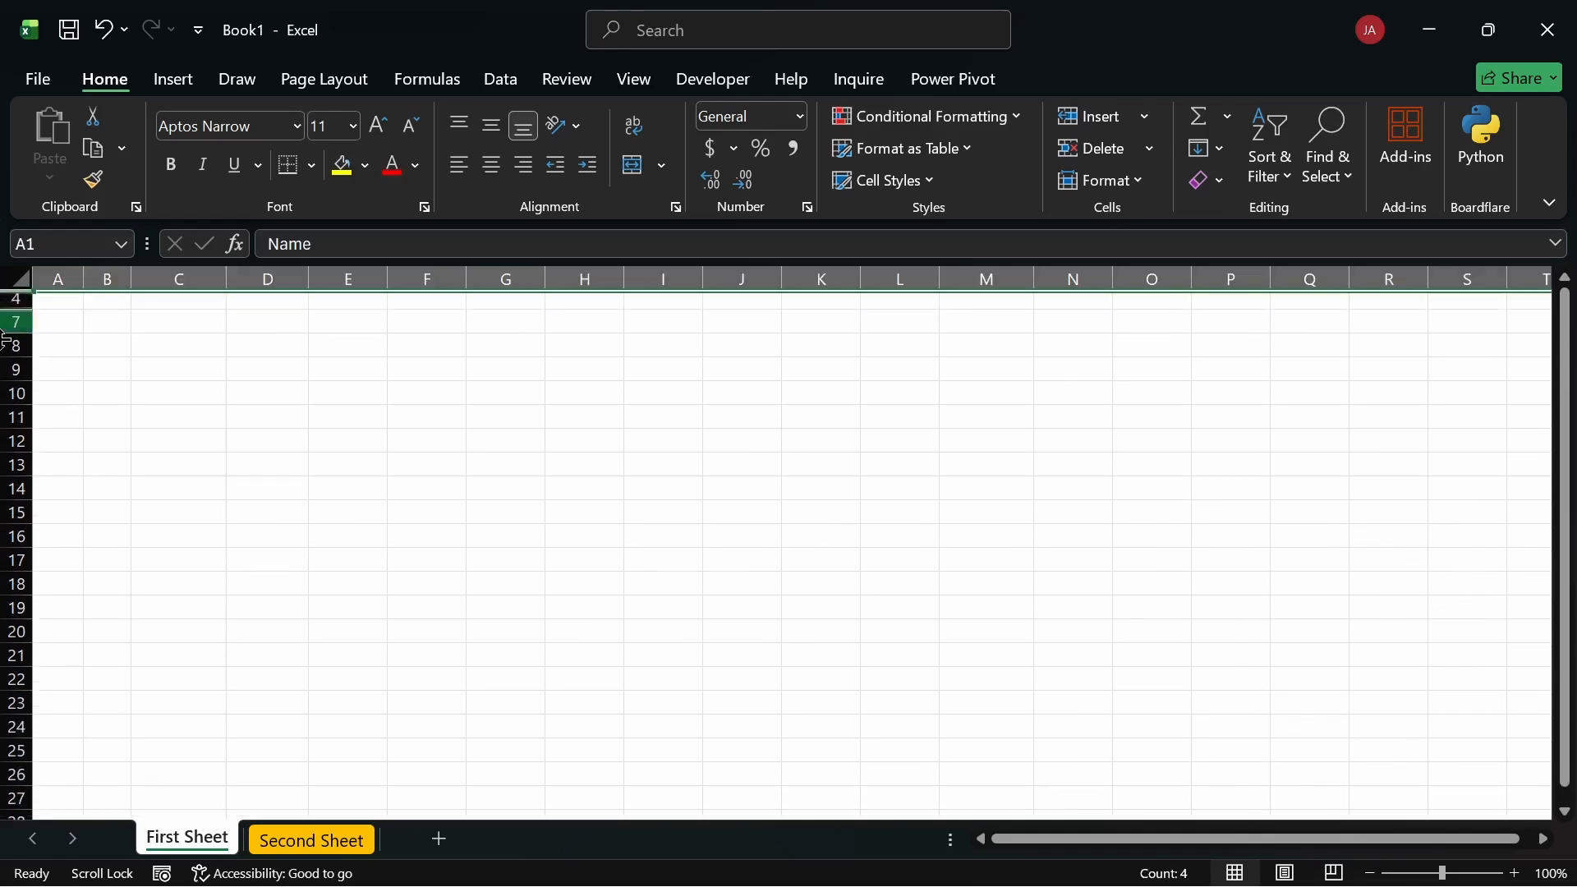
click(90, 323)
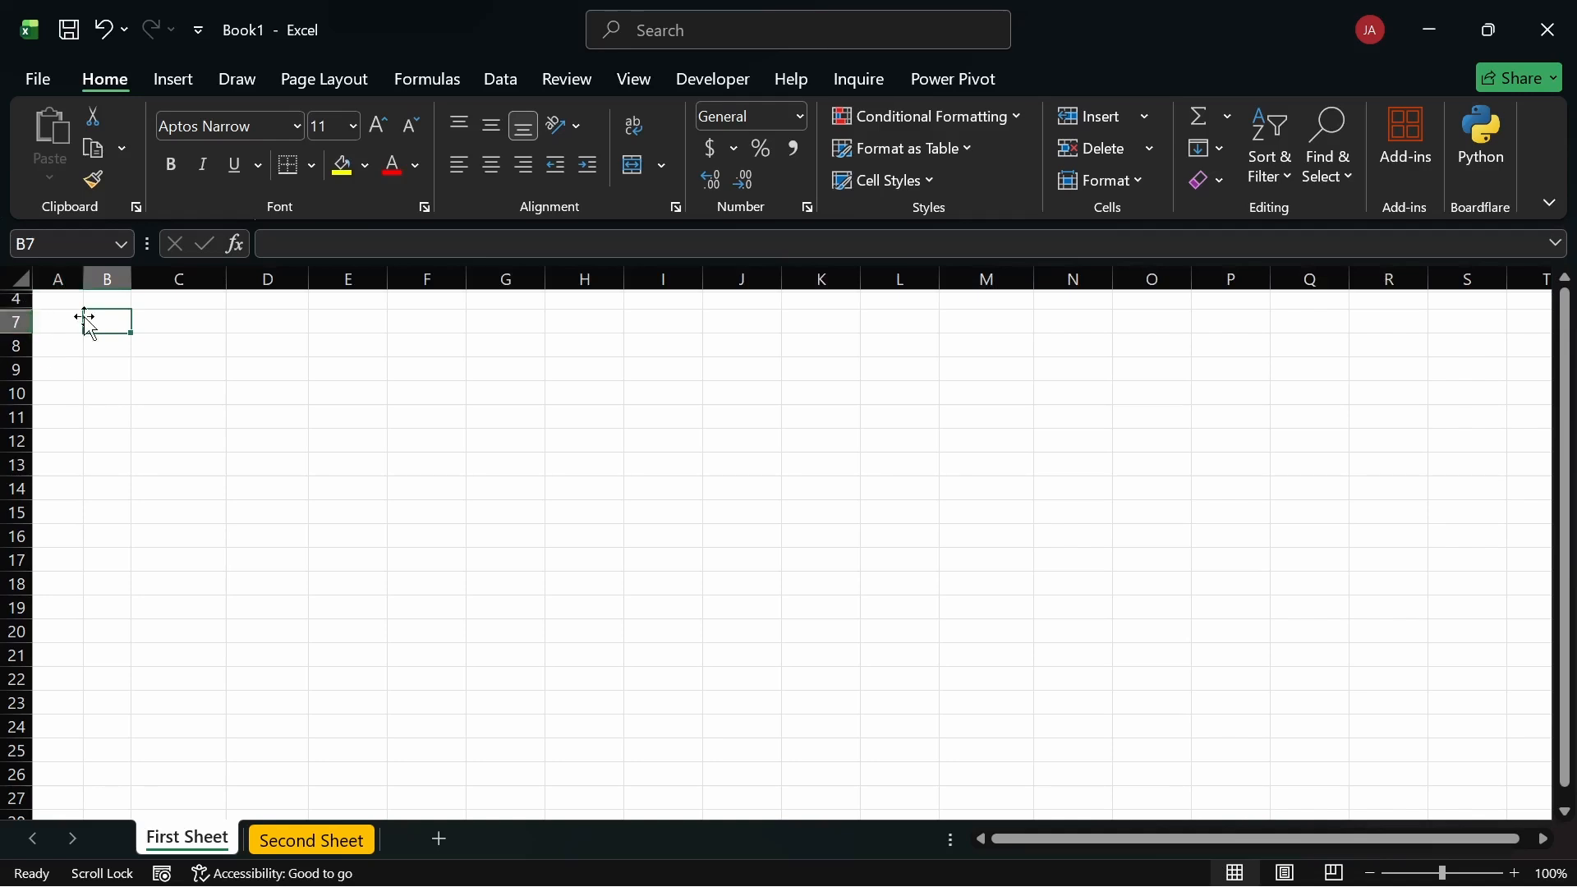
click(19, 280)
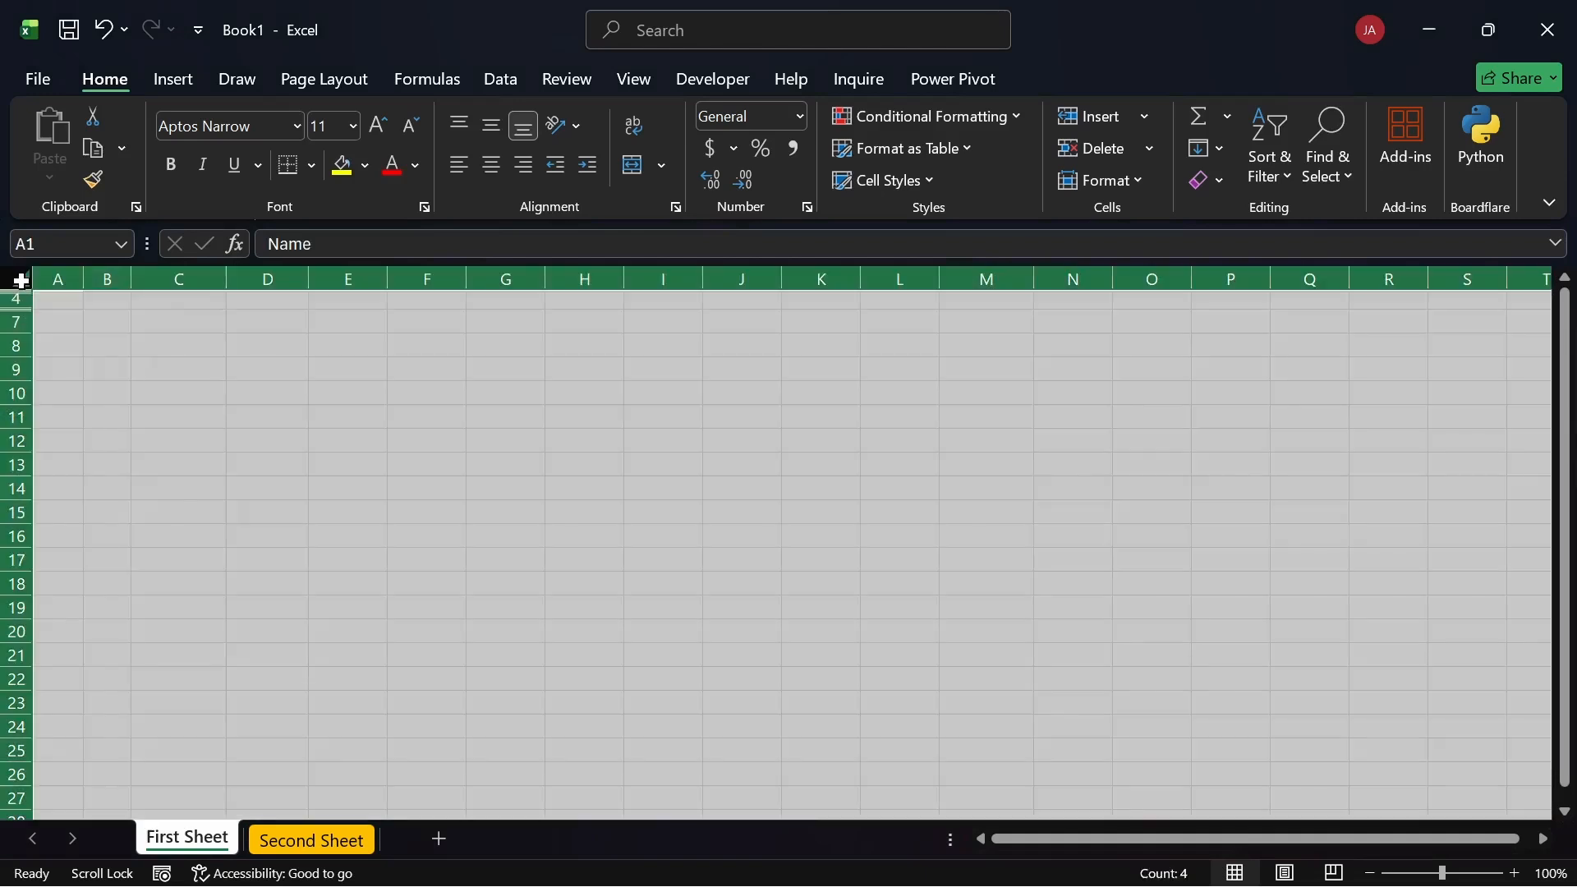
double_click(16, 450)
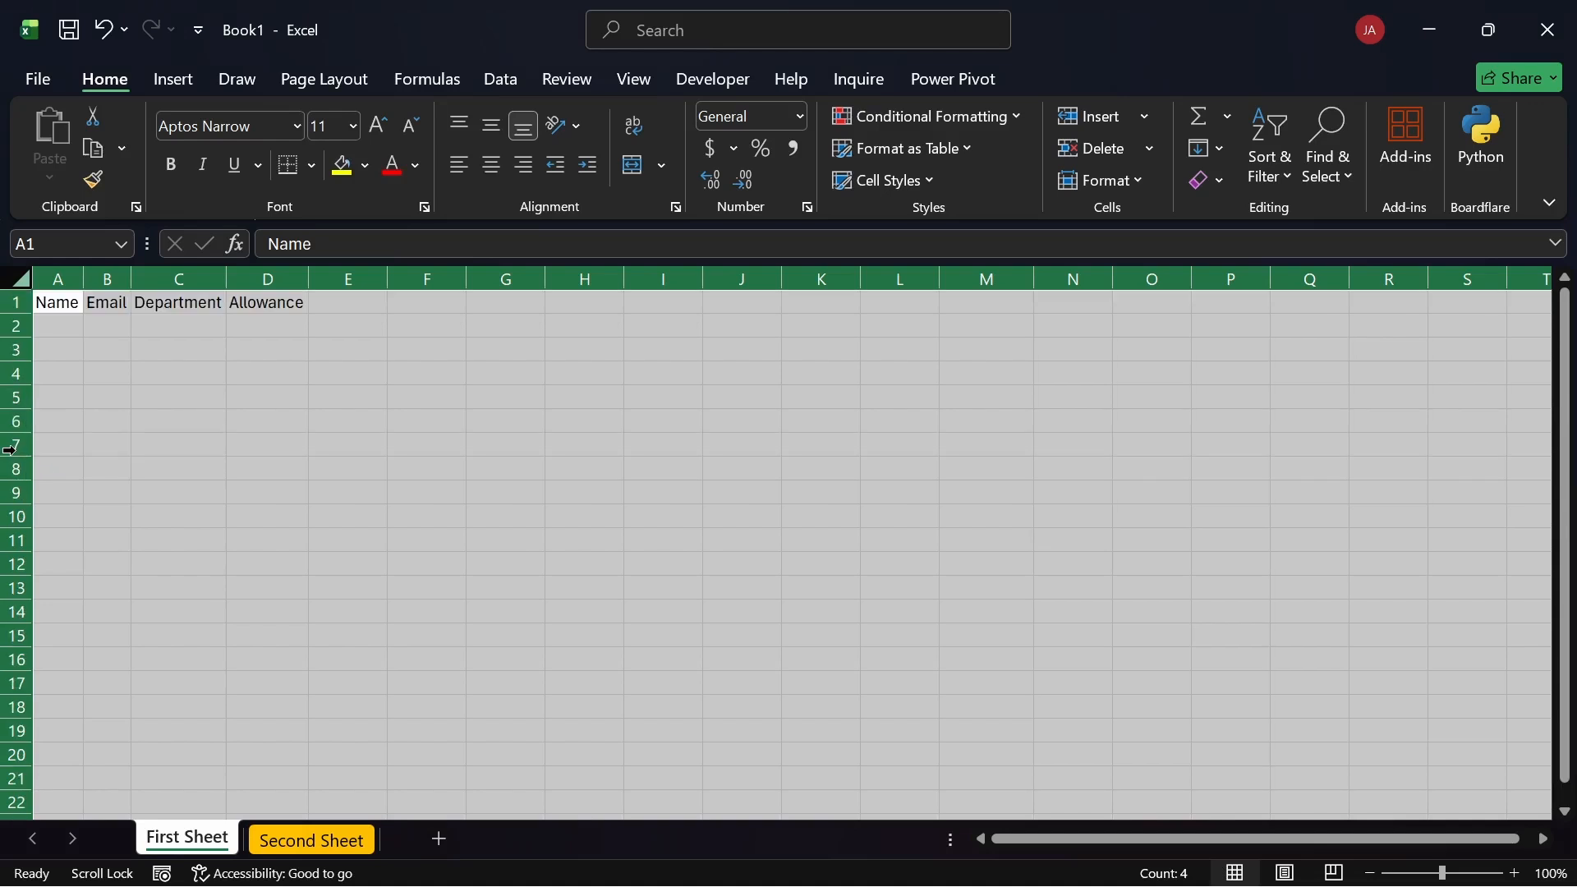
click(181, 336)
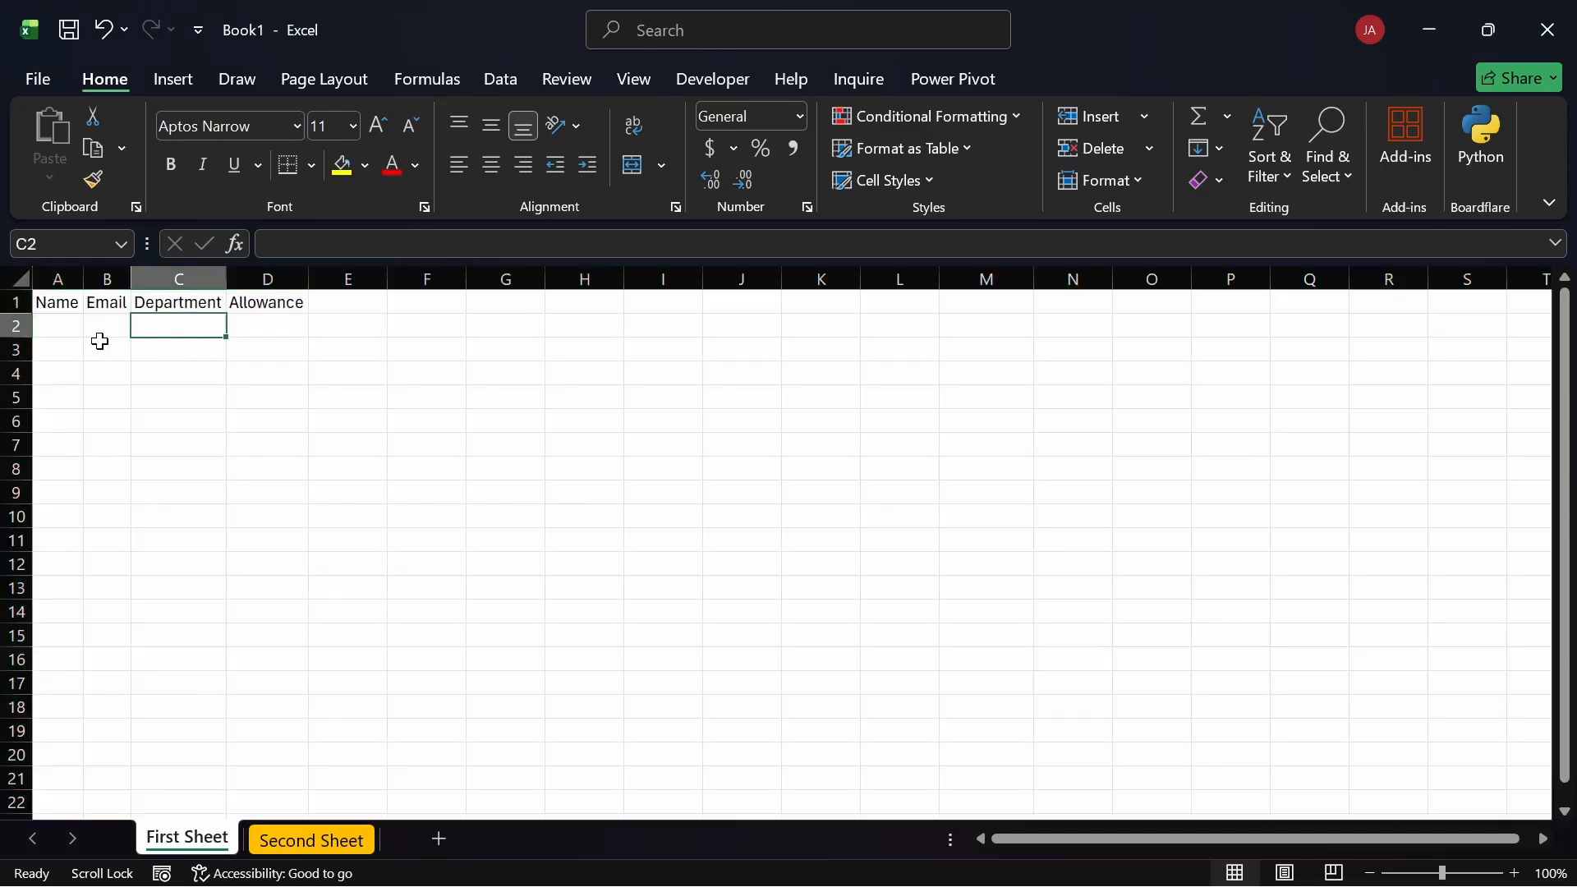
drag(25, 338, 25, 382)
key(ctrl+z)
click(271, 342)
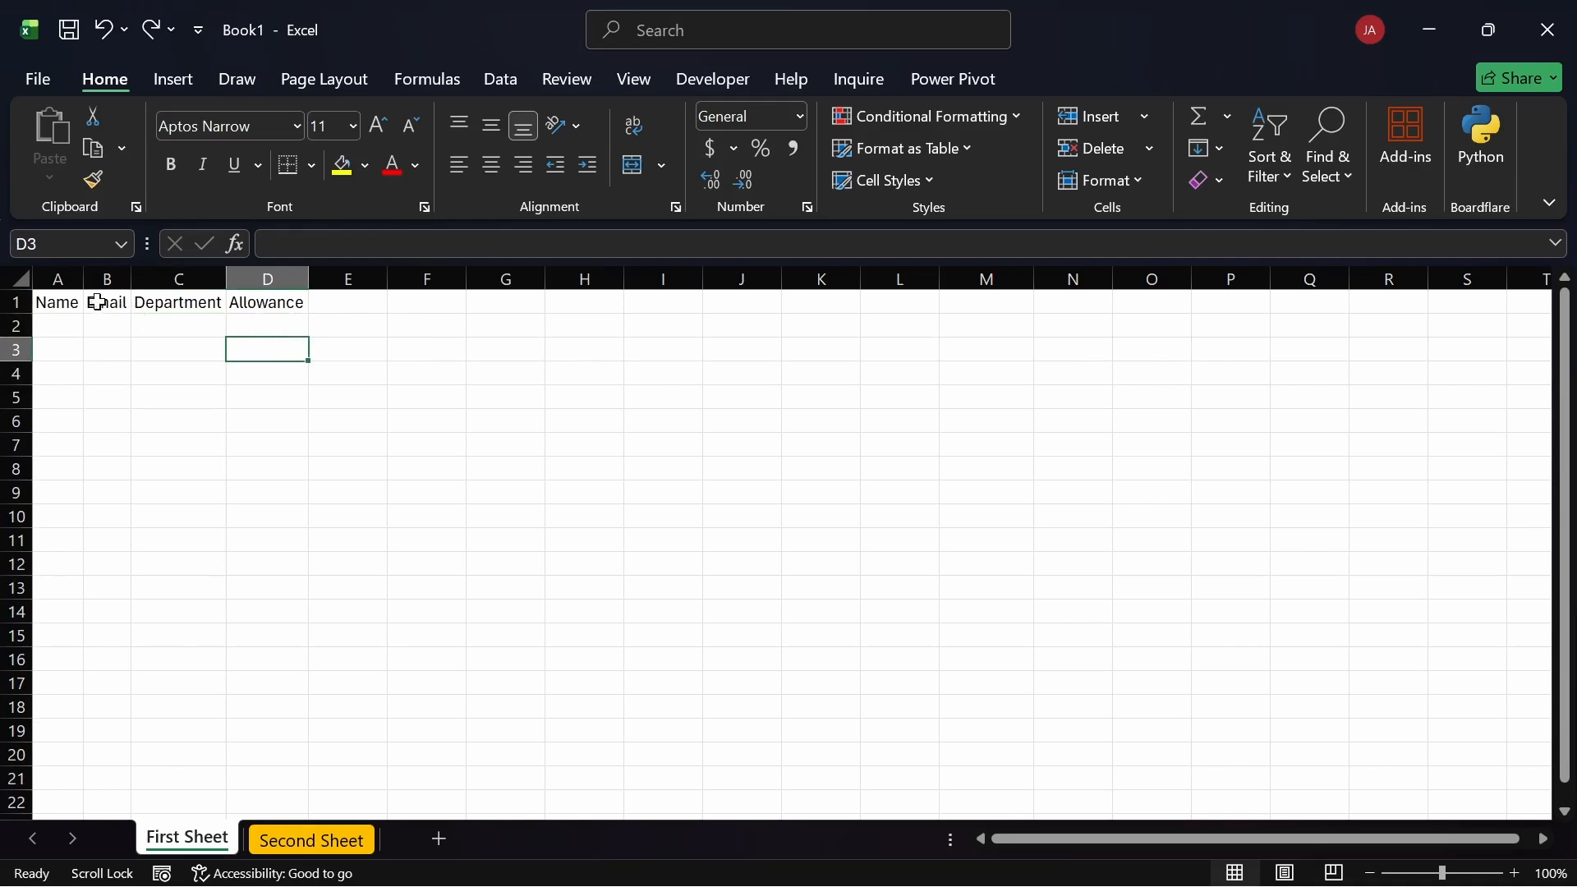
Step: Open Column Width for the whole sheet twice, cancelling both times without changing widths
click(21, 280)
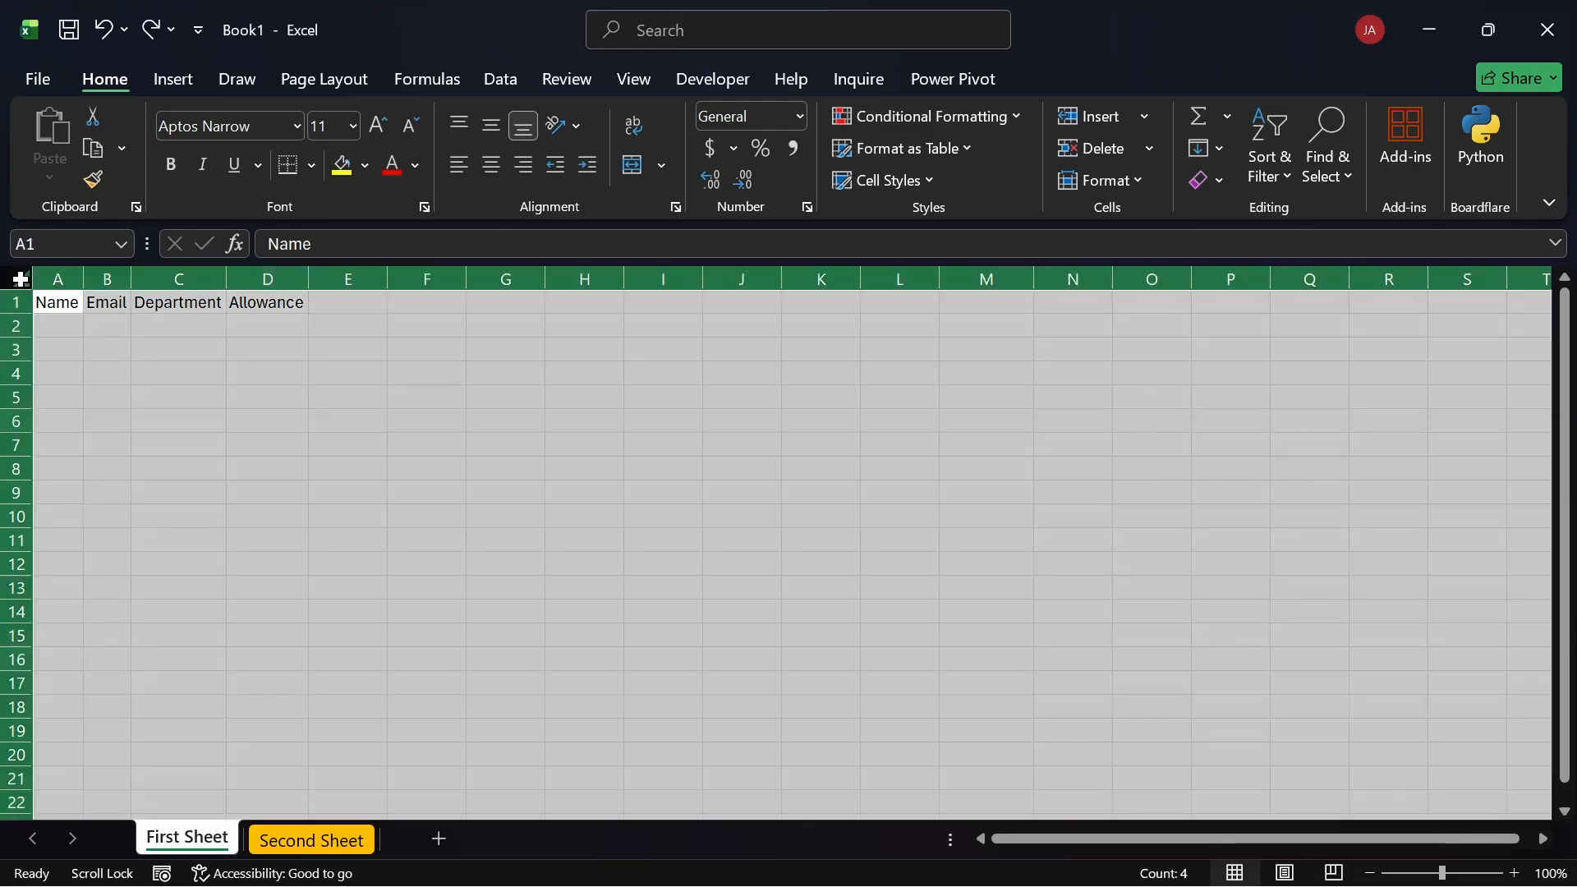
right_click(506, 283)
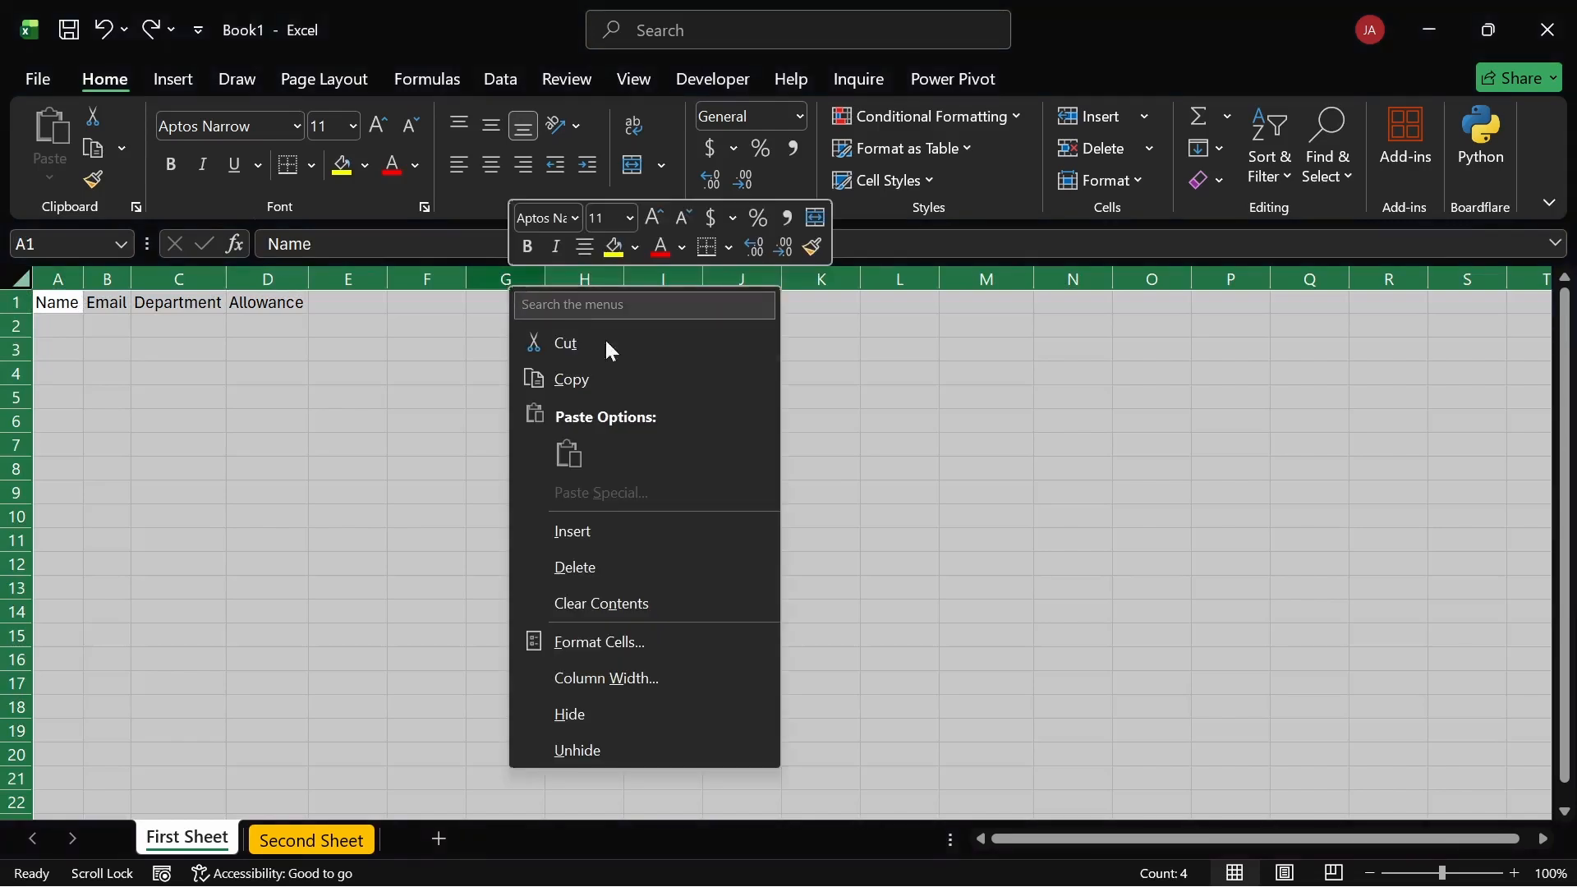
click(577, 678)
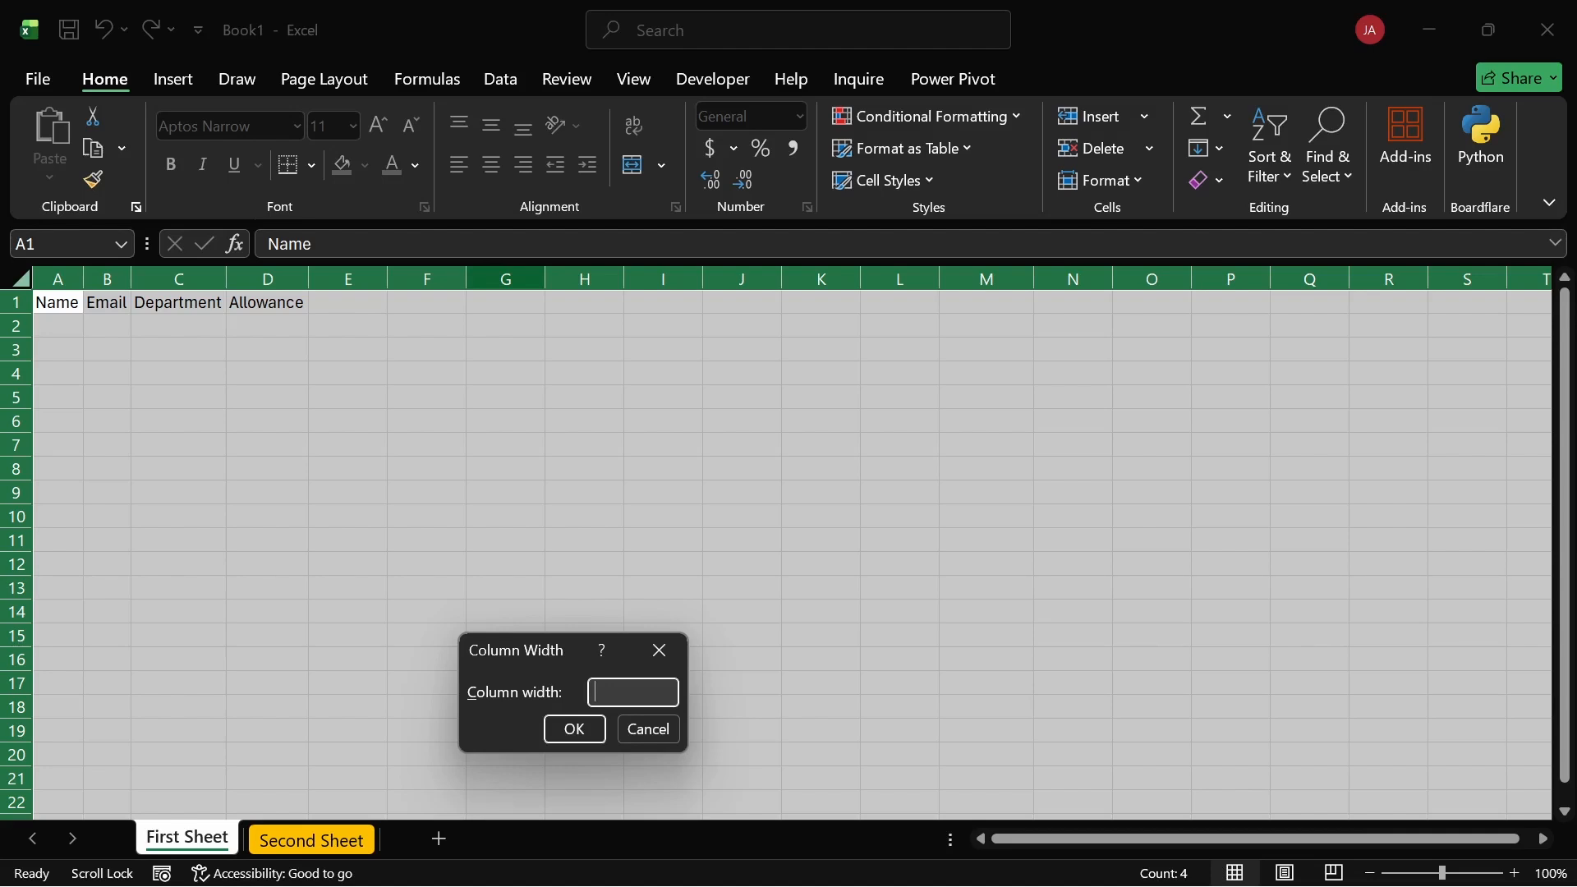
click(654, 727)
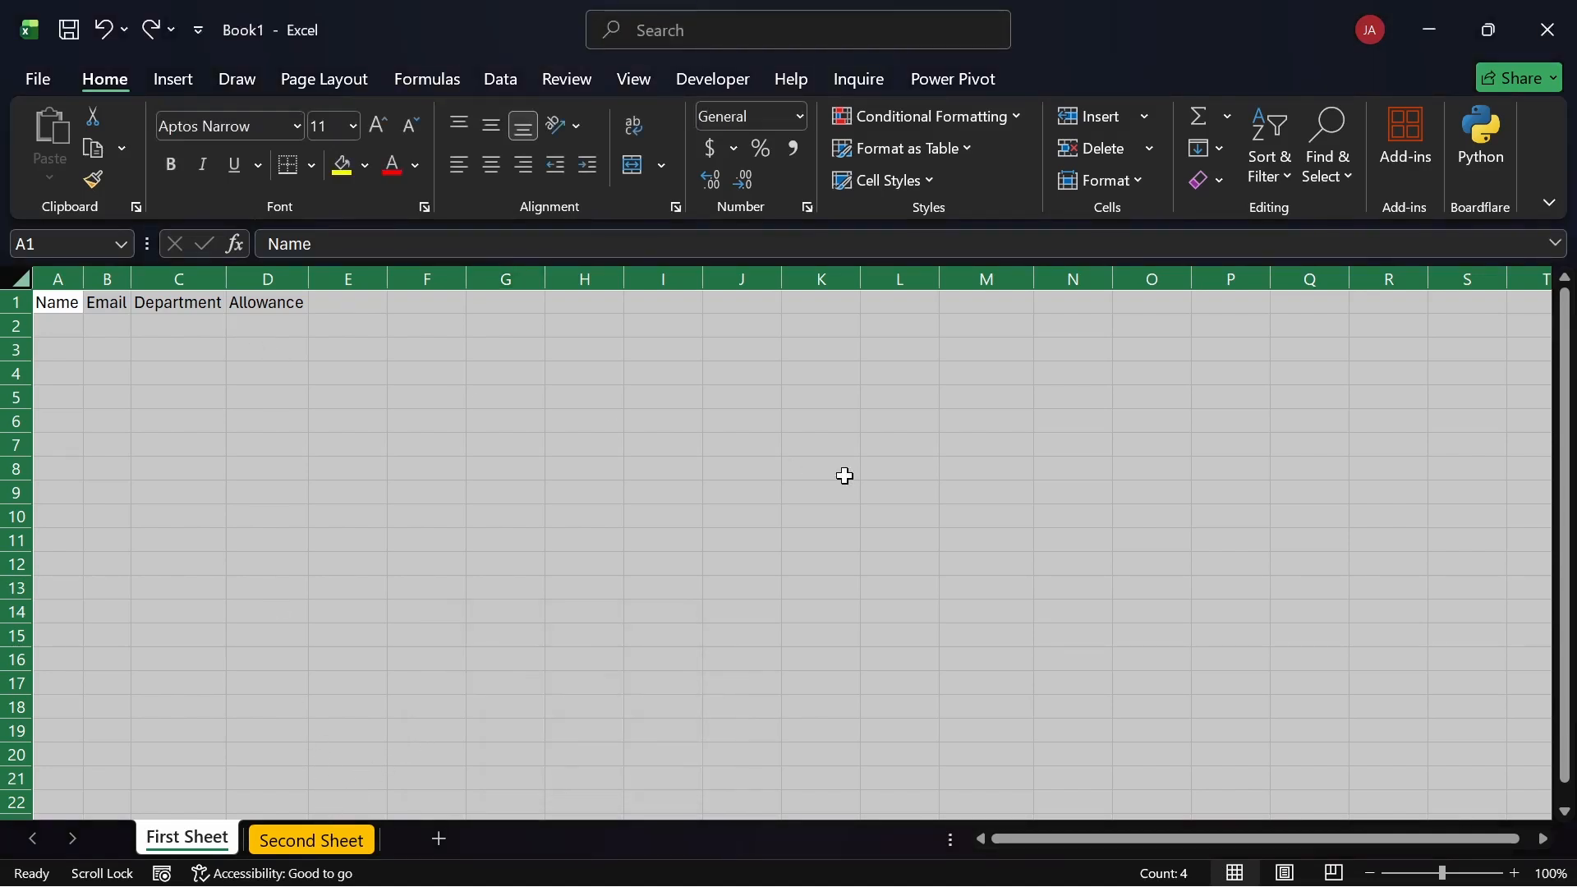
right_click(437, 279)
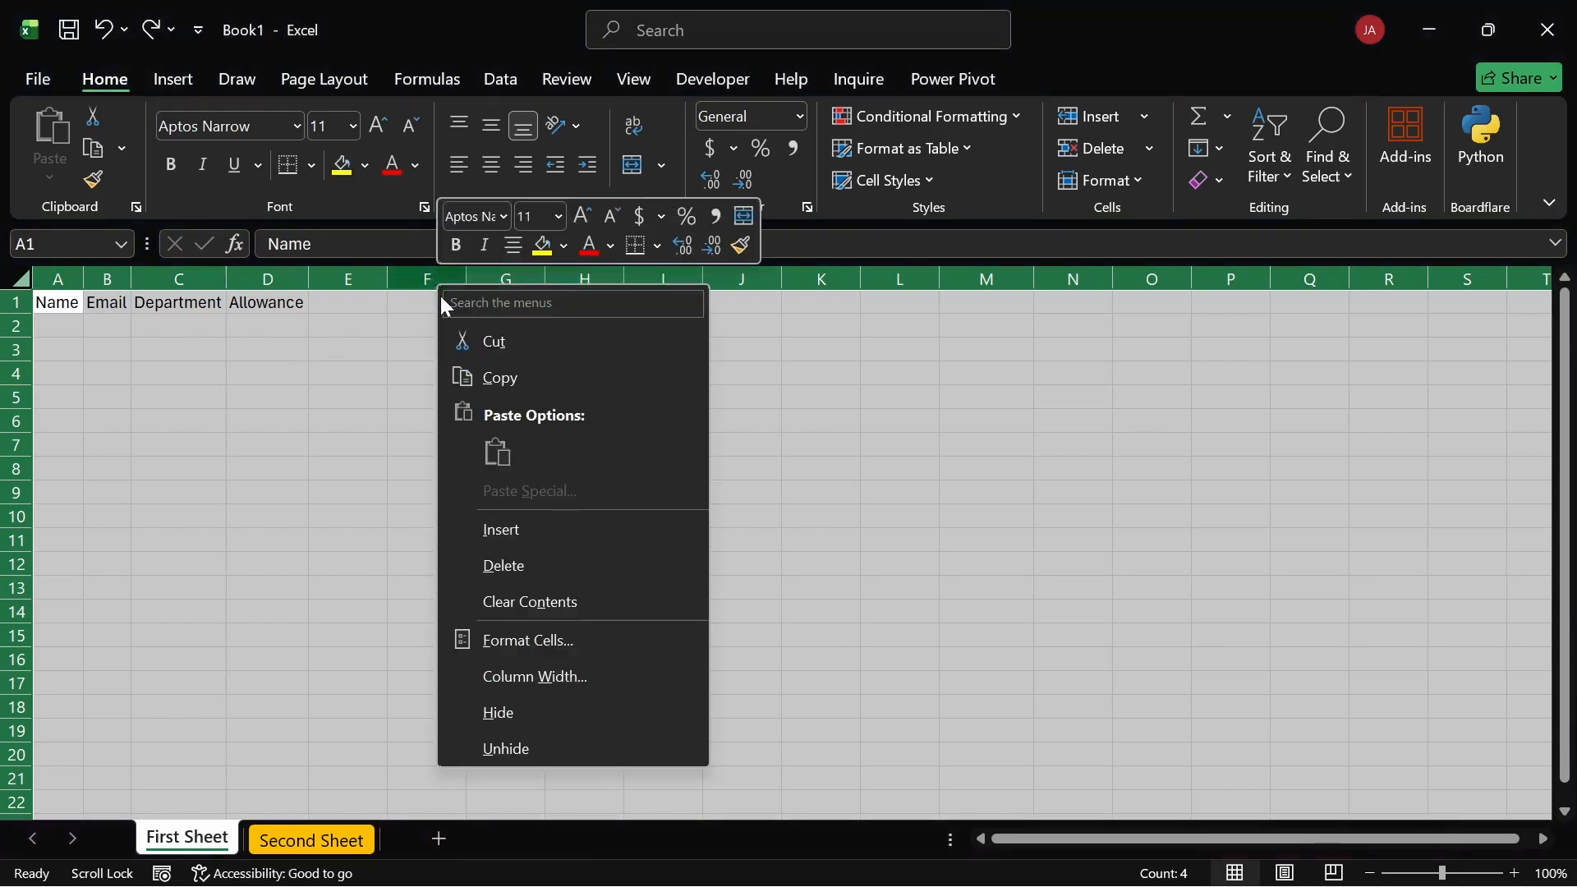
click(539, 675)
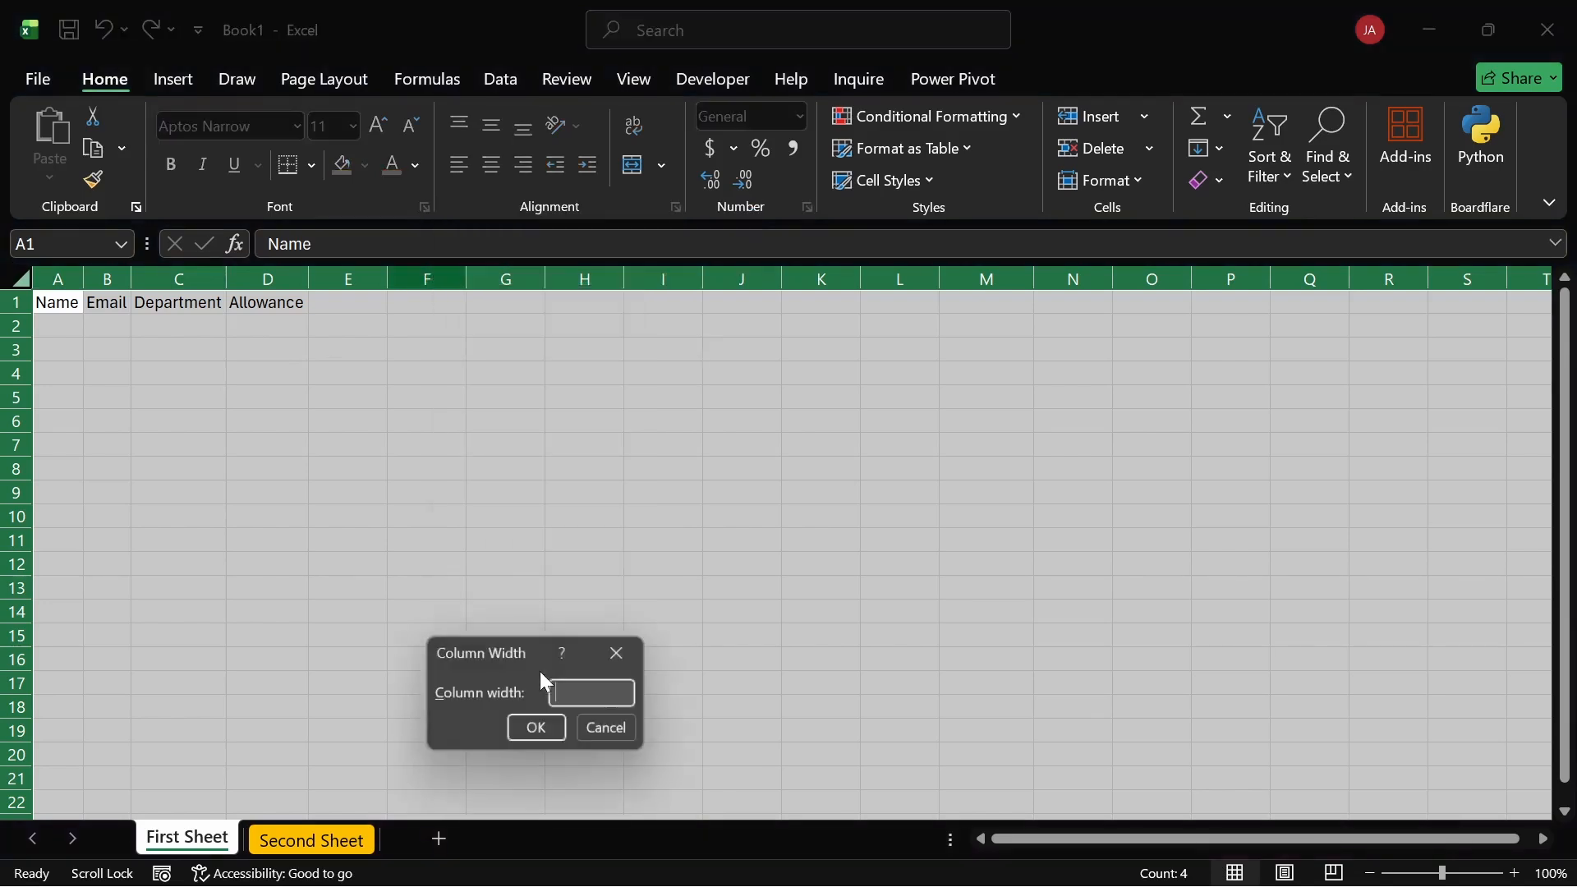
click(616, 738)
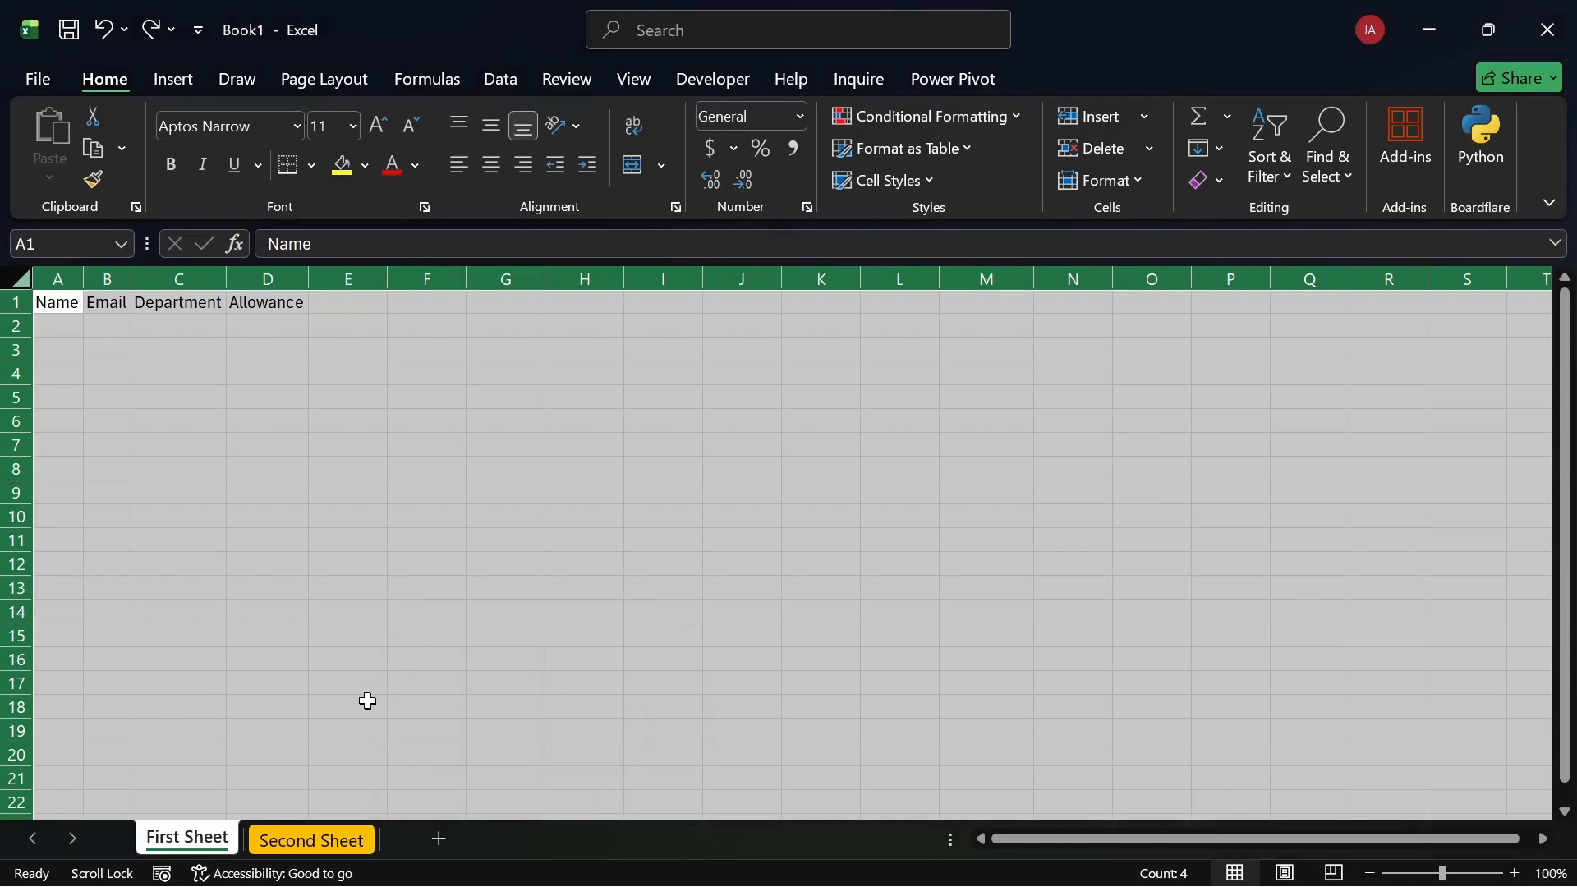
Step: On Second Sheet, view the 8.09 column width and cancel without changing it
click(311, 838)
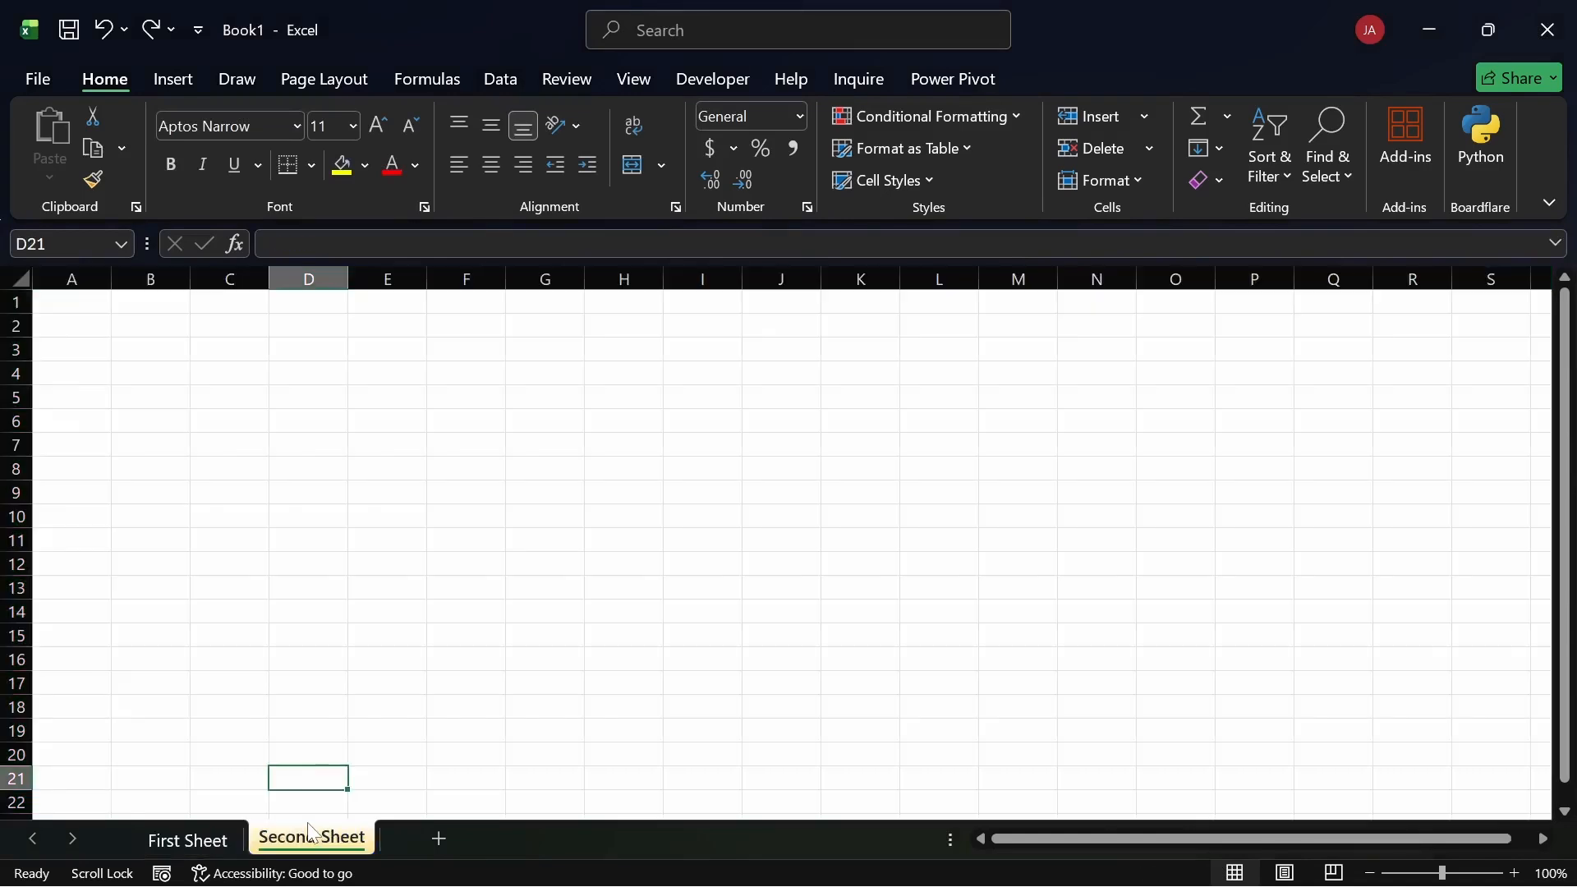
click(20, 279)
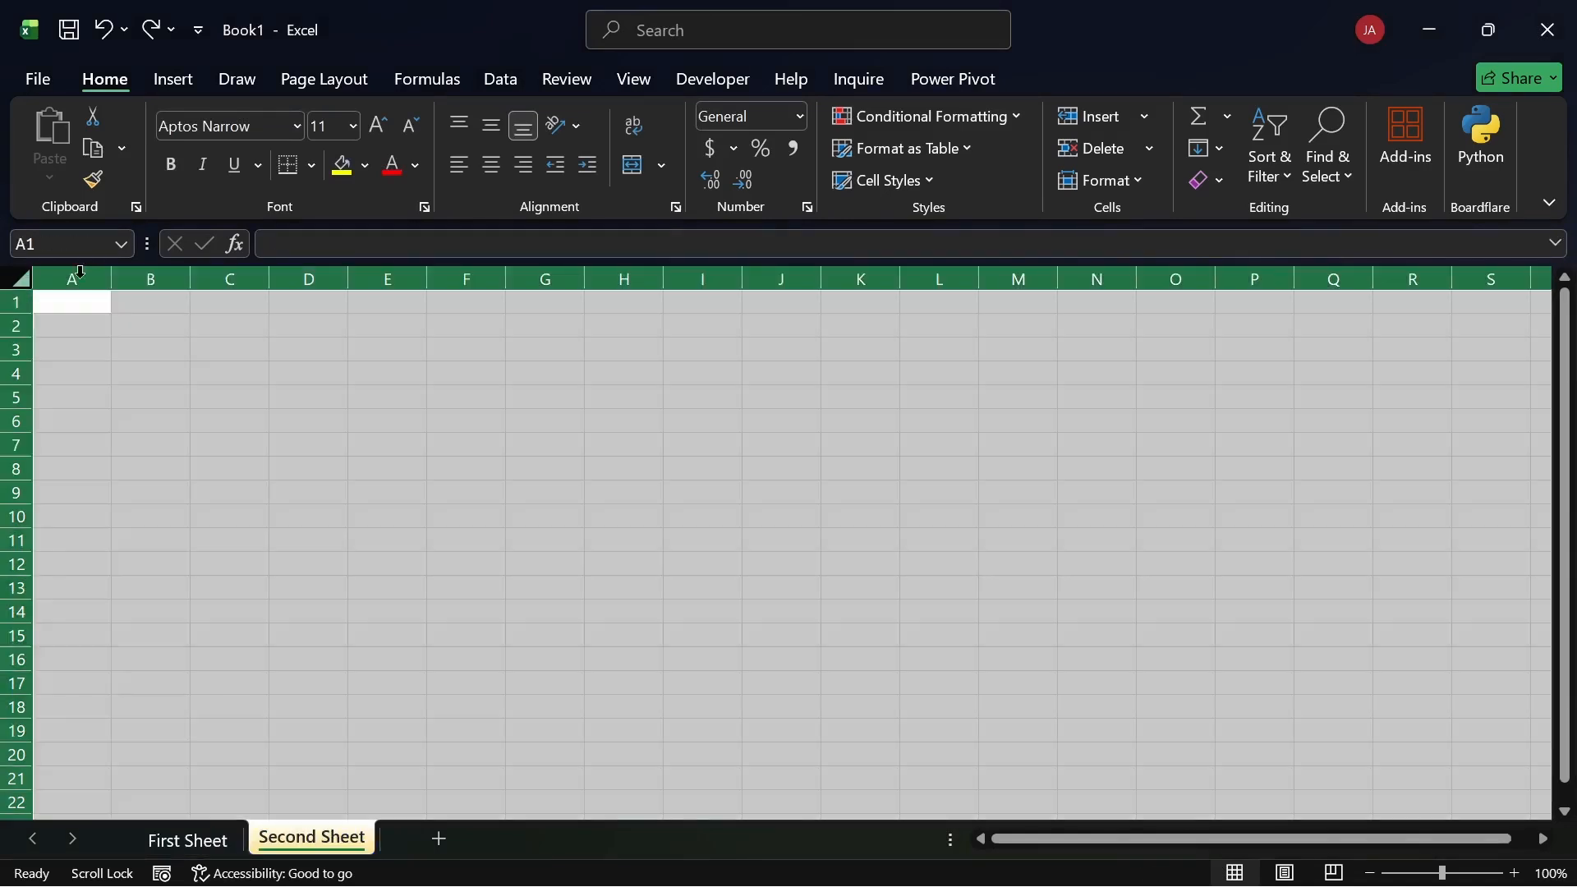
right_click(451, 282)
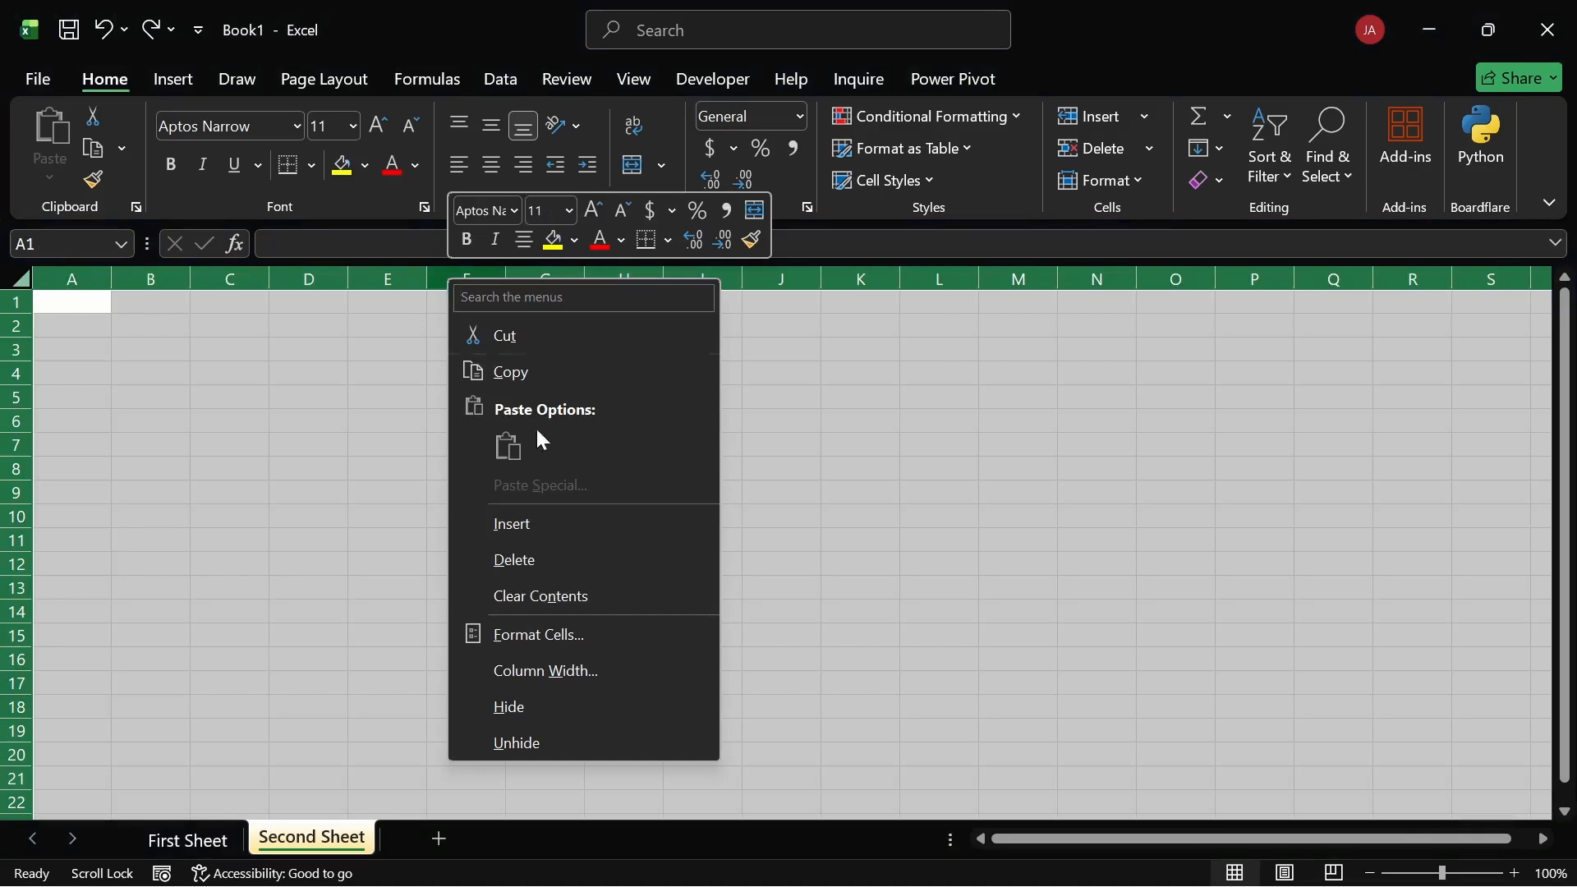
click(538, 671)
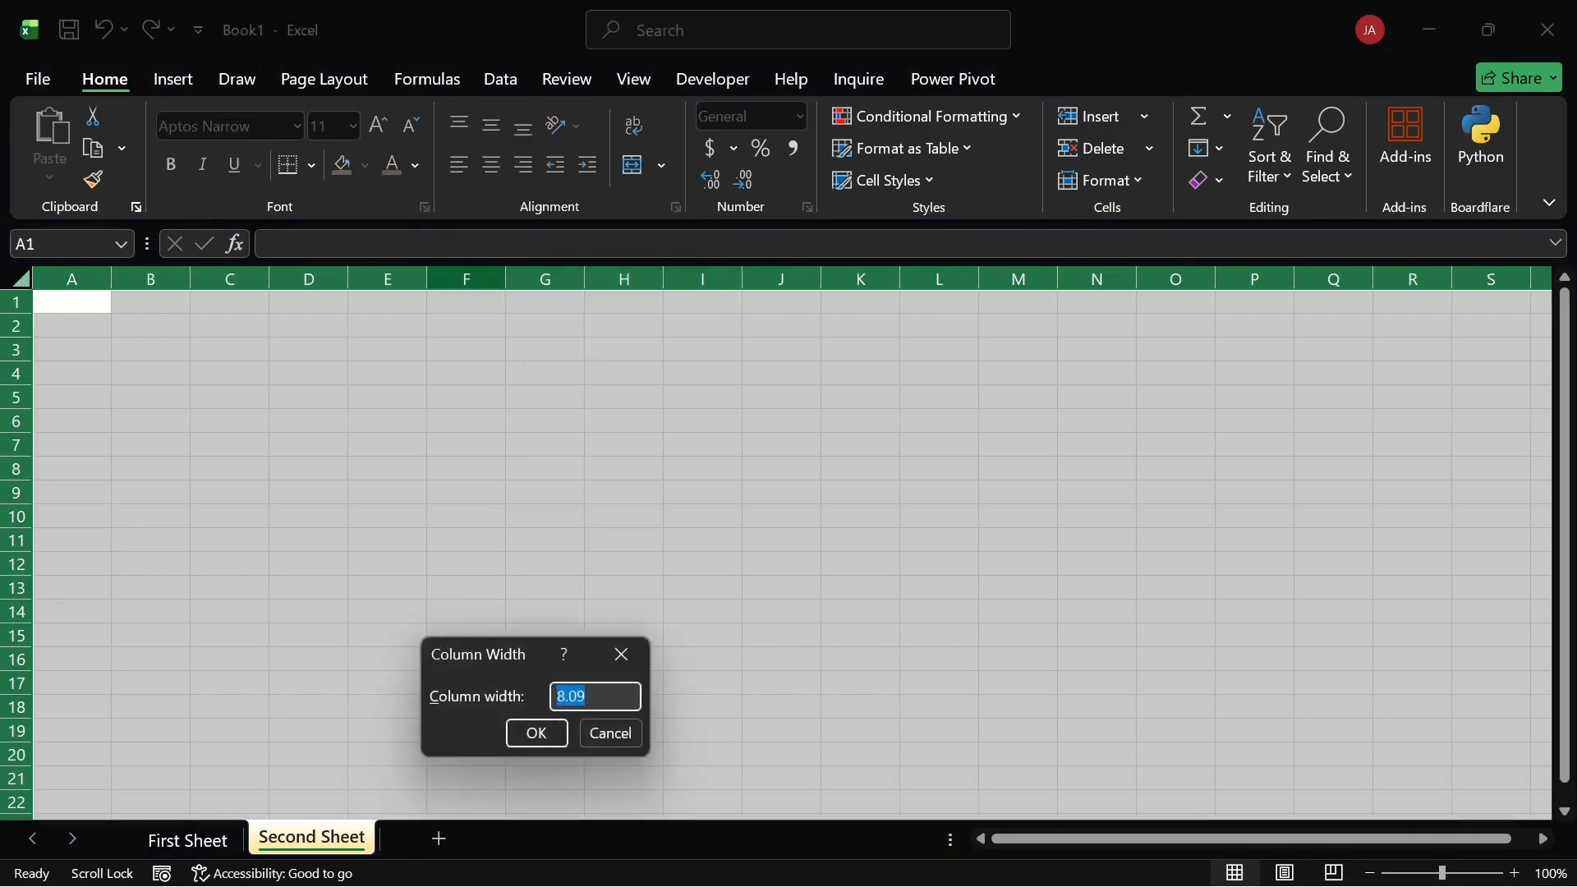
click(588, 696)
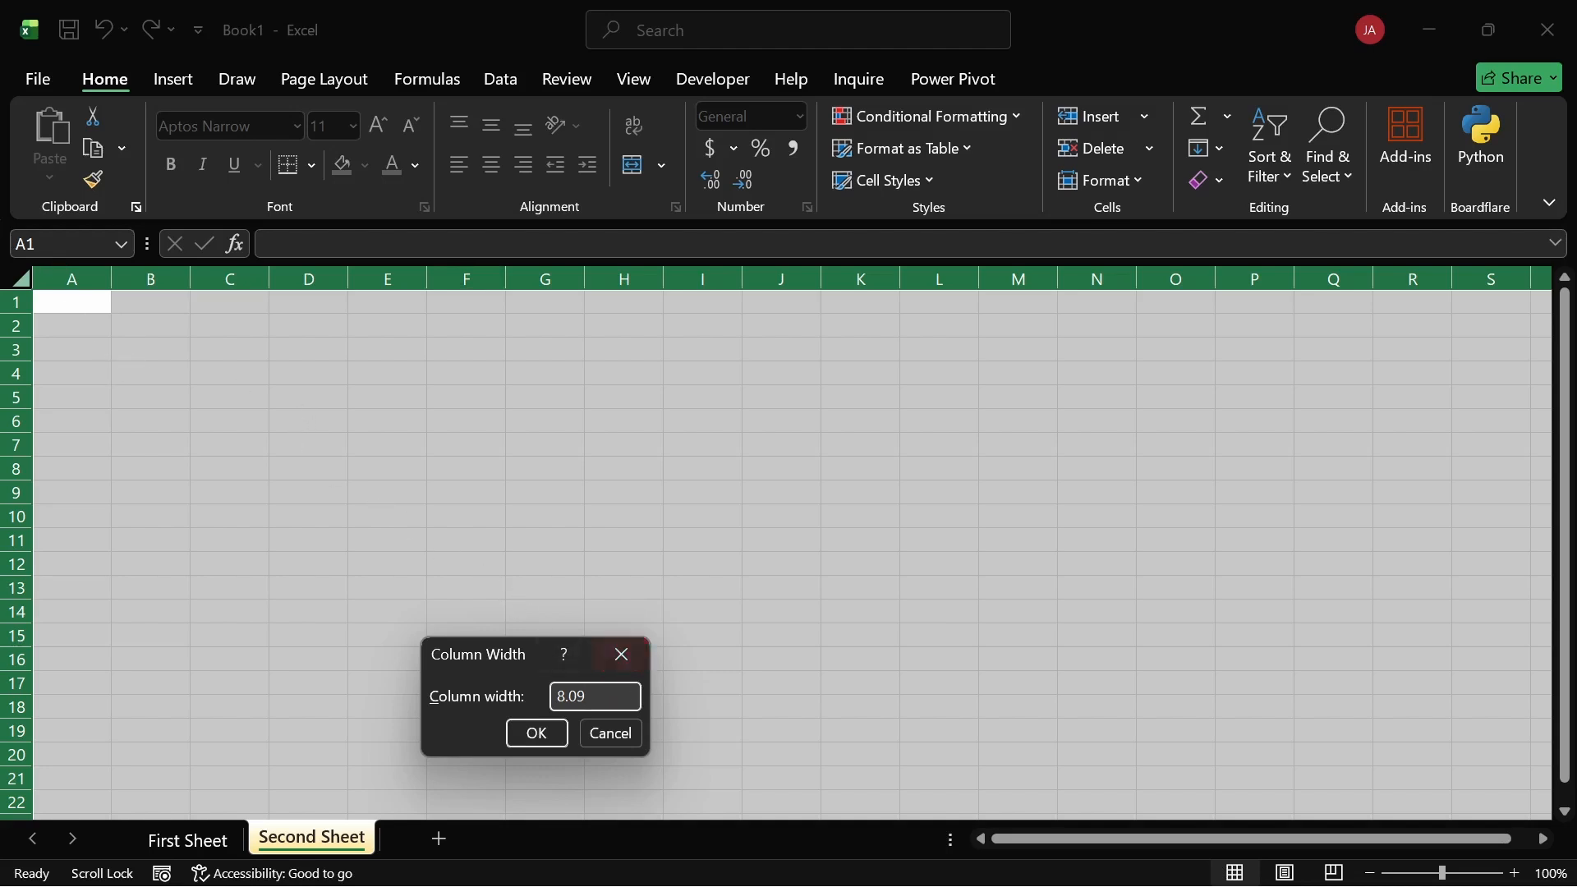
click(611, 733)
Step: Back on First Sheet, set every column's width to 20
click(218, 837)
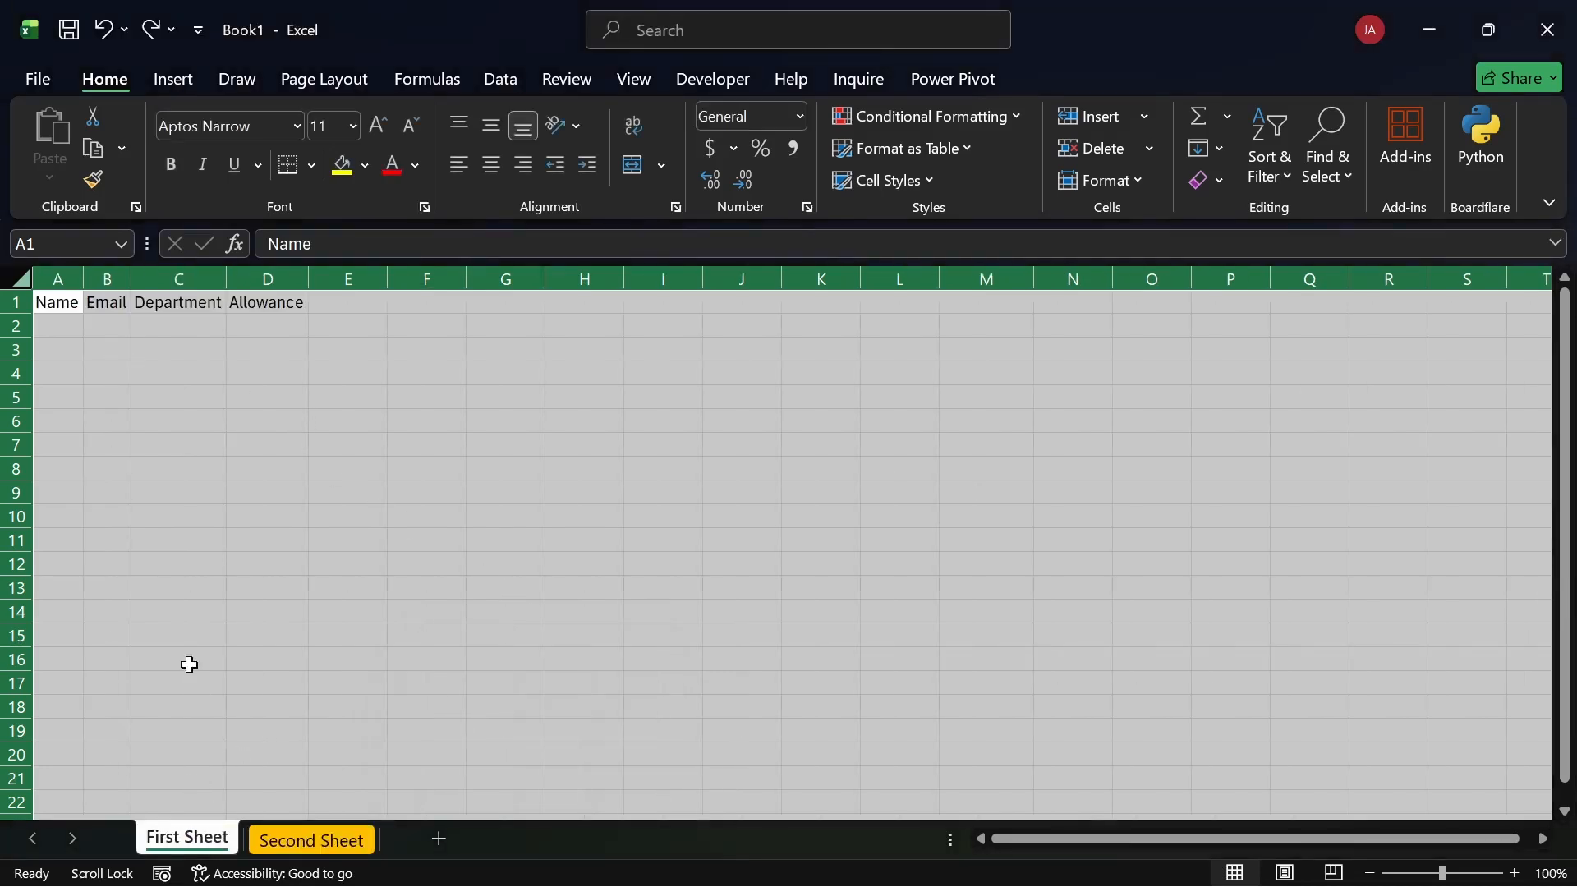
right_click(363, 286)
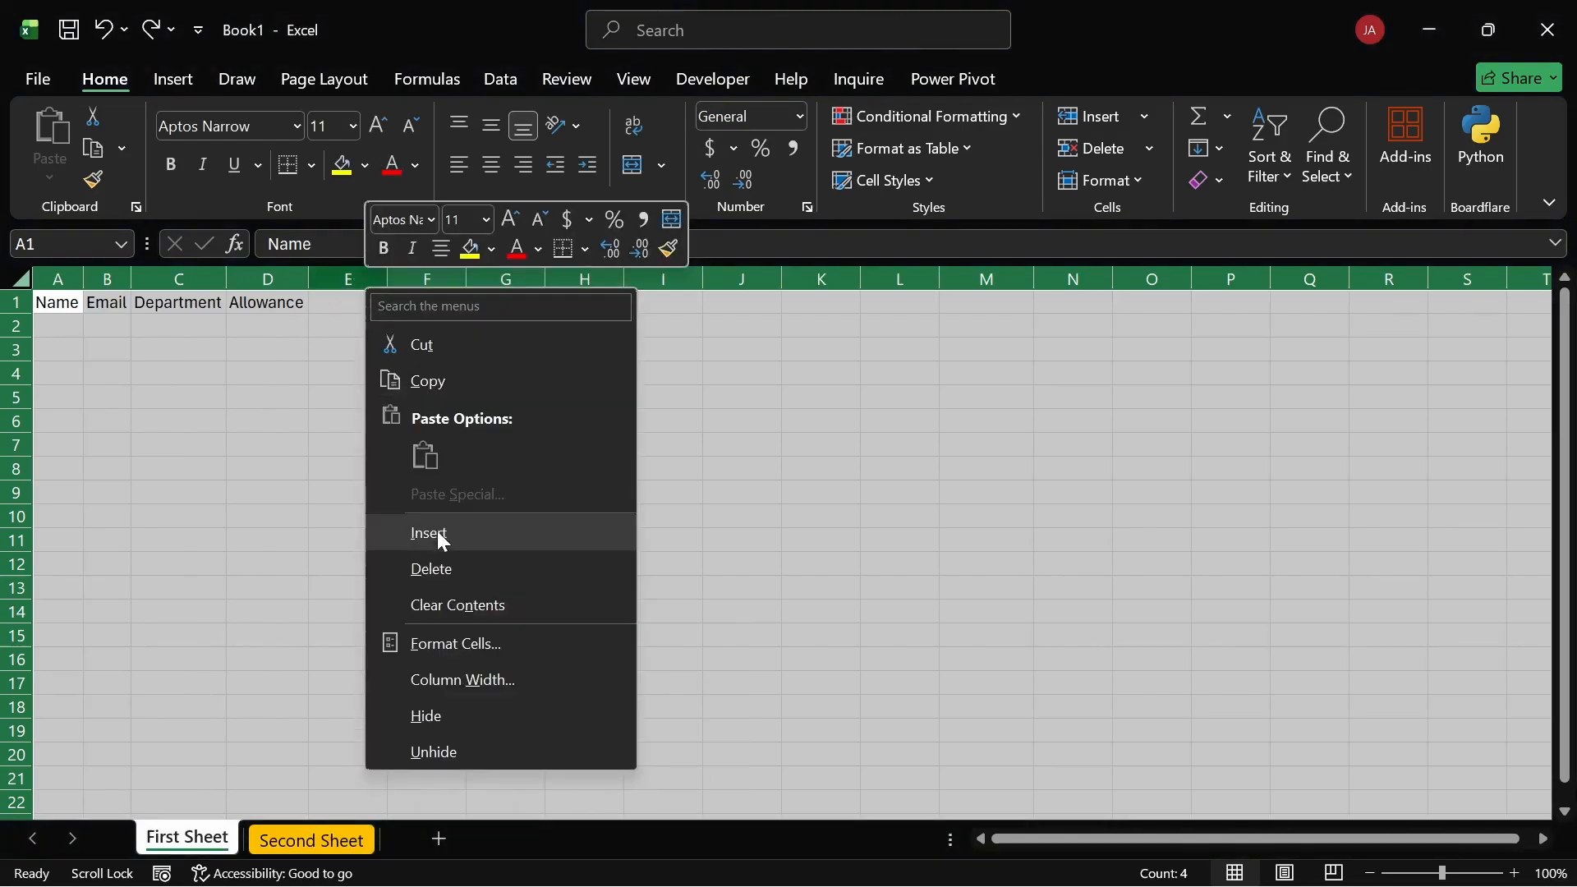
click(473, 672)
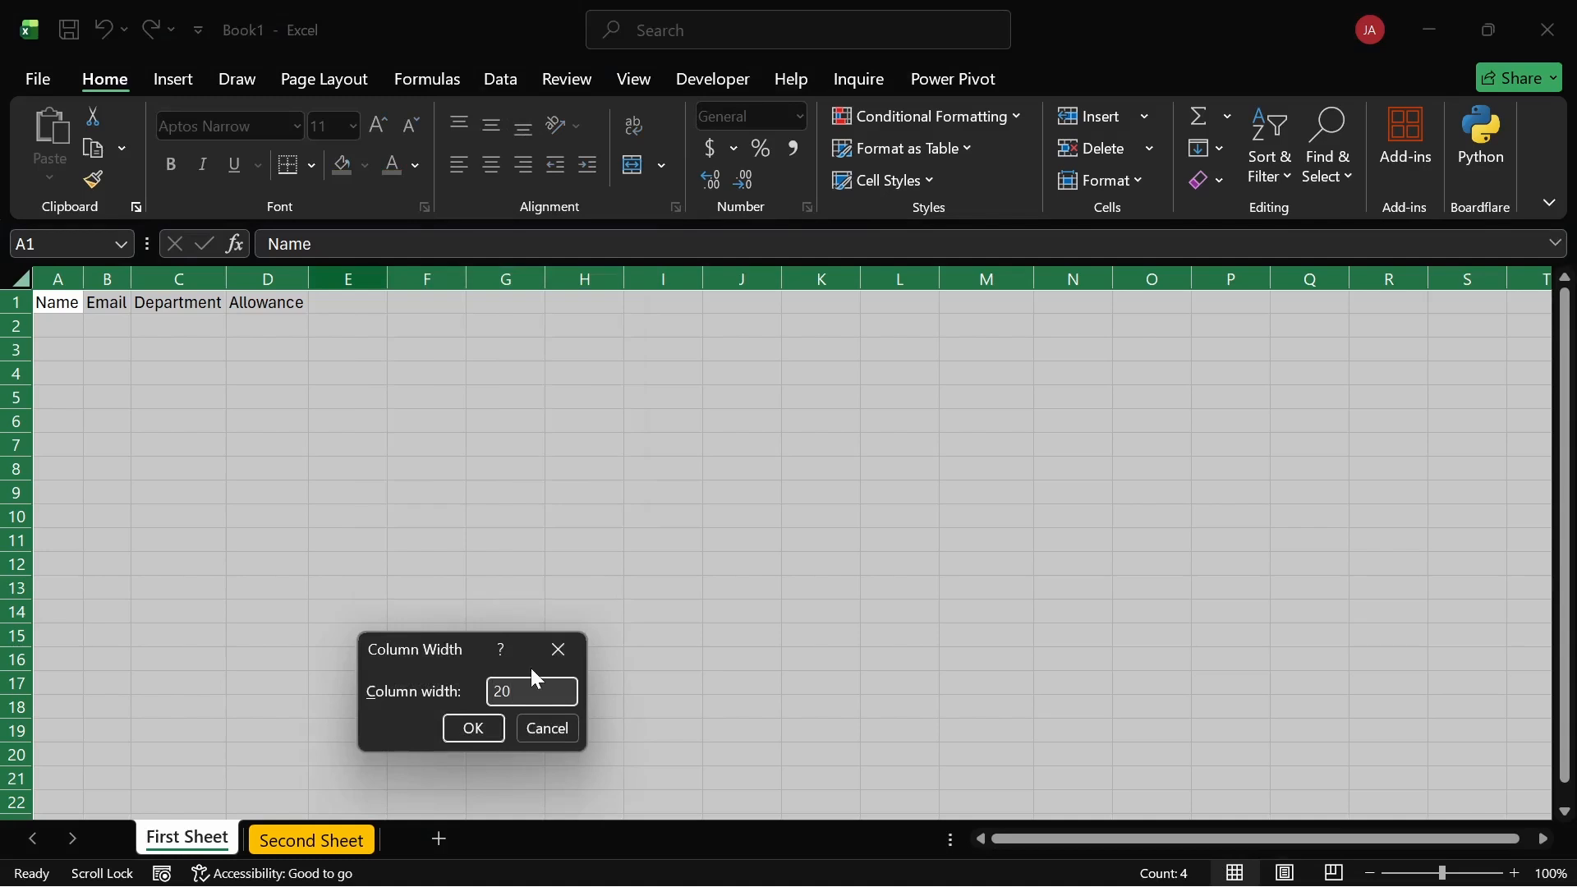
key(Return)
click(521, 567)
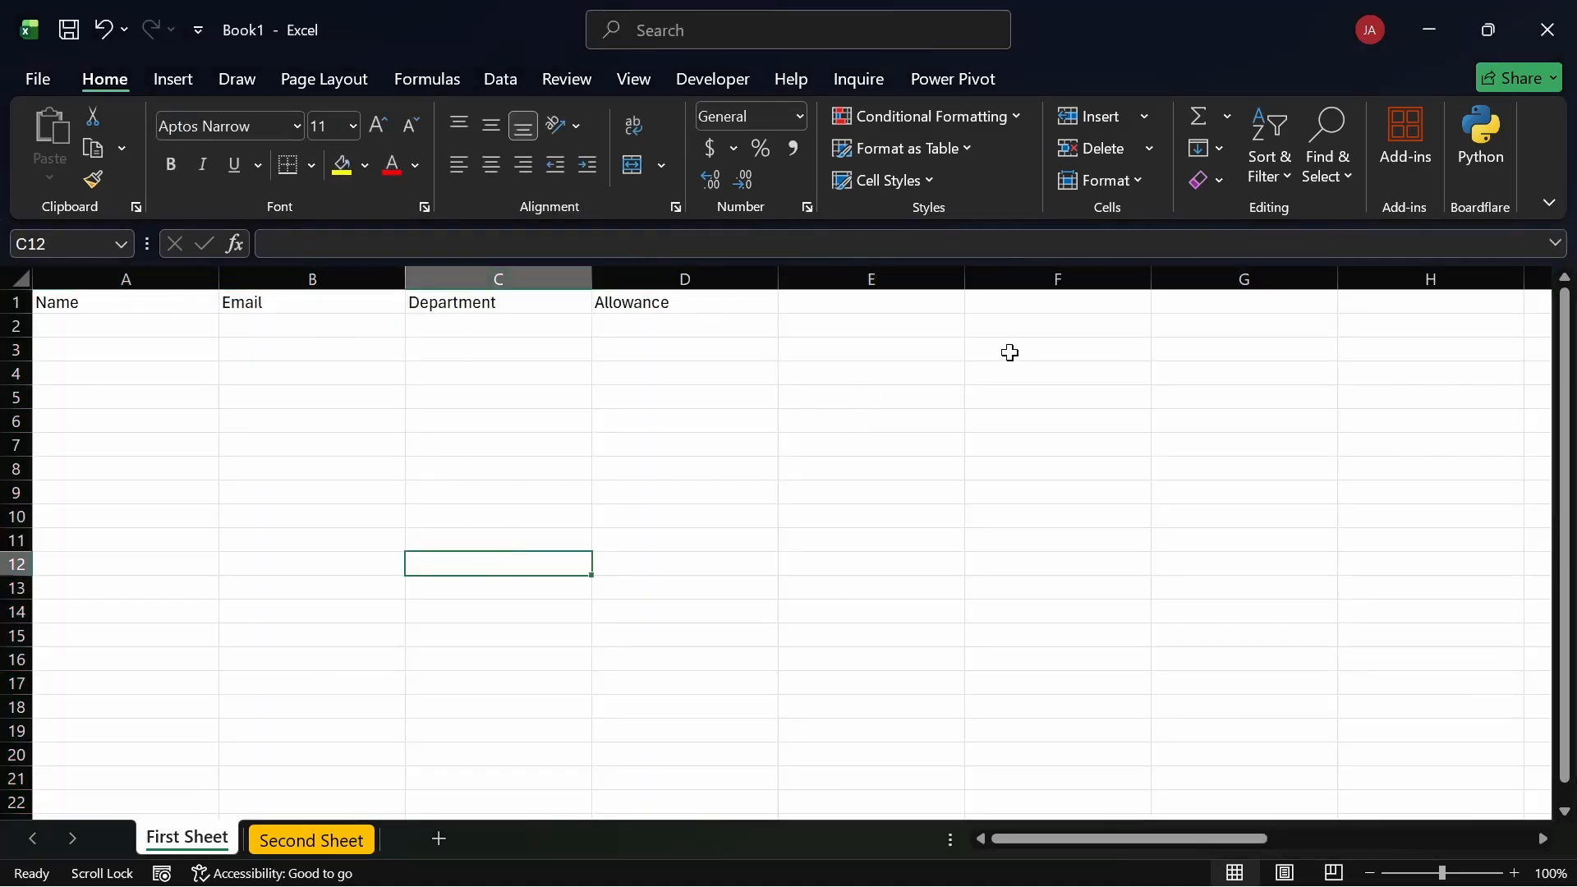
click(14, 272)
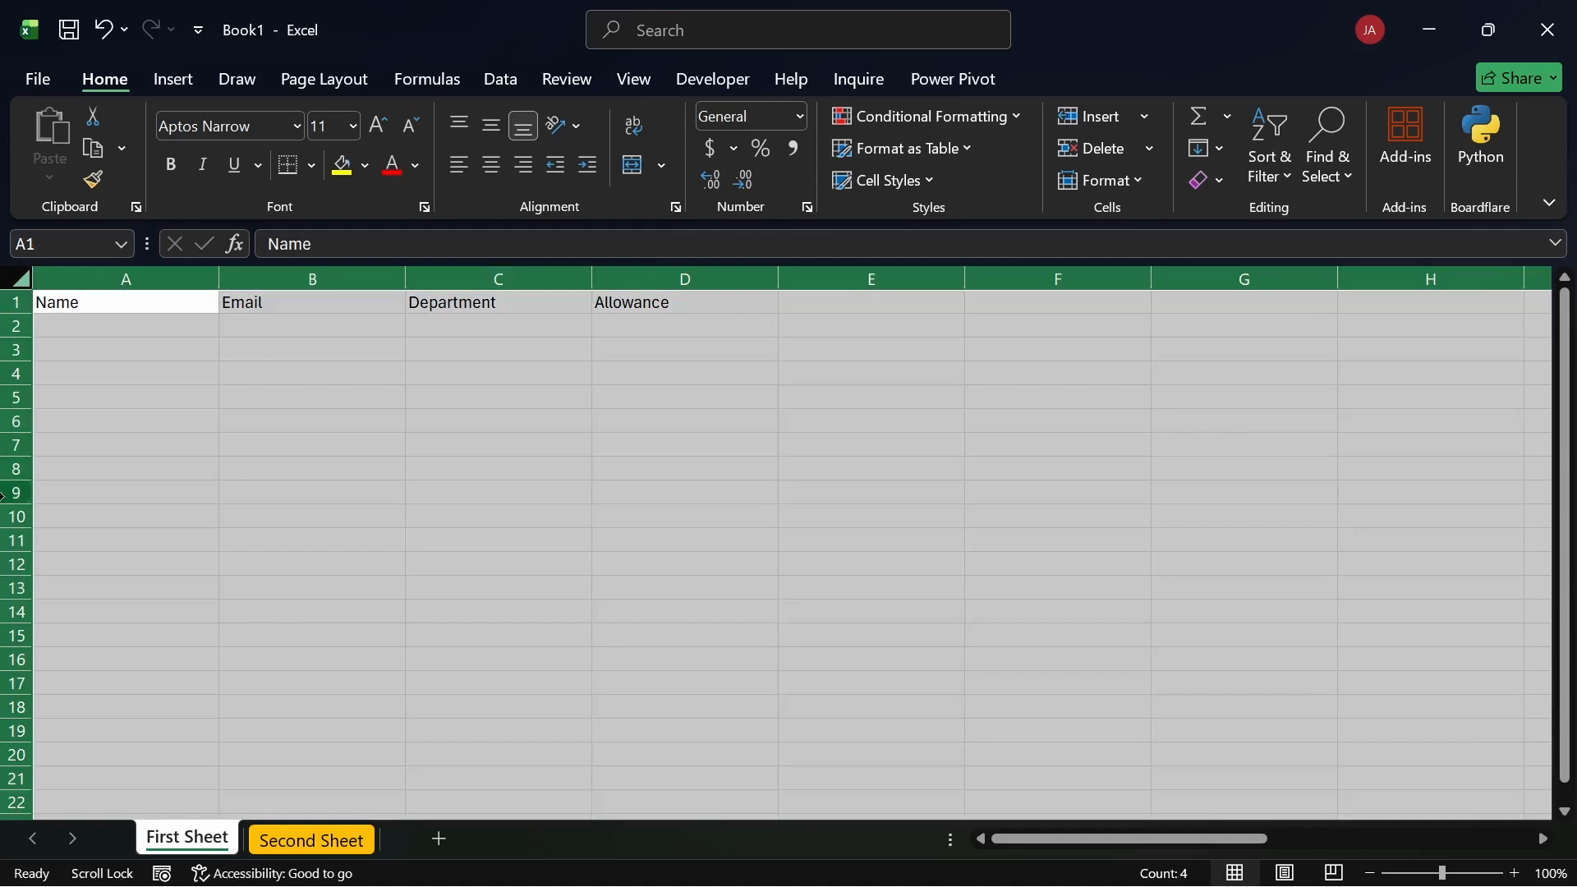
Step: Open the Row Height setting for the sheet, move its window aside, and close it
right_click(11, 491)
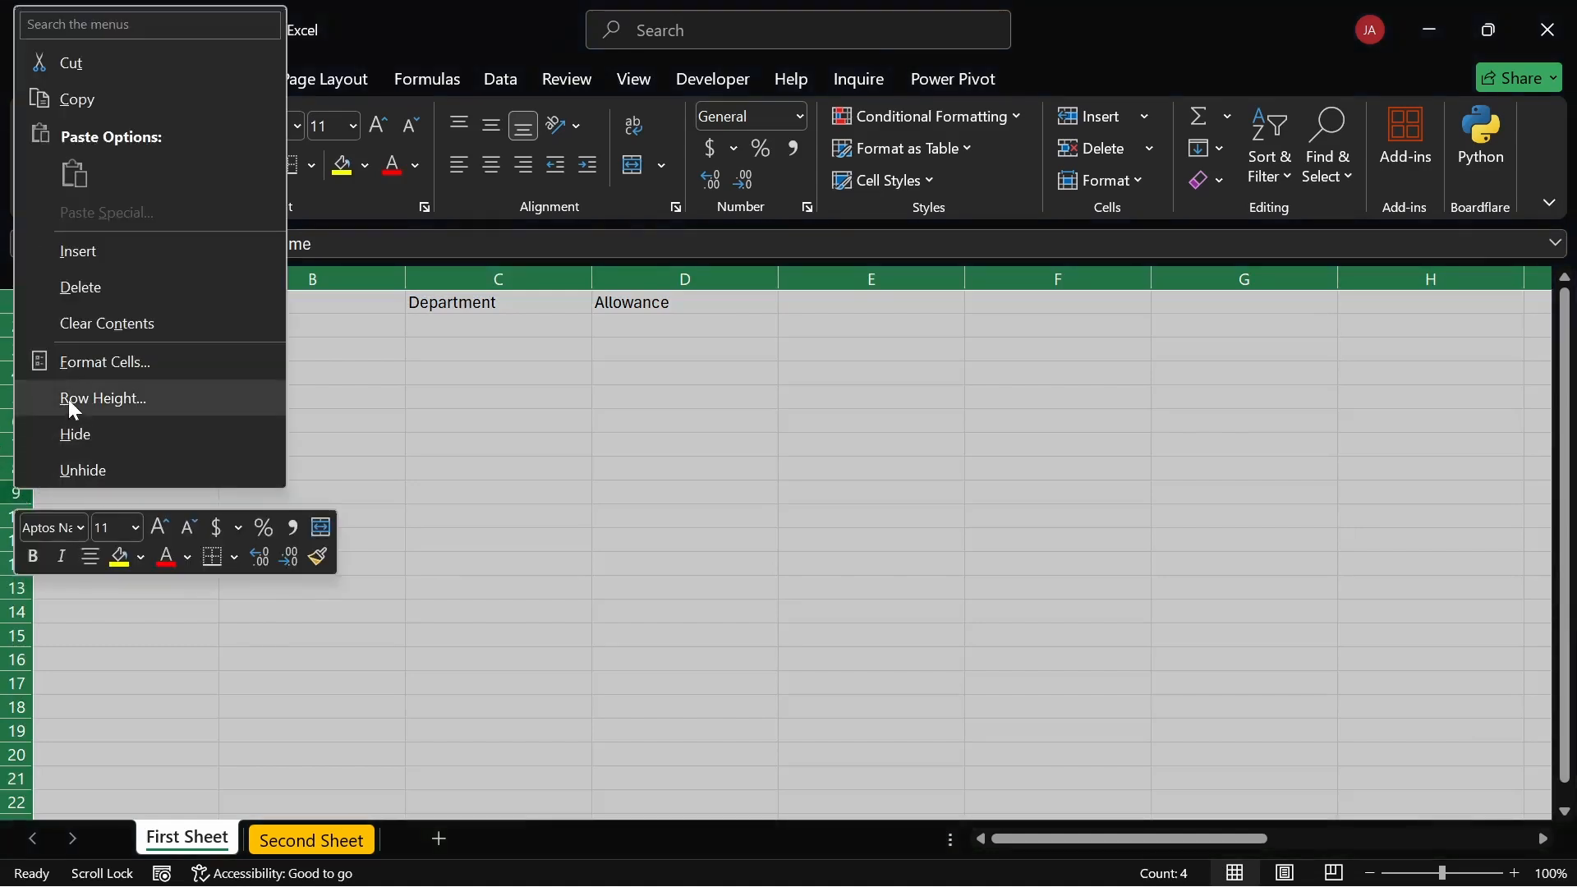
click(70, 401)
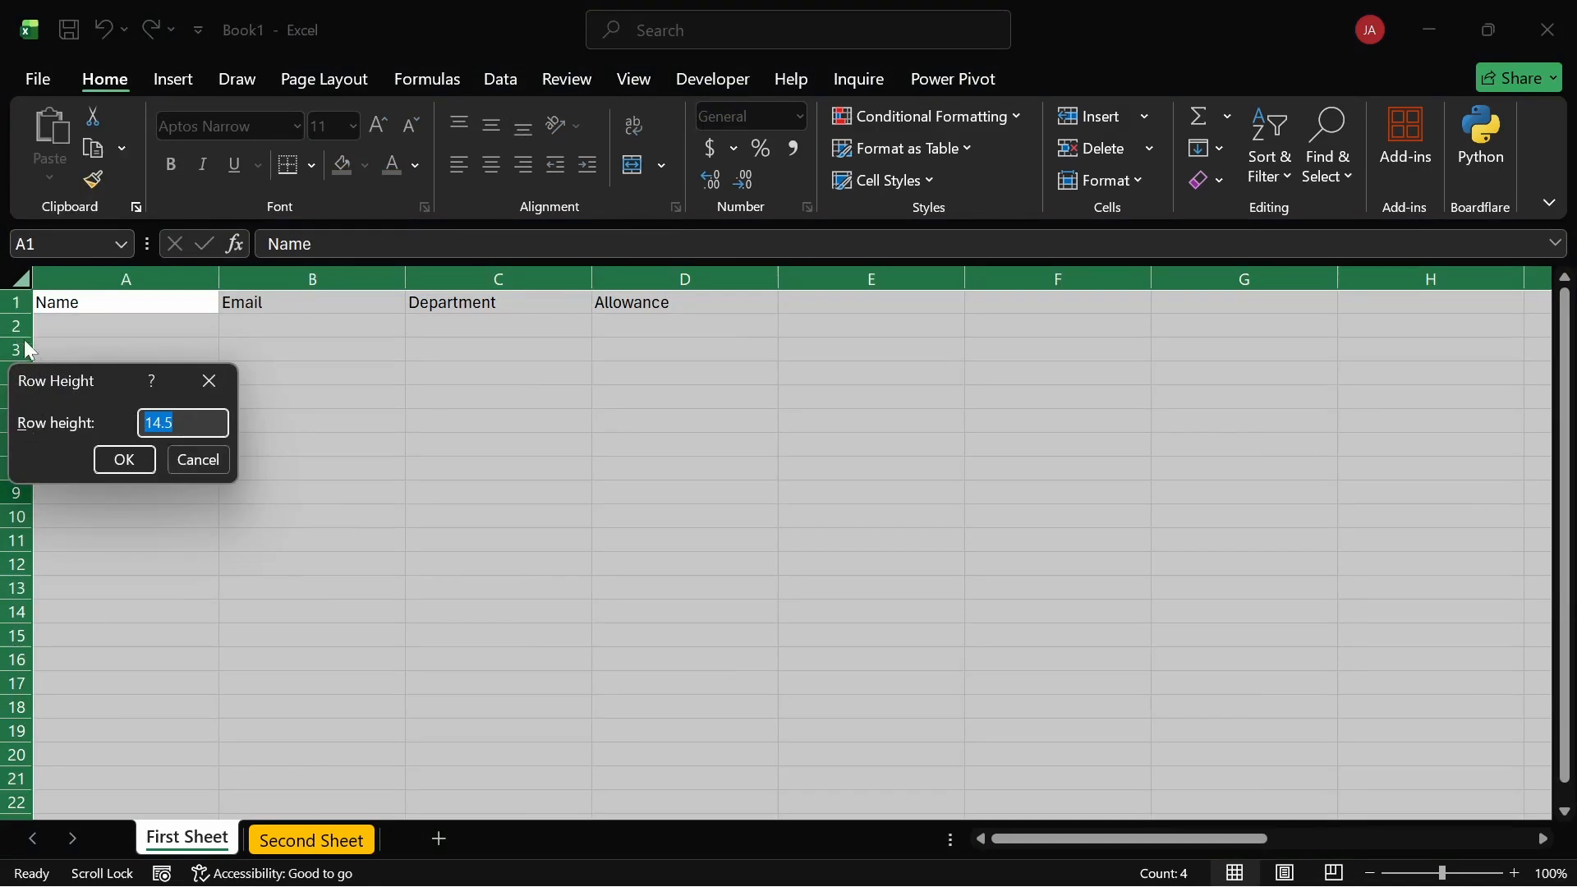
drag(62, 380, 264, 377)
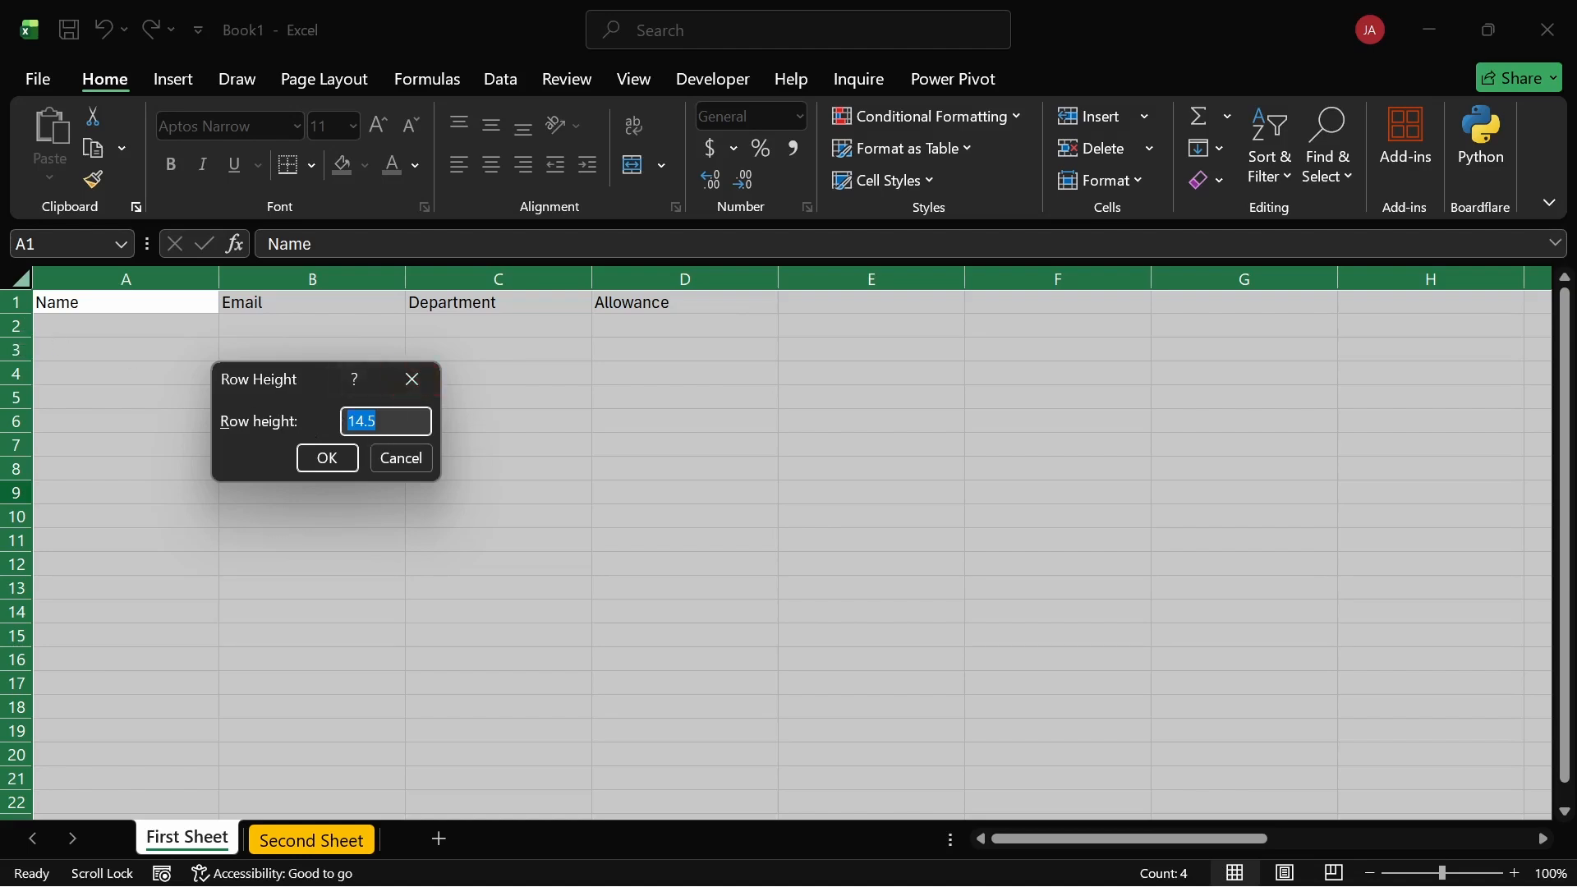
click(423, 392)
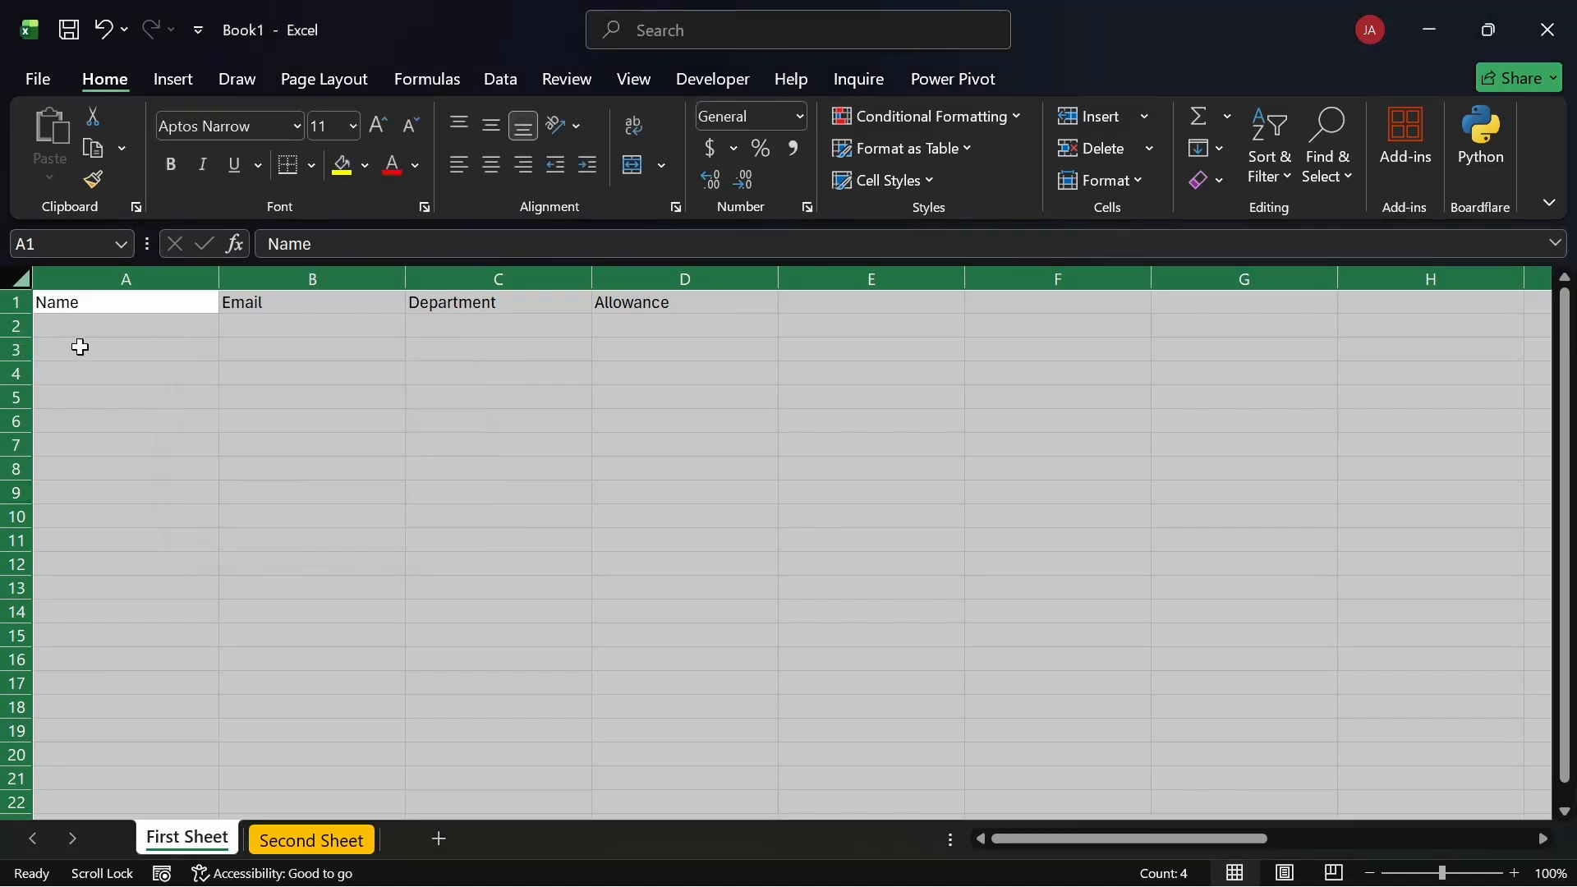
click(77, 342)
Step: Make row 2 about 54 tall, check Row Height unchanged, then undo the row 2 change
drag(25, 338, 27, 403)
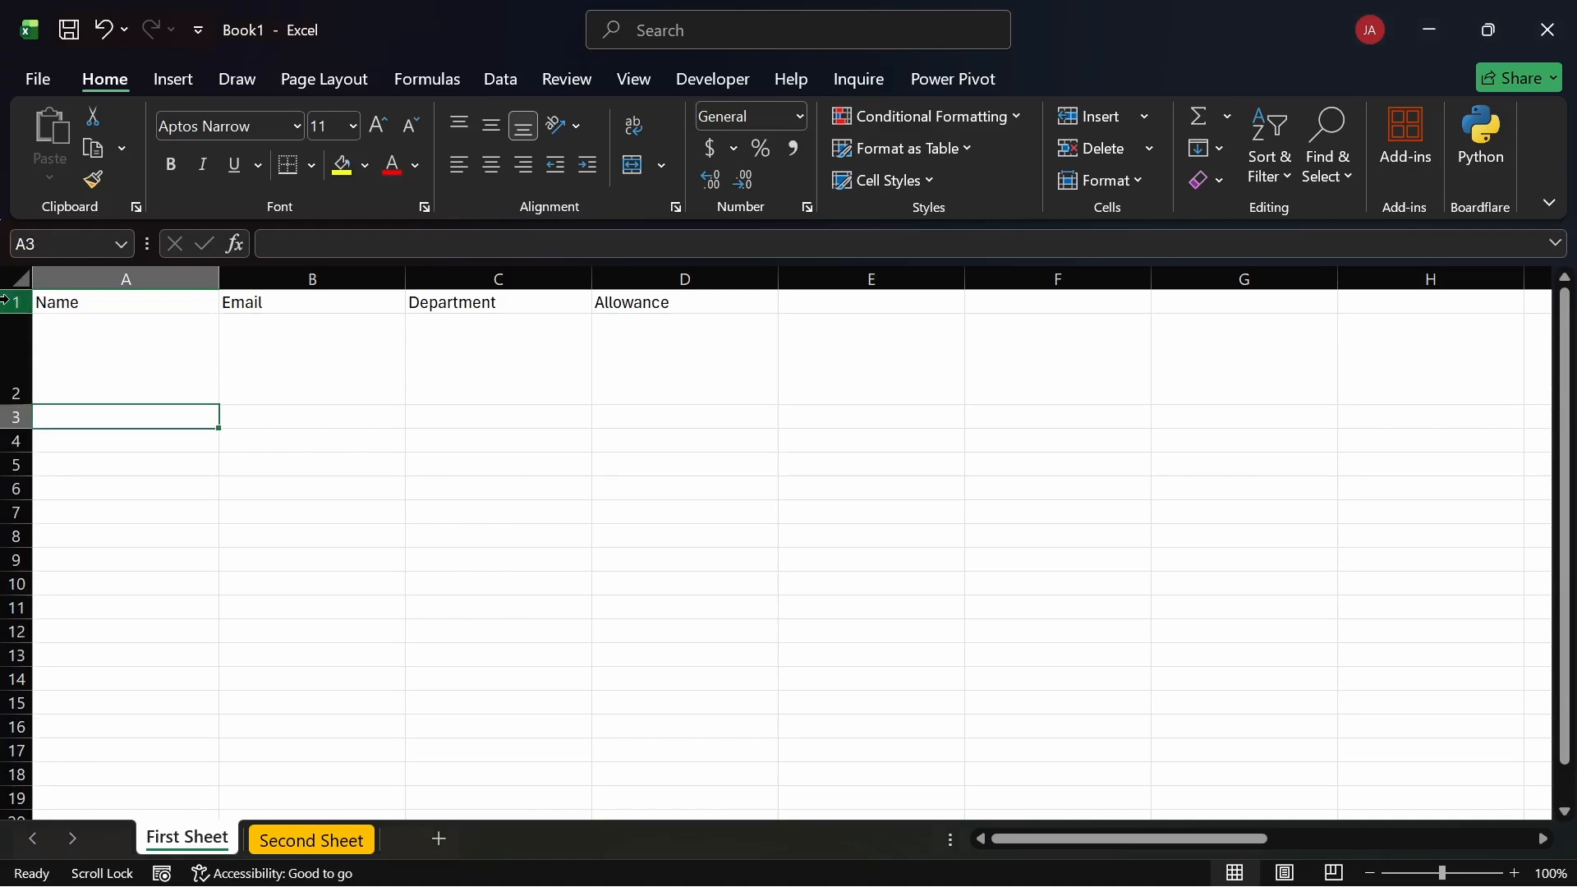
click(18, 280)
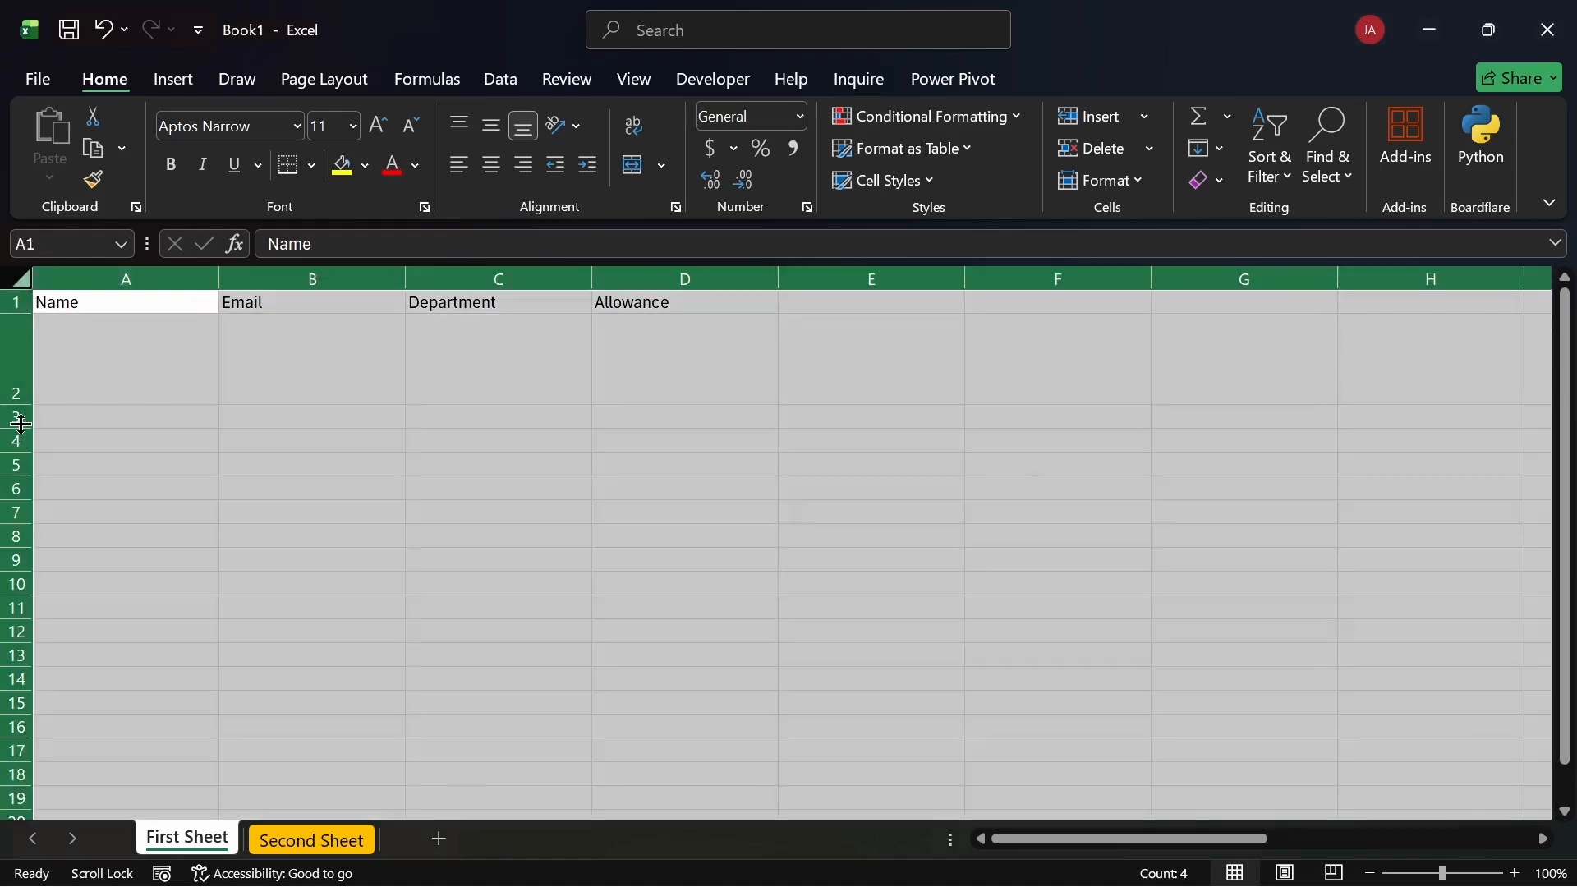
right_click(25, 428)
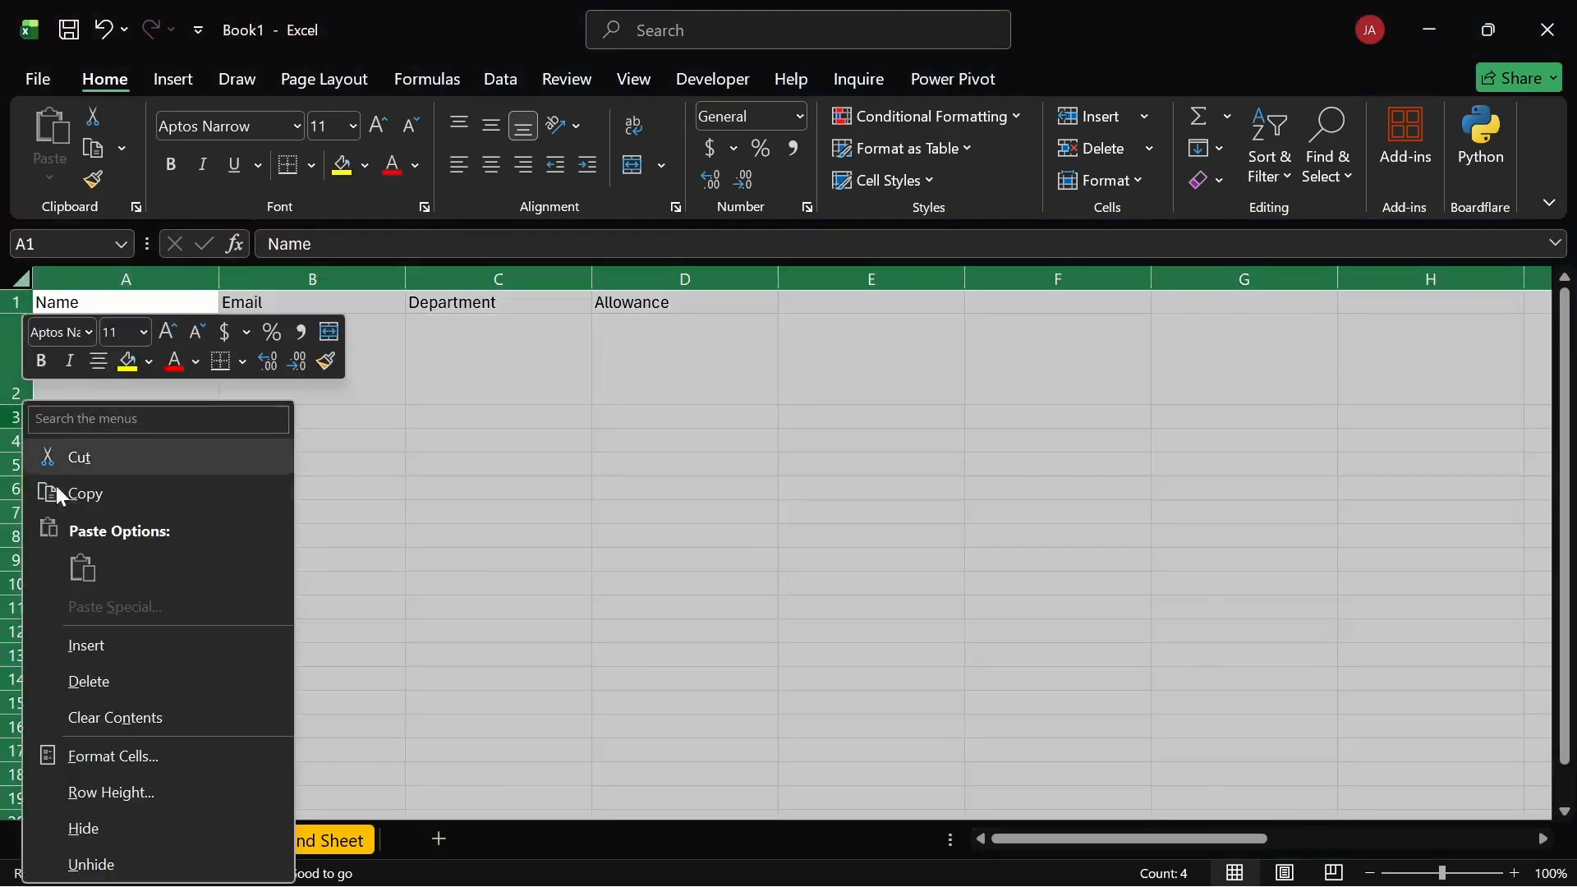
click(110, 777)
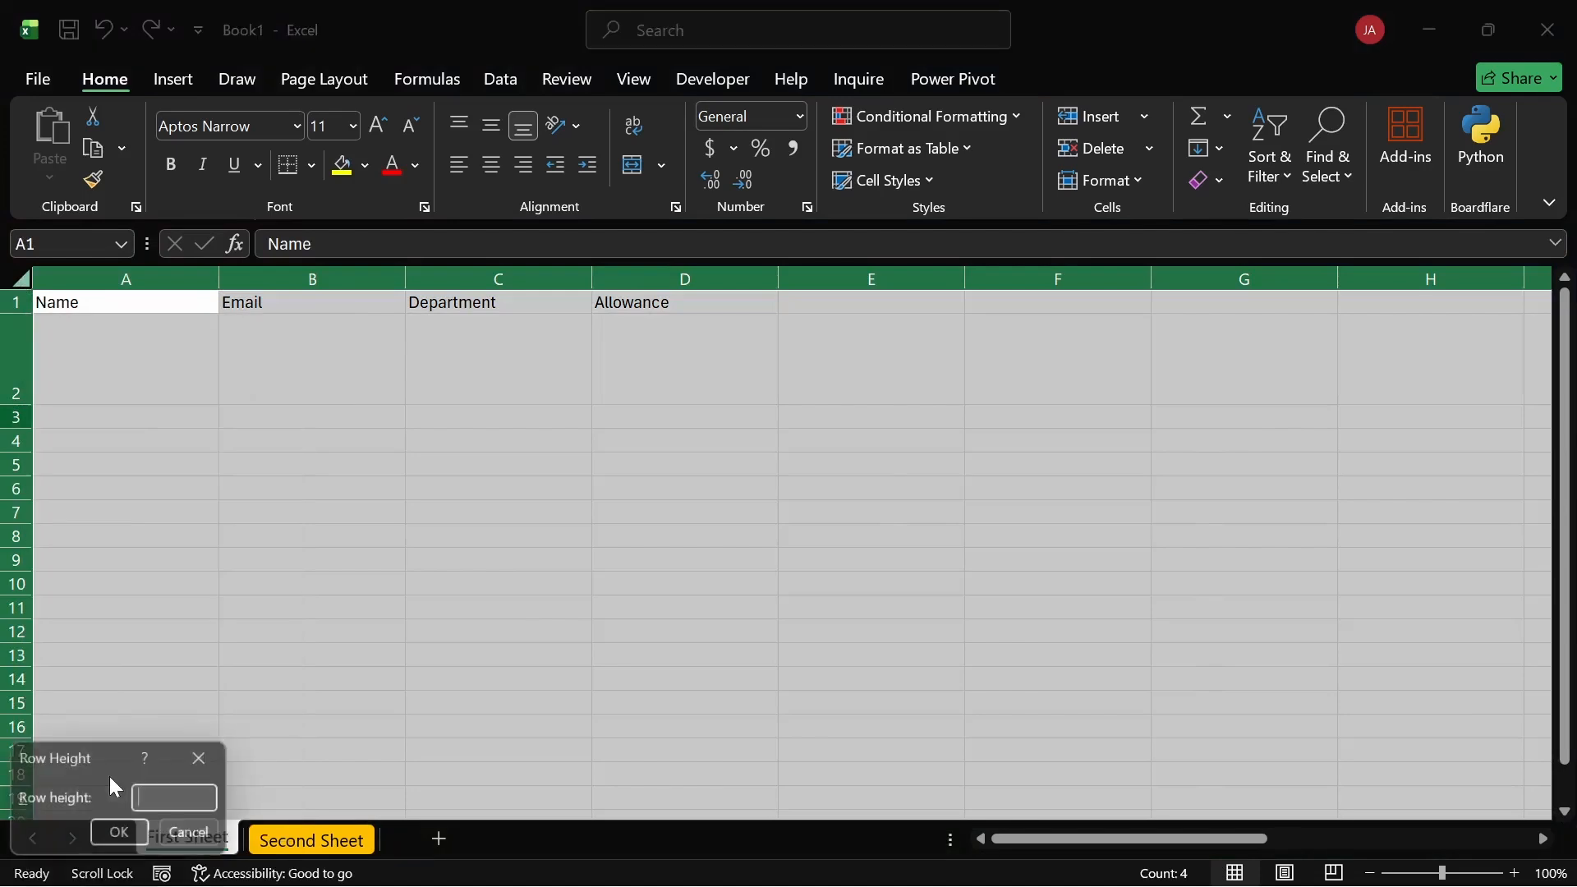
click(197, 836)
click(107, 396)
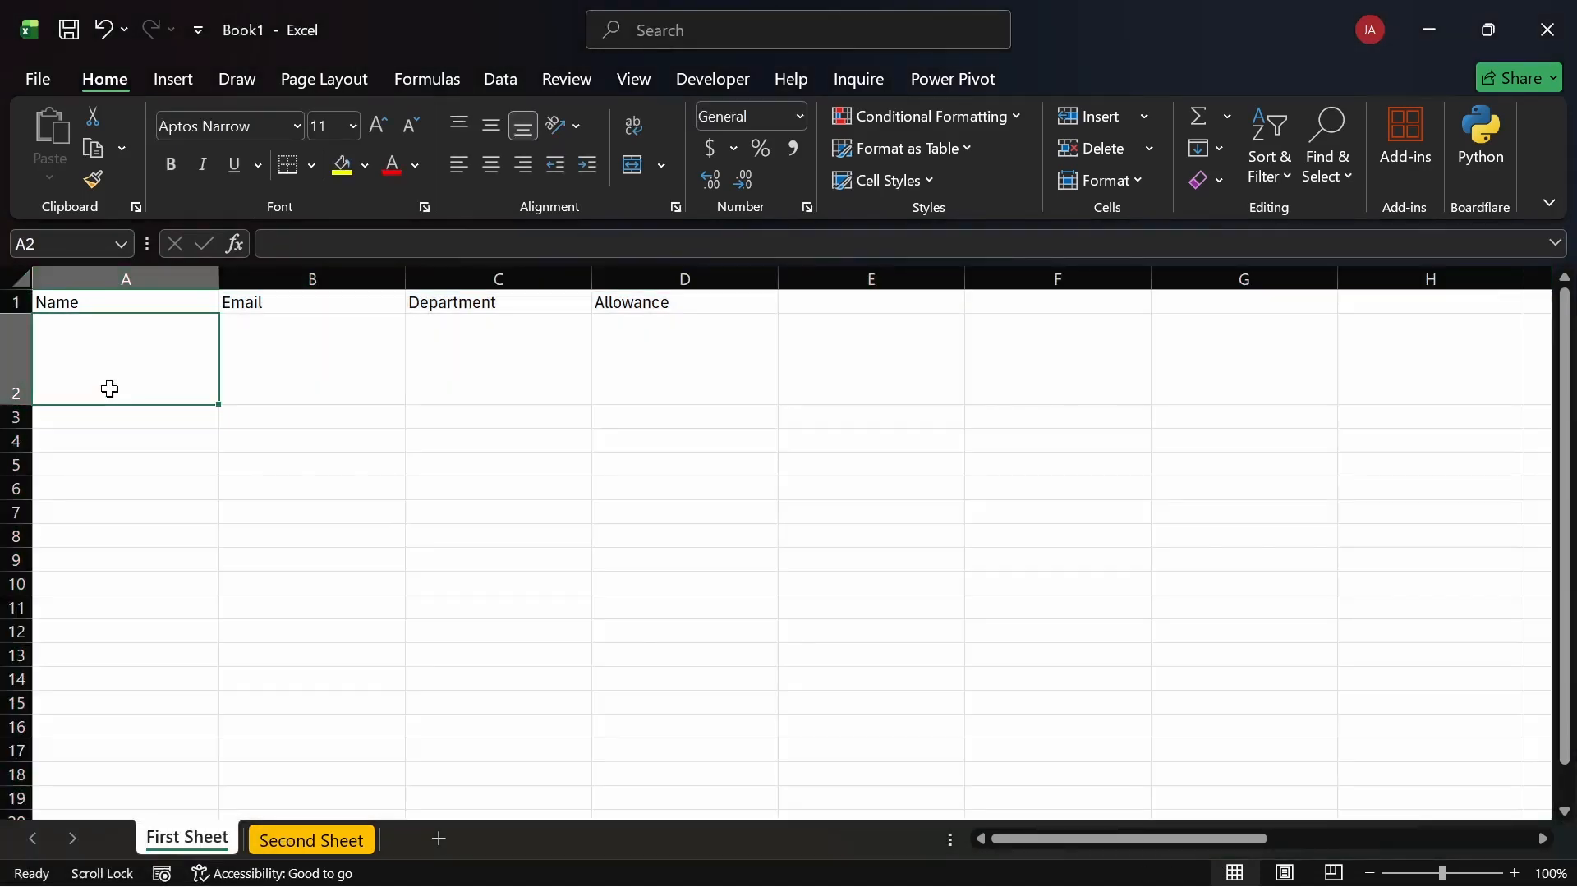
key(ctrl+z)
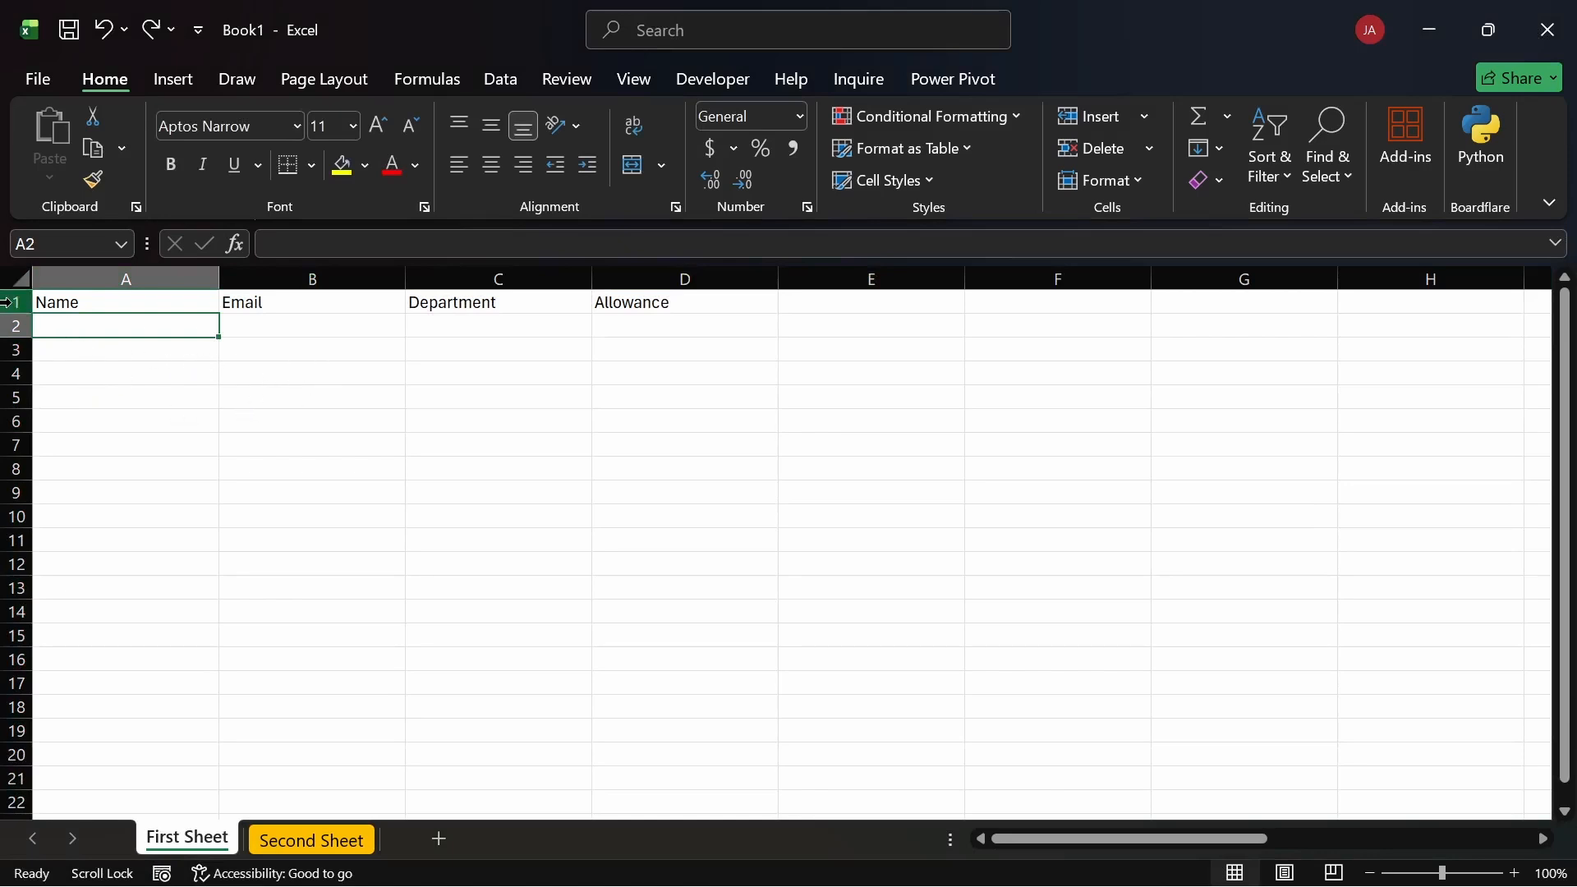
click(9, 302)
Step: Try selecting column A, single cells and row 2, ending with the whole Email column B
click(358, 435)
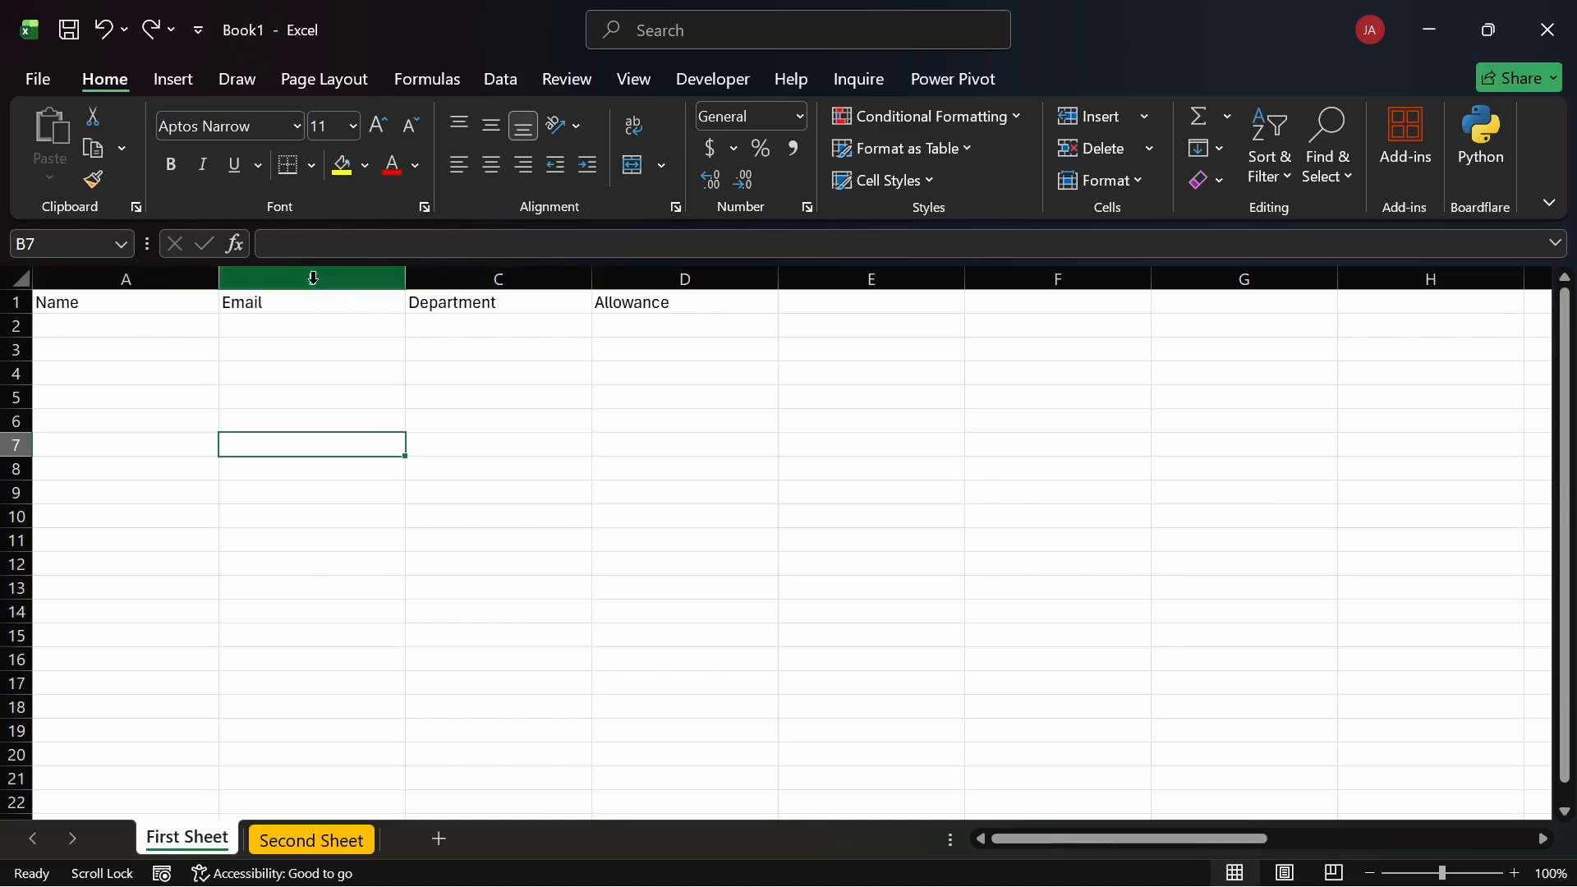
click(167, 281)
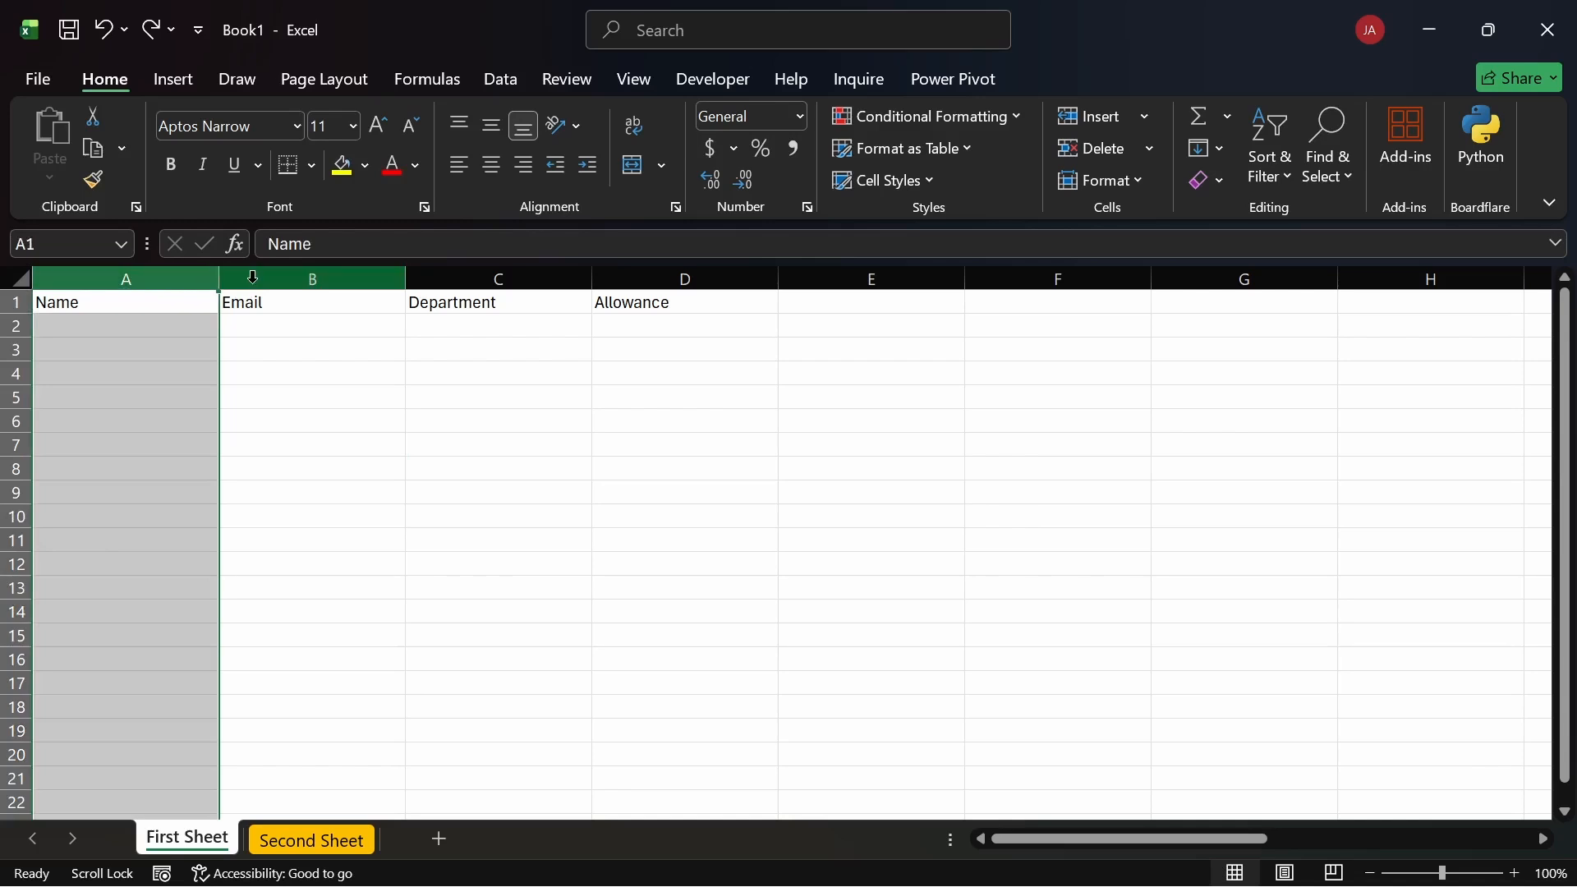
click(253, 277)
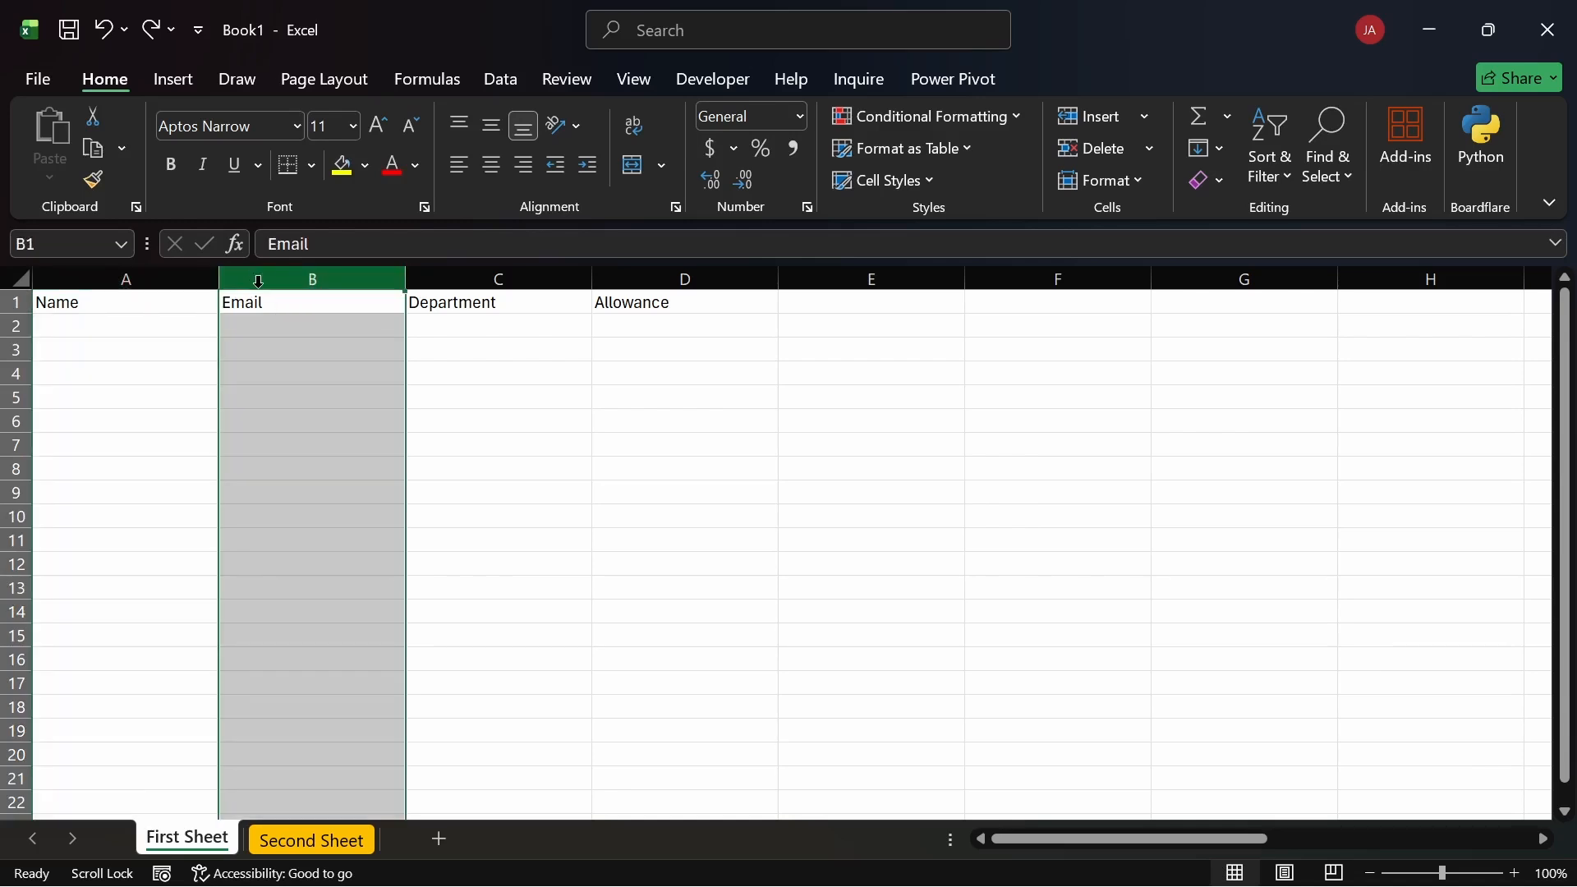
click(429, 335)
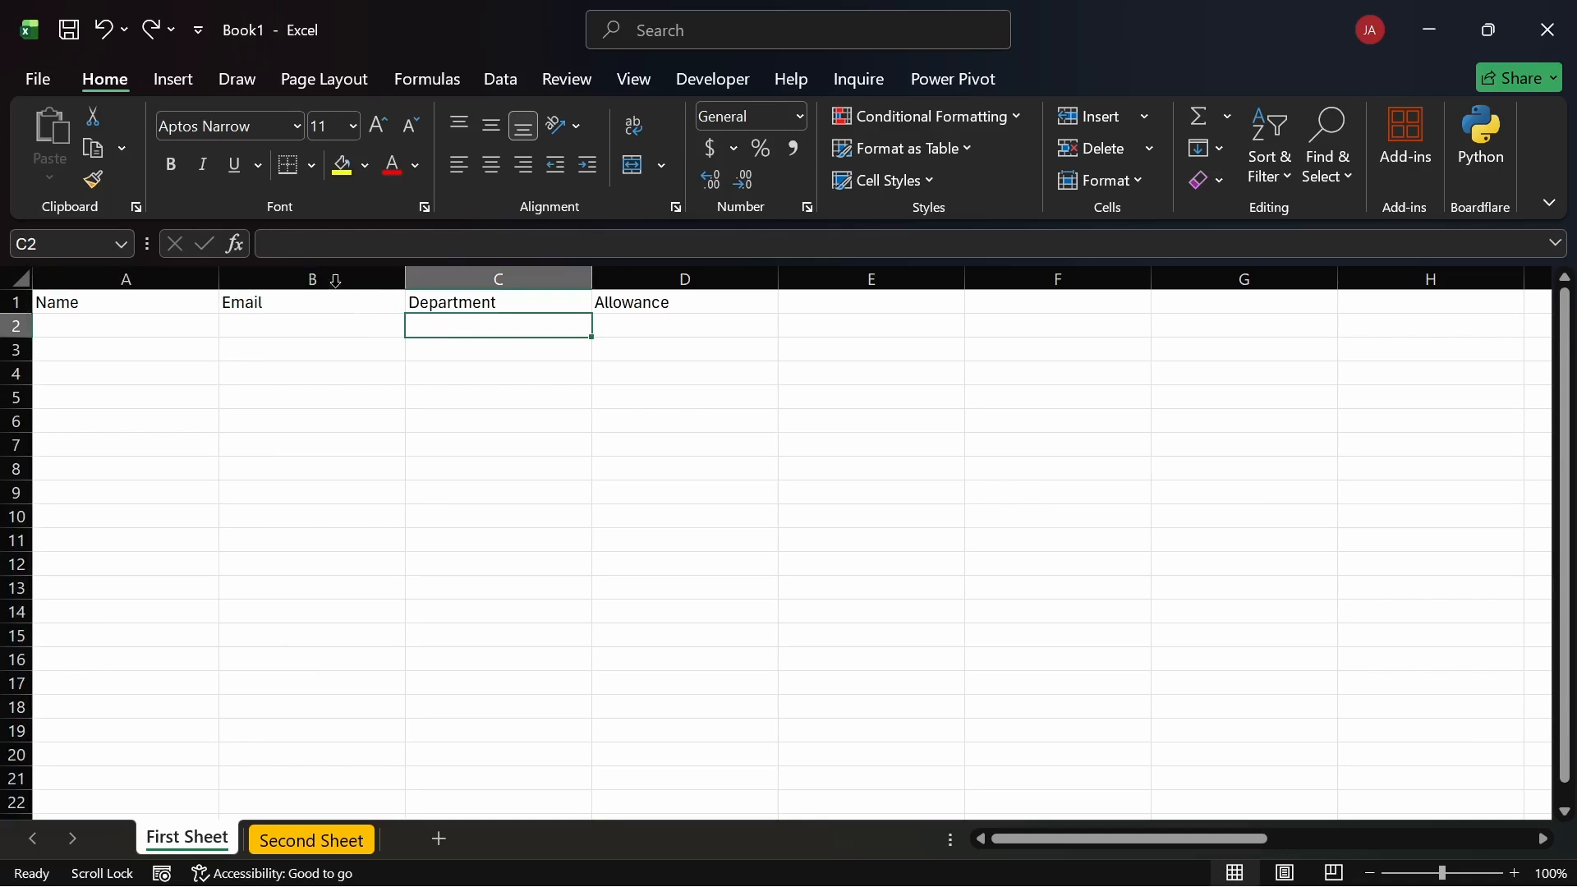
click(335, 276)
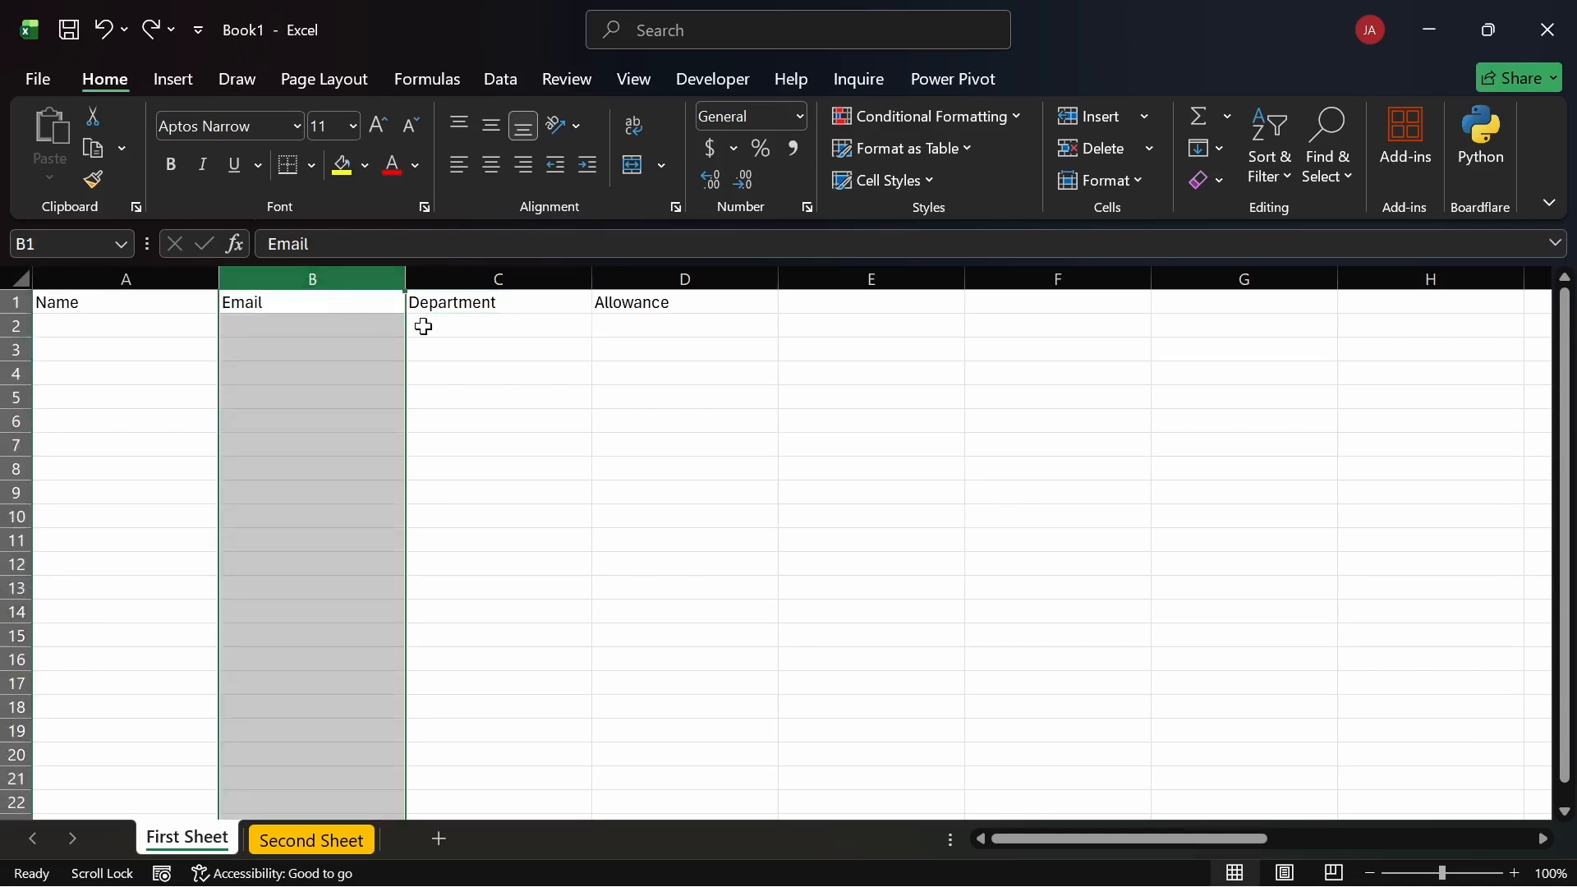
click(417, 326)
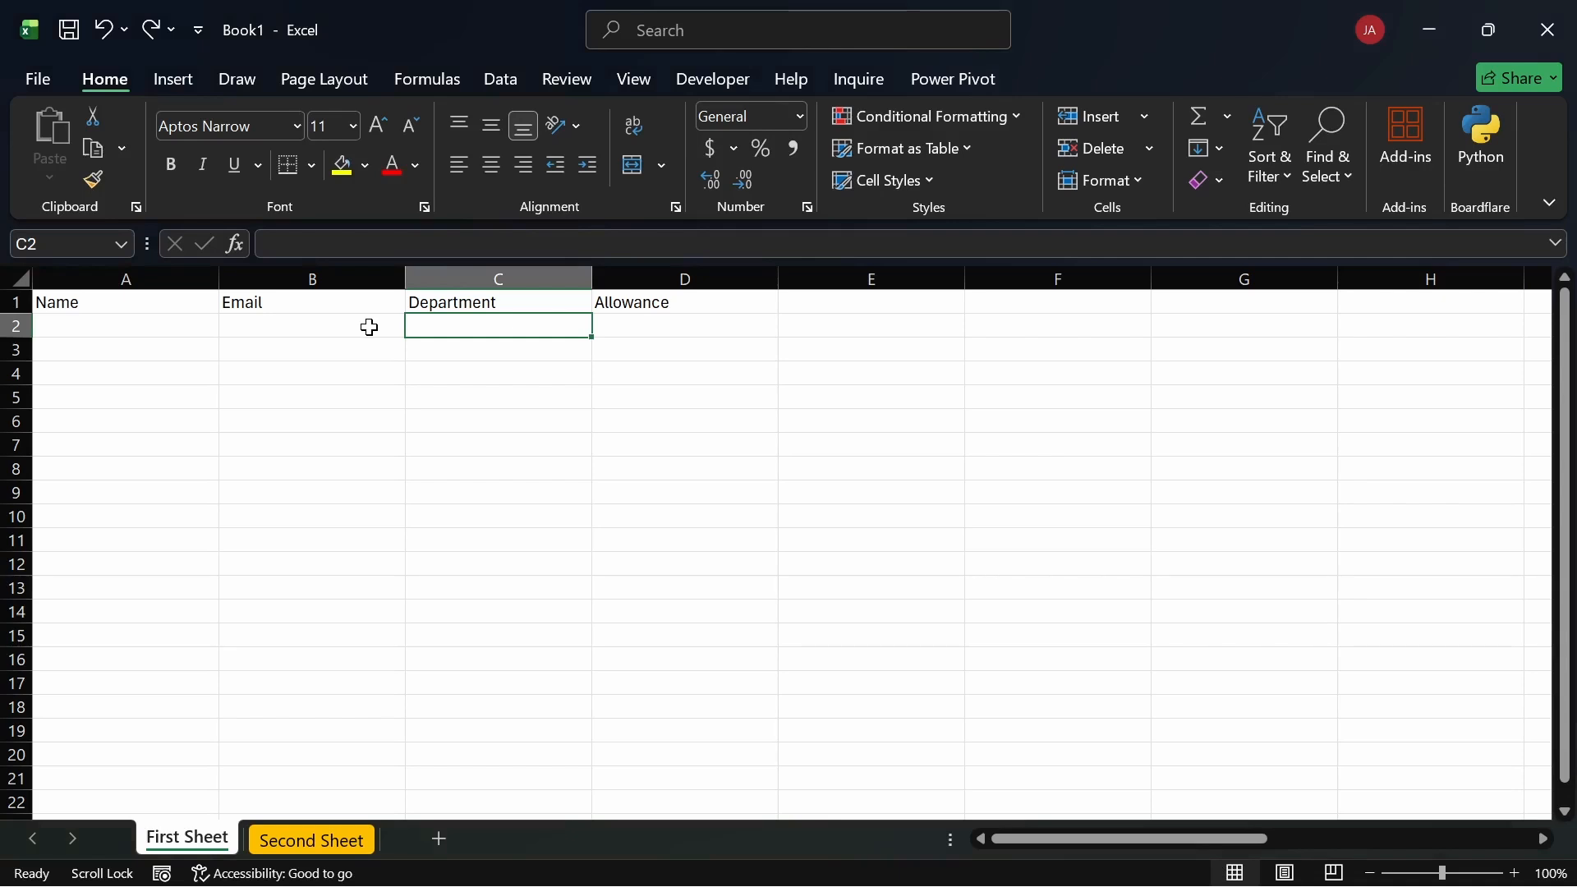
click(359, 274)
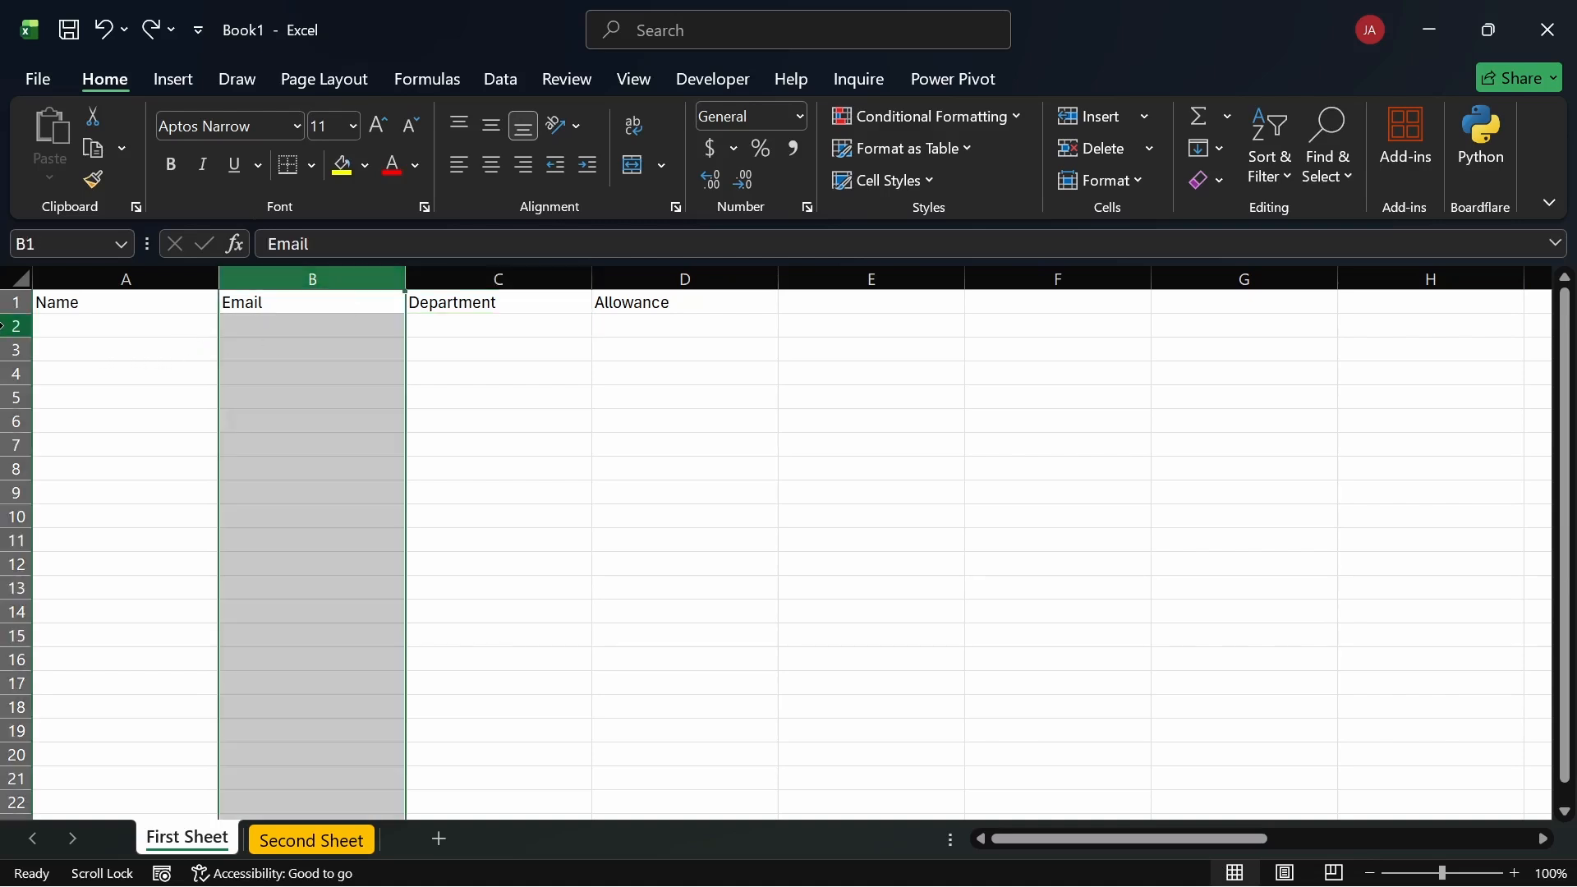
click(16, 326)
click(332, 280)
click(349, 354)
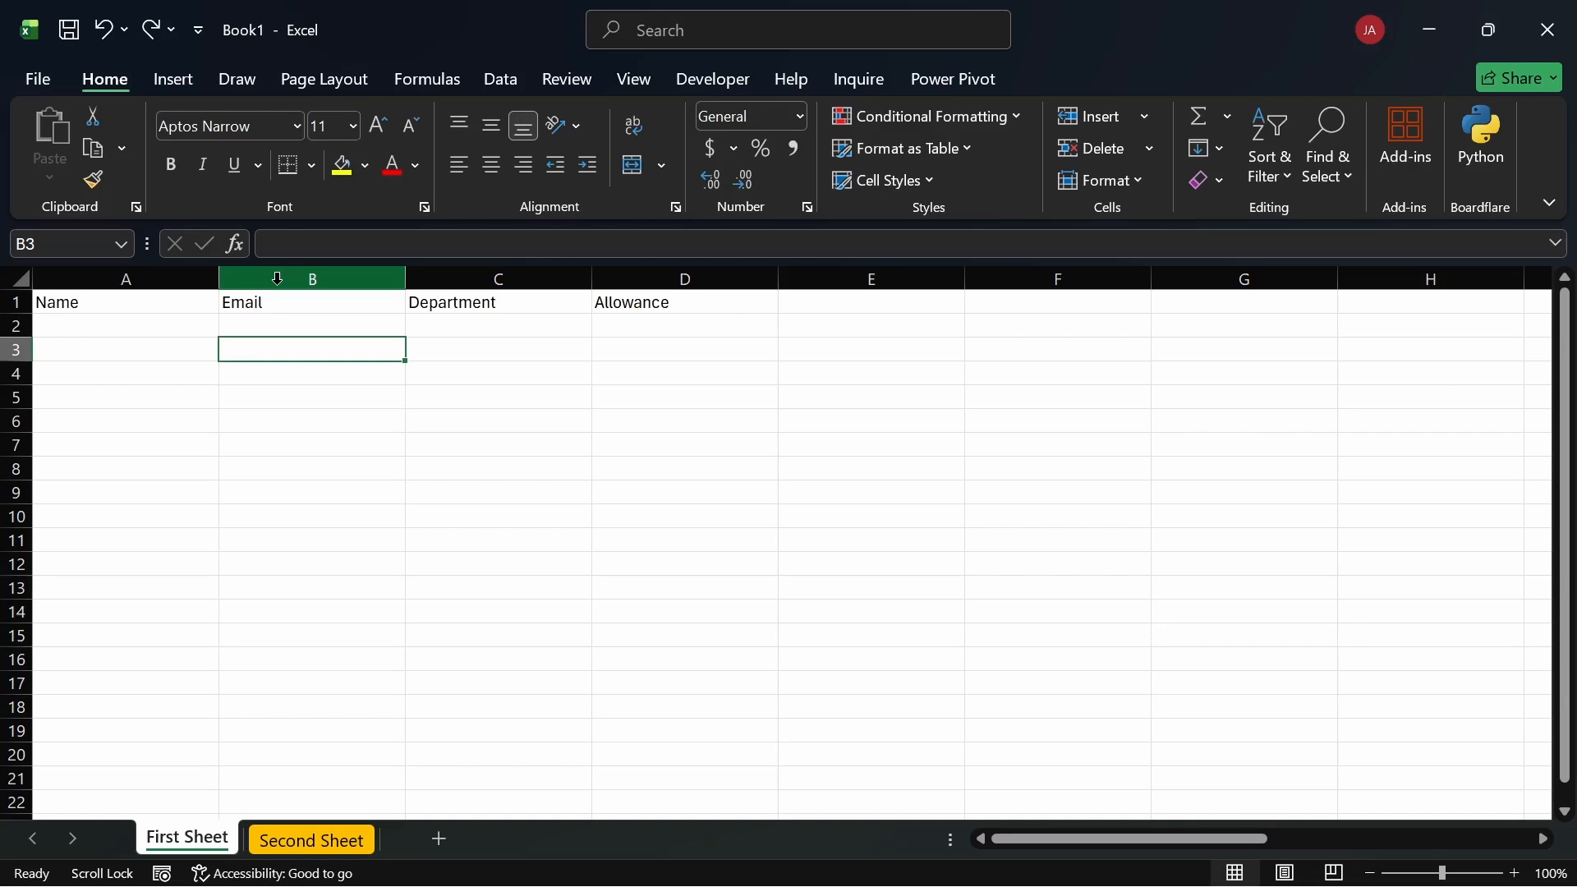
click(183, 301)
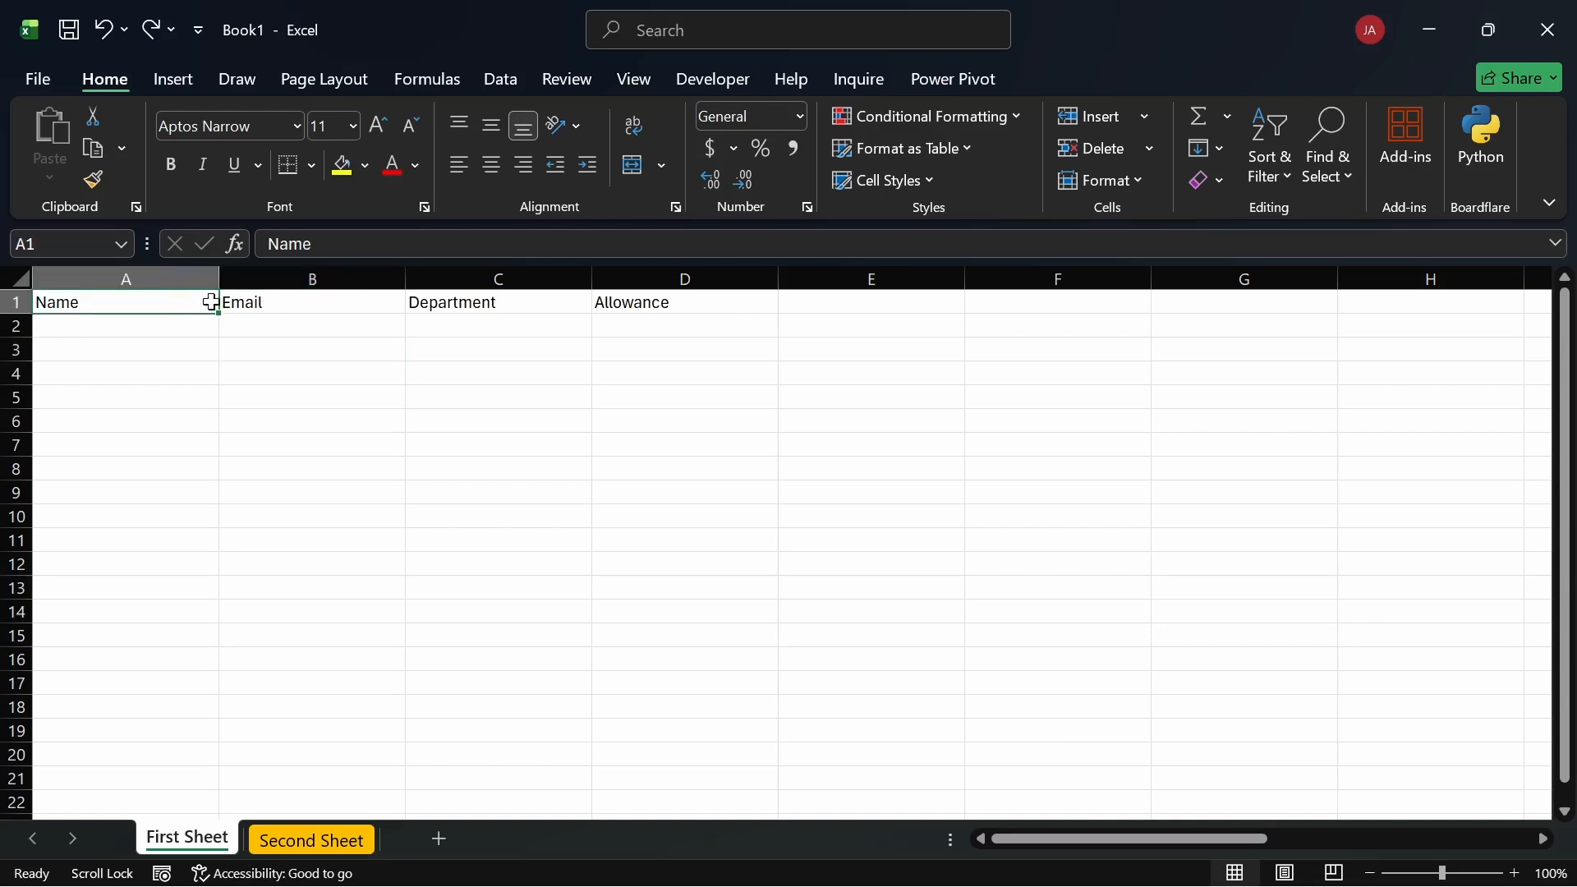
click(259, 303)
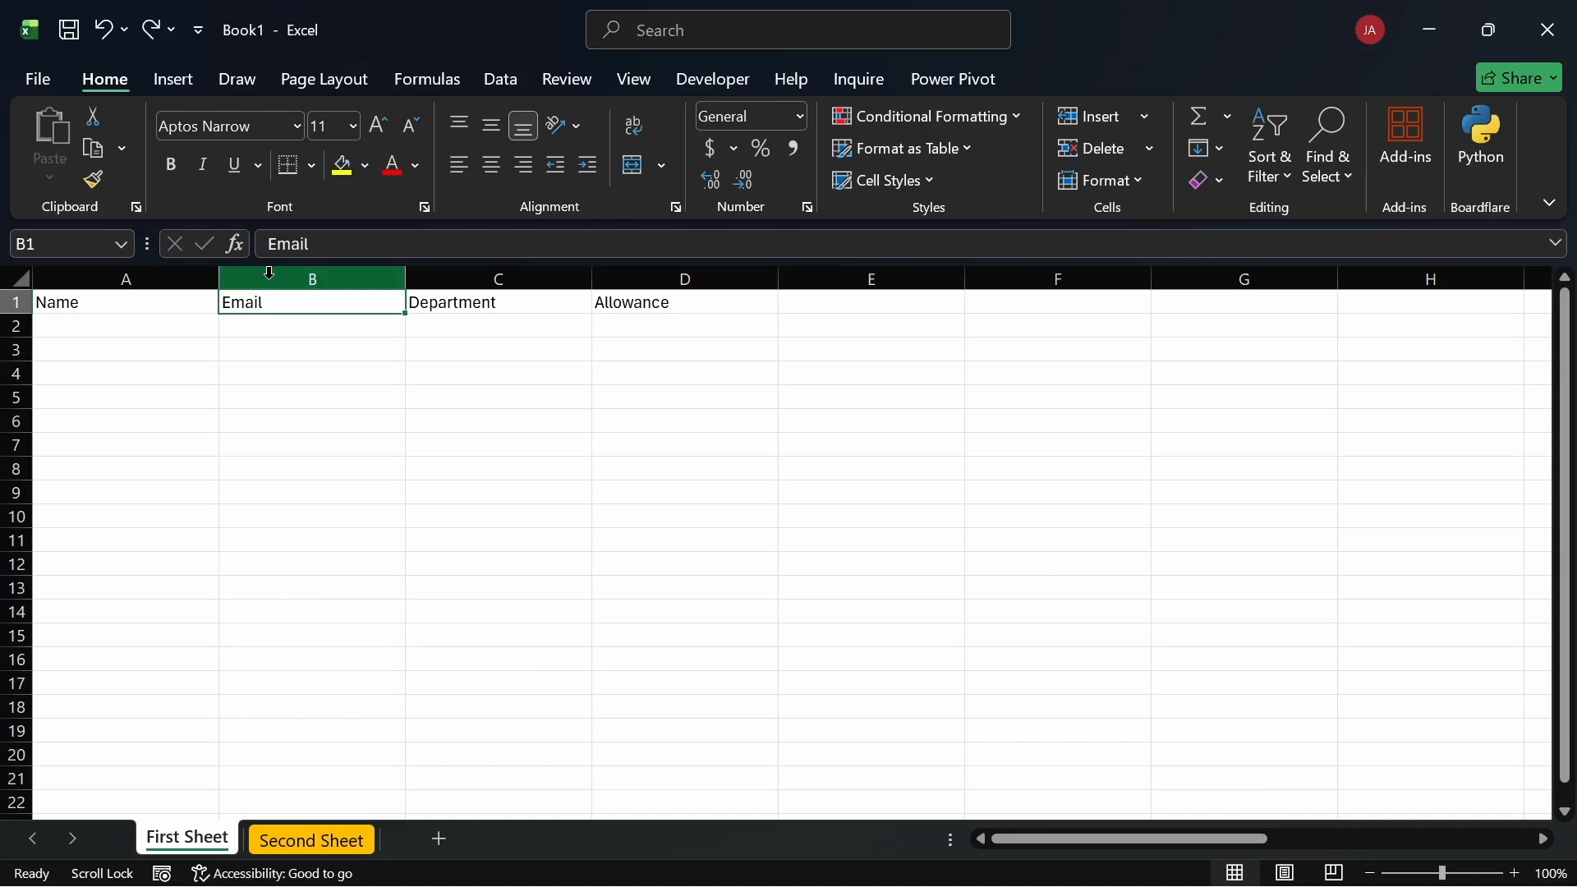
click(268, 273)
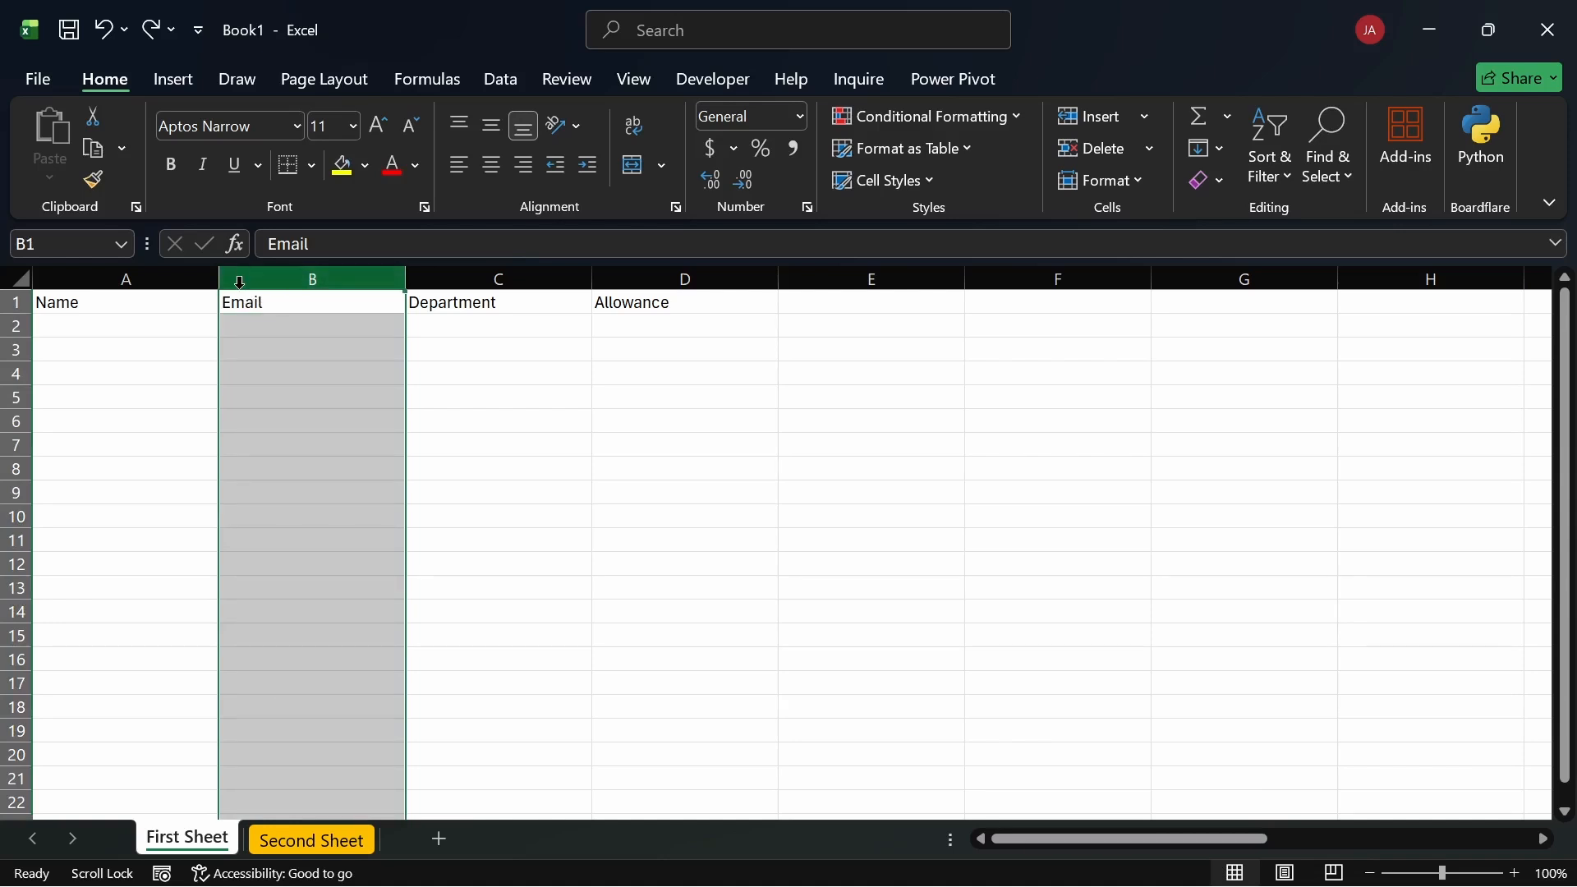
Step: Dismiss the Email column's options, click a few B cells, then select column B
right_click(296, 282)
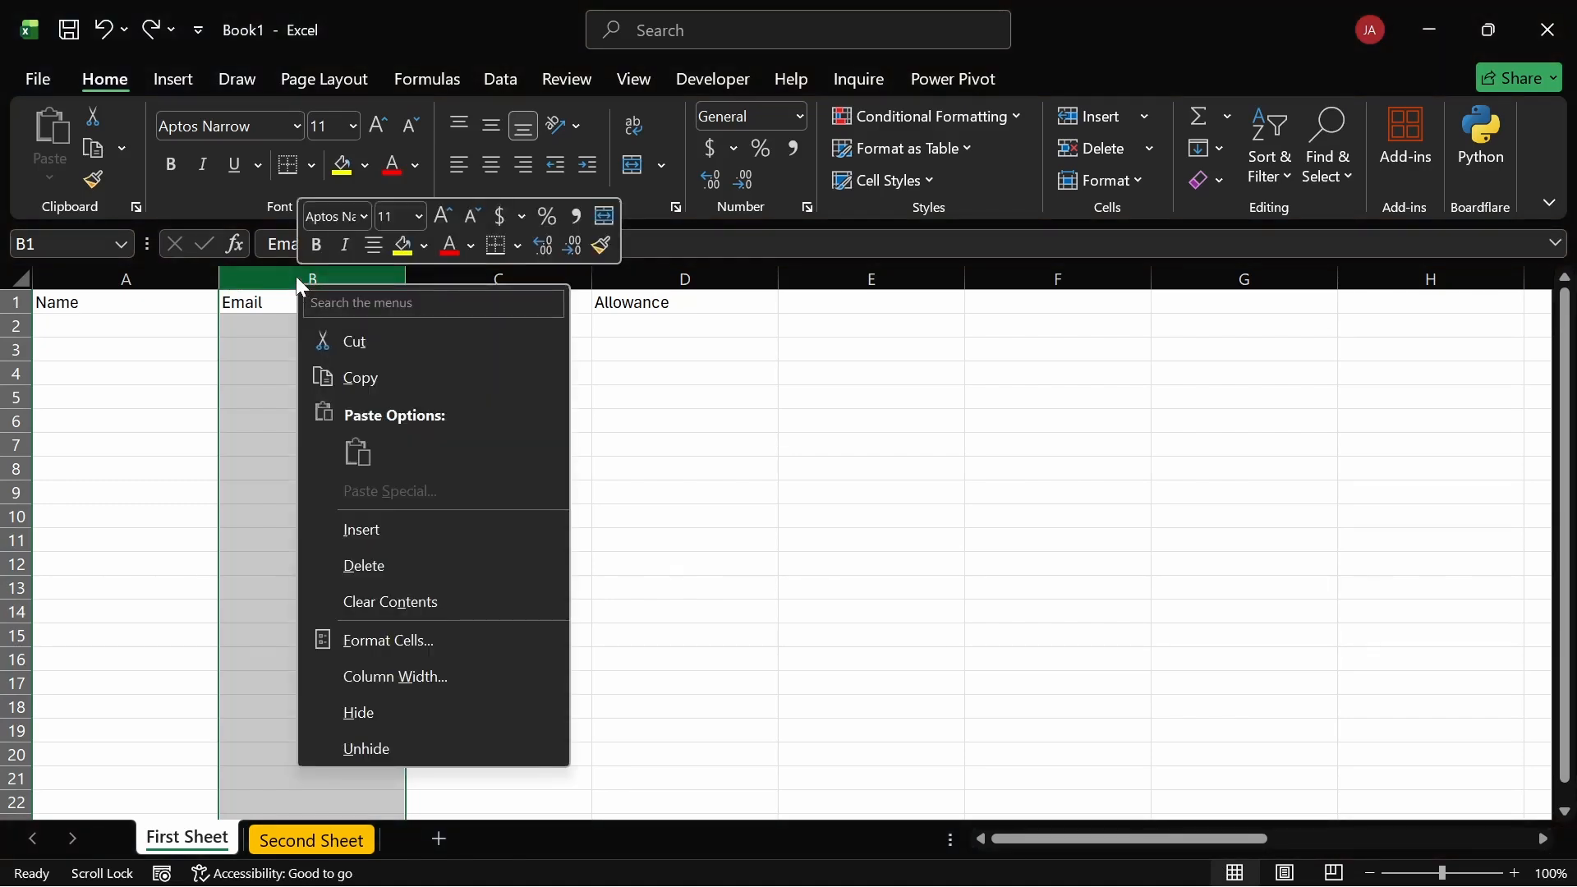
key(Escape)
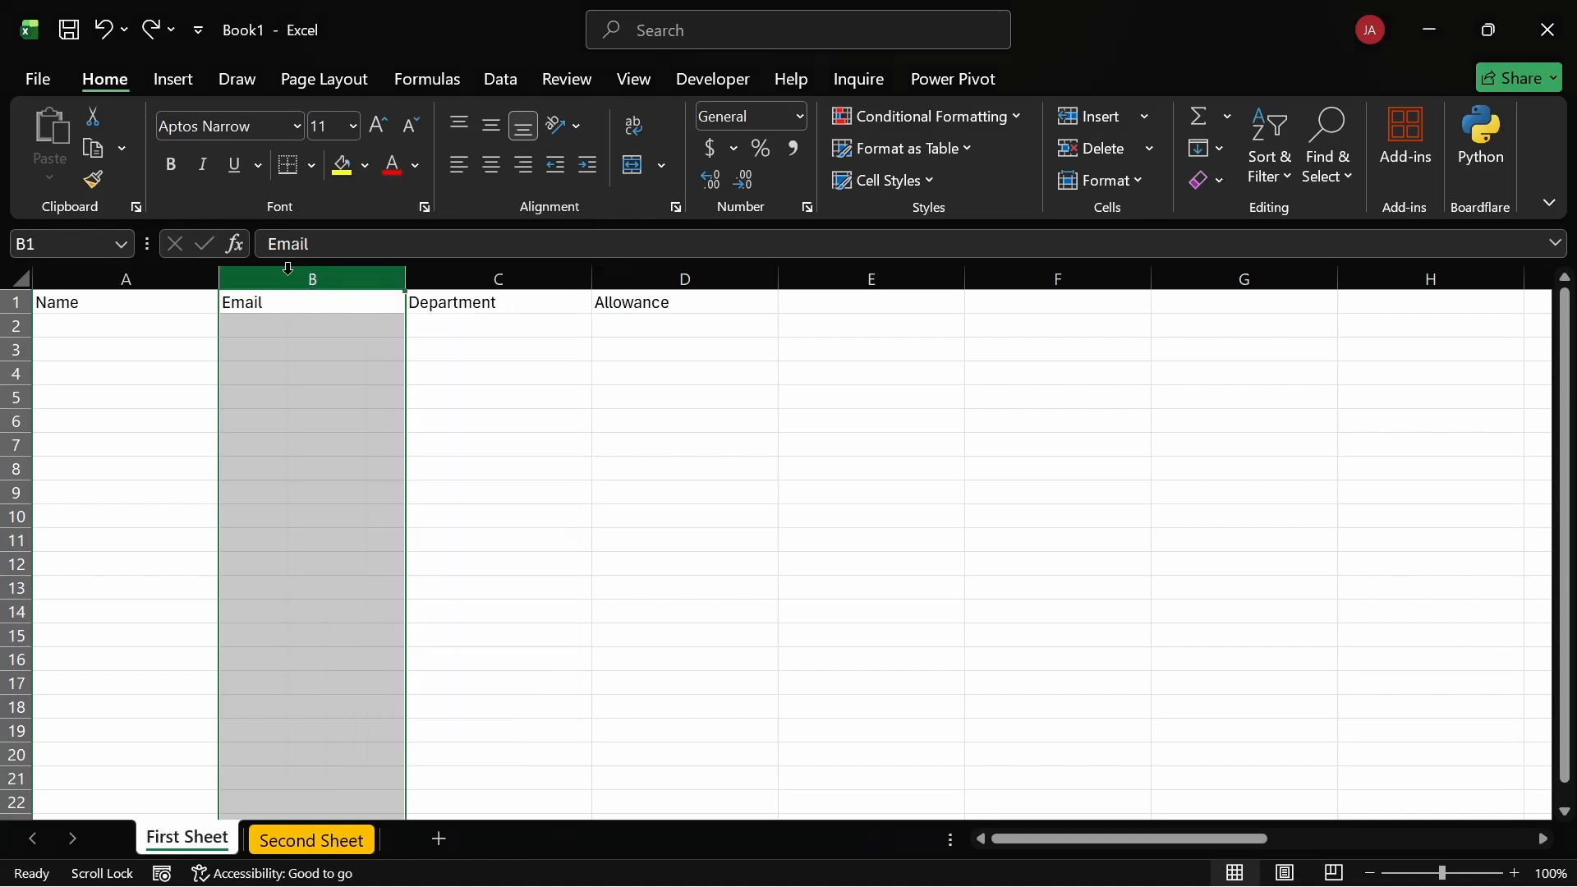
click(386, 397)
click(324, 331)
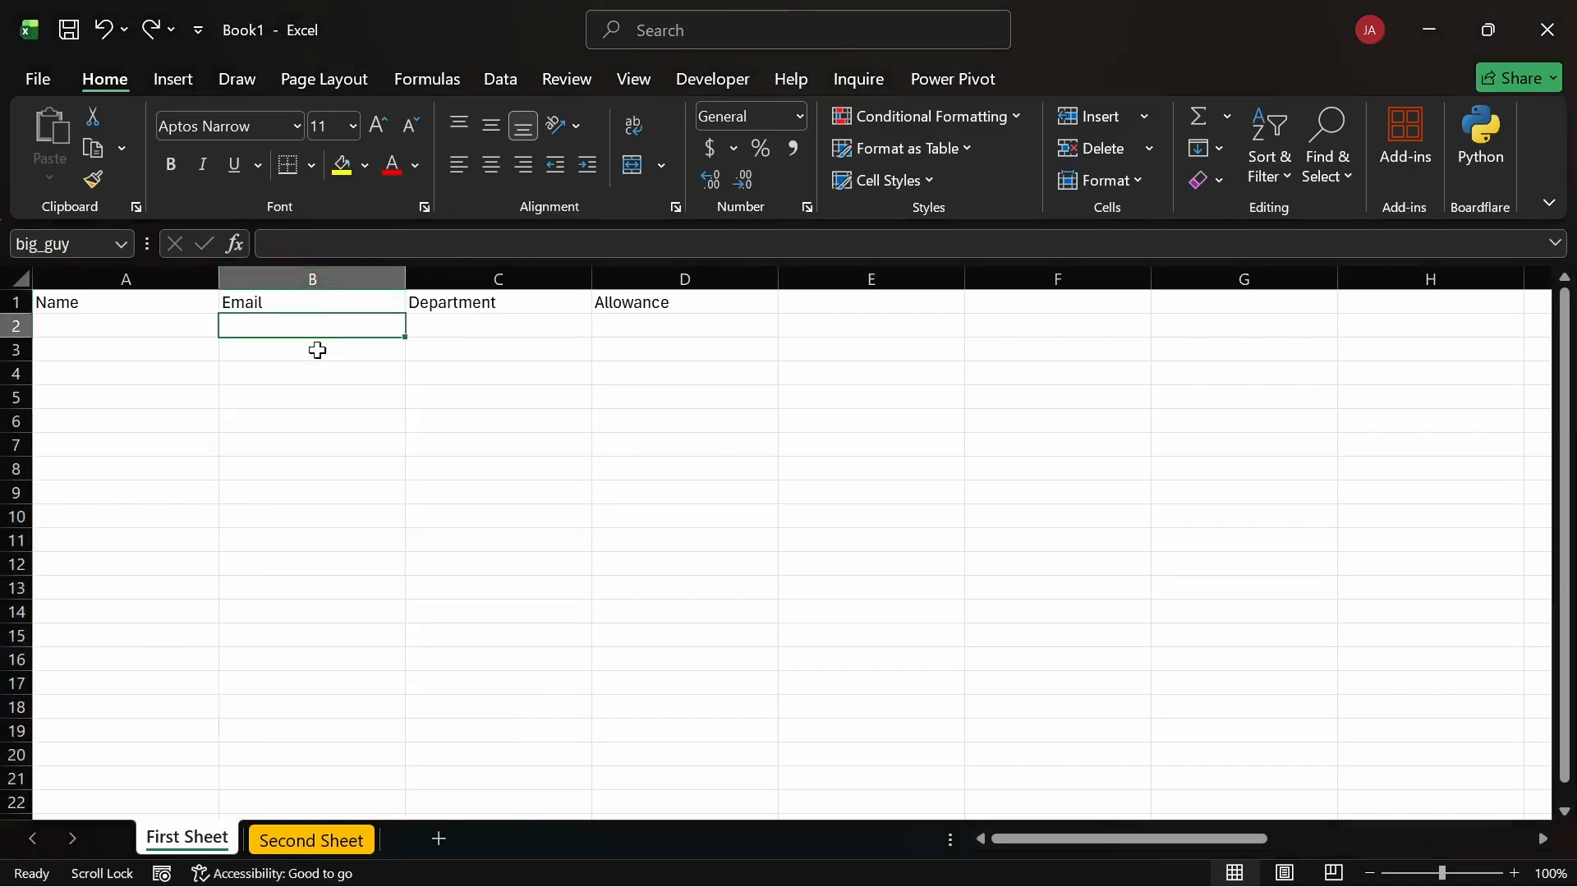
click(320, 354)
click(297, 272)
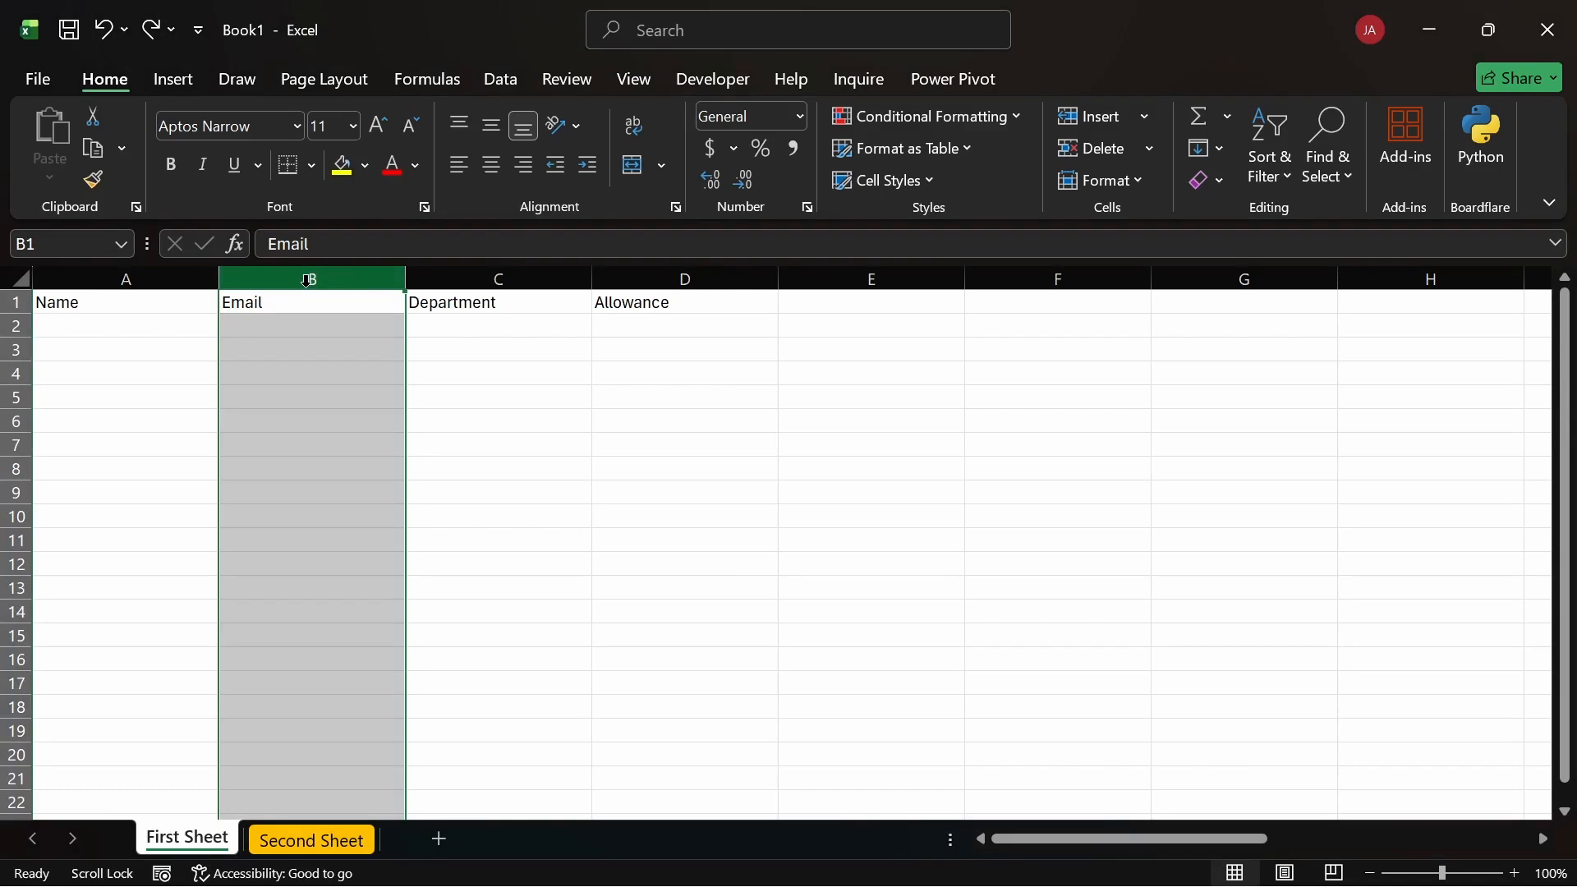
Step: Insert an empty column before Email, then undo the insertion
right_click(308, 281)
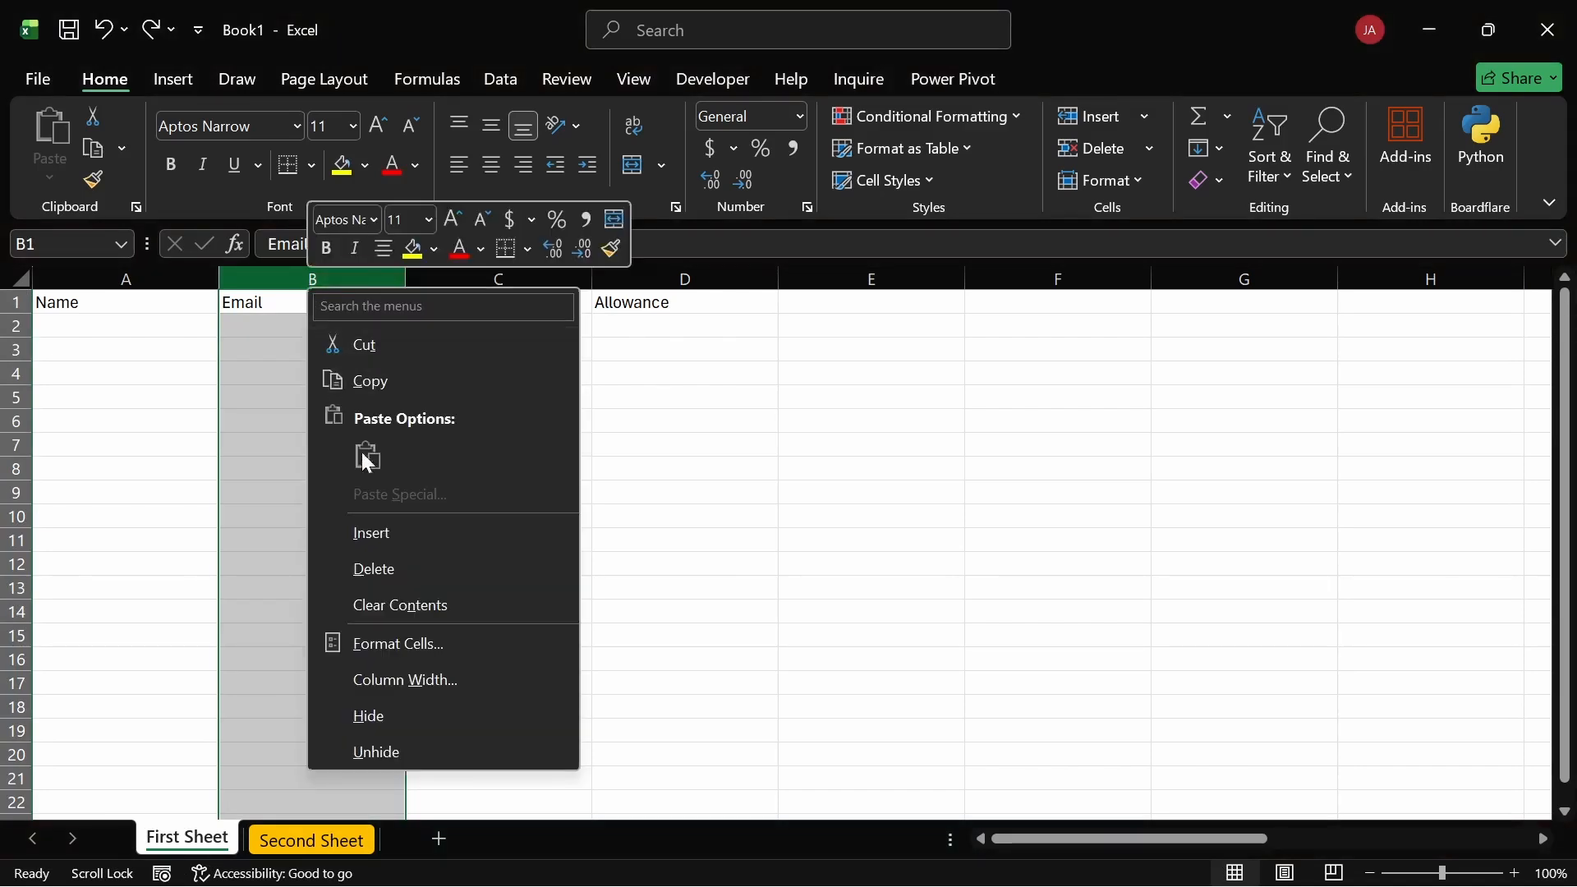
click(383, 532)
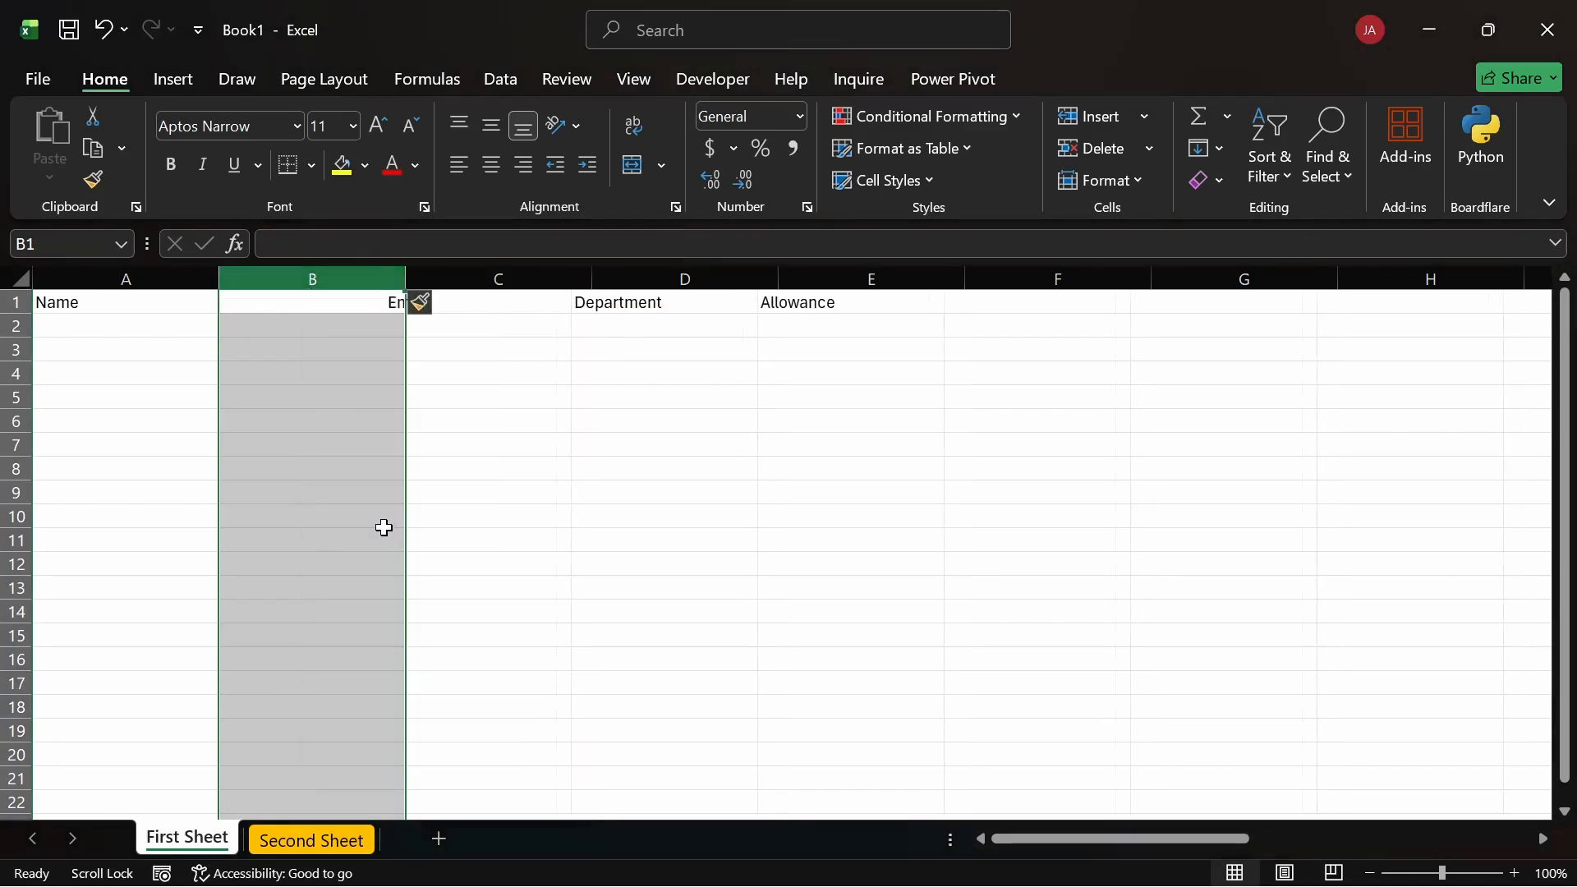
click(342, 309)
click(579, 404)
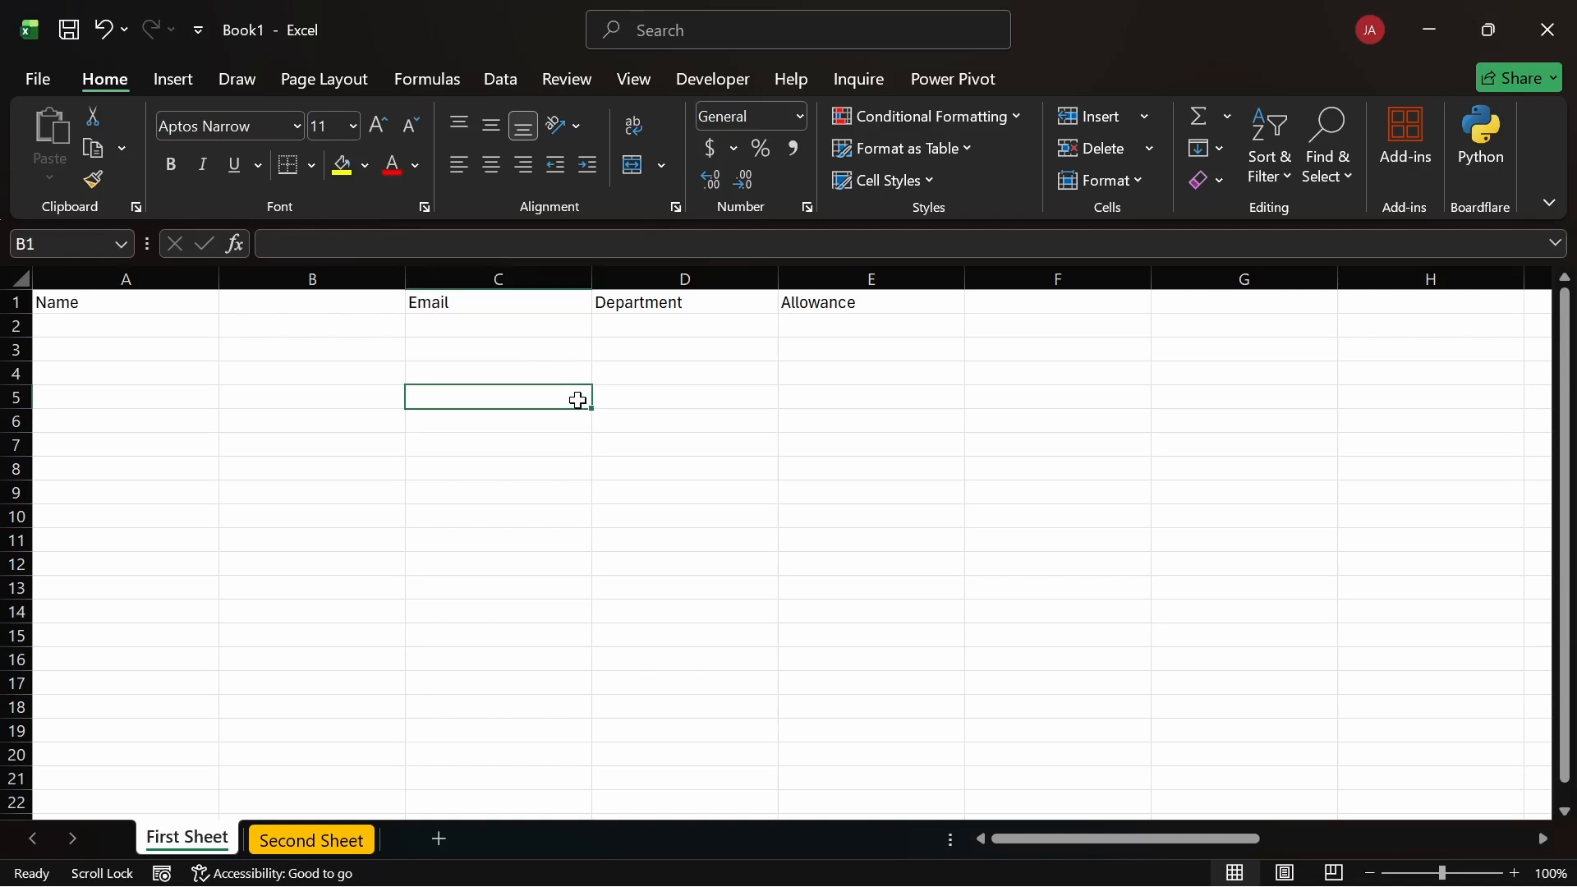
key(ctrl+z)
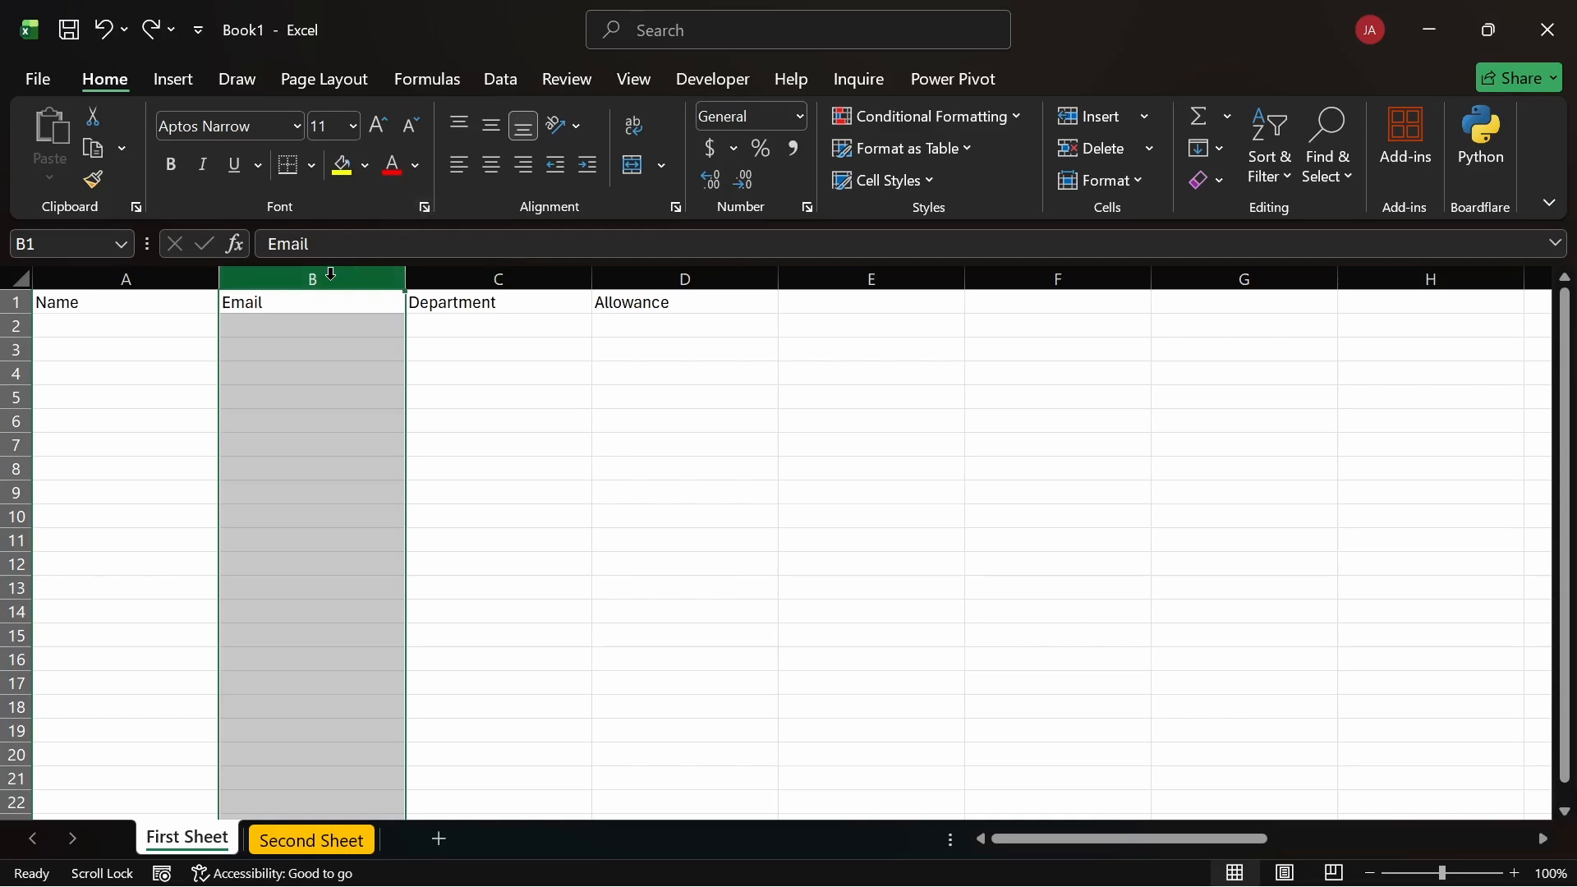
click(429, 351)
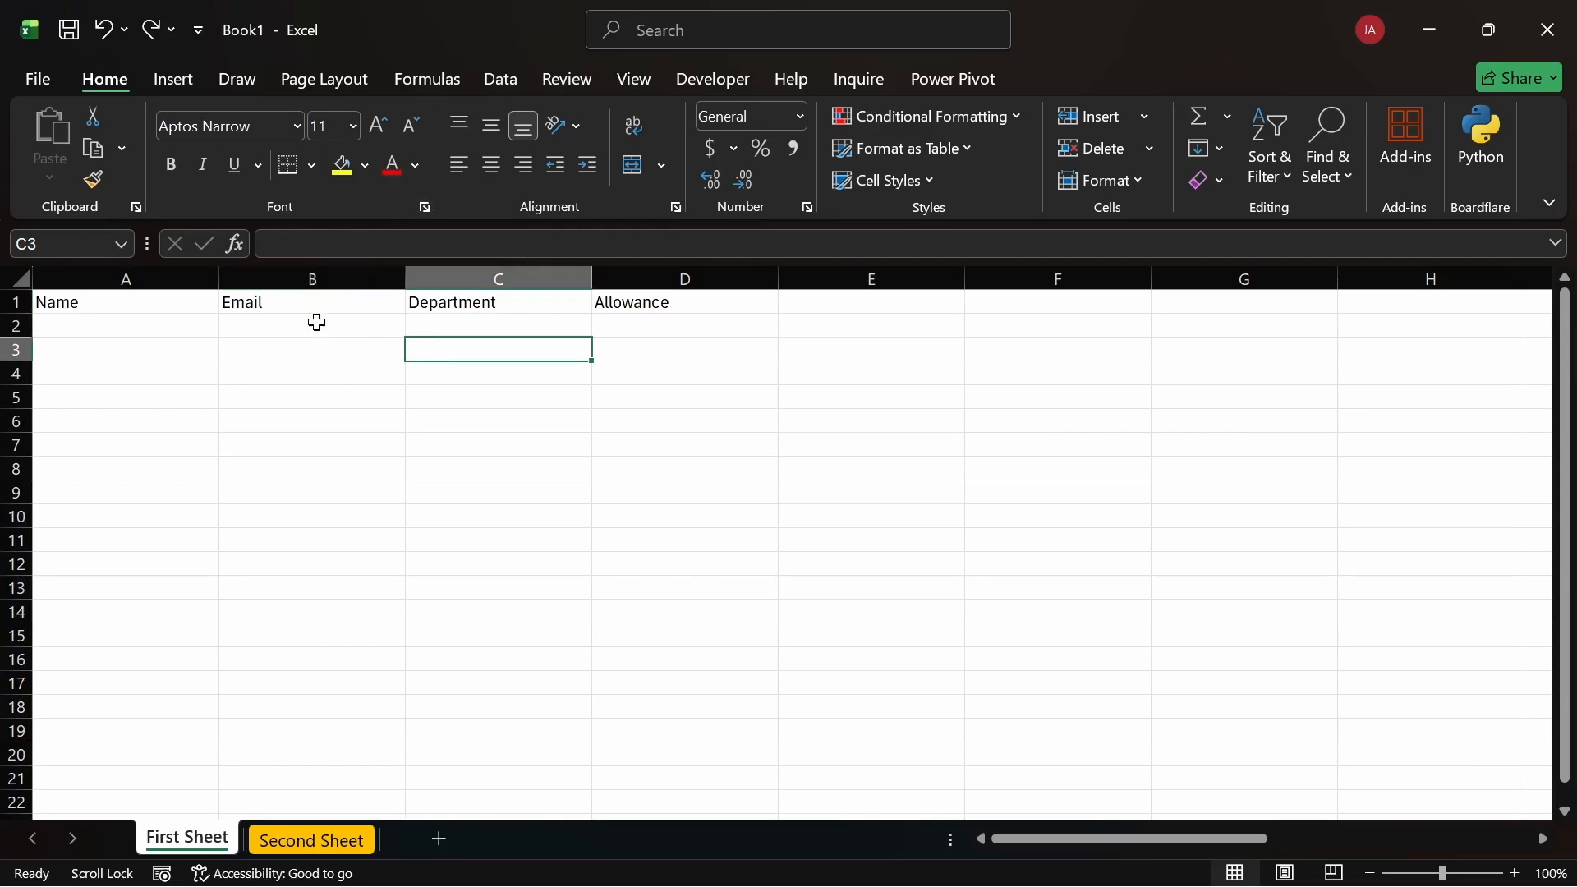
click(317, 277)
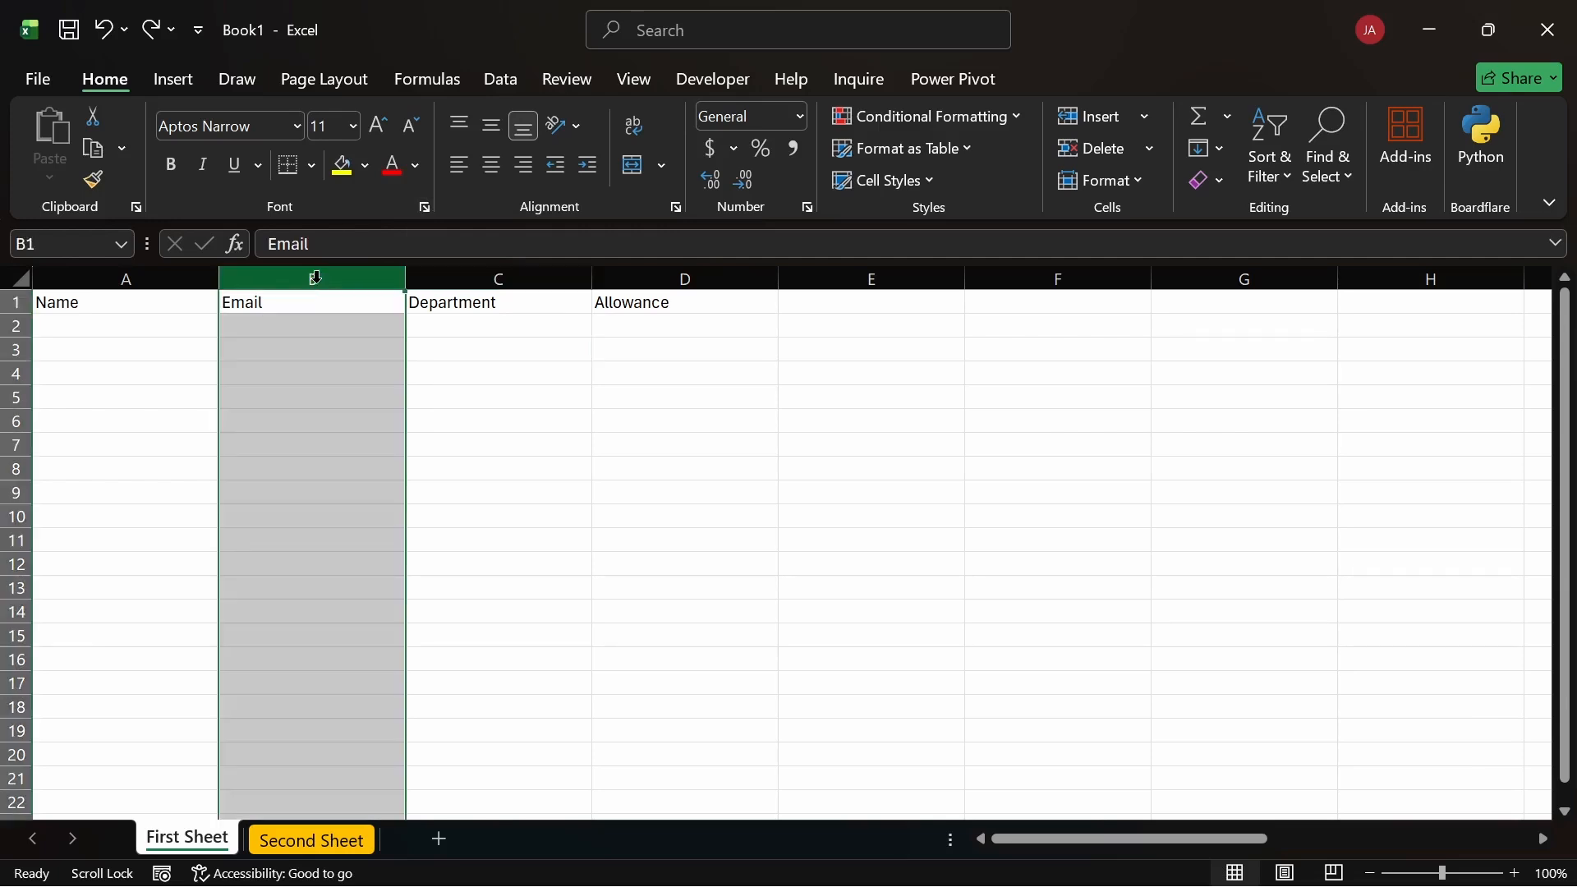
click(285, 349)
click(285, 301)
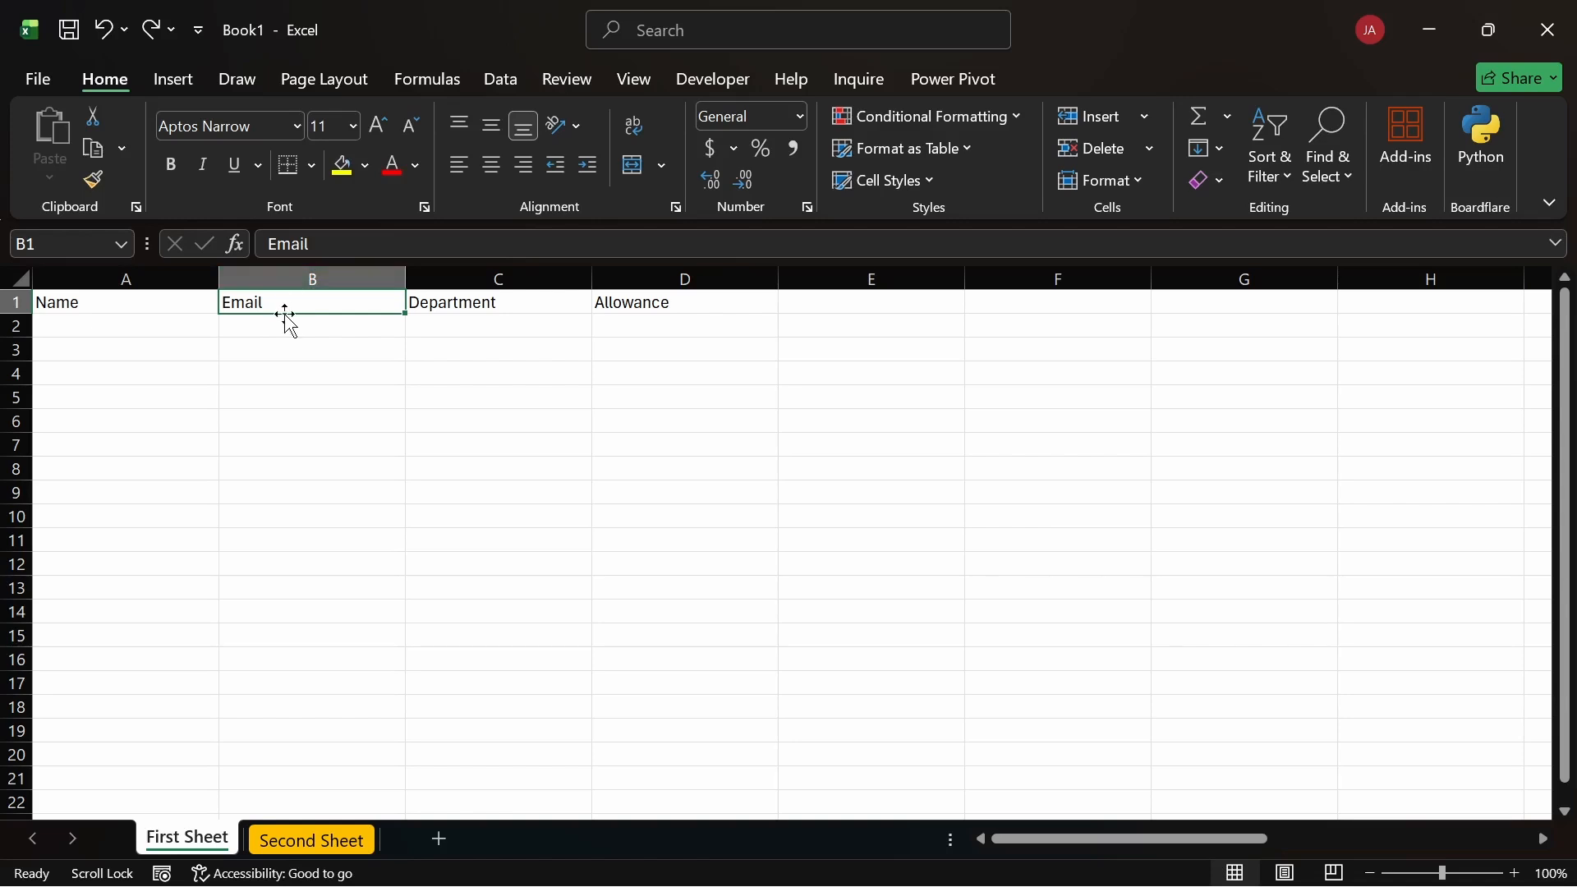
right_click(301, 304)
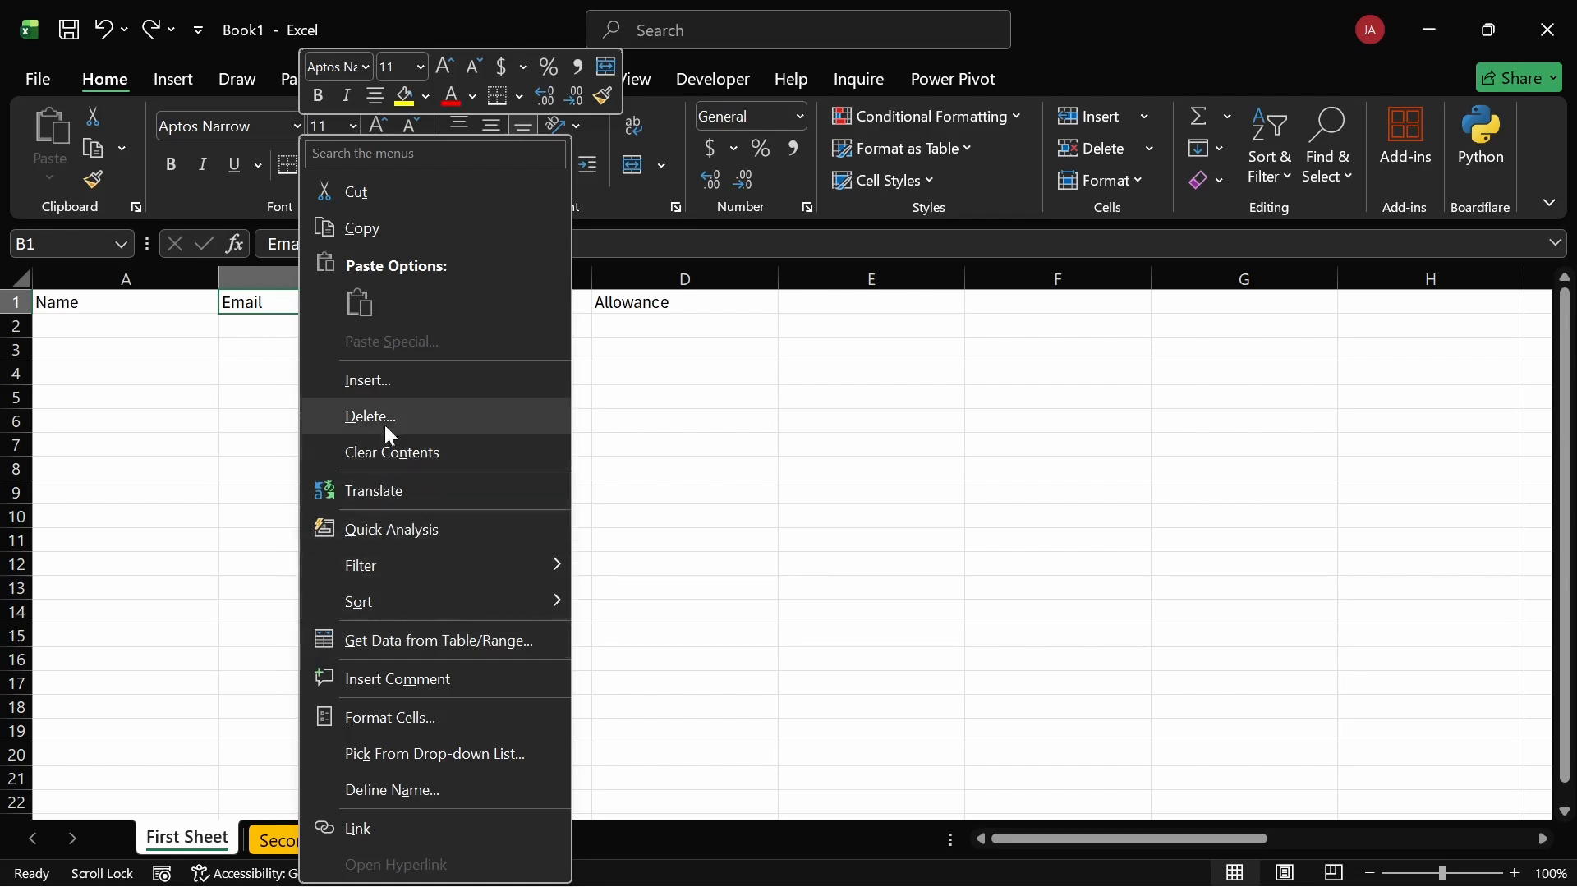
click(361, 380)
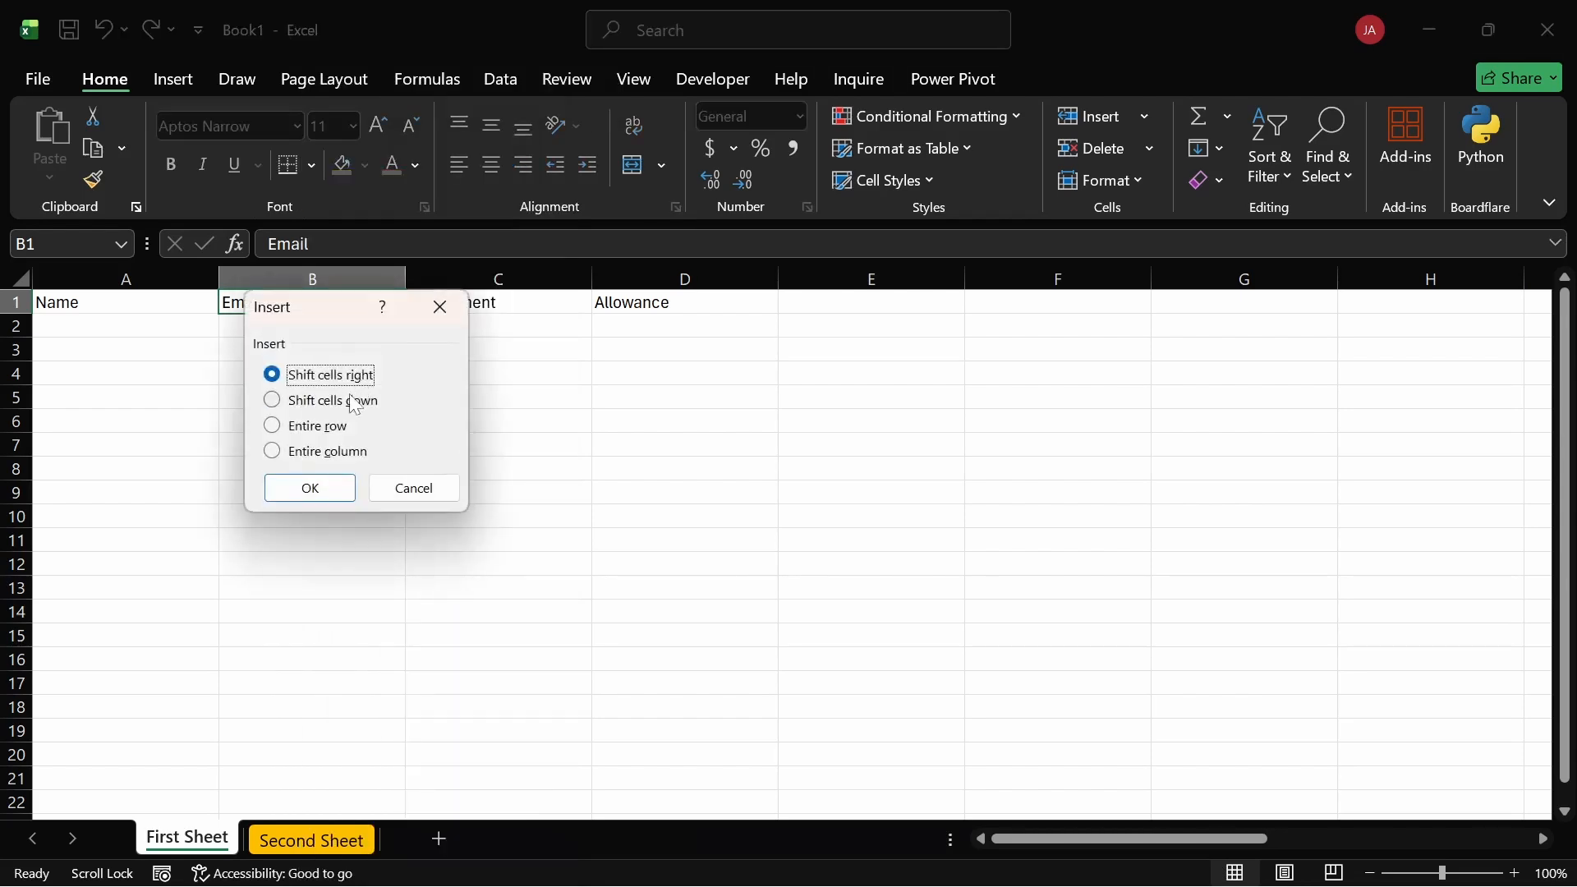
drag(322, 301, 303, 331)
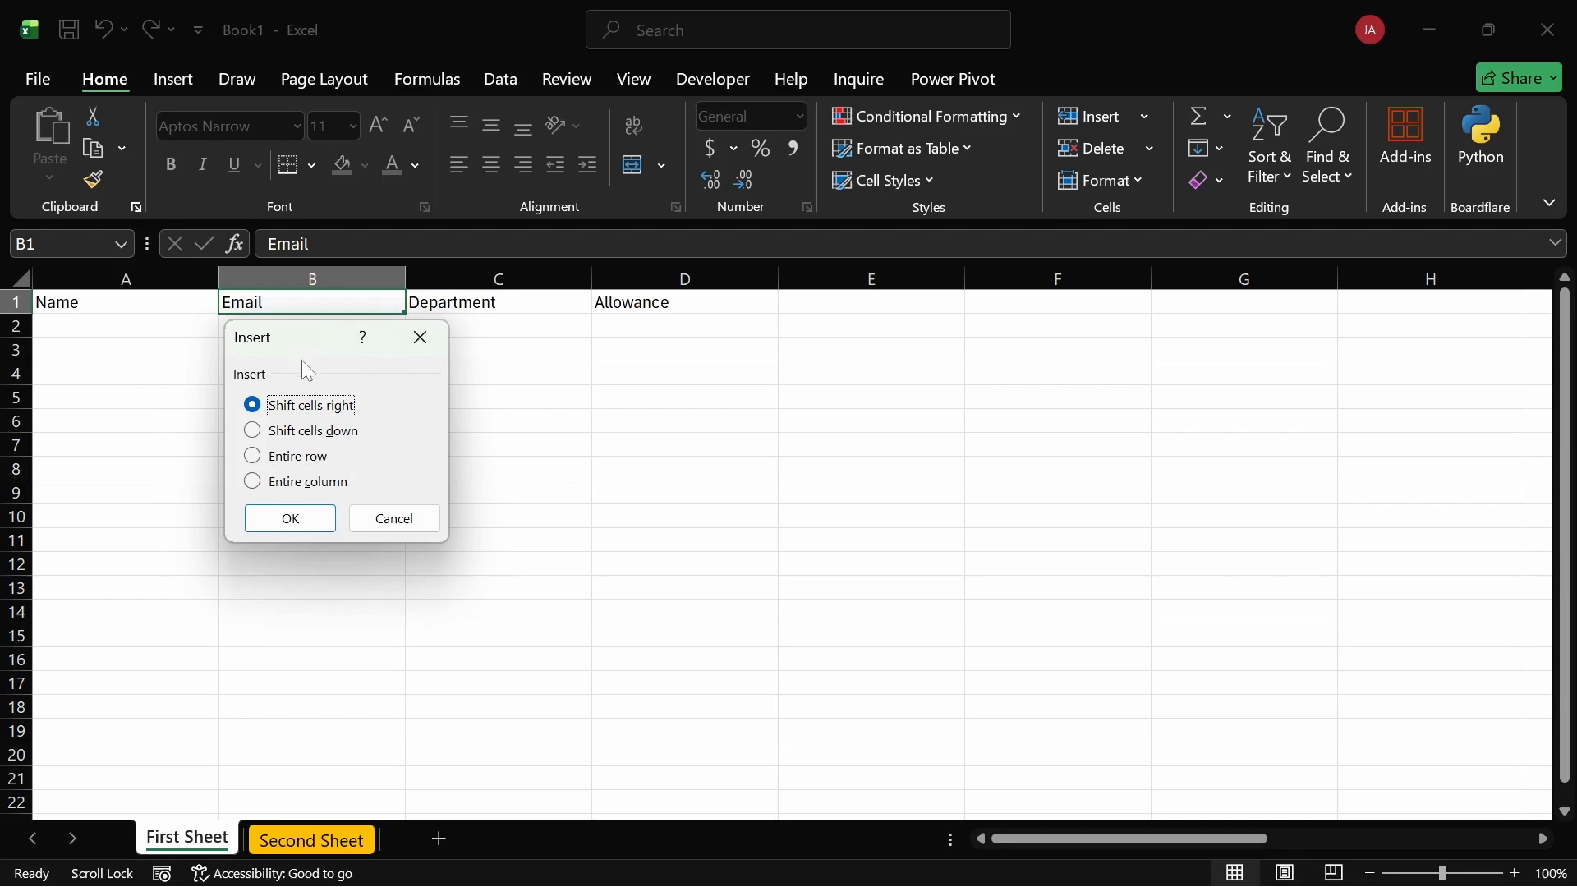
click(261, 488)
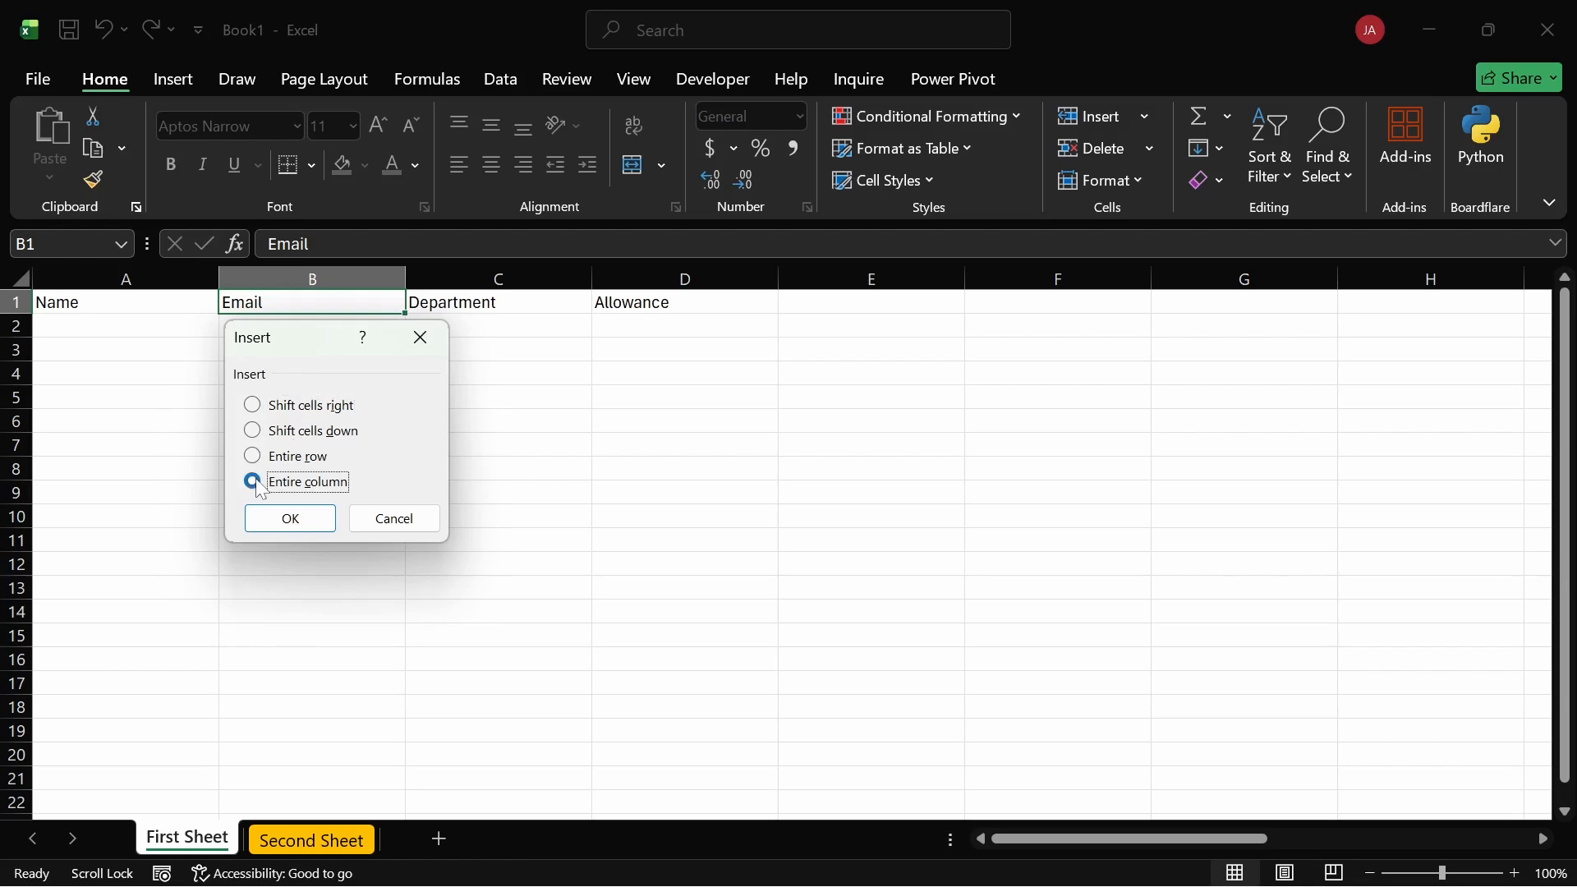
click(289, 517)
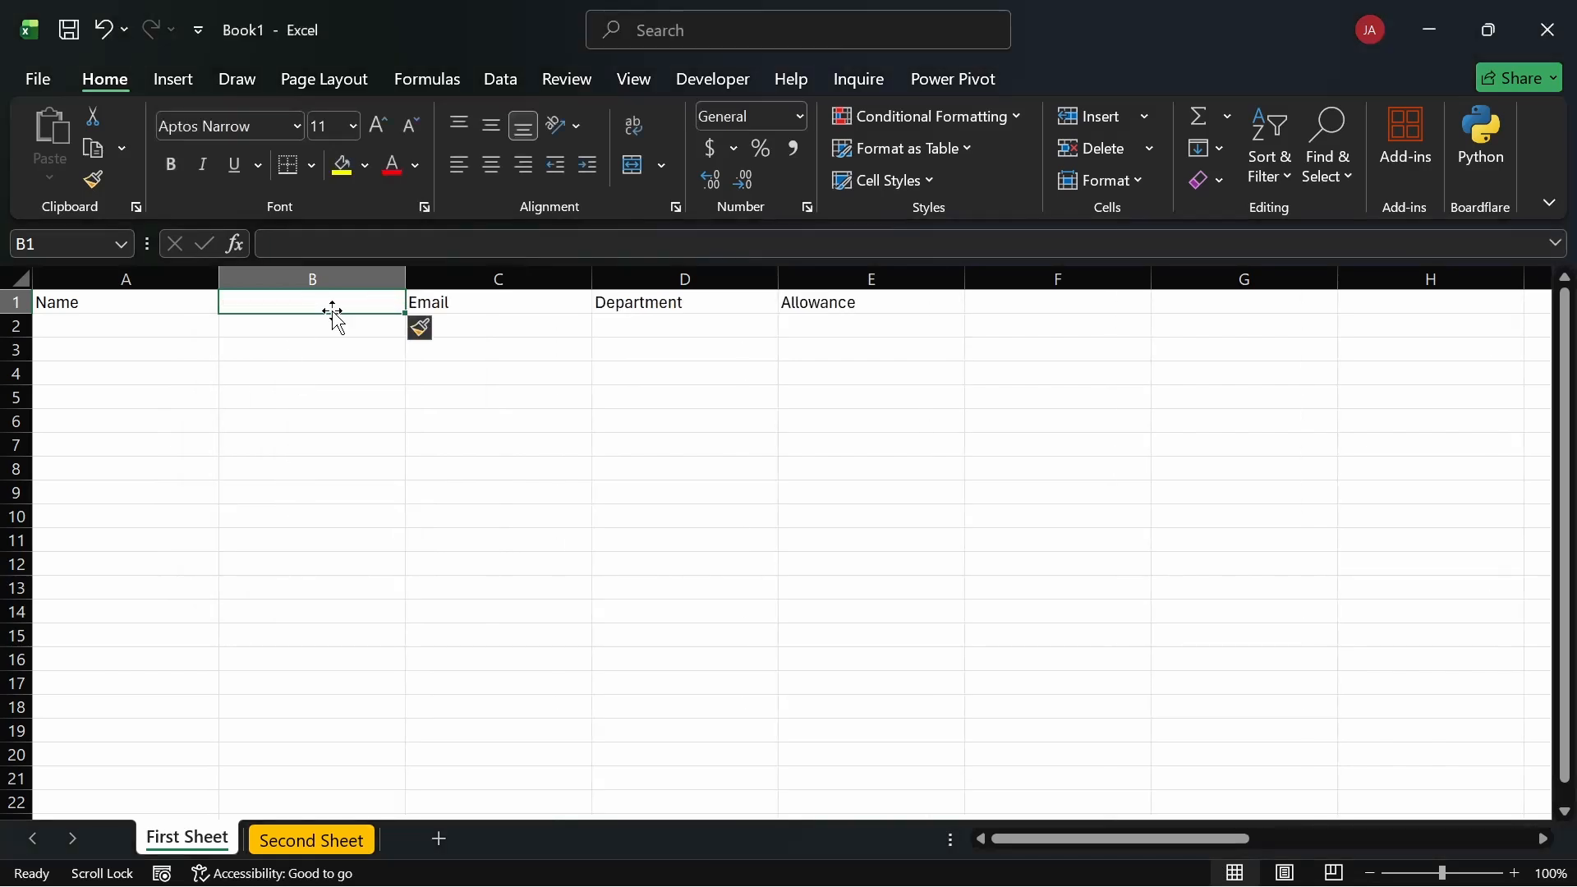
key(ctrl+z)
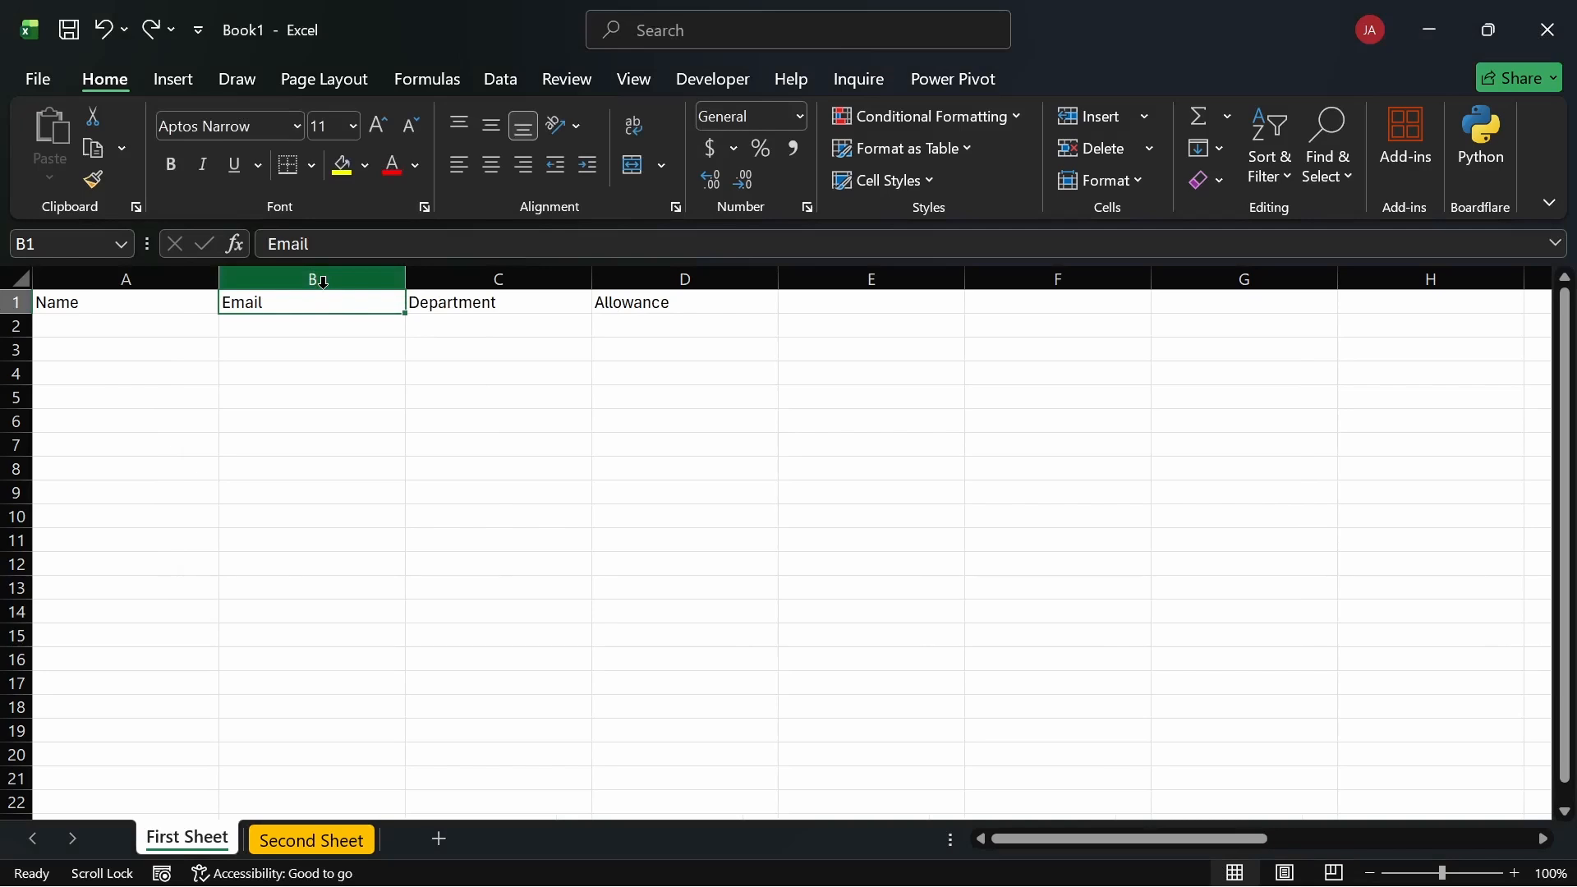
right_click(323, 282)
click(288, 266)
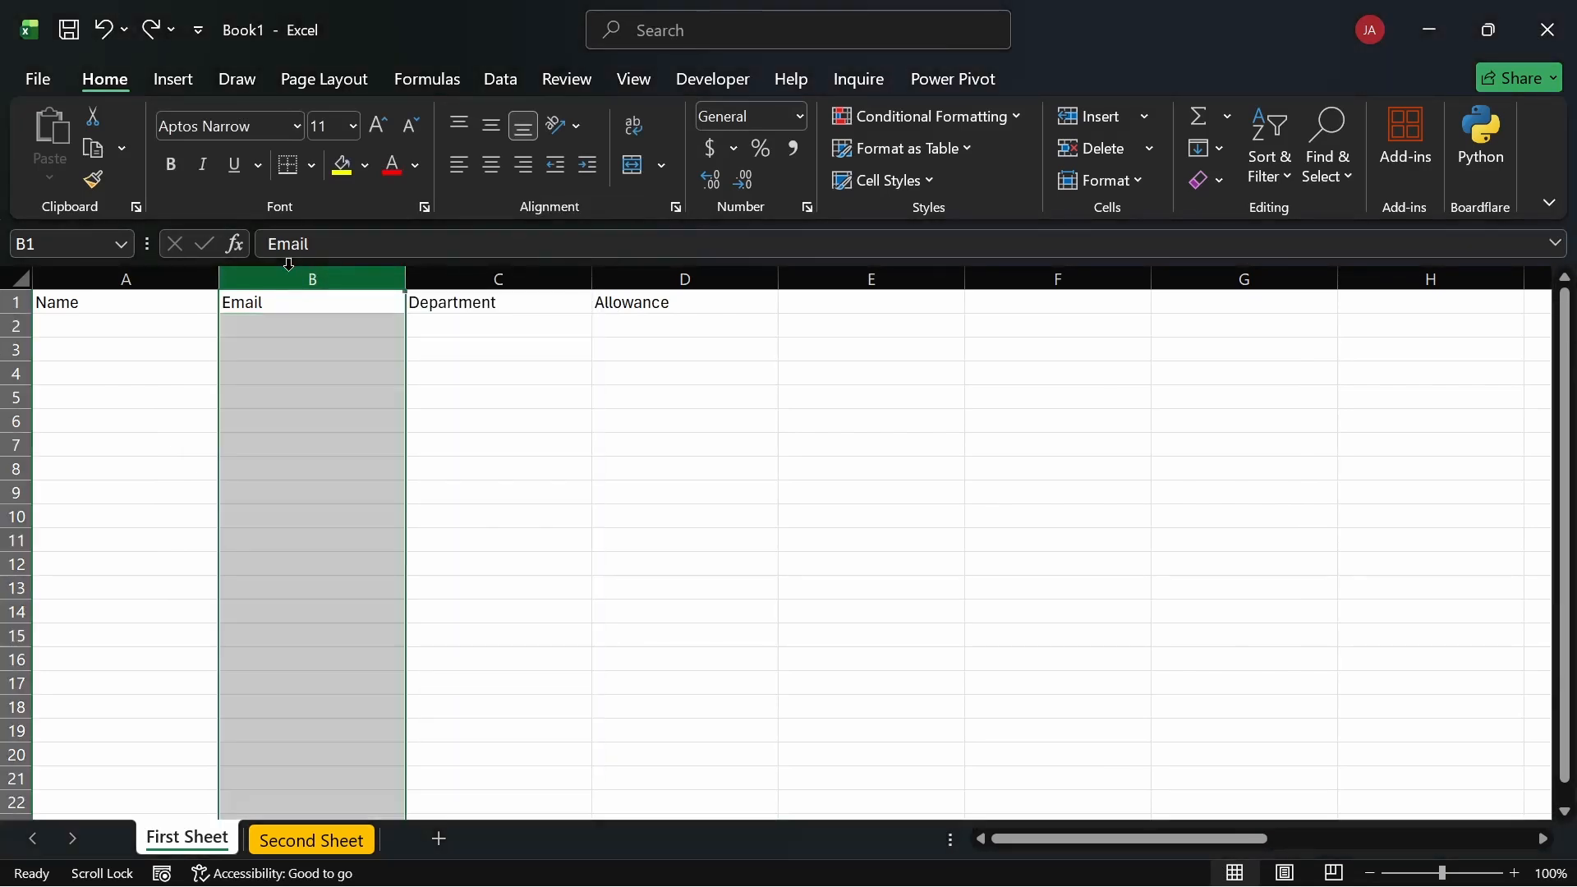
right_click(294, 276)
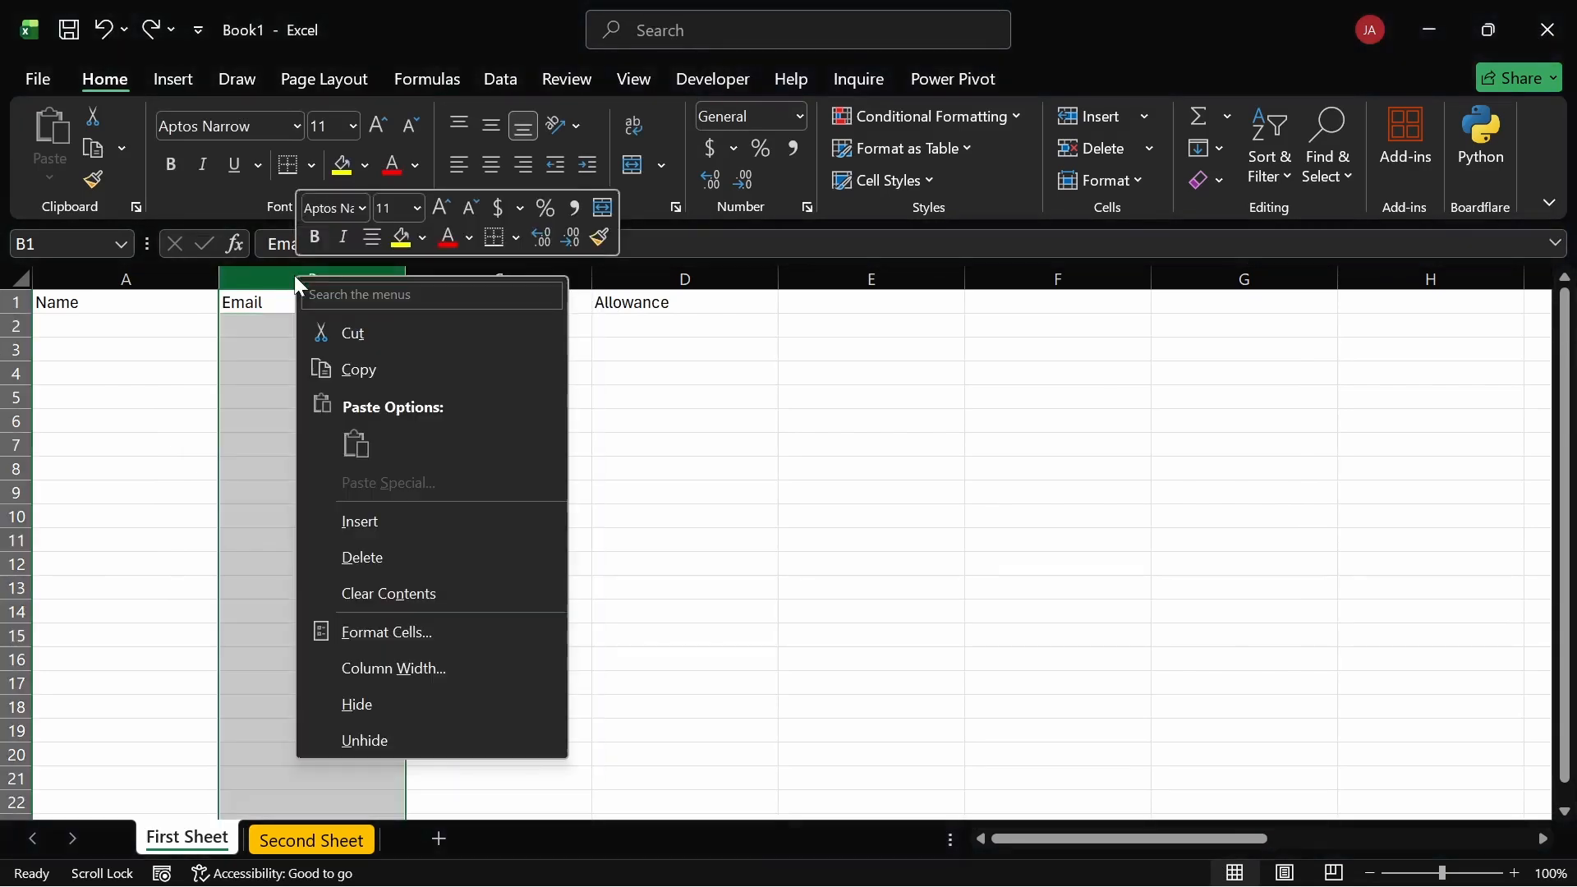
click(406, 515)
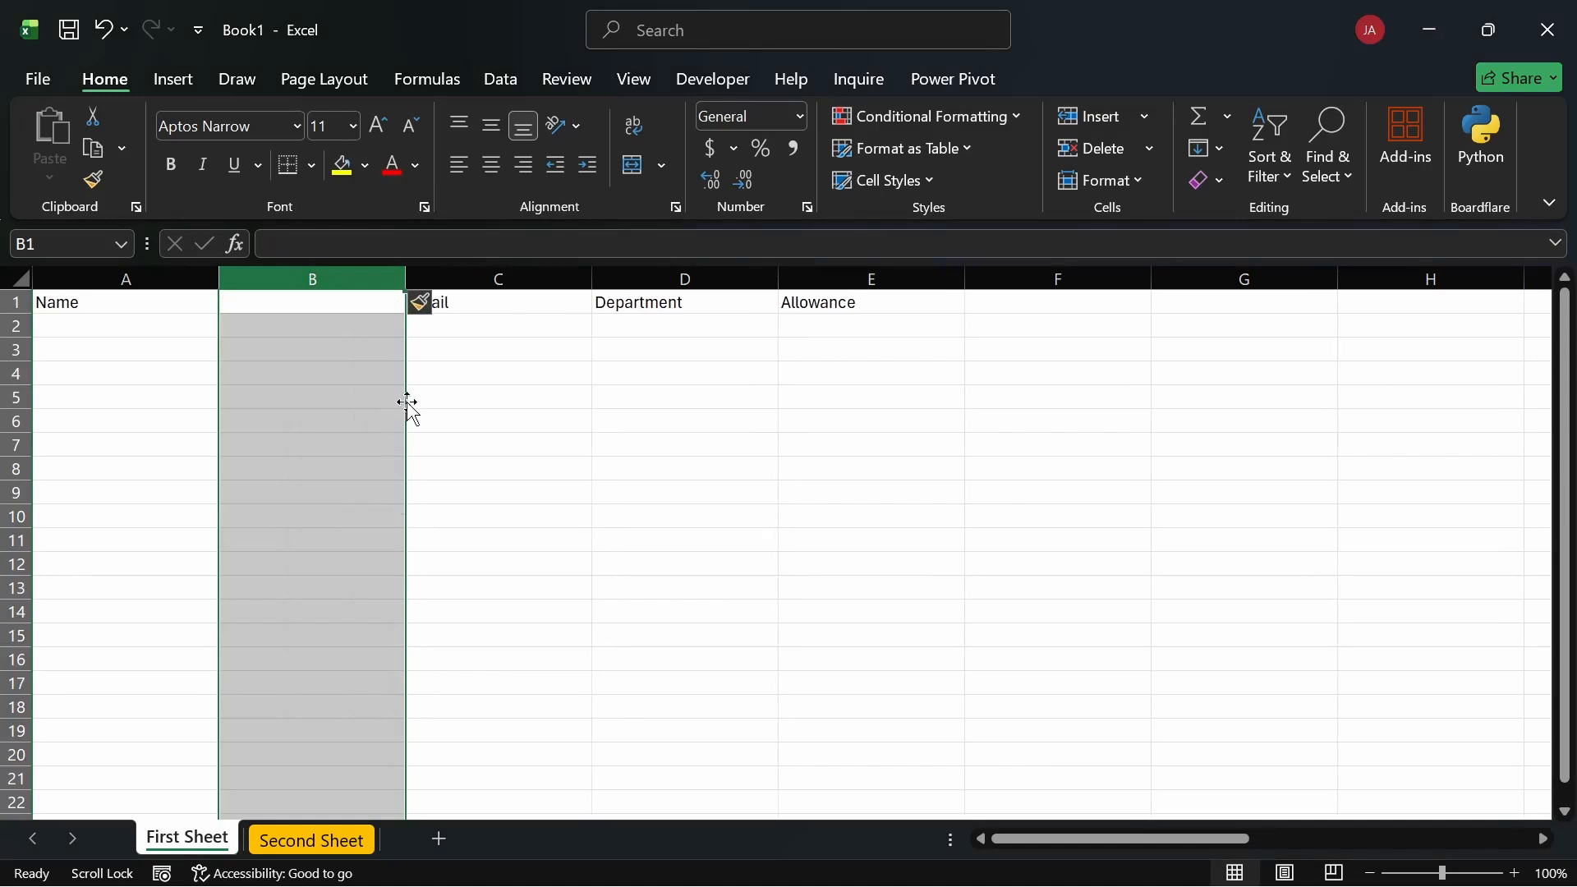
click(478, 391)
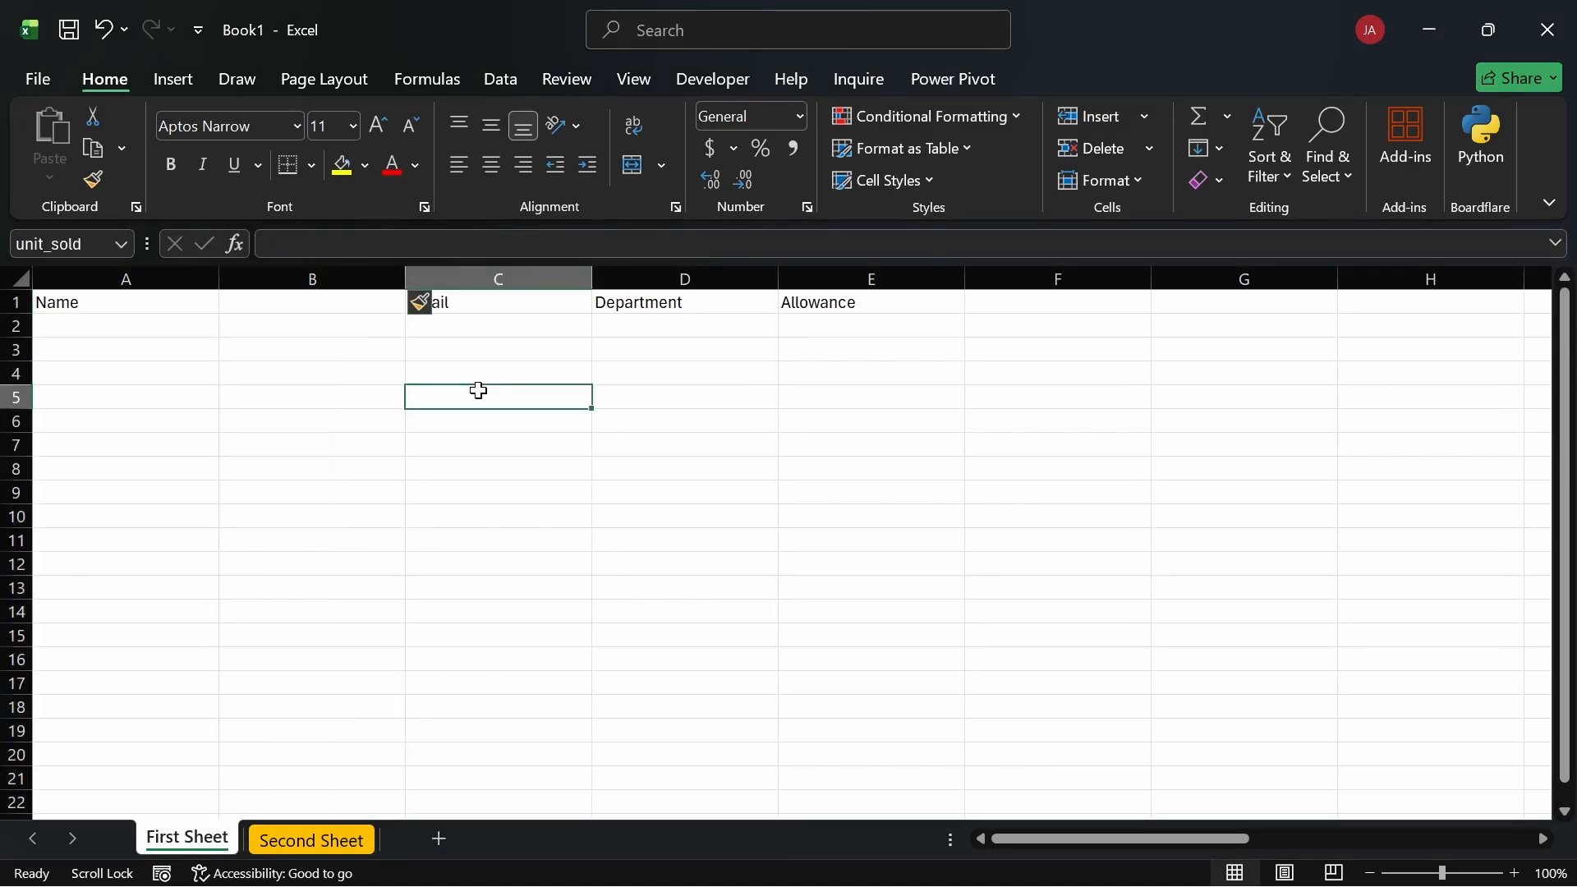
key(ctrl+z)
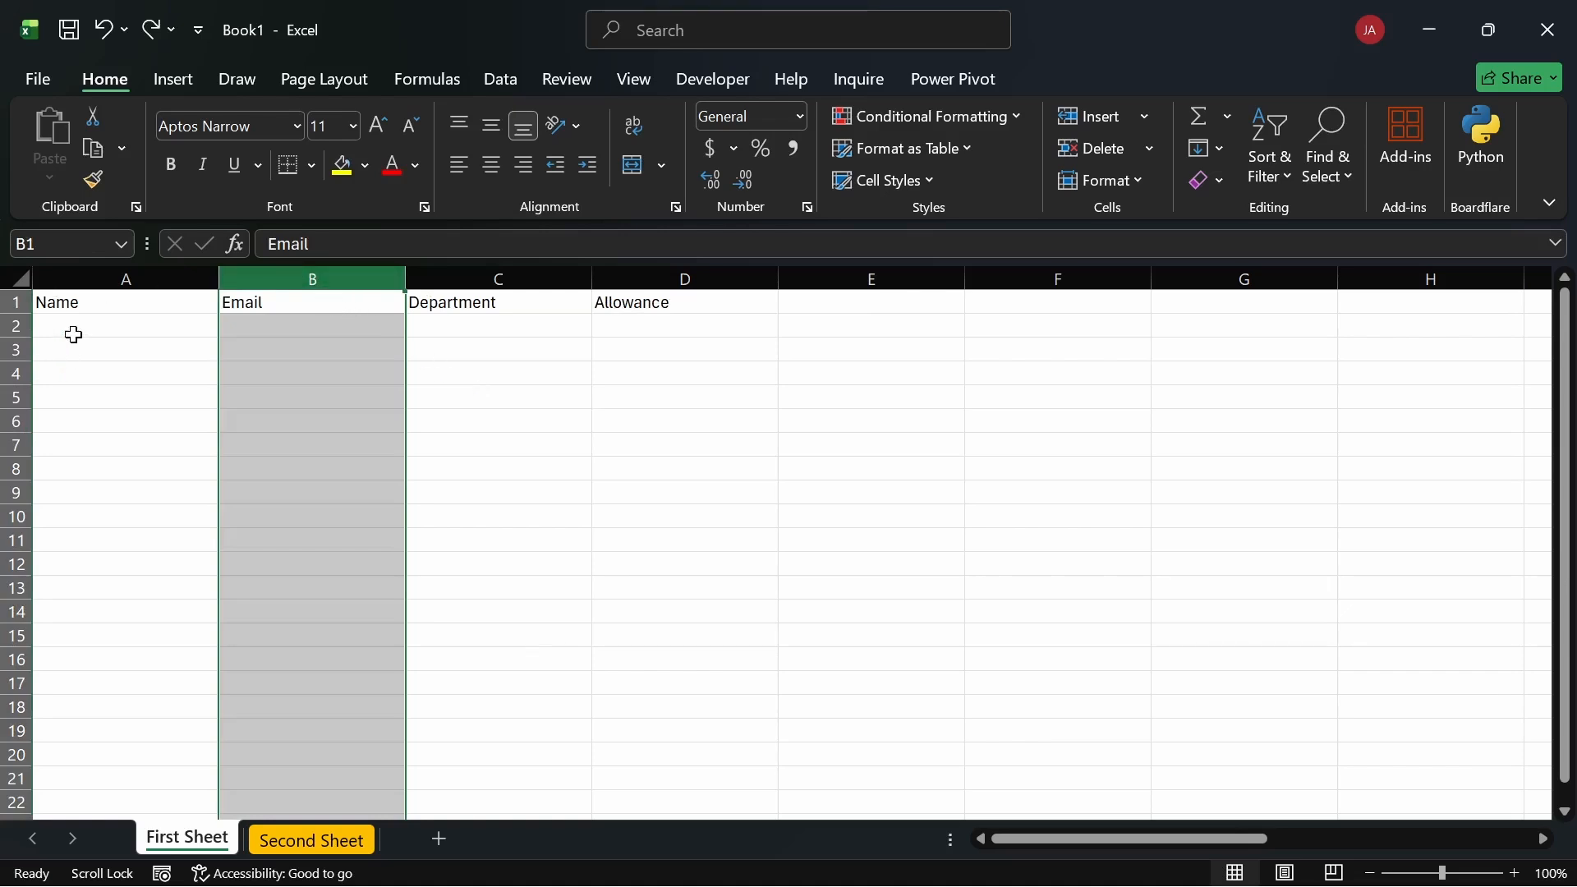
Step: Enter the first person's name in A2, removing a stray trailing 's' typo
click(166, 352)
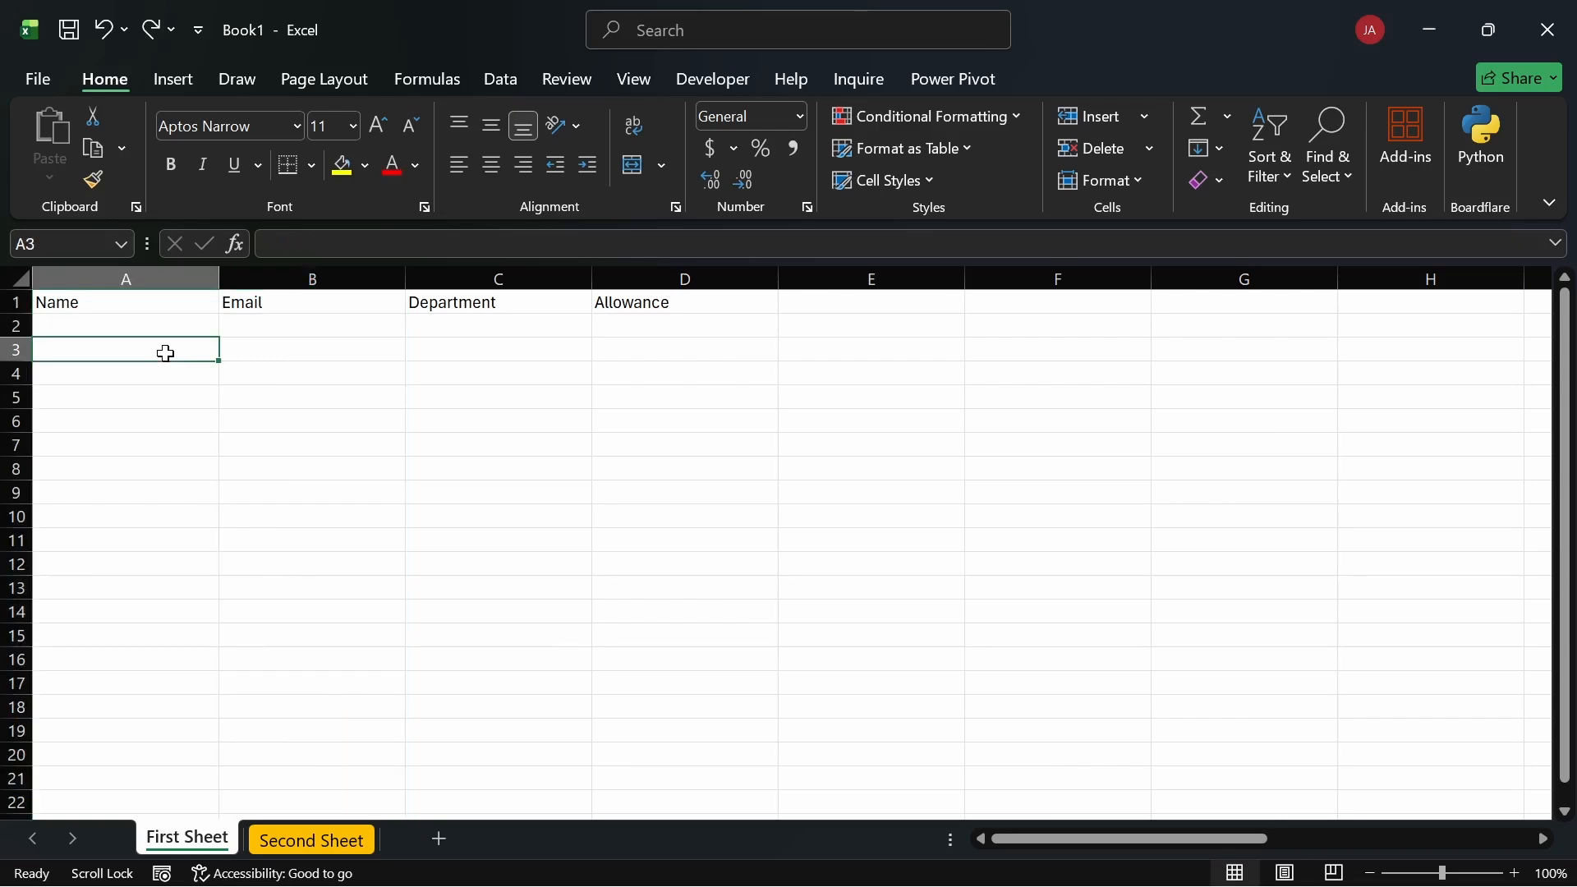
drag(45, 304, 649, 308)
click(191, 333)
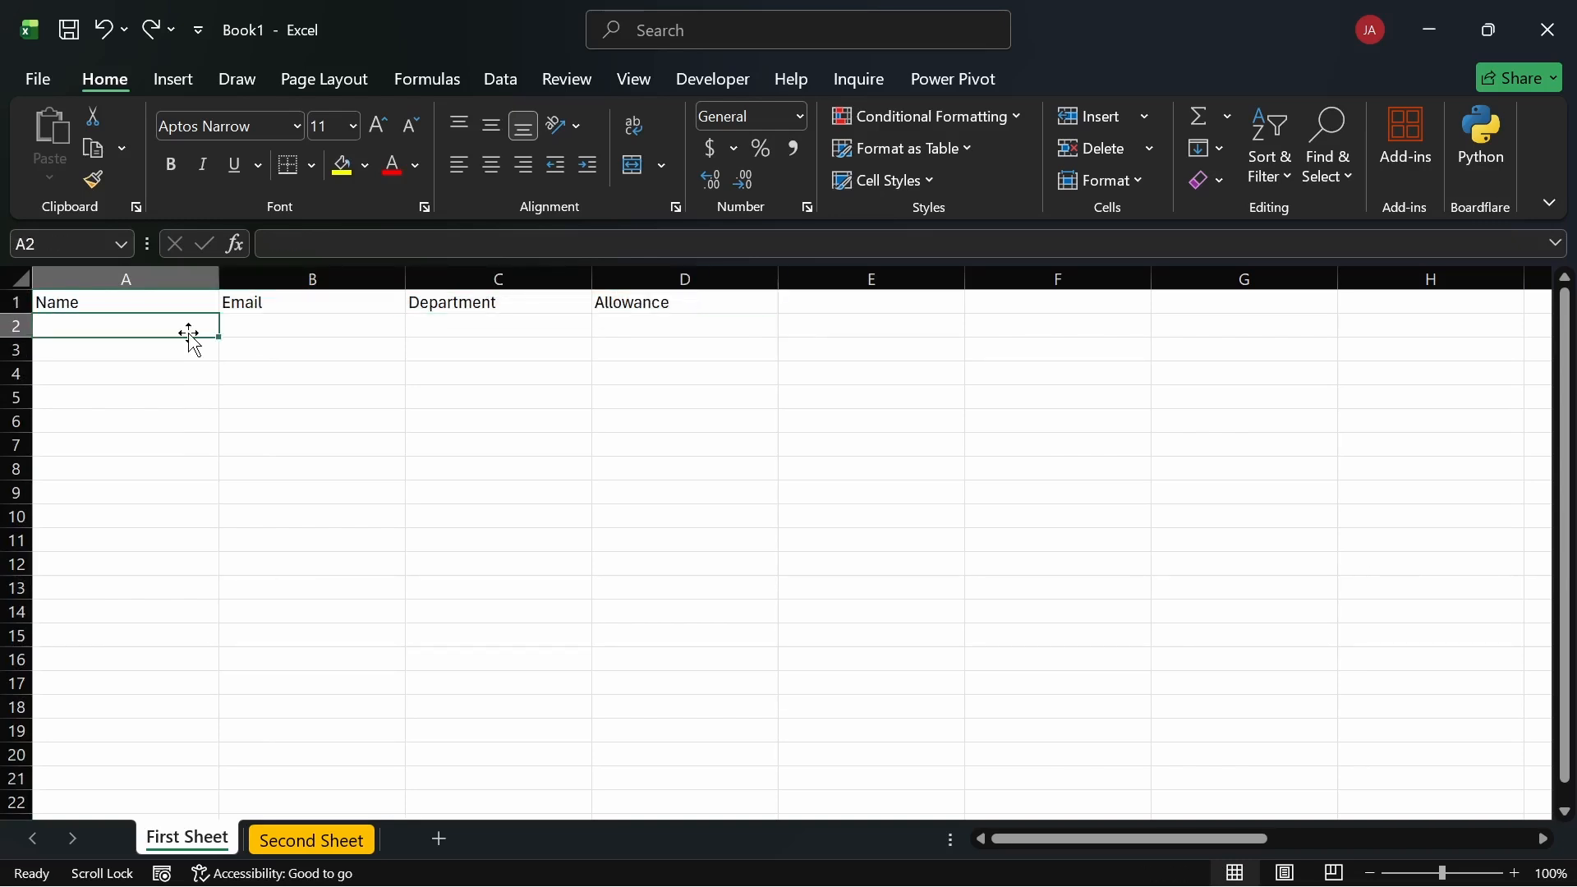
text(John)
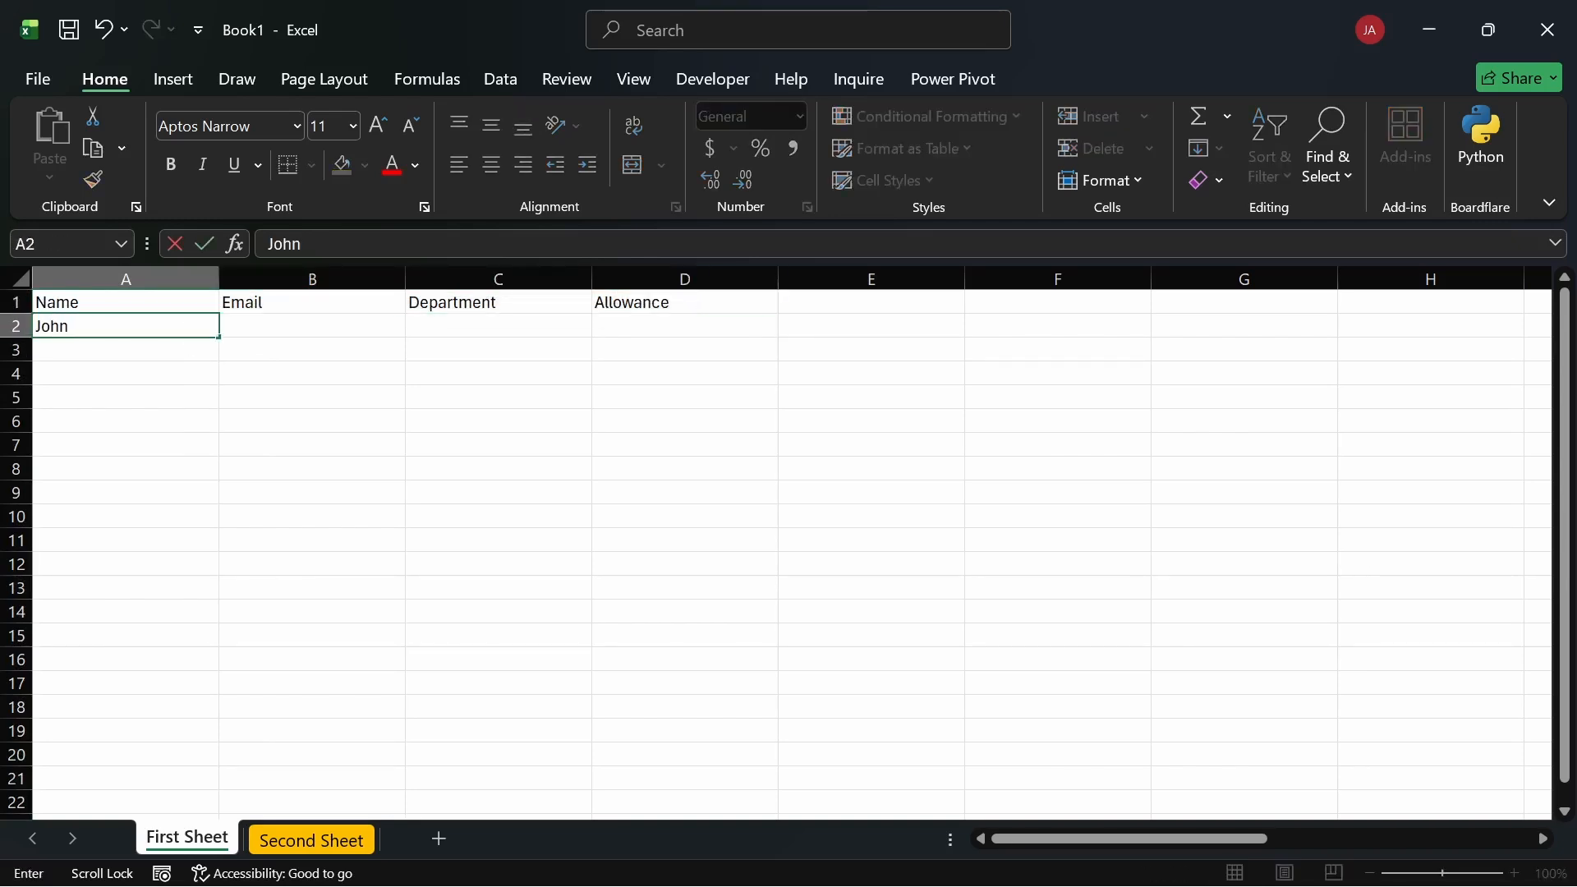
text( Does)
key(Return)
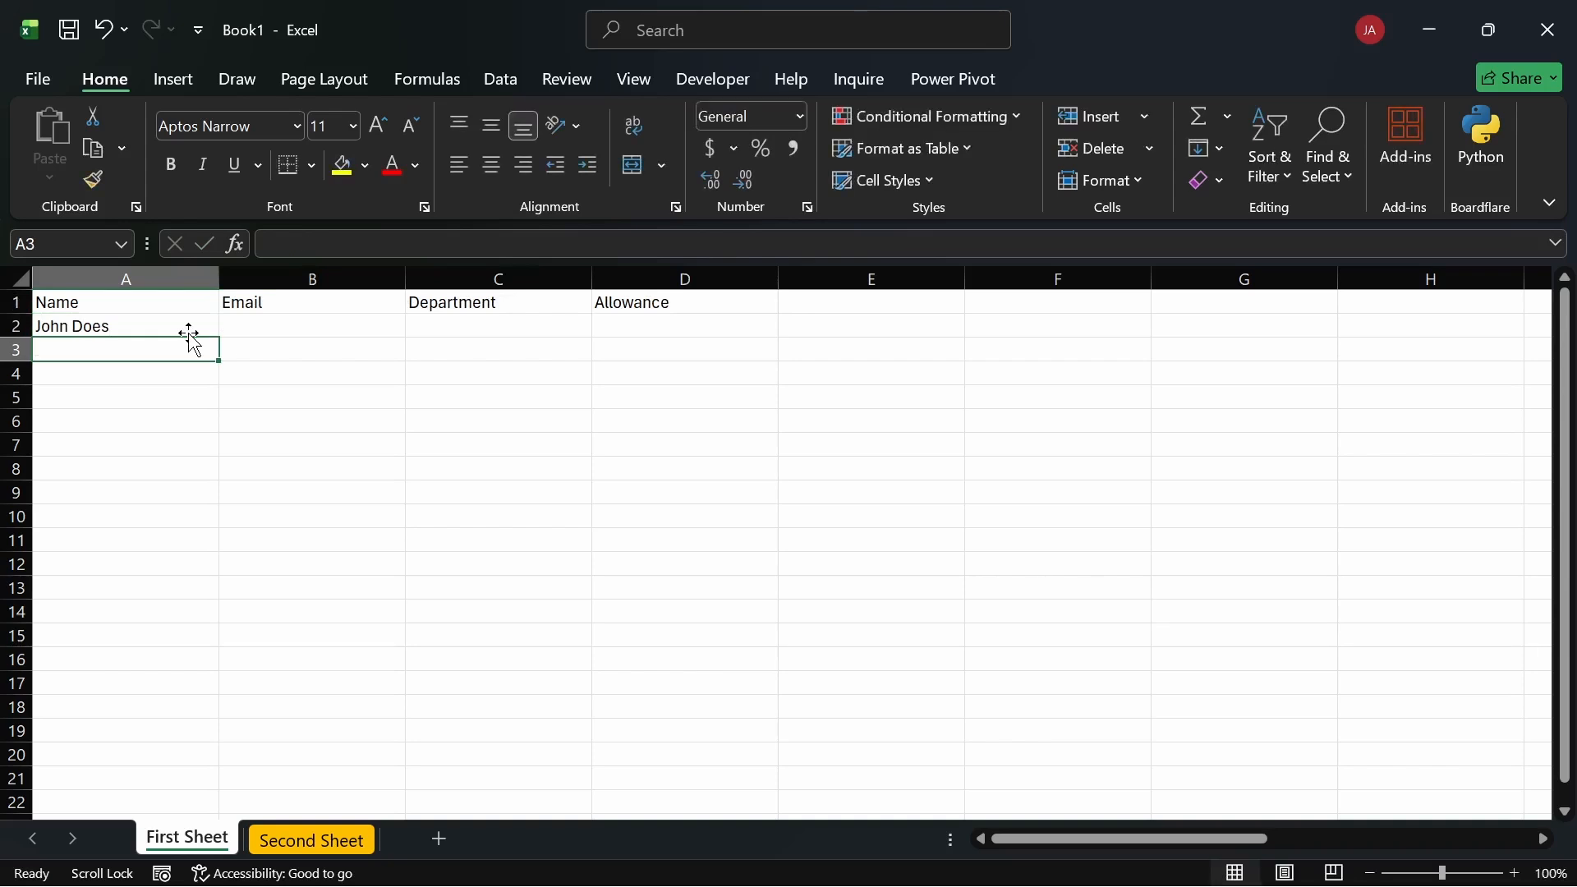
double_click(183, 333)
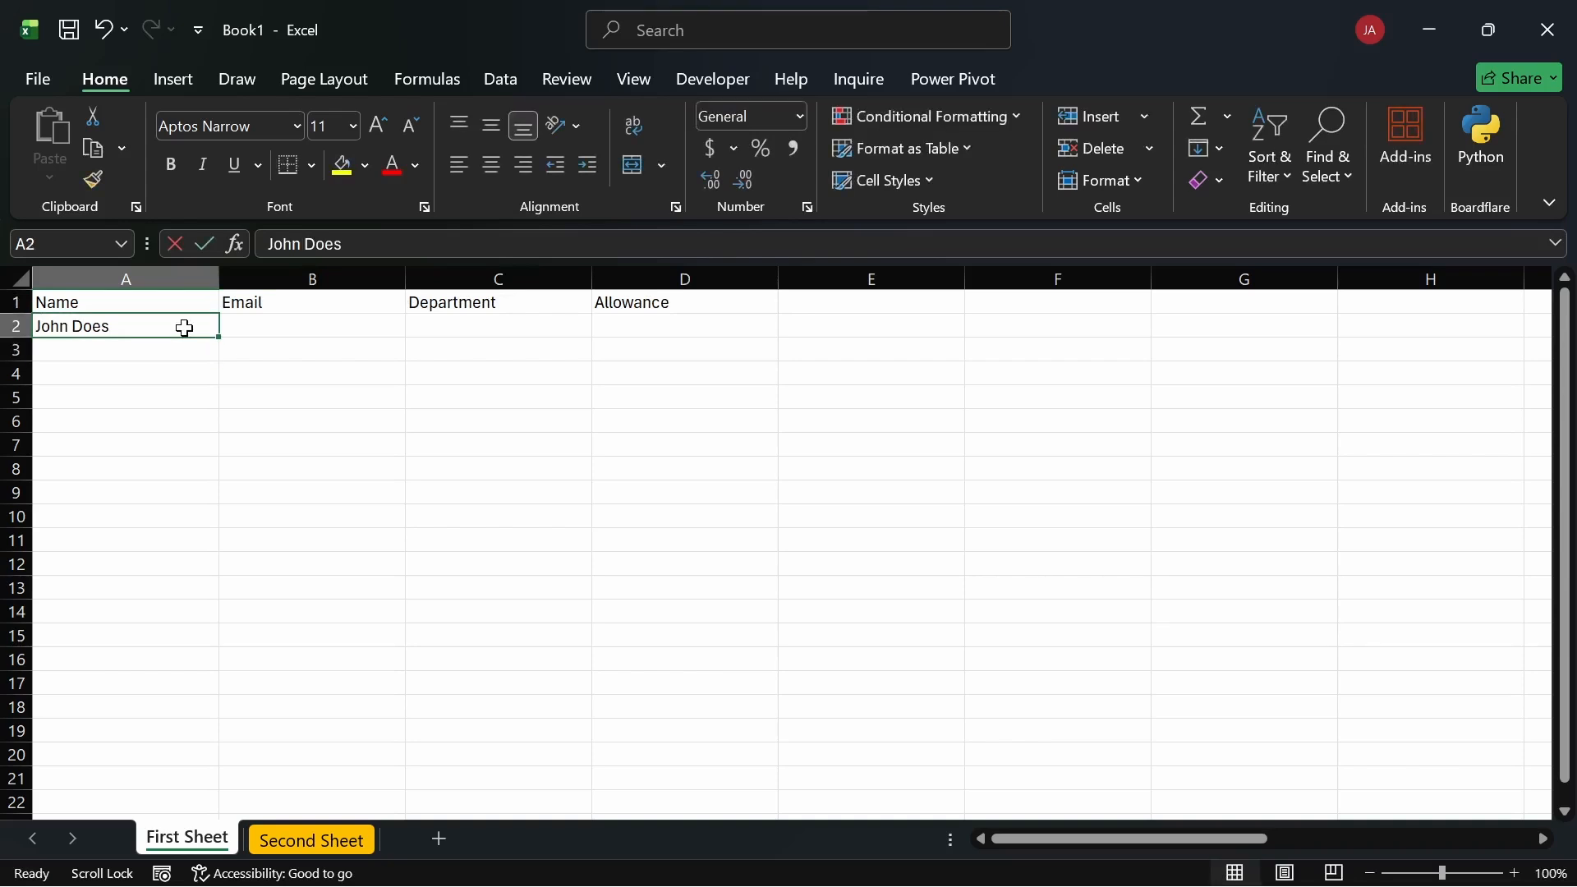
key(BackSpace)
key(Return)
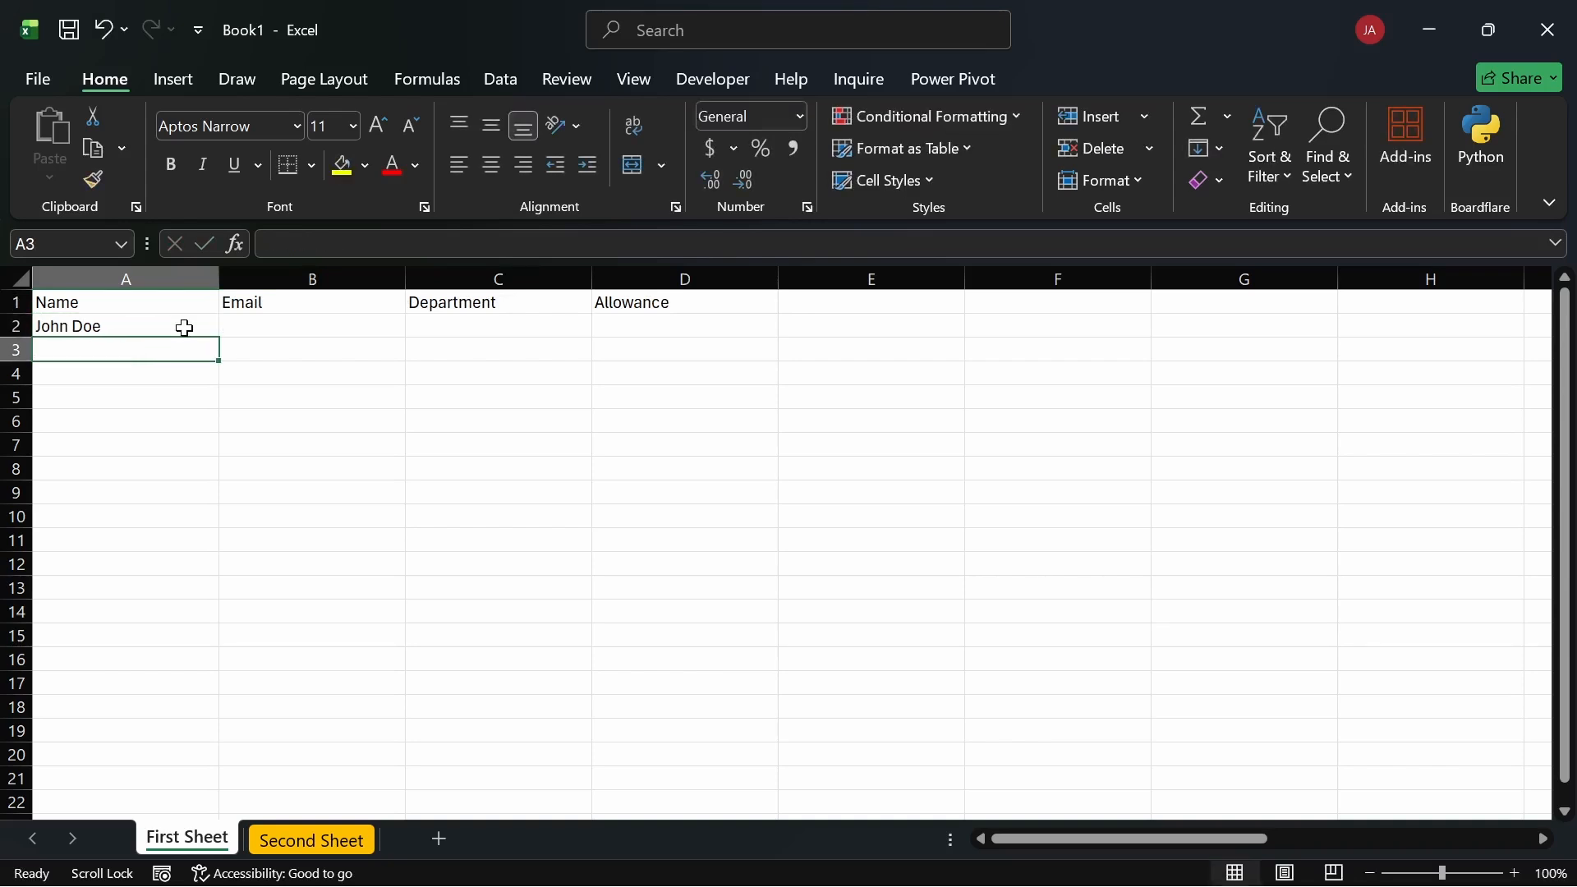
Step: Enter the second person's name in A3, then pick cell A9
text(Jane)
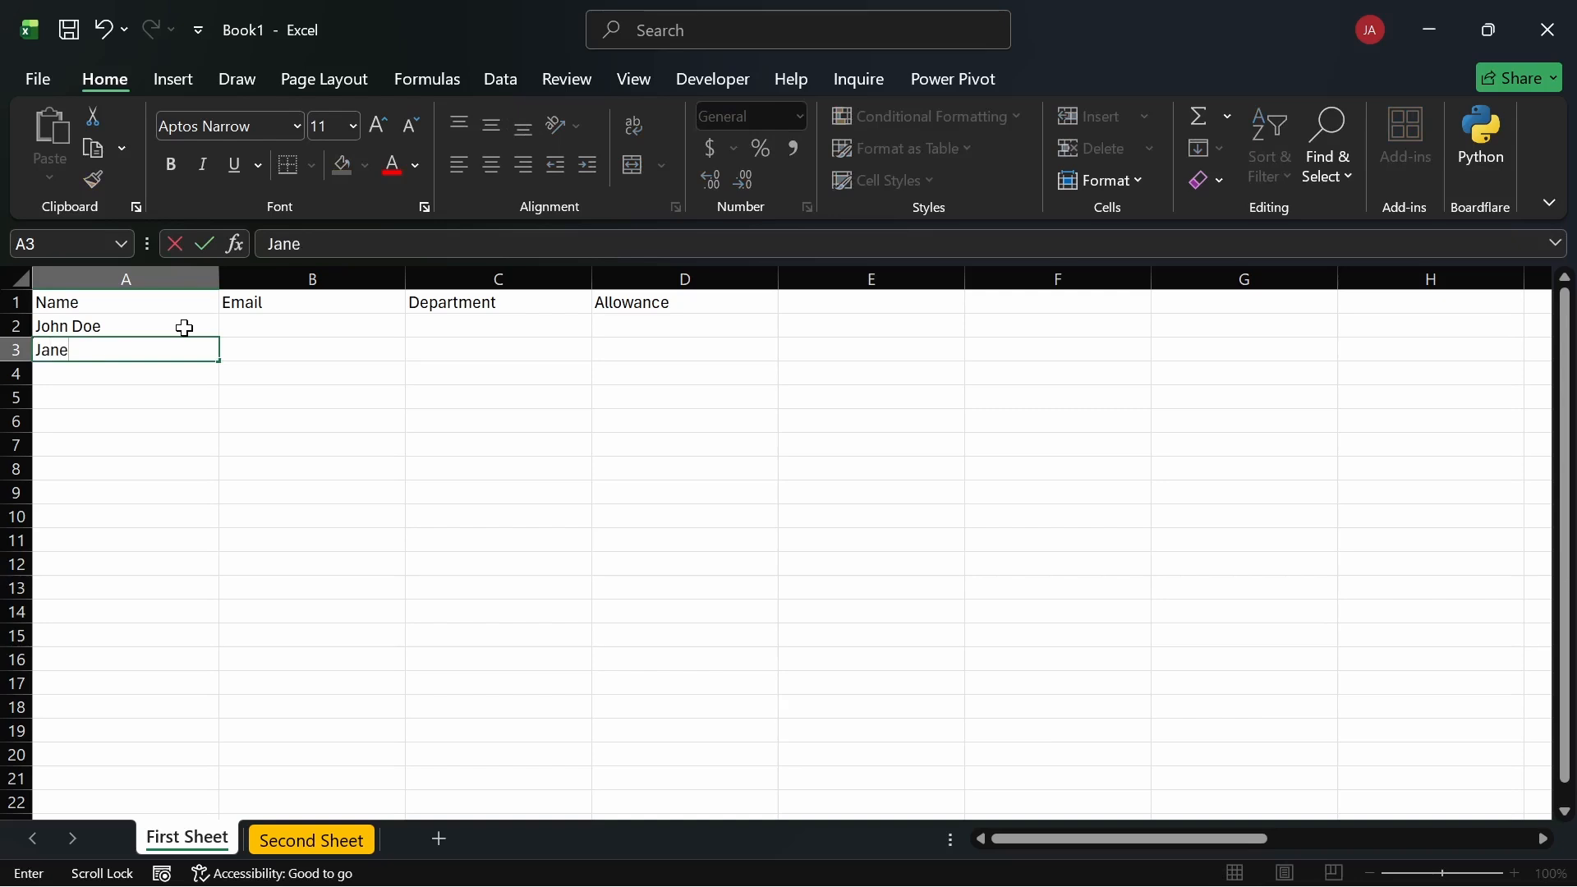
text( Doe)
key(Return)
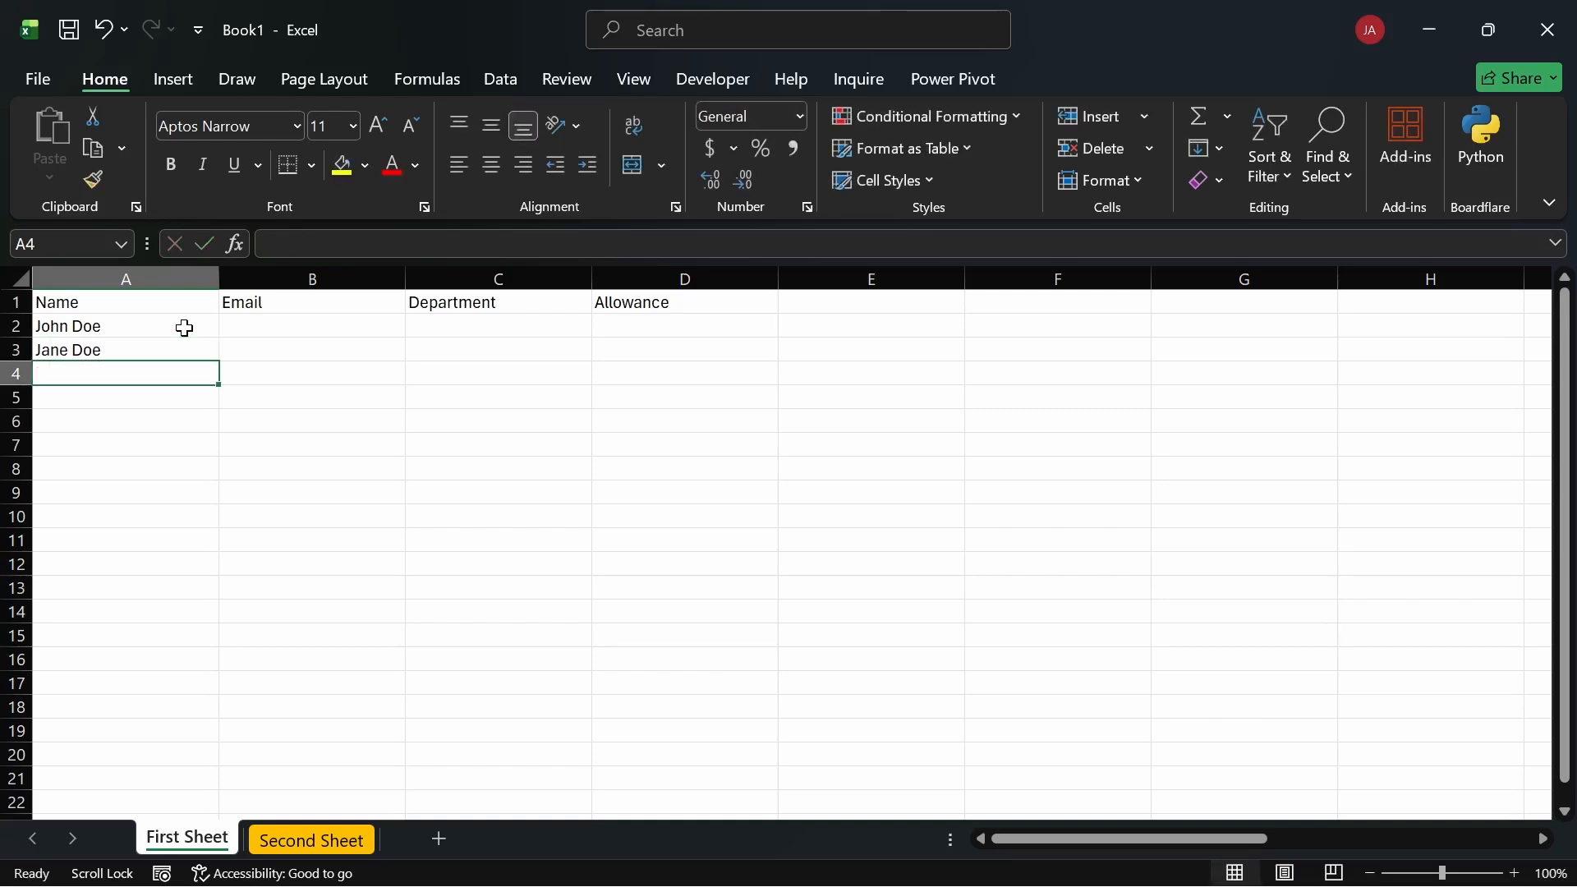
click(186, 308)
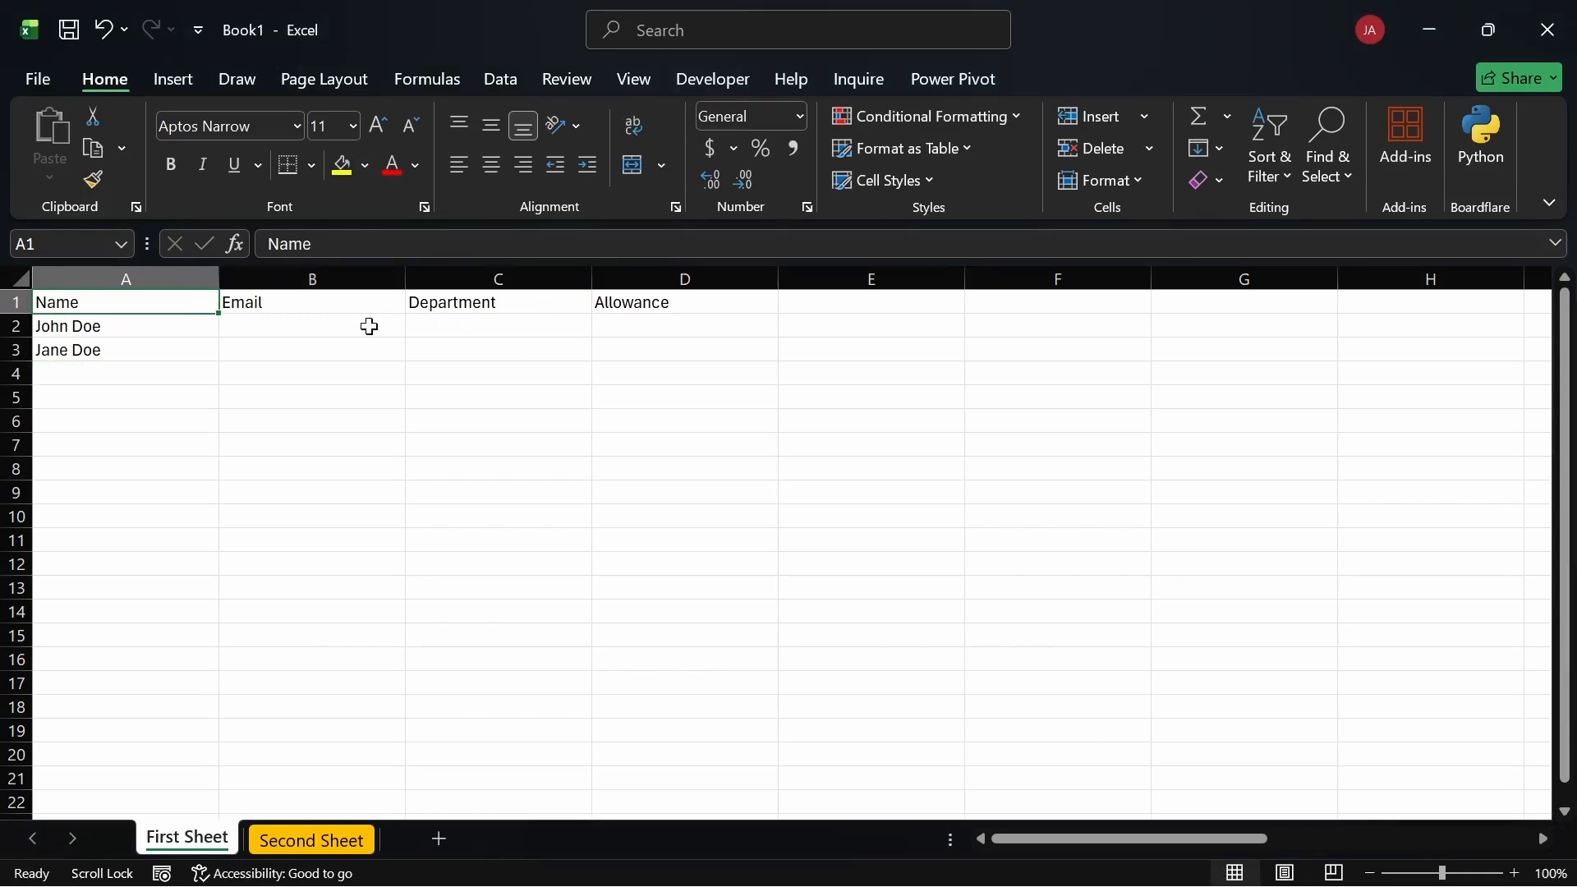
click(97, 389)
click(115, 491)
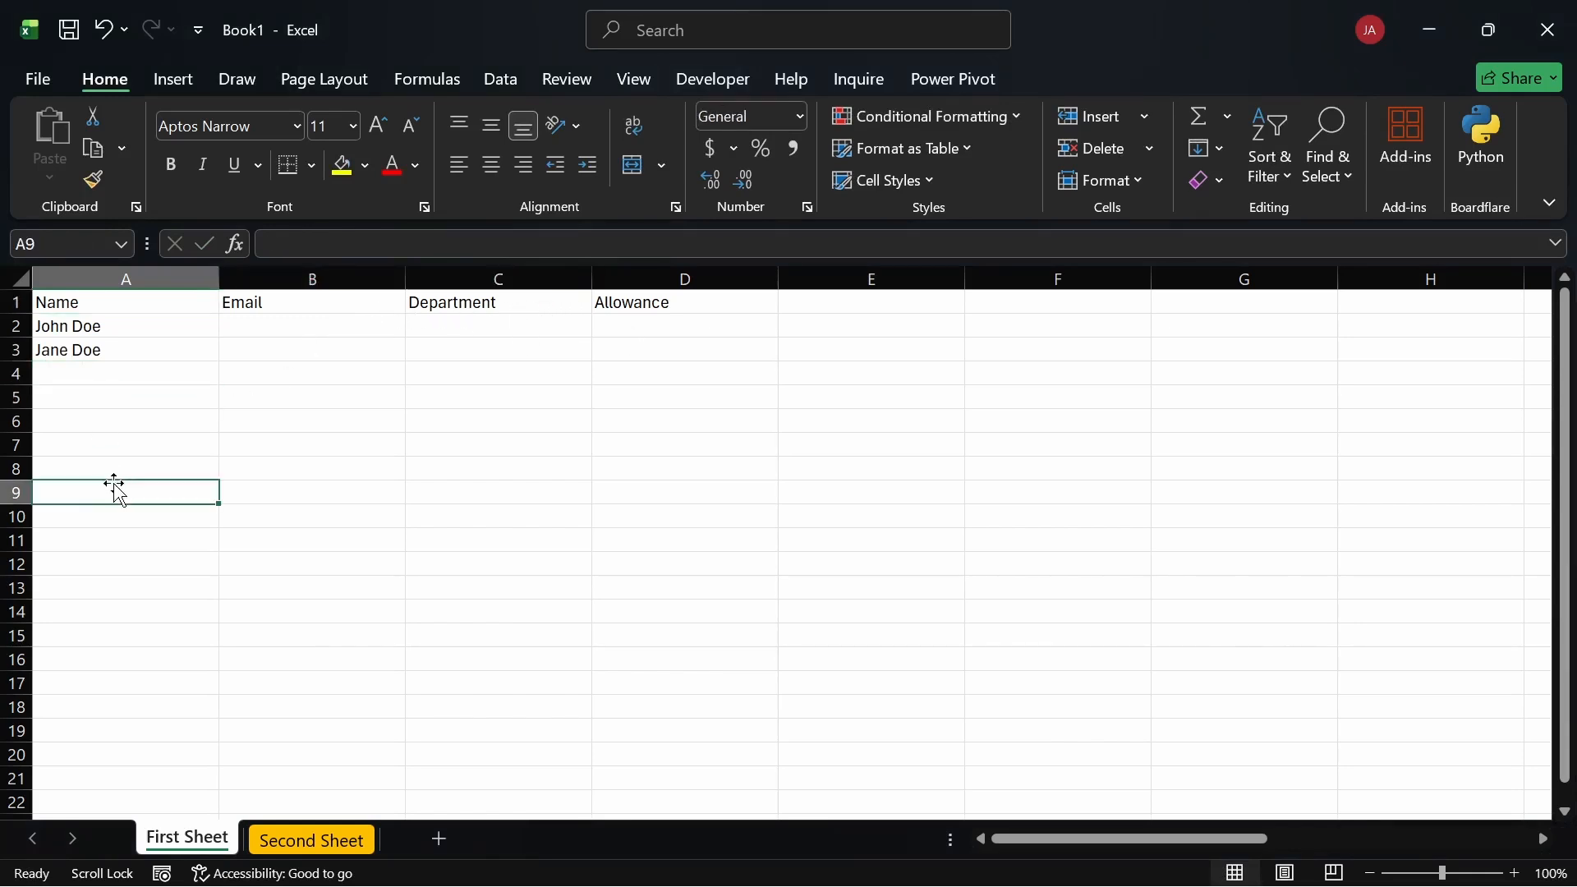
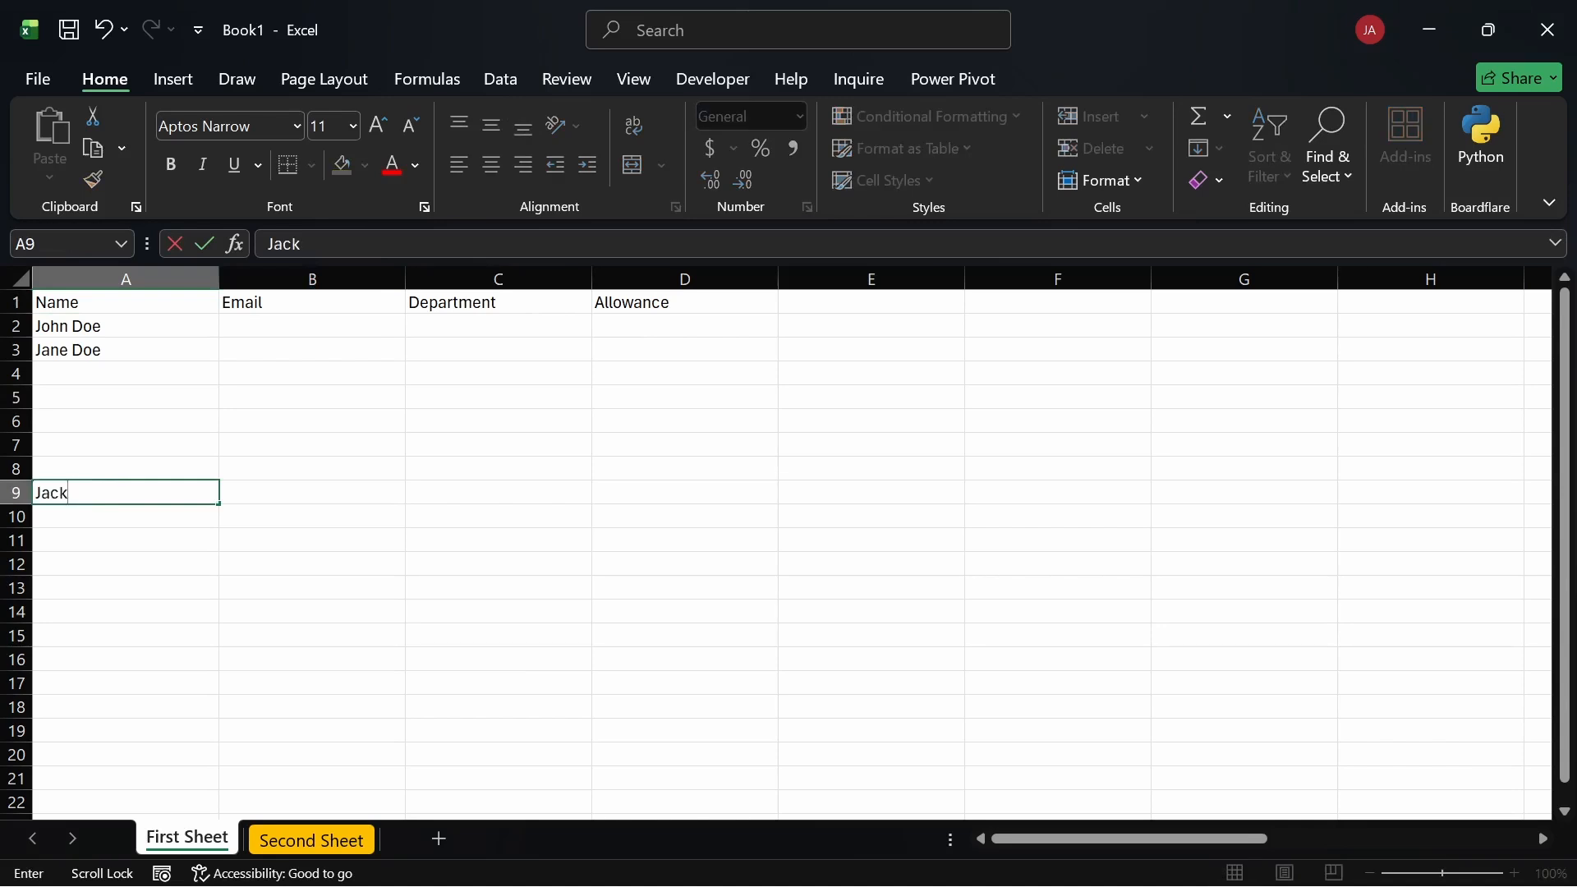
Step: Type a test name across cells A9 to C9, redoing the entry using Tab
click(282, 493)
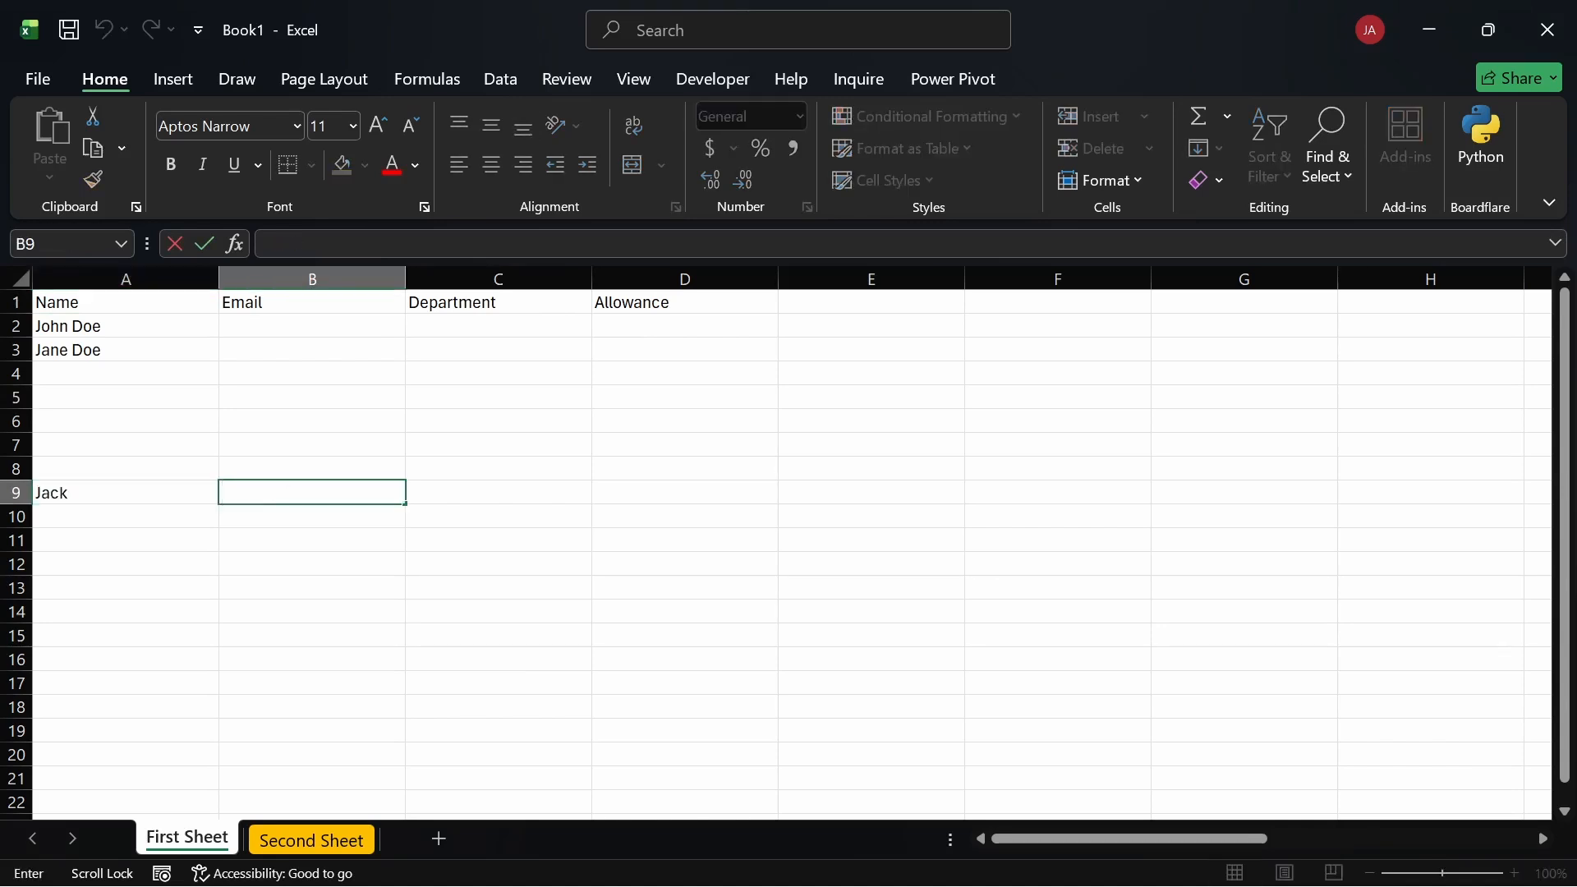
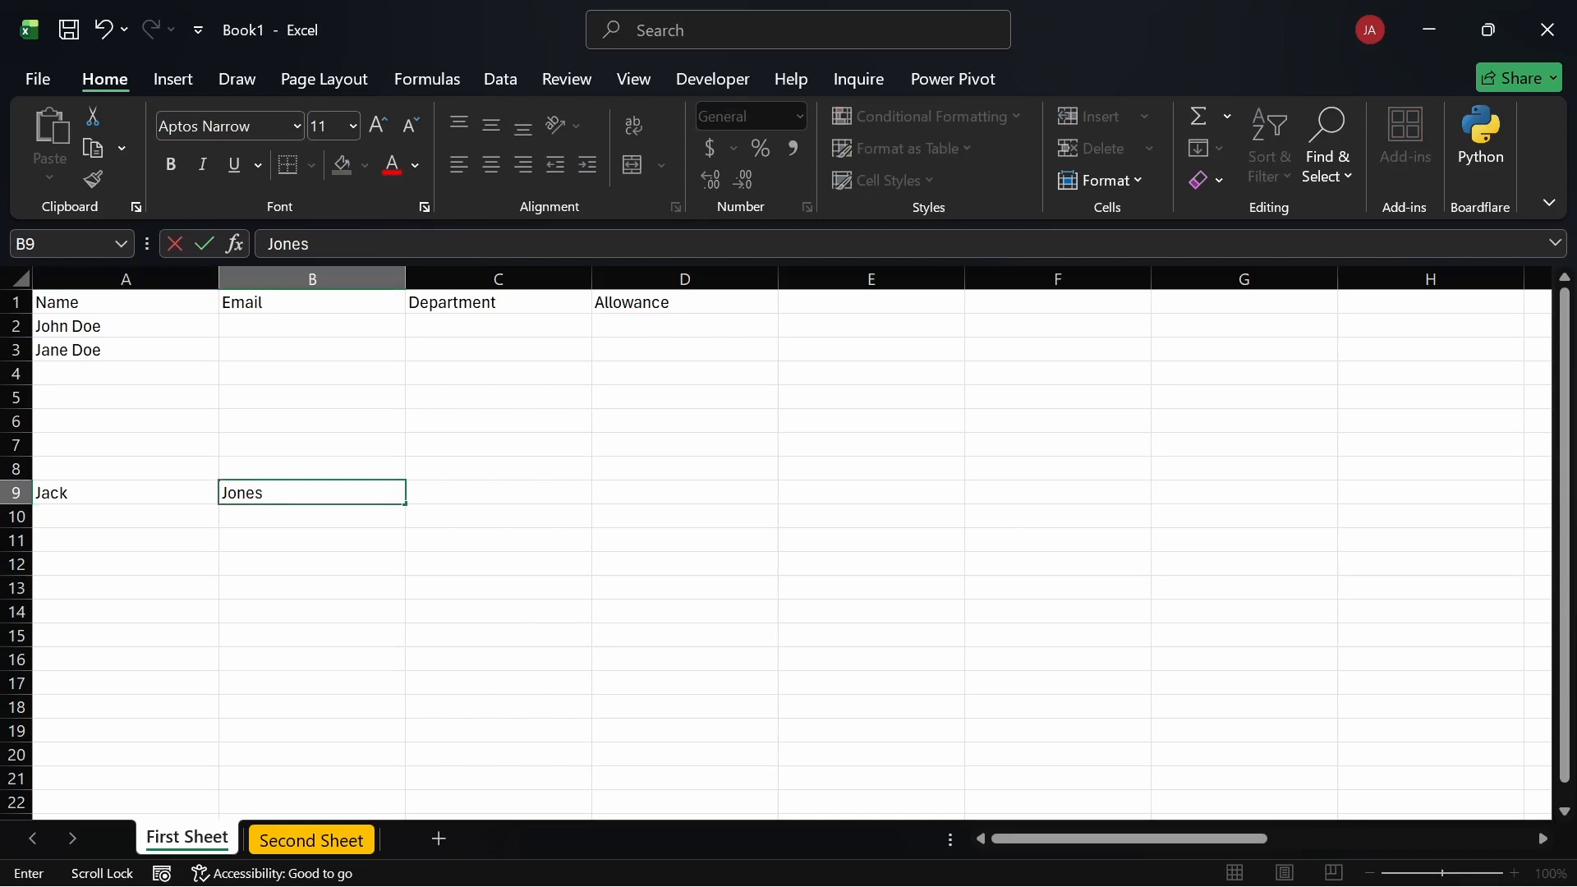
click(565, 496)
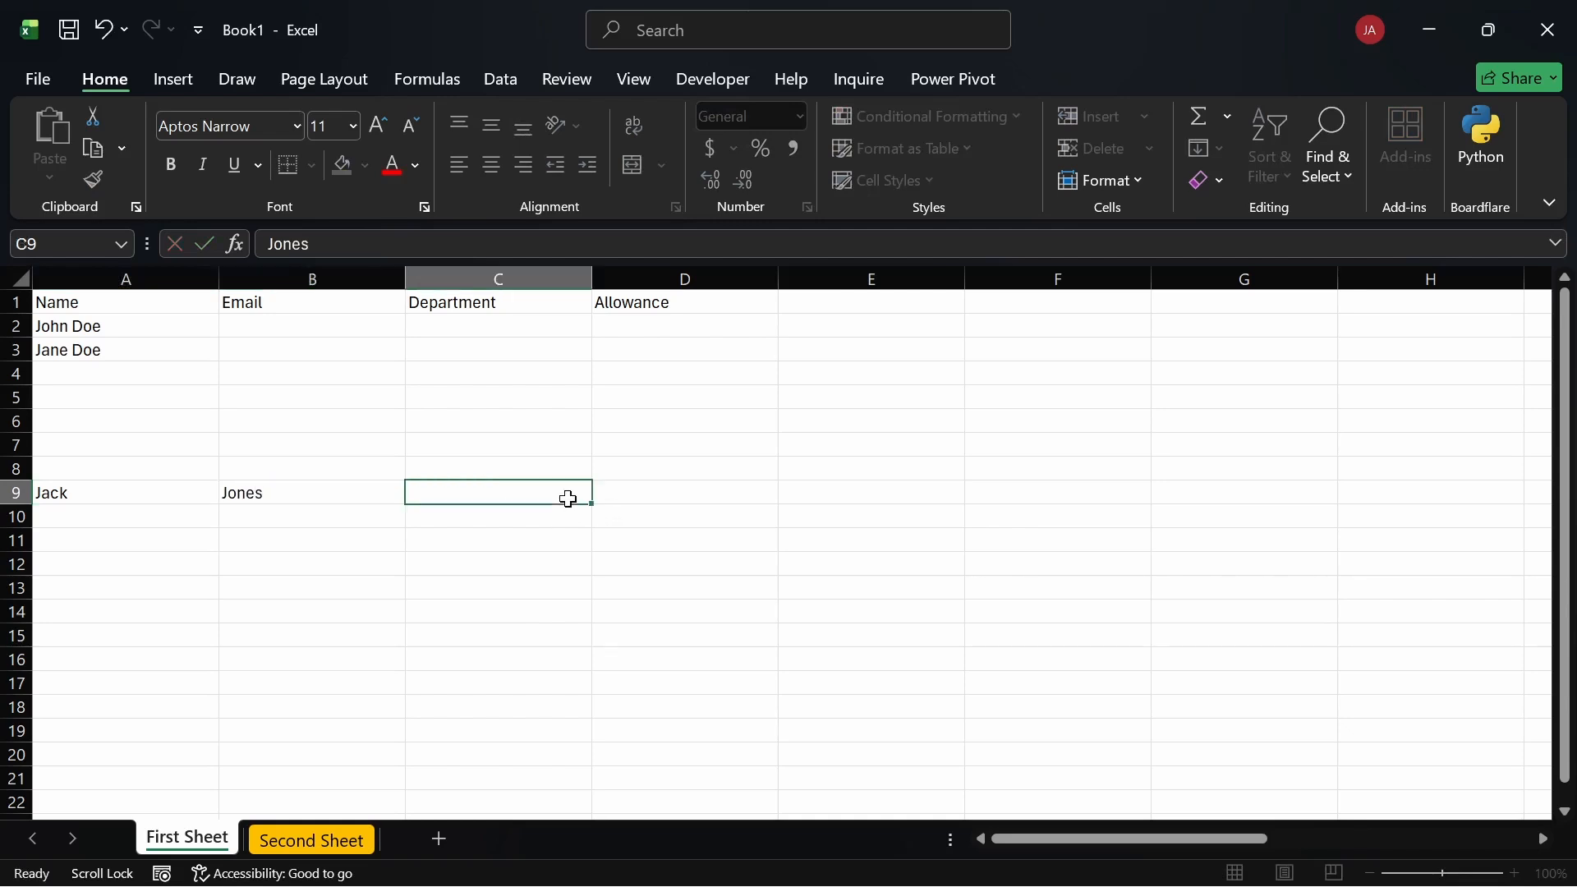
click(147, 487)
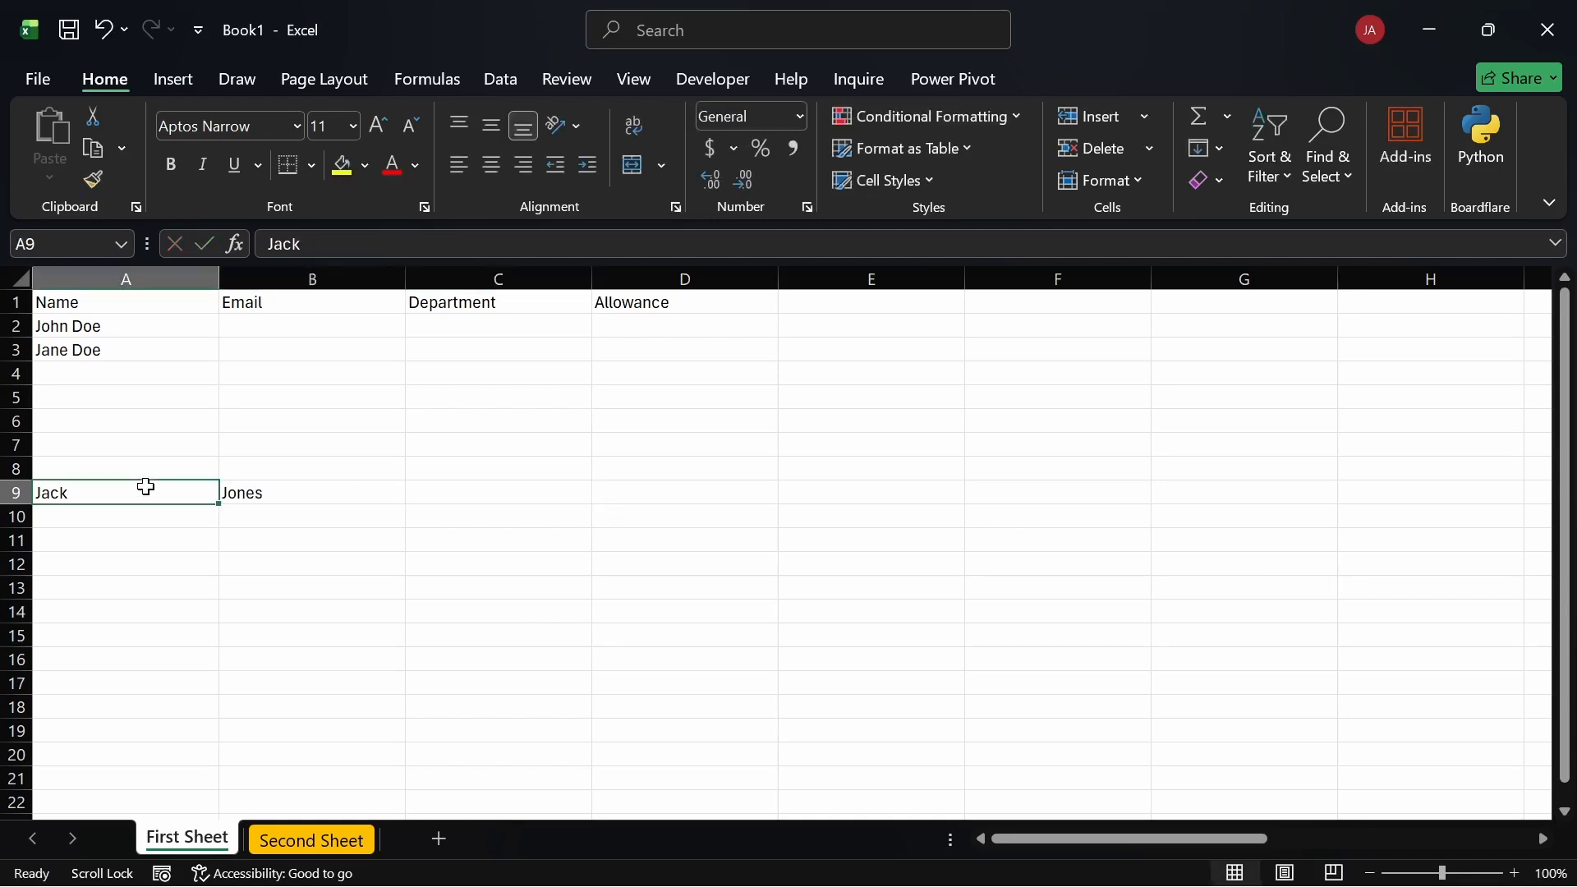
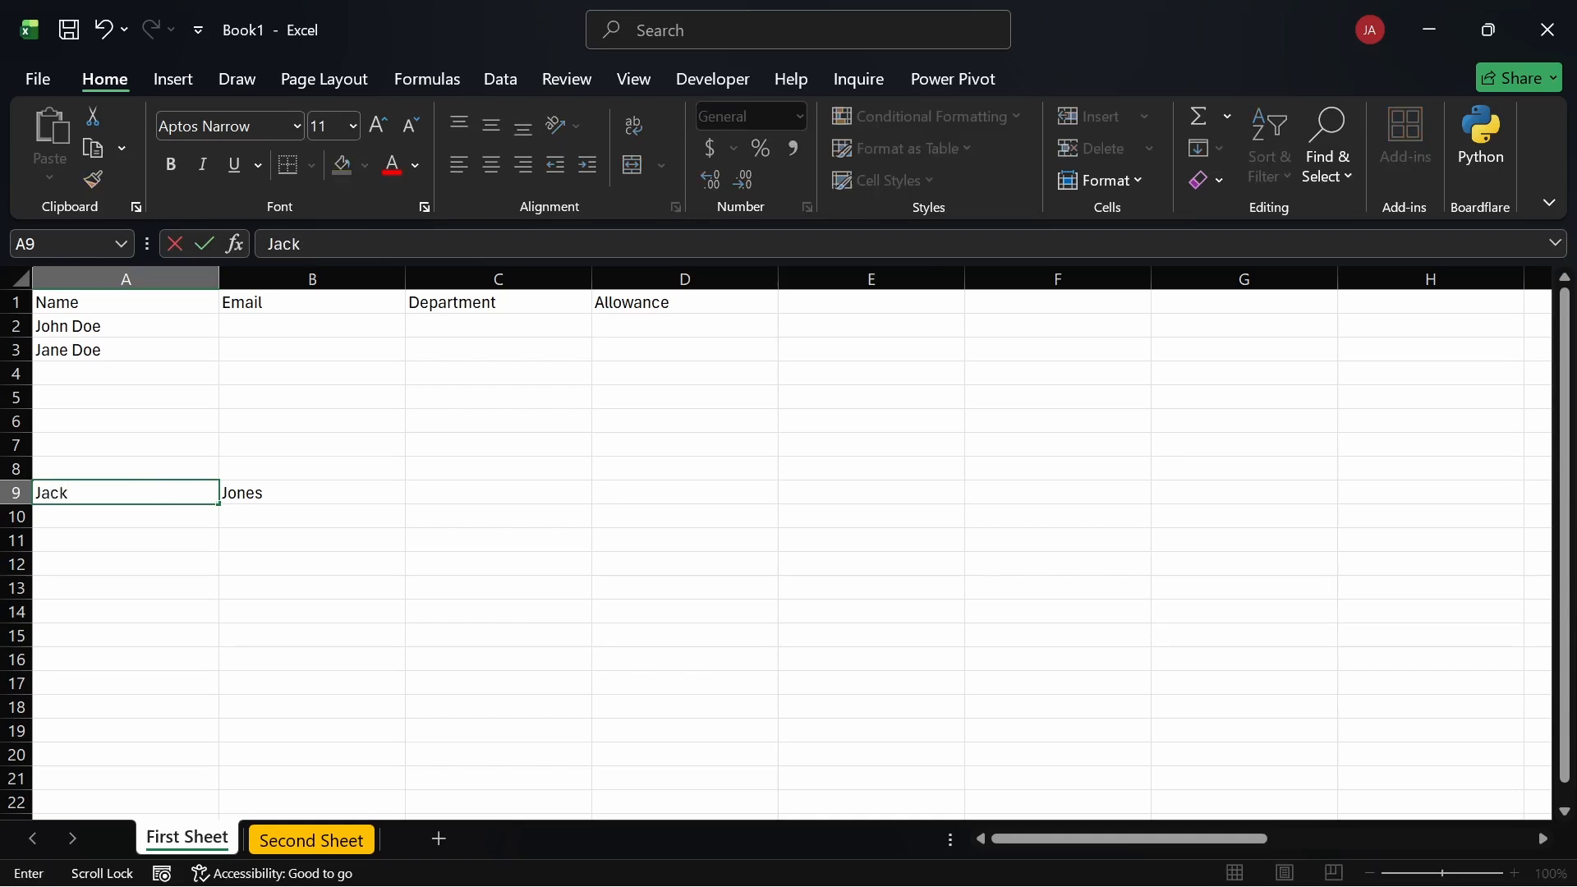
key(Tab)
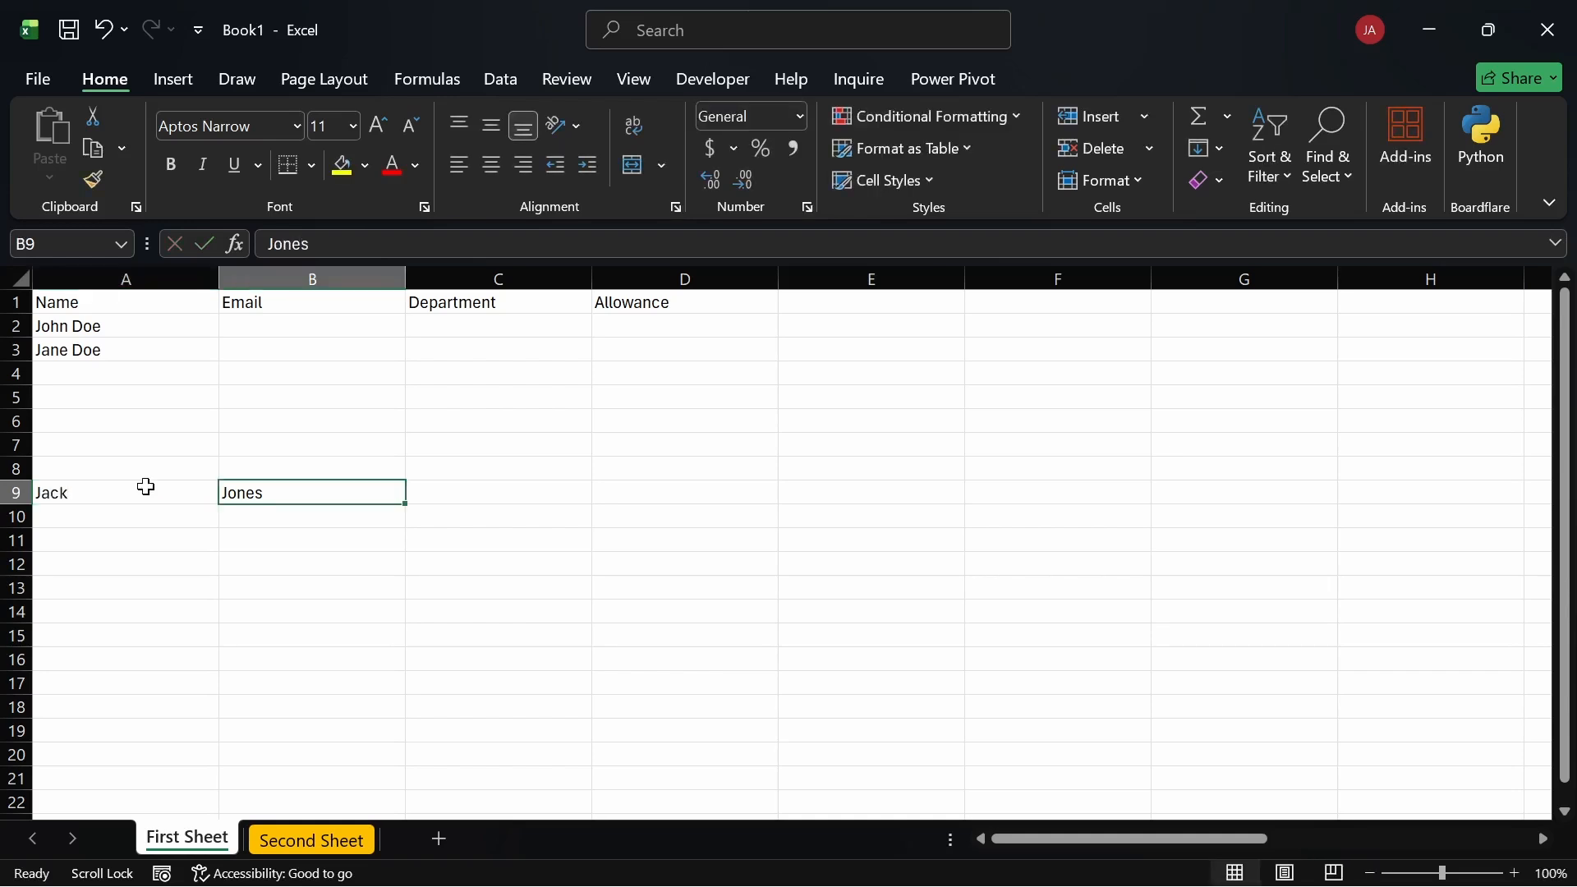
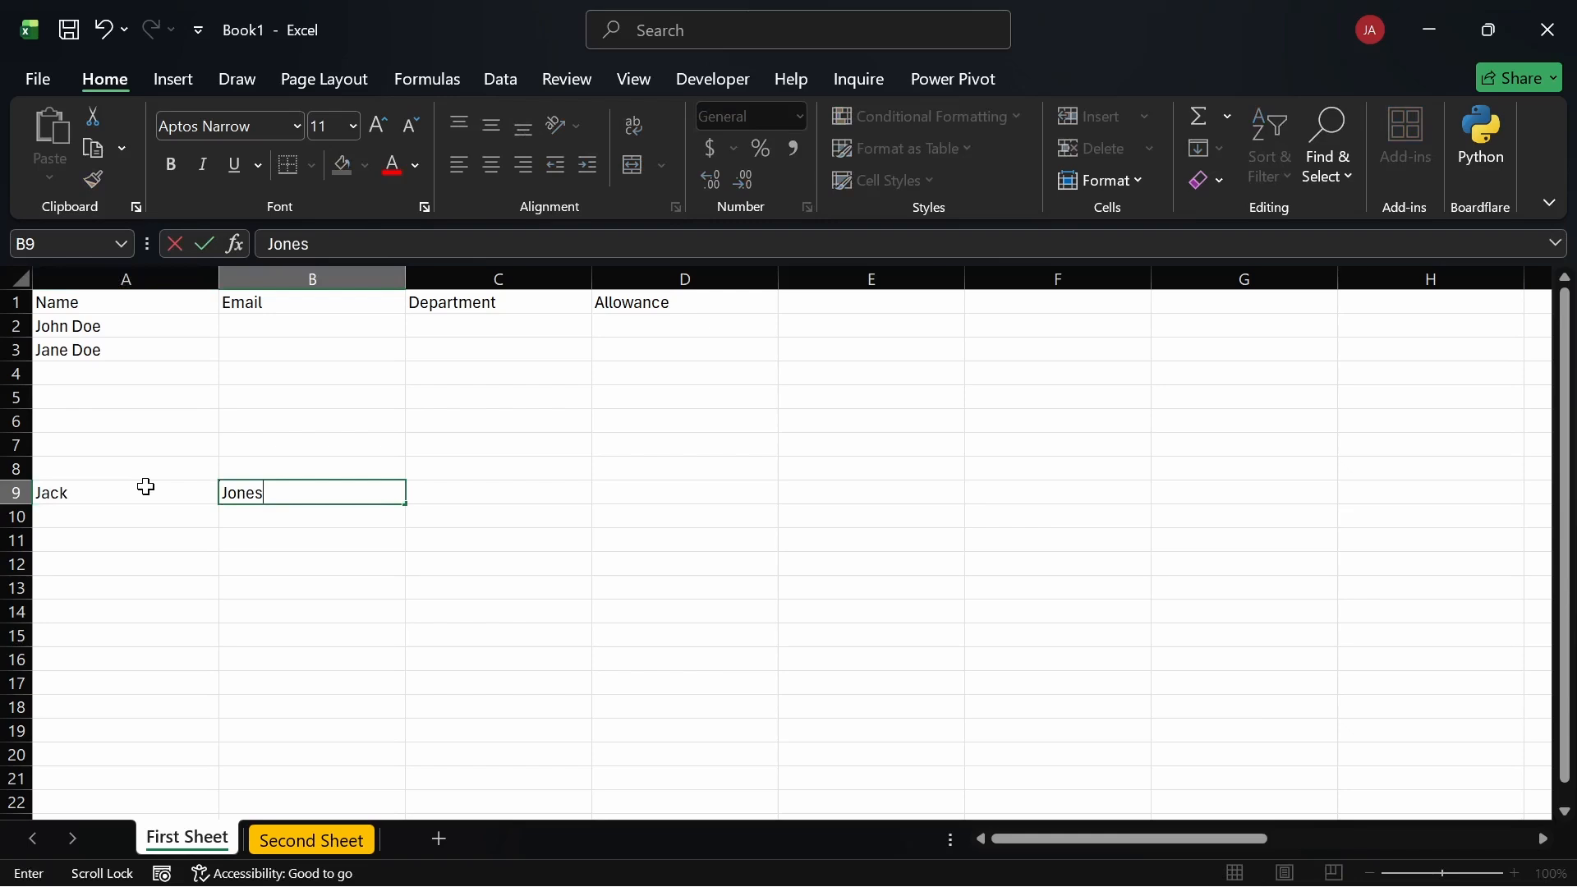
key(Tab)
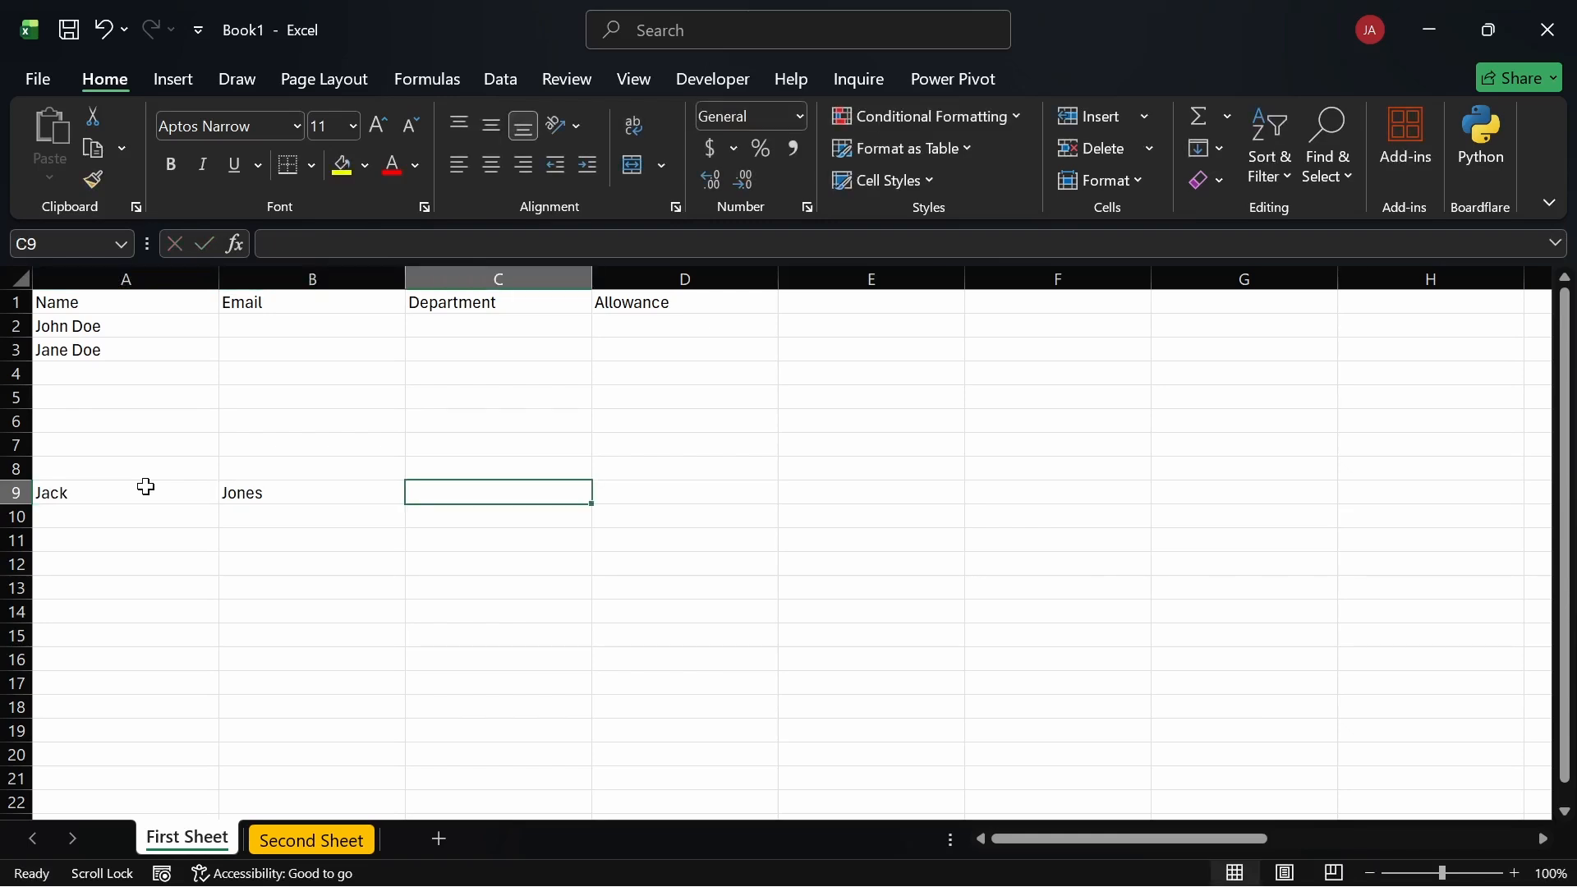
text(Doe)
key(Tab)
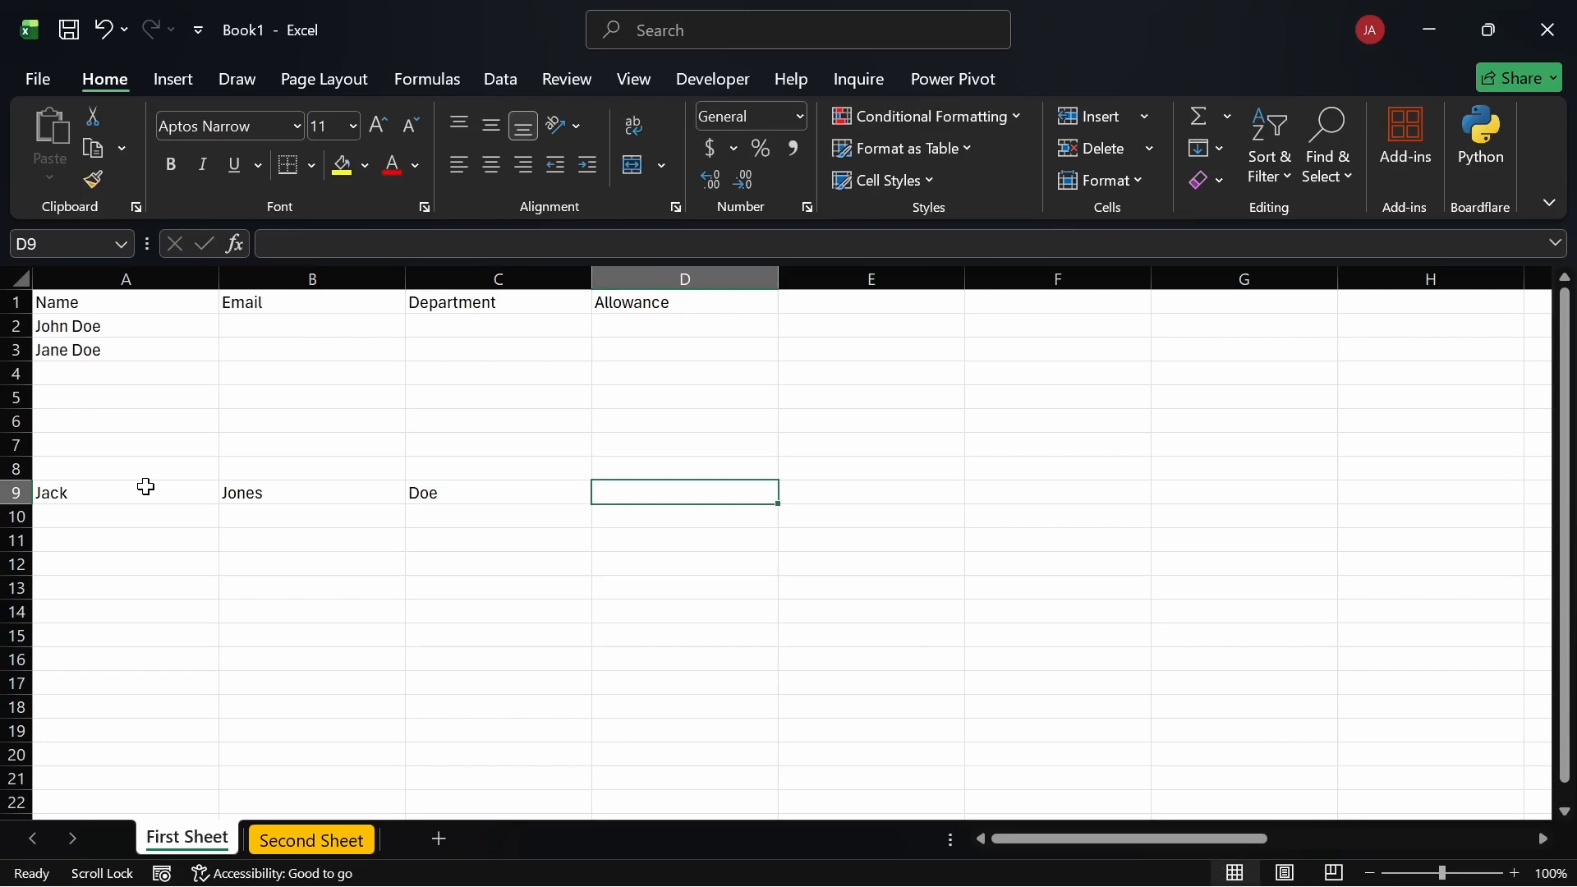
key(Return)
key(Return)
key(Return)
key(Return)
key(Return)
key(Return)
key(Return)
key(Return)
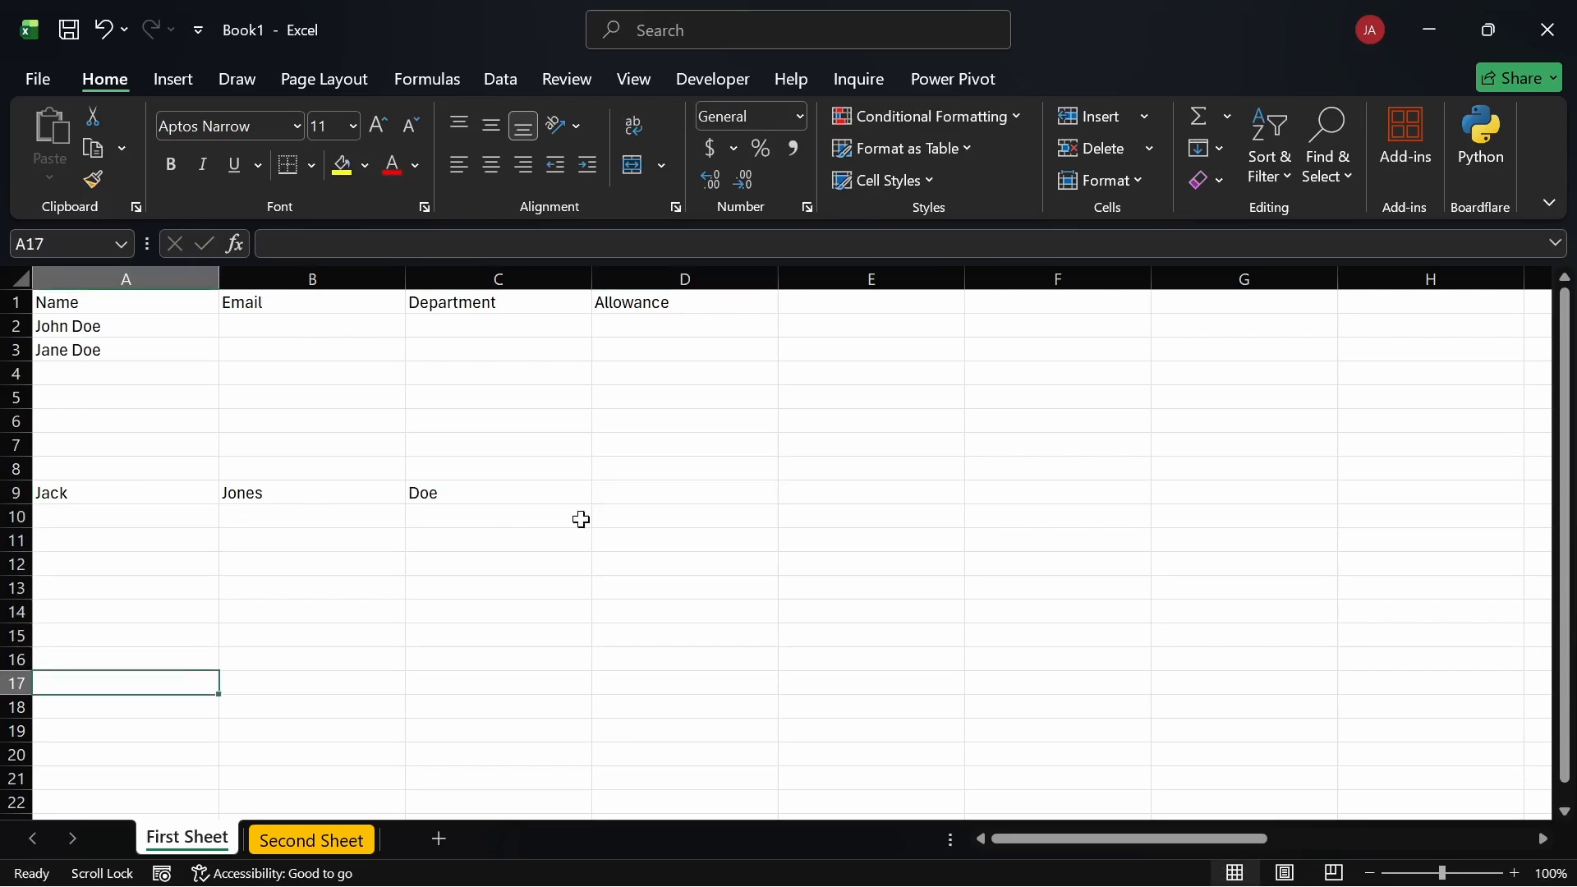
Step: Clear the stray row 9 entries by deleting block A7:E14, then select A4
drag(838, 612, 104, 446)
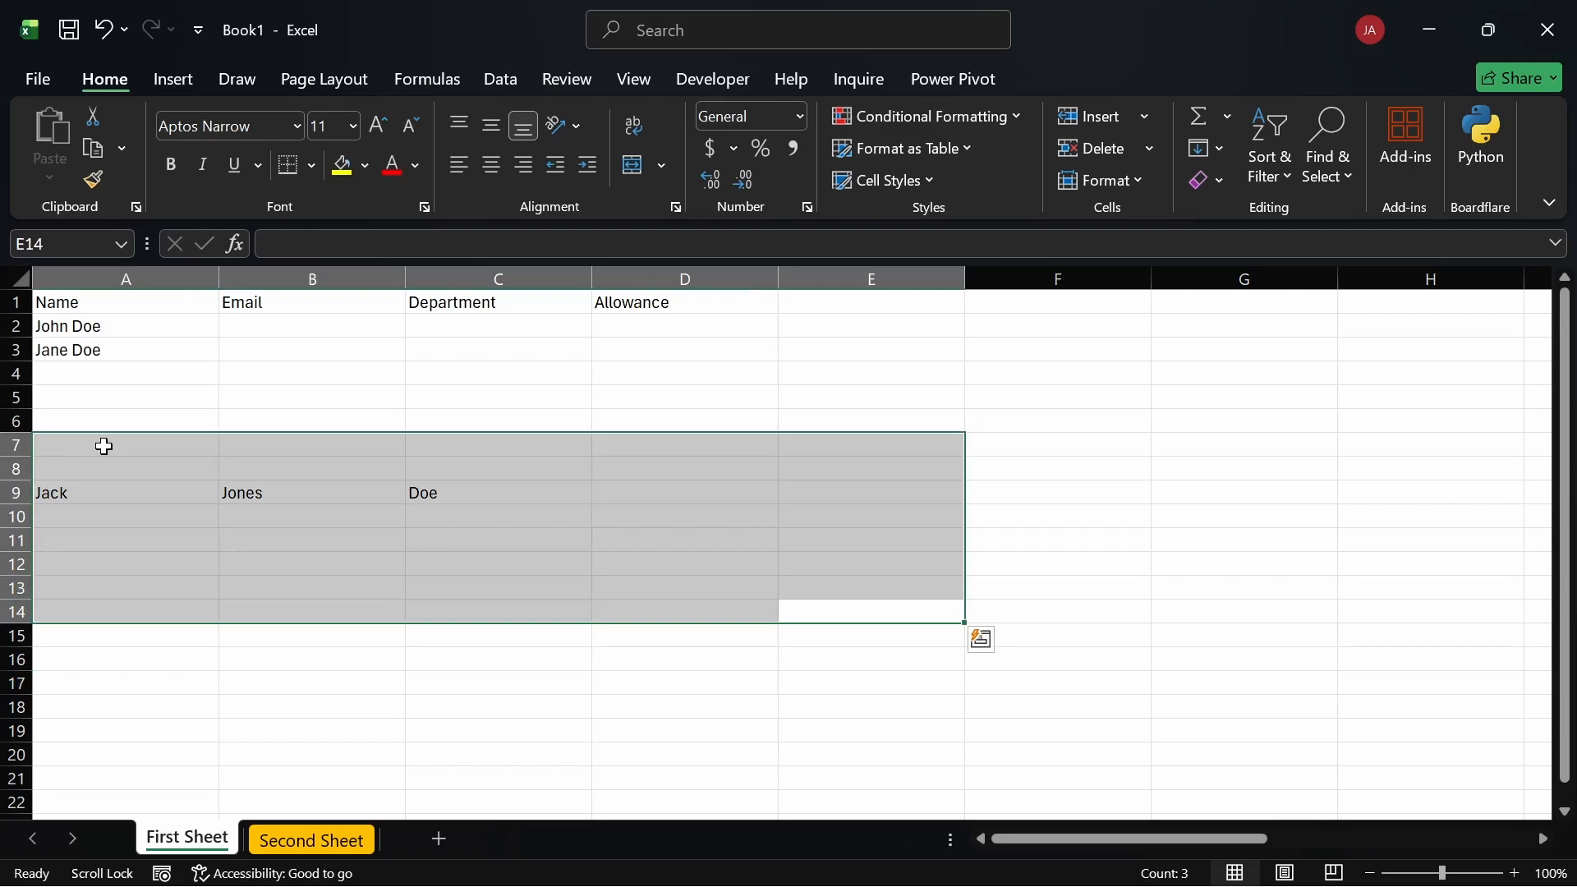
key(Delete)
click(200, 371)
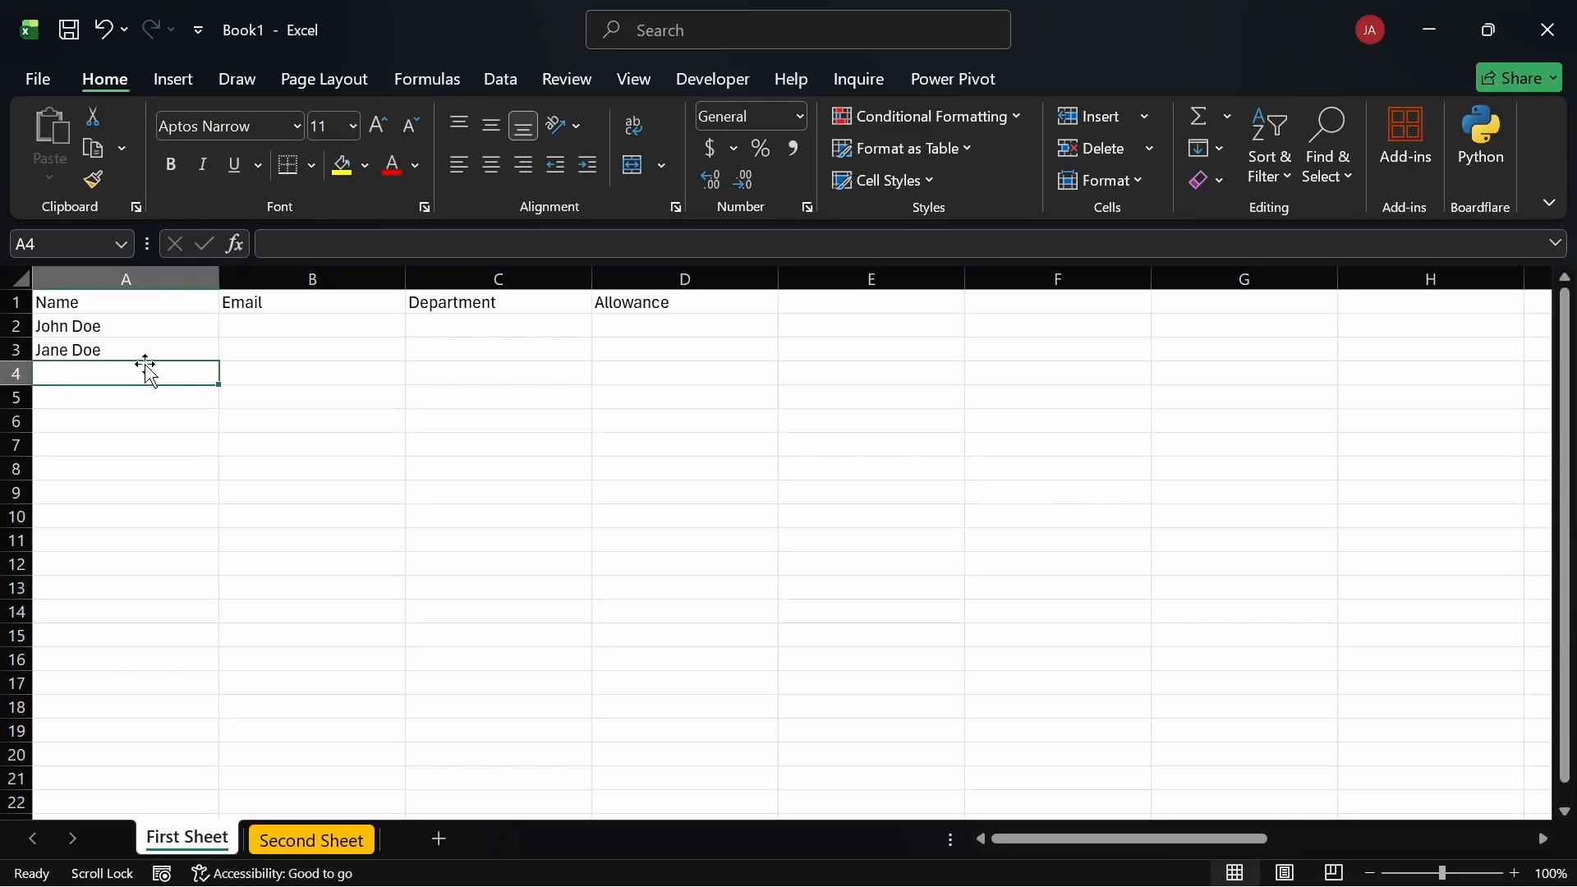
Step: Enter each person's email address in cells B2 and B3
click(252, 324)
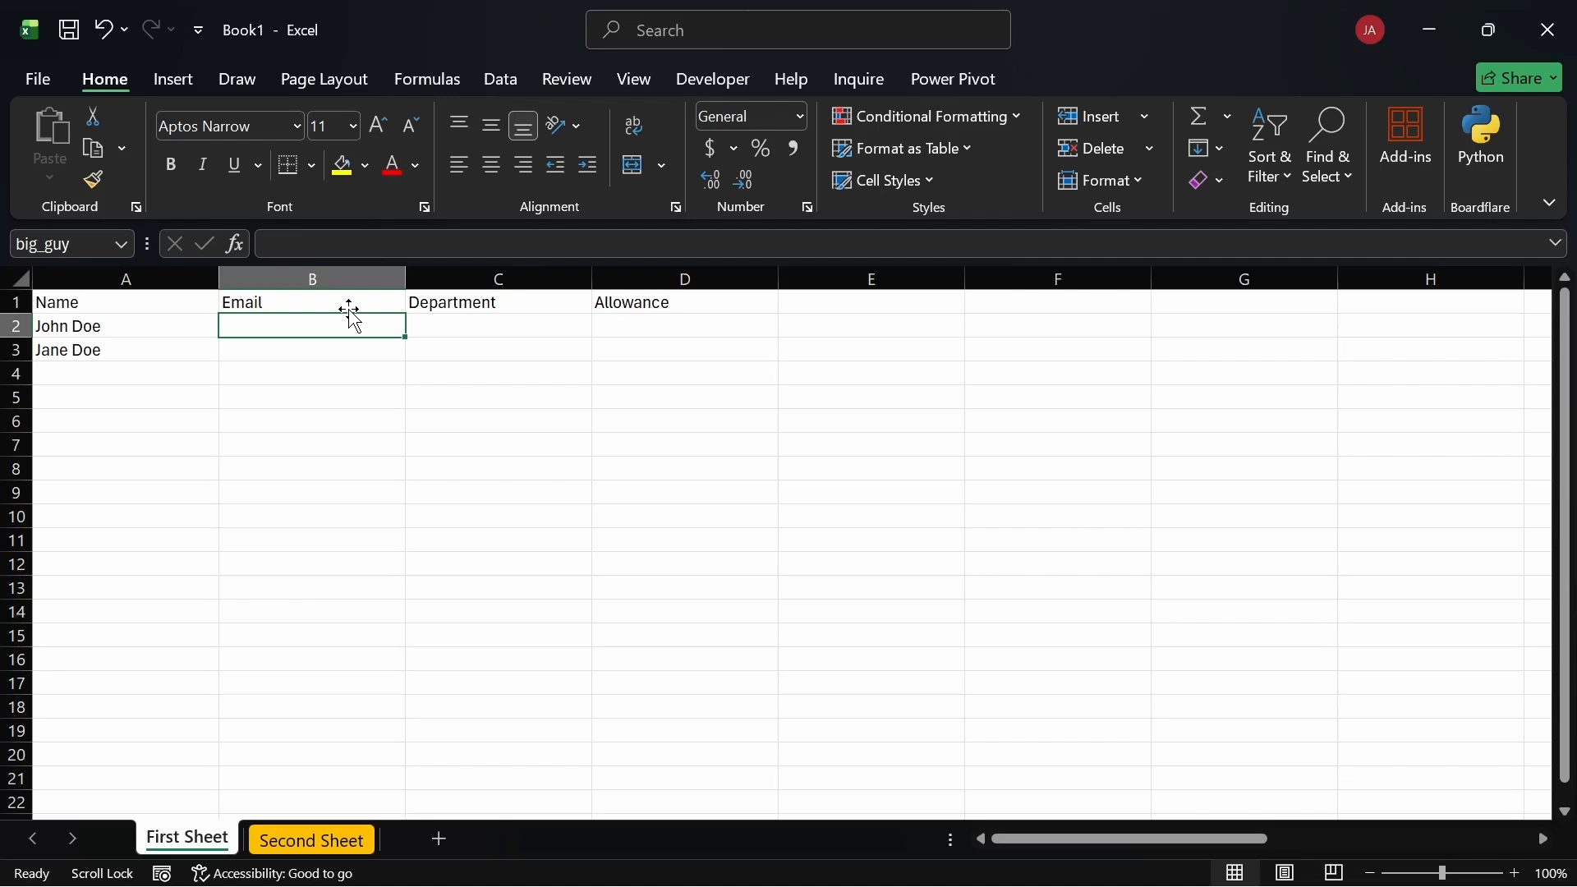
text(john)
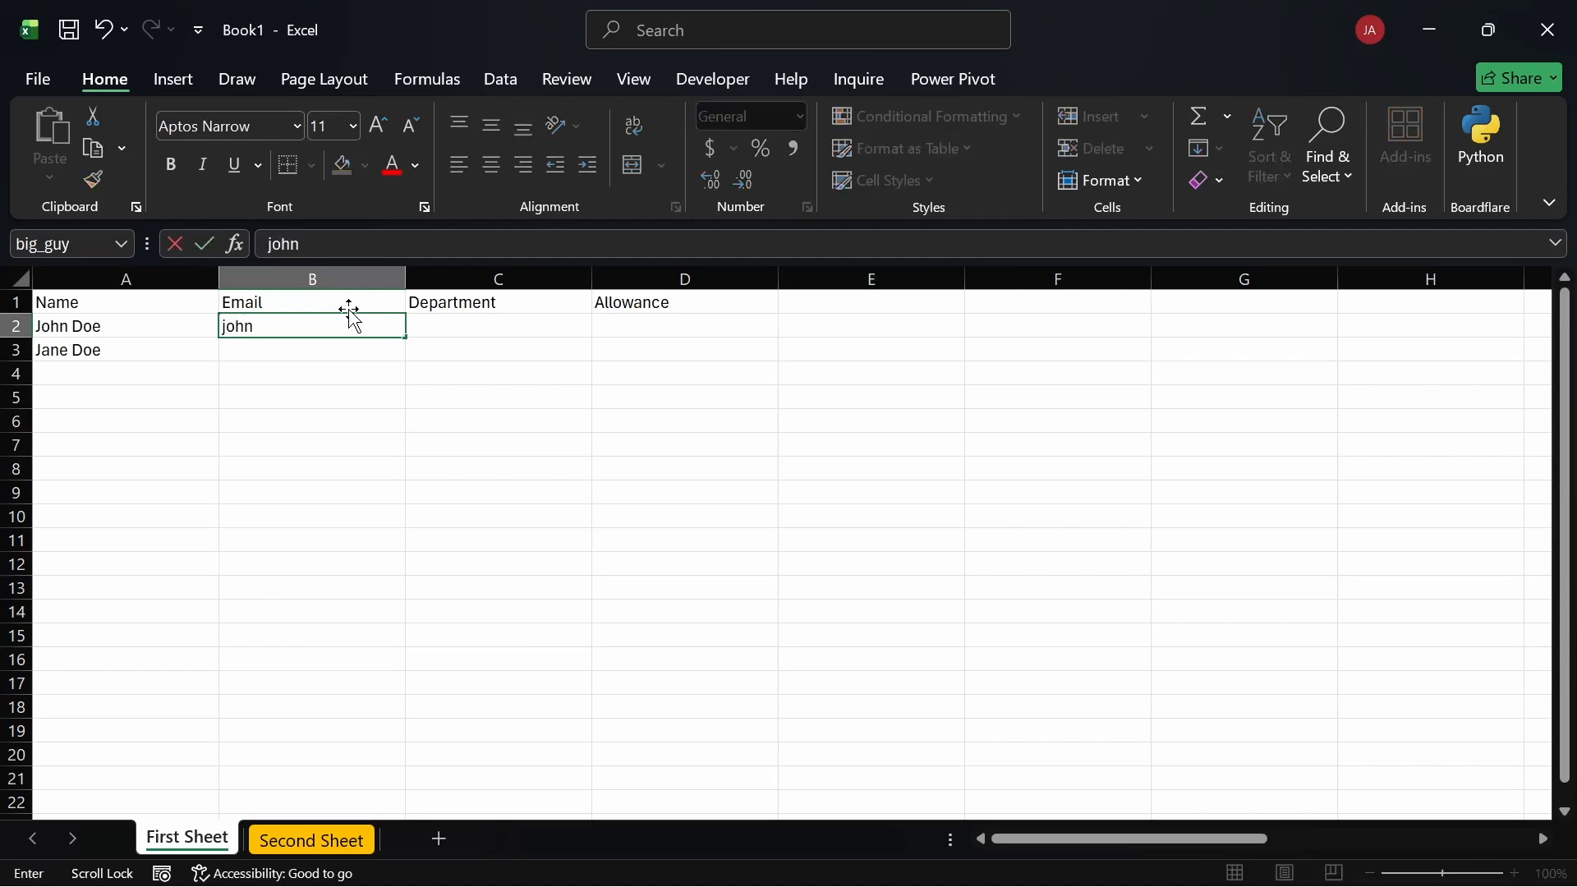
text(doe@ema)
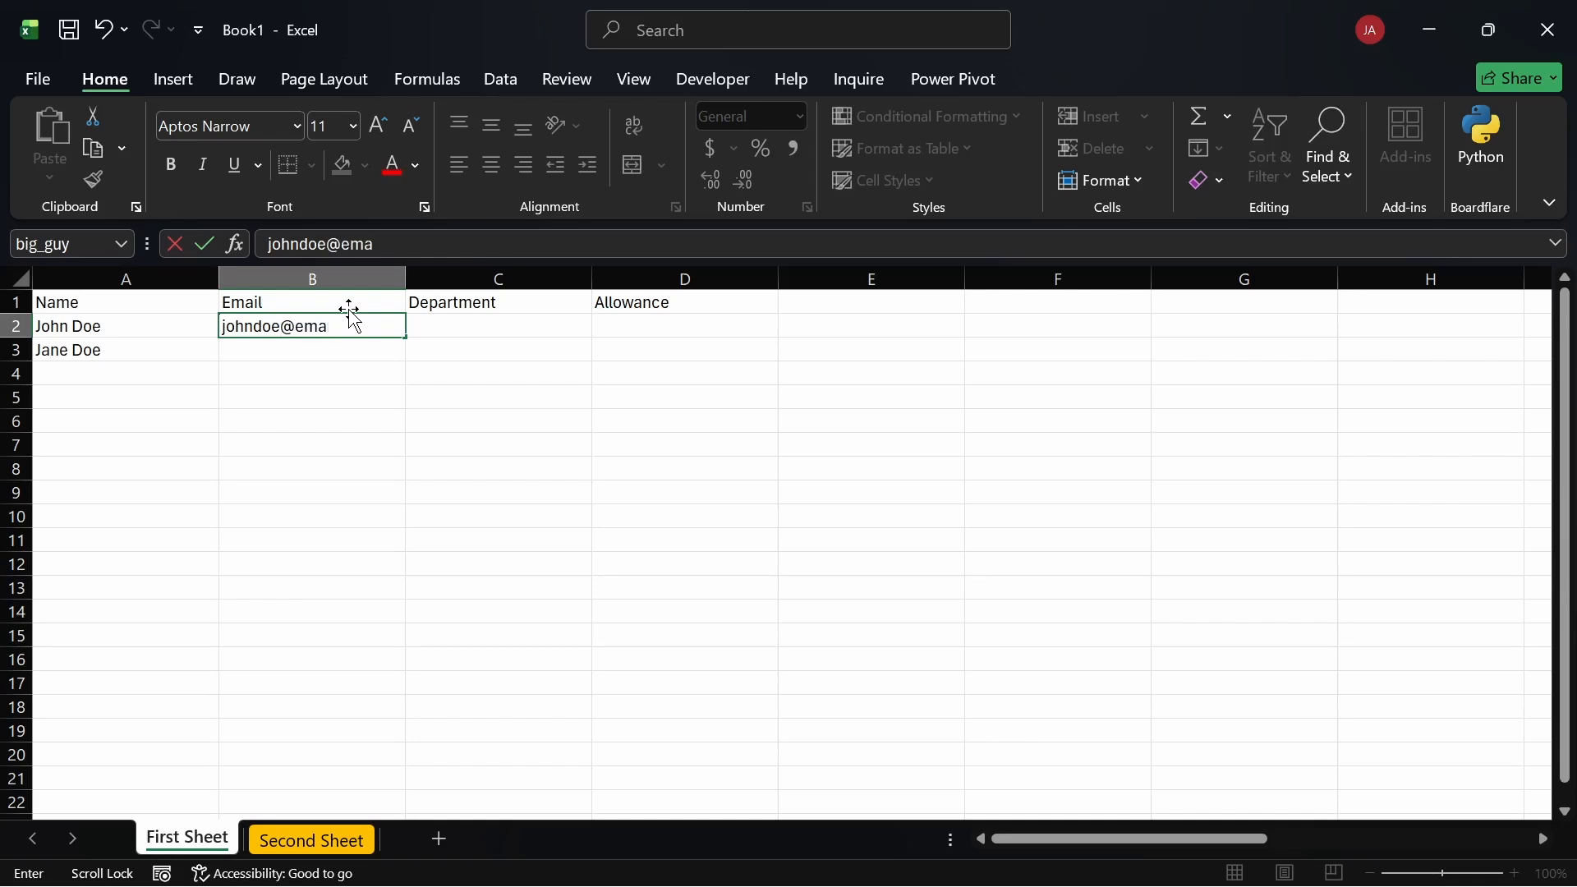
text(il.com)
key(Return)
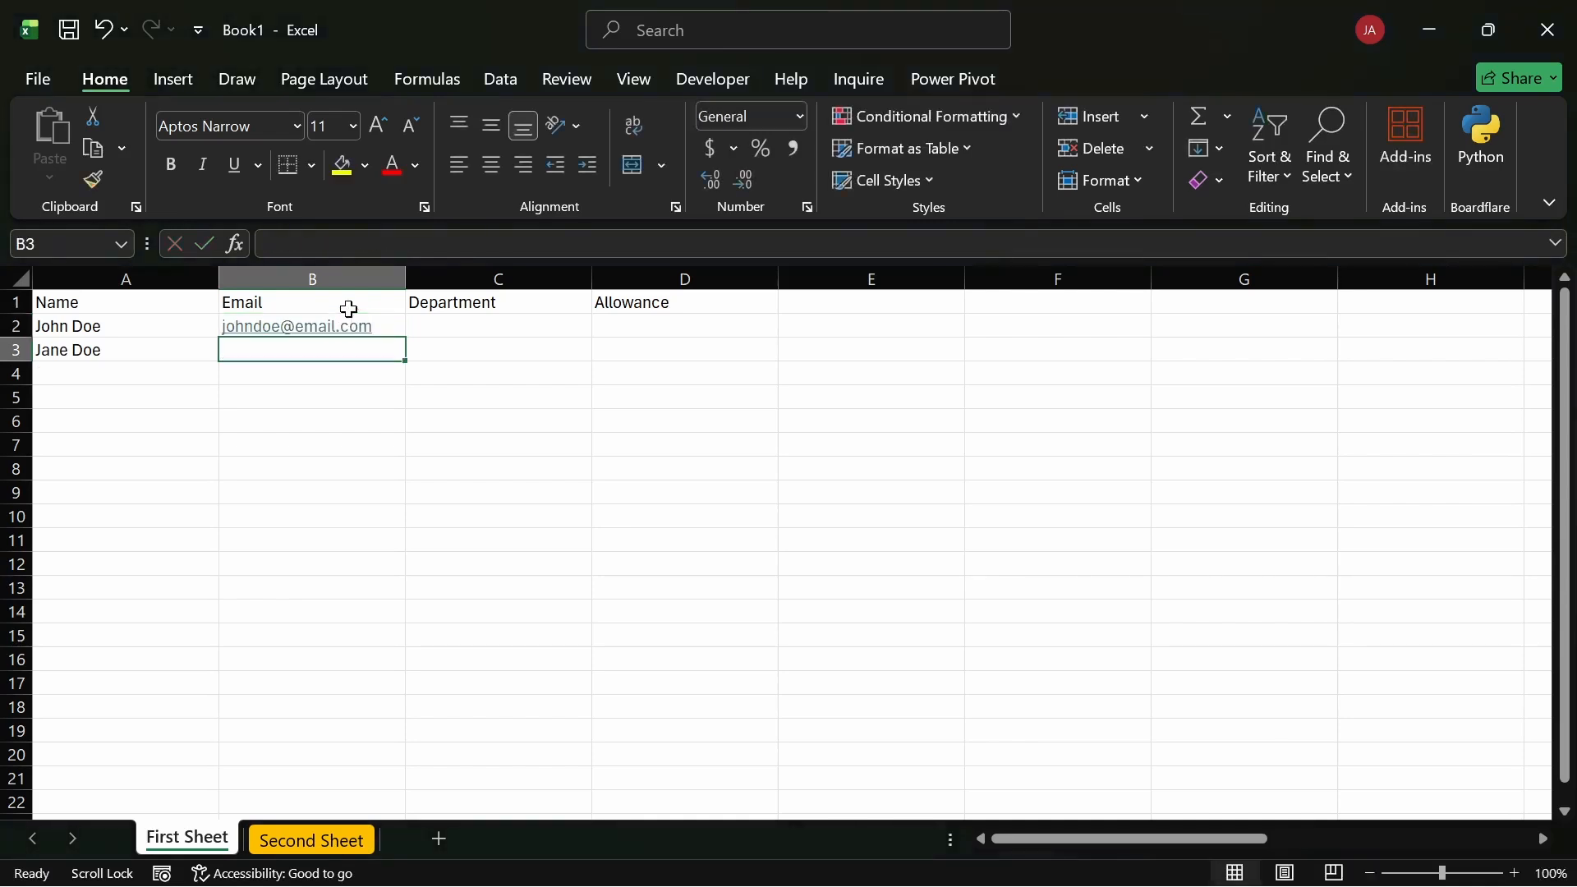
text(jane)
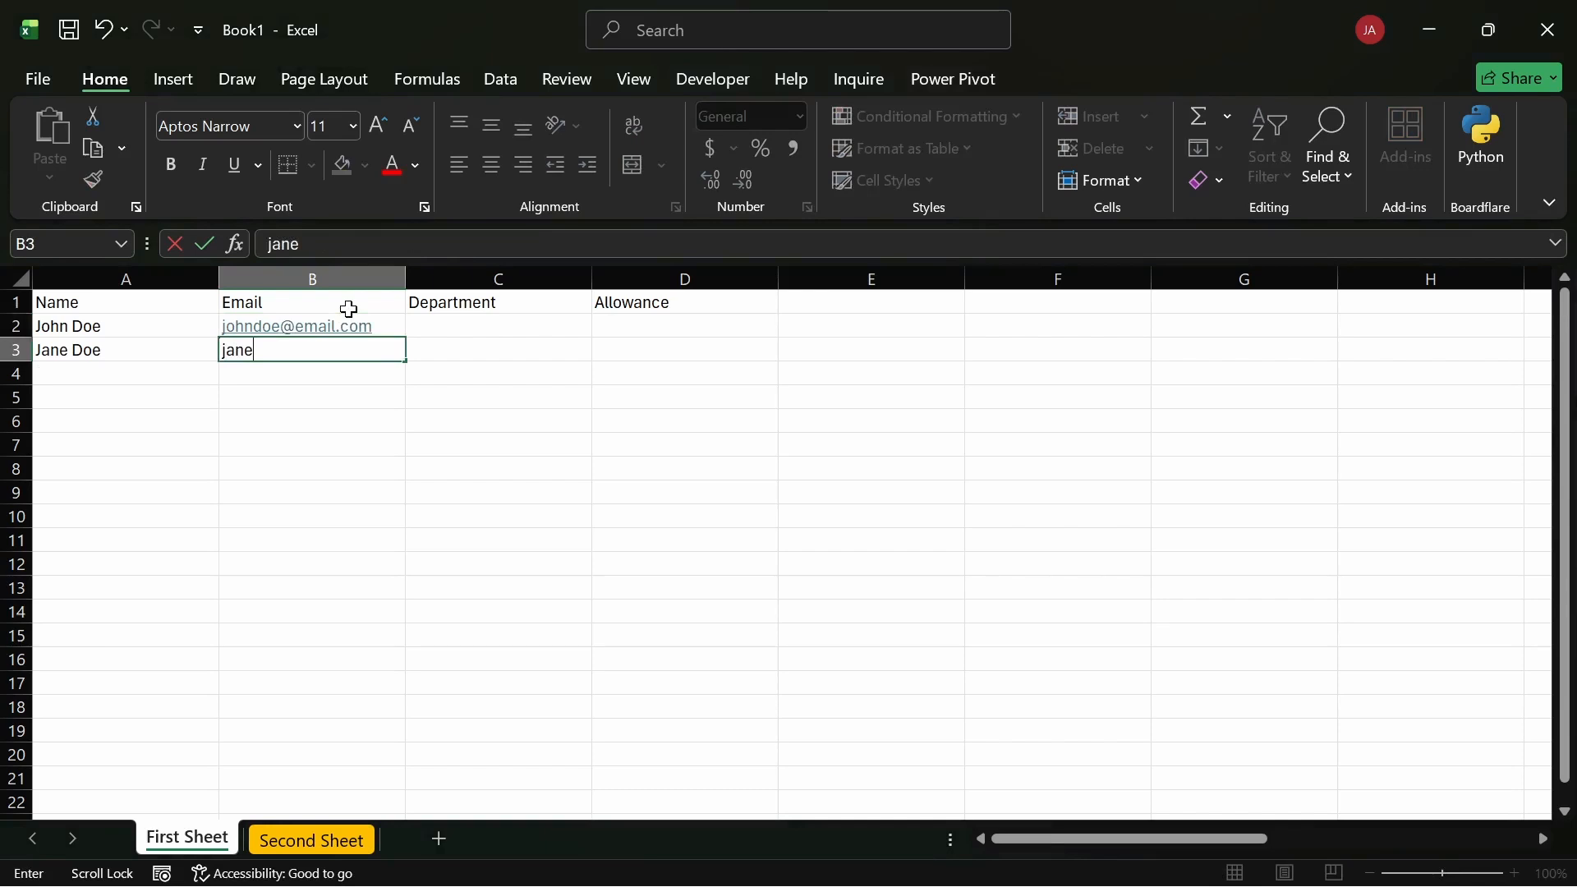
text(doe@email)
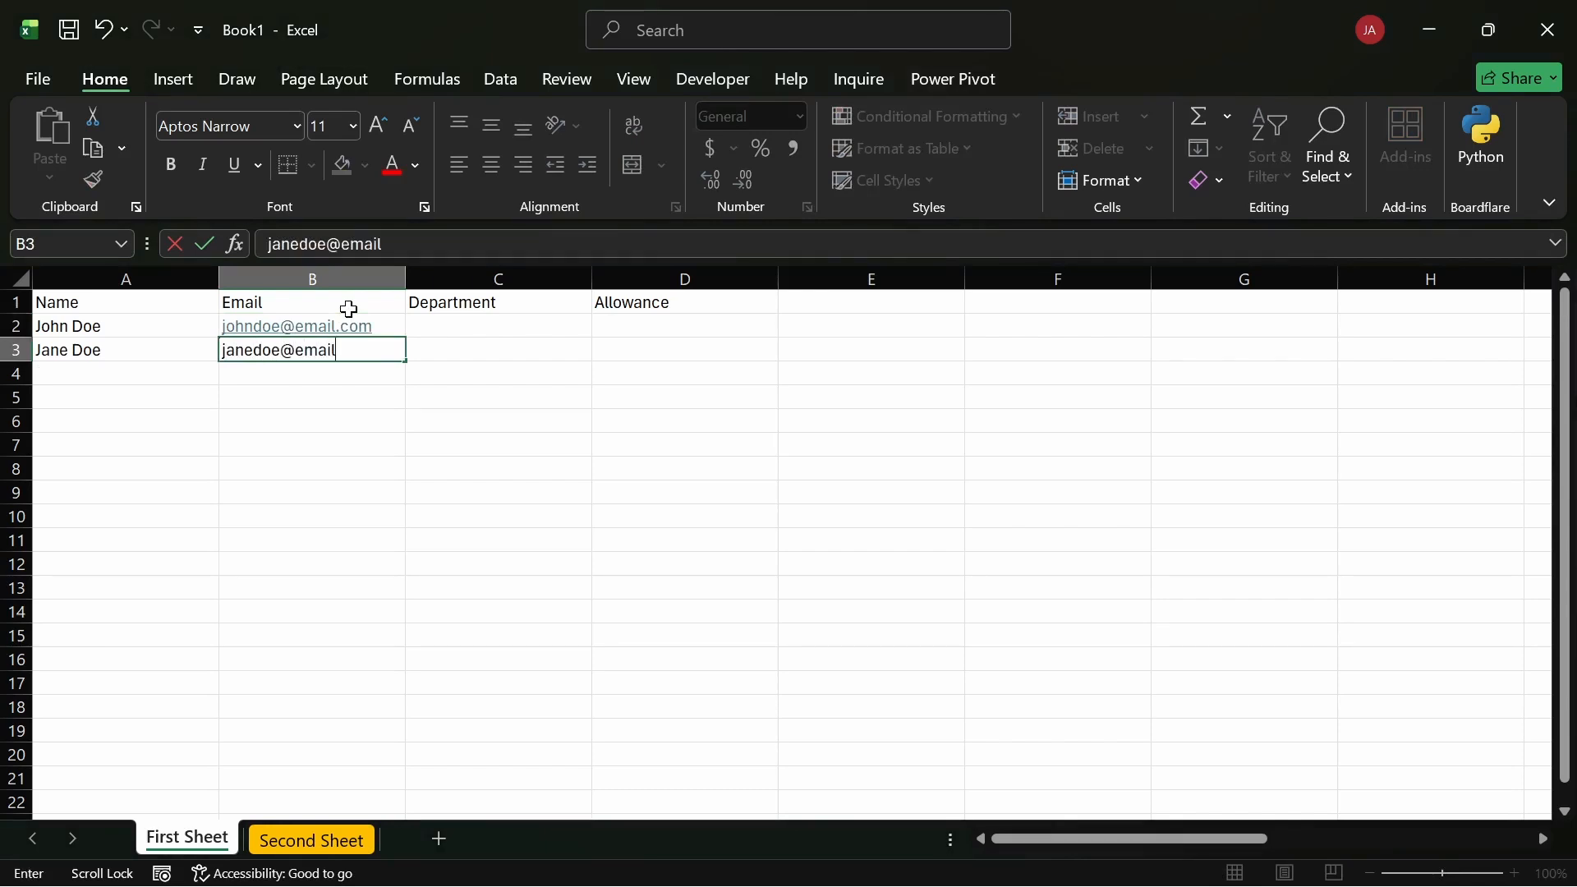
text(.com)
key(Return)
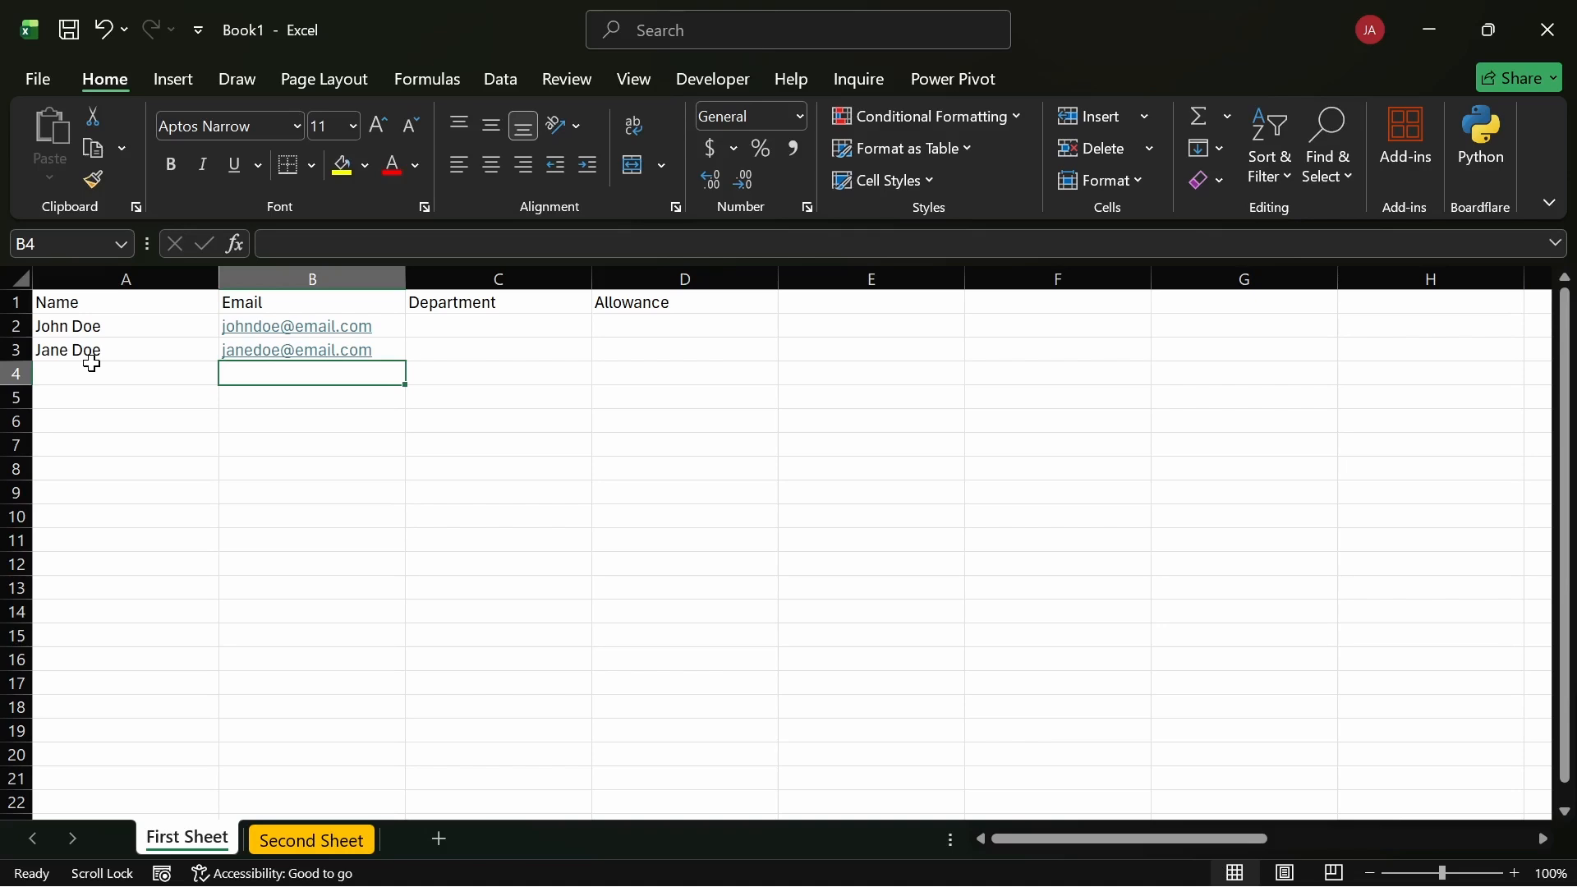
click(7, 327)
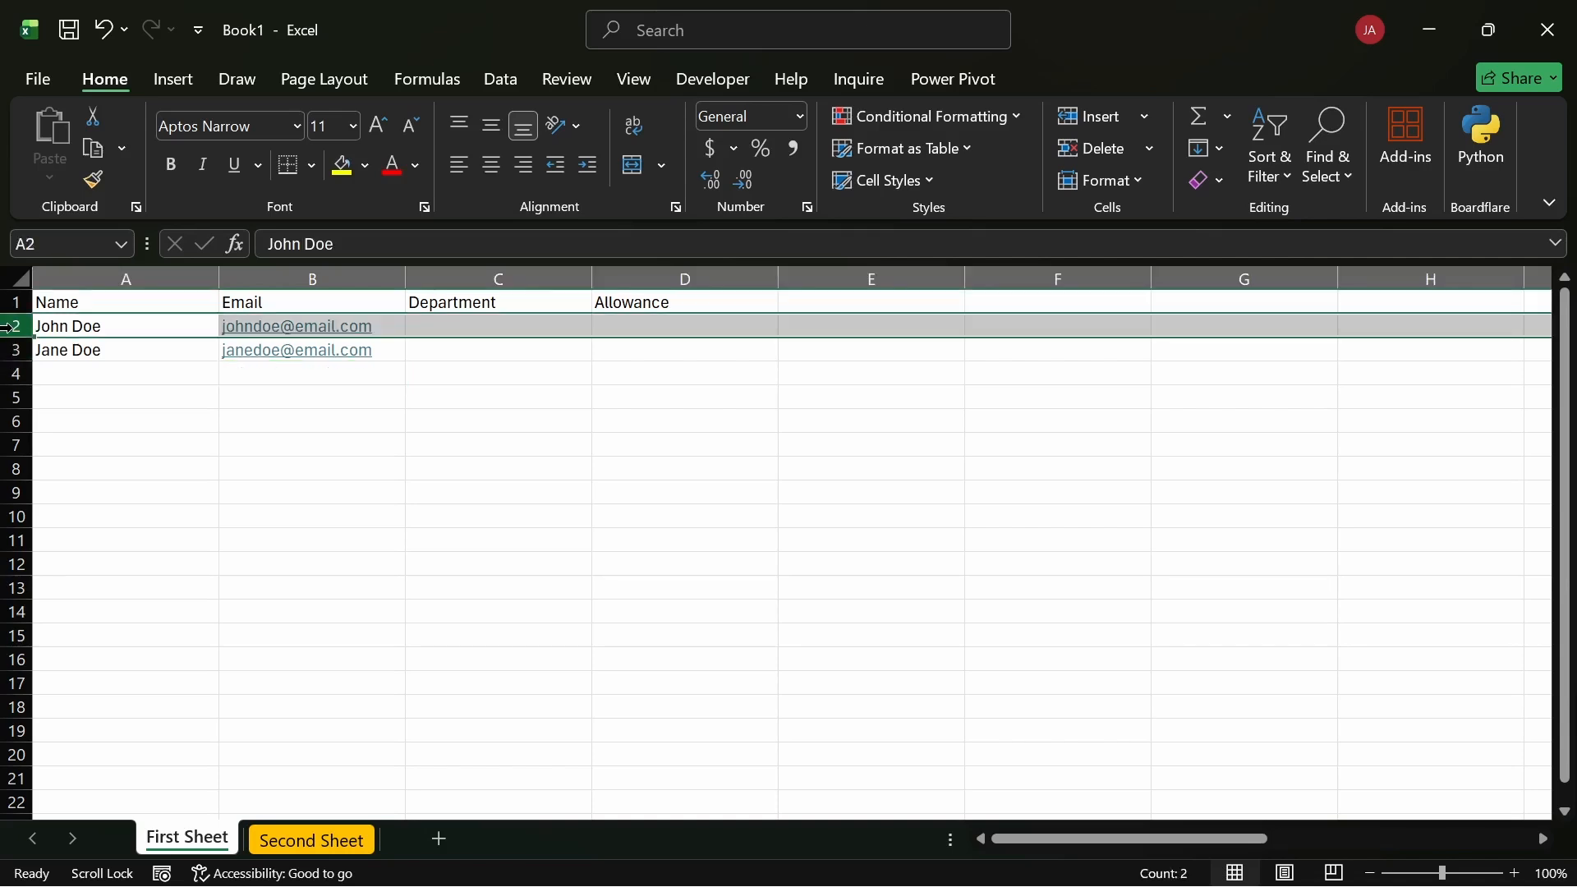
right_click(6, 327)
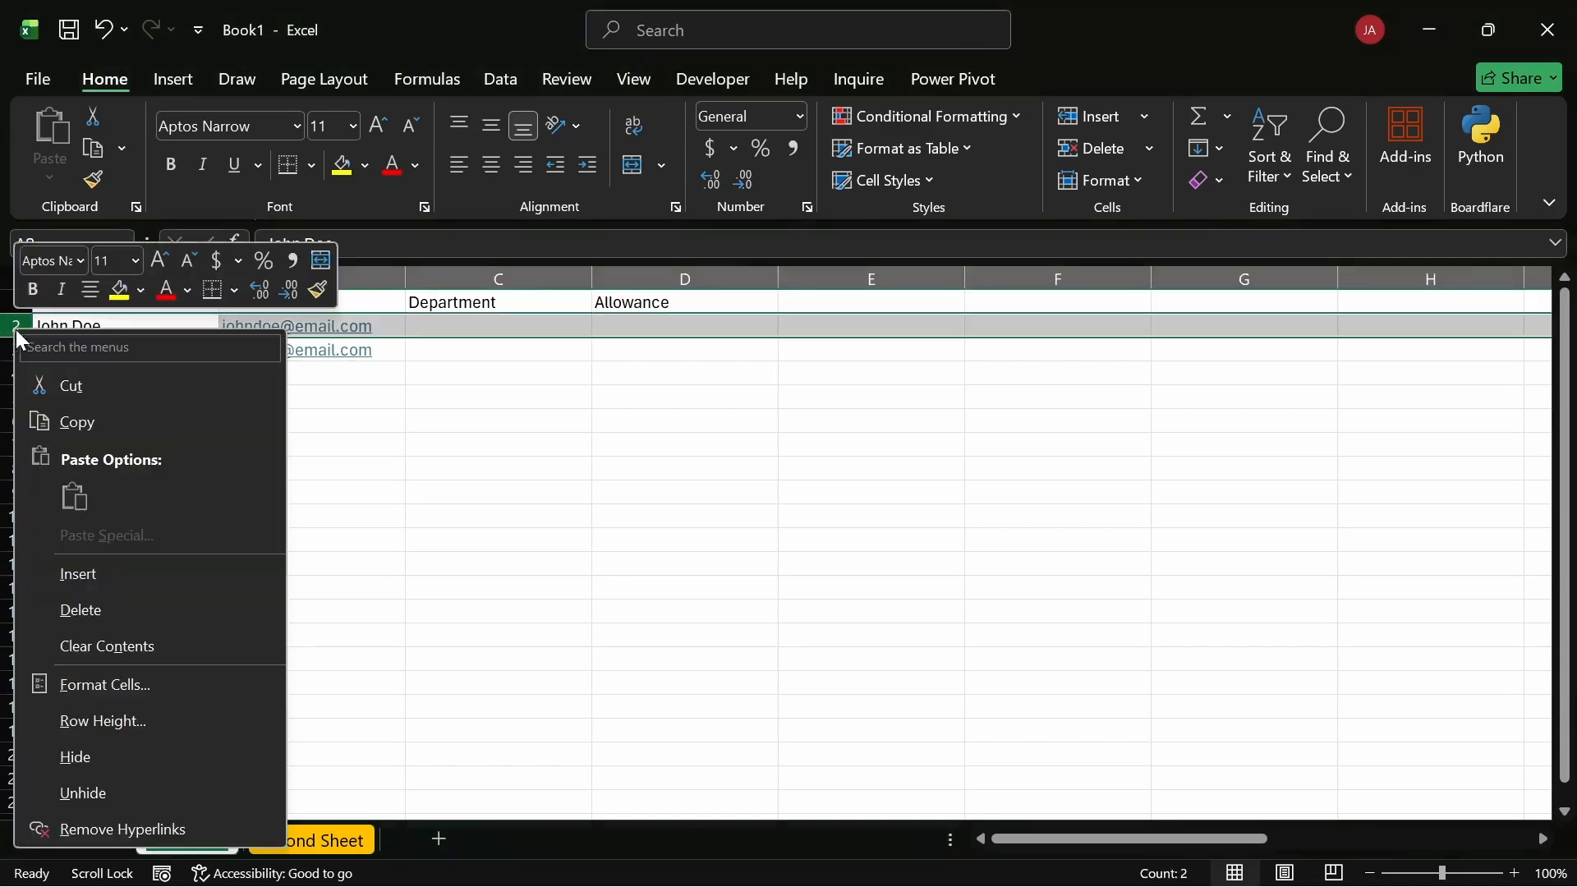
click(84, 573)
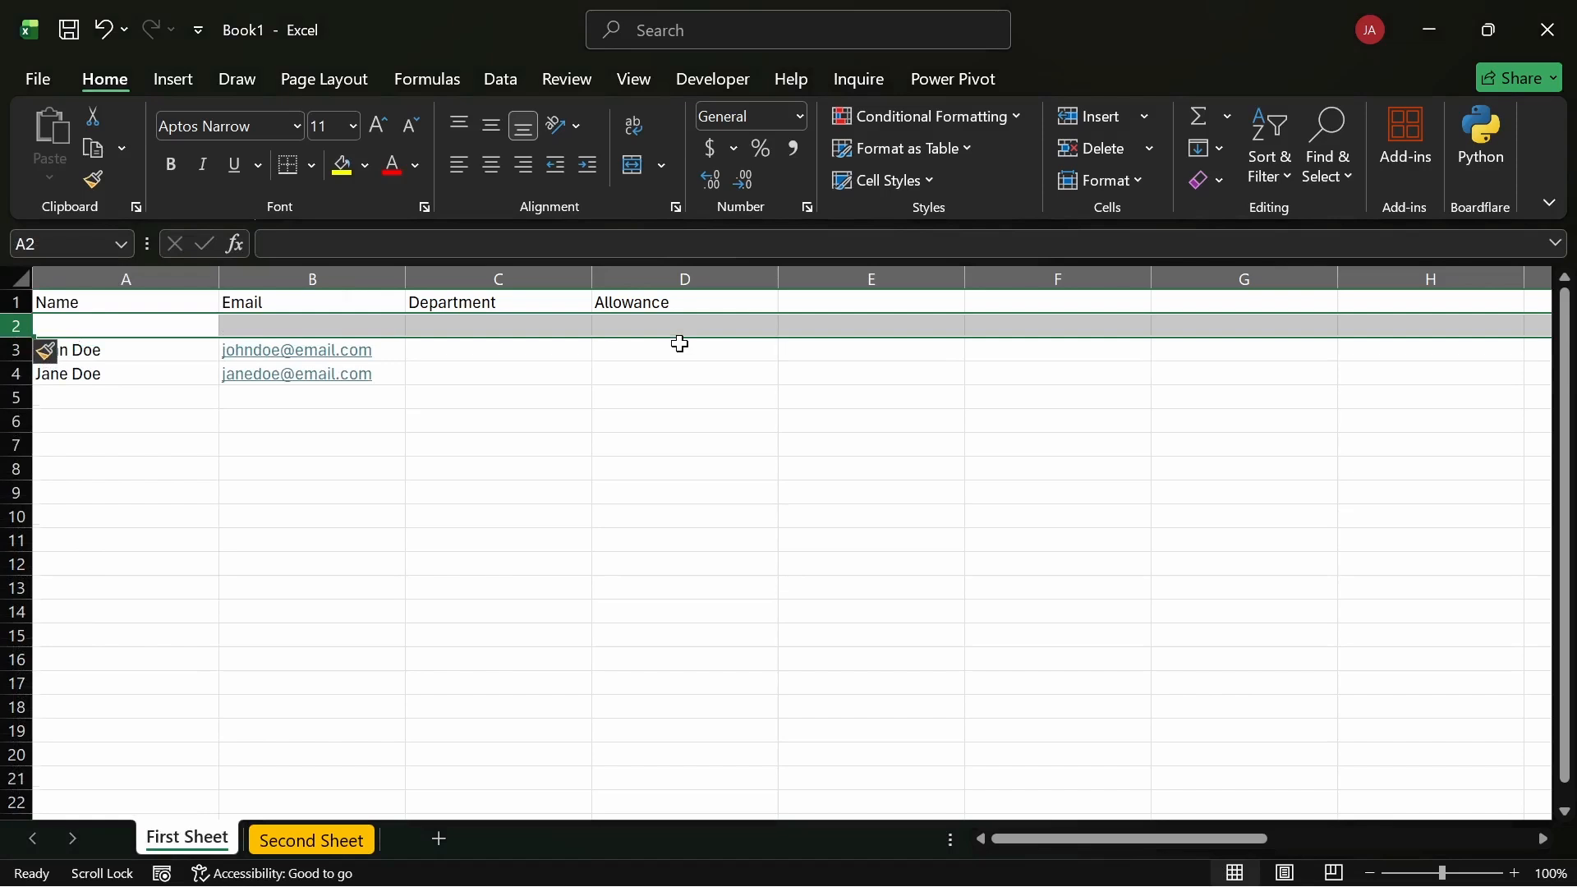
key(ctrl+z)
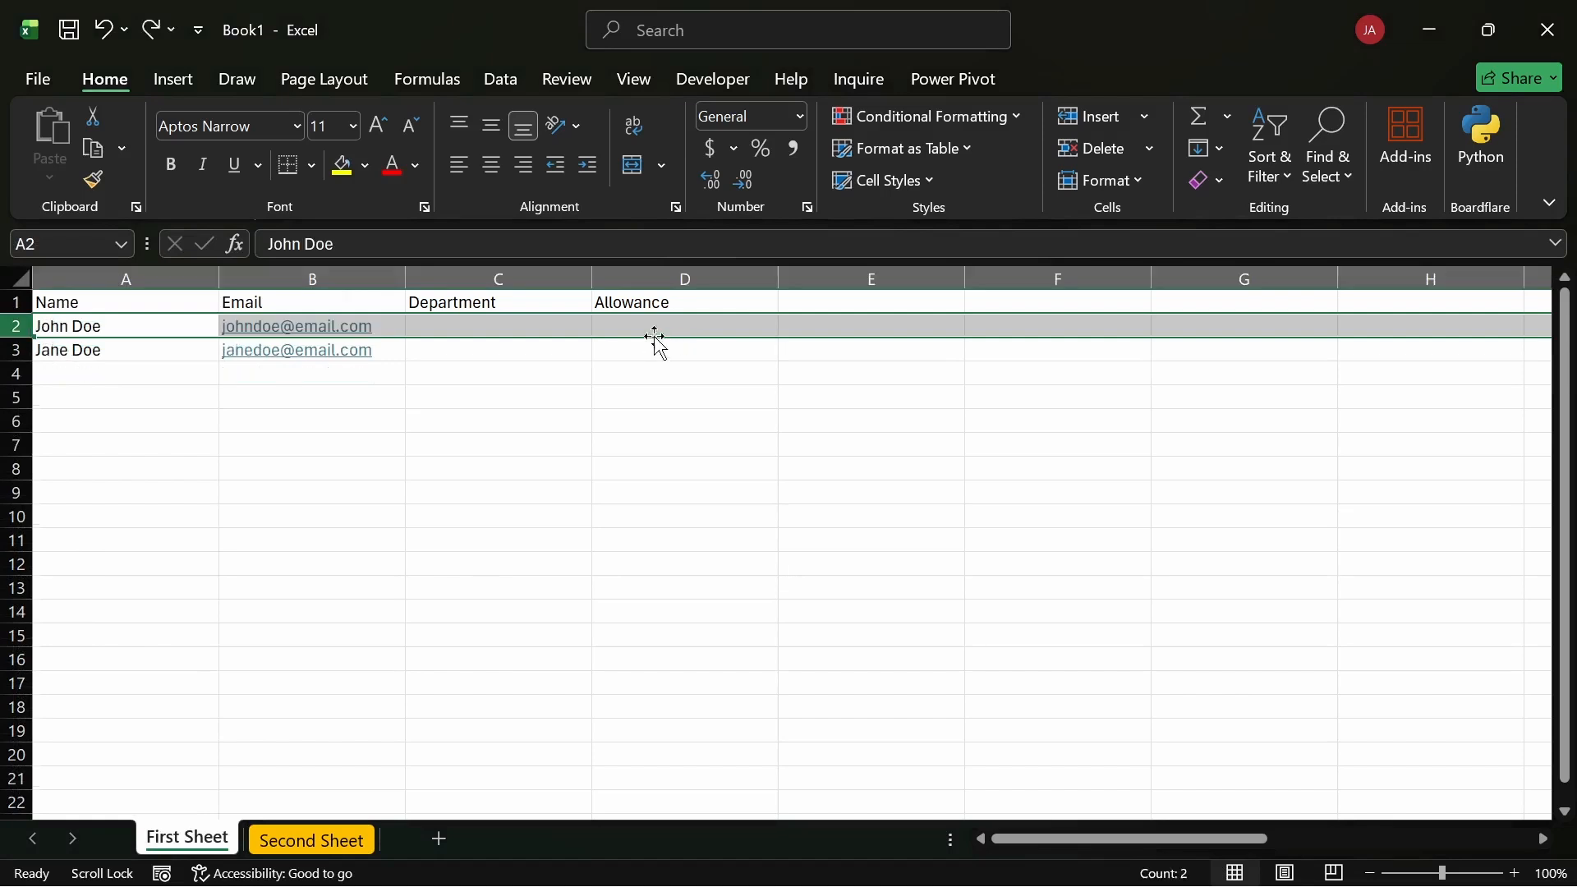
click(388, 381)
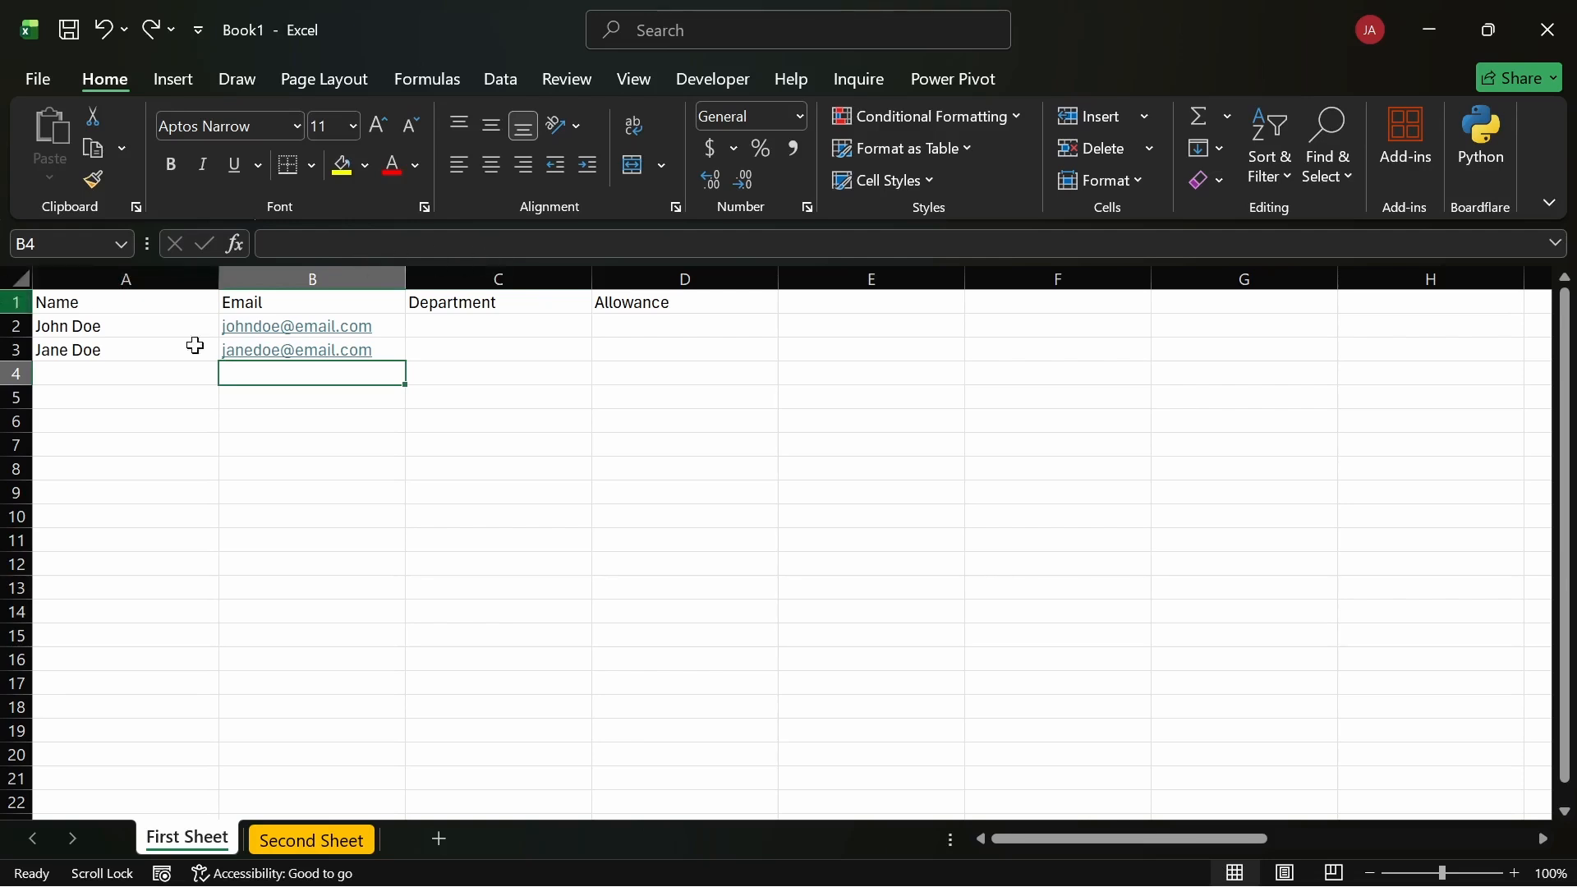
click(574, 441)
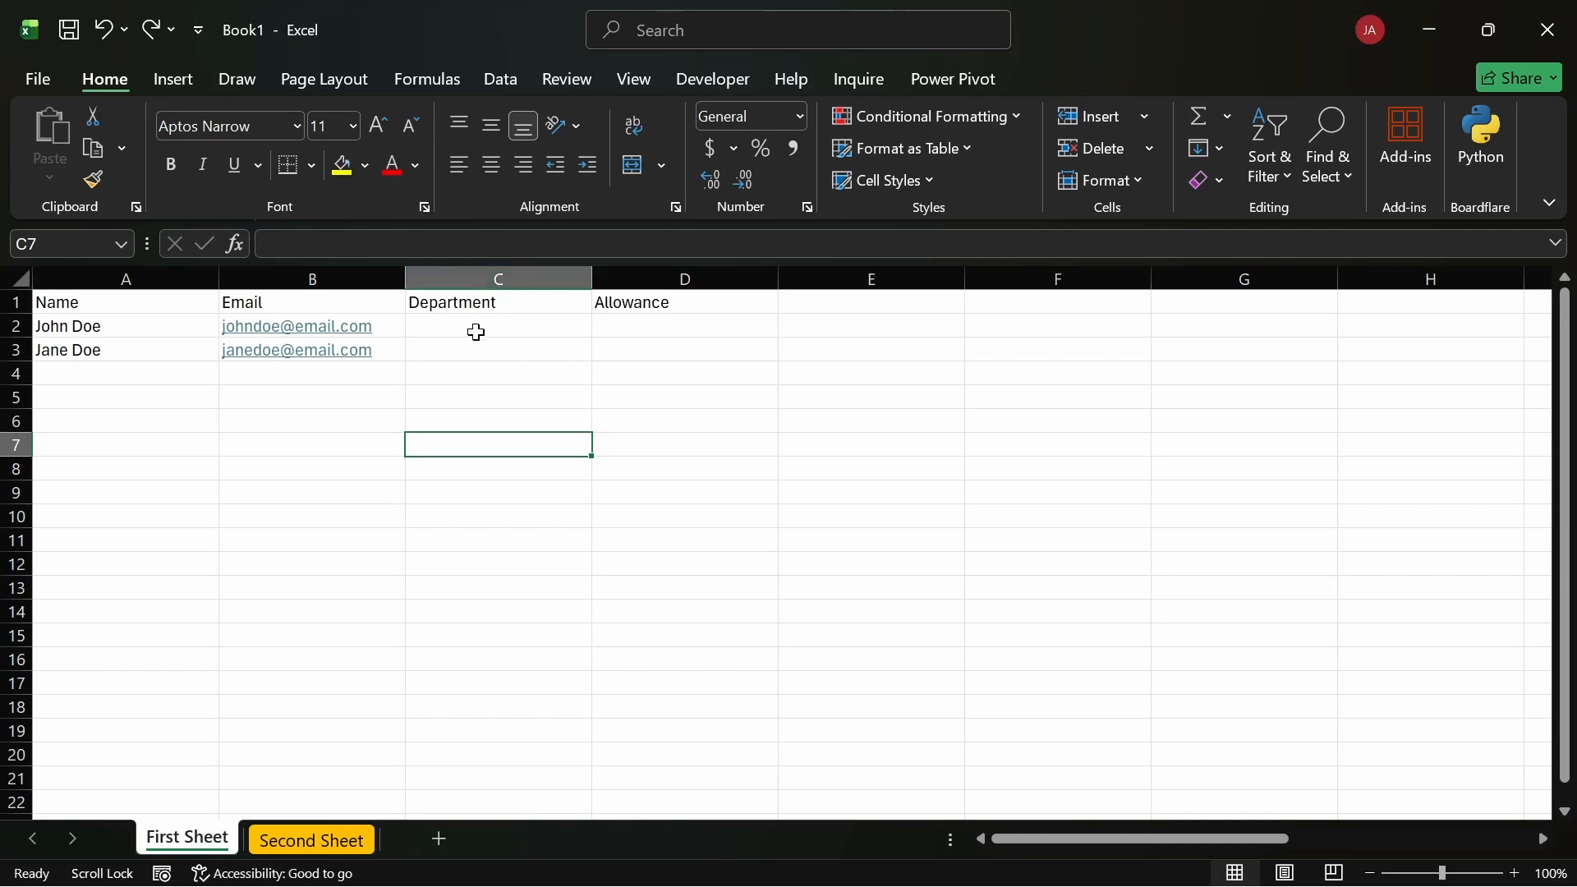
drag(475, 327, 481, 352)
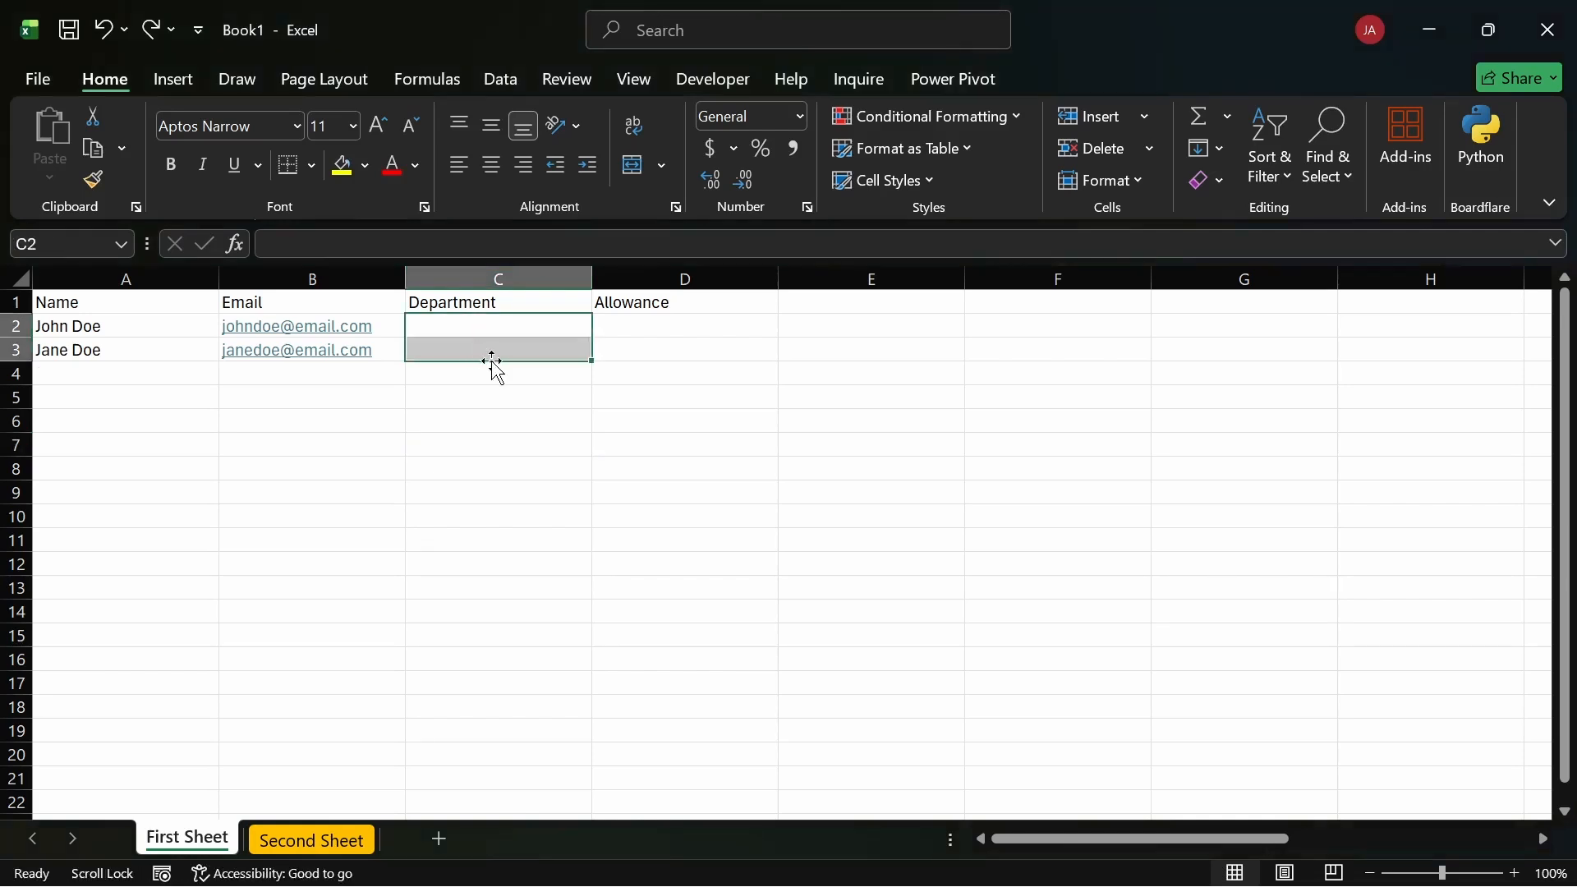
click(502, 350)
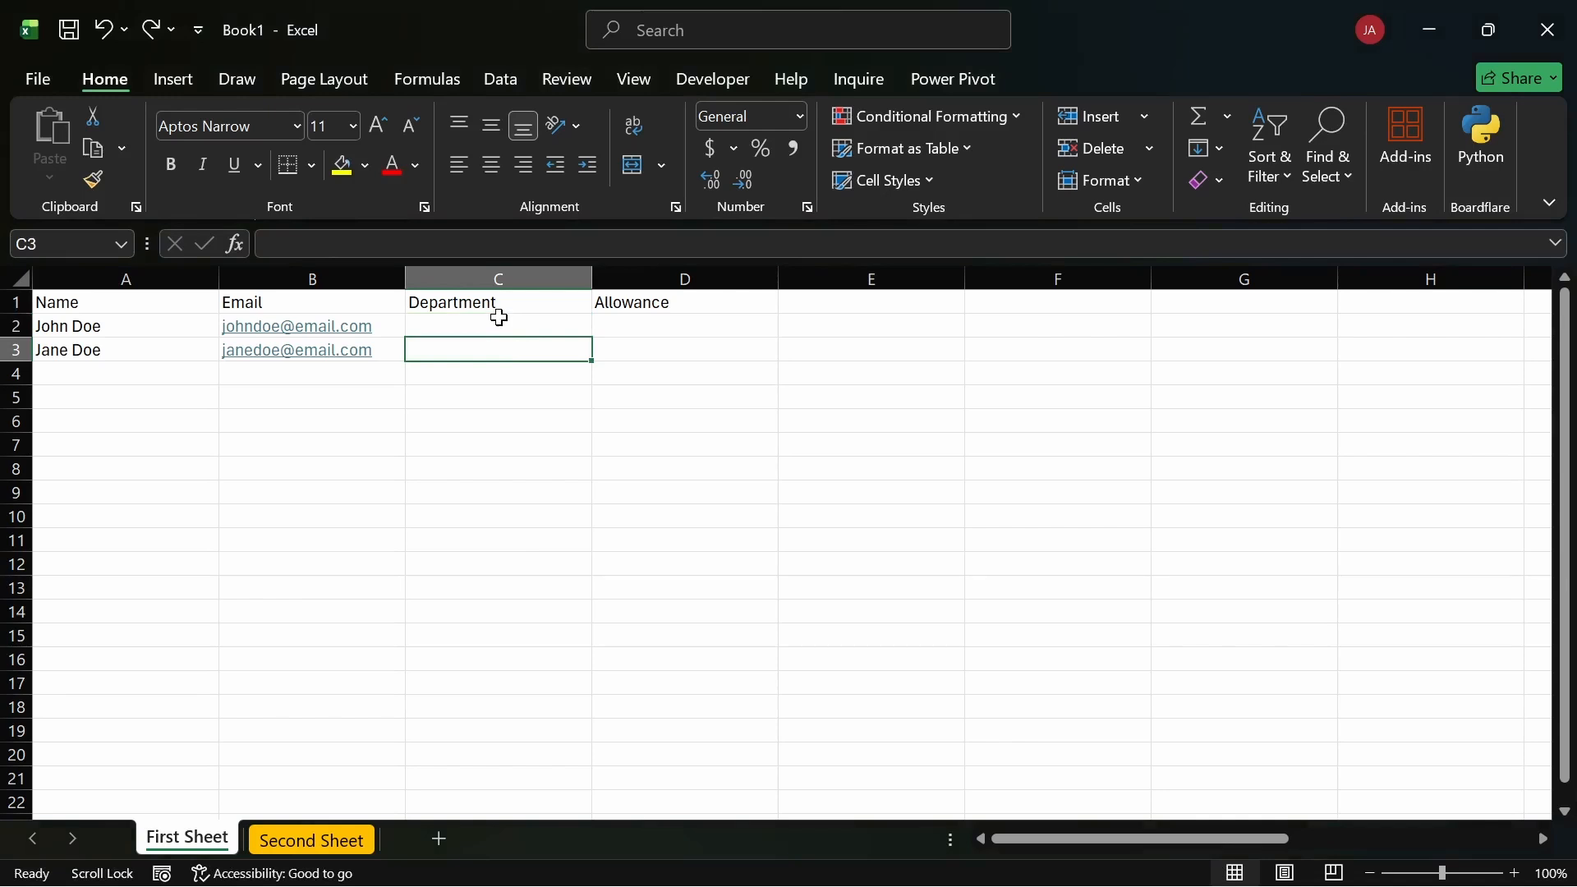
drag(499, 318, 501, 349)
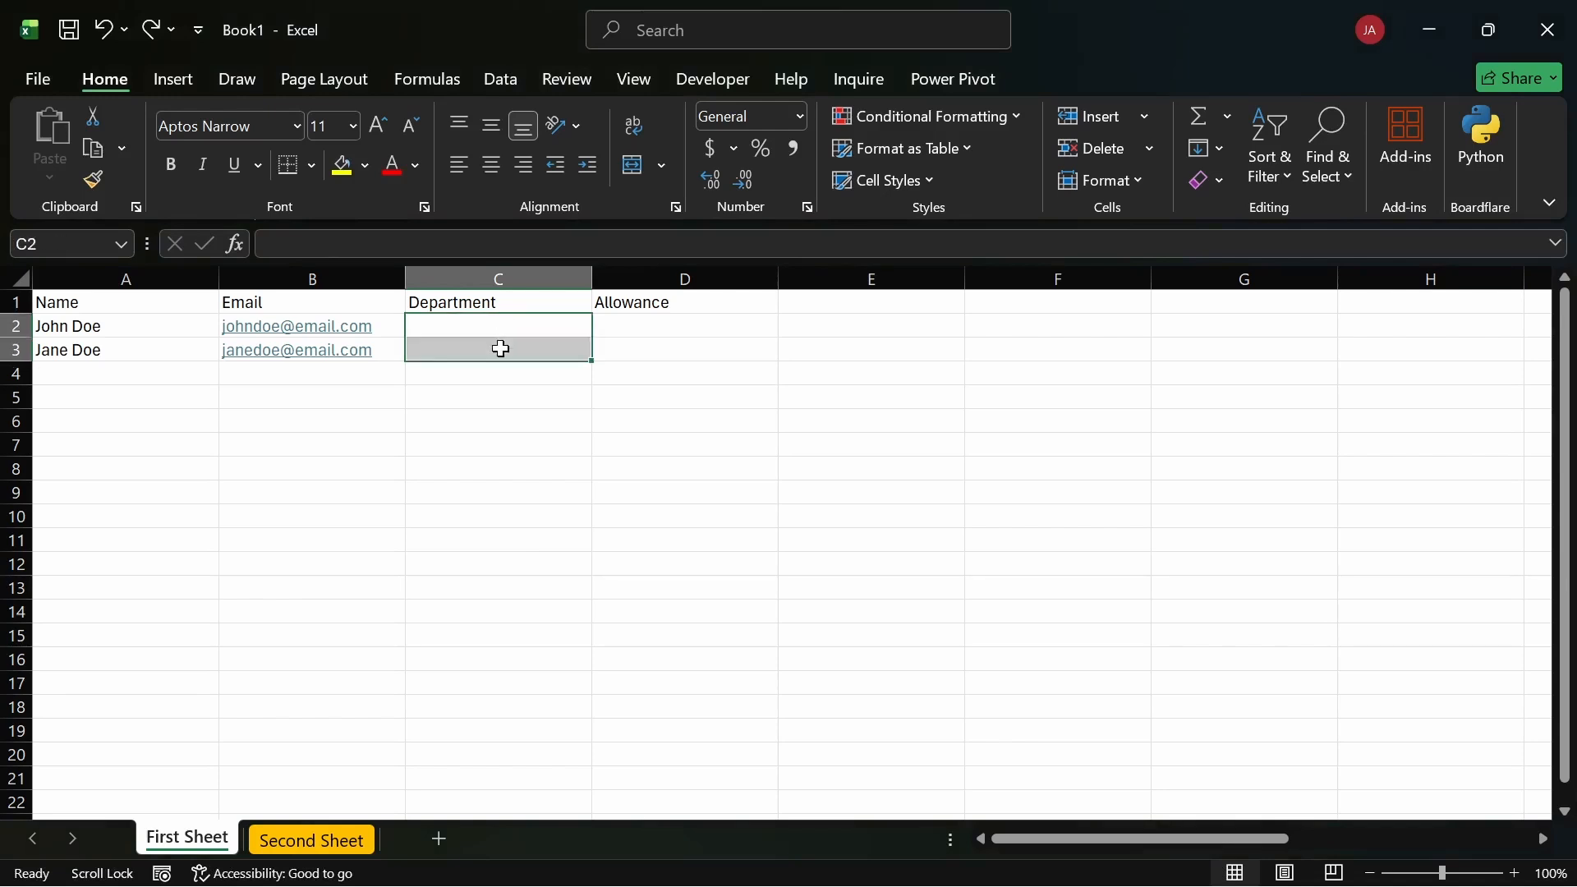
click(62, 414)
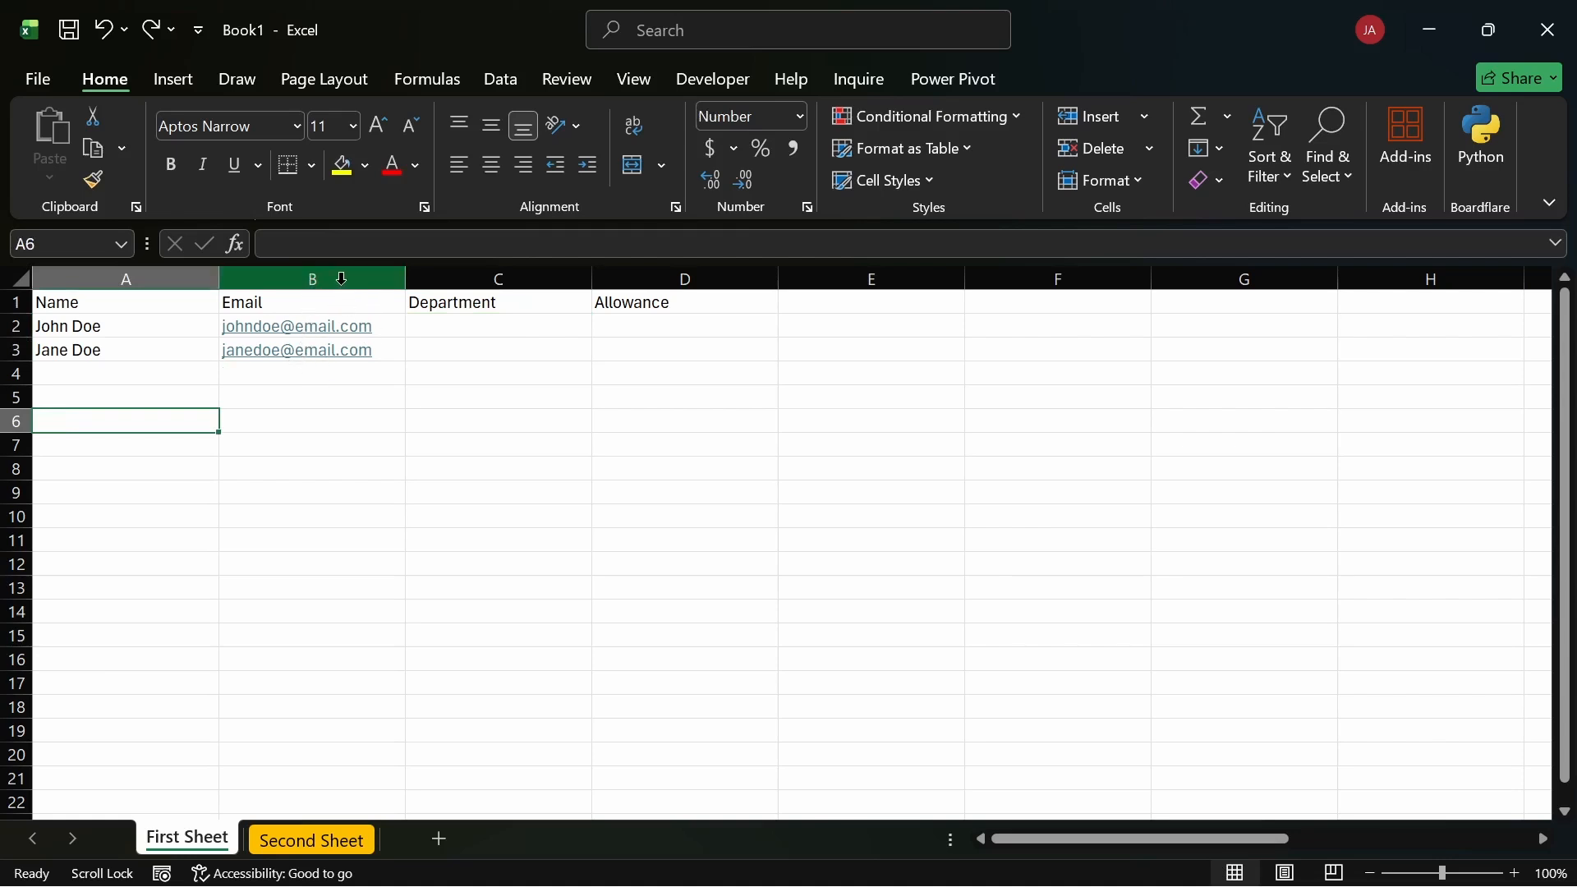
right_click(110, 326)
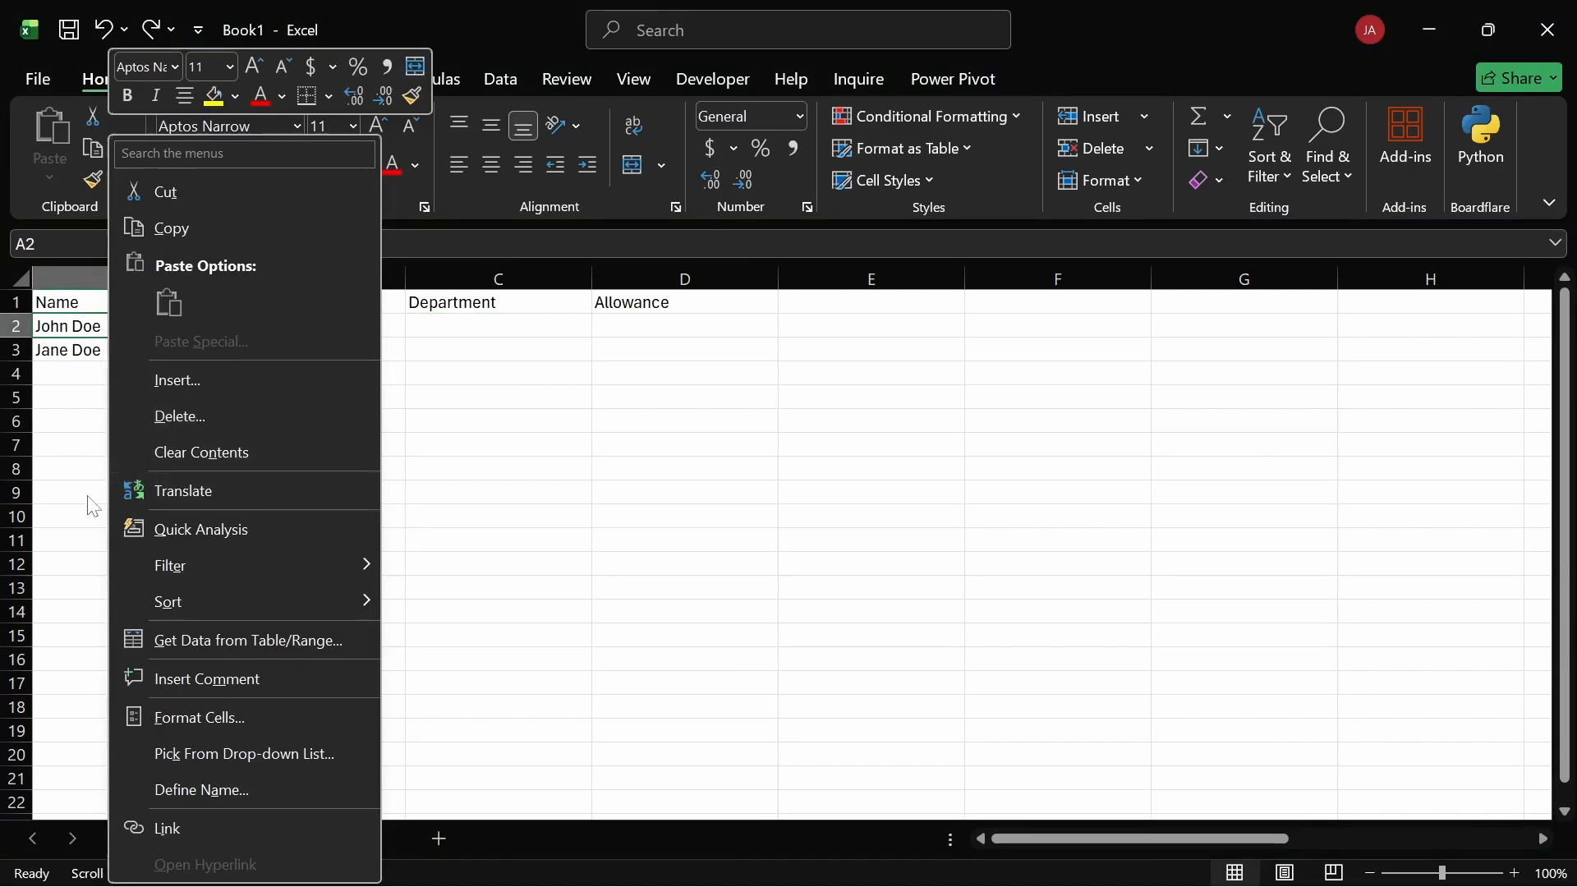
click(174, 379)
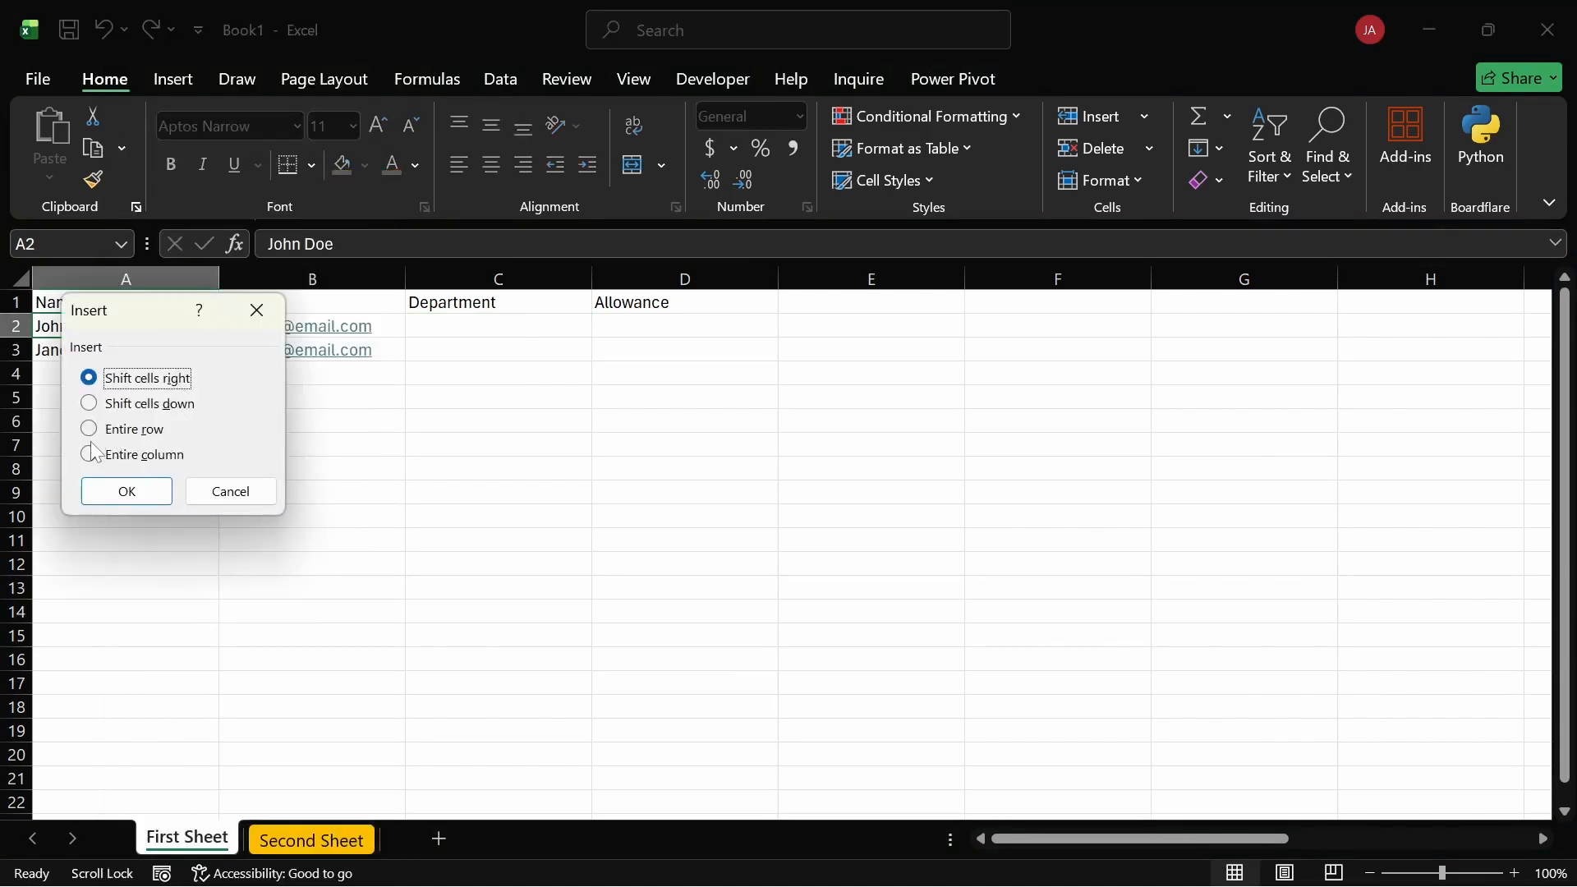
click(207, 480)
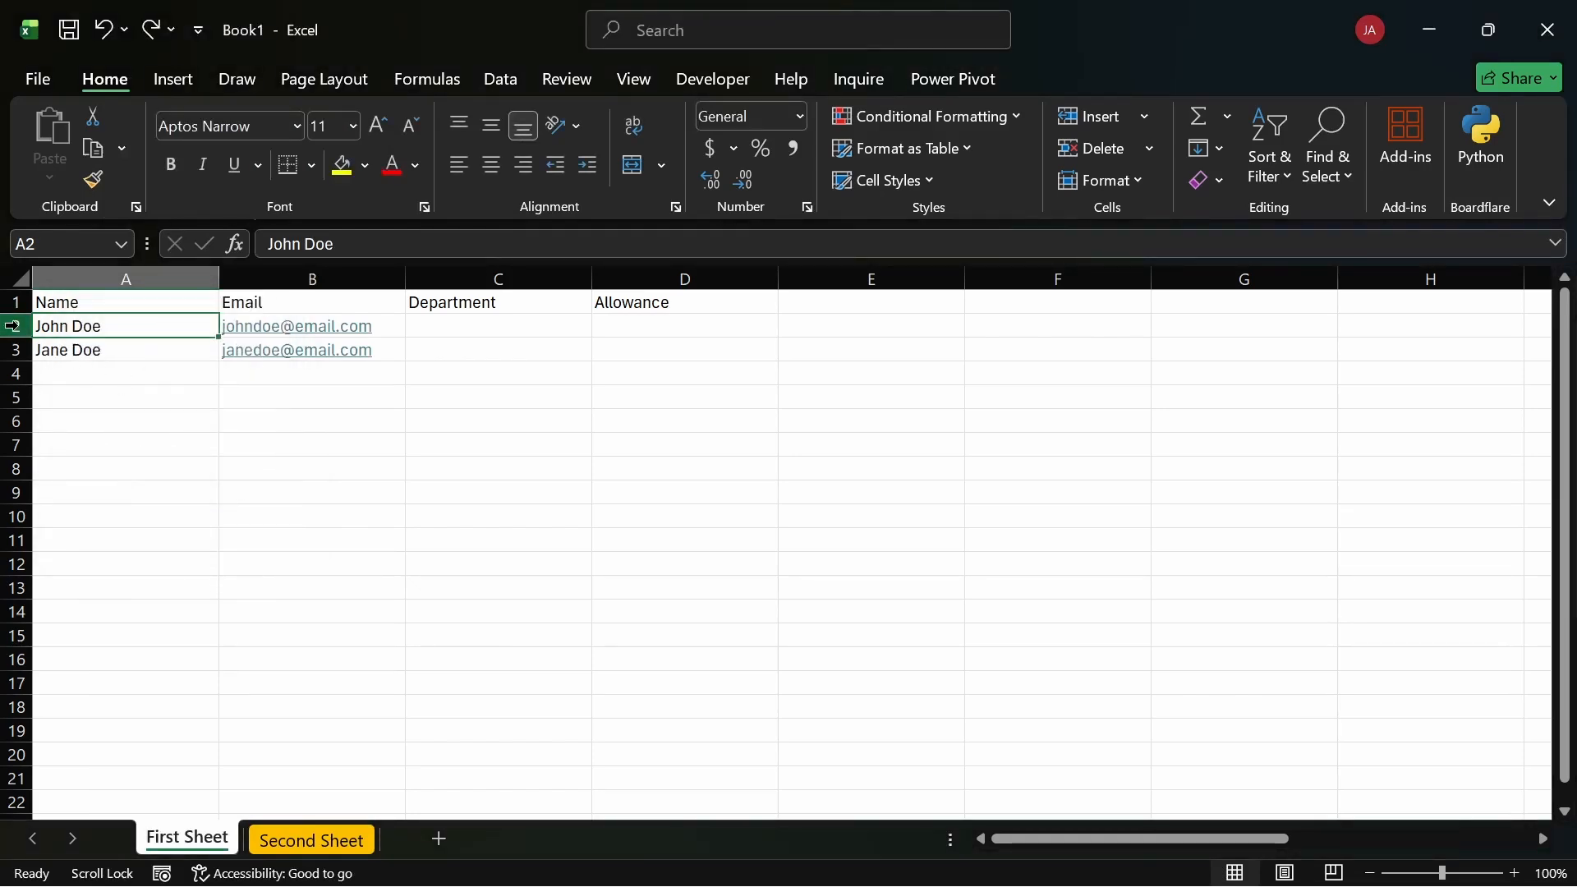
click(12, 325)
right_click(13, 326)
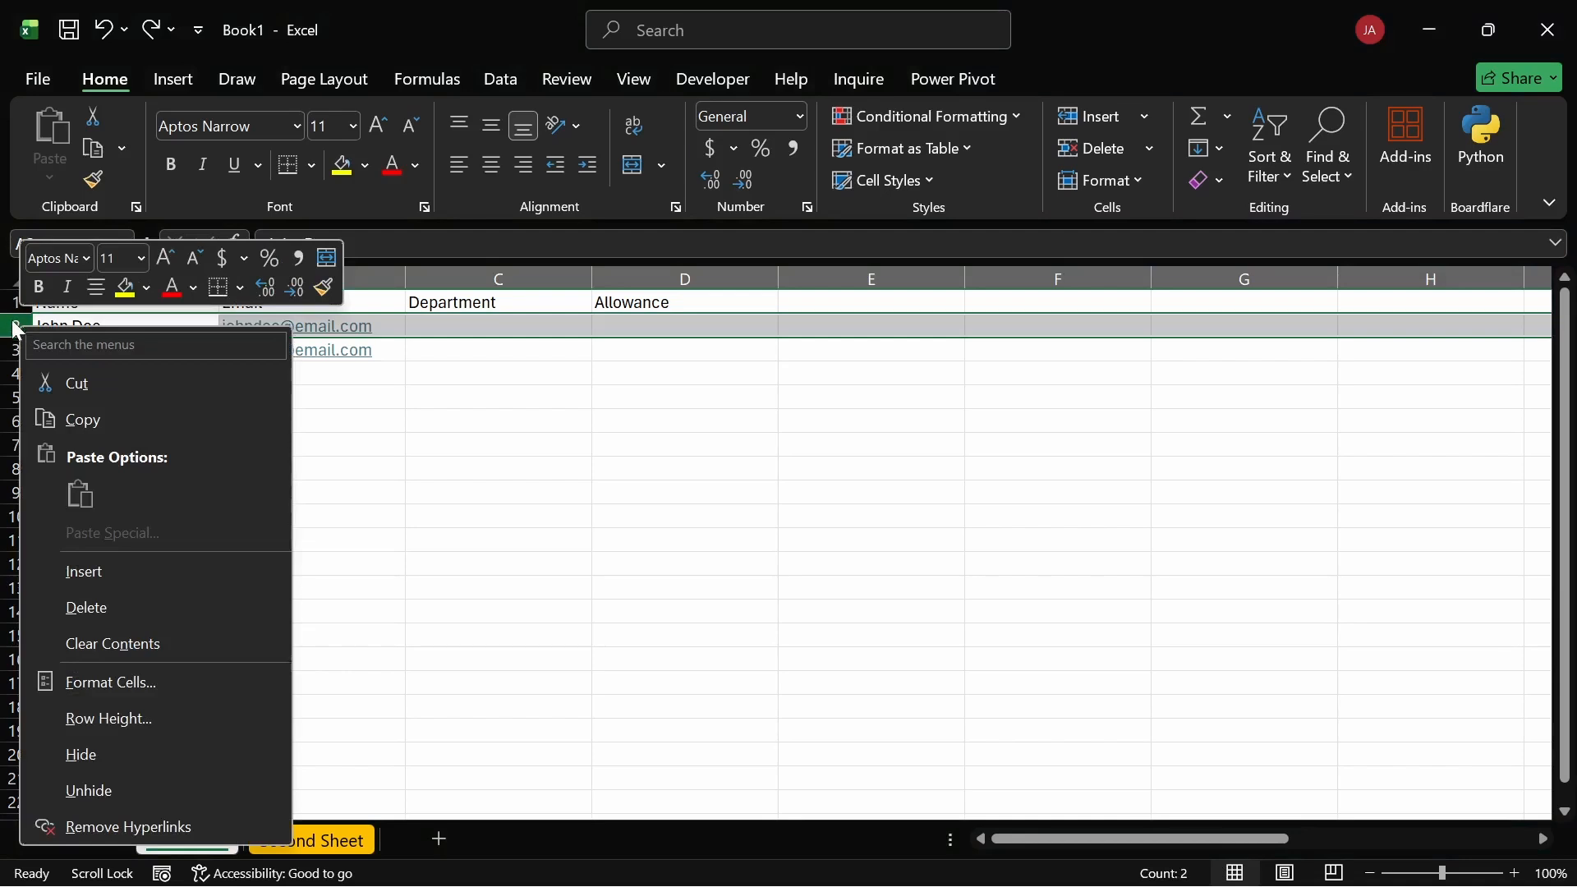
key(Escape)
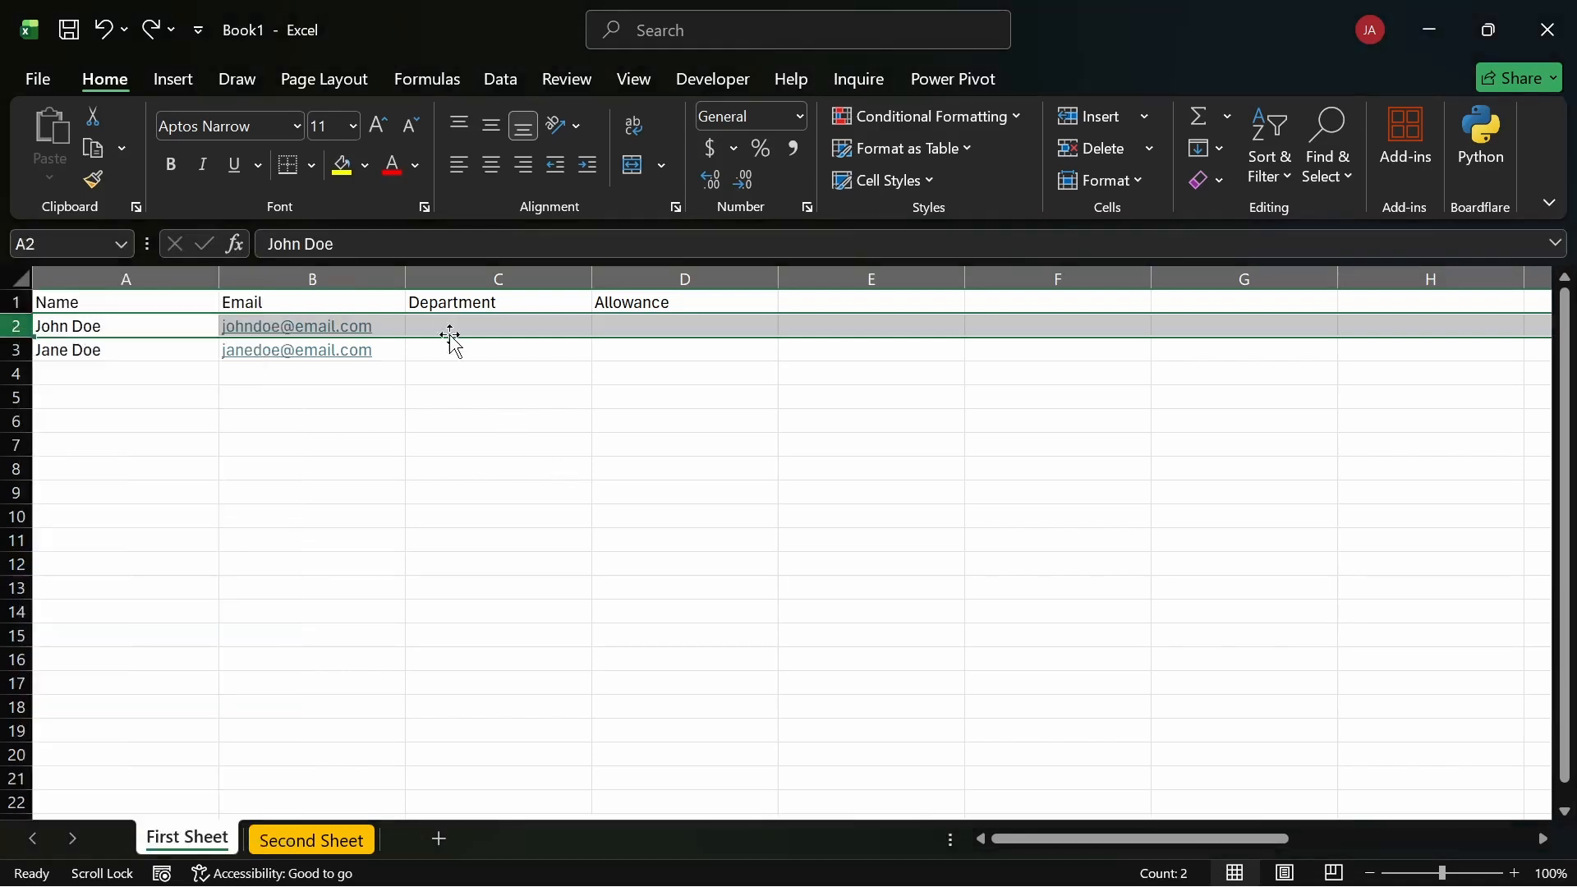
click(513, 281)
Step: With cell B7 selected, open the Windows on-screen touch keyboard from the system tray
click(308, 454)
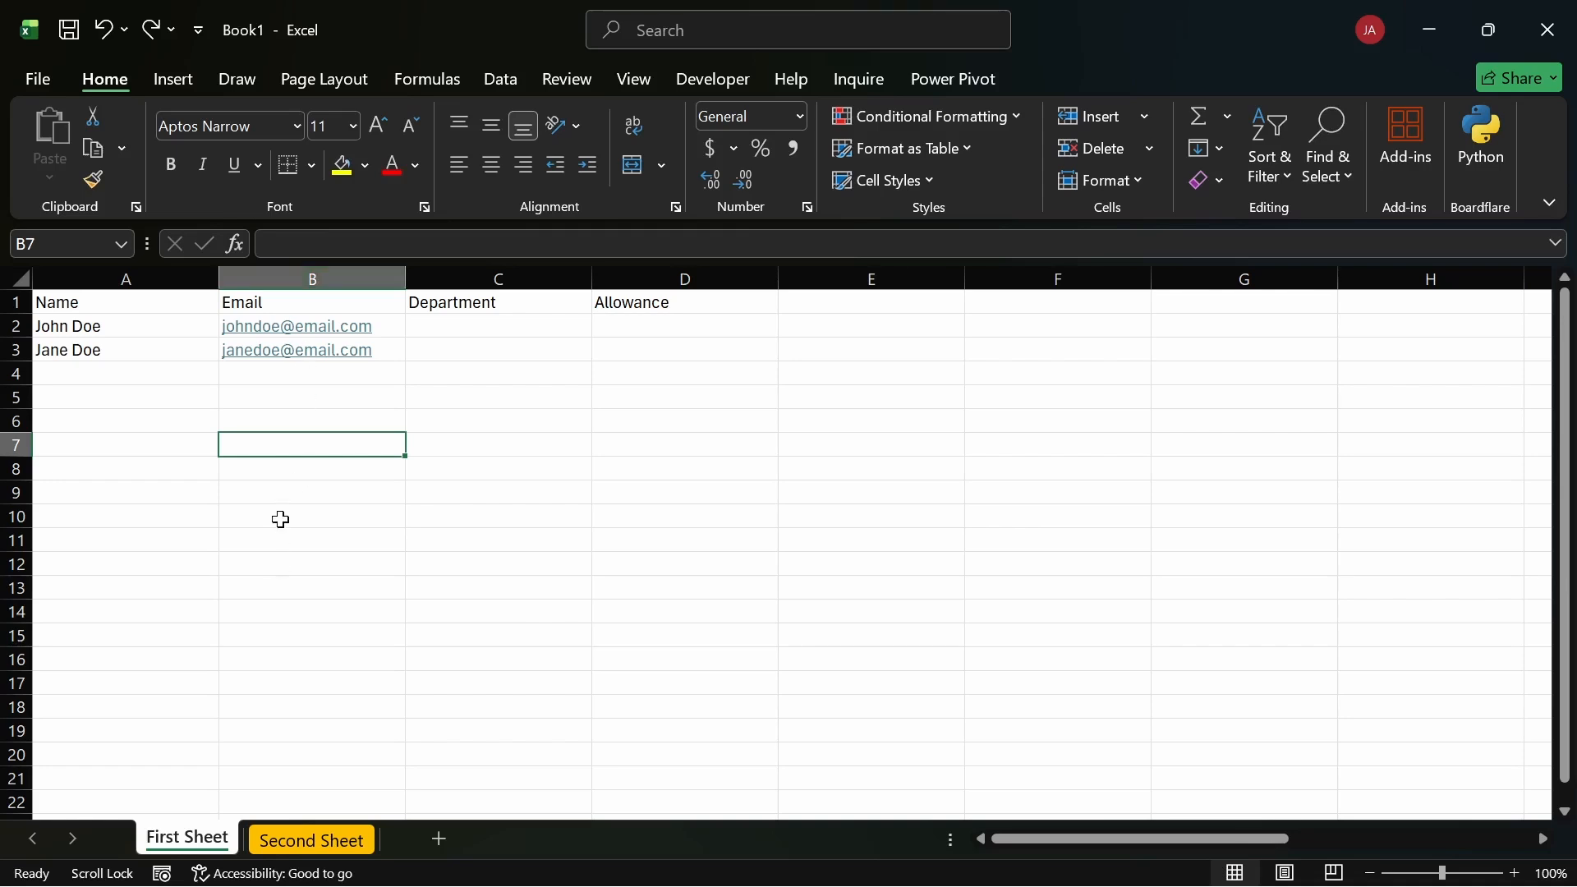
mouse_move(1130, 882)
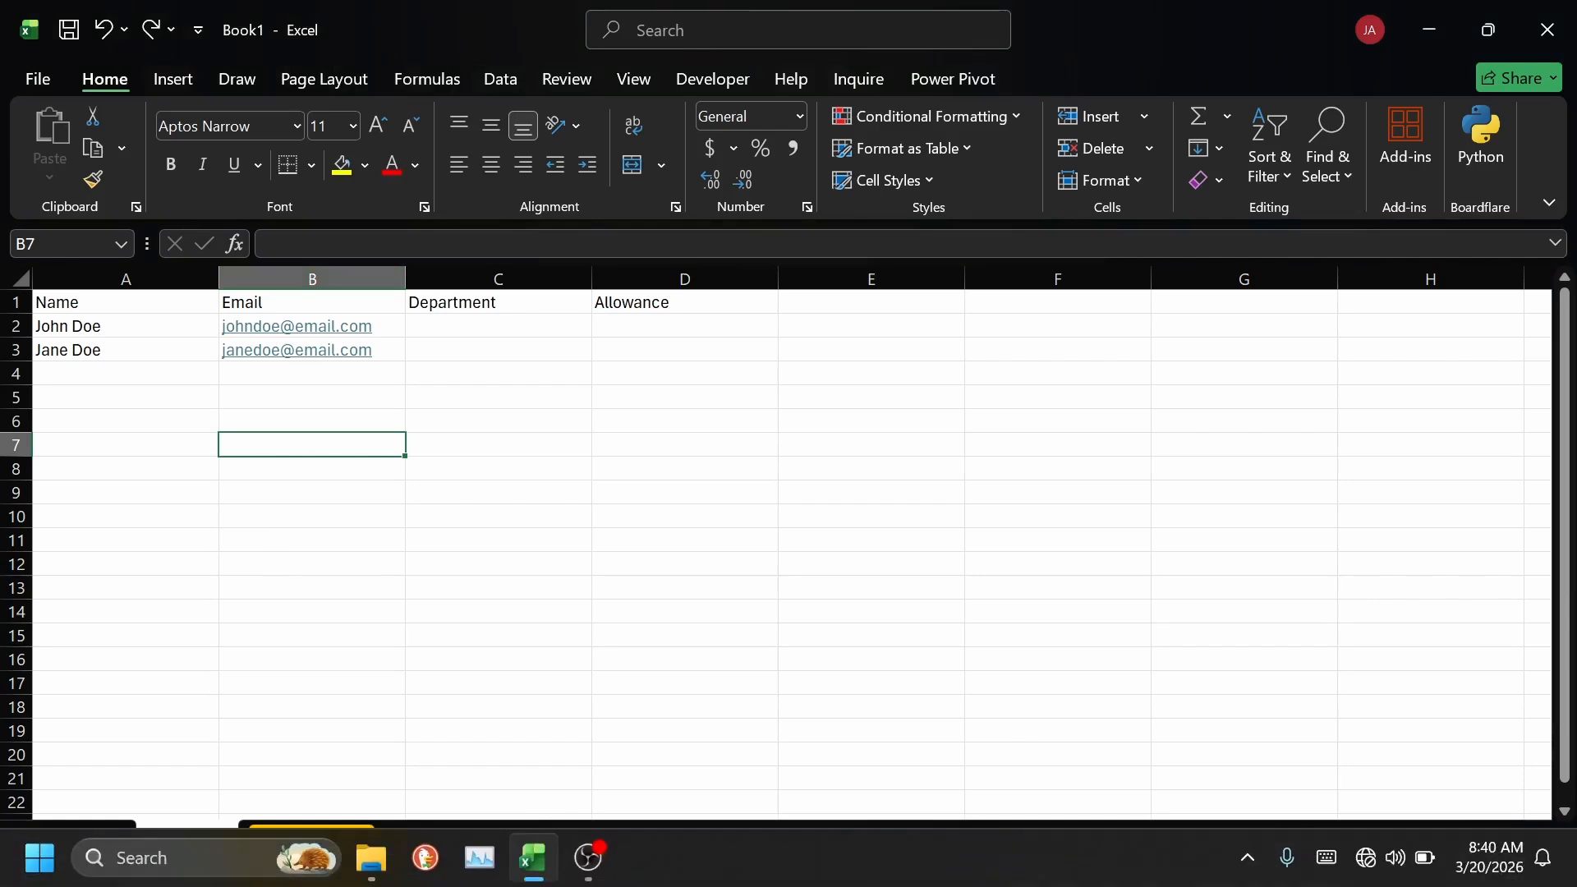
click(1326, 858)
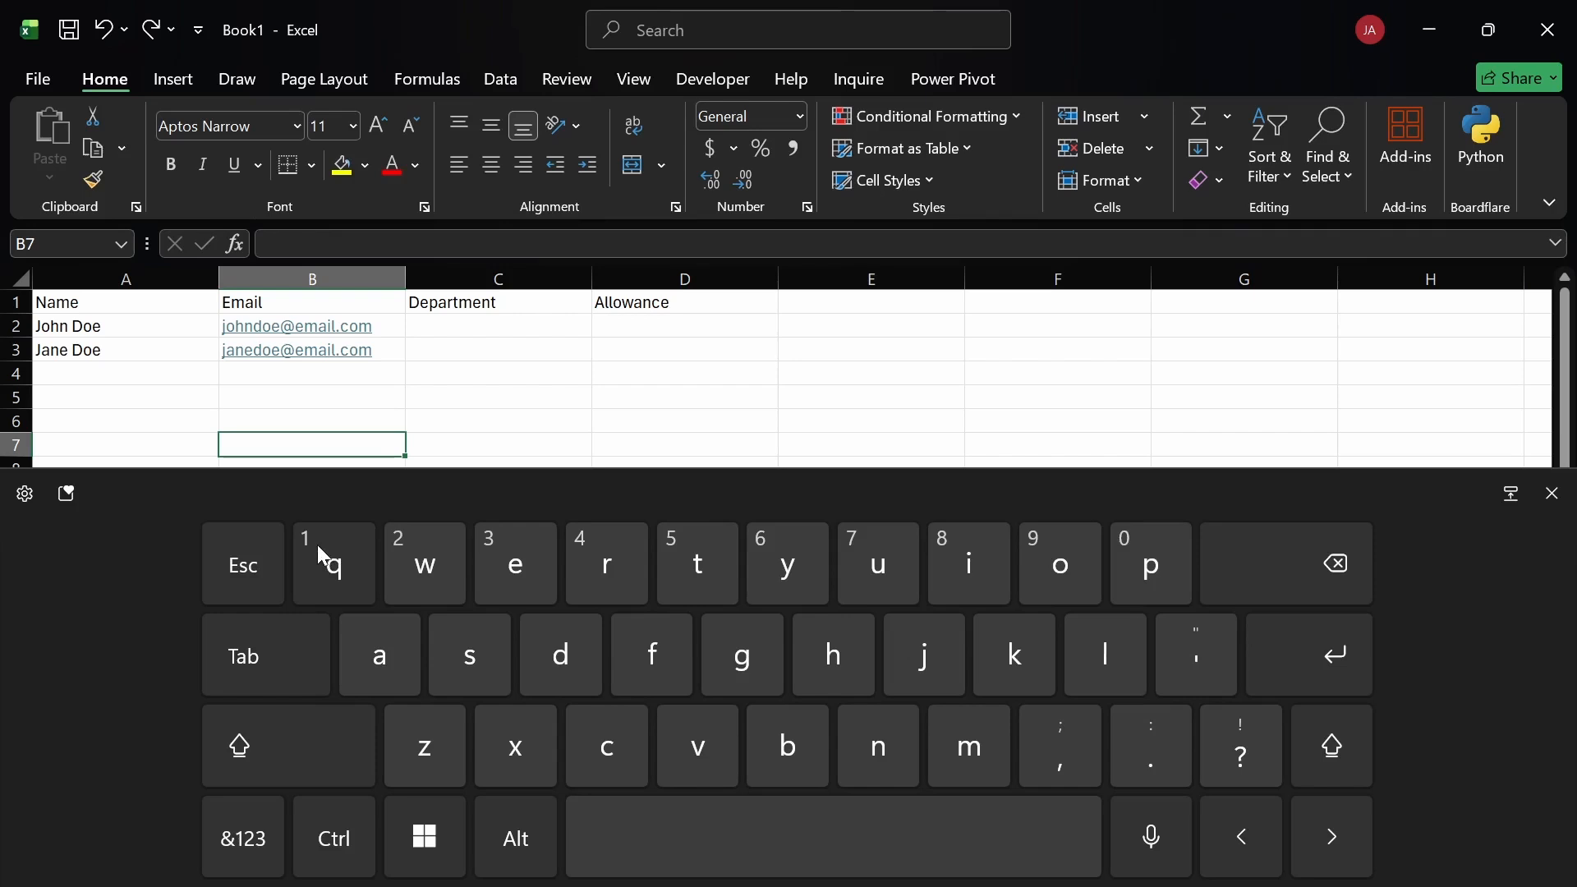
Step: Select cell C7 under Department and close the on-screen touch keyboard
click(434, 440)
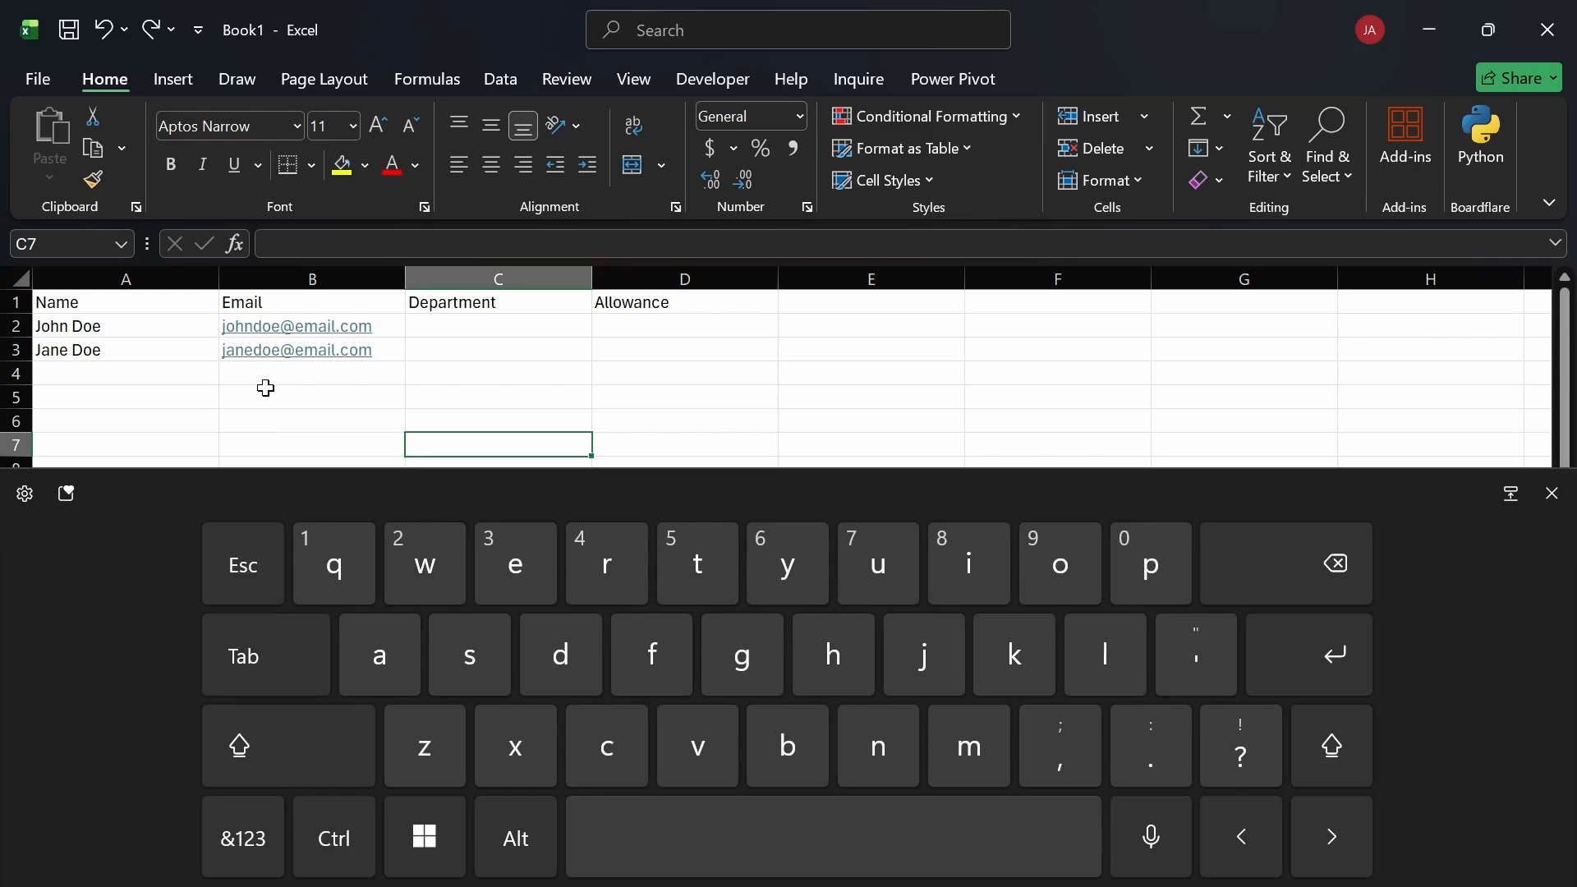
click(1552, 493)
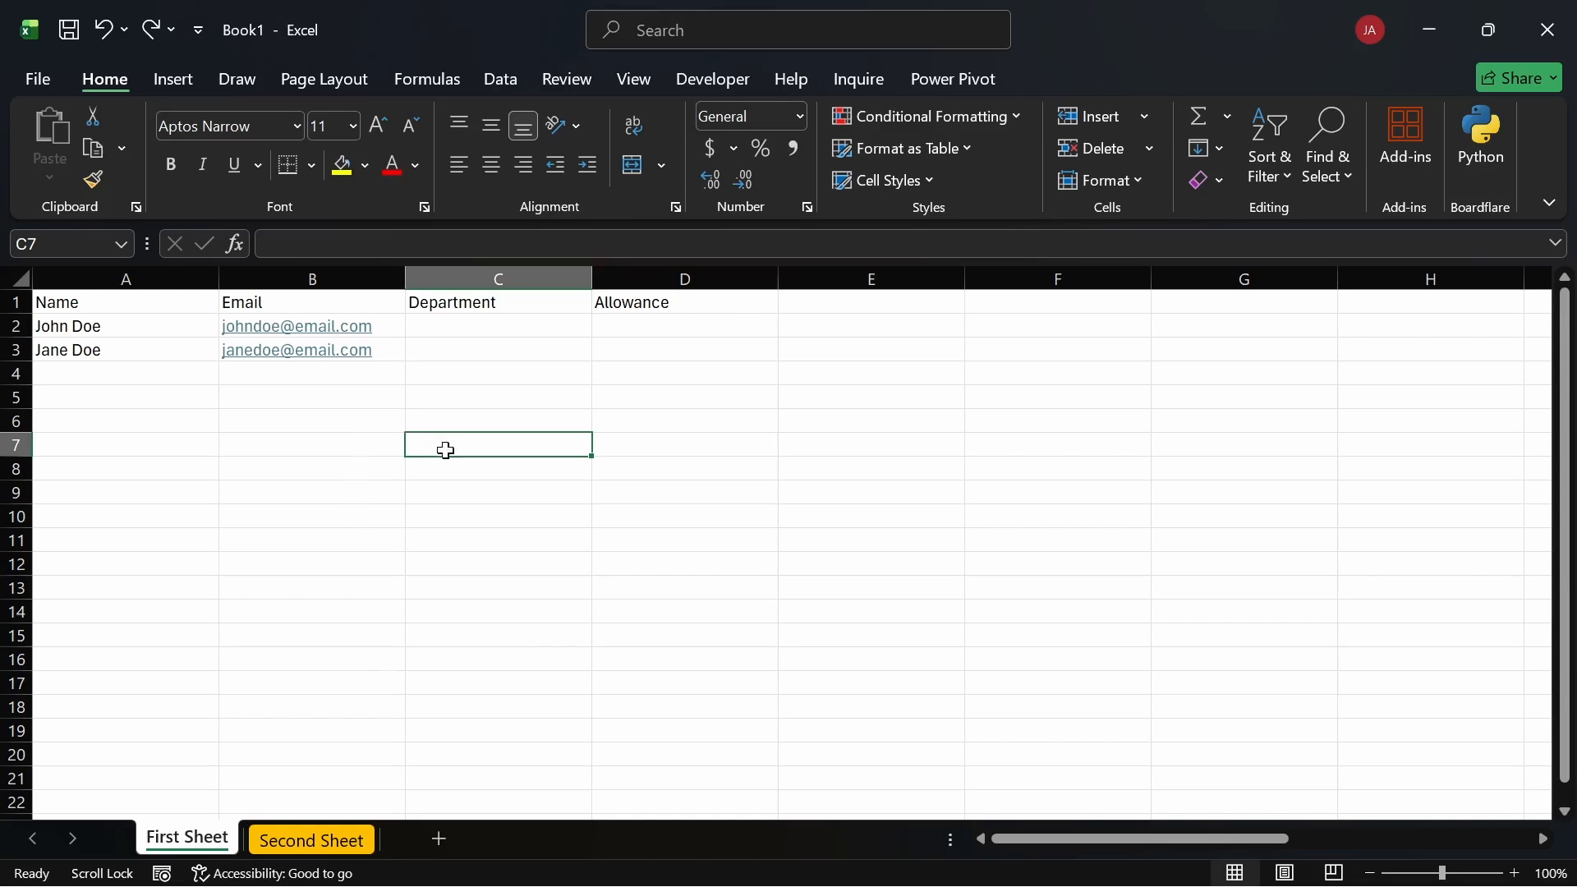
text(1)
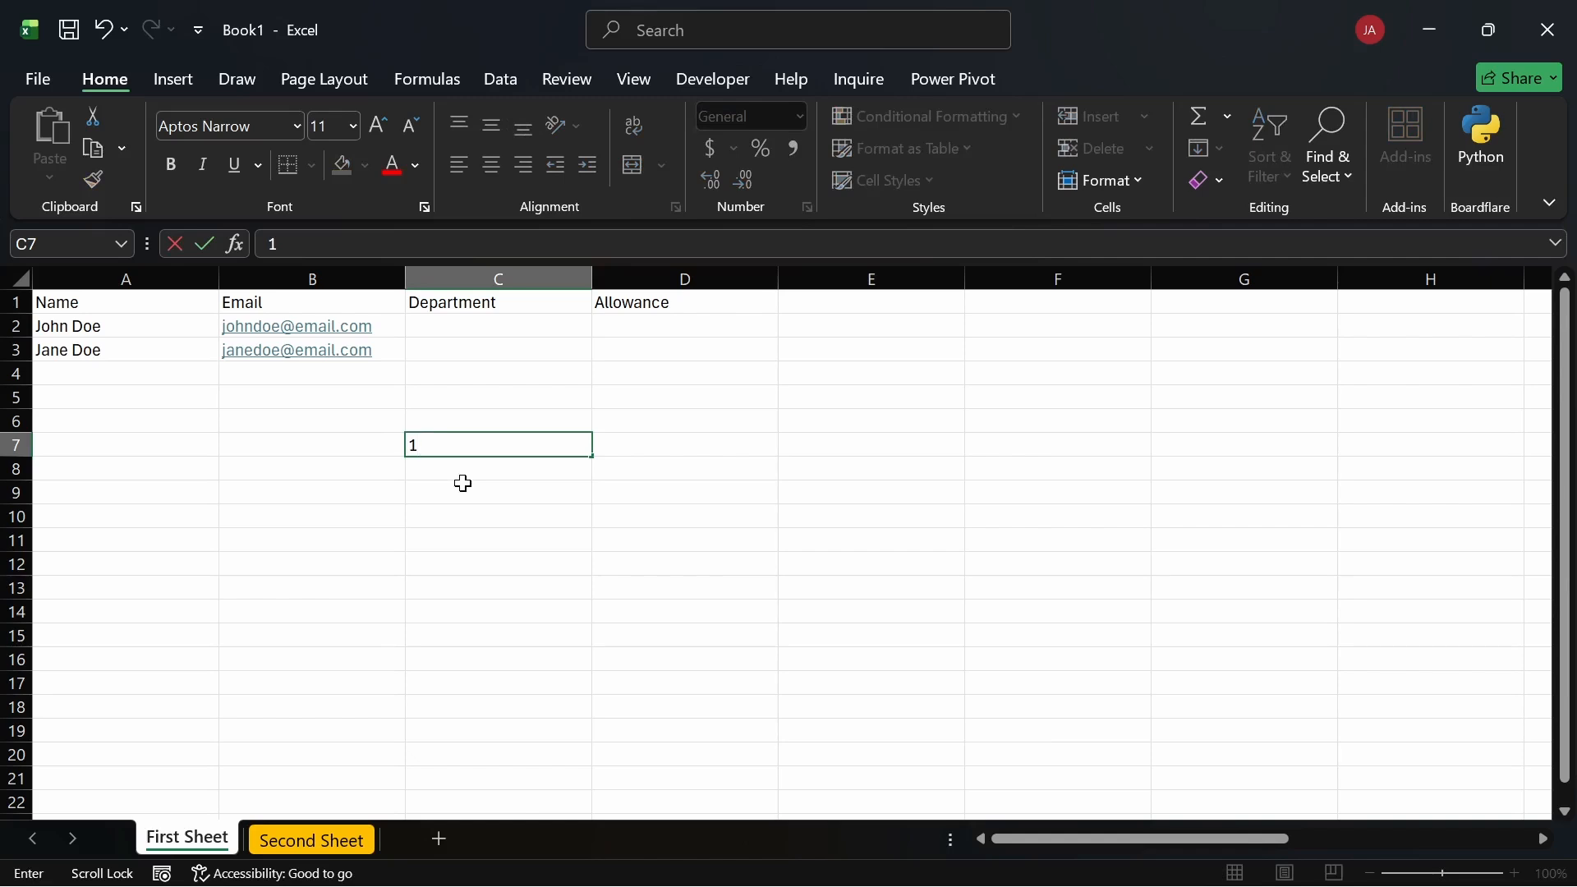
key(Escape)
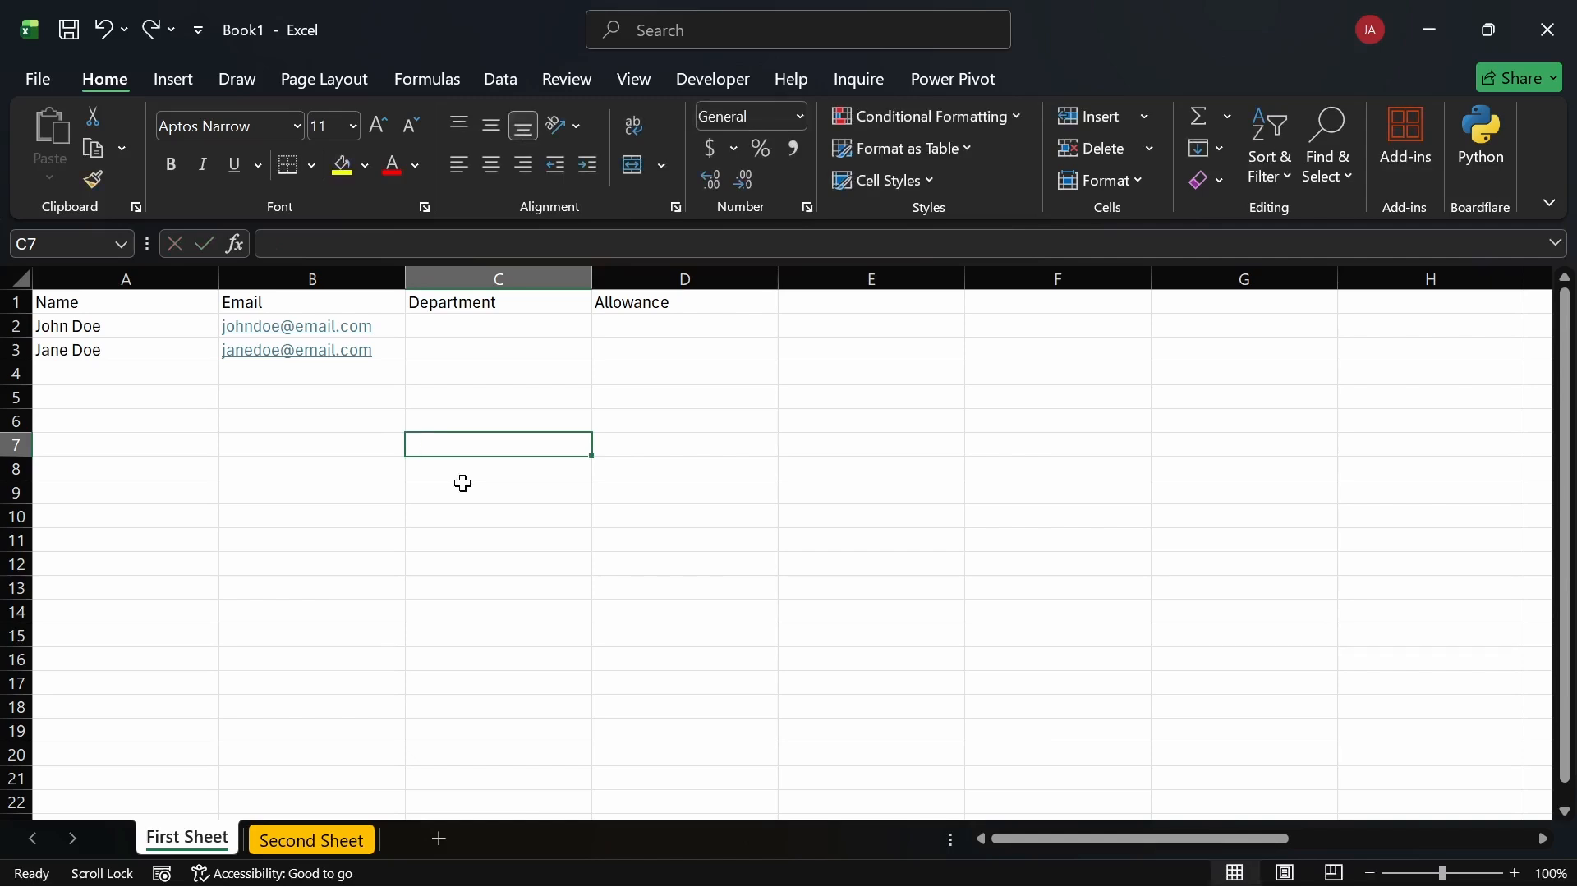
text(!)
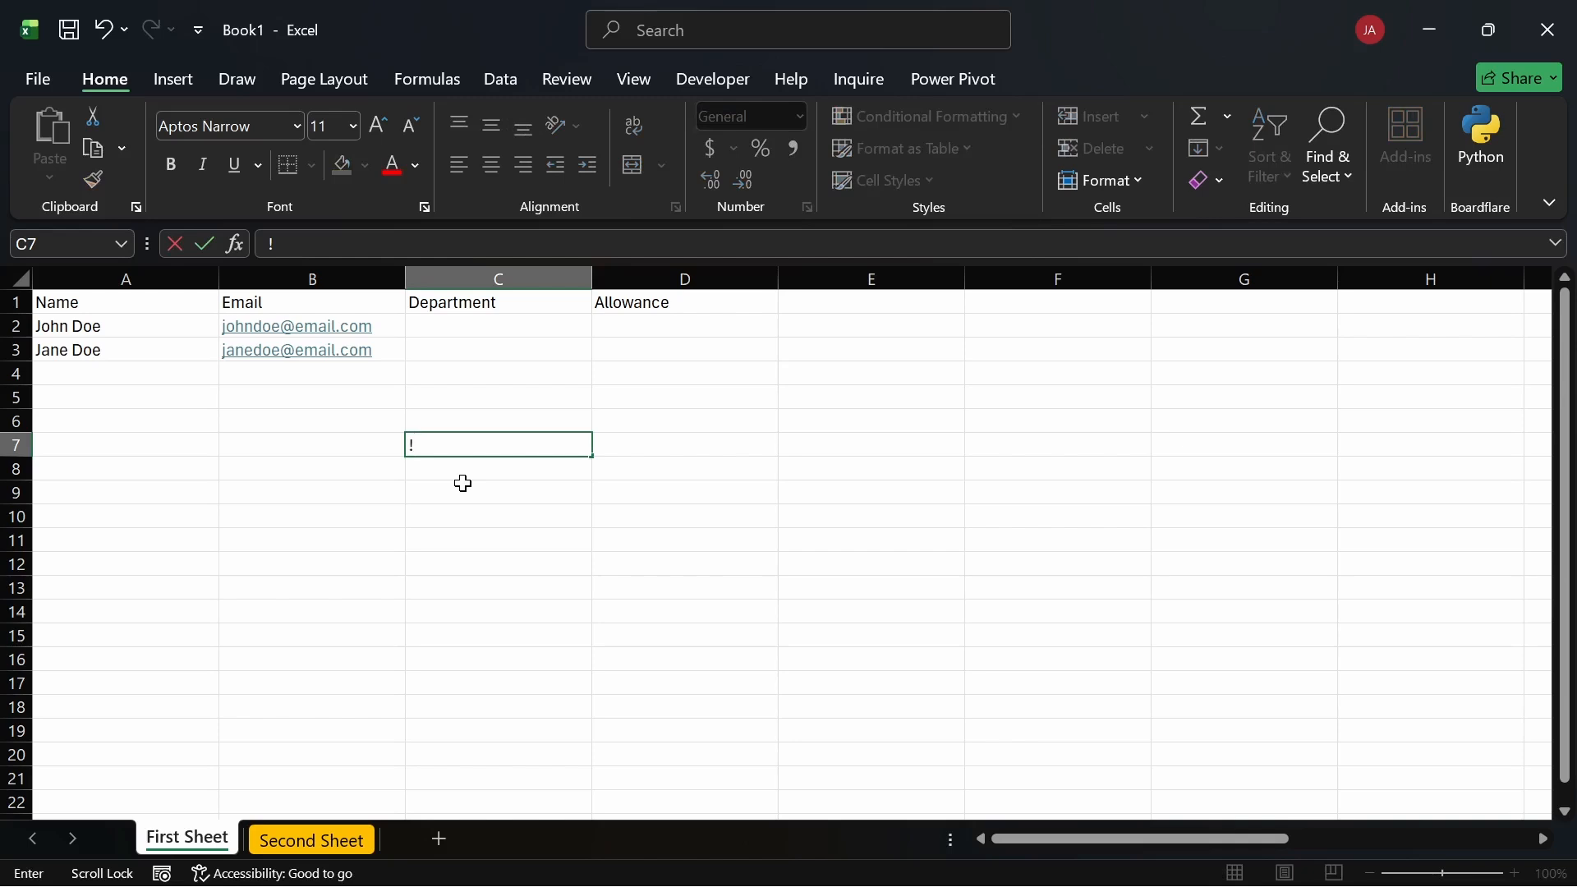
key(Escape)
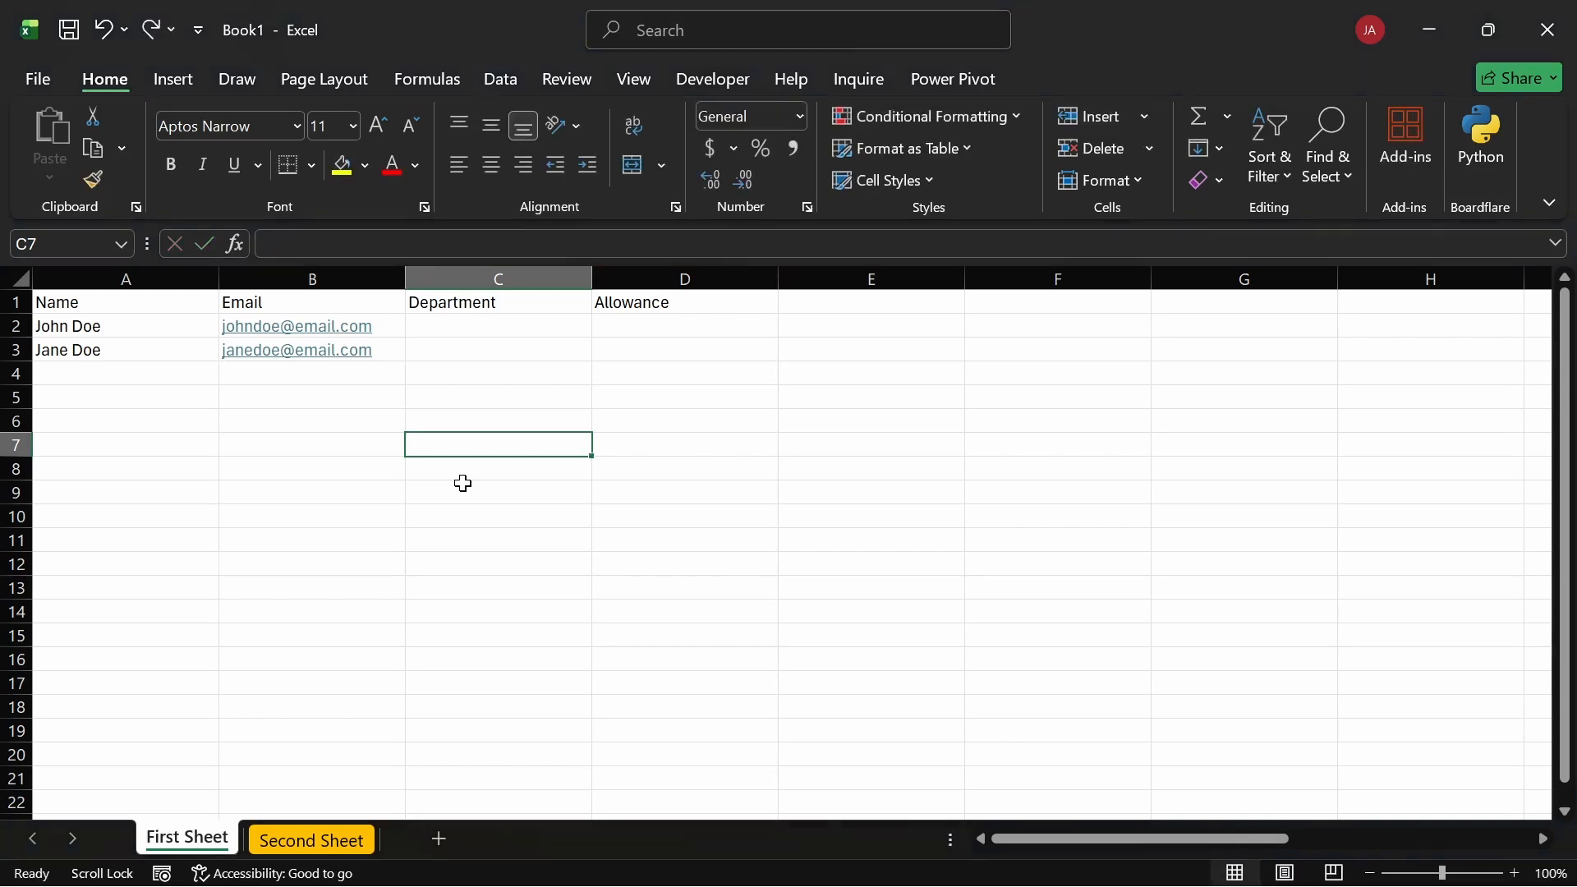
click(464, 485)
click(474, 454)
click(531, 488)
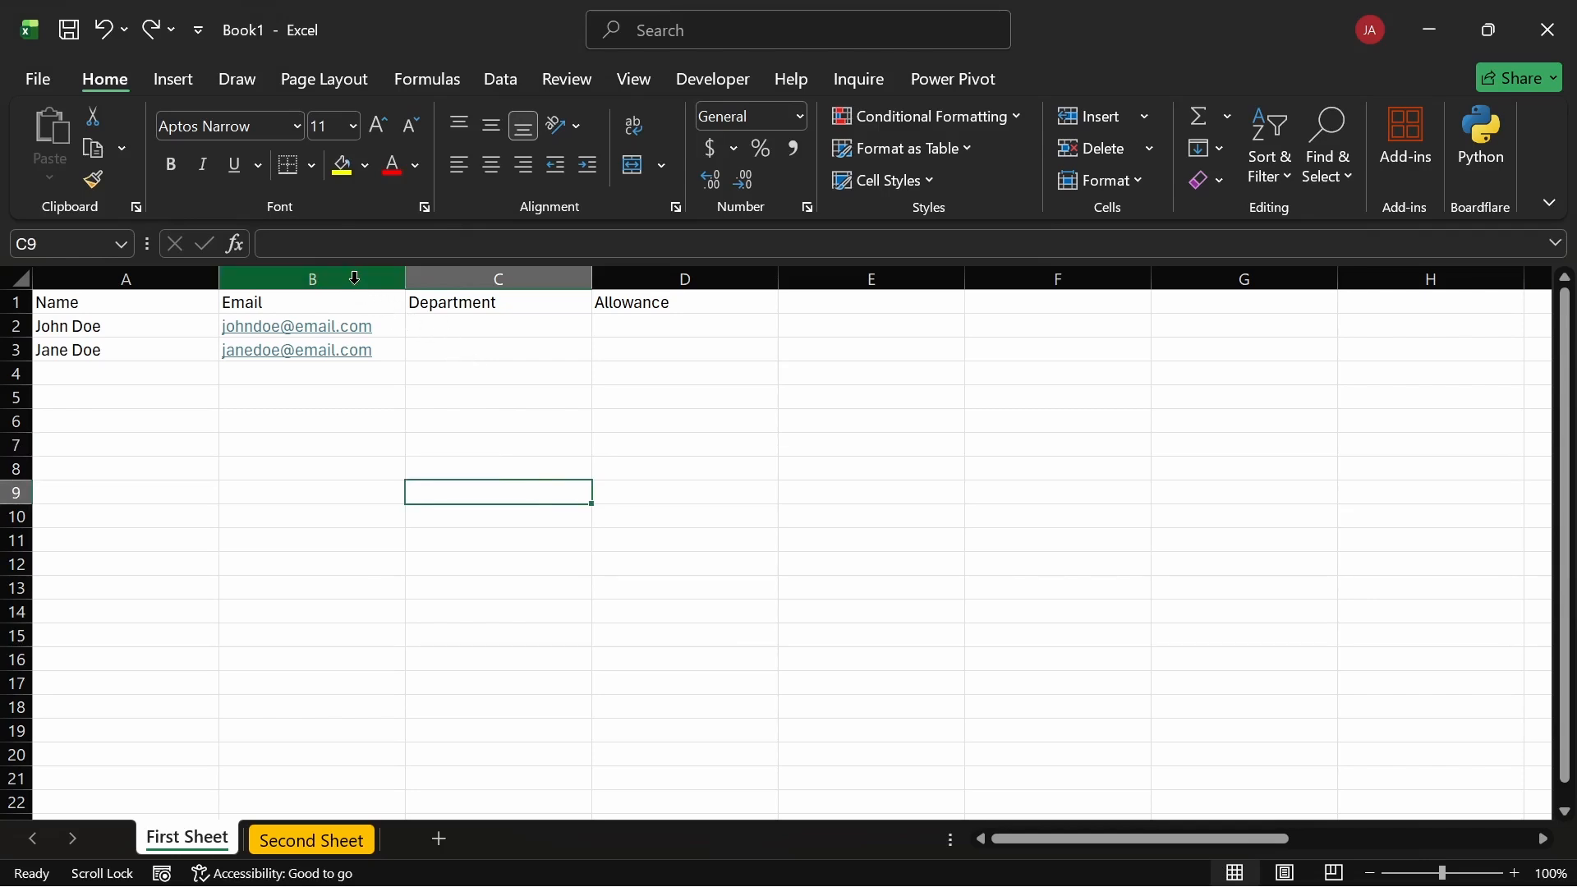
click(355, 278)
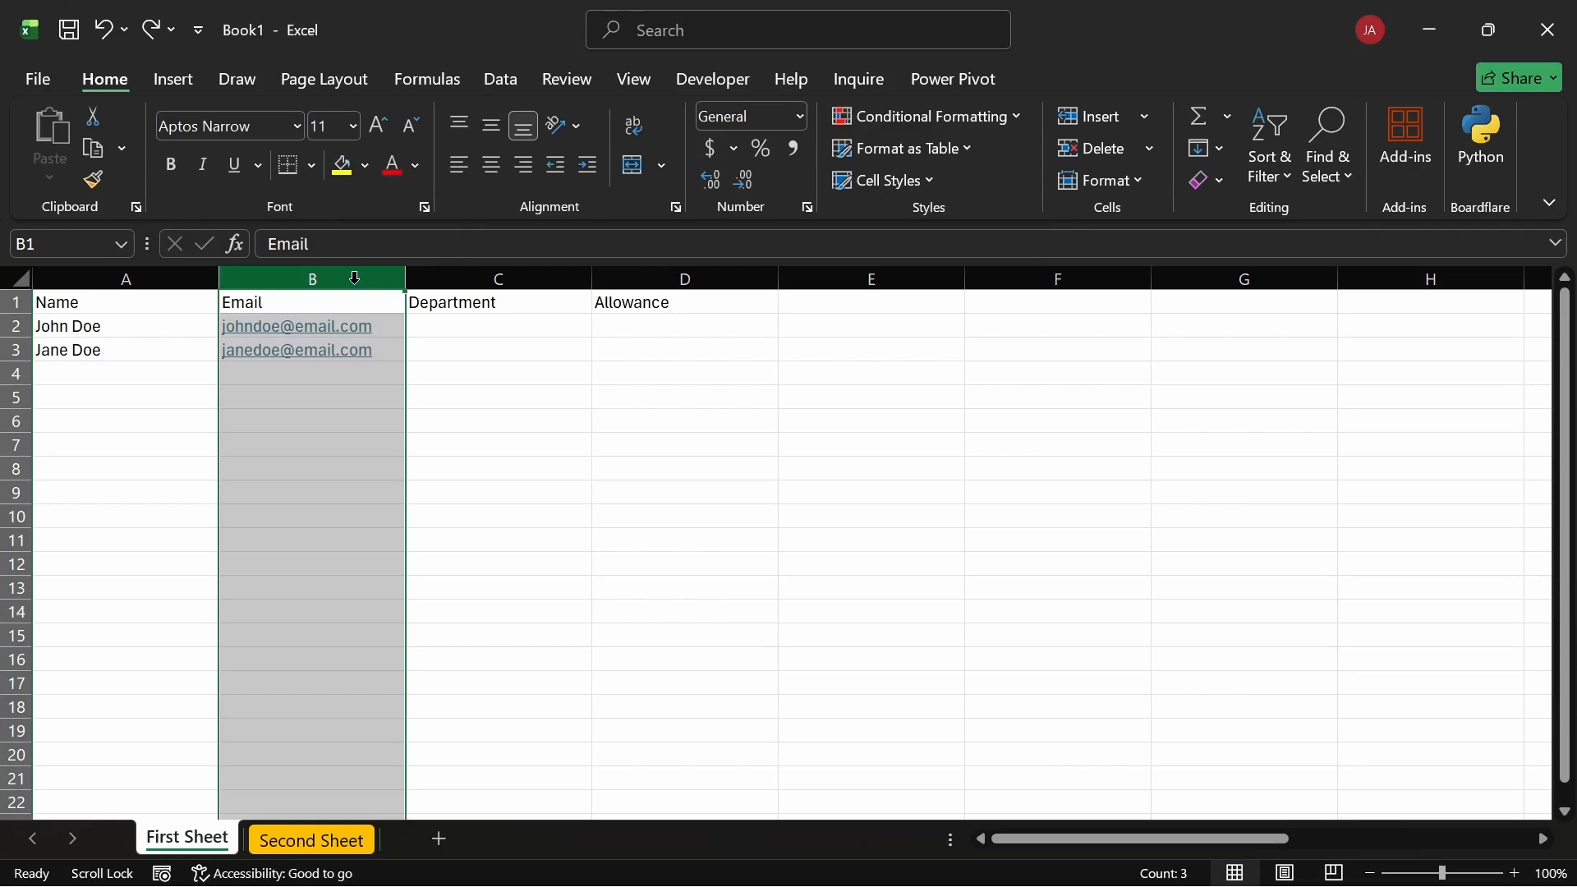
key(ctrl+shift+plus)
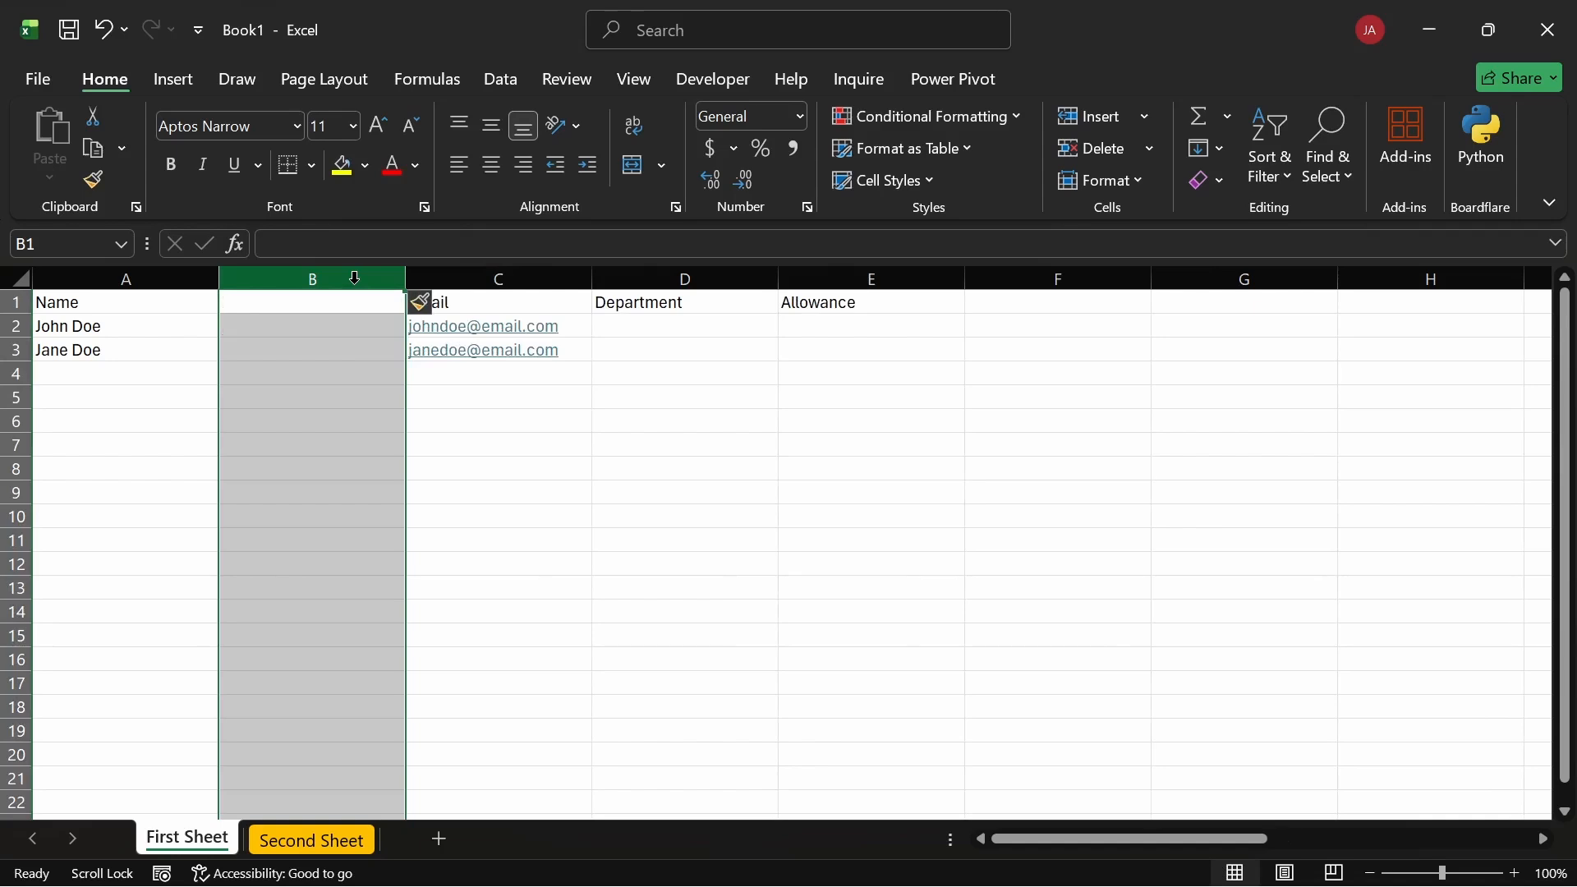
key(ctrl+shift+plus)
key(ctrl+shift+plus)
key(ctrl+shift+plus)
key(ctrl+shift+plus)
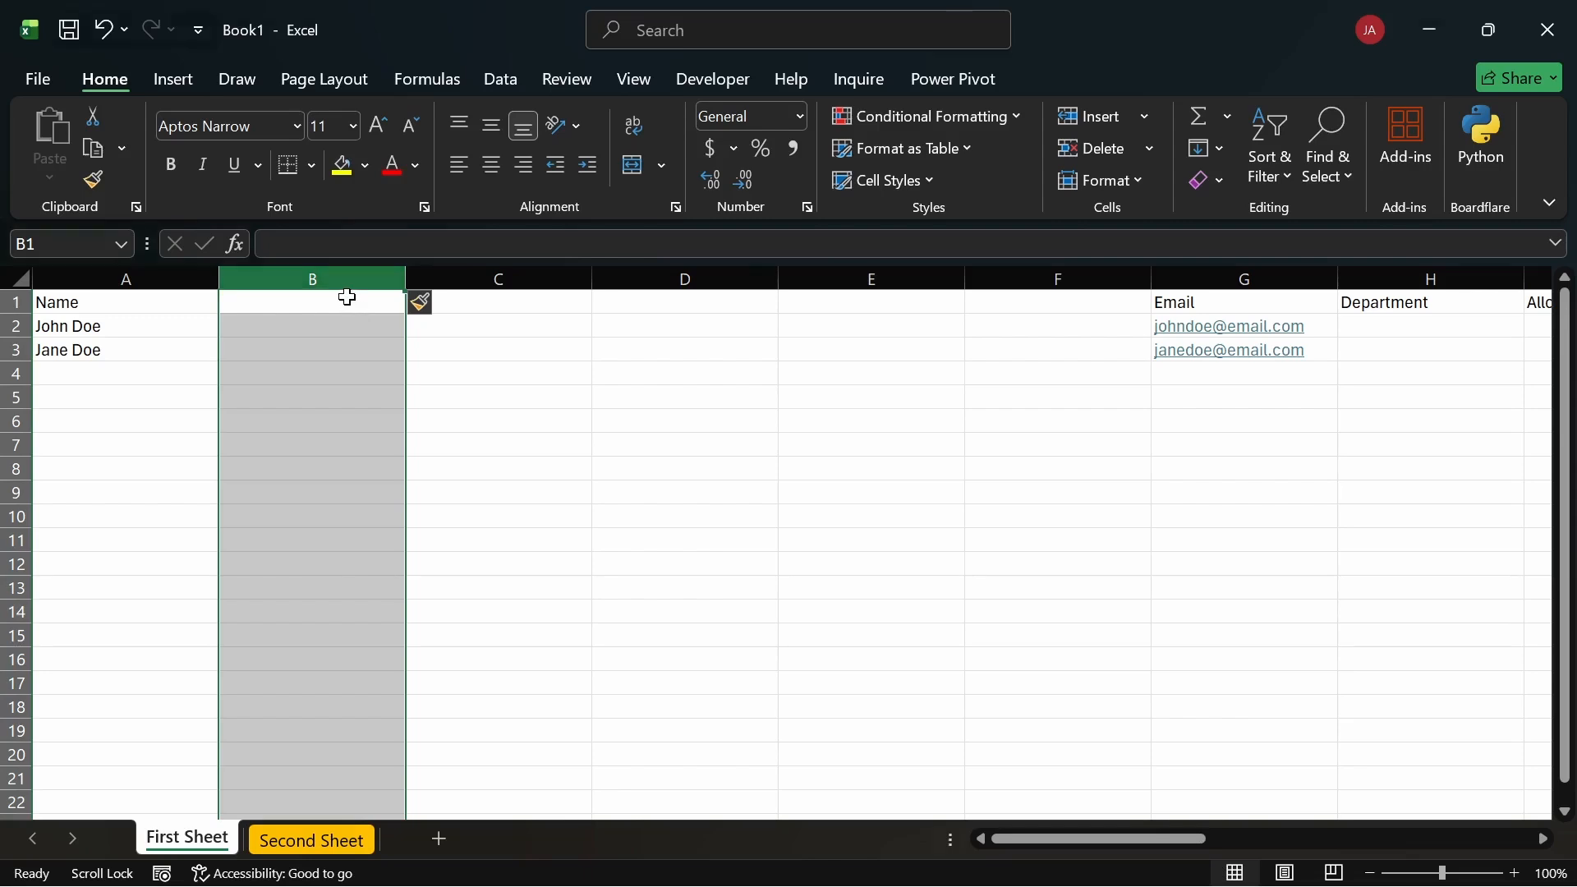
click(338, 351)
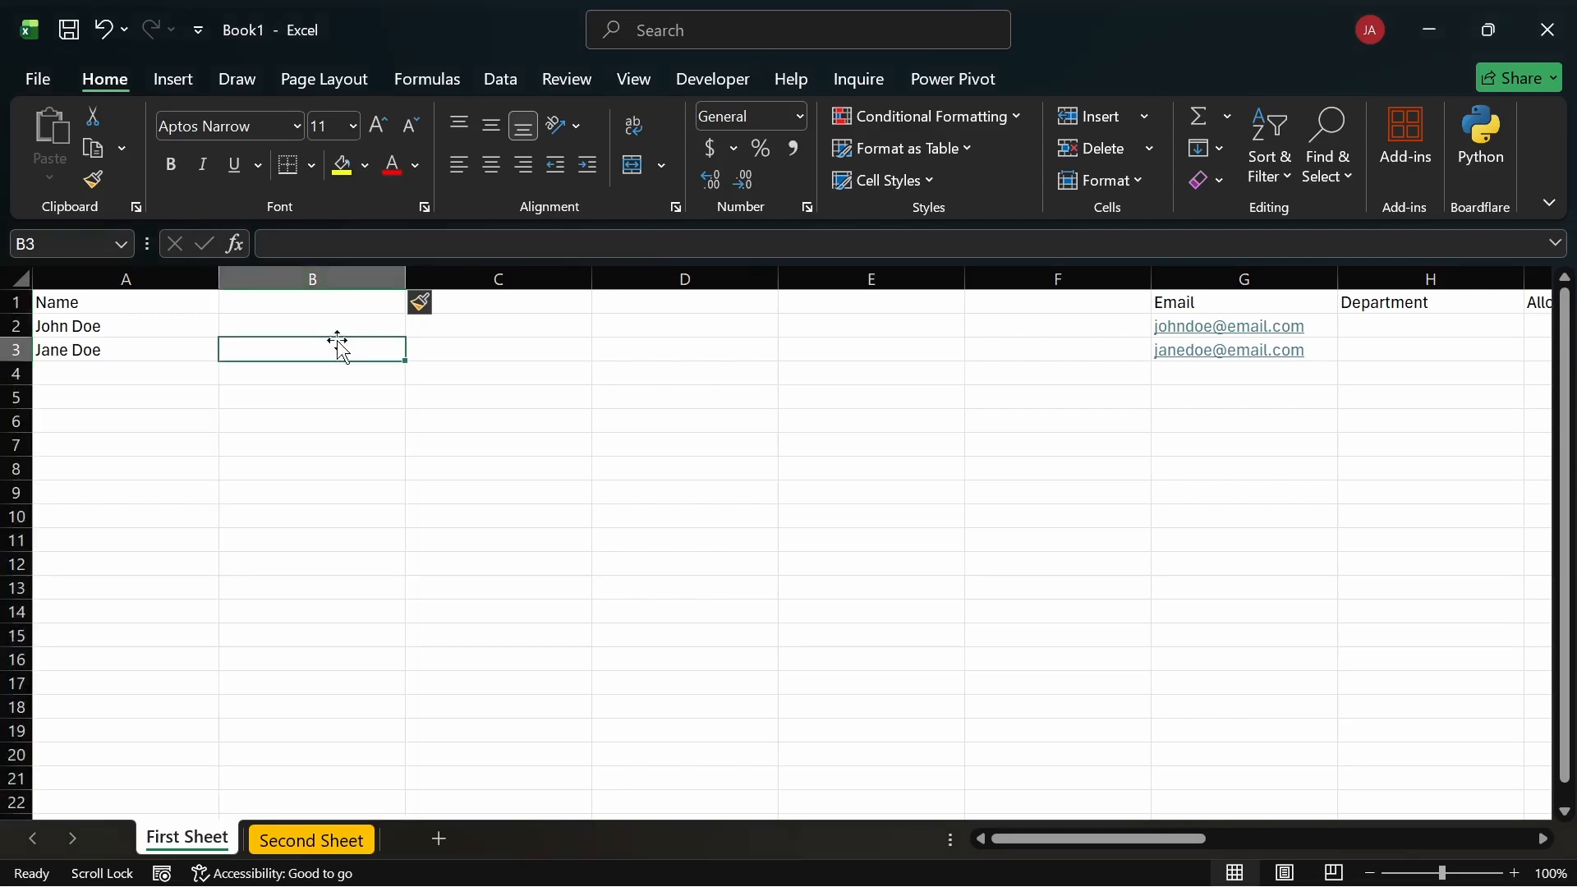
click(314, 278)
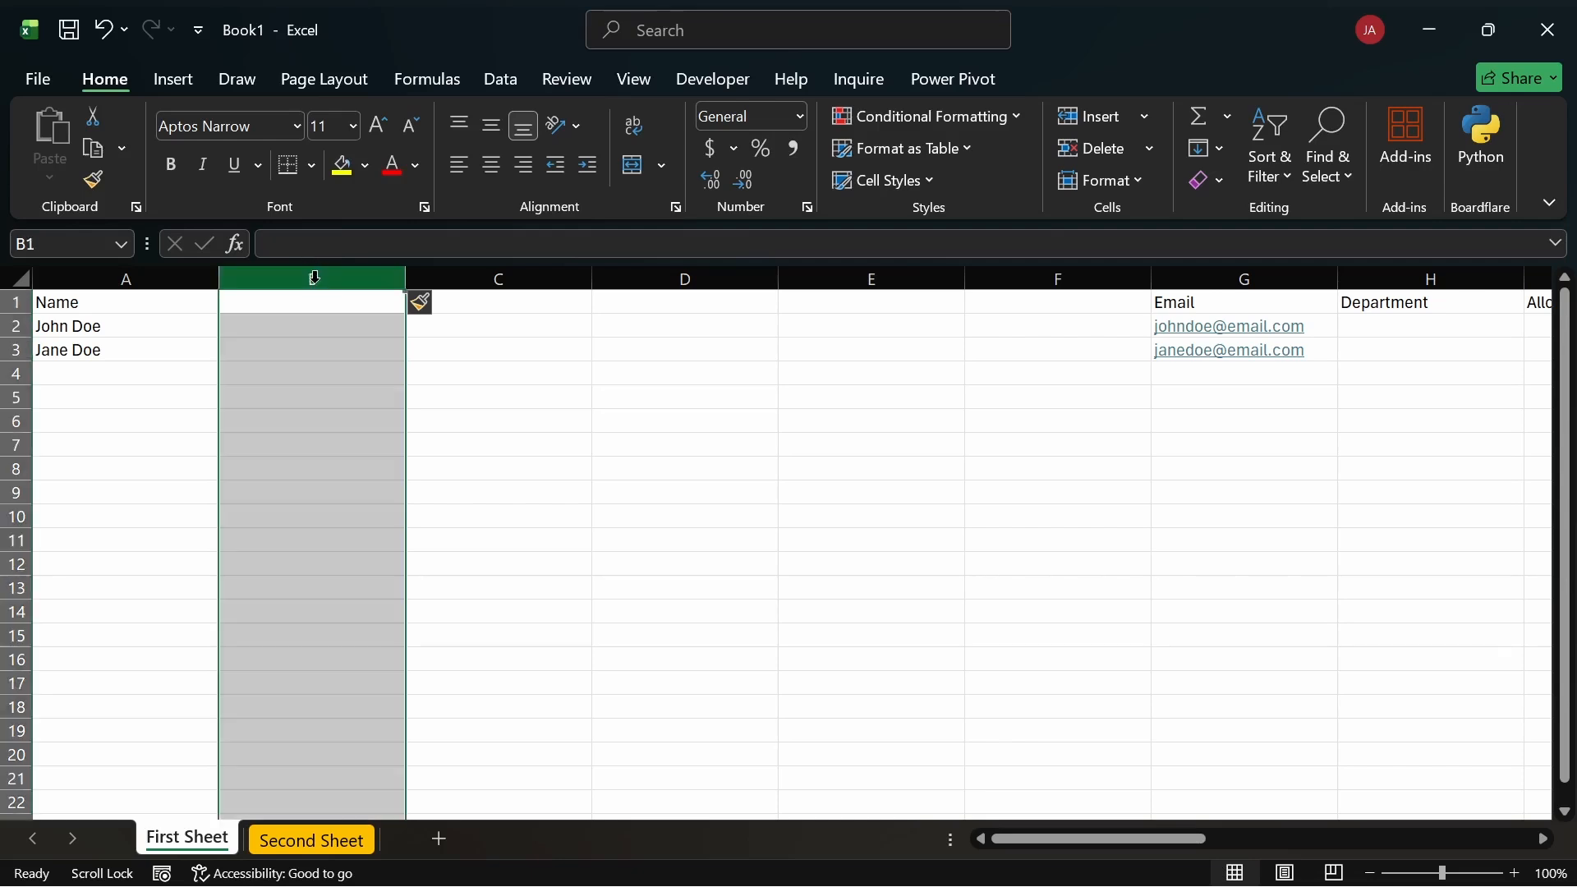
key(ctrl+minus)
key(ctrl+minus)
key(ctrl+minus)
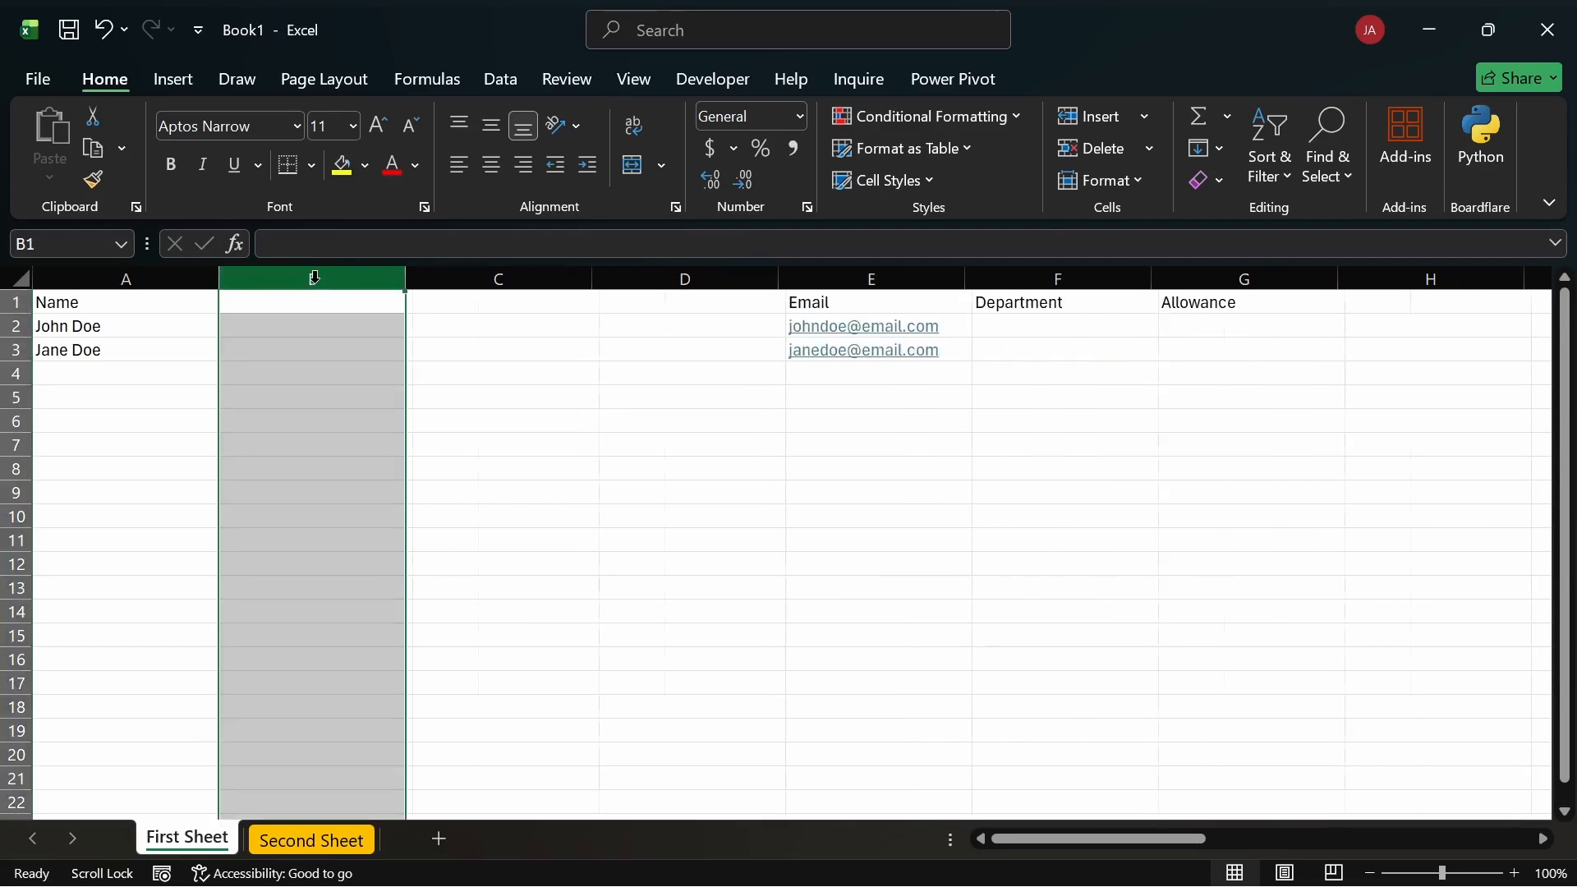
key(ctrl+minus)
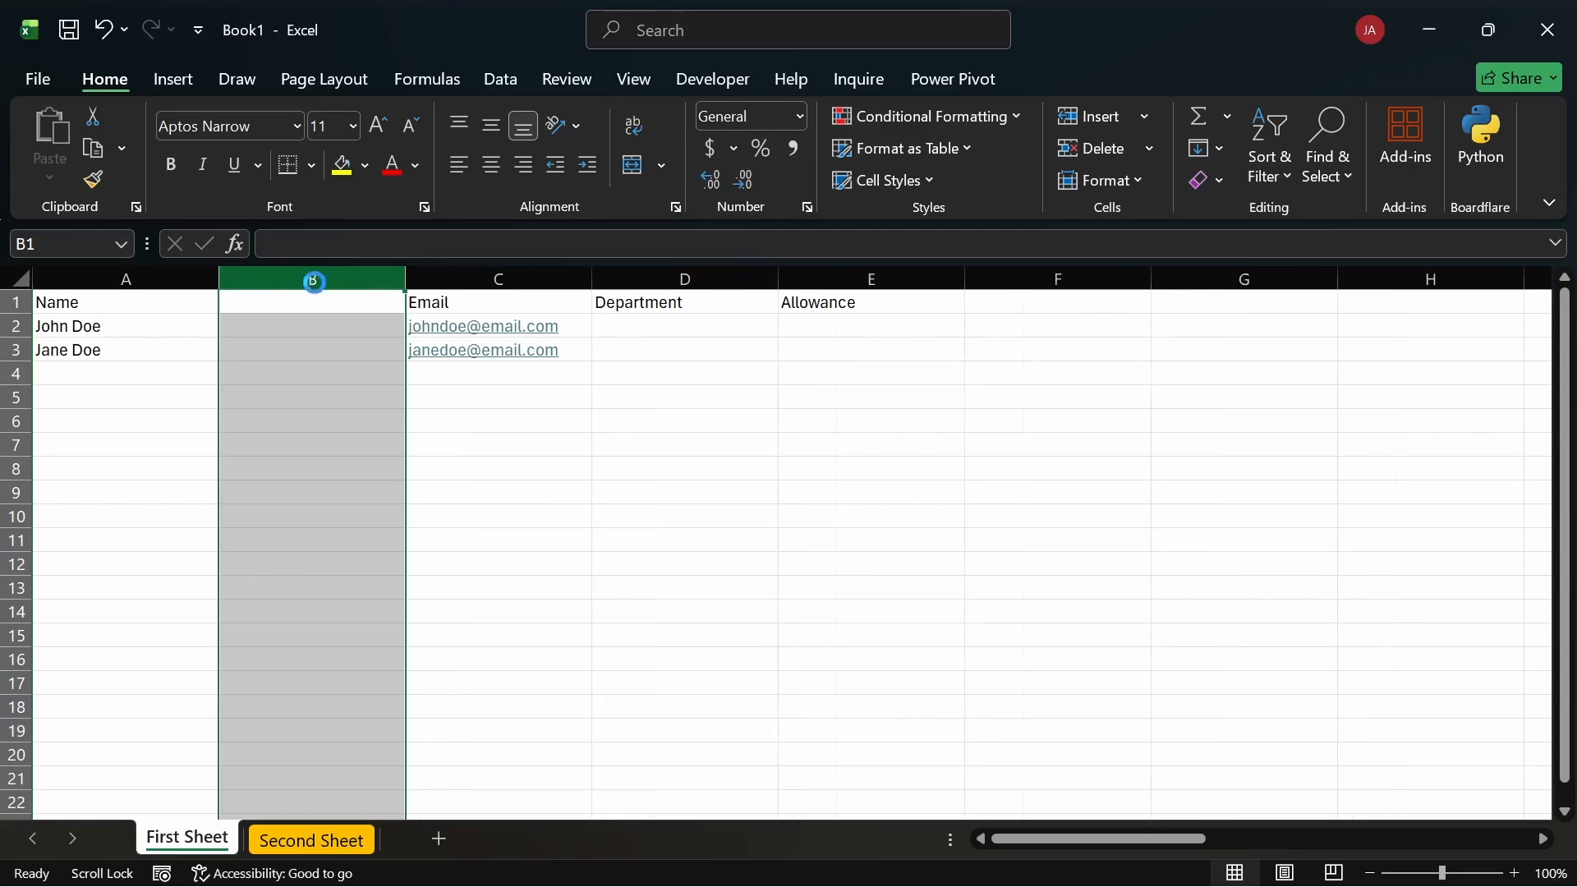
key(ctrl+minus)
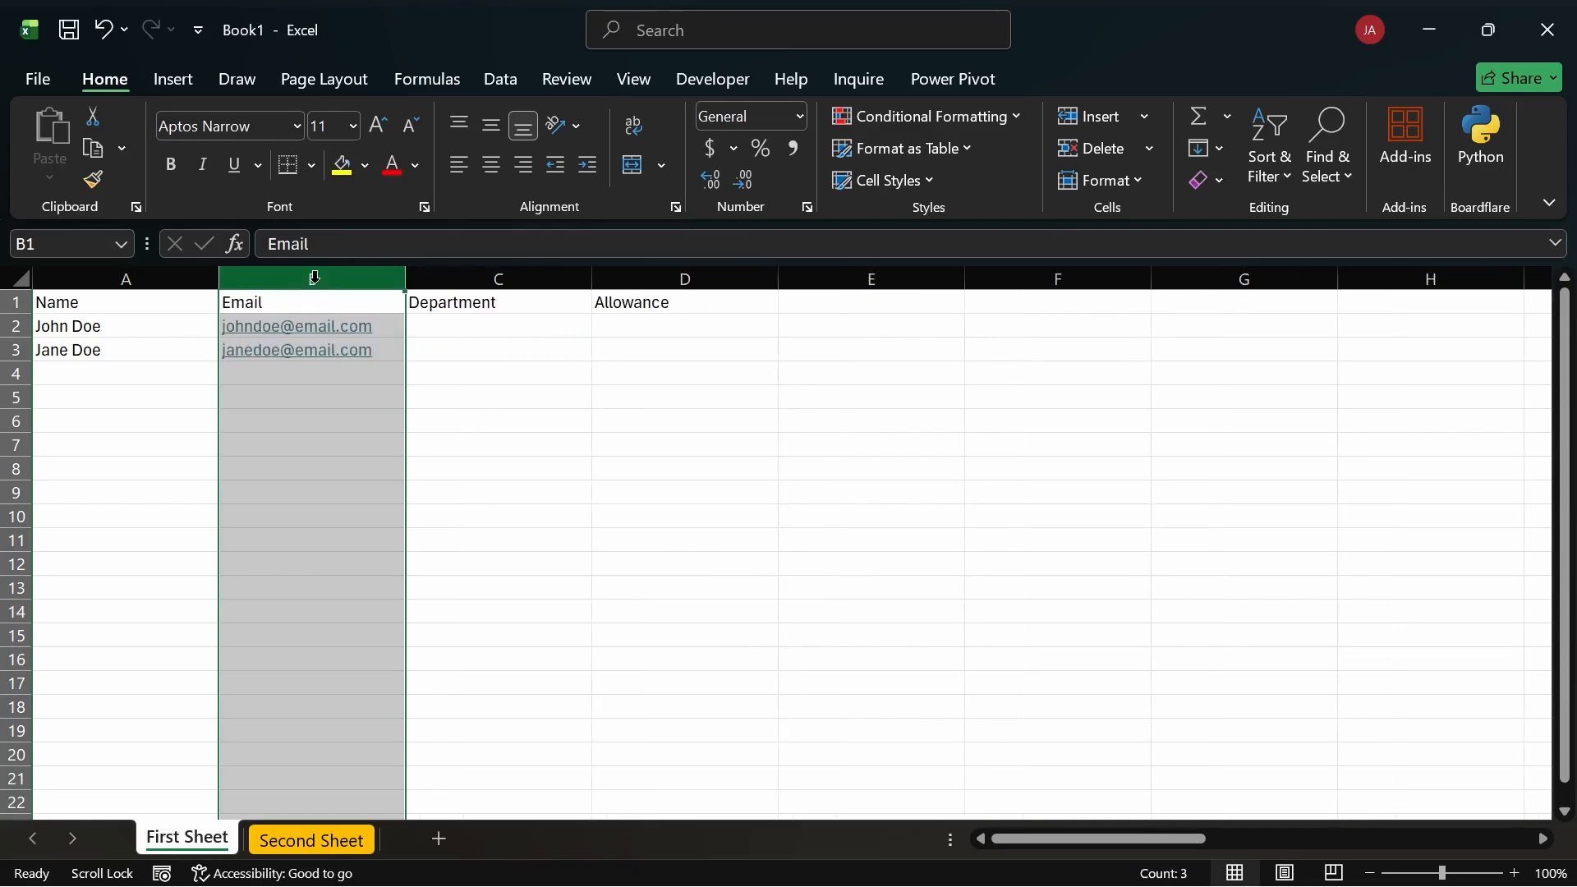
key(ctrl+minus)
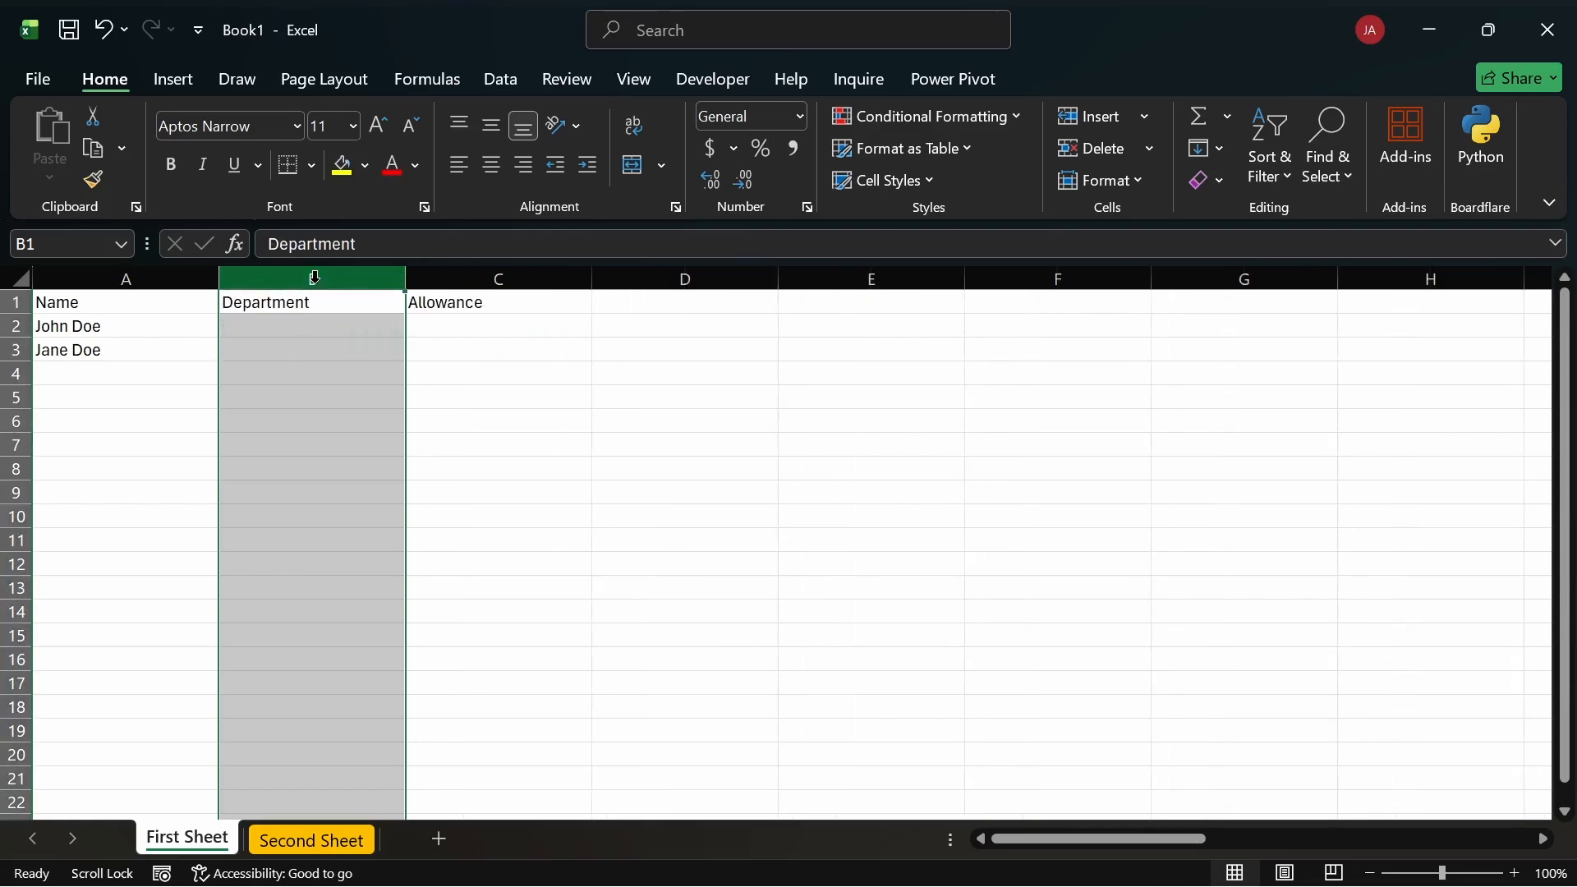
key(ctrl+minus)
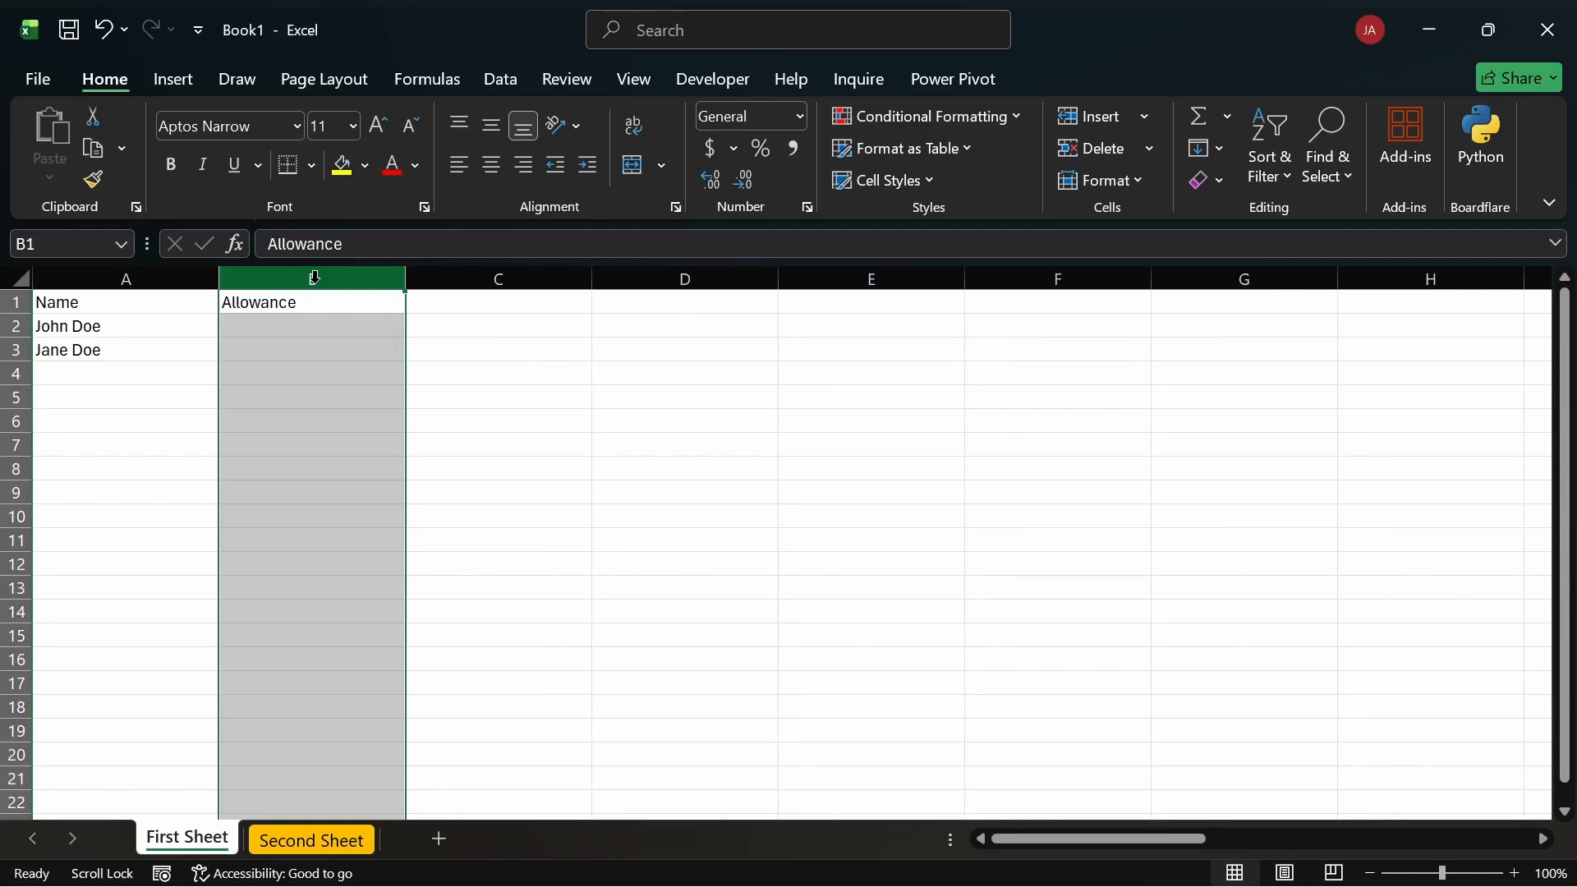
key(ctrl+z)
key(ctrl+z)
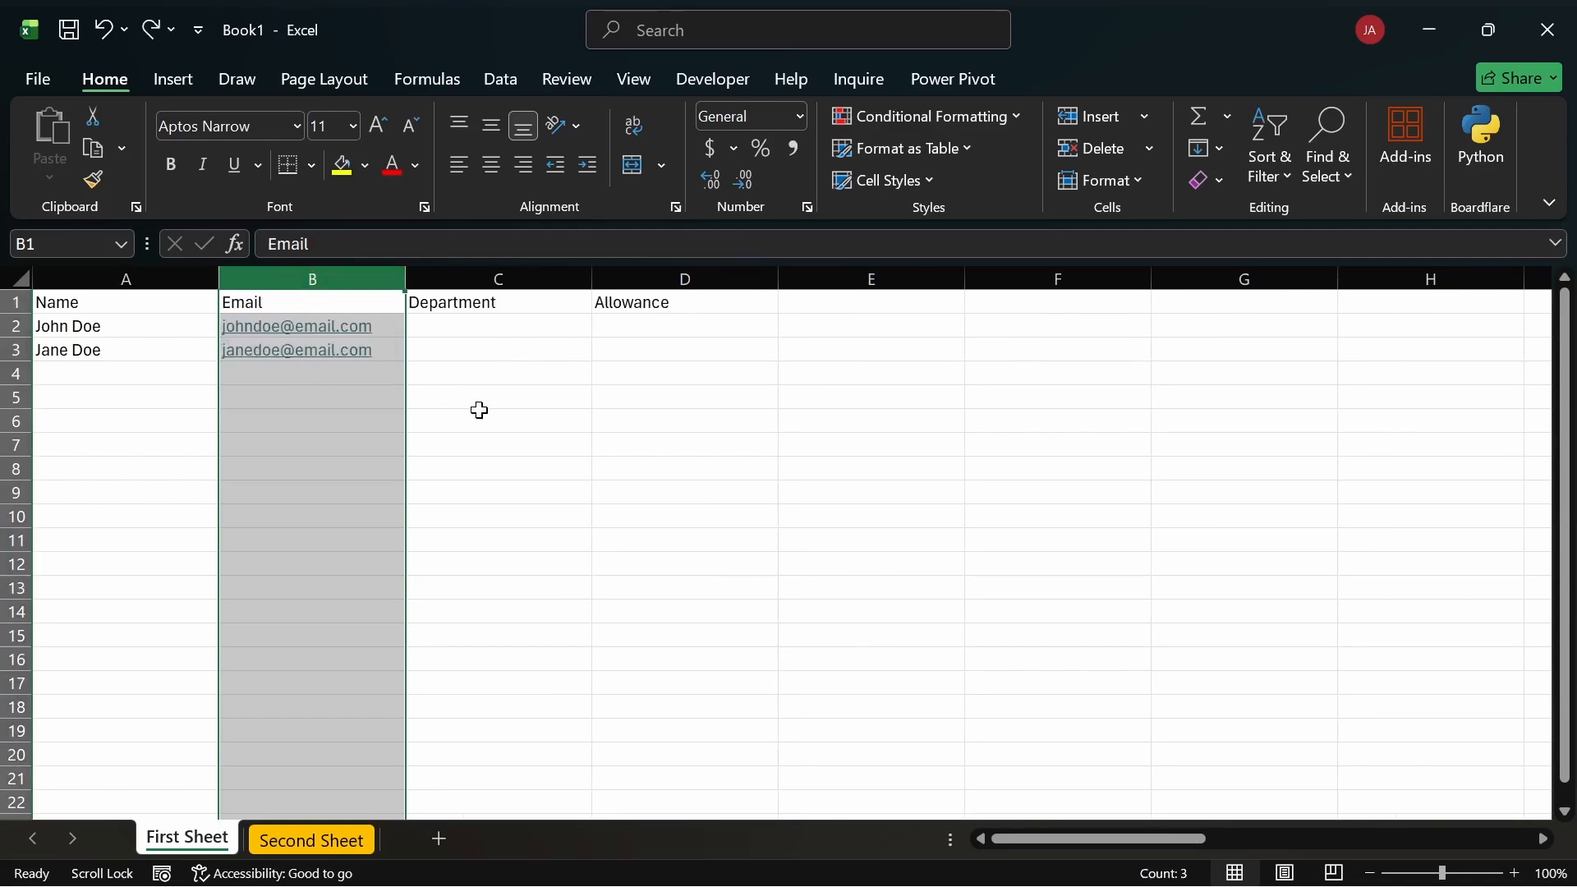
click(480, 411)
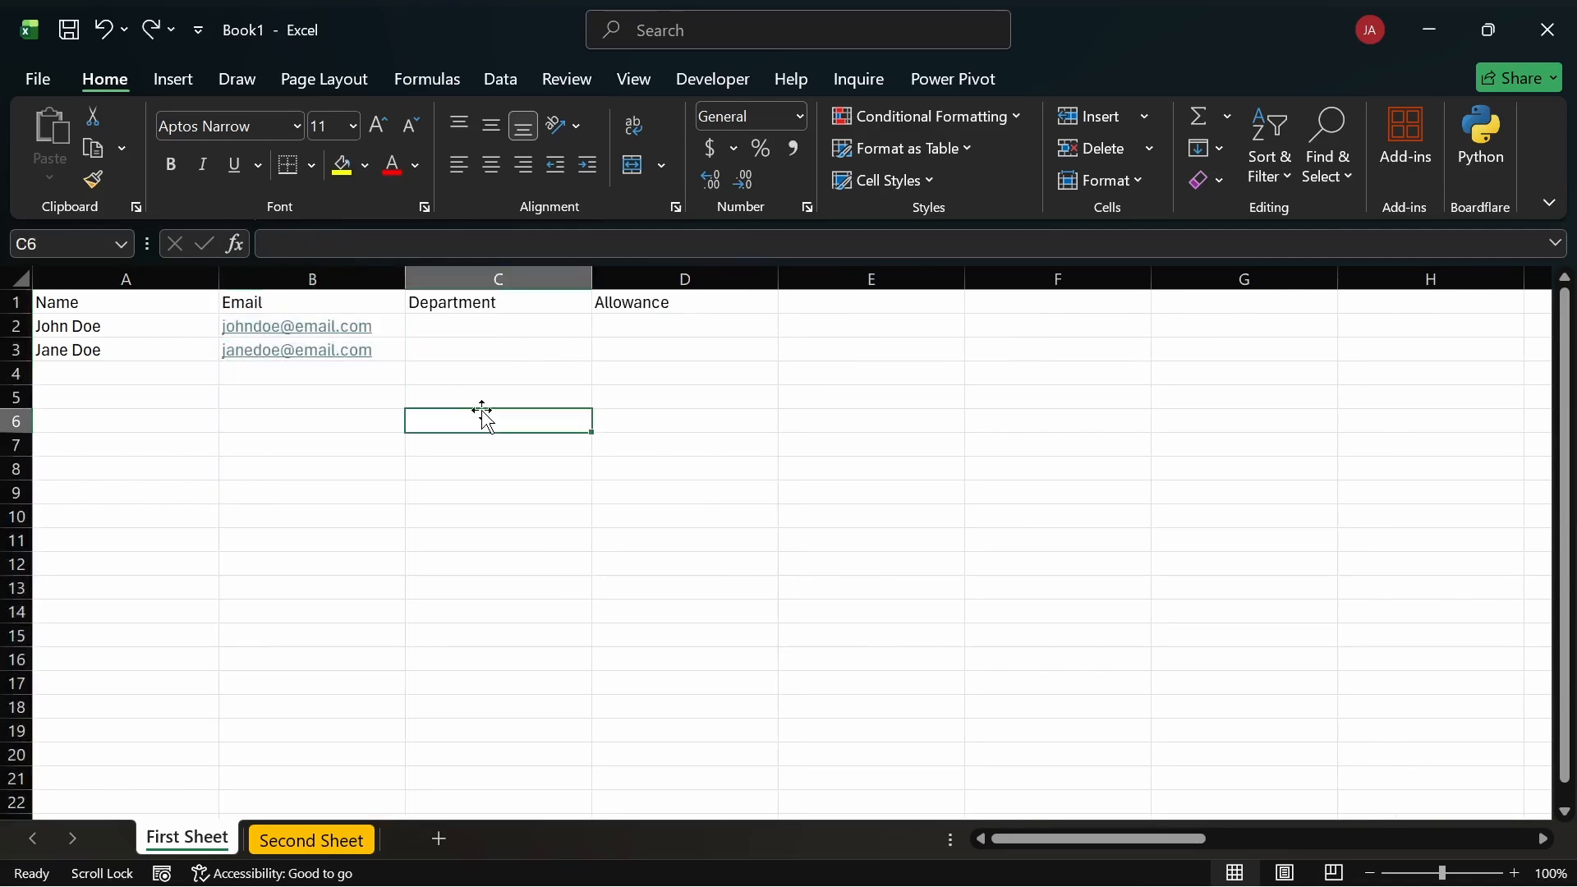
click(14, 326)
key(ctrl+shift+plus)
key(ctrl+shift+plus)
key(ctrl+shift+plus)
key(ctrl+shift+plus)
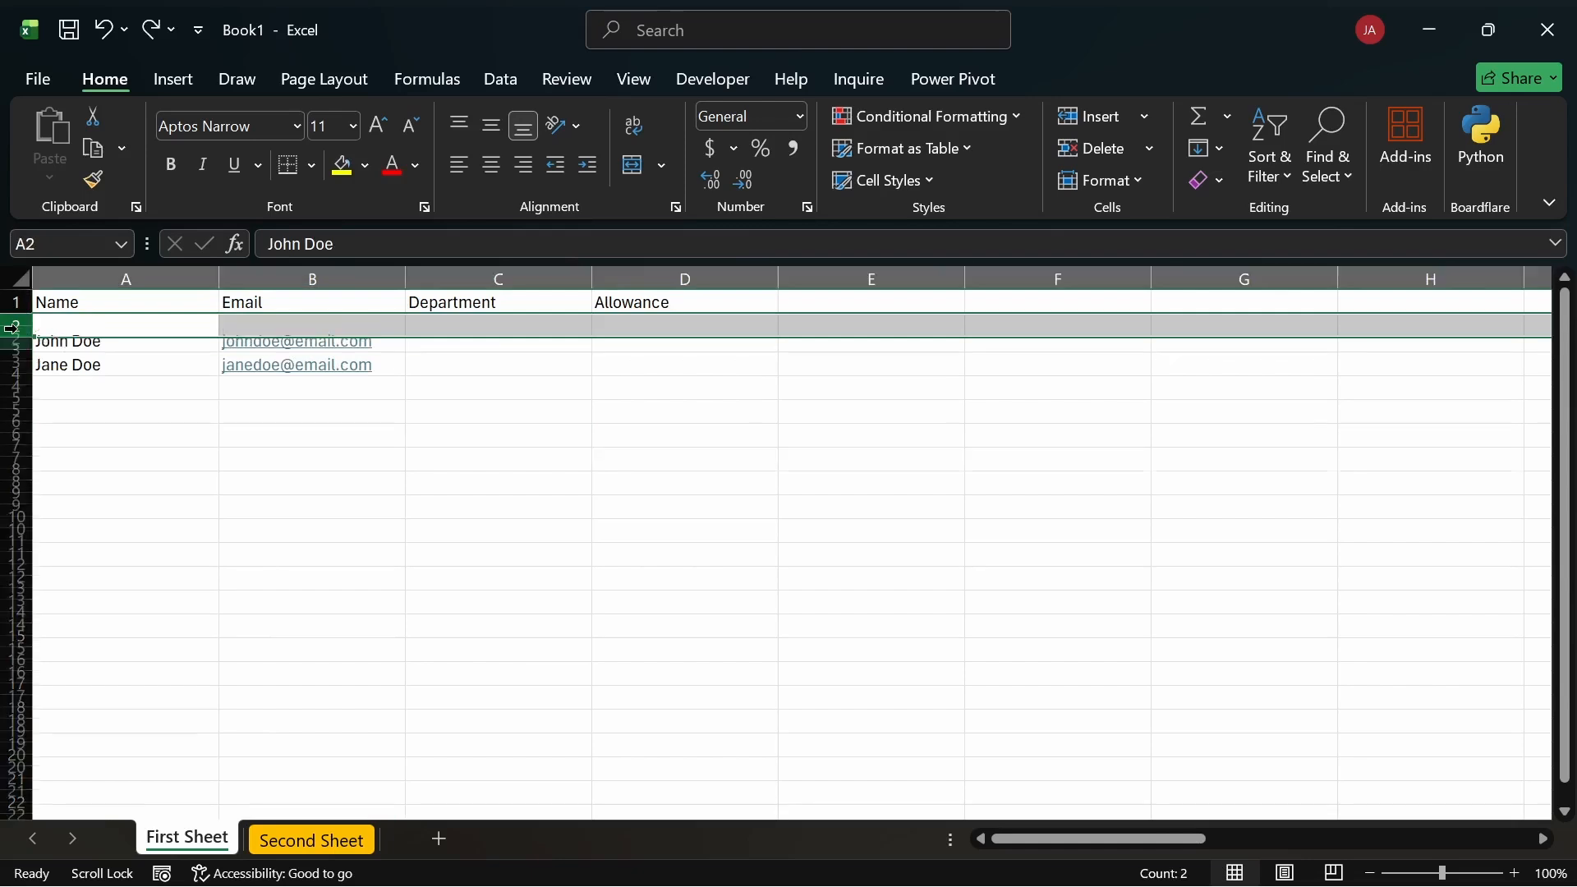
key(ctrl+shift+plus)
key(ctrl+shift+plus)
key(ctrl+shift+plus)
key(ctrl+shift+plus)
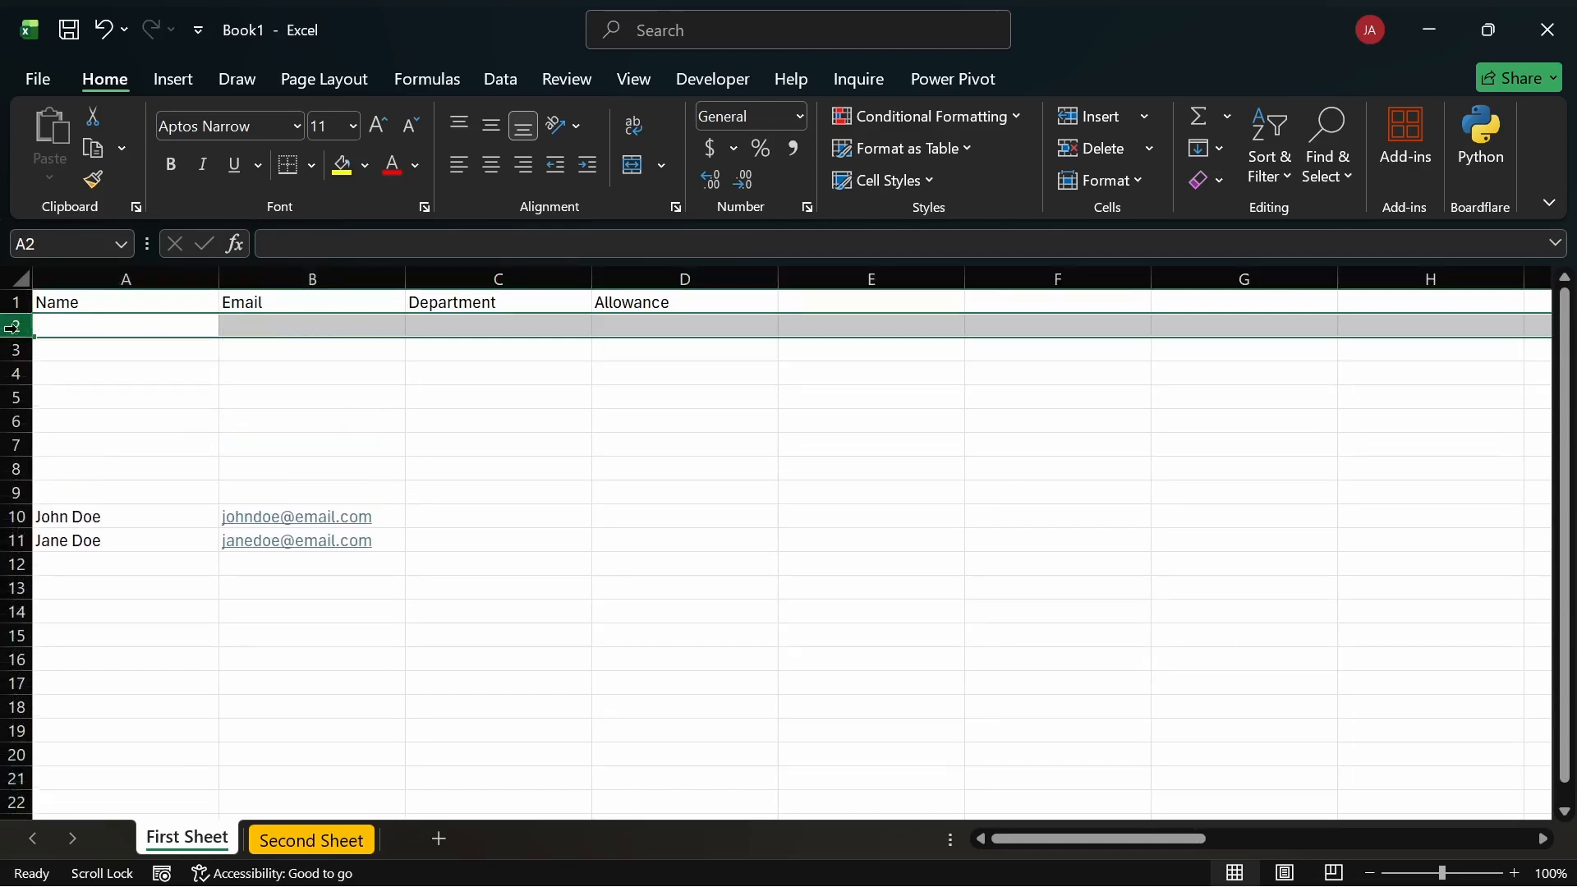
key(ctrl+minus)
key(ctrl+minus)
key(ctrl+minus)
key(ctrl+minus)
key(ctrl+minus)
key(ctrl+minus)
key(ctrl+minus)
key(ctrl+minus)
key(ctrl+minus)
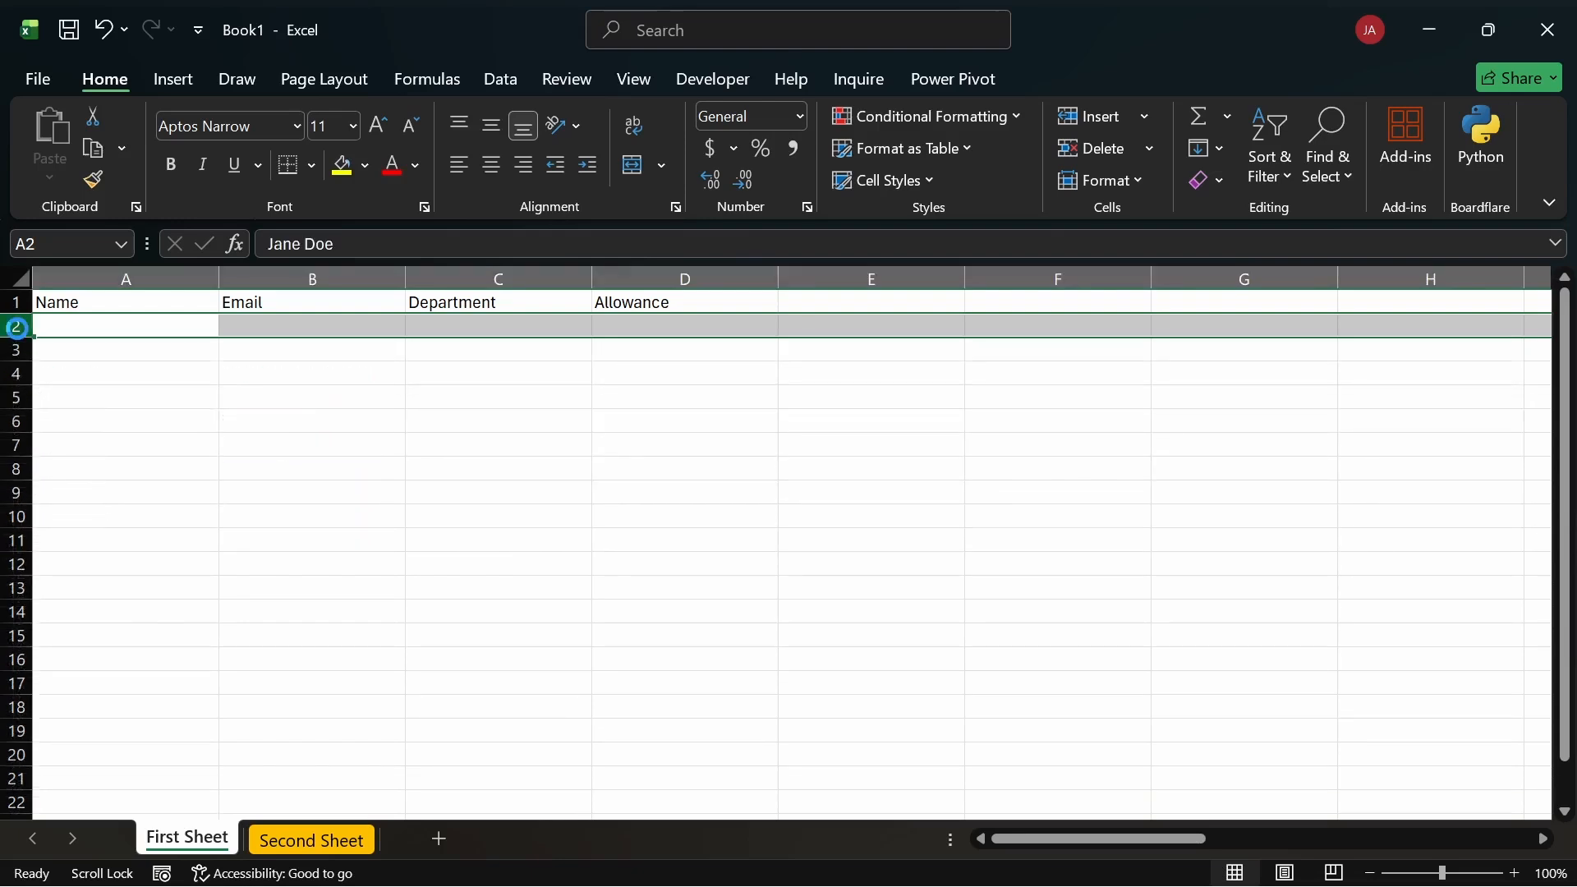
key(ctrl+z)
key(ctrl+y)
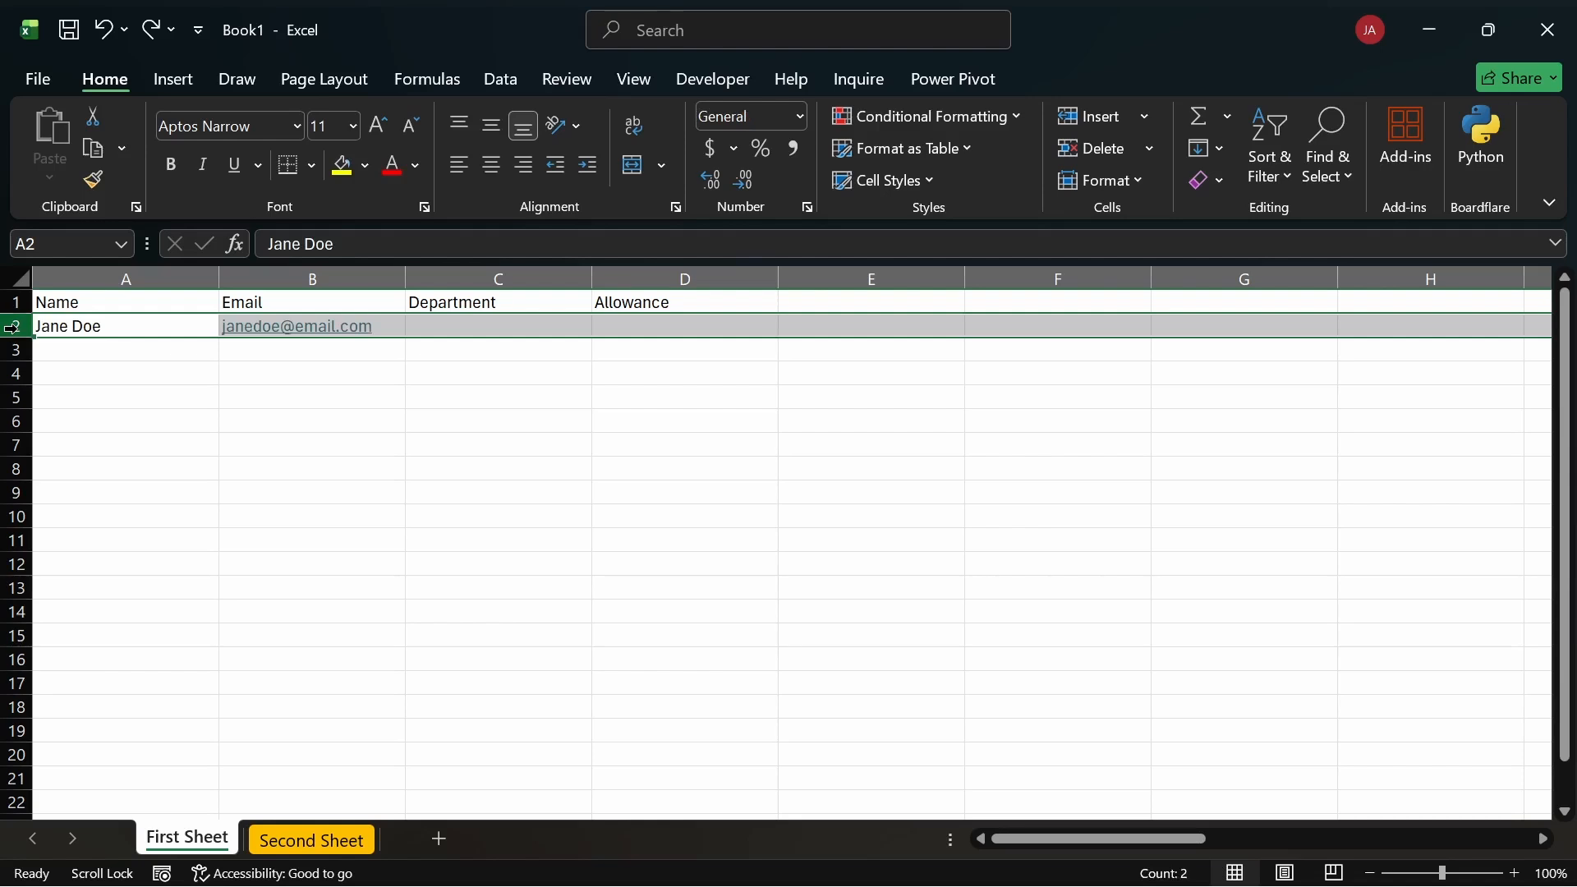
key(ctrl+z)
click(204, 428)
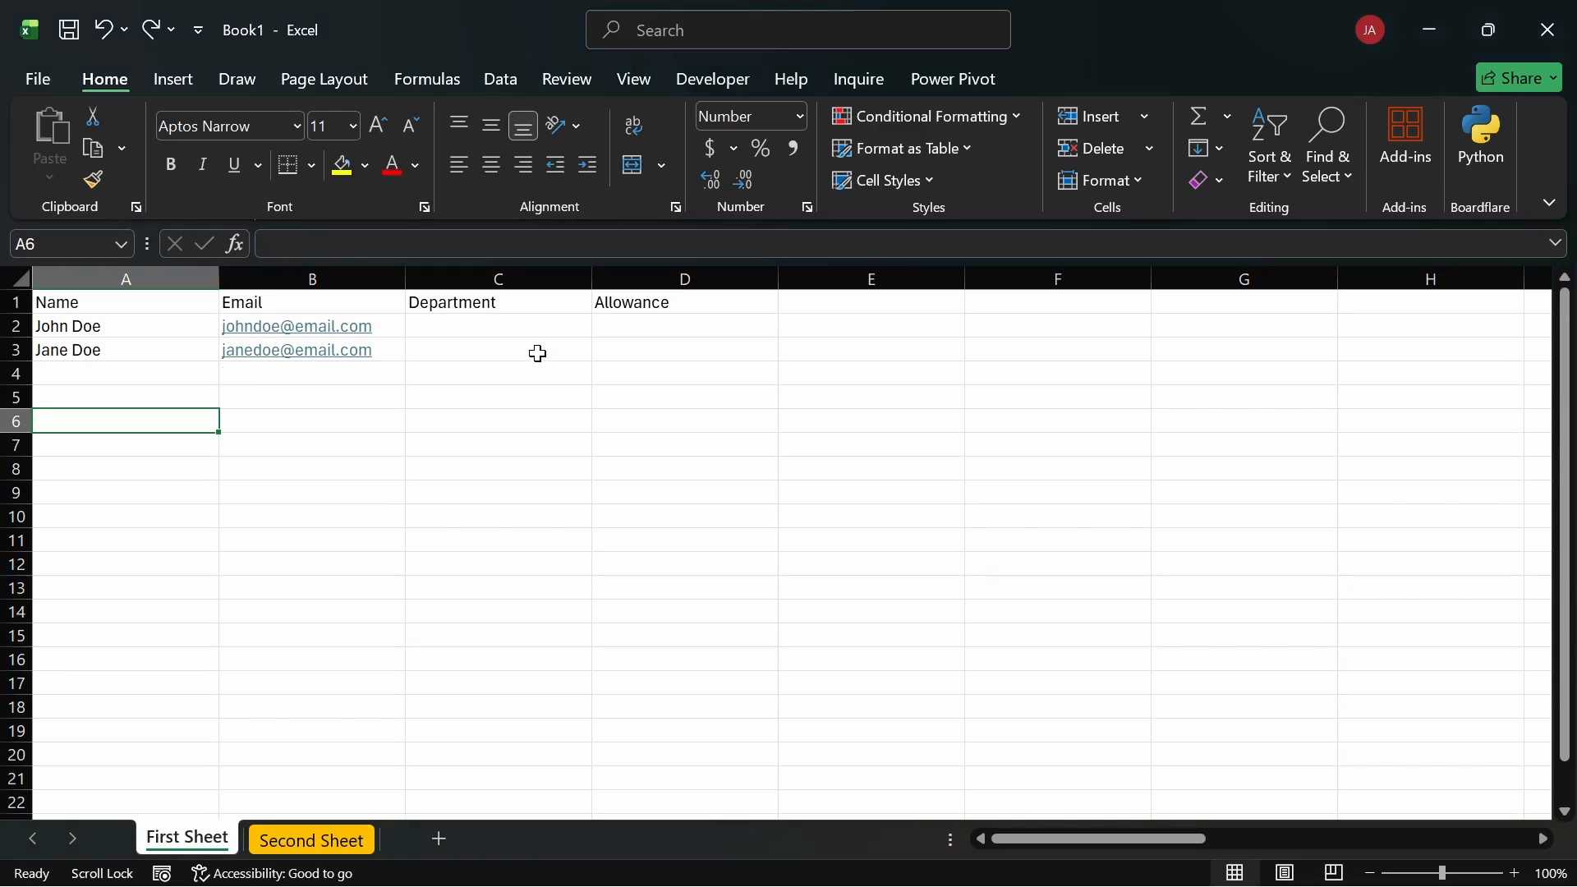
click(504, 343)
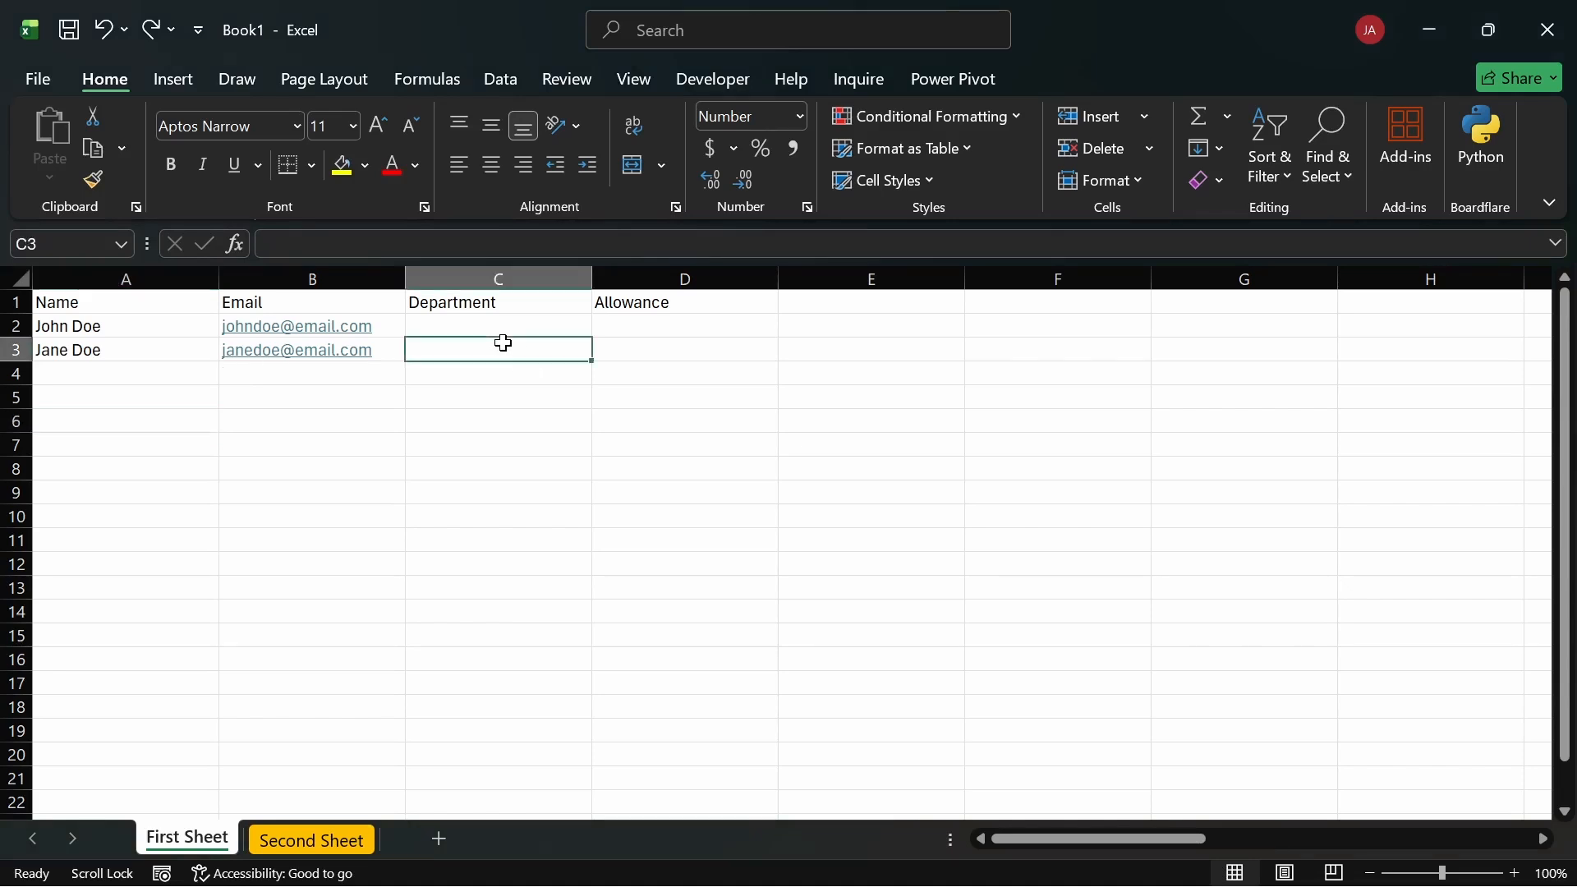
right_click(504, 344)
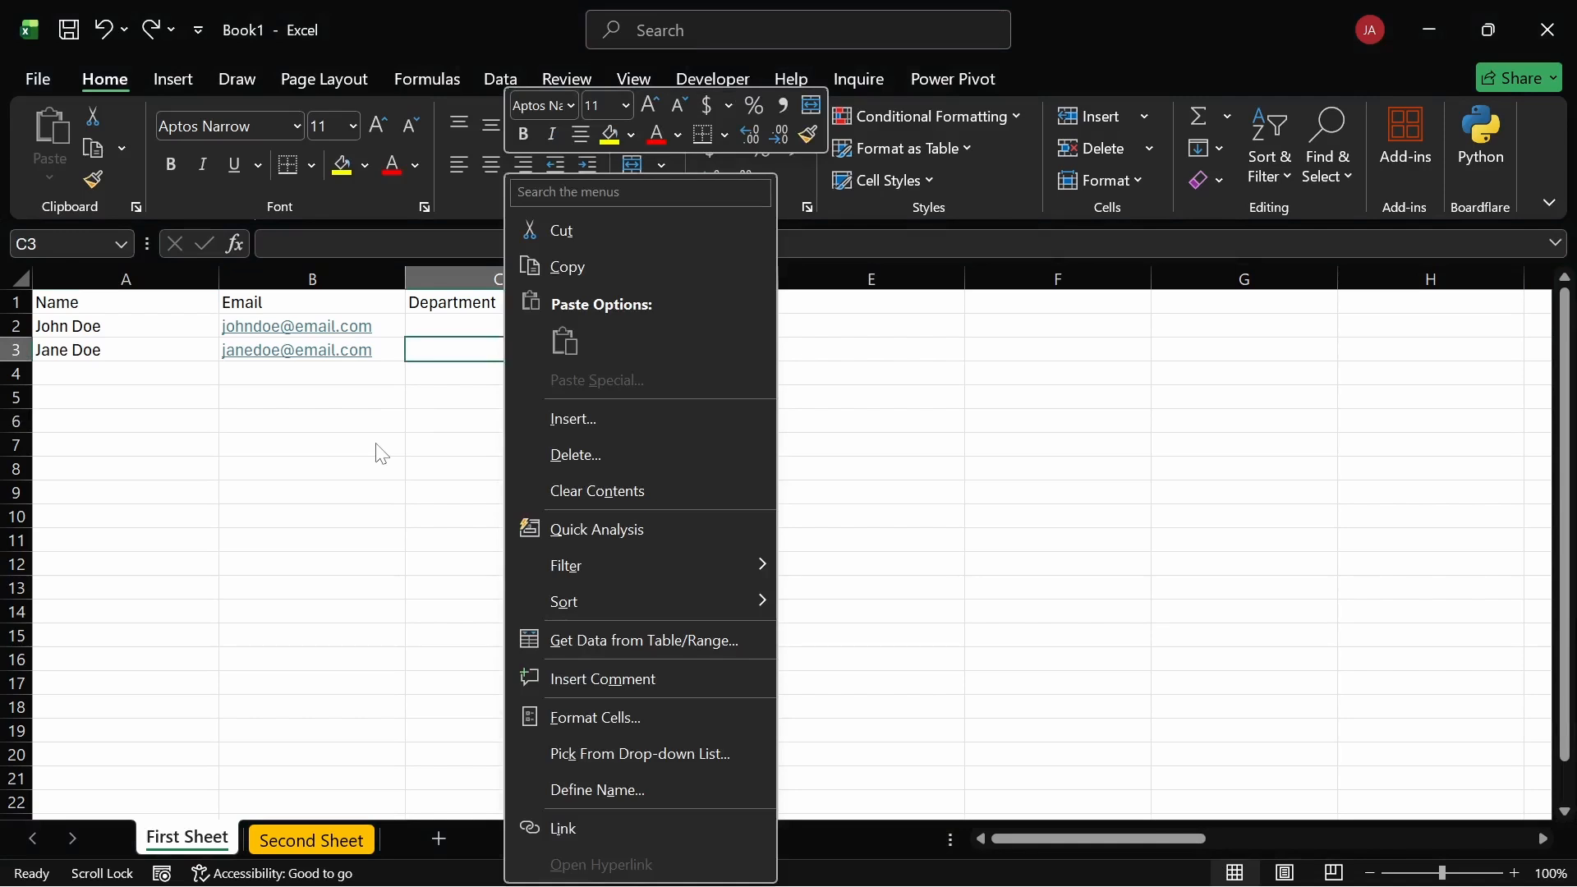
key(Escape)
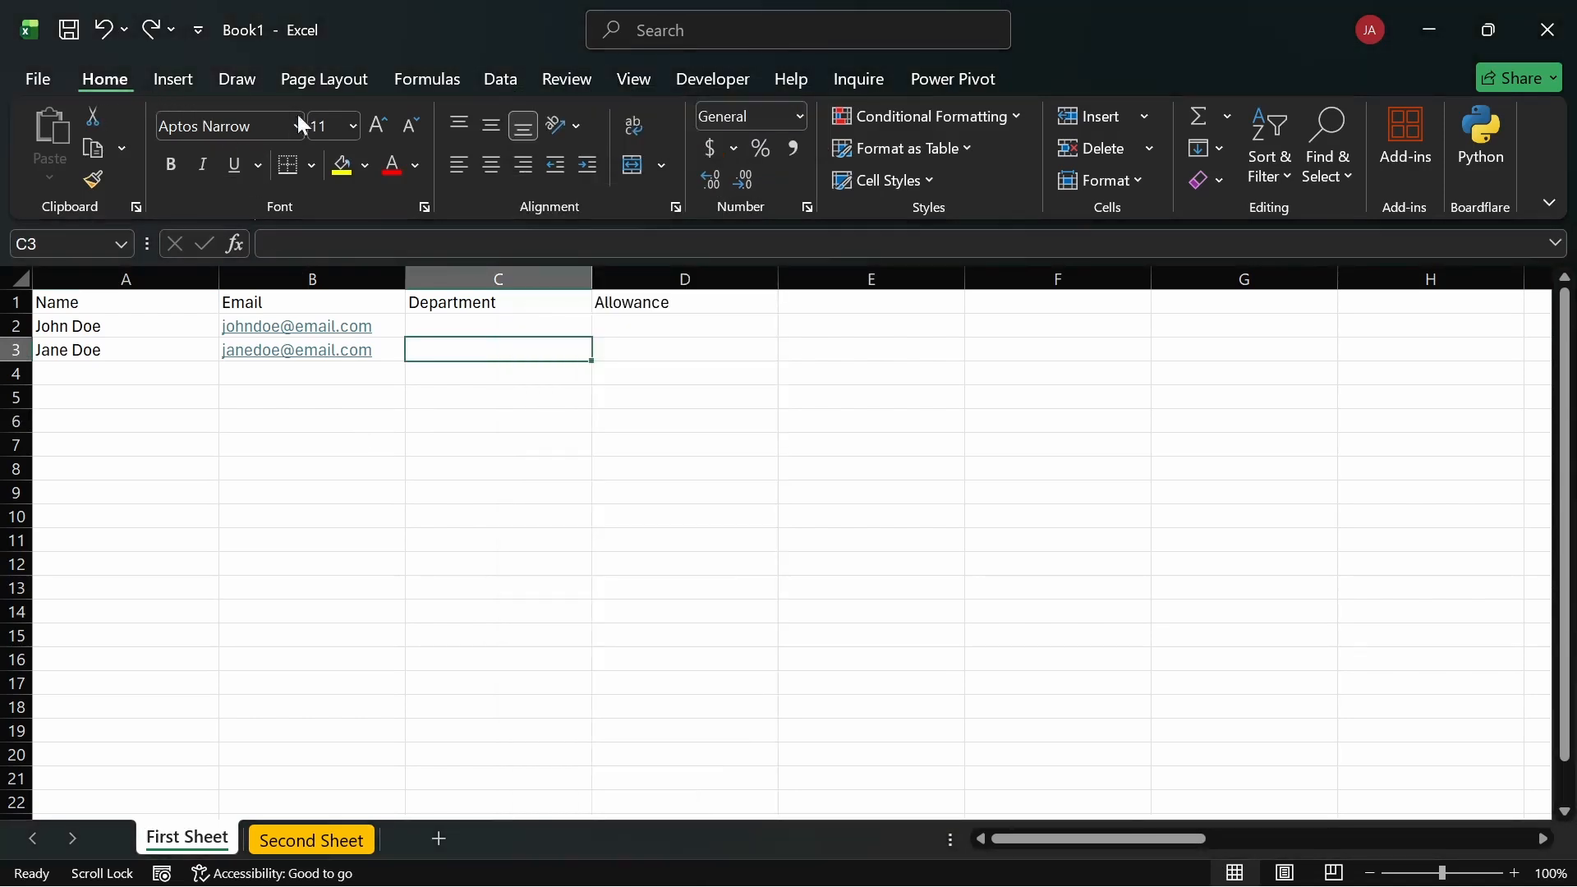
click(940, 424)
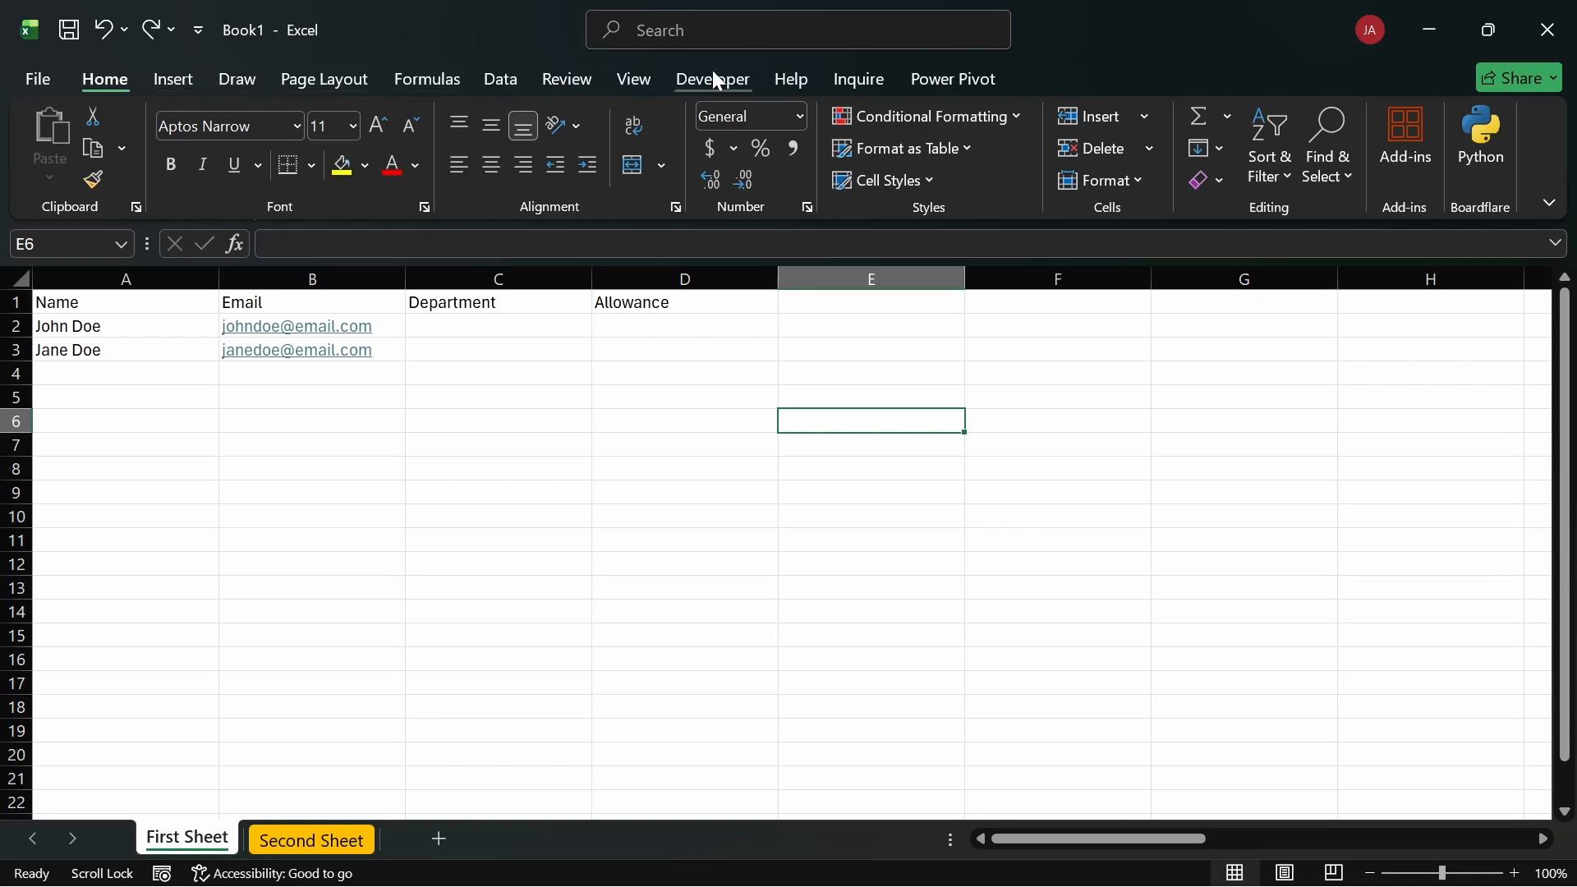
click(552, 341)
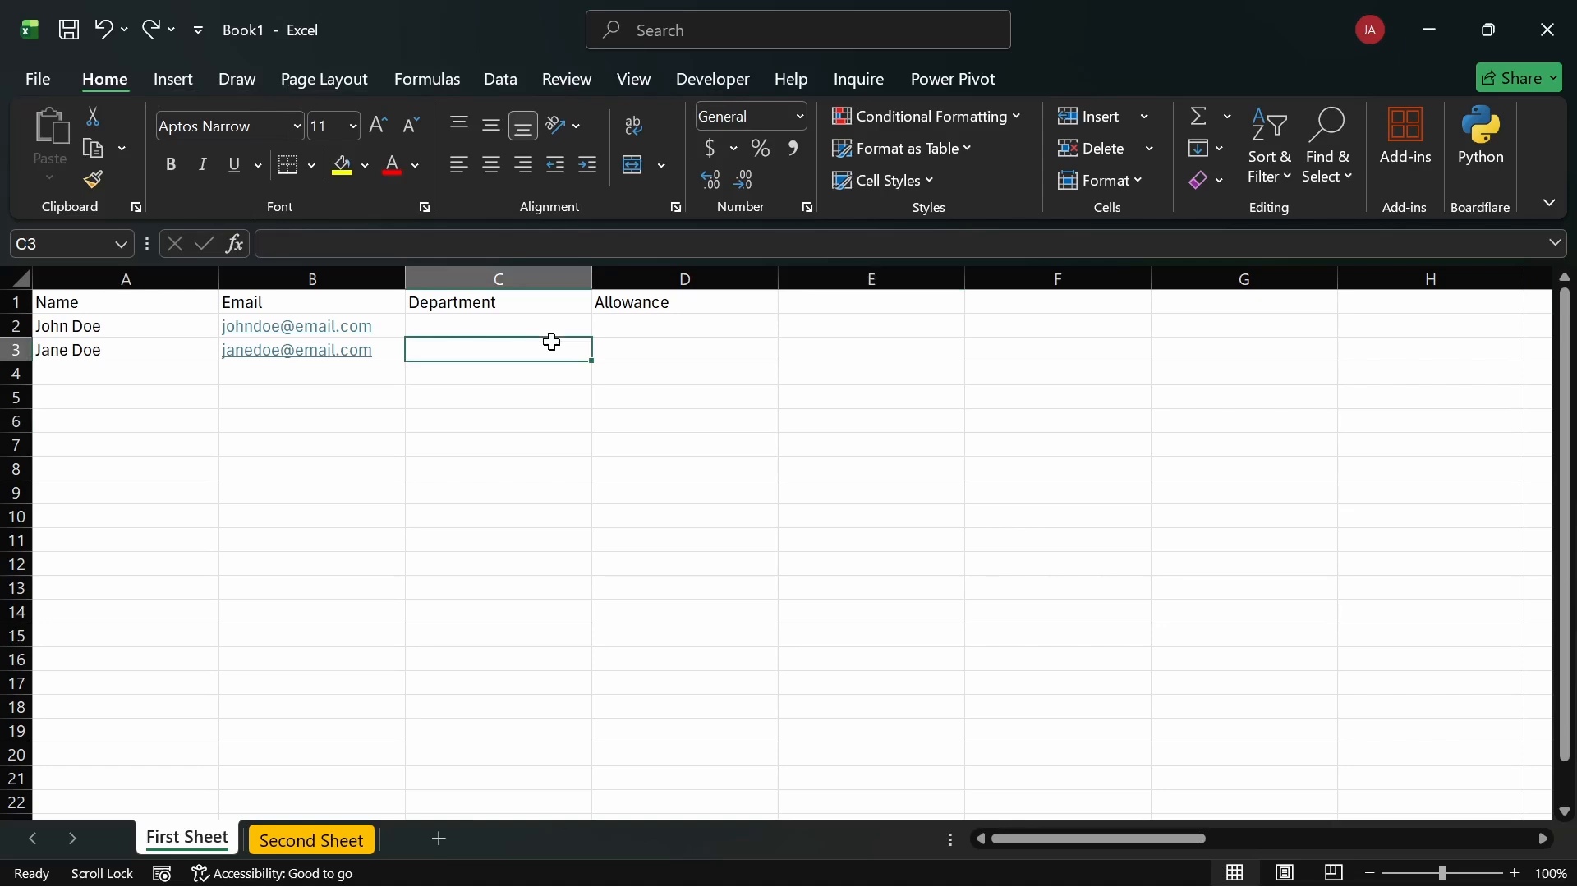
click(568, 323)
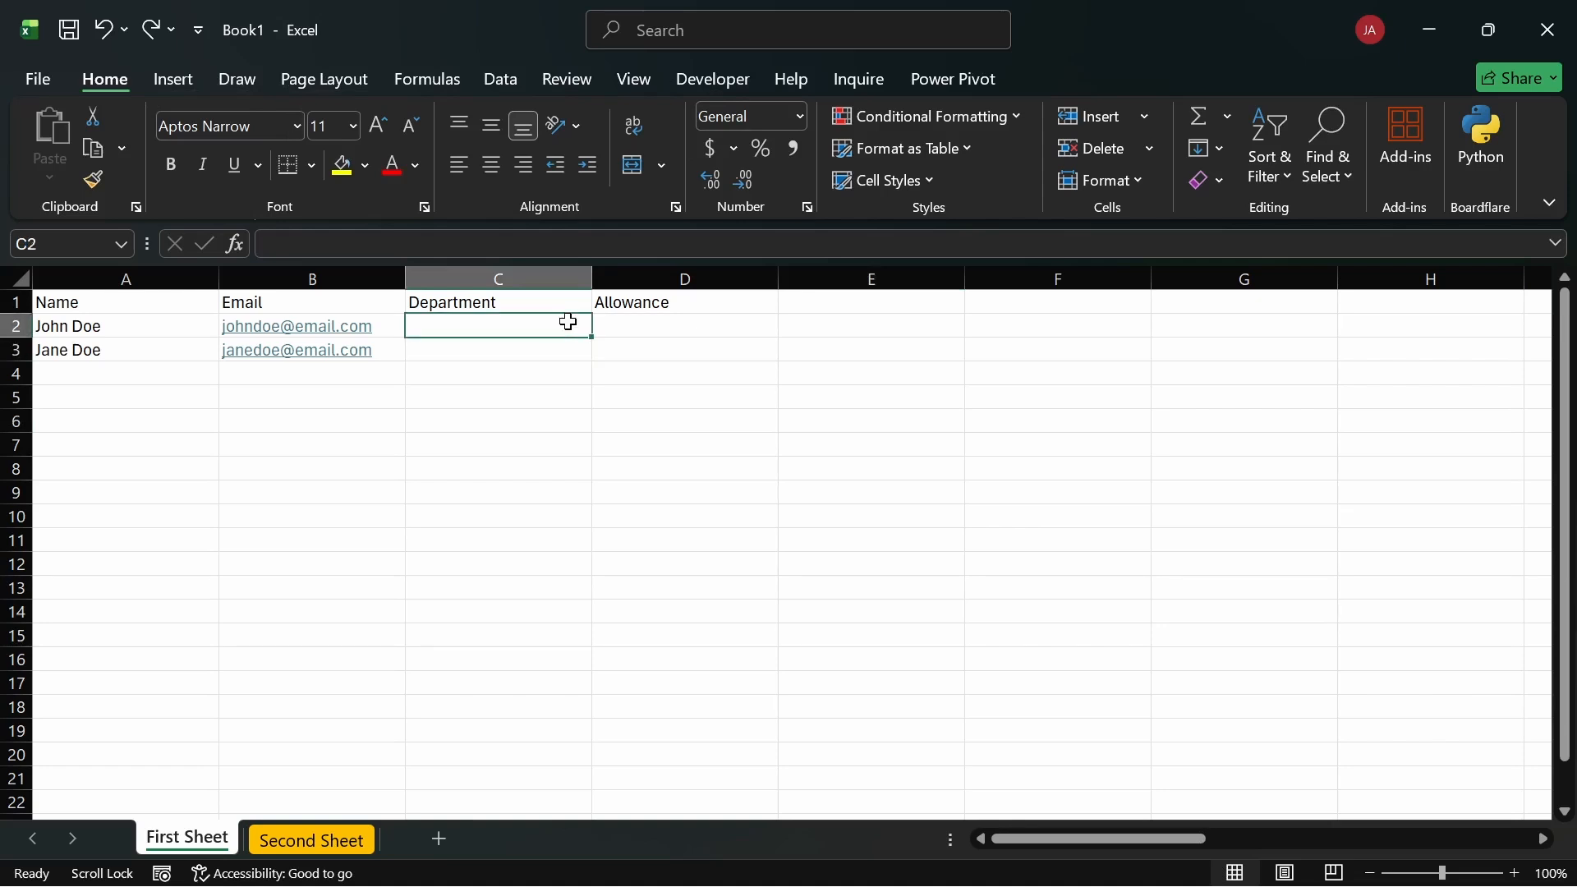